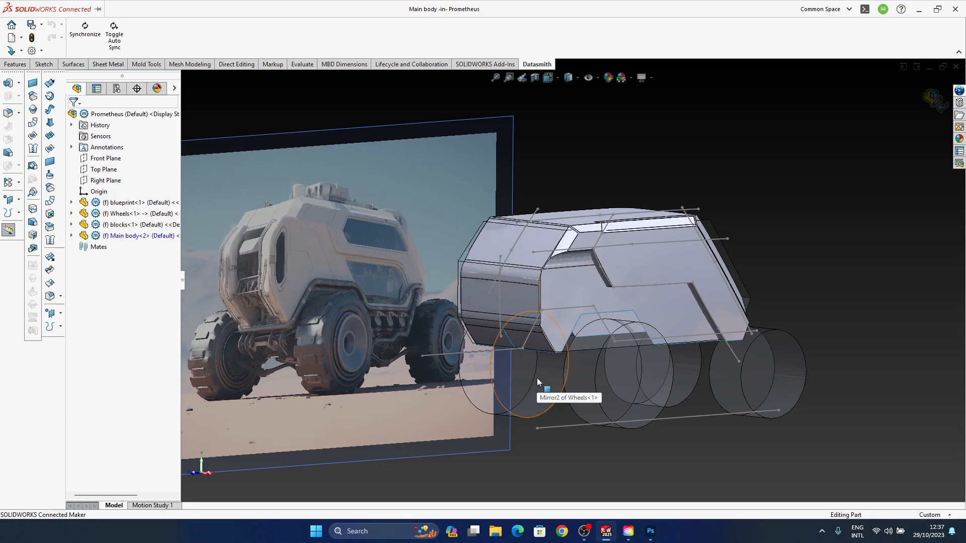
# Examine the main body's side panel, the narrow strip above it and the slanted rear side face
pyautogui.moveTo(536, 379); pyautogui.dragTo(608, 348, button='middle')
pyautogui.scroll(-5, 521, 303)
pyautogui.moveTo(522, 303); pyautogui.dragTo(528, 287, button='middle')
pyautogui.click(586, 280)
pyautogui.scroll(5, 541, 280)
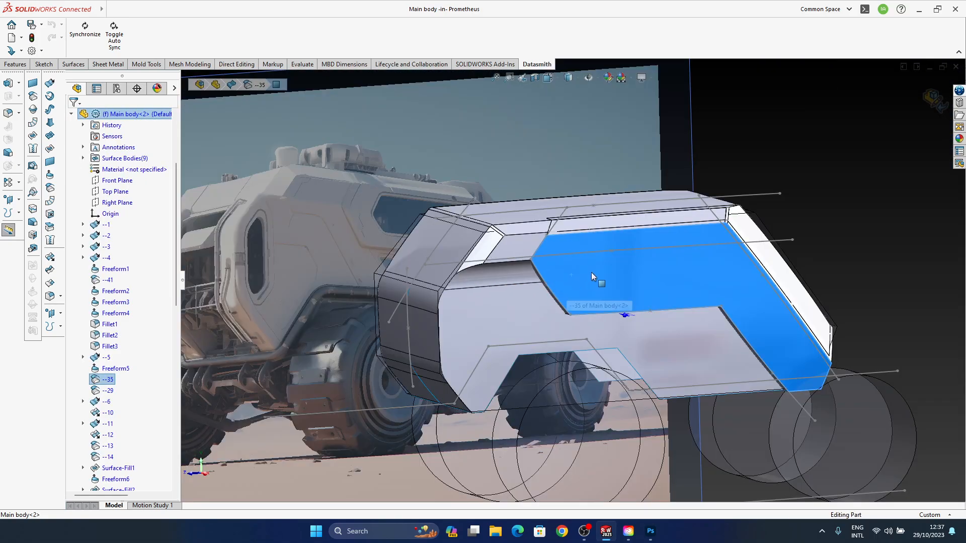
pyautogui.moveTo(591, 273); pyautogui.dragTo(581, 293, button='middle')
pyautogui.moveTo(527, 250); pyautogui.dragTo(610, 311, button='middle')
pyautogui.scroll(-5, 554, 235)
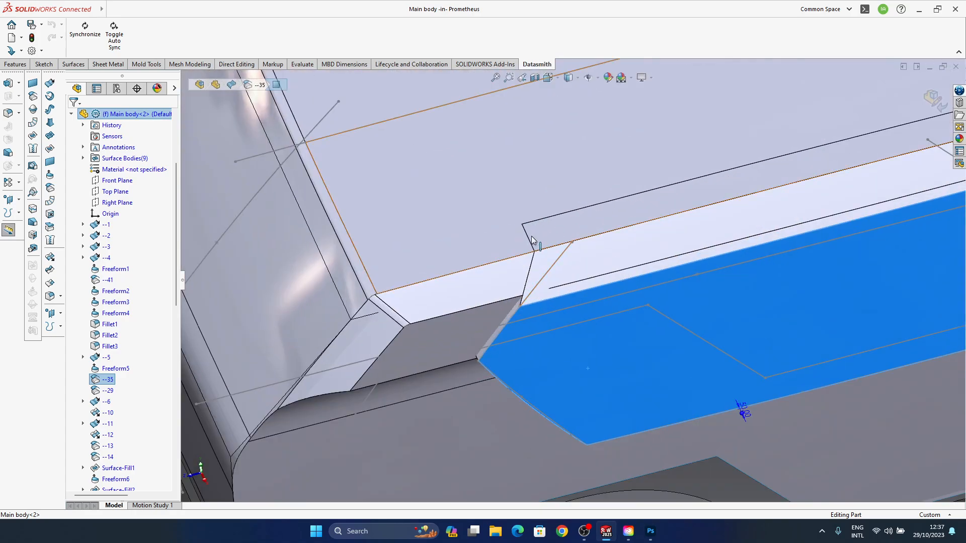
pyautogui.click(542, 227)
pyautogui.click(538, 270)
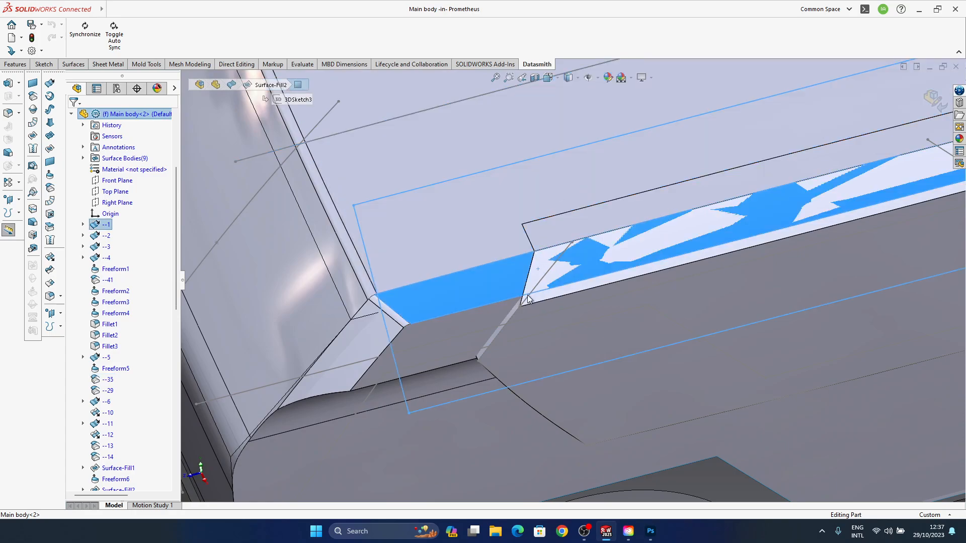
pyautogui.click(478, 248)
pyautogui.scroll(4, 625, 280)
pyautogui.moveTo(654, 309); pyautogui.dragTo(659, 289, button='middle')
pyautogui.click(790, 229)
pyautogui.moveTo(595, 338); pyautogui.dragTo(314, 179, button='middle')
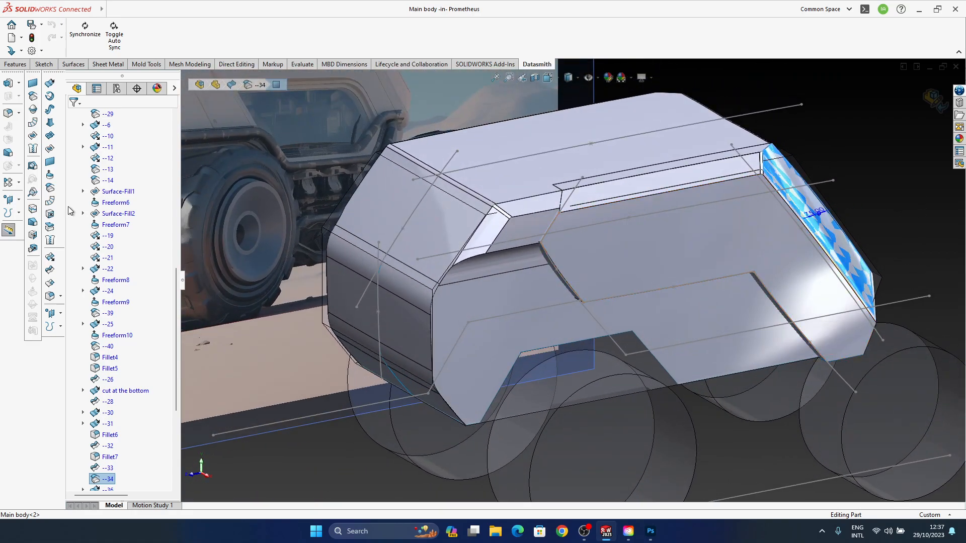
pyautogui.click(15, 64)
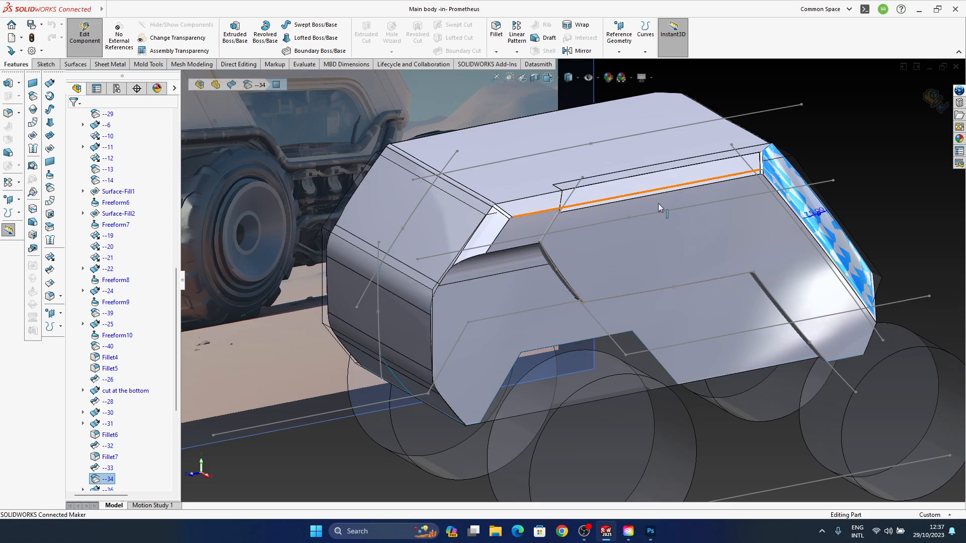
pyautogui.keyDown('ctrl'); pyautogui.moveTo(665, 195); pyautogui.dragTo(622, 257, button='middle'); pyautogui.keyUp('ctrl')
pyautogui.moveTo(600, 361); pyautogui.dragTo(621, 340, button='middle')
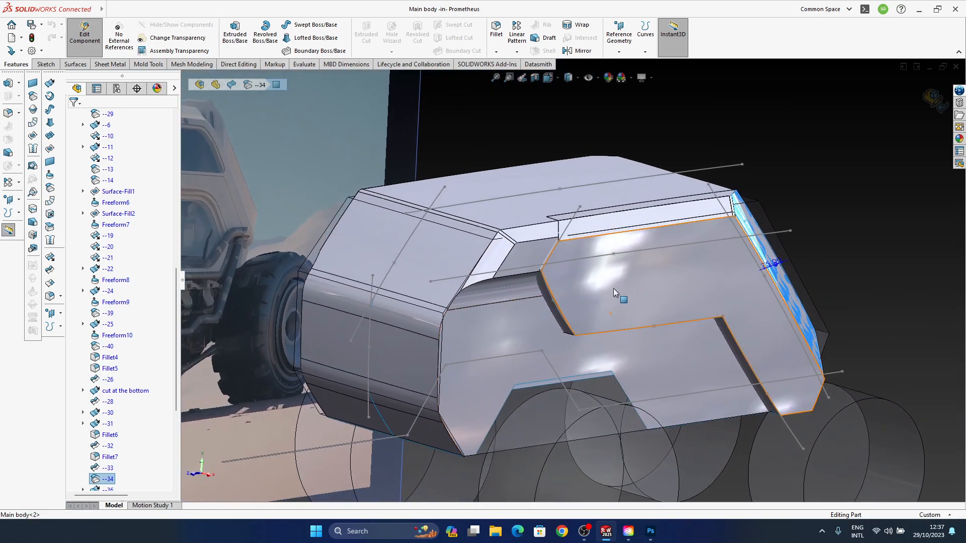
pyautogui.keyDown('ctrl'); pyautogui.moveTo(610, 291); pyautogui.dragTo(612, 311, button='middle'); pyautogui.keyUp('ctrl')
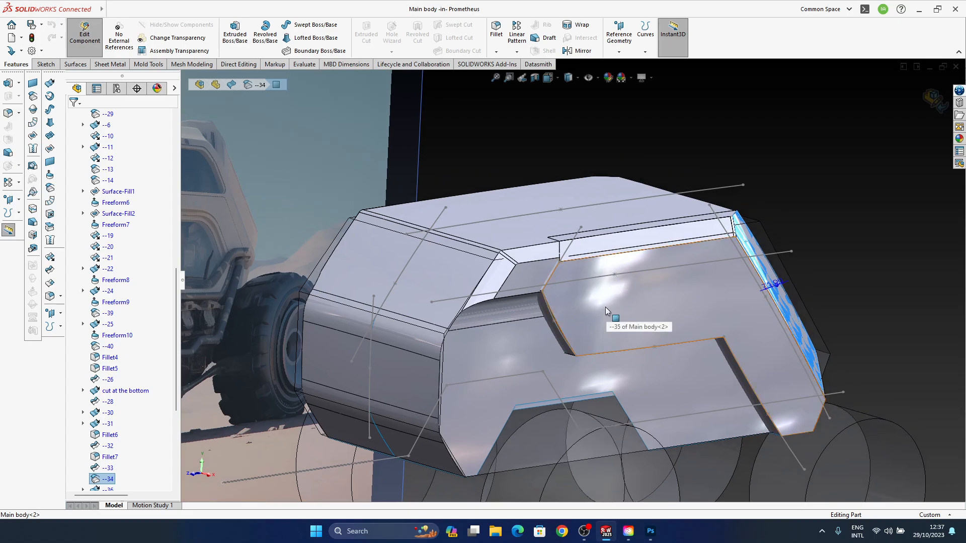
pyautogui.moveTo(611, 290)
pyautogui.keyDown('ctrl'); pyautogui.mouseDown(button='middle')
pyautogui.moveTo(599, 264)
pyautogui.moveTo(598, 294)
pyautogui.mouseUp(button='middle'); pyautogui.keyUp('ctrl')
pyautogui.click(580, 535)
pyautogui.click(581, 537)
pyautogui.moveTo(606, 345); pyautogui.dragTo(634, 224, button='middle')
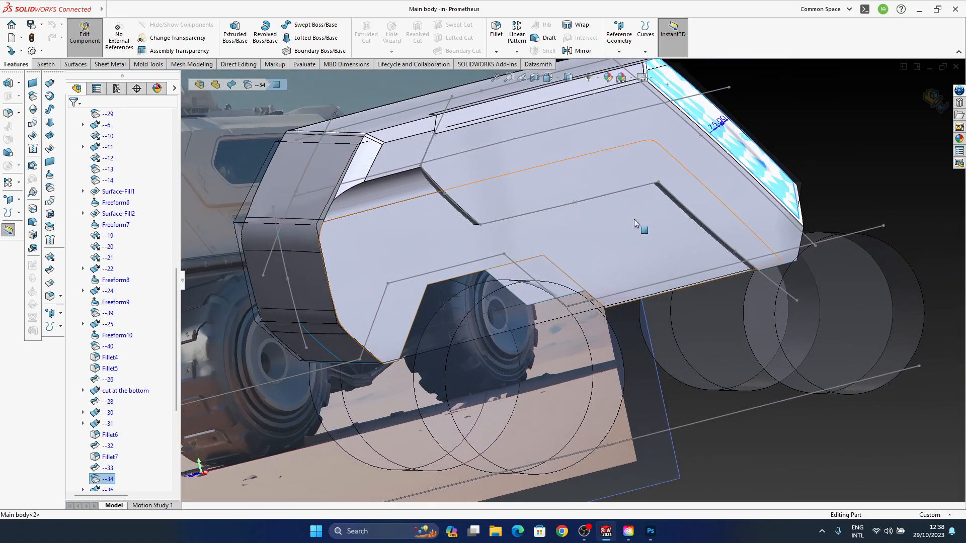
pyautogui.moveTo(592, 291); pyautogui.dragTo(560, 308, button='middle')
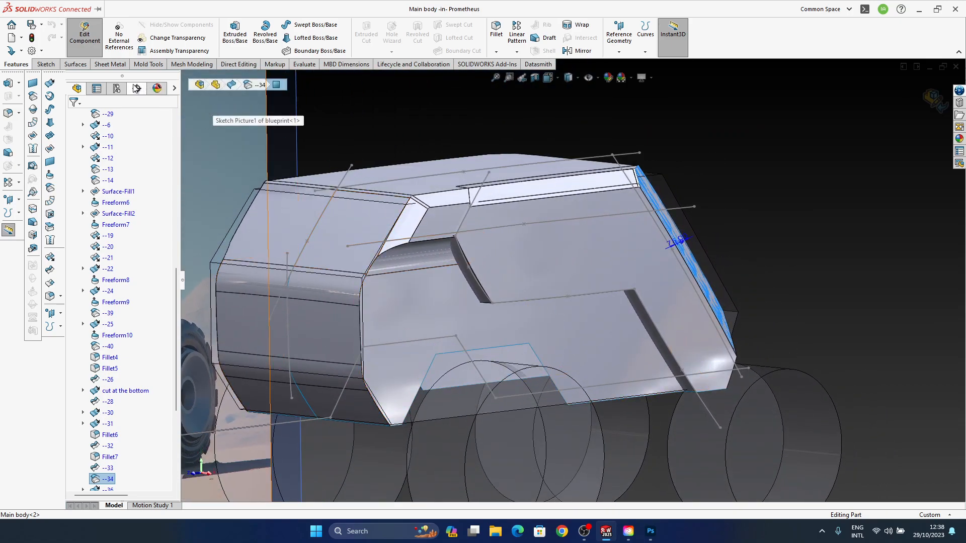
pyautogui.click(185, 66)
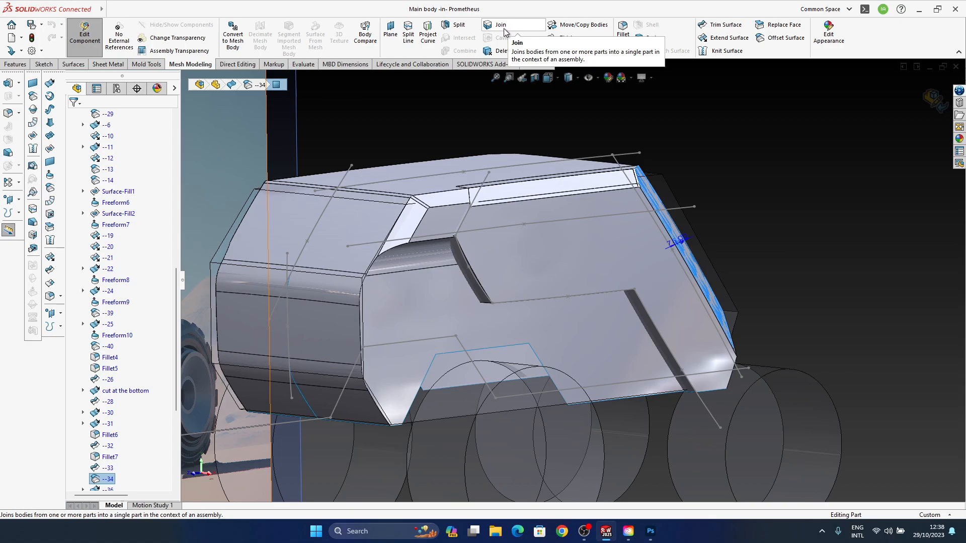
# Examine where the roof surface meets the narrow strip above the side panel
pyautogui.moveTo(490, 179); pyautogui.dragTo(515, 216, button='middle')
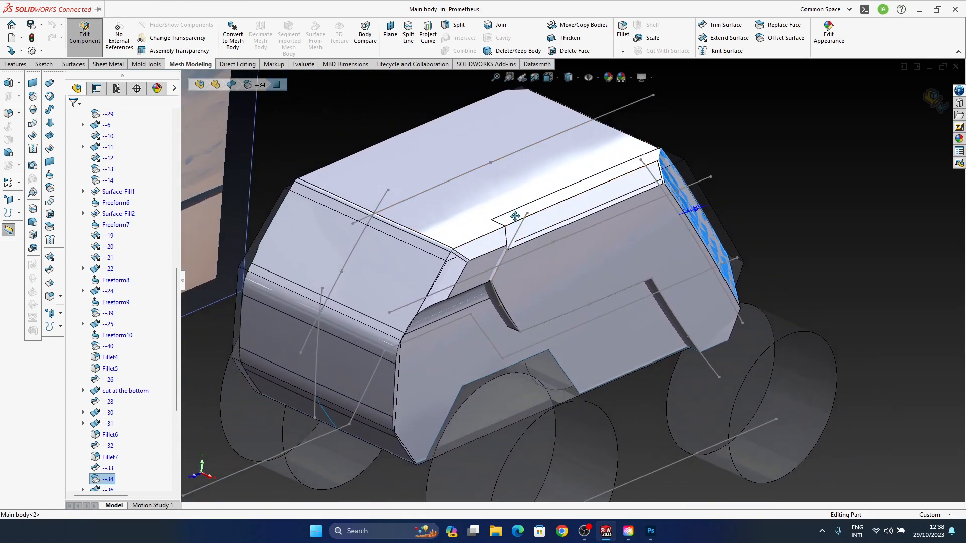
pyautogui.scroll(-3, 515, 215)
pyautogui.click(555, 240)
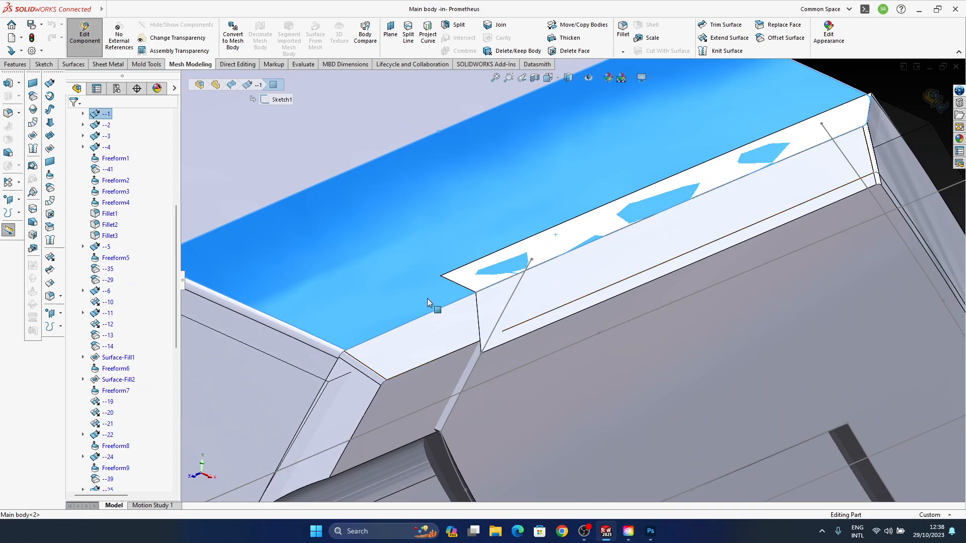
pyautogui.keyDown('ctrl'); pyautogui.moveTo(611, 265); pyautogui.dragTo(623, 207, button='middle'); pyautogui.keyUp('ctrl')
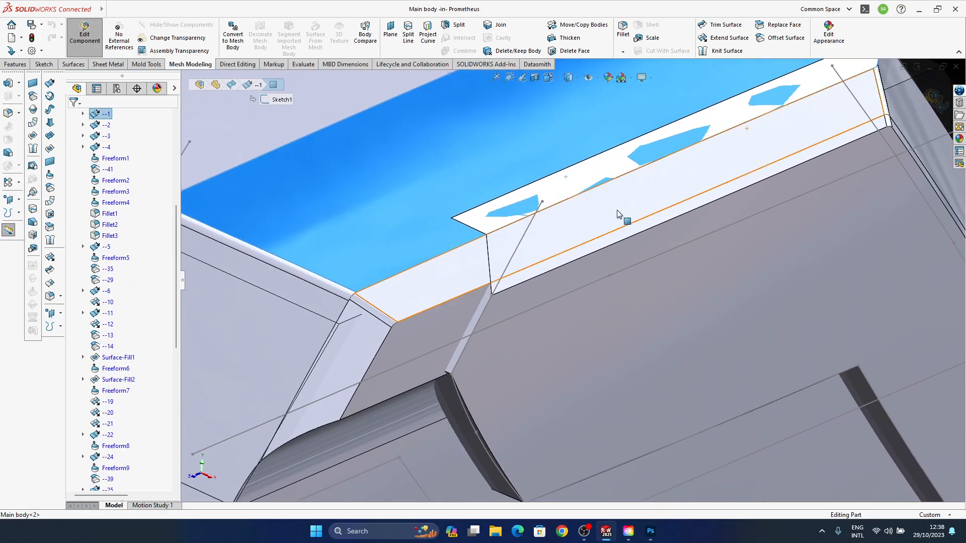
pyautogui.scroll(4, 558, 267)
pyautogui.keyDown('ctrl'); pyautogui.moveTo(515, 294); pyautogui.dragTo(478, 235, button='middle'); pyautogui.keyUp('ctrl')
pyautogui.moveTo(495, 307); pyautogui.dragTo(513, 221, button='middle')
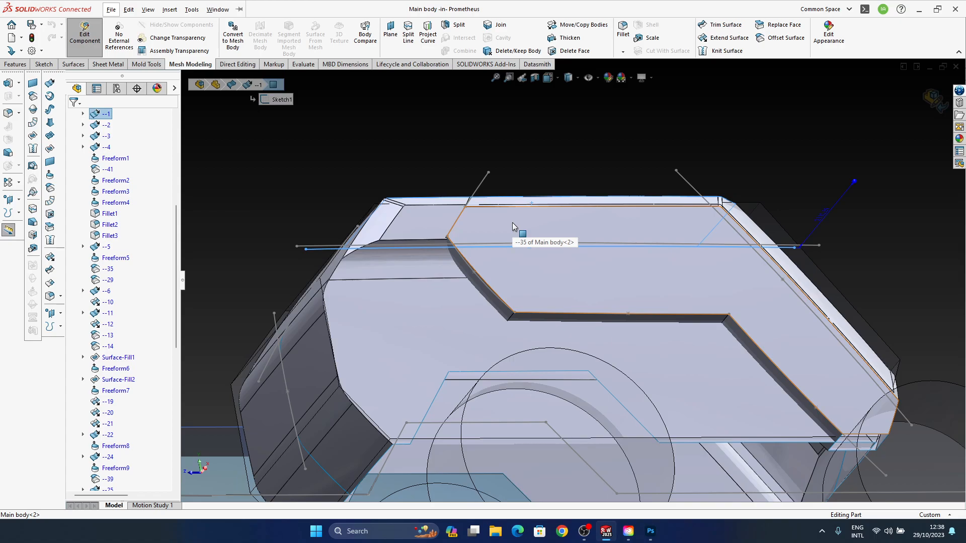
# Examine the lower rear corner of the main body and the edges of its slanted side face up close
pyautogui.moveTo(656, 212); pyautogui.dragTo(432, 354, button='middle')
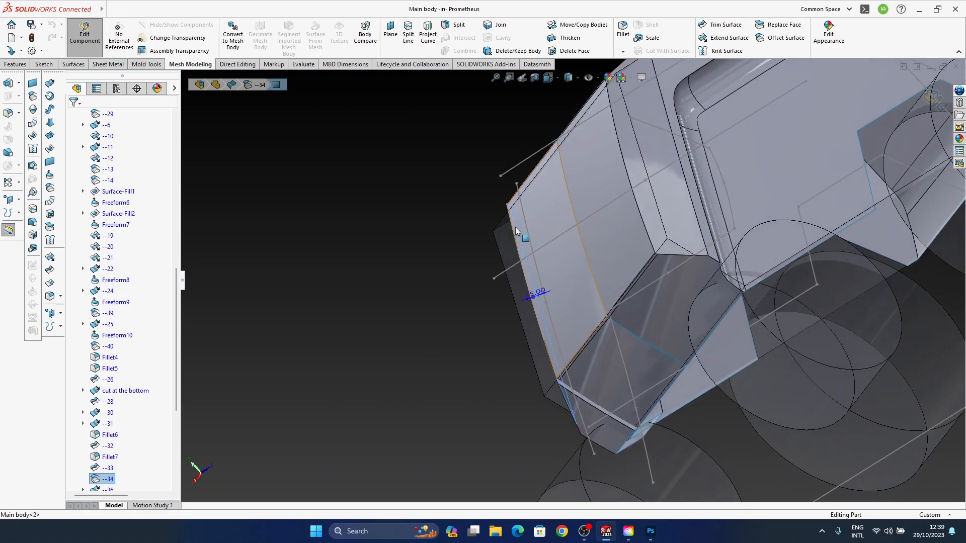
pyautogui.scroll(-6, 514, 254)
pyautogui.scroll(-5, 494, 295)
pyautogui.keyDown('ctrl'); pyautogui.moveTo(427, 428); pyautogui.dragTo(455, 254, button='middle'); pyautogui.keyUp('ctrl')
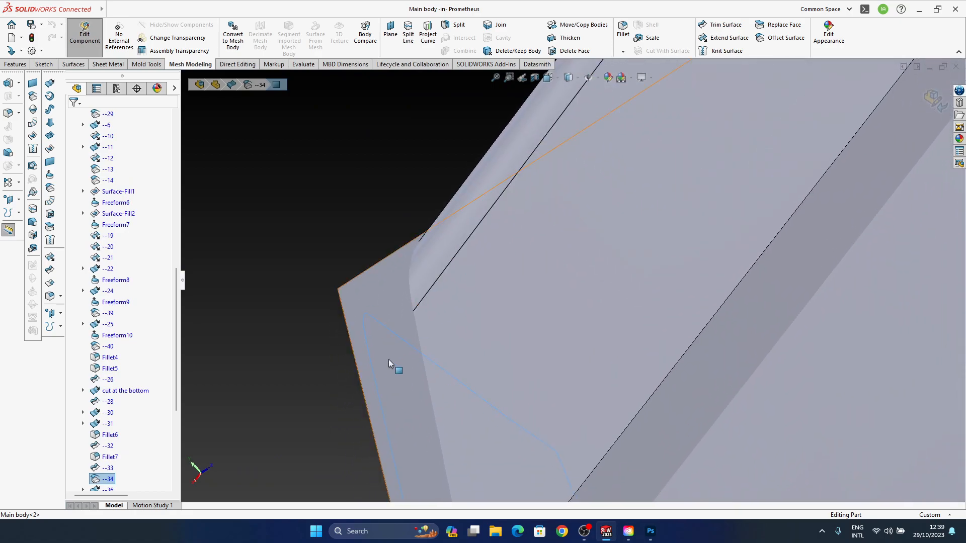
pyautogui.click(388, 359)
pyautogui.scroll(5, 403, 370)
pyautogui.moveTo(392, 420); pyautogui.dragTo(560, 269, button='middle')
pyautogui.scroll(4, 409, 243)
pyautogui.keyDown('ctrl'); pyautogui.moveTo(436, 298); pyautogui.dragTo(532, 158, button='middle'); pyautogui.keyUp('ctrl')
pyautogui.click(518, 240)
# Examine the upper rear corner, checking the roof-edge fillet and the adjoining rear surface
pyautogui.scroll(6, 517, 305)
pyautogui.moveTo(620, 361); pyautogui.dragTo(584, 271, button='middle')
pyautogui.moveTo(604, 307); pyautogui.dragTo(598, 337, button='middle')
pyautogui.keyDown('ctrl'); pyautogui.moveTo(549, 214); pyautogui.dragTo(599, 330, button='middle'); pyautogui.keyUp('ctrl')
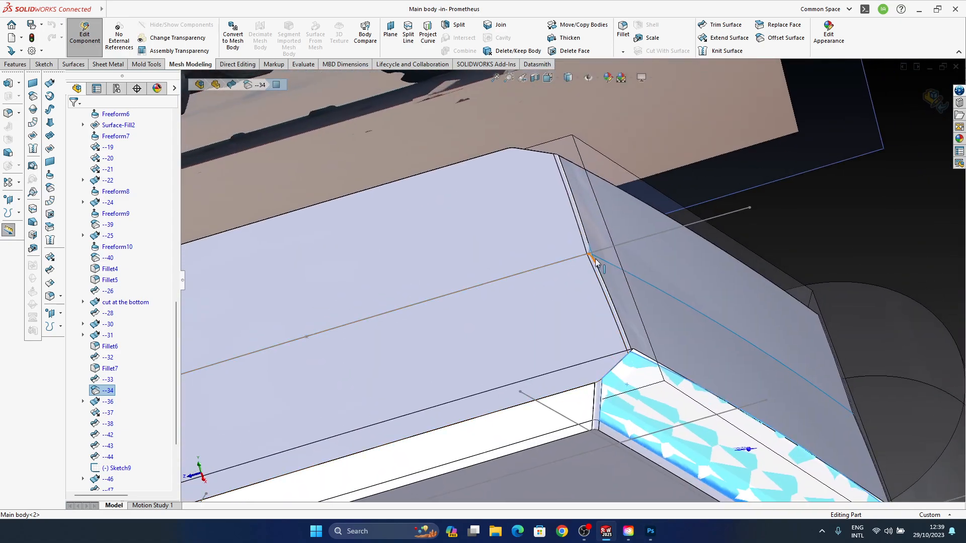
pyautogui.scroll(-5, 595, 259)
pyautogui.scroll(5, 564, 267)
pyautogui.click(578, 285)
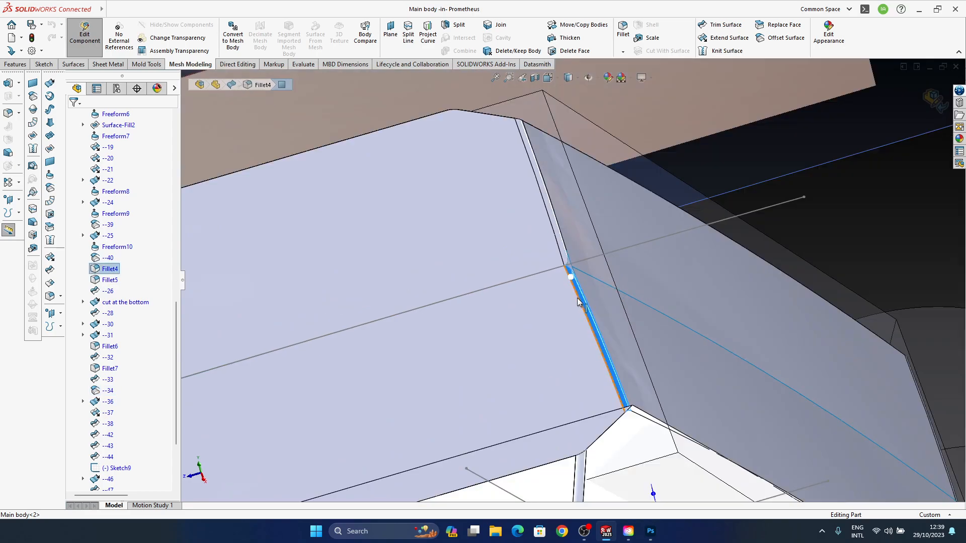
pyautogui.click(675, 341)
pyautogui.keyDown('ctrl'); pyautogui.moveTo(599, 321); pyautogui.dragTo(677, 241, button='middle'); pyautogui.keyUp('ctrl')
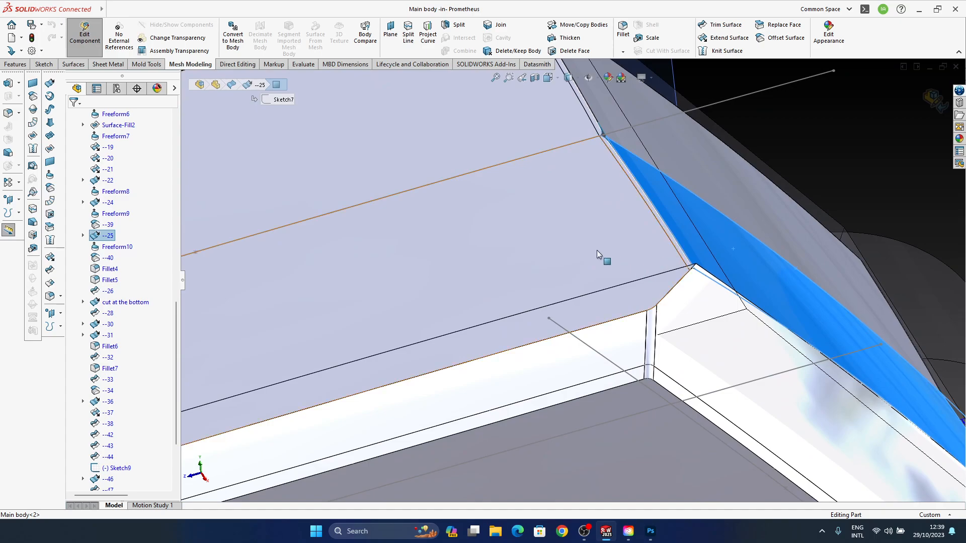
pyautogui.scroll(3, 583, 272)
pyautogui.keyDown('ctrl'); pyautogui.moveTo(566, 297); pyautogui.dragTo(634, 227, button='middle'); pyautogui.keyUp('ctrl')
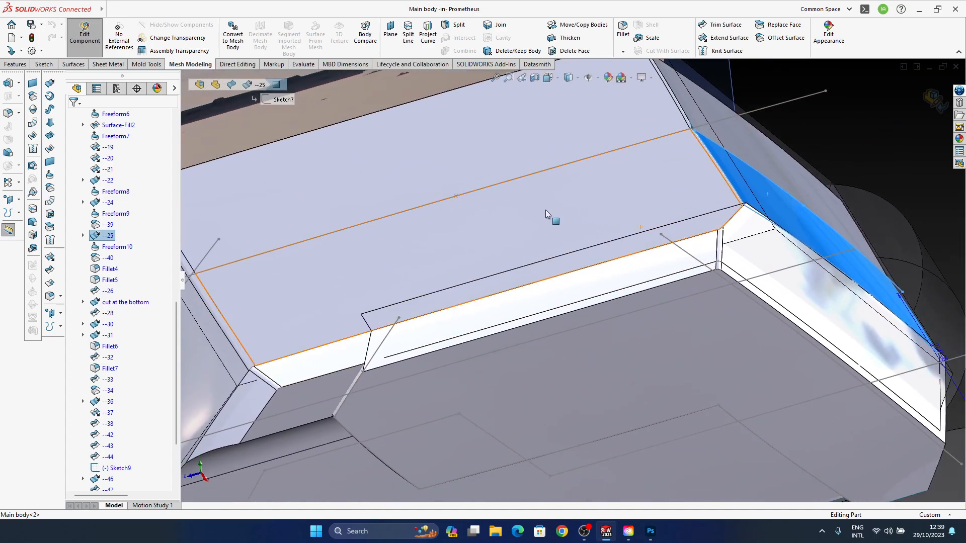
# Compare the main body's overall side shape with the rover reference image in Photoshop, returning to SOLIDWORKS
pyautogui.scroll(2, 556, 211)
pyautogui.keyDown('ctrl'); pyautogui.moveTo(497, 287); pyautogui.dragTo(504, 225, button='middle'); pyautogui.keyUp('ctrl')
pyautogui.keyDown('ctrl'); pyautogui.moveTo(502, 280); pyautogui.dragTo(535, 263, button='middle'); pyautogui.keyUp('ctrl')
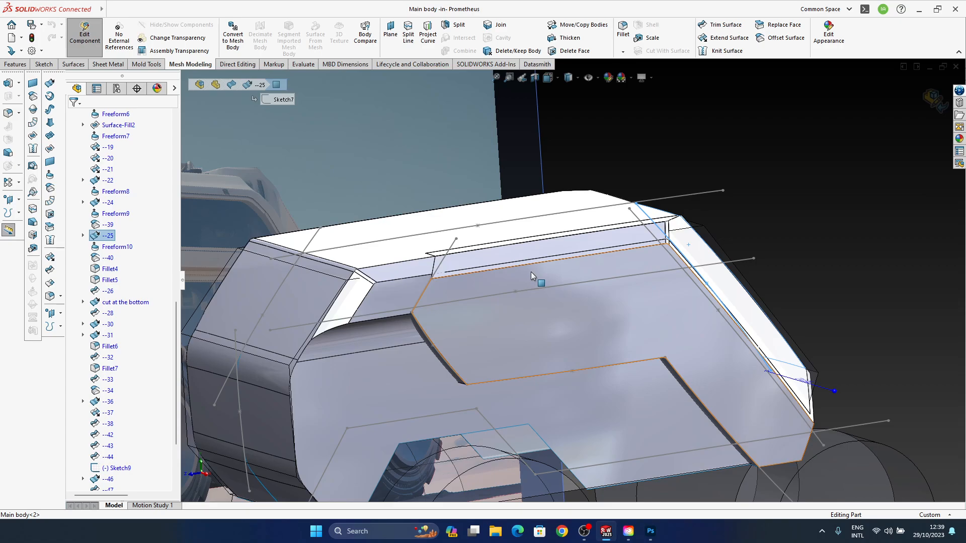
pyautogui.moveTo(526, 276)
pyautogui.mouseDown(button='middle')
pyautogui.moveTo(627, 329)
pyautogui.moveTo(559, 315)
pyautogui.moveTo(488, 351)
pyautogui.moveTo(577, 360)
pyautogui.mouseUp(button='middle')
pyautogui.moveTo(611, 387); pyautogui.dragTo(515, 291, button='middle')
pyautogui.moveTo(495, 340); pyautogui.dragTo(626, 466, button='middle')
pyautogui.click(653, 533)
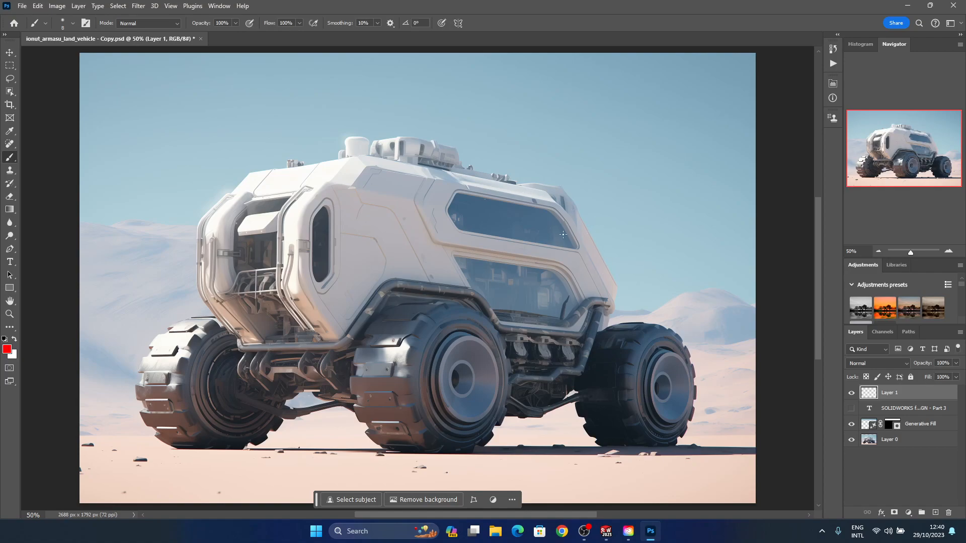
pyautogui.click(652, 532)
# Examine the curvature of the rear surface and its centre seam from behind the vehicle
pyautogui.moveTo(533, 281); pyautogui.dragTo(535, 309, button='middle')
pyautogui.moveTo(507, 288); pyautogui.dragTo(513, 316, button='middle')
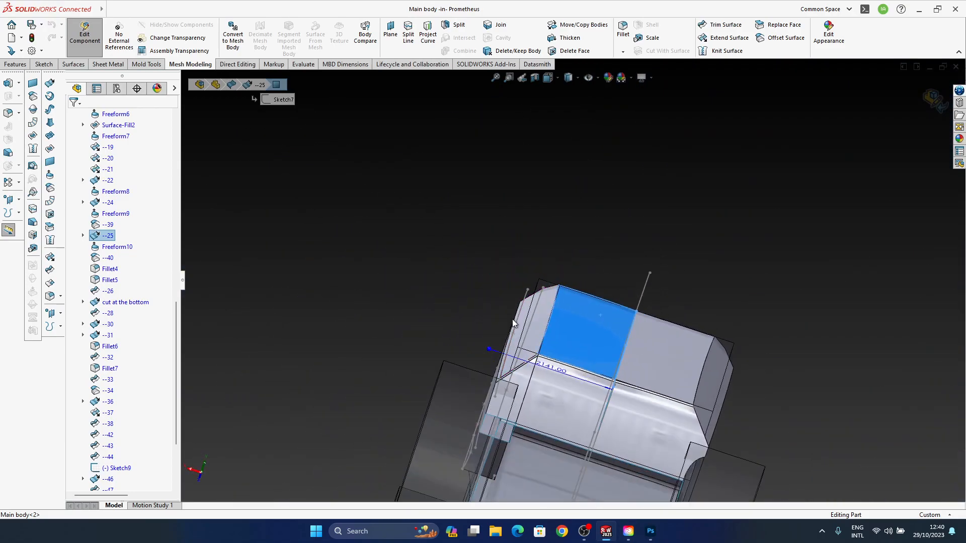
pyautogui.scroll(-6, 533, 357)
pyautogui.scroll(-1, 611, 323)
pyautogui.moveTo(611, 323); pyautogui.dragTo(613, 281, button='middle')
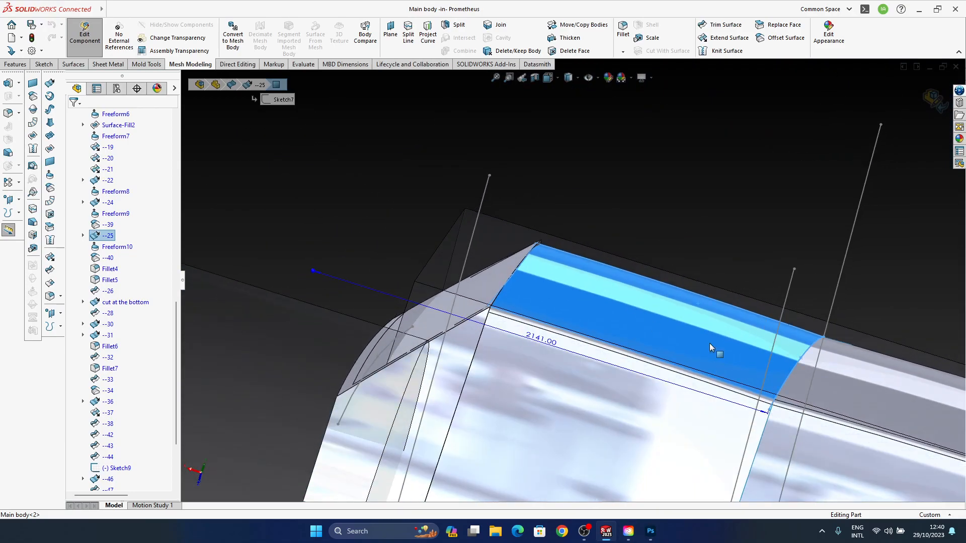
pyautogui.scroll(2, 687, 353)
pyautogui.moveTo(680, 373); pyautogui.dragTo(572, 342, button='middle')
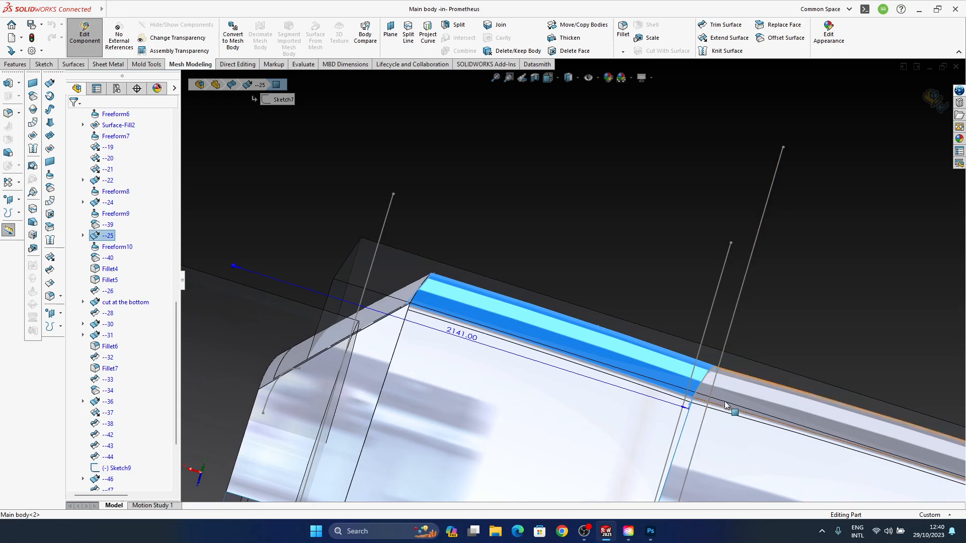
pyautogui.keyDown('ctrl'); pyautogui.moveTo(717, 403); pyautogui.dragTo(706, 362, button='middle'); pyautogui.keyUp('ctrl')
pyautogui.moveTo(528, 300); pyautogui.dragTo(640, 350, button='middle')
pyautogui.click(543, 295)
pyautogui.click(490, 348)
# Compare the body with the blueprint picture and examine the sloped faces at its lower rear corner
pyautogui.keyDown('ctrl'); pyautogui.moveTo(506, 351); pyautogui.dragTo(745, 301, button='middle'); pyautogui.keyUp('ctrl')
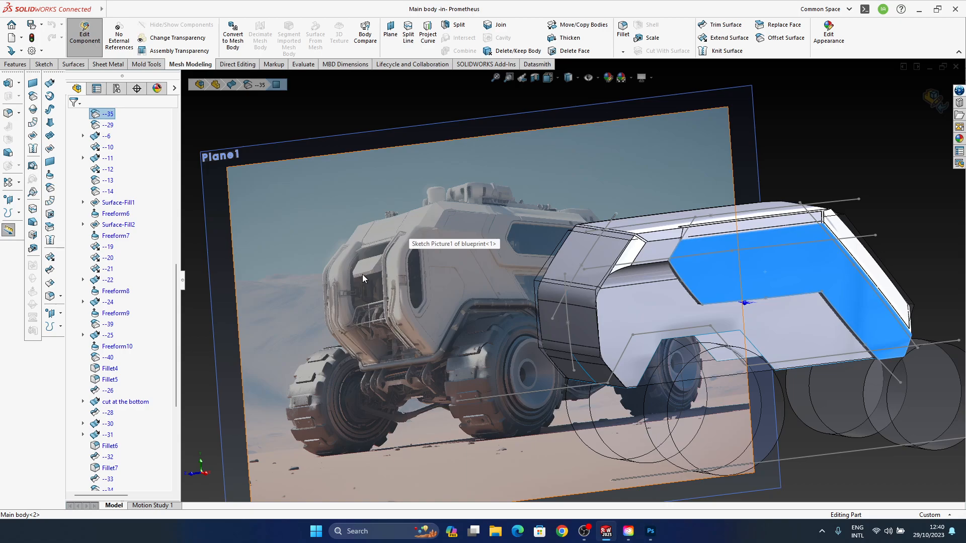
pyautogui.keyDown('ctrl'); pyautogui.moveTo(697, 298); pyautogui.dragTo(557, 300, button='middle'); pyautogui.keyUp('ctrl')
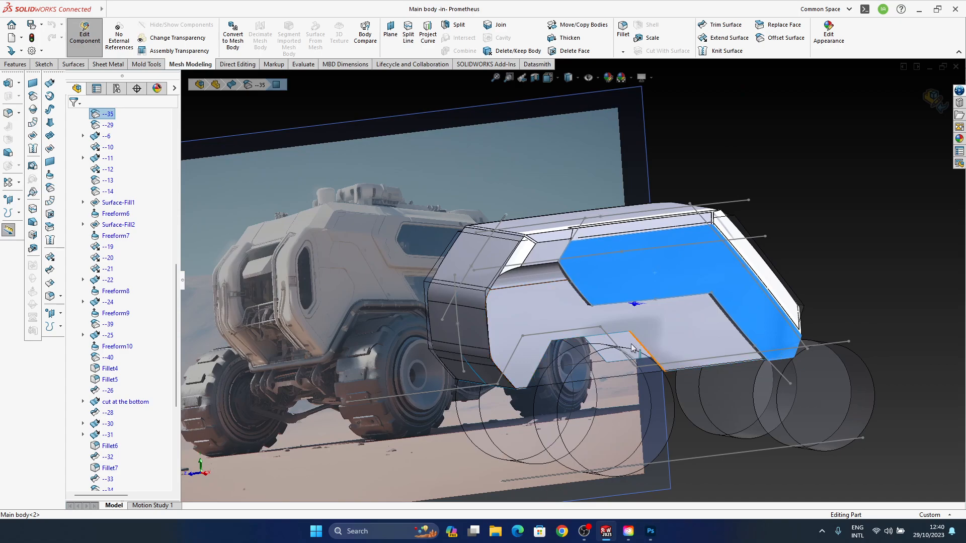
pyautogui.moveTo(635, 345); pyautogui.dragTo(549, 347, button='middle')
pyautogui.keyDown('ctrl'); pyautogui.moveTo(735, 308); pyautogui.dragTo(486, 389, button='middle'); pyautogui.keyUp('ctrl')
pyautogui.scroll(-3, 544, 327)
pyautogui.middleClick(506, 352)
pyautogui.scroll(-4, 486, 365)
pyautogui.keyDown('ctrl'); pyautogui.moveTo(490, 349); pyautogui.dragTo(474, 411, button='middle'); pyautogui.keyUp('ctrl')
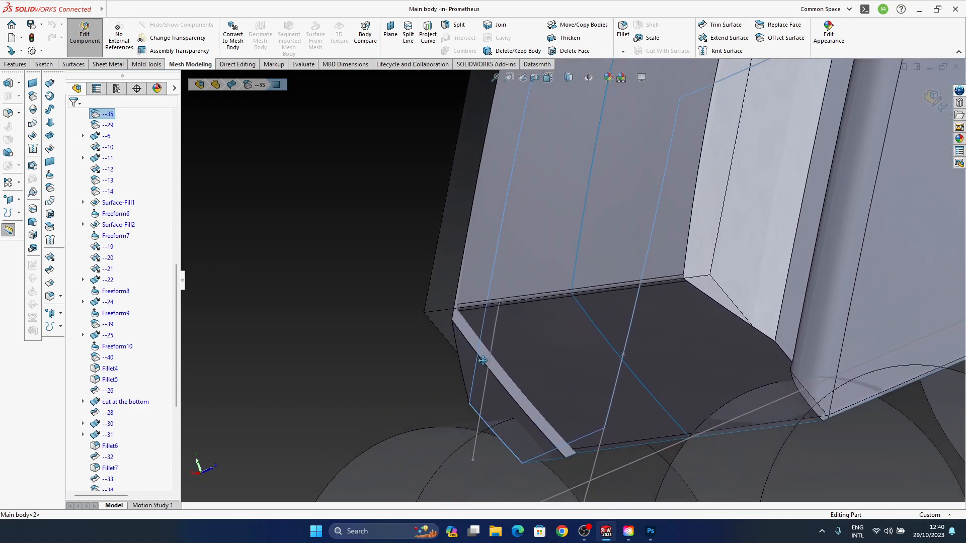
pyautogui.click(466, 334)
pyautogui.keyDown('ctrl'); pyautogui.moveTo(513, 358); pyautogui.dragTo(488, 261, button='middle'); pyautogui.keyUp('ctrl')
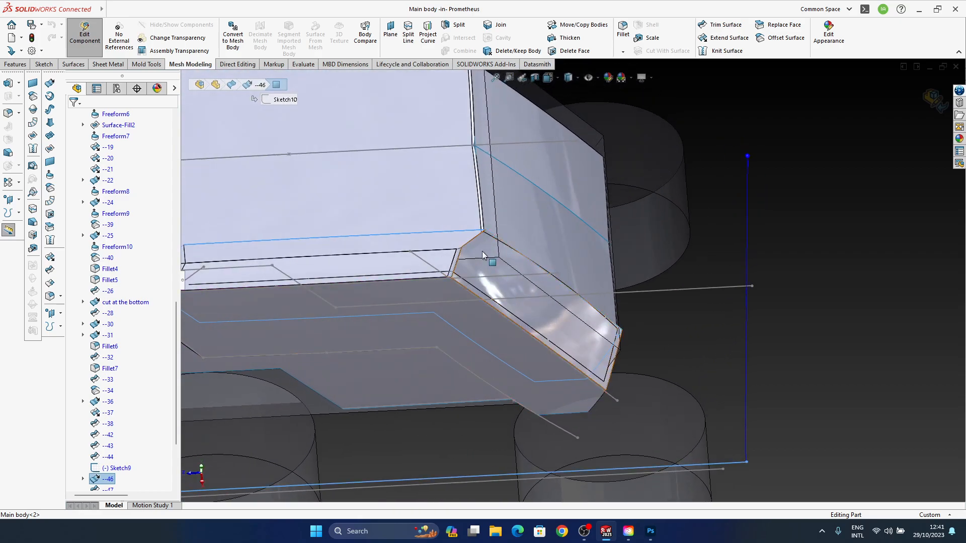
# Examine the rear surface and its edge against the roof at the upper rear corner
pyautogui.click(482, 248)
pyautogui.moveTo(539, 339); pyautogui.dragTo(564, 303, button='middle')
pyautogui.click(563, 303)
pyautogui.moveTo(568, 365); pyautogui.dragTo(572, 381, button='middle')
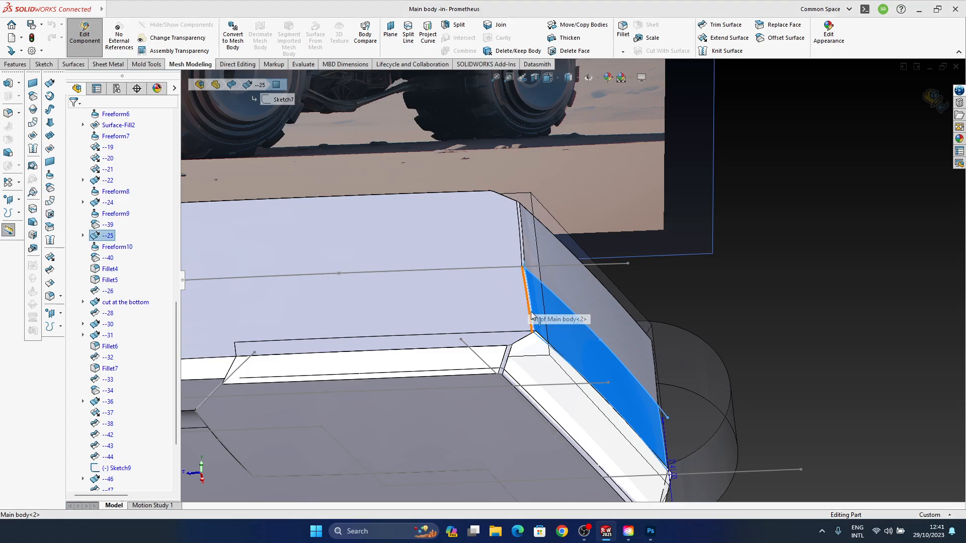
pyautogui.moveTo(528, 289); pyautogui.dragTo(547, 307, button='middle')
pyautogui.scroll(3, 558, 333)
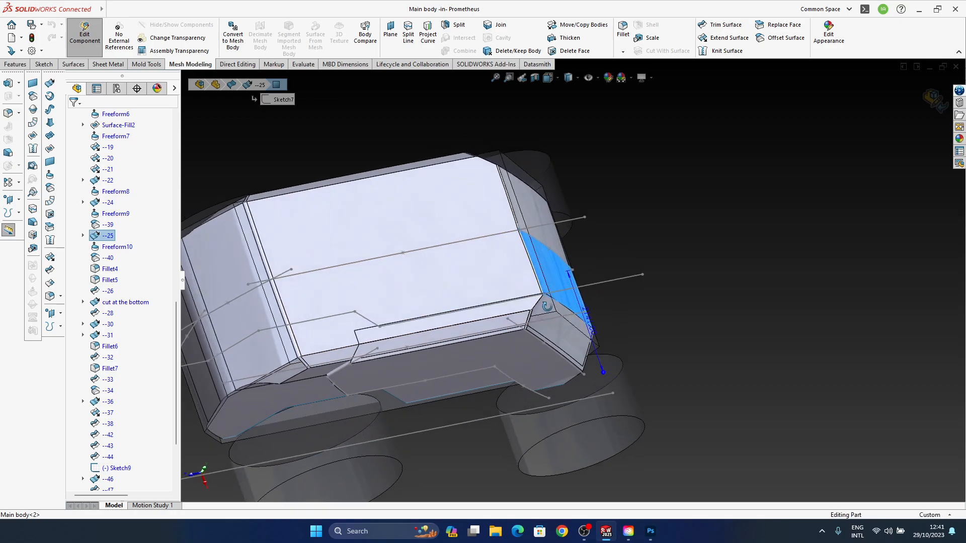
# Open the rear Freeform10 feature of the main body for editing, focusing on the boundary edges of its face
pyautogui.click(113, 249)
pyautogui.moveTo(482, 323); pyautogui.dragTo(480, 301, button='middle')
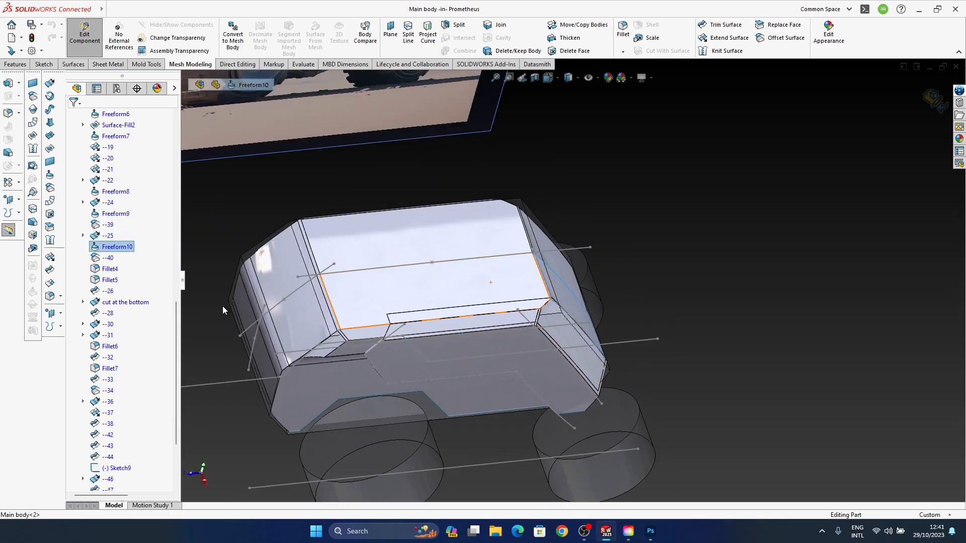
pyautogui.click(113, 248)
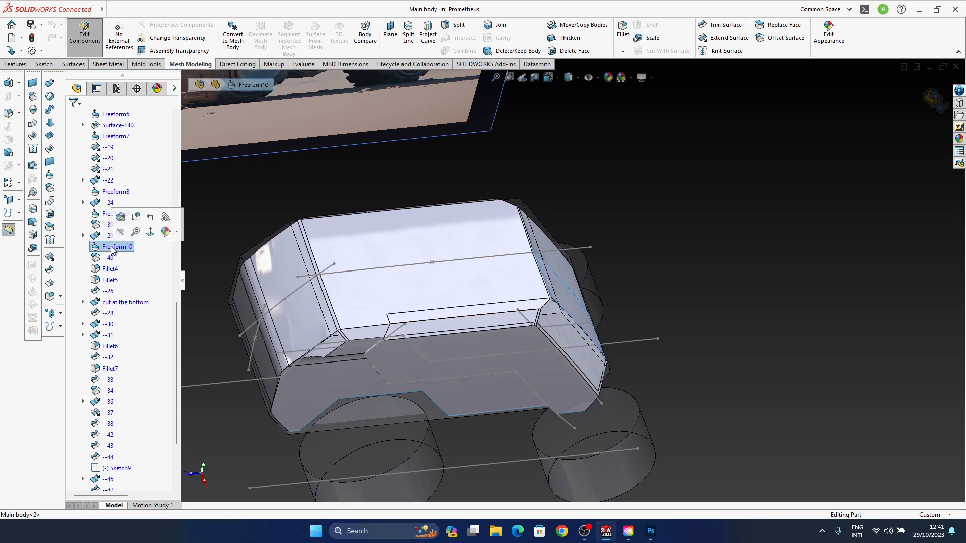
pyautogui.click(120, 217)
pyautogui.moveTo(584, 327); pyautogui.dragTo(578, 367, button='middle')
pyautogui.scroll(-5, 535, 261)
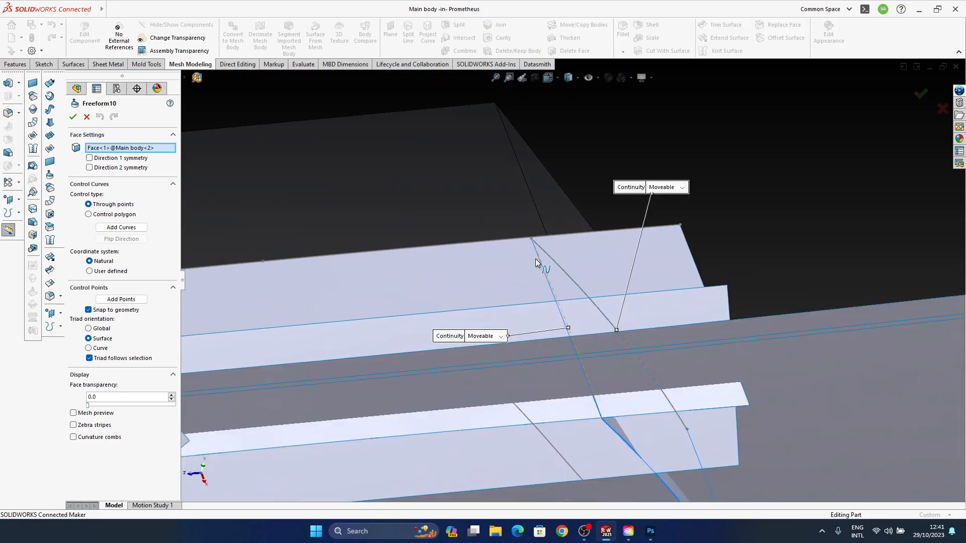
# Try Curvature continuity on one boundary edge of the freeform face and restore that edge to Moveable
pyautogui.keyDown('ctrl'); pyautogui.moveTo(570, 303); pyautogui.dragTo(568, 274, button='middle'); pyautogui.keyUp('ctrl')
pyautogui.click(664, 160)
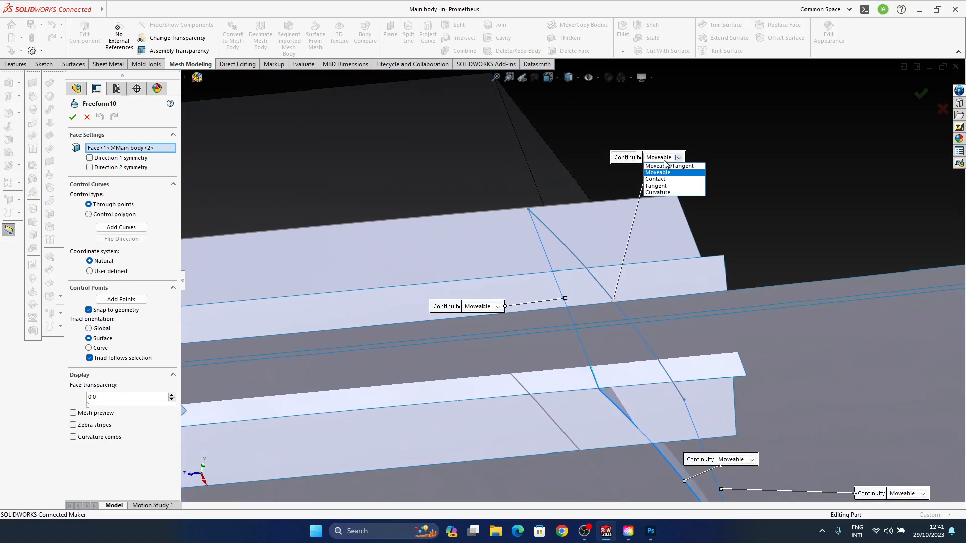
pyautogui.click(659, 193)
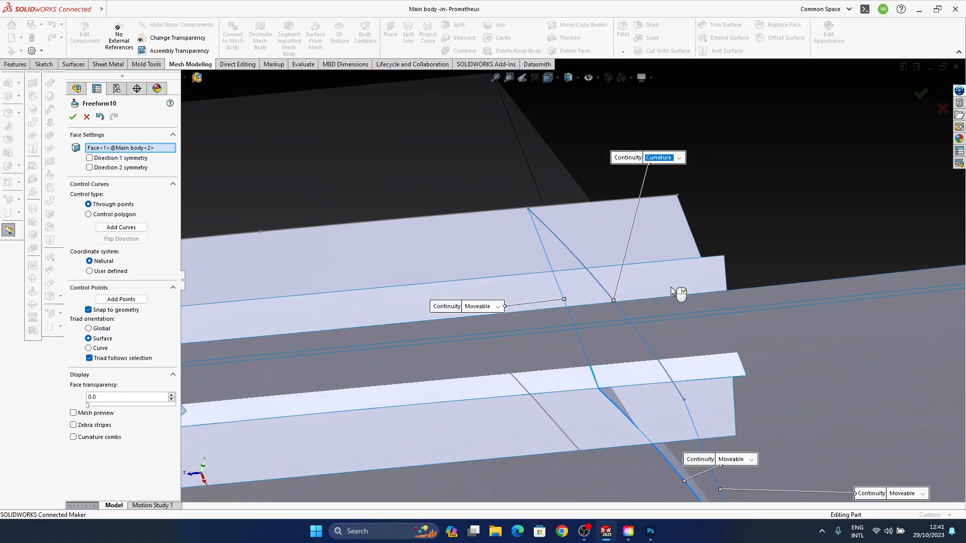
pyautogui.moveTo(622, 321); pyautogui.dragTo(580, 288, button='middle')
pyautogui.click(581, 280)
pyautogui.moveTo(578, 327); pyautogui.dragTo(599, 334, button='middle')
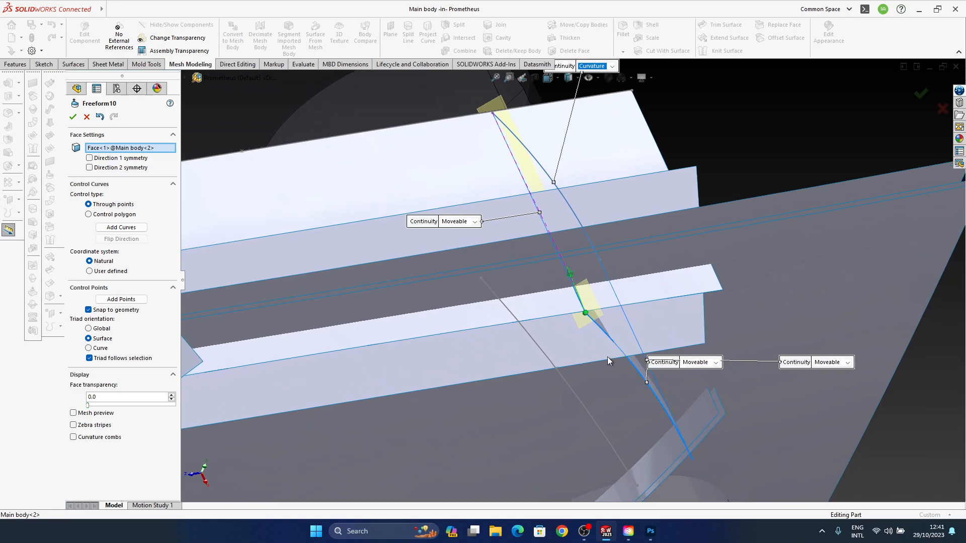
pyautogui.keyDown('ctrl'); pyautogui.moveTo(597, 167); pyautogui.dragTo(598, 245, button='middle'); pyautogui.keyUp('ctrl')
pyautogui.click(602, 145)
pyautogui.click(605, 159)
# Shift the freeform face's side boundary edge slightly towards the front of the body and accept the Freeform10 edit
pyautogui.keyDown('ctrl'); pyautogui.moveTo(520, 253); pyautogui.dragTo(518, 206, button='middle'); pyautogui.keyUp('ctrl')
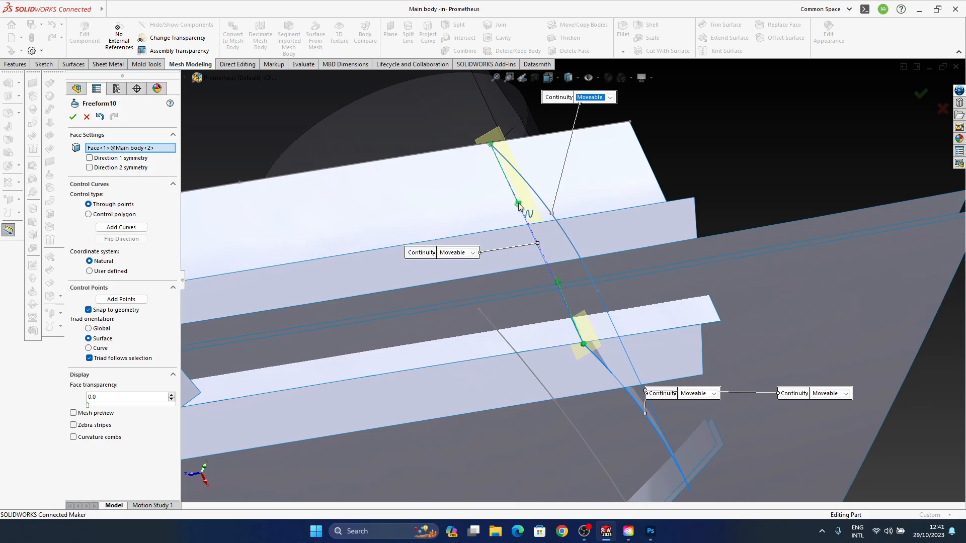
pyautogui.click(607, 368)
pyautogui.scroll(2, 603, 373)
pyautogui.click(580, 326)
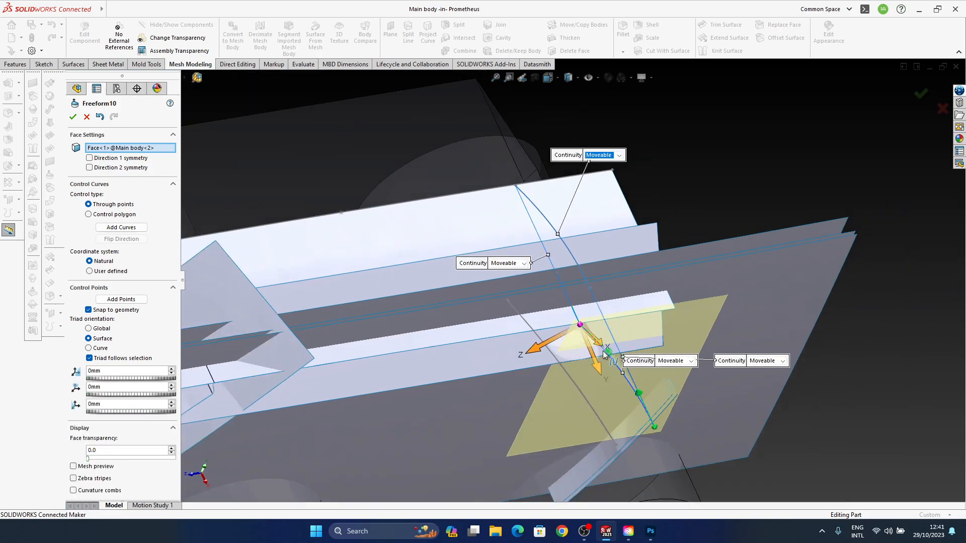
pyautogui.click(608, 352)
pyautogui.moveTo(592, 414); pyautogui.dragTo(594, 369, button='middle')
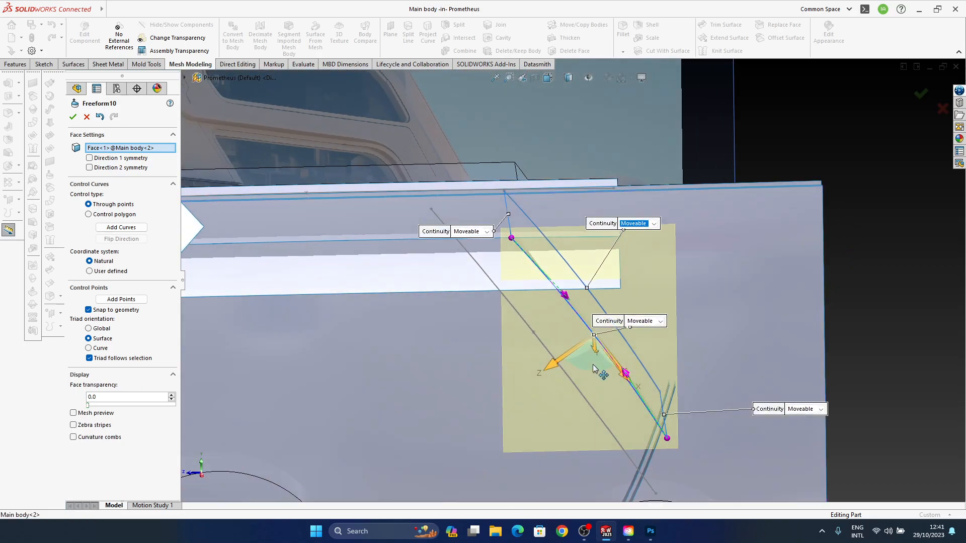
pyautogui.moveTo(593, 370); pyautogui.dragTo(581, 369)
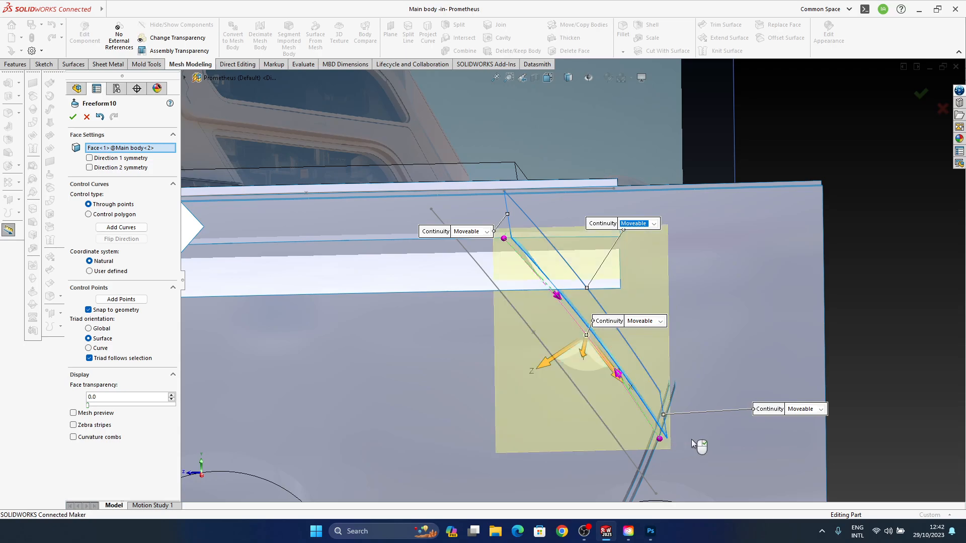
pyautogui.click(921, 94)
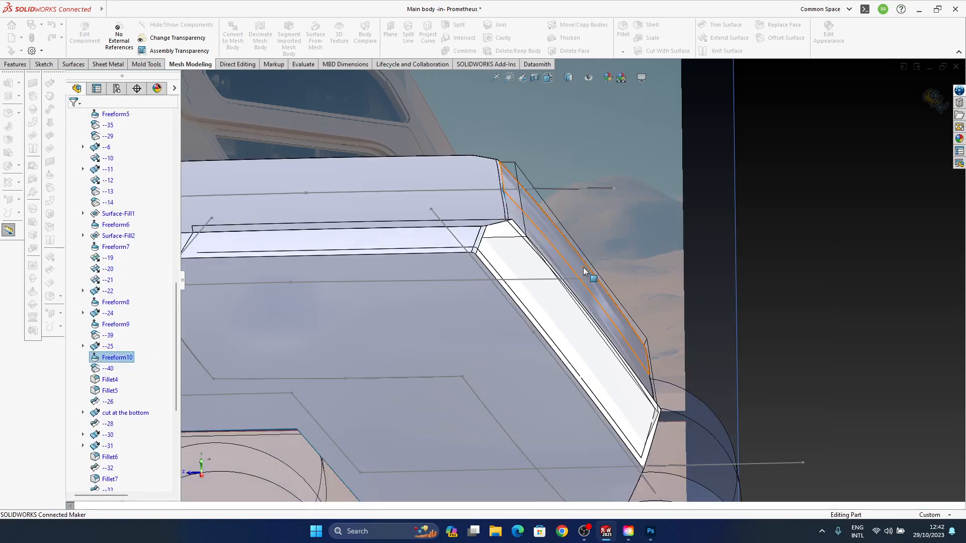
# Knit the main body surface and its mirrored half into one surface with Merge entities enabled
pyautogui.moveTo(587, 274); pyautogui.dragTo(646, 225, button='middle')
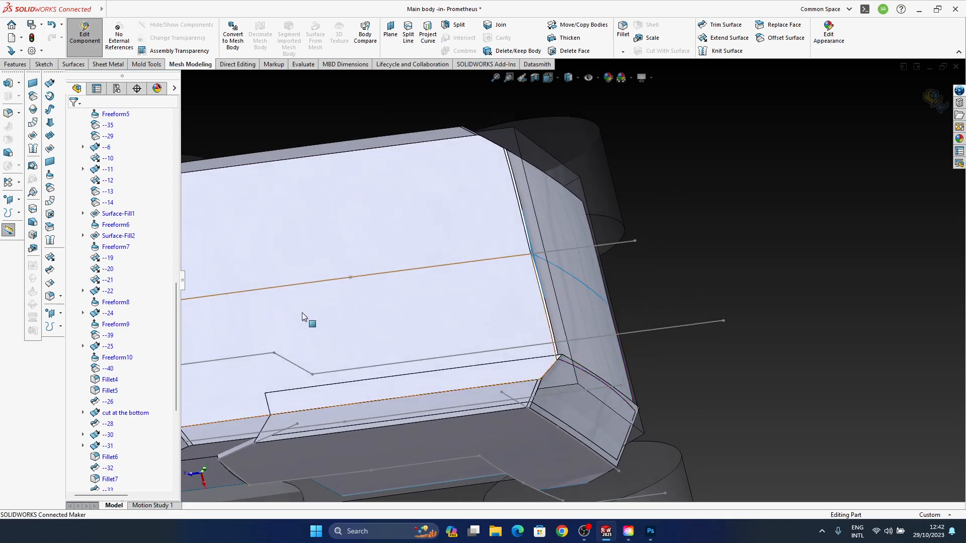
pyautogui.scroll(-6, 126, 372)
pyautogui.keyDown('ctrl'); pyautogui.moveTo(592, 280); pyautogui.dragTo(613, 254, button='middle'); pyautogui.keyUp('ctrl')
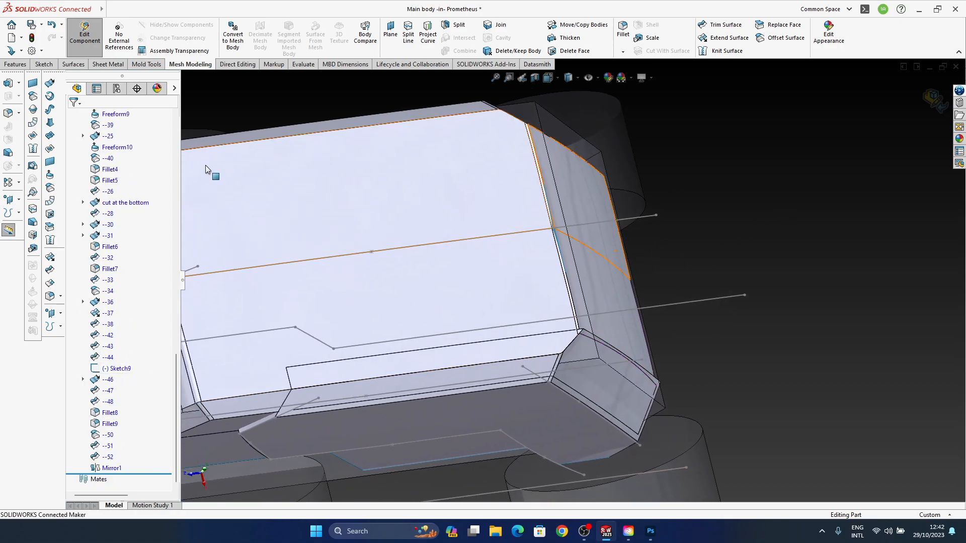
pyautogui.click(32, 150)
pyautogui.click(617, 323)
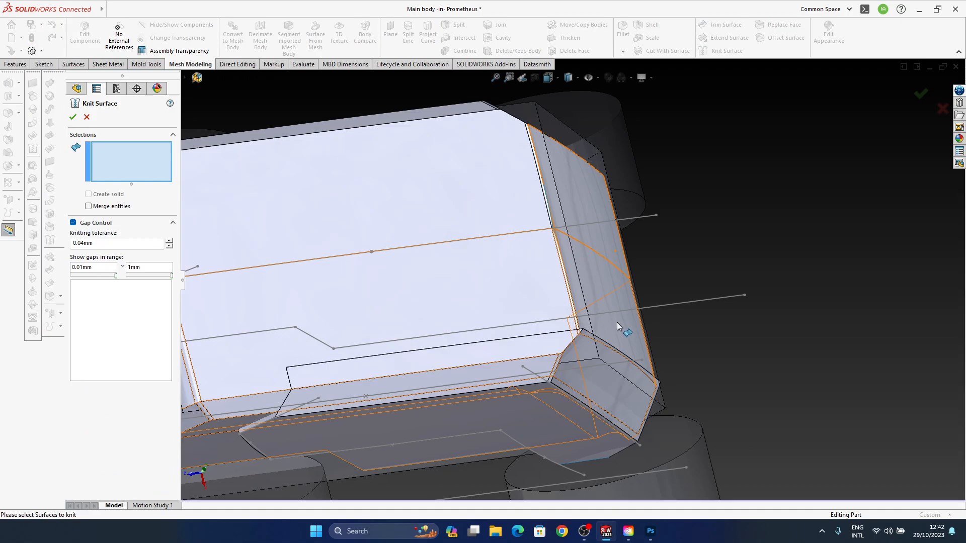
pyautogui.click(584, 206)
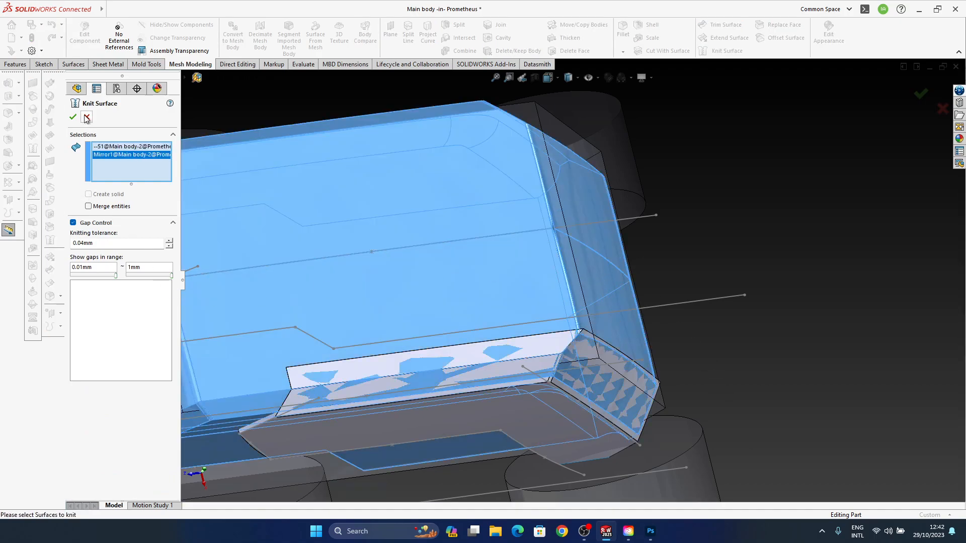
pyautogui.click(98, 211)
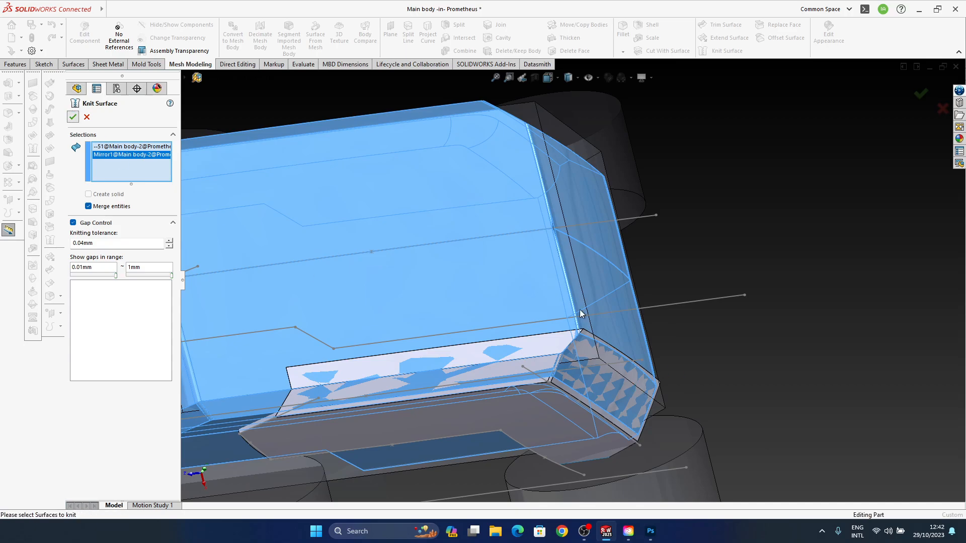
# Display the body shaded without edges and examine the rear surface and its transitions to the roof and side
pyautogui.click(566, 78)
pyautogui.click(568, 106)
pyautogui.moveTo(635, 355)
pyautogui.mouseDown(button='middle')
pyautogui.moveTo(564, 388)
pyautogui.moveTo(536, 345)
pyautogui.moveTo(455, 302)
pyautogui.moveTo(775, 386)
pyautogui.moveTo(859, 478)
pyautogui.moveTo(887, 450)
pyautogui.moveTo(872, 456)
pyautogui.mouseUp(button='middle')
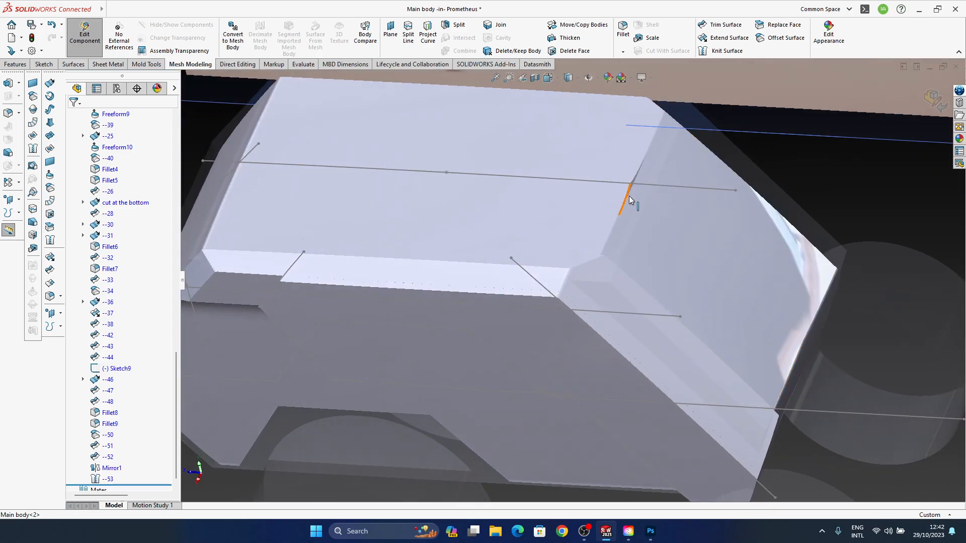
pyautogui.keyDown('ctrl'); pyautogui.moveTo(632, 257); pyautogui.dragTo(647, 282, button='middle'); pyautogui.keyUp('ctrl')
pyautogui.moveTo(599, 302); pyautogui.dragTo(614, 339, button='middle')
pyautogui.keyDown('ctrl'); pyautogui.moveTo(649, 289); pyautogui.dragTo(579, 269, button='middle'); pyautogui.keyUp('ctrl')
pyautogui.keyDown('ctrl'); pyautogui.moveTo(596, 322); pyautogui.dragTo(610, 262, button='middle'); pyautogui.keyUp('ctrl')
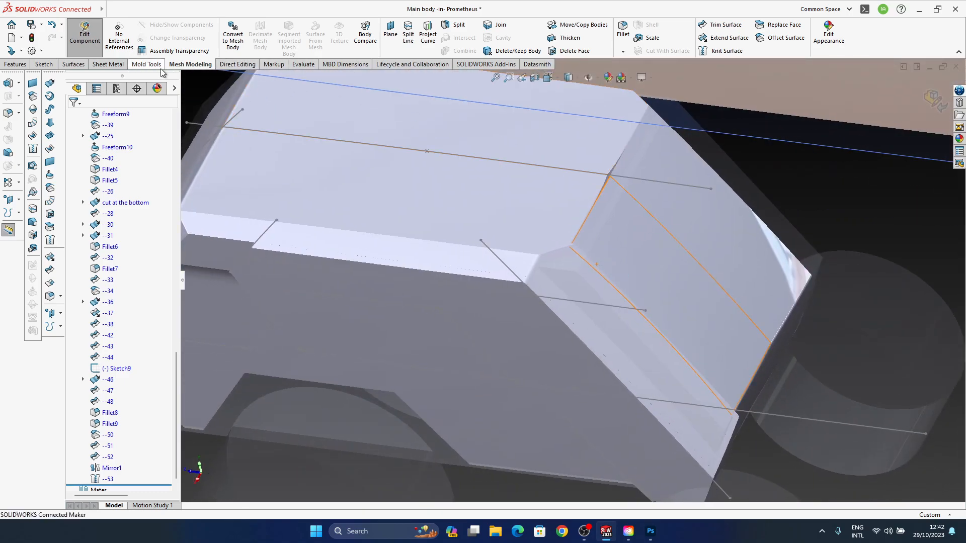
pyautogui.moveTo(550, 260); pyautogui.dragTo(579, 261, button='middle')
pyautogui.moveTo(681, 355); pyautogui.dragTo(639, 322, button='middle')
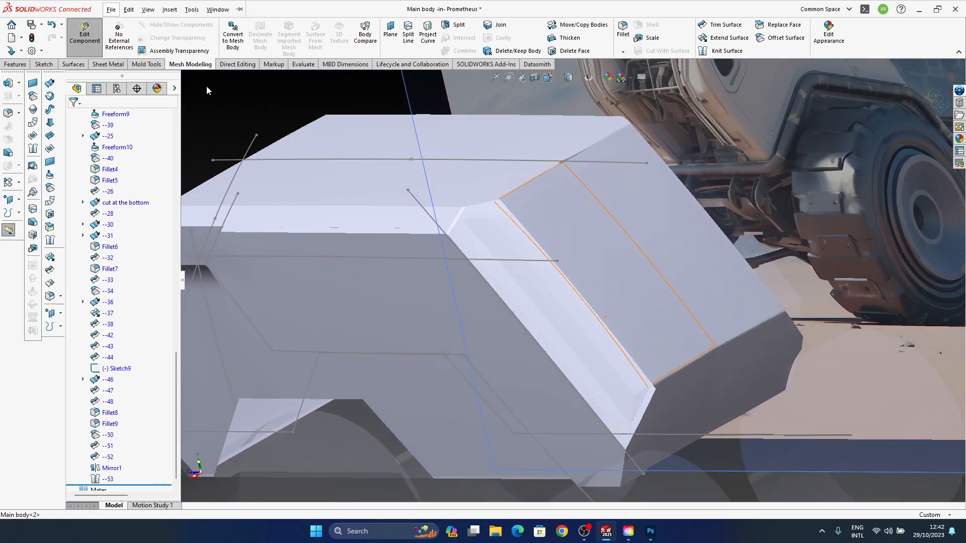
# Examine the rear surface's continuity with Zebra Stripes and turn the stripes off again
pyautogui.click(310, 65)
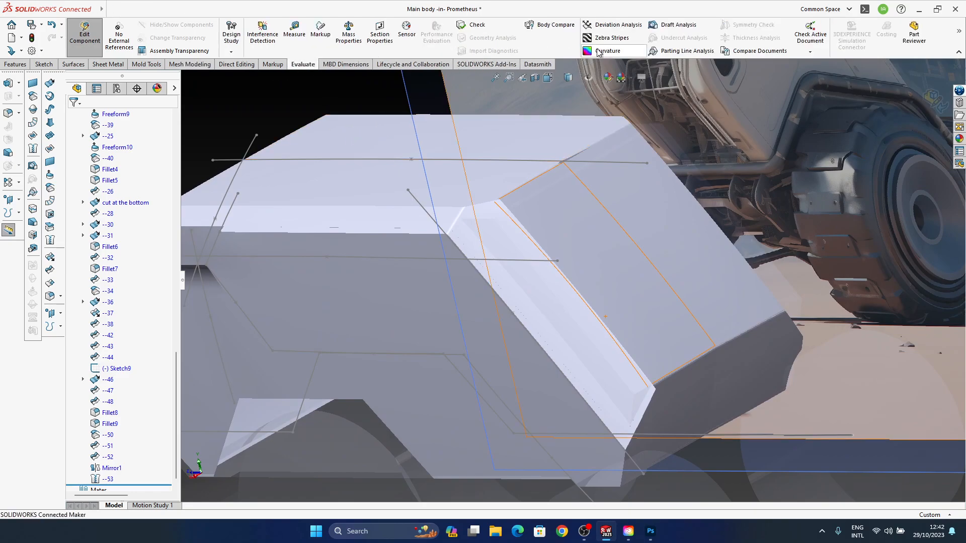
pyautogui.click(610, 38)
pyautogui.moveTo(618, 309); pyautogui.dragTo(620, 334, button='middle')
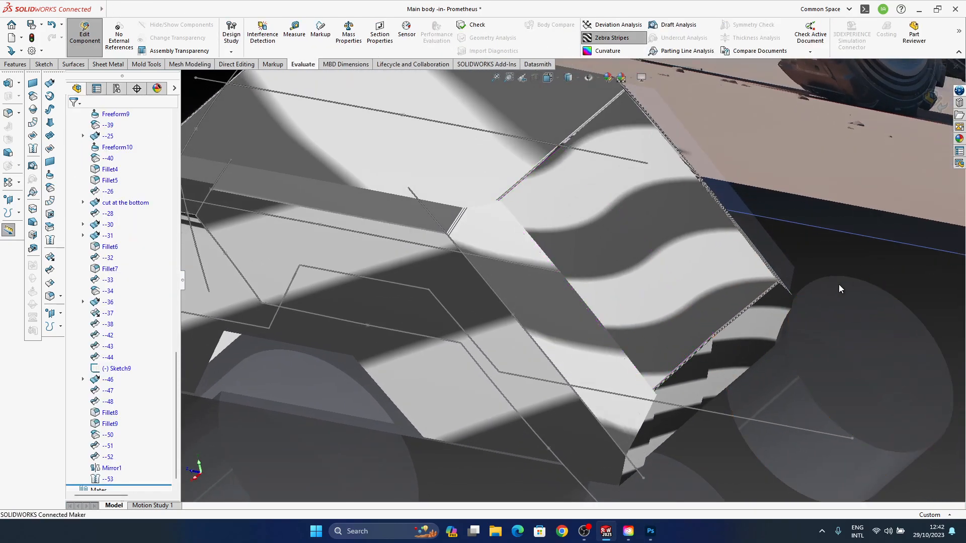
pyautogui.moveTo(660, 280); pyautogui.dragTo(702, 406, button='middle')
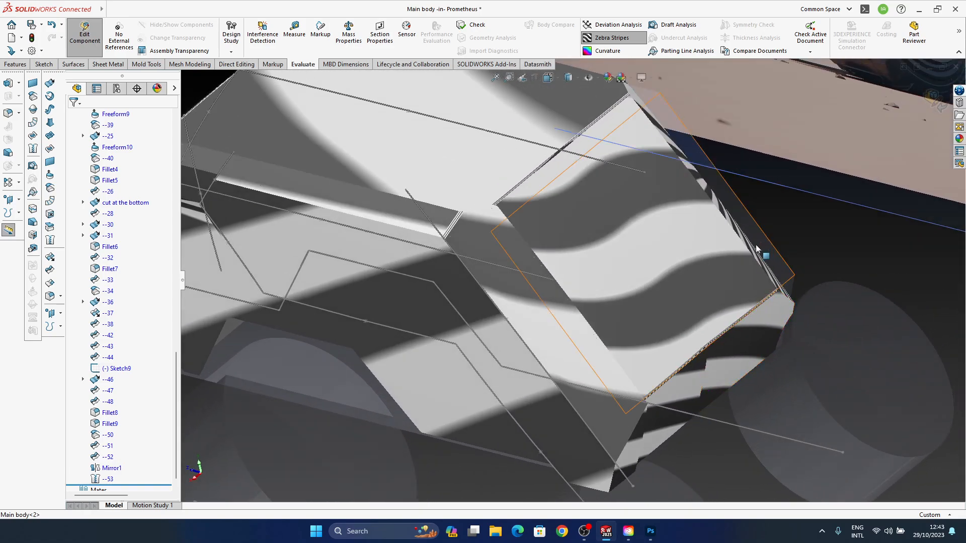
pyautogui.click(607, 41)
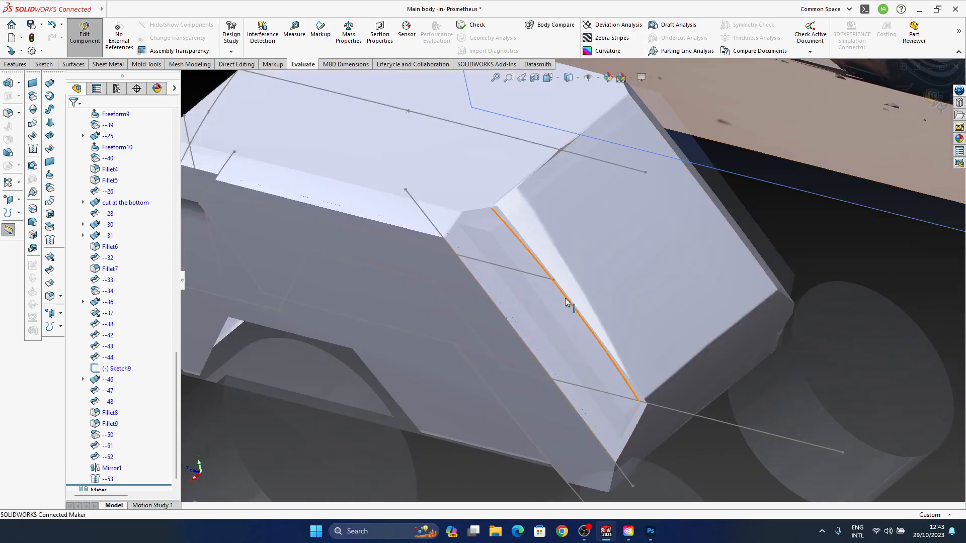
pyautogui.moveTo(551, 247); pyautogui.dragTo(567, 233, button='middle')
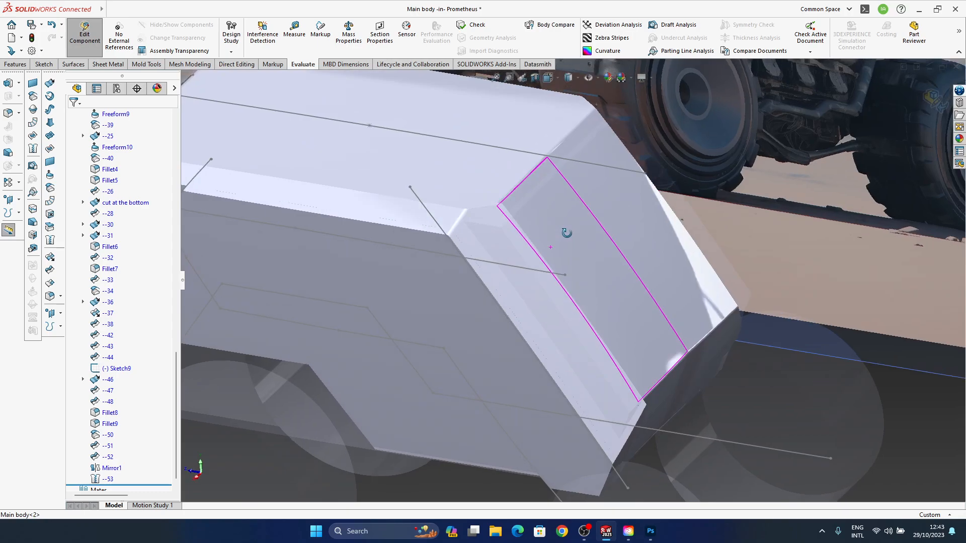
# Show the model edges again and identify the thin fillet face between the roof and the rear surface
pyautogui.click(568, 78)
pyautogui.moveTo(541, 257); pyautogui.dragTo(558, 327, button='middle')
pyautogui.scroll(-5, 552, 299)
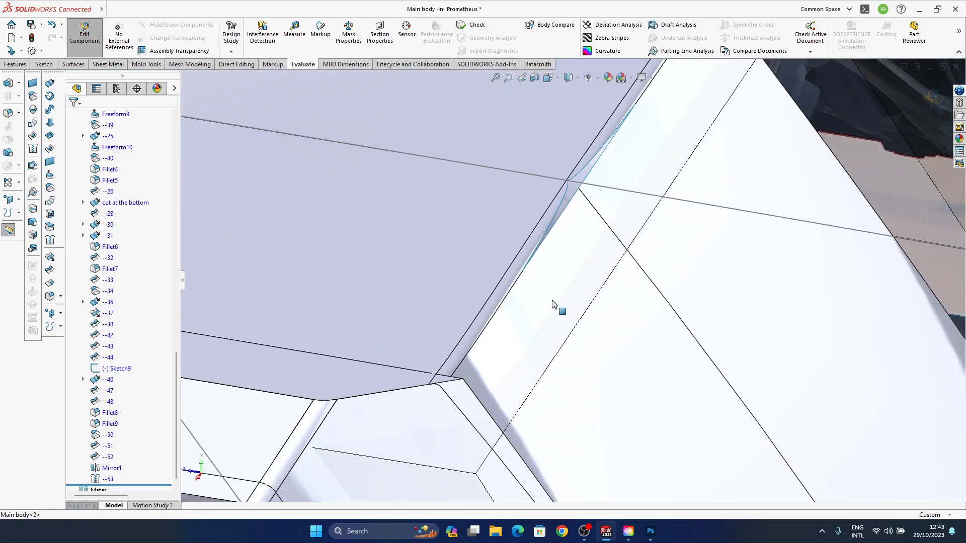
pyautogui.moveTo(532, 284); pyautogui.dragTo(590, 276, button='middle')
pyautogui.click(557, 275)
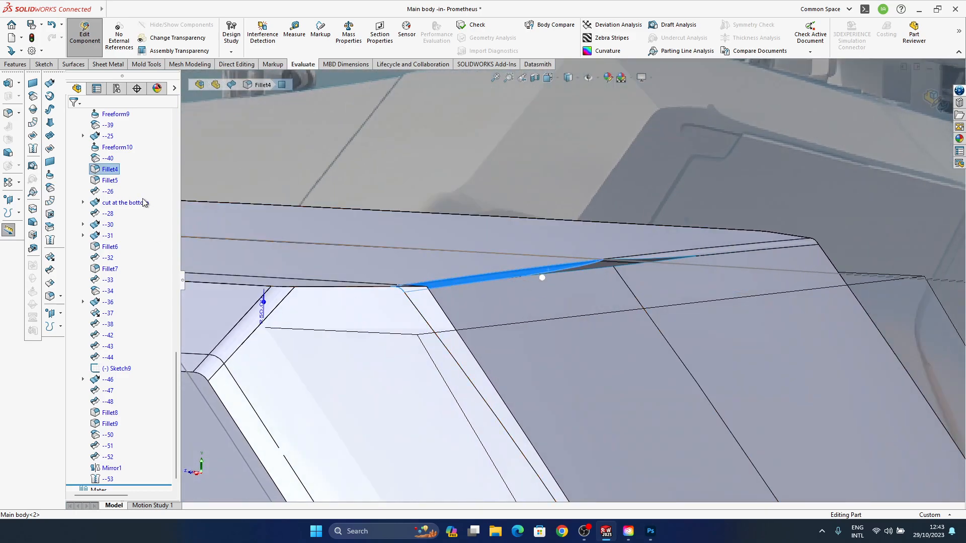
# Open Fillet4 to examine its face sets and preview along the roof edge, leaving the fillet without changes
pyautogui.click(111, 174)
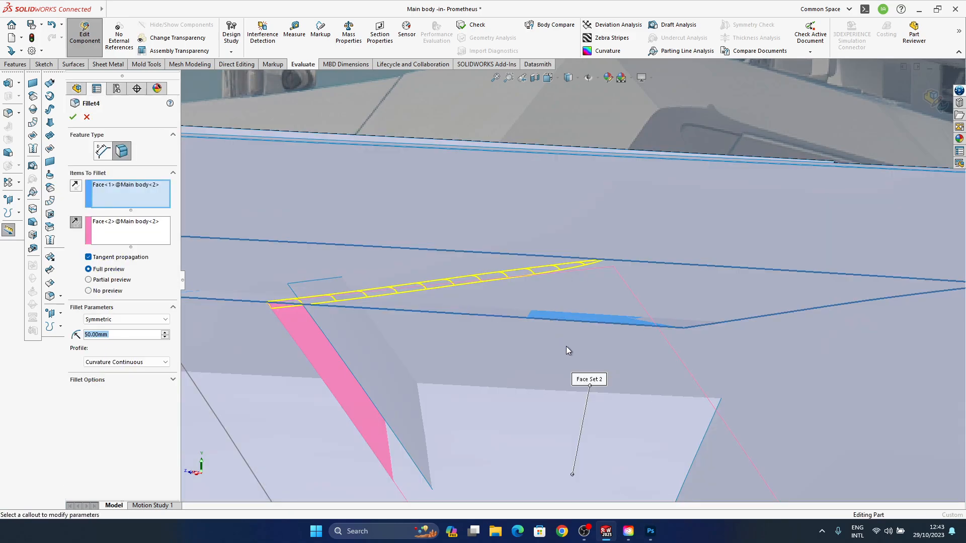
pyautogui.moveTo(566, 346); pyautogui.dragTo(576, 357, button='middle')
pyautogui.moveTo(559, 326); pyautogui.dragTo(621, 311, button='middle')
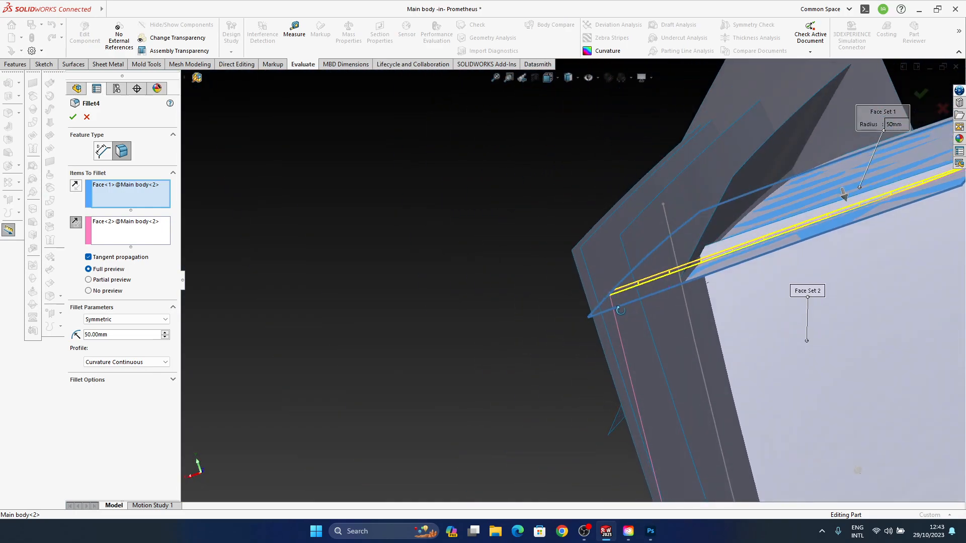
pyautogui.keyDown('ctrl'); pyautogui.moveTo(783, 275); pyautogui.dragTo(617, 281, button='middle'); pyautogui.keyUp('ctrl')
pyautogui.moveTo(657, 246); pyautogui.dragTo(583, 331, button='middle')
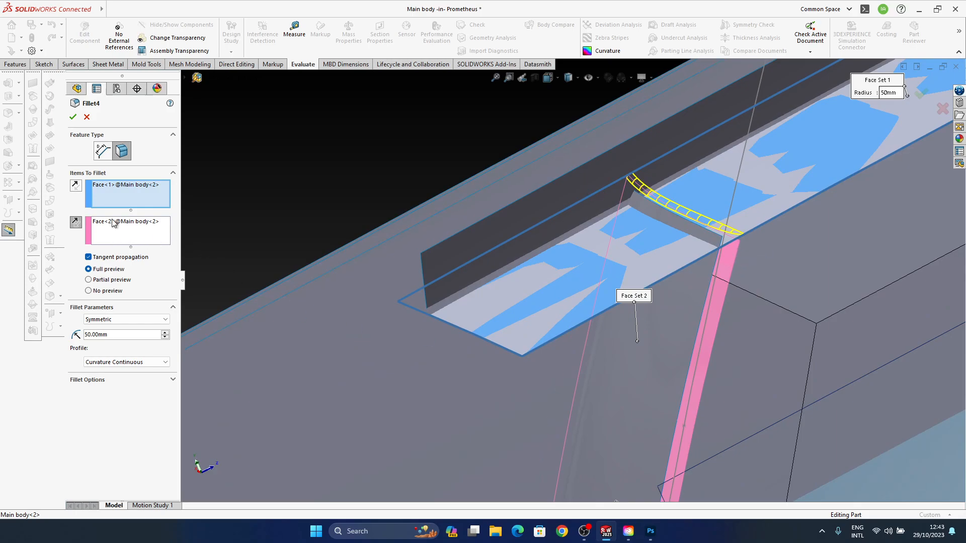
pyautogui.click(87, 117)
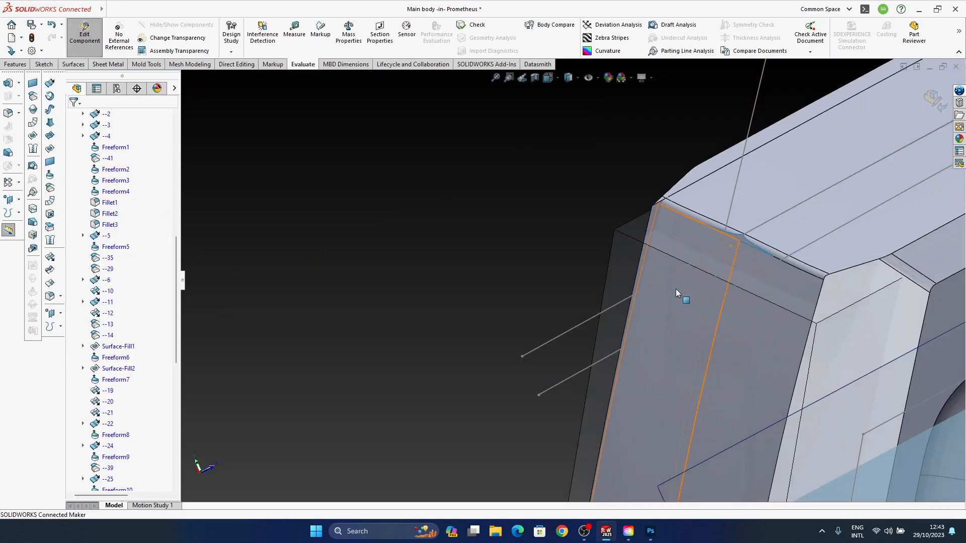
# Select the narrow rear face beside the side panel and expand its source surface feature --25 to expose the sketch
pyautogui.moveTo(676, 289); pyautogui.dragTo(770, 248, button='middle')
pyautogui.moveTo(691, 272); pyautogui.dragTo(668, 304, button='middle')
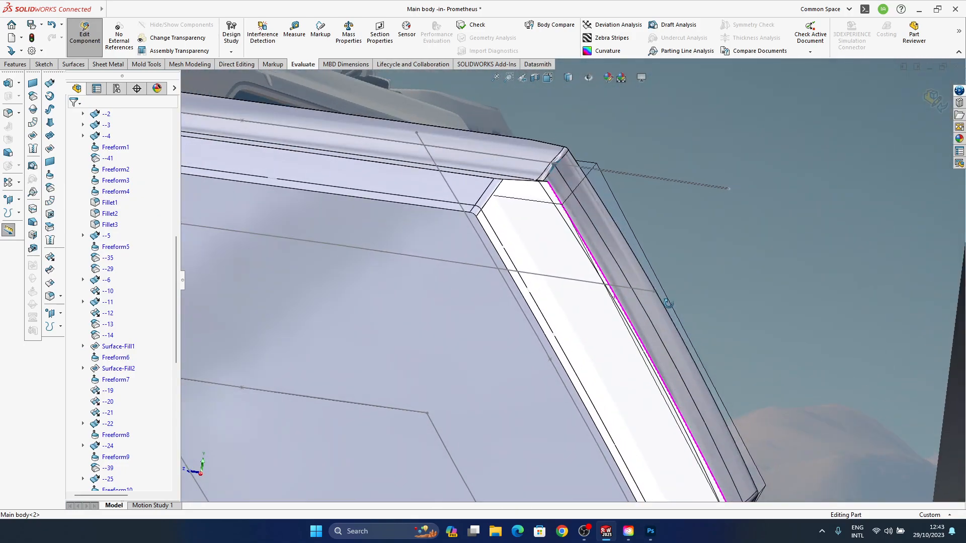
pyautogui.keyDown('ctrl'); pyautogui.moveTo(556, 184); pyautogui.dragTo(580, 203, button='middle'); pyautogui.keyUp('ctrl')
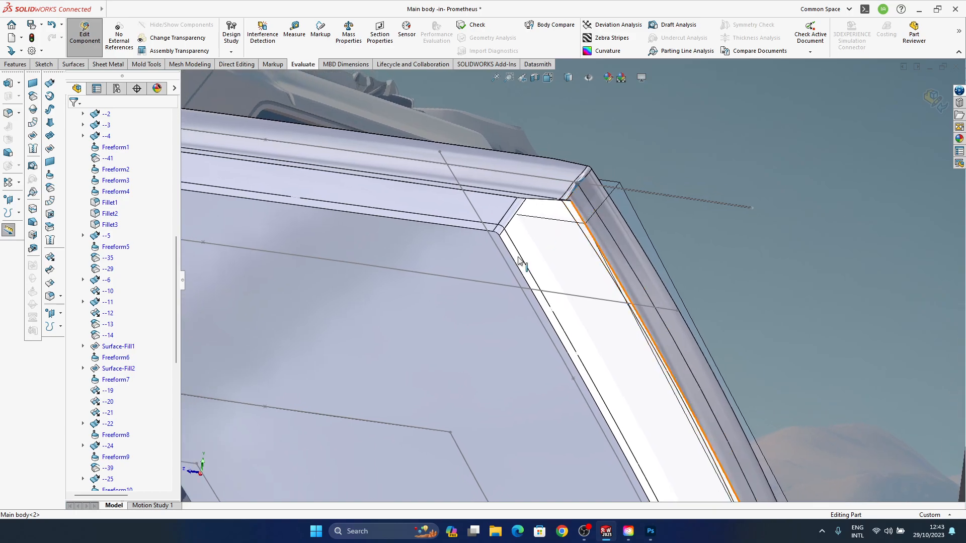
pyautogui.click(583, 208)
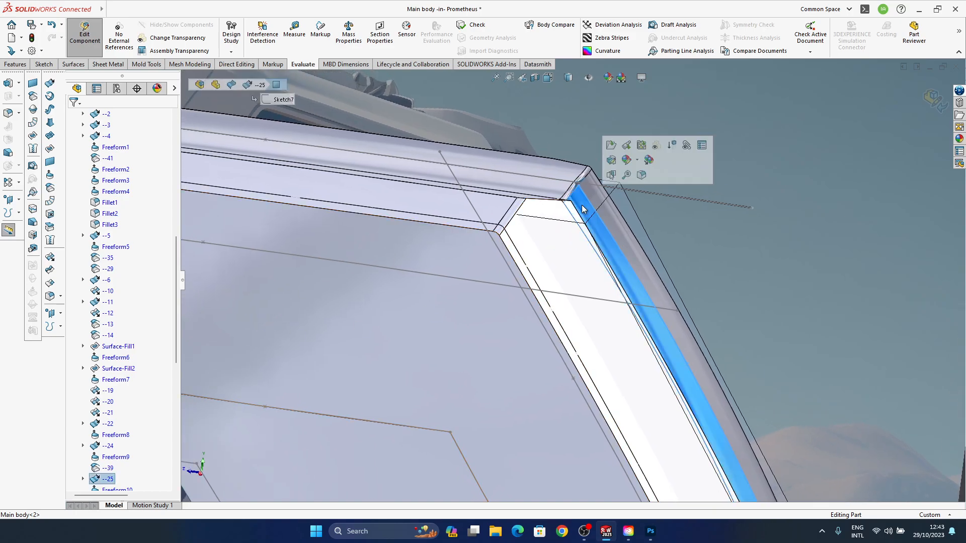
pyautogui.scroll(-3, 103, 463)
pyautogui.click(84, 382)
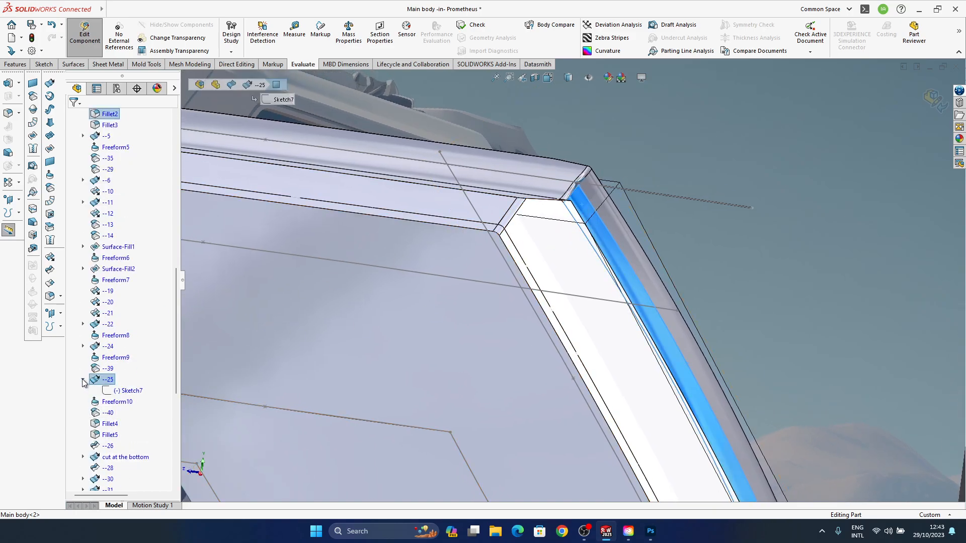
# Edit Sketch7 in the right view, moving its curve's upper end point upward and toward the front, past the roof line
pyautogui.click(124, 392)
pyautogui.moveTo(612, 300)
pyautogui.mouseDown(button='middle')
pyautogui.moveTo(620, 333)
pyautogui.moveTo(617, 311)
pyautogui.mouseUp(button='middle')
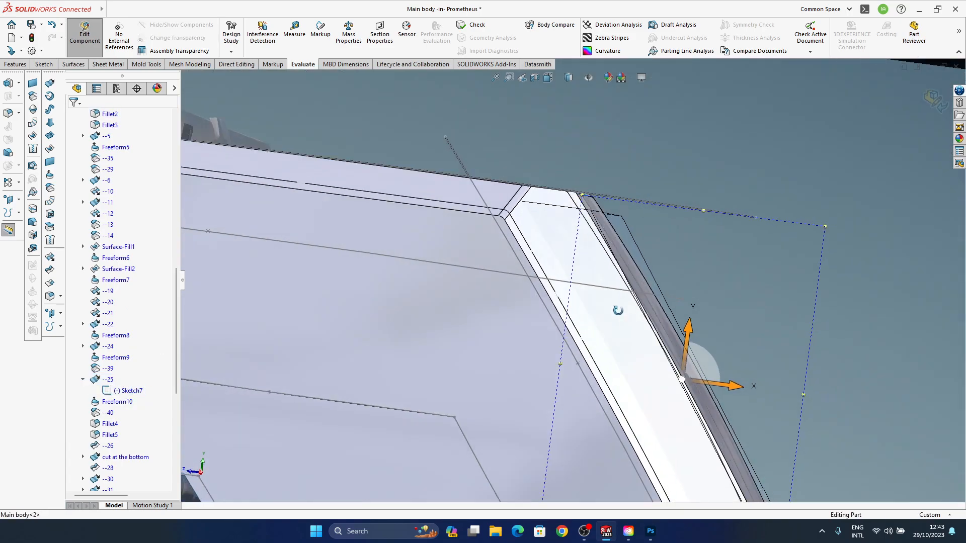
pyautogui.doubleClick(608, 238)
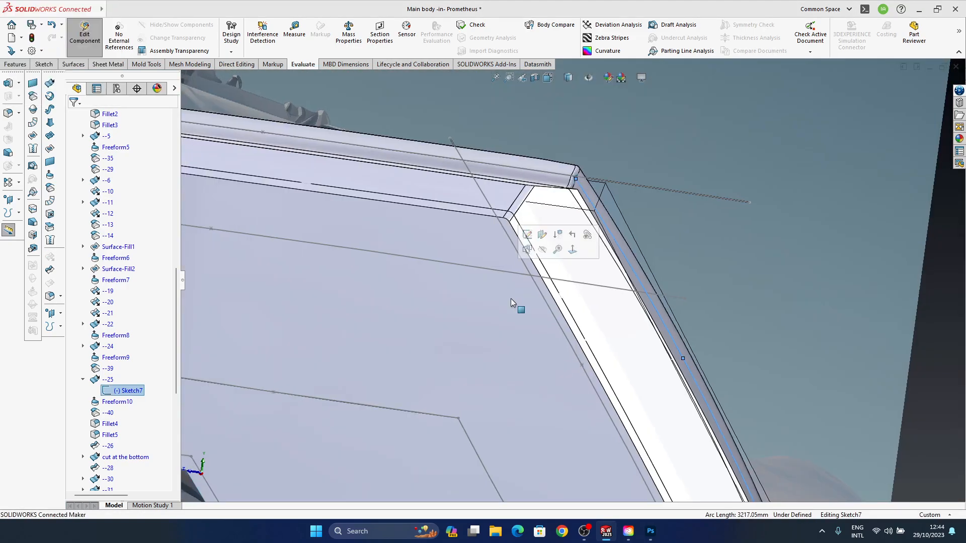
pyautogui.hotkey('ctrl', '8')
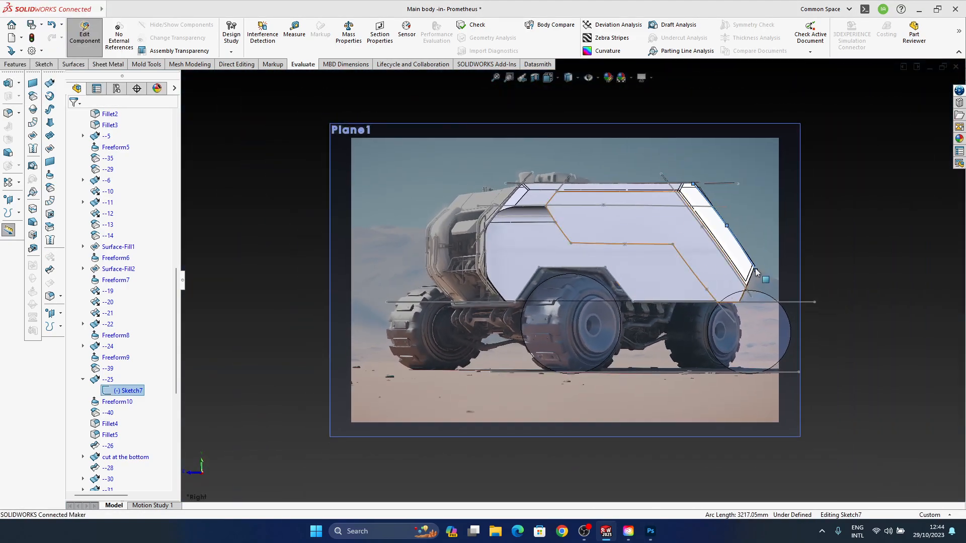
pyautogui.scroll(-5, 563, 229)
pyautogui.keyDown('ctrl'); pyautogui.moveTo(562, 259); pyautogui.dragTo(569, 199, button='middle'); pyautogui.keyUp('ctrl')
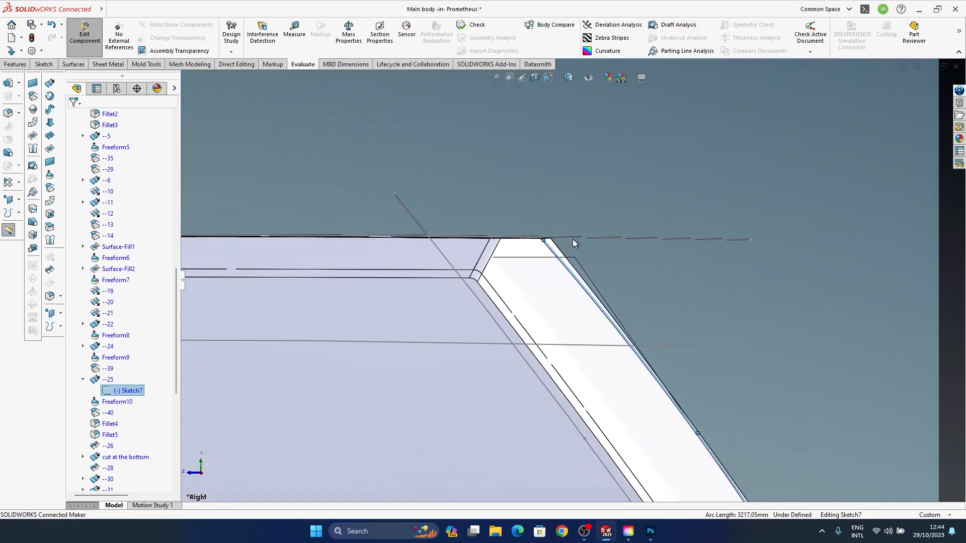
pyautogui.moveTo(543, 241); pyautogui.dragTo(524, 216)
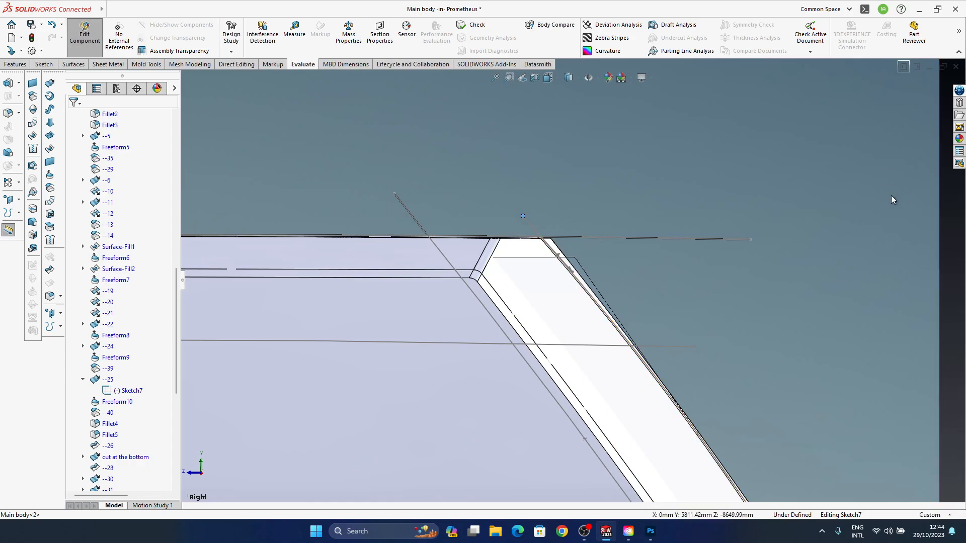
# Exit the sketch and examine the rebuilt transition between the roof and the rear surface
pyautogui.scroll(6, 569, 302)
pyautogui.moveTo(597, 314); pyautogui.dragTo(517, 334, button='middle')
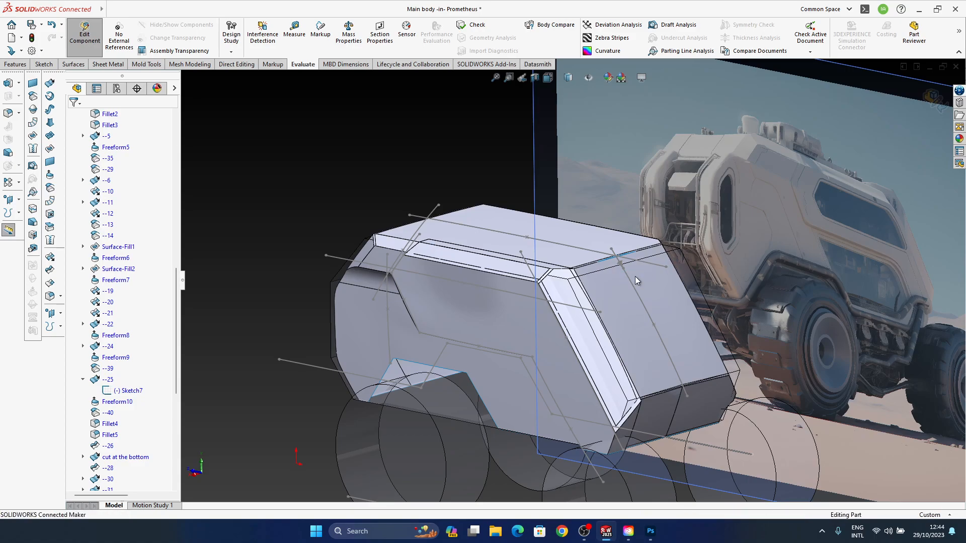
pyautogui.moveTo(635, 276); pyautogui.dragTo(593, 296, button='middle')
pyautogui.scroll(-8, 605, 258)
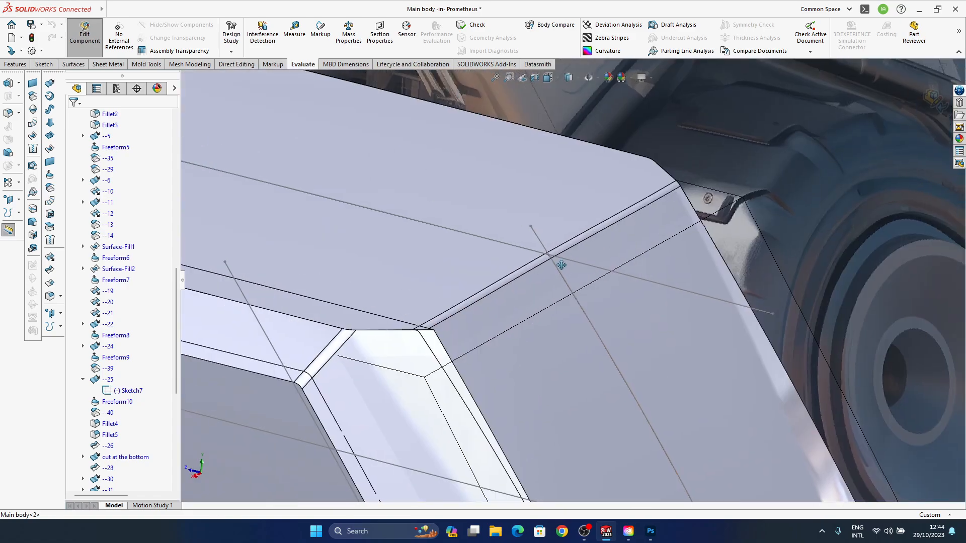
pyautogui.scroll(8, 606, 297)
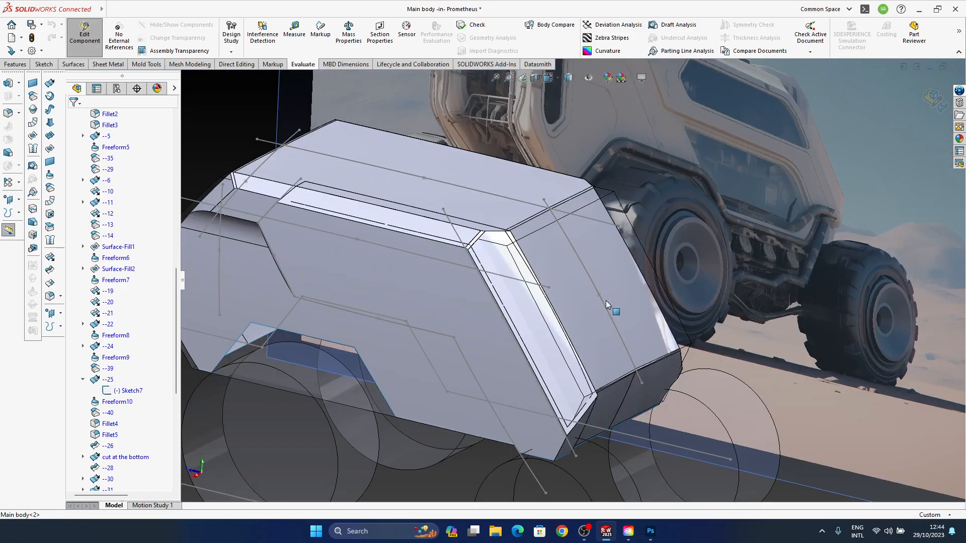
pyautogui.moveTo(678, 476); pyautogui.dragTo(601, 276, button='middle')
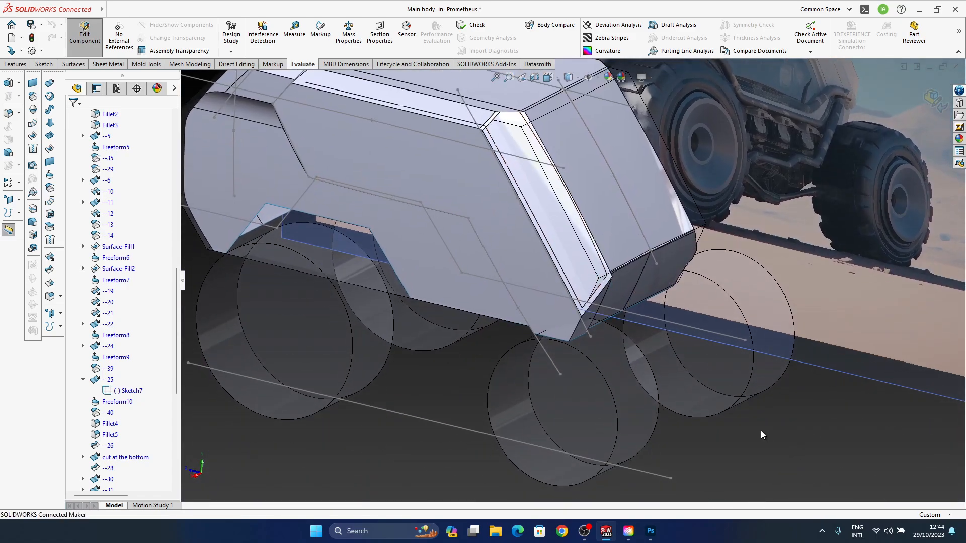
pyautogui.keyDown('ctrl'); pyautogui.moveTo(584, 221); pyautogui.dragTo(591, 242, button='middle'); pyautogui.keyUp('ctrl')
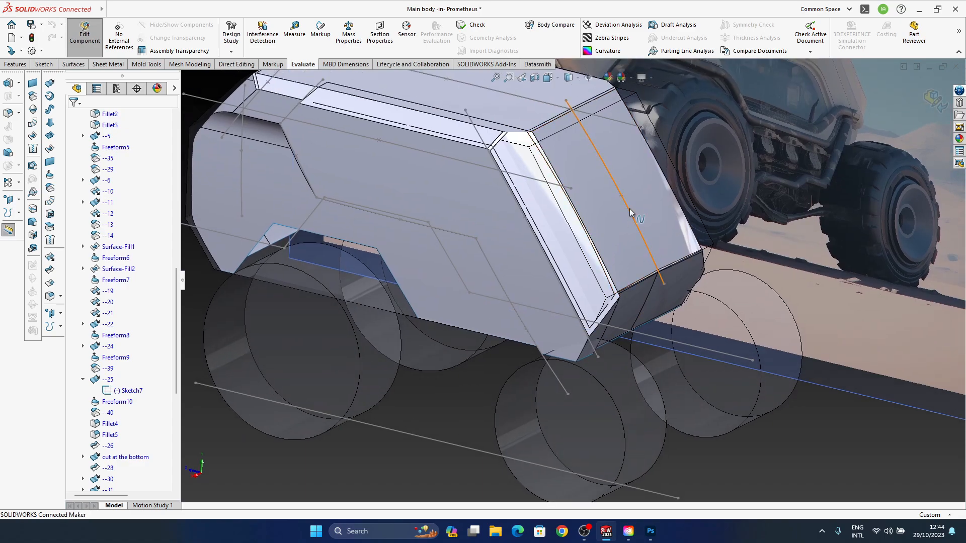
# Hide Sketch7 on the rear surface and display the body shaded without edges
pyautogui.click(629, 208)
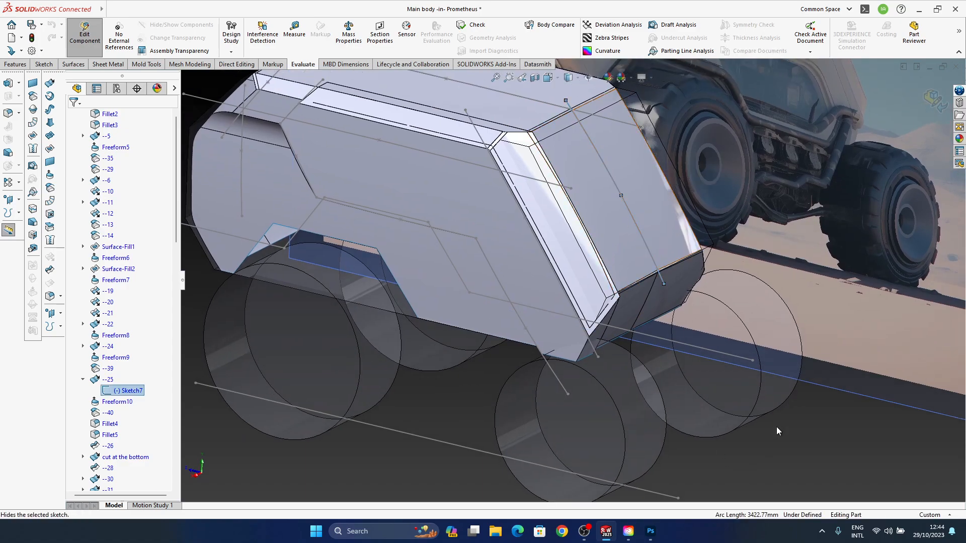
pyautogui.moveTo(621, 244)
pyautogui.mouseDown(button='middle')
pyautogui.moveTo(628, 223)
pyautogui.moveTo(616, 213)
pyautogui.mouseUp(button='middle')
pyautogui.moveTo(638, 283); pyautogui.dragTo(621, 298, button='middle')
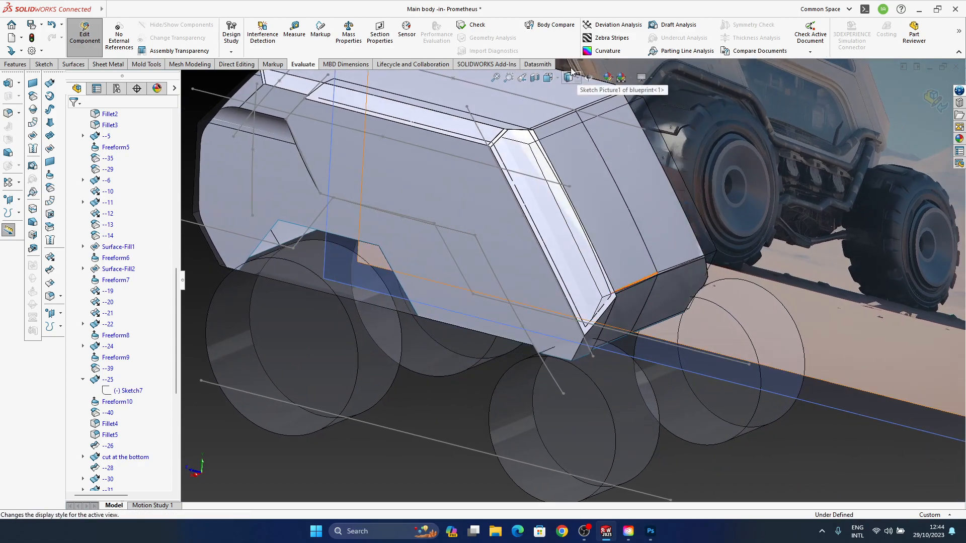
pyautogui.press('f')
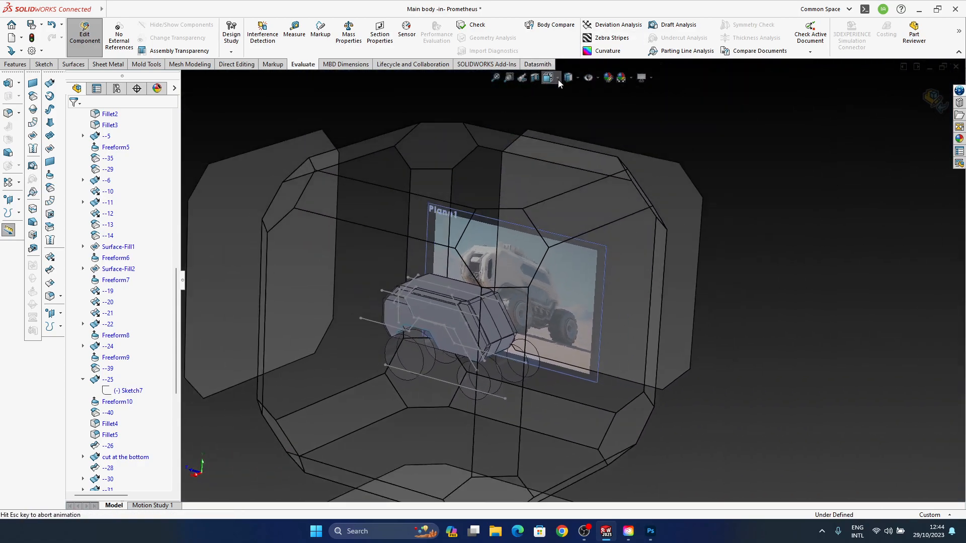
pyautogui.click(574, 79)
pyautogui.click(571, 104)
# Select the face of feature --24 at the rear corner from below and open Freeform9 for editing
pyautogui.moveTo(589, 242); pyautogui.dragTo(603, 322, button='middle')
pyautogui.moveTo(675, 416)
pyautogui.mouseDown(button='middle')
pyautogui.moveTo(554, 336)
pyautogui.moveTo(576, 334)
pyautogui.moveTo(626, 409)
pyautogui.moveTo(650, 413)
pyautogui.moveTo(673, 442)
pyautogui.moveTo(643, 352)
pyautogui.moveTo(665, 339)
pyautogui.moveTo(645, 382)
pyautogui.moveTo(653, 401)
pyautogui.moveTo(641, 382)
pyautogui.moveTo(641, 328)
pyautogui.moveTo(642, 356)
pyautogui.moveTo(668, 367)
pyautogui.moveTo(625, 304)
pyautogui.mouseUp(button='middle')
pyautogui.click(625, 304)
pyautogui.moveTo(595, 340)
pyautogui.mouseDown(button='middle')
pyautogui.moveTo(586, 322)
pyautogui.moveTo(604, 304)
pyautogui.moveTo(596, 299)
pyautogui.moveTo(590, 313)
pyautogui.moveTo(640, 277)
pyautogui.moveTo(607, 324)
pyautogui.moveTo(701, 286)
pyautogui.mouseUp(button='middle')
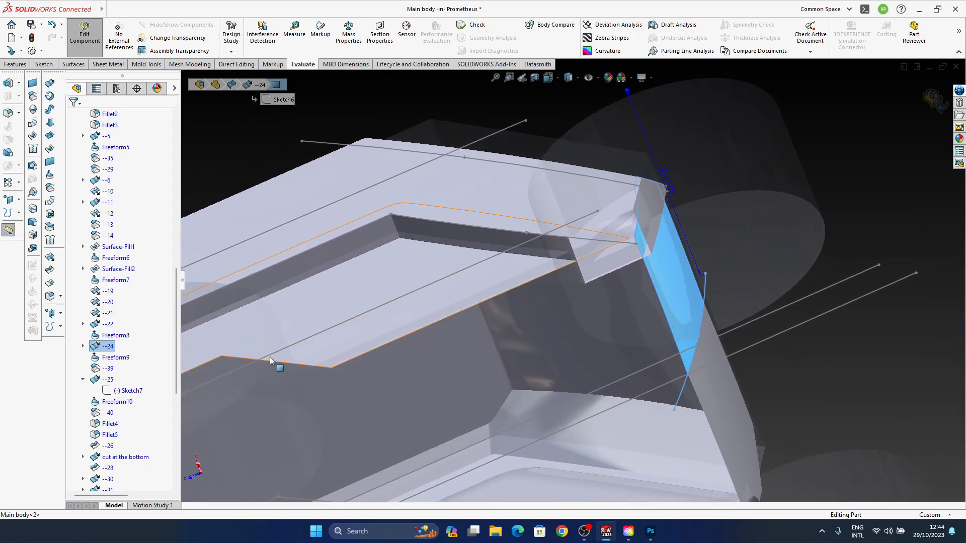
pyautogui.click(115, 358)
pyautogui.click(124, 330)
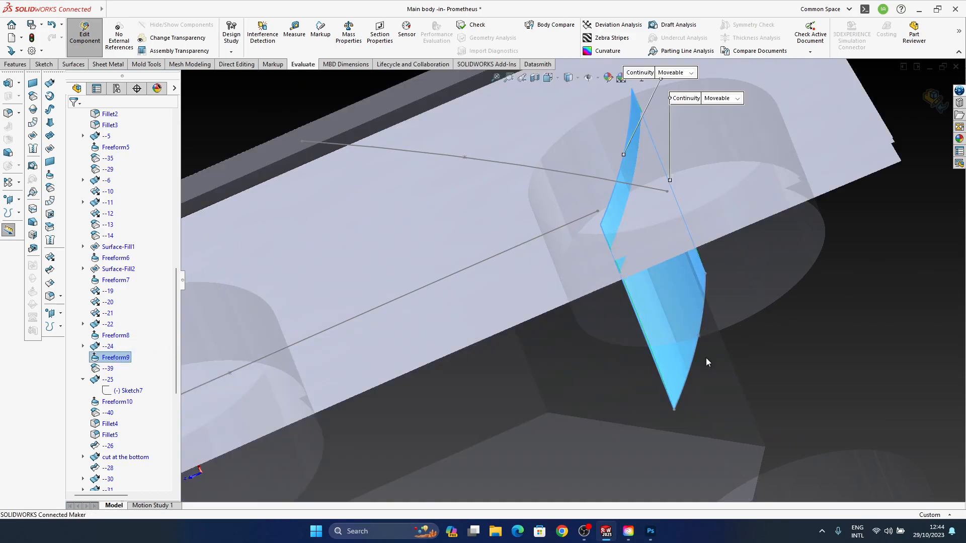
# Select the four control points along one boundary of the Freeform9 face, shift them slightly outward along Z, and accept
pyautogui.keyDown('ctrl'); pyautogui.moveTo(628, 279); pyautogui.dragTo(589, 373, button='middle'); pyautogui.keyUp('ctrl')
pyautogui.click(564, 300)
pyautogui.click(545, 345)
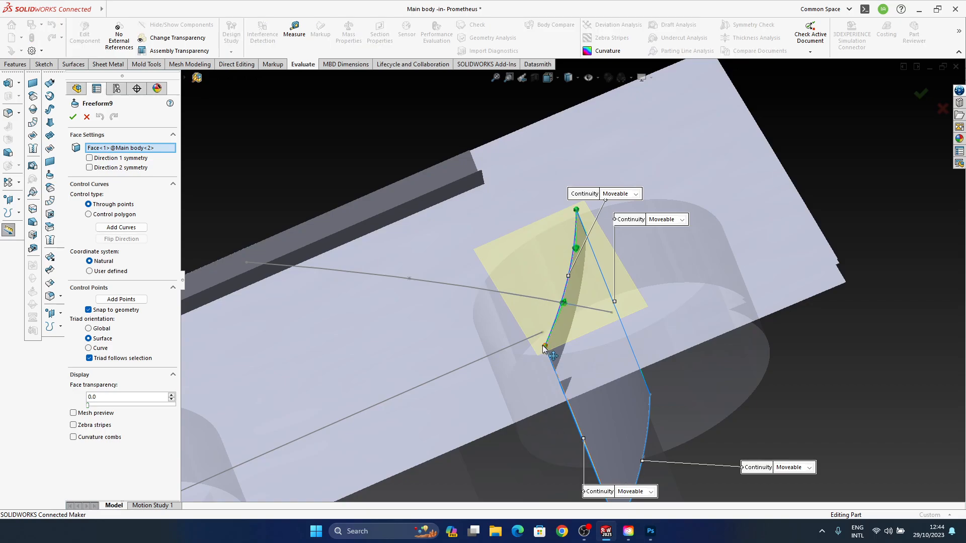
pyautogui.click(564, 303)
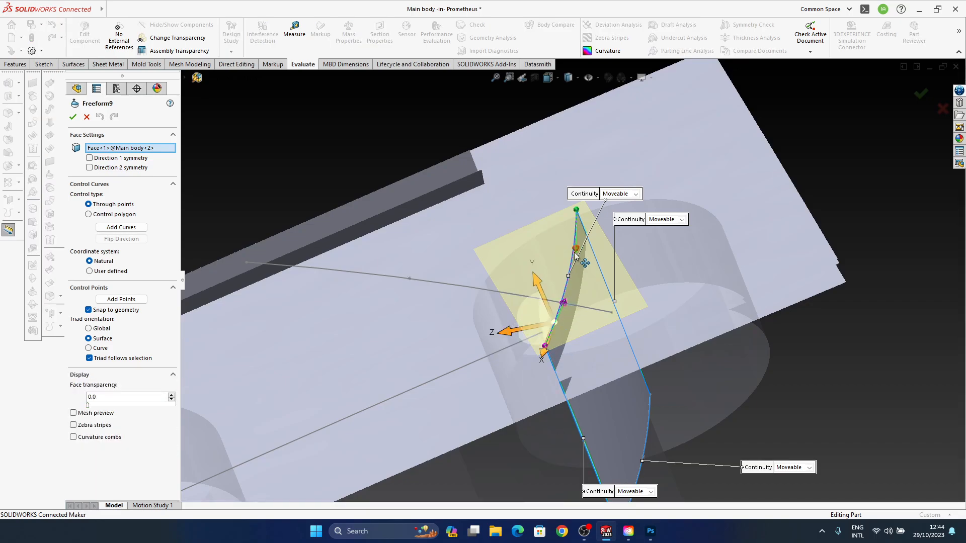
pyautogui.moveTo(577, 303); pyautogui.dragTo(545, 347, button='middle')
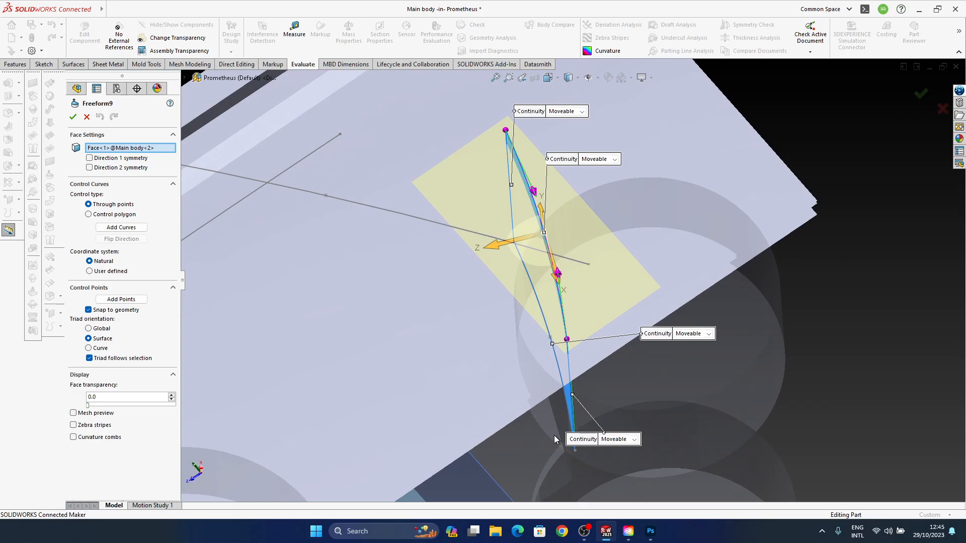
pyautogui.moveTo(522, 218); pyautogui.dragTo(485, 267, button='middle')
pyautogui.scroll(-3, 505, 262)
pyautogui.keyDown('ctrl'); pyautogui.moveTo(548, 262); pyautogui.dragTo(516, 270, button='middle'); pyautogui.keyUp('ctrl')
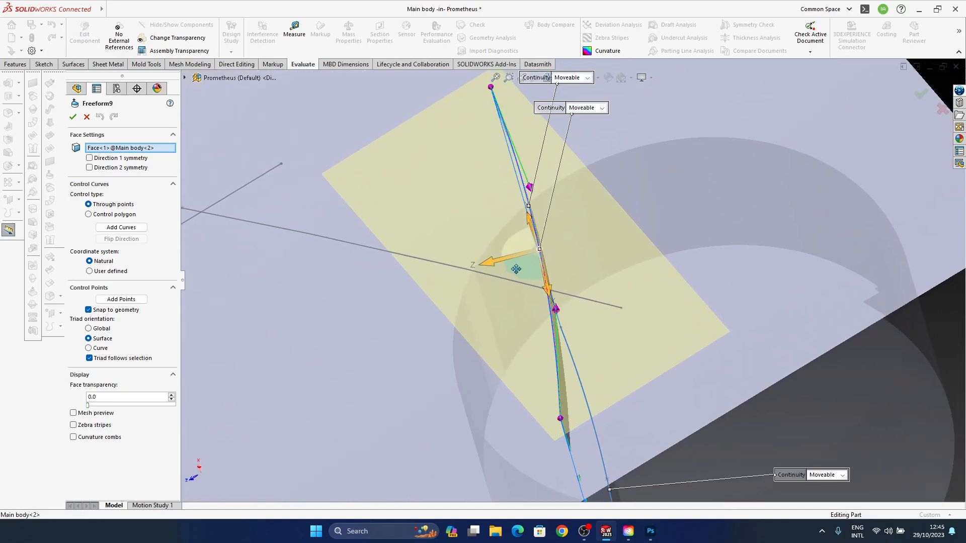
pyautogui.moveTo(479, 263); pyautogui.dragTo(474, 266)
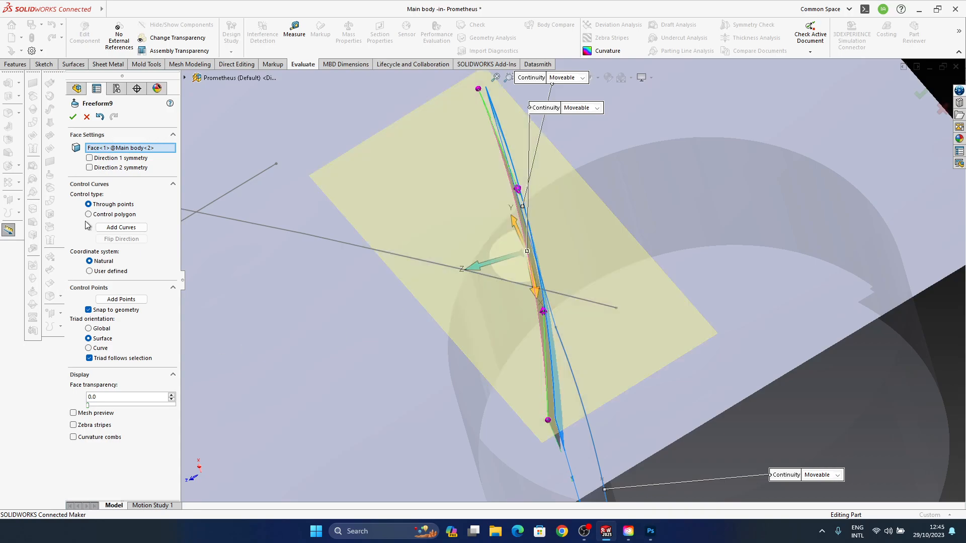
pyautogui.click(73, 116)
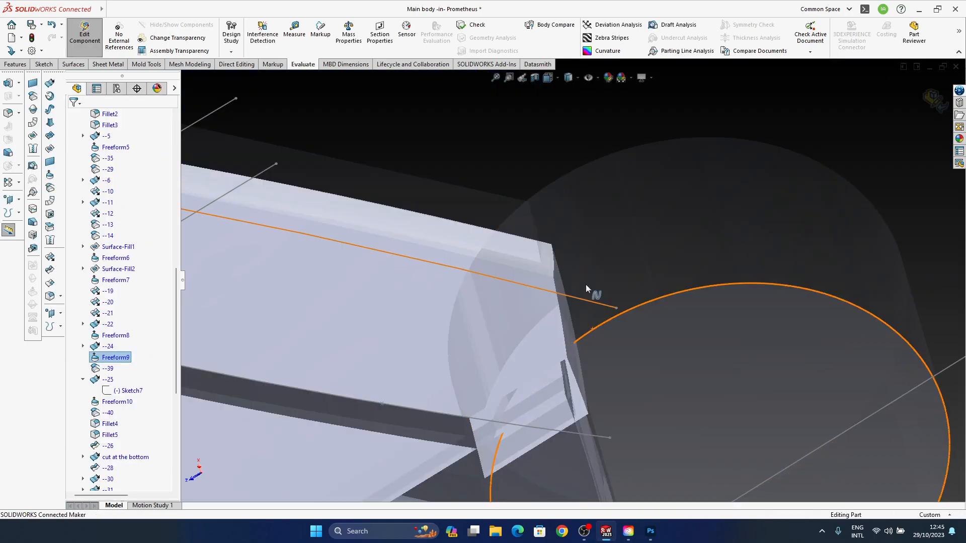
# Examine the narrow Freeform9 face along the body's edge from another angle and reopen Freeform9 for editing
pyautogui.moveTo(586, 285); pyautogui.dragTo(590, 99, button='middle')
pyautogui.keyDown('ctrl'); pyautogui.moveTo(551, 345); pyautogui.dragTo(566, 325, button='middle'); pyautogui.keyUp('ctrl')
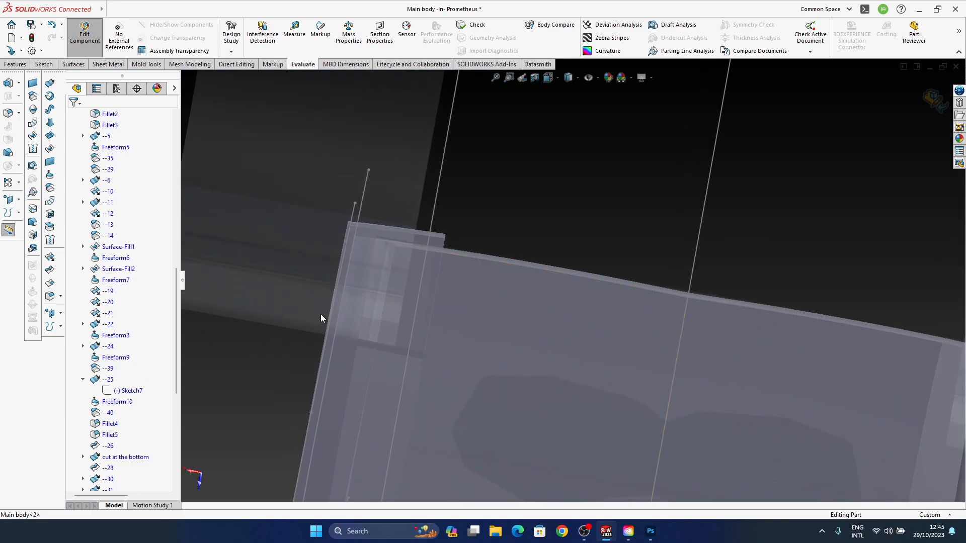
pyautogui.moveTo(478, 255); pyautogui.dragTo(476, 298, button='middle')
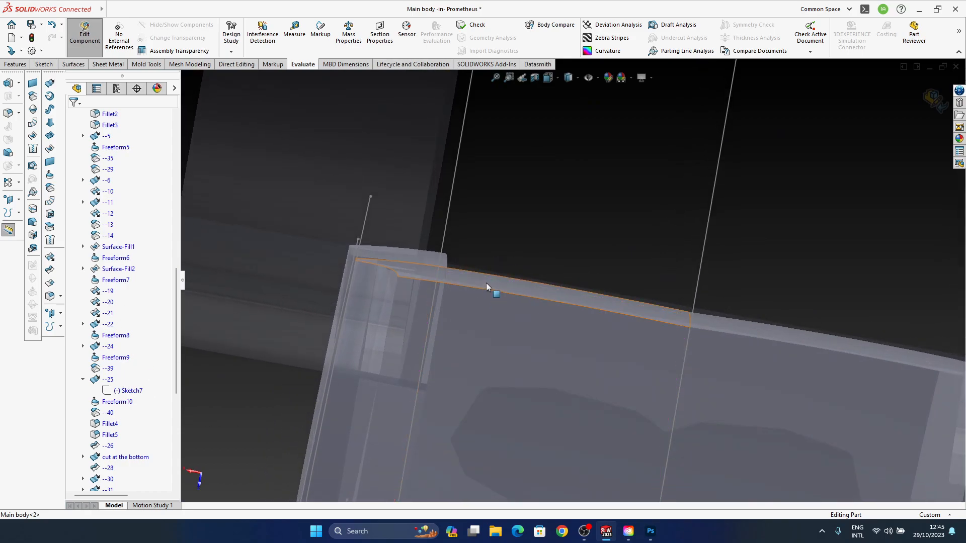
pyautogui.click(486, 283)
pyautogui.click(116, 358)
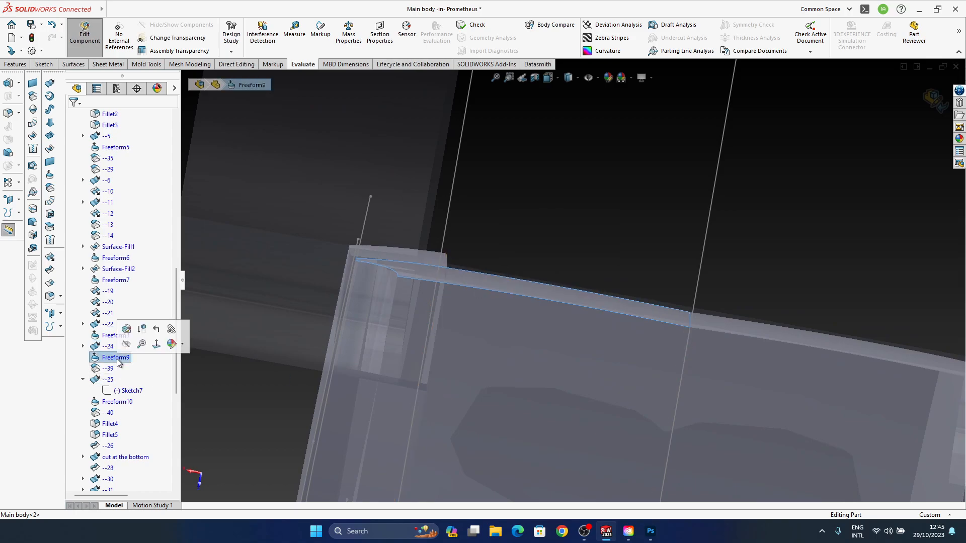
pyautogui.click(123, 332)
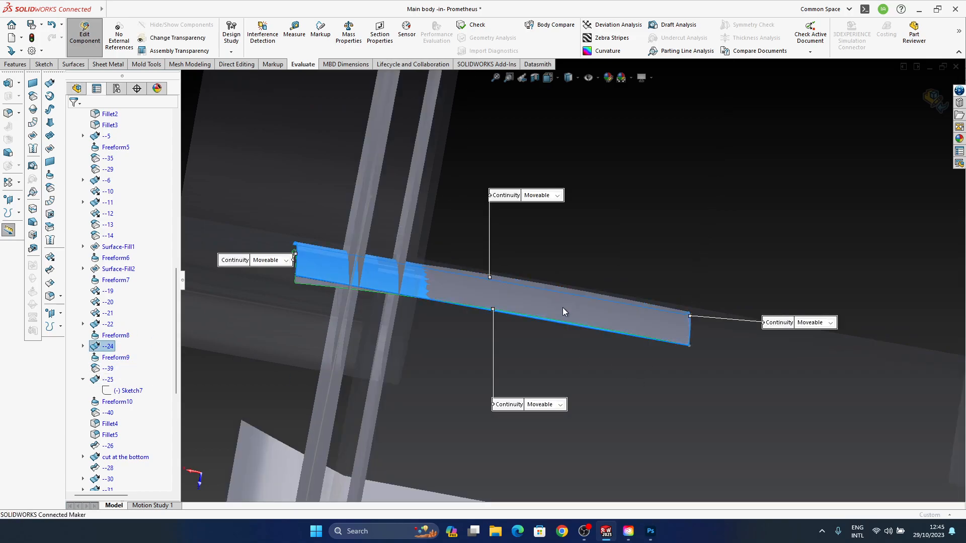
# Try moving one inner control point of the long Freeform9 boundary along Z to about 7 mm, and undo it
pyautogui.moveTo(623, 333)
pyautogui.mouseDown(button='middle')
pyautogui.moveTo(621, 304)
pyautogui.moveTo(617, 312)
pyautogui.mouseUp(button='middle')
pyautogui.click(300, 266)
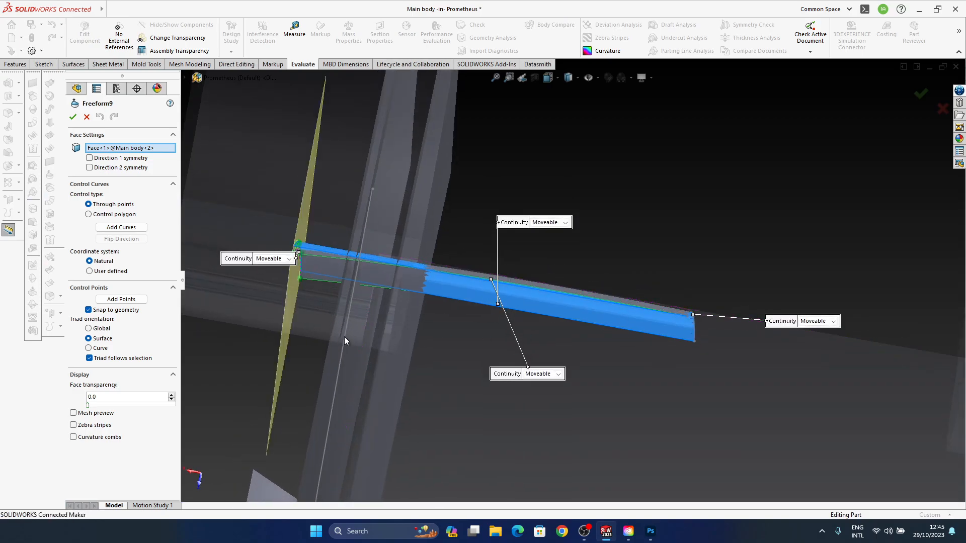
pyautogui.click(409, 267)
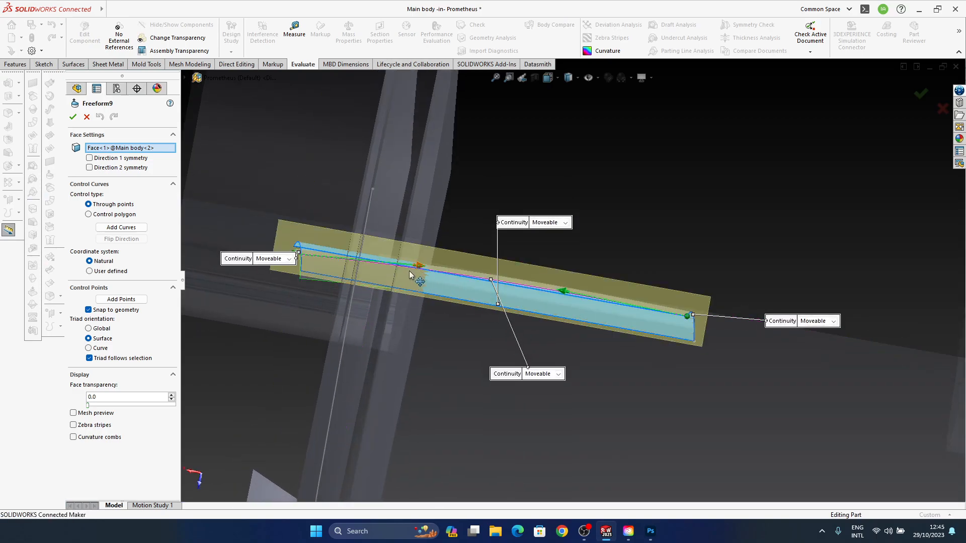
pyautogui.scroll(-2, 410, 272)
pyautogui.click(436, 279)
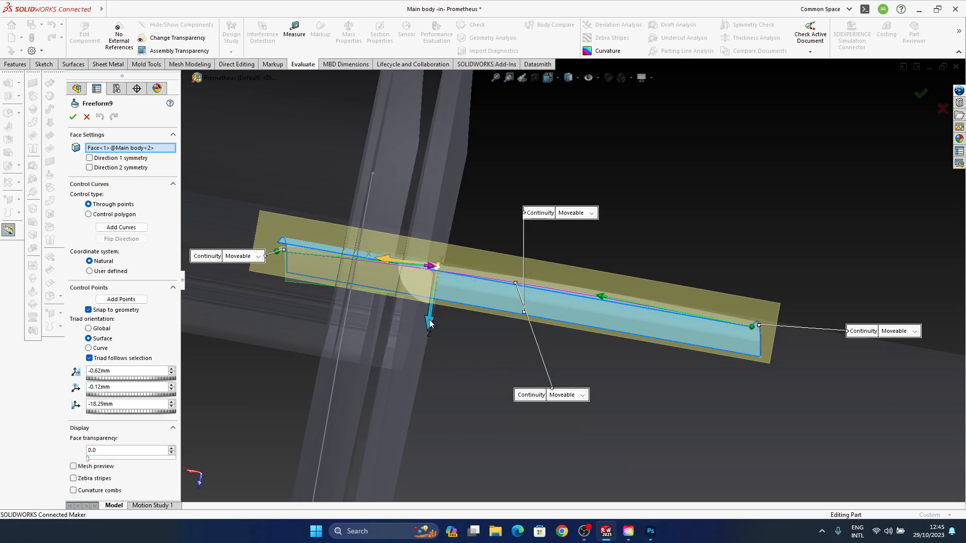
pyautogui.scroll(-1, 427, 322)
pyautogui.moveTo(437, 311); pyautogui.dragTo(435, 320)
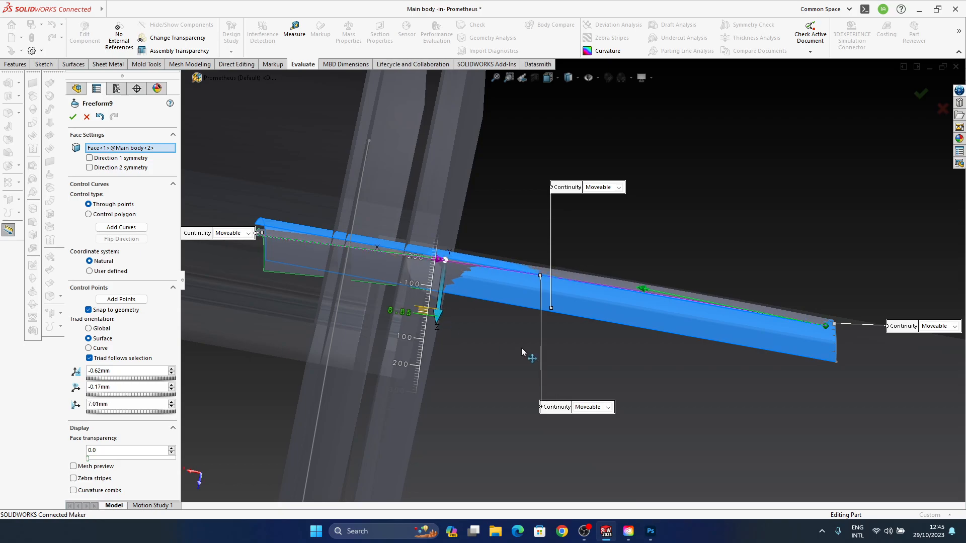
pyautogui.click(100, 116)
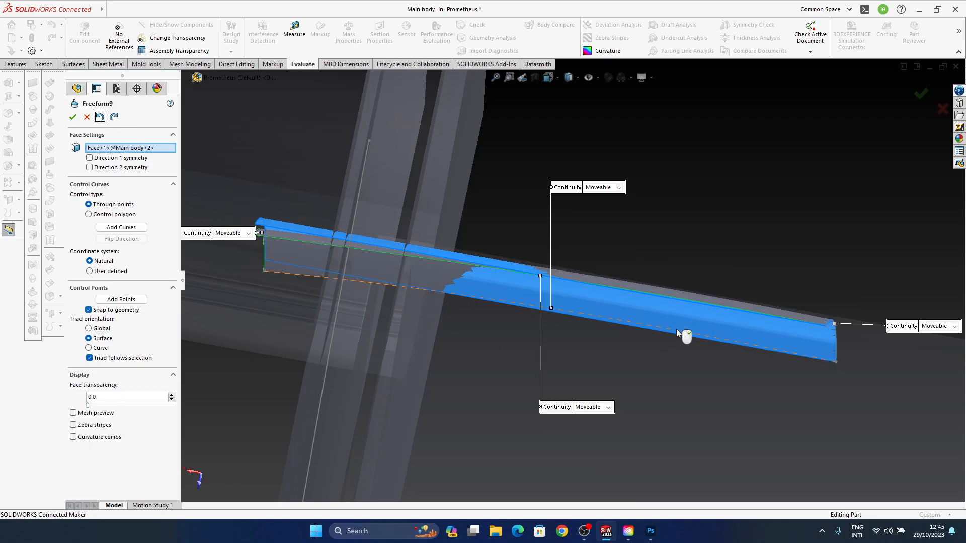
# Shift both inner control points of the long Freeform9 boundary along Z, placing the second at about 7.76 mm
pyautogui.click(641, 294)
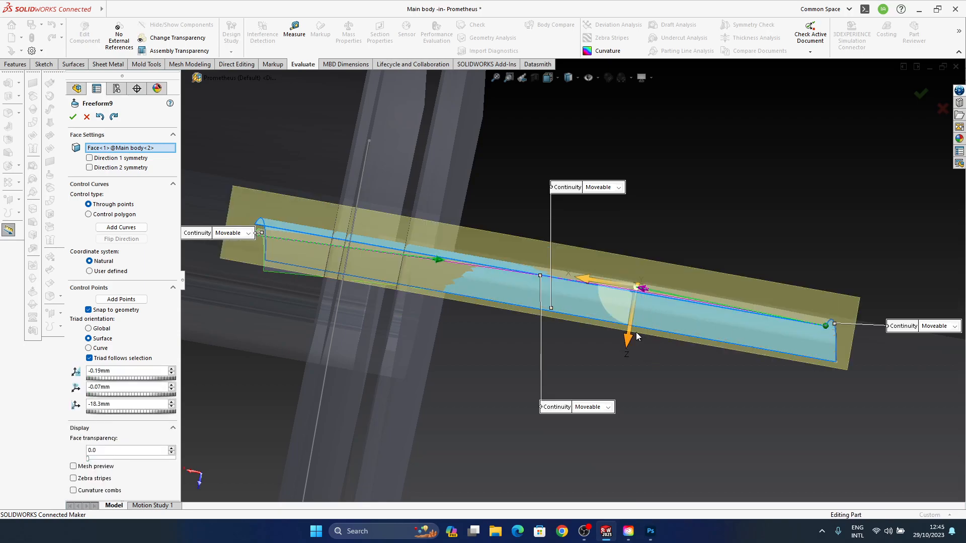
pyautogui.moveTo(629, 336); pyautogui.dragTo(611, 349)
pyautogui.click(440, 259)
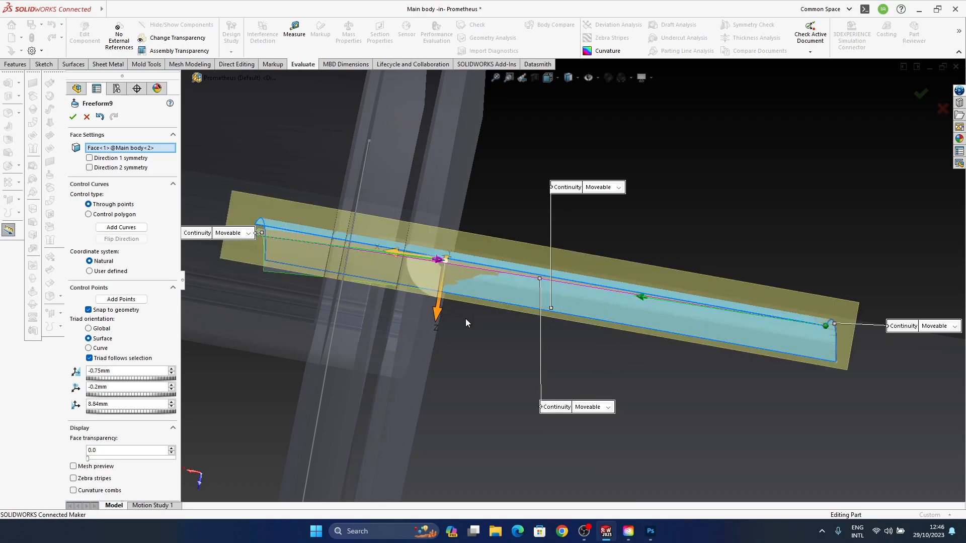
pyautogui.moveTo(437, 316); pyautogui.dragTo(446, 321)
pyautogui.moveTo(515, 325); pyautogui.dragTo(515, 327)
# Select the opposite long boundary of Freeform9 and move its first inner control point along Z to about -1.36 mm
pyautogui.moveTo(515, 326); pyautogui.dragTo(500, 293, button='middle')
pyautogui.scroll(4, 498, 292)
pyautogui.moveTo(426, 255); pyautogui.dragTo(559, 326, button='middle')
pyautogui.scroll(-4, 416, 263)
pyautogui.keyDown('ctrl'); pyautogui.moveTo(417, 259); pyautogui.dragTo(516, 276, button='middle'); pyautogui.keyUp('ctrl')
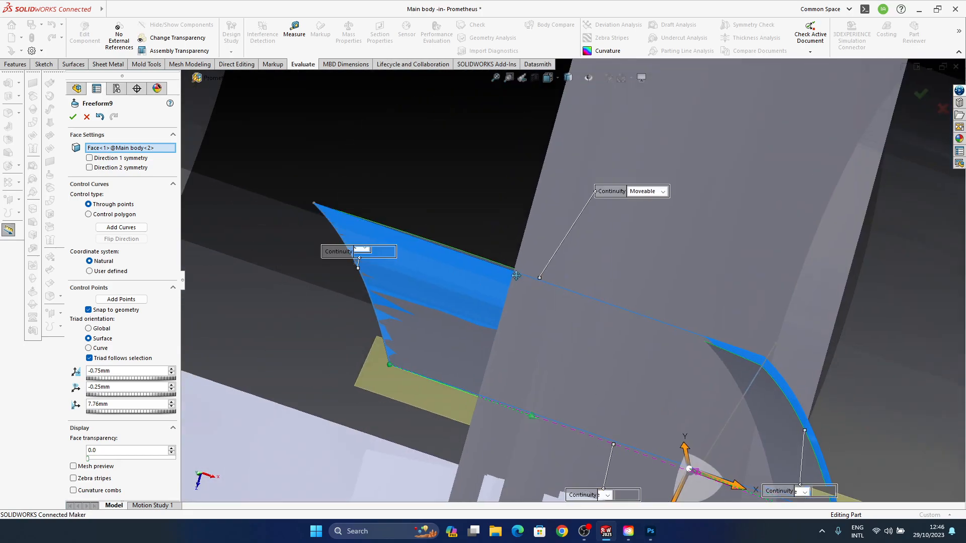
pyautogui.click(494, 265)
pyautogui.moveTo(476, 299); pyautogui.dragTo(484, 316, button='middle')
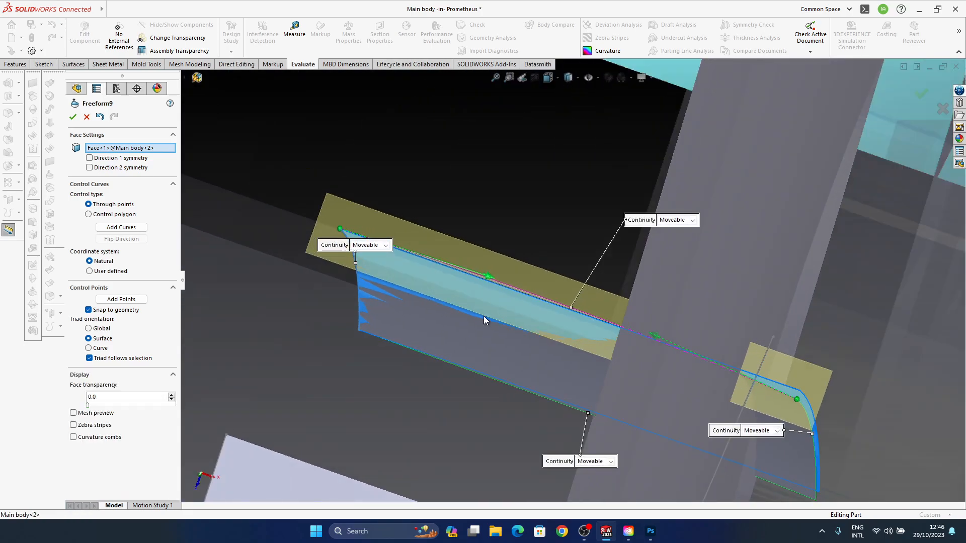
pyautogui.scroll(-3, 495, 277)
pyautogui.click(501, 277)
pyautogui.scroll(2, 503, 310)
pyautogui.moveTo(505, 338); pyautogui.dragTo(507, 340)
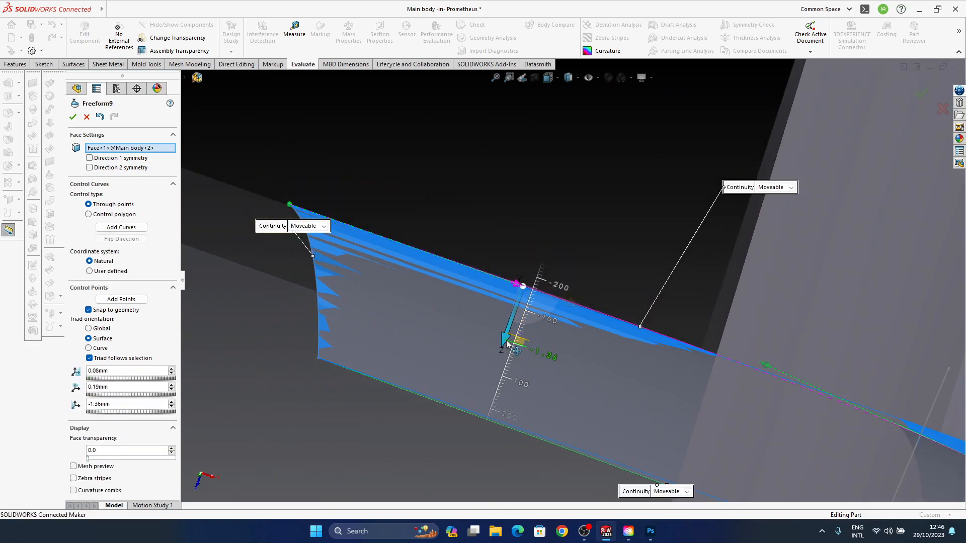
# Move the second inner control point of that boundary along Z to about -11.77 mm and accept Freeform9
pyautogui.click(765, 366)
pyautogui.keyDown('ctrl'); pyautogui.moveTo(610, 324); pyautogui.dragTo(498, 251, button='middle'); pyautogui.keyUp('ctrl')
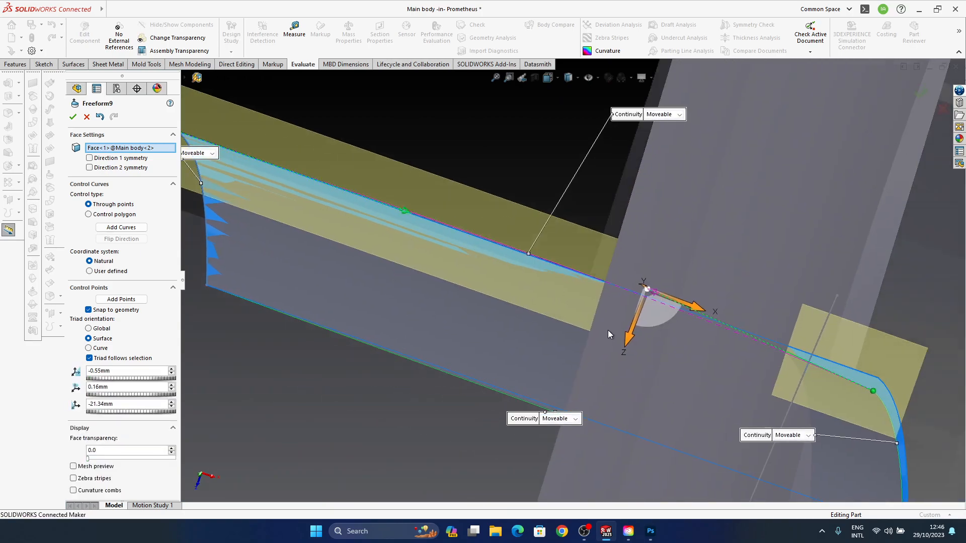
pyautogui.moveTo(624, 349); pyautogui.dragTo(623, 358)
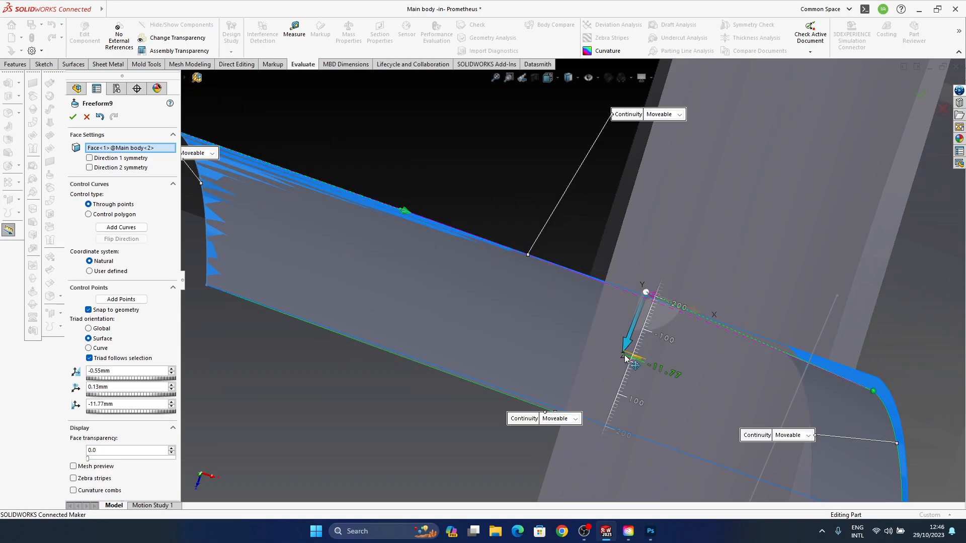
pyautogui.keyDown('ctrl'); pyautogui.moveTo(582, 245); pyautogui.dragTo(492, 168, button='middle'); pyautogui.keyUp('ctrl')
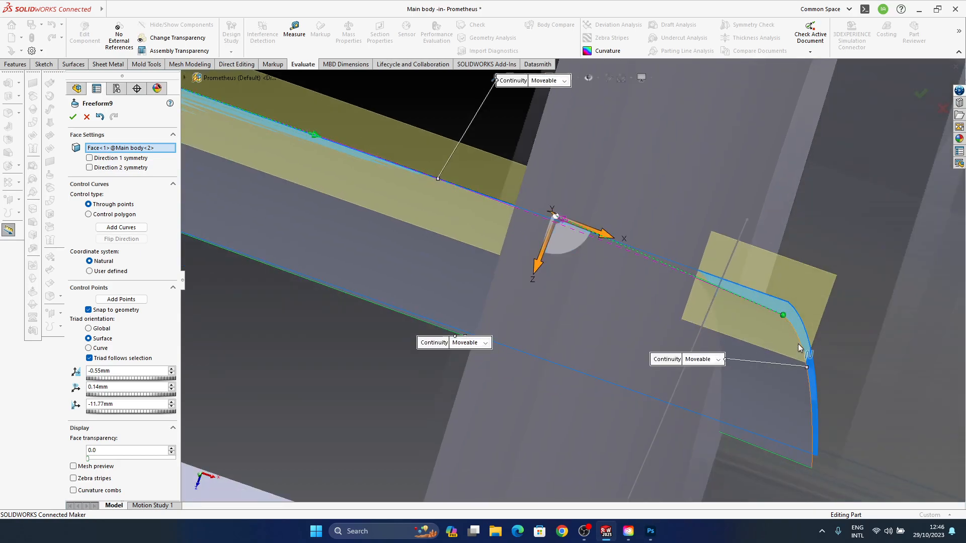
pyautogui.click(797, 338)
pyautogui.click(798, 342)
pyautogui.click(921, 94)
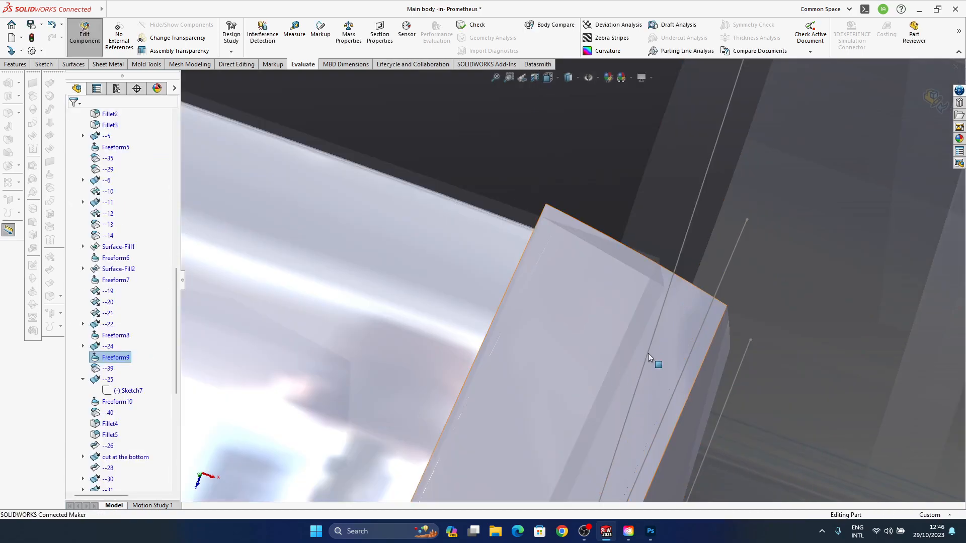
# Inspect the body's rear corner and side transition from several angles, with and without zebra stripes
pyautogui.moveTo(649, 353)
pyautogui.mouseDown(button='middle')
pyautogui.moveTo(607, 352)
pyautogui.moveTo(633, 366)
pyautogui.moveTo(552, 371)
pyautogui.moveTo(642, 410)
pyautogui.moveTo(618, 367)
pyautogui.moveTo(565, 341)
pyautogui.moveTo(697, 302)
pyautogui.moveTo(623, 304)
pyautogui.moveTo(576, 347)
pyautogui.moveTo(588, 414)
pyautogui.moveTo(684, 298)
pyautogui.mouseUp(button='middle')
pyautogui.scroll(5, 609, 355)
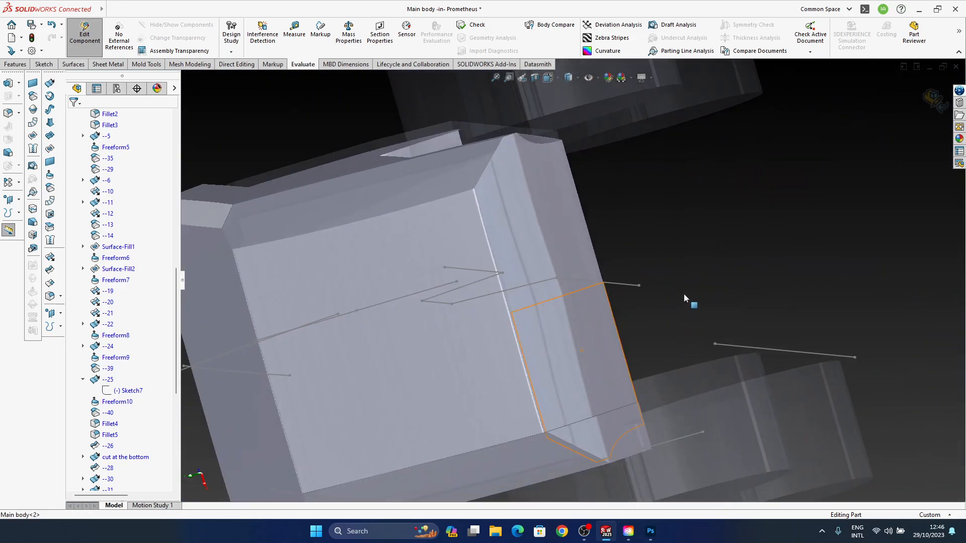
pyautogui.click(605, 39)
pyautogui.click(563, 352)
pyautogui.click(675, 241)
pyautogui.moveTo(676, 241); pyautogui.dragTo(619, 320, button='middle')
pyautogui.moveTo(622, 344); pyautogui.dragTo(621, 342, button='middle')
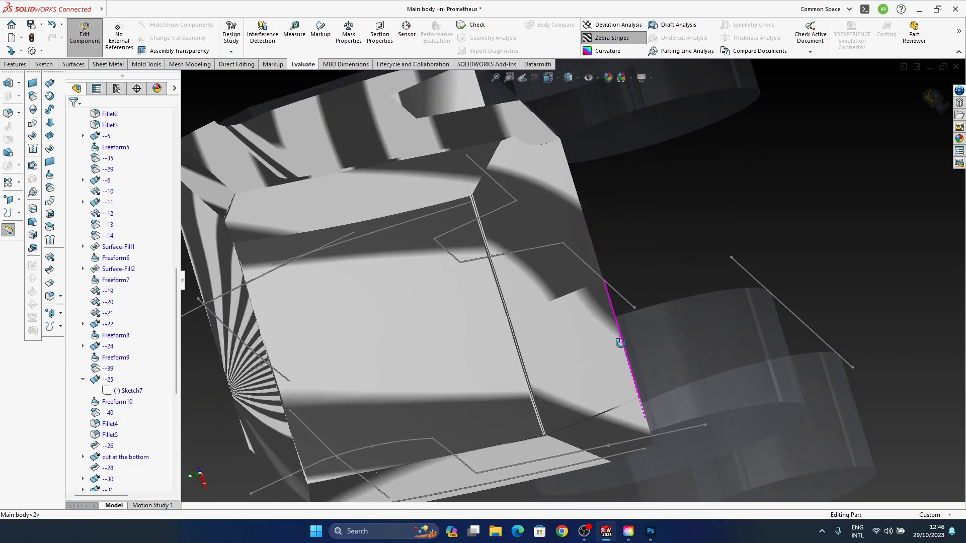
pyautogui.click(612, 37)
pyautogui.moveTo(584, 291)
pyautogui.mouseDown(button='middle')
pyautogui.moveTo(539, 306)
pyautogui.moveTo(529, 264)
pyautogui.moveTo(364, 373)
pyautogui.mouseUp(button='middle')
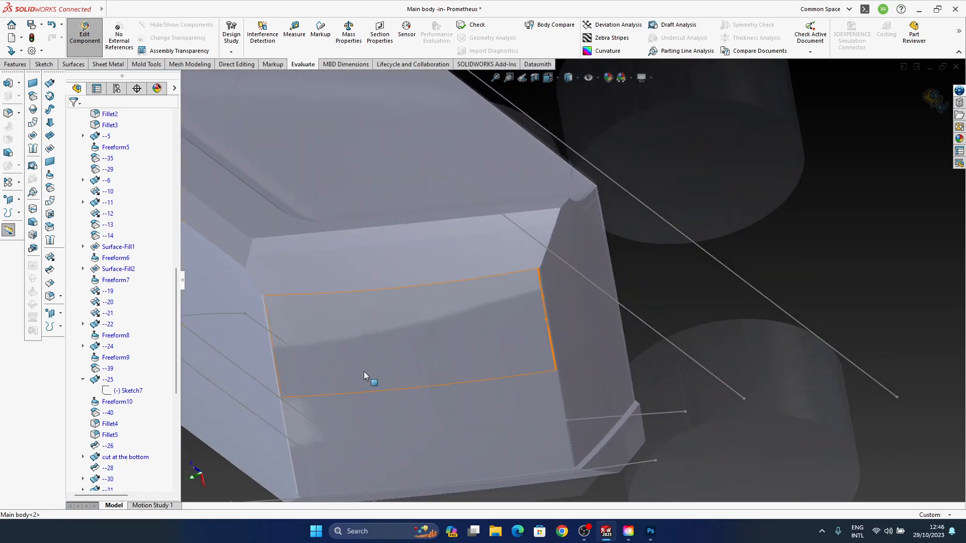
pyautogui.click(563, 311)
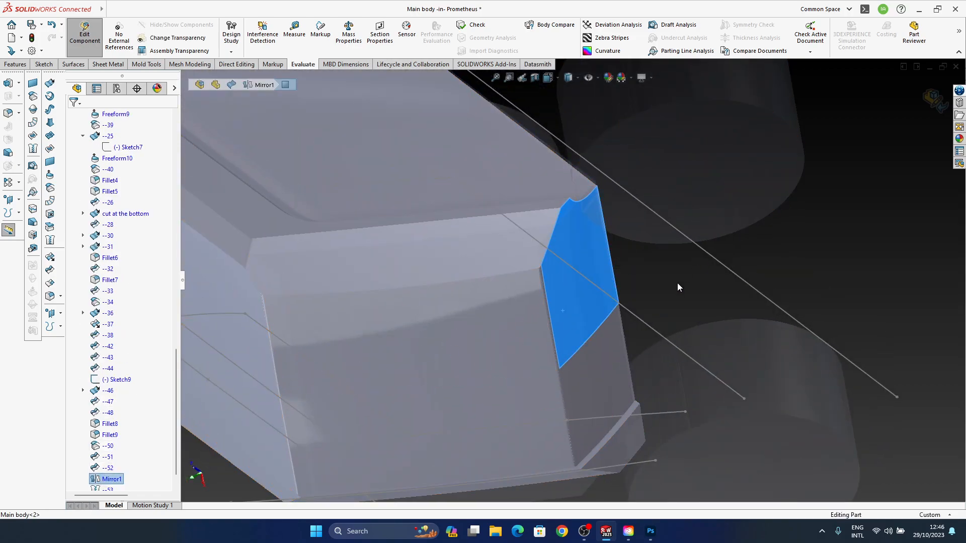
pyautogui.scroll(5, 600, 268)
pyautogui.moveTo(600, 269); pyautogui.dragTo(554, 303, button='middle')
pyautogui.scroll(-5, 581, 254)
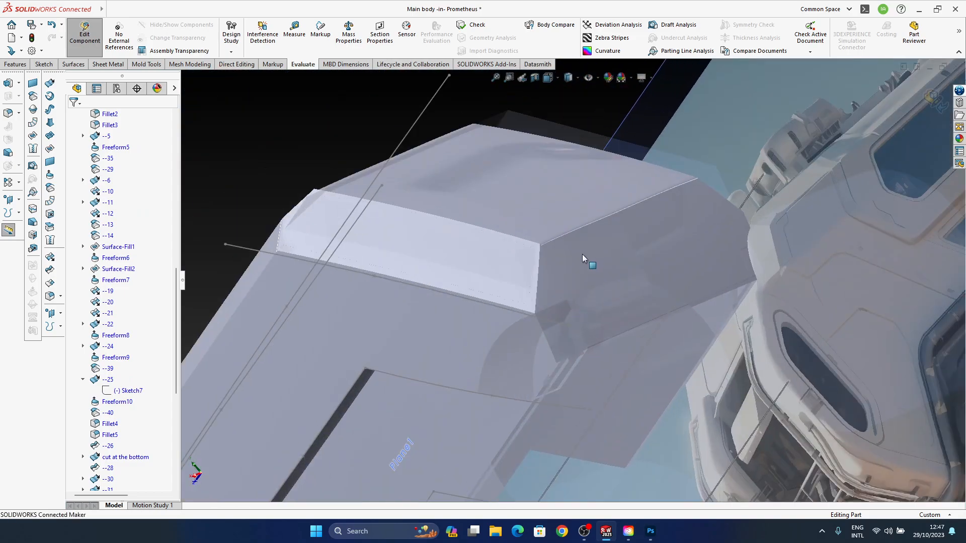
# Reopen Freeform9 and set the continuity of its boundary along the body's centreline to Curvature, and accept
pyautogui.click(602, 243)
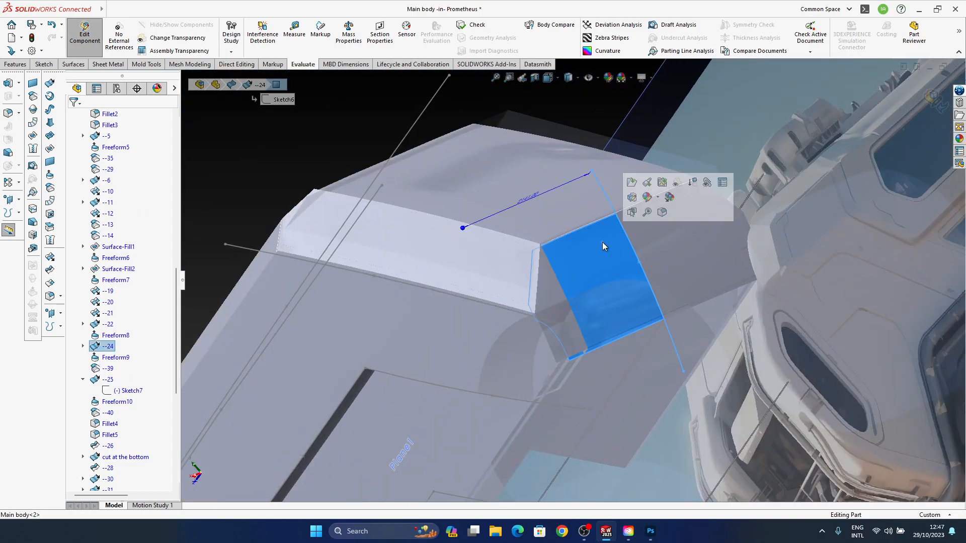
pyautogui.click(108, 347)
pyautogui.click(121, 330)
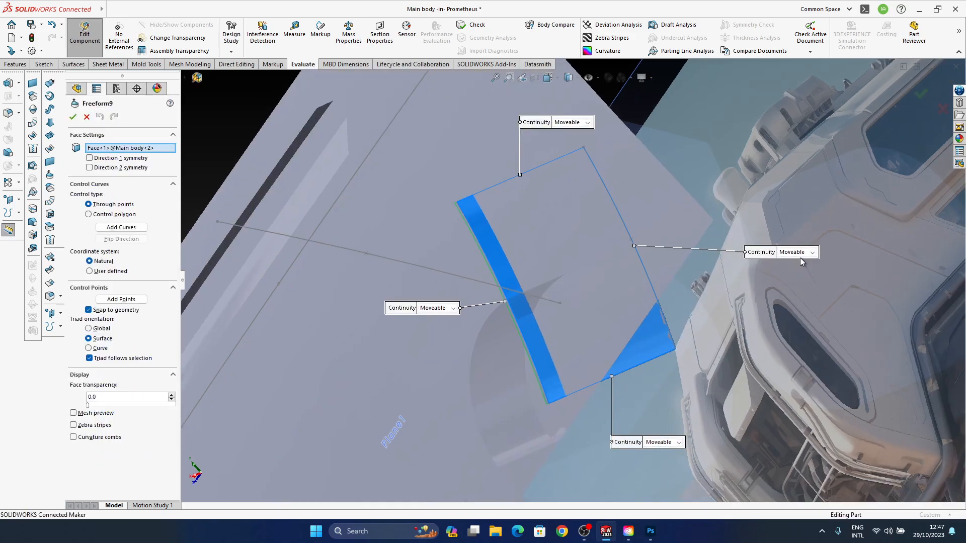
pyautogui.click(800, 253)
pyautogui.click(801, 287)
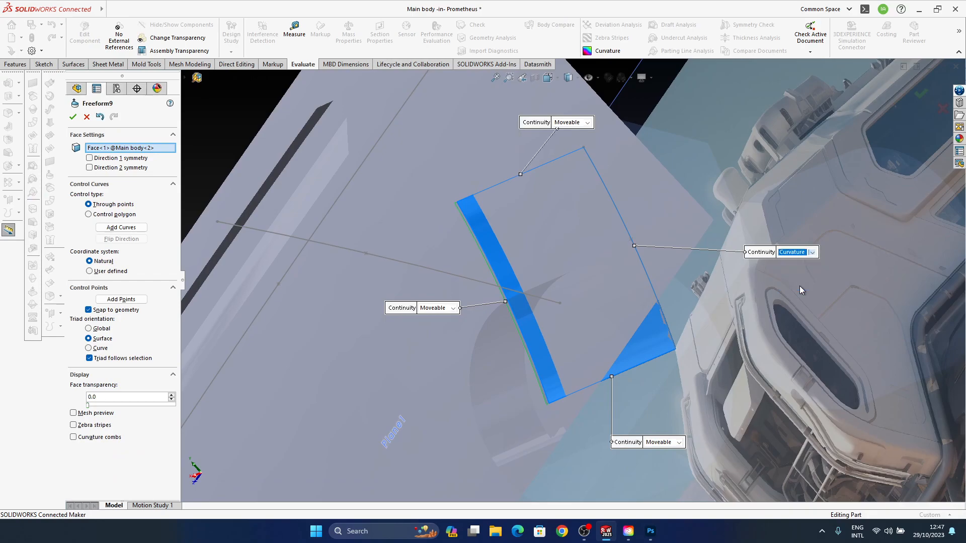
pyautogui.click(920, 95)
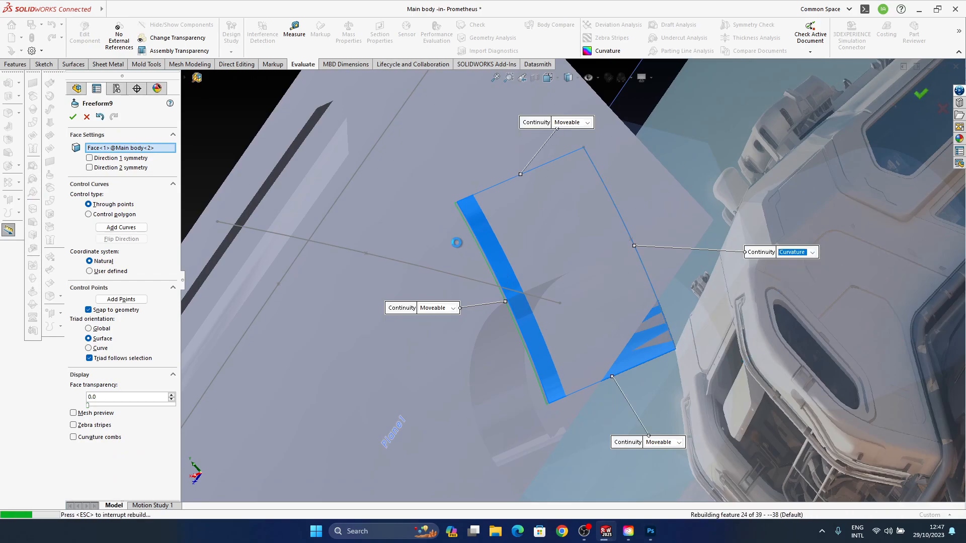
# Examine the zebra stripe flow across the rear faces around Freeform9 and its mirrored half, and turn the stripes off
pyautogui.moveTo(527, 338); pyautogui.dragTo(578, 371, button='middle')
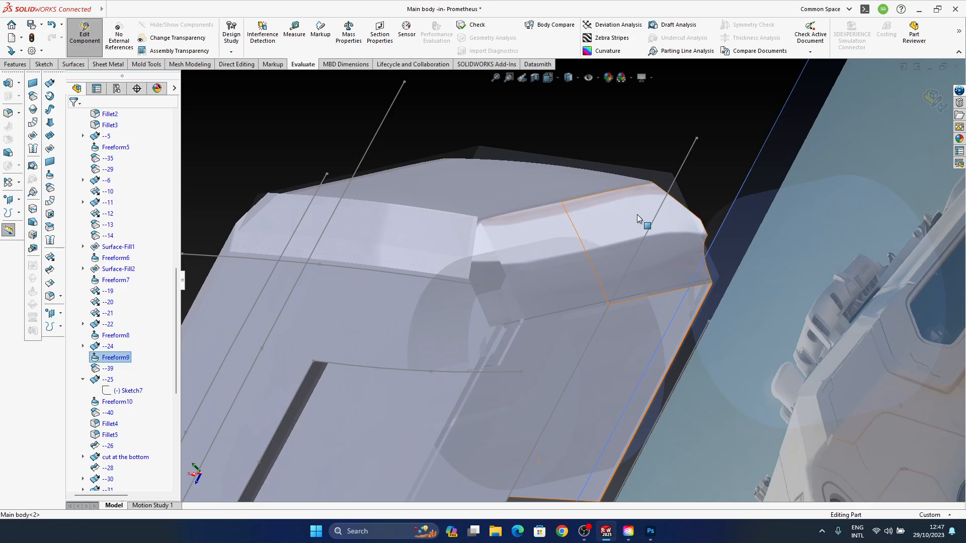
pyautogui.click(580, 233)
pyautogui.click(572, 252)
pyautogui.click(717, 104)
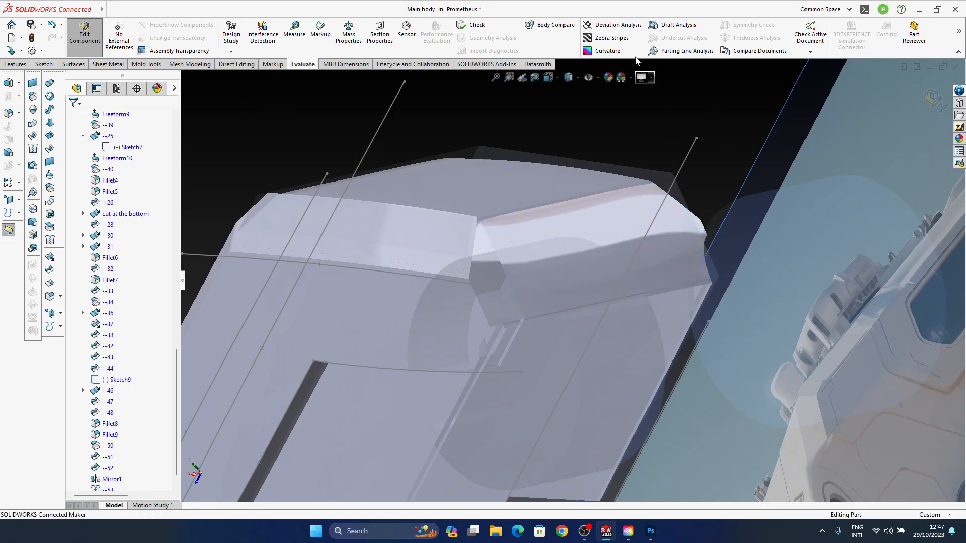
pyautogui.click(612, 38)
pyautogui.click(609, 222)
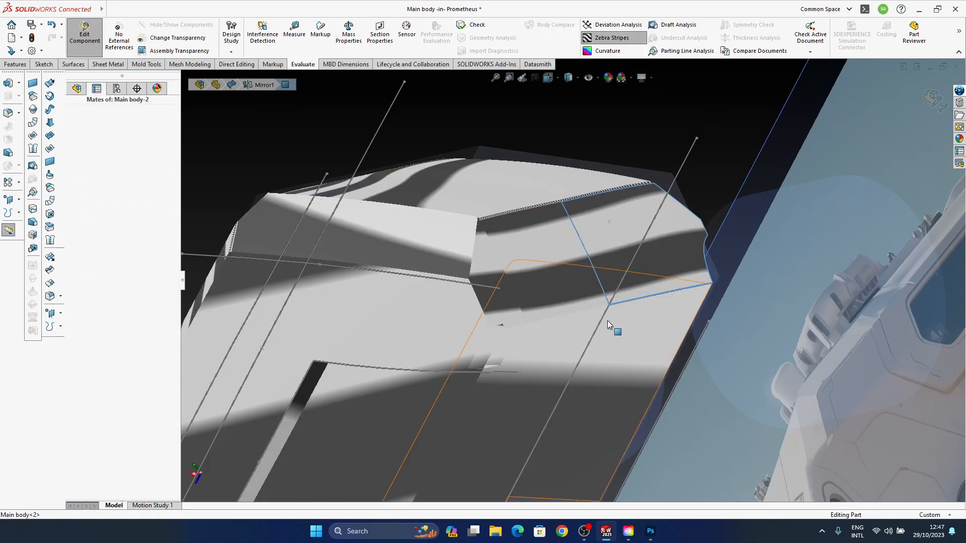
pyautogui.moveTo(608, 322); pyautogui.dragTo(614, 318, button='middle')
pyautogui.moveTo(559, 142); pyautogui.dragTo(549, 107, button='middle')
pyautogui.moveTo(434, 288); pyautogui.dragTo(425, 292, button='middle')
pyautogui.click(632, 107)
pyautogui.moveTo(360, 285)
pyautogui.mouseDown(button='middle')
pyautogui.moveTo(356, 302)
pyautogui.moveTo(362, 296)
pyautogui.mouseUp(button='middle')
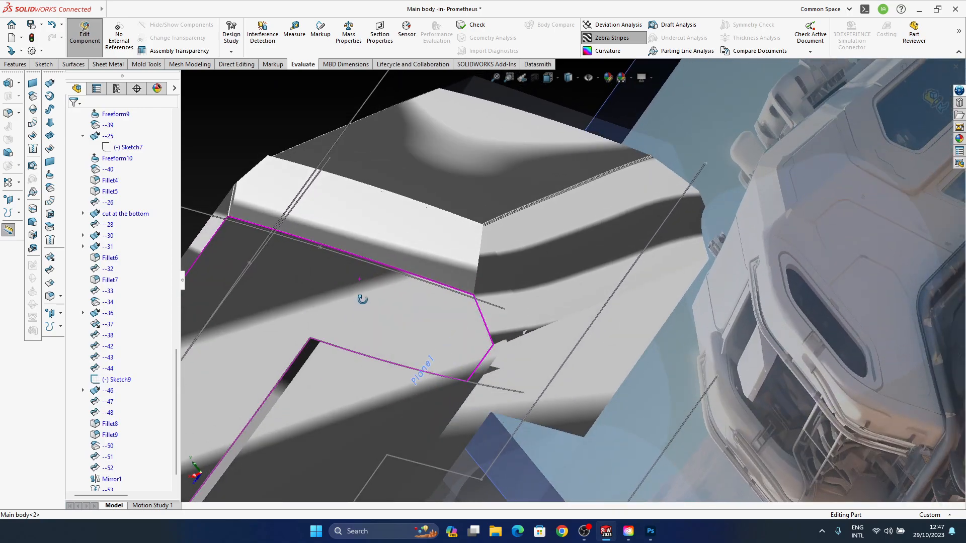
pyautogui.click(615, 41)
# Change the display style to shaded with edges and bring the body's rear corner edges into view
pyautogui.moveTo(627, 275)
pyautogui.mouseDown(button='middle')
pyautogui.moveTo(608, 287)
pyautogui.moveTo(556, 283)
pyautogui.moveTo(546, 308)
pyautogui.moveTo(509, 328)
pyautogui.moveTo(496, 306)
pyautogui.mouseUp(button='middle')
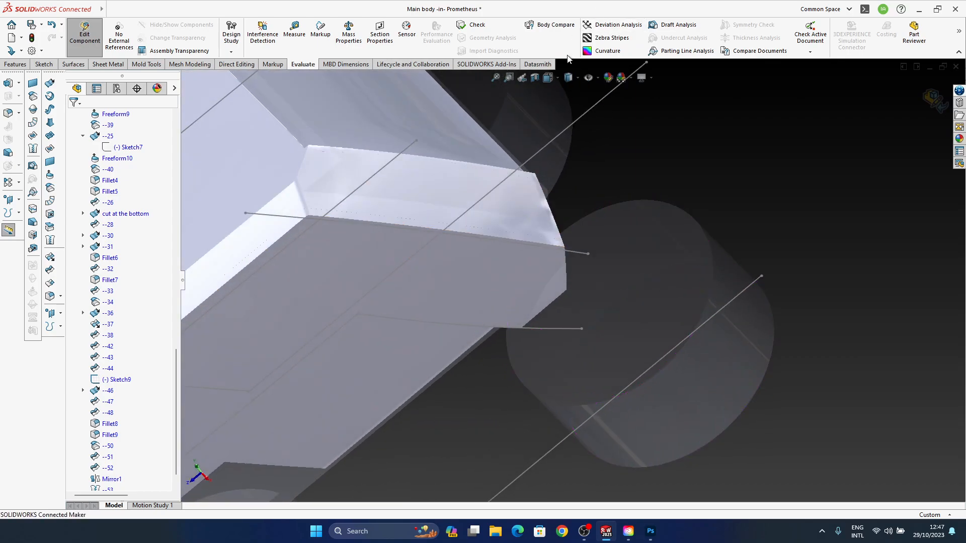
pyautogui.click(573, 78)
pyautogui.click(569, 91)
pyautogui.keyDown('ctrl'); pyautogui.moveTo(516, 273); pyautogui.dragTo(670, 310, button='middle'); pyautogui.keyUp('ctrl')
pyautogui.moveTo(438, 277); pyautogui.dragTo(579, 277, button='middle')
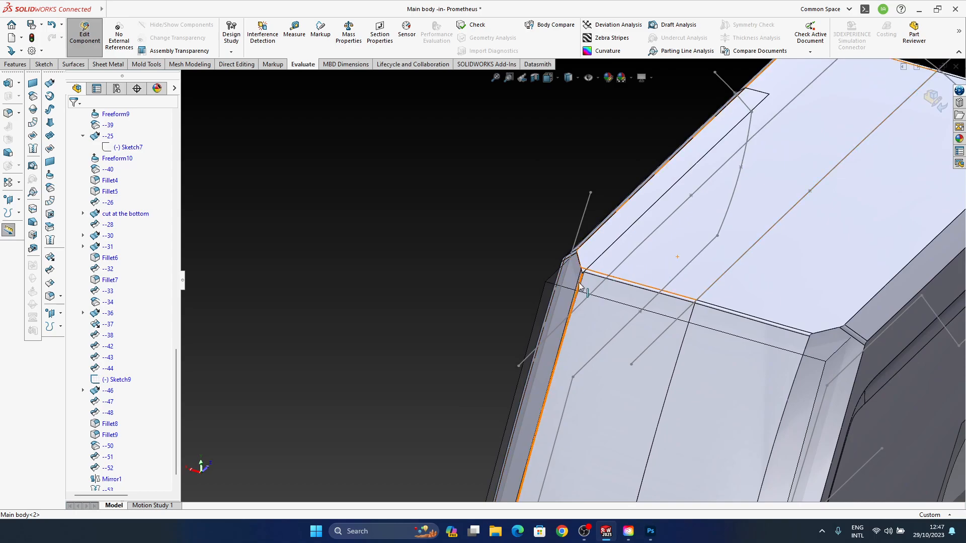
pyautogui.moveTo(717, 339); pyautogui.dragTo(524, 280, button='middle')
# Select the rear corner surface --34 and change its dimension value directly on the model
pyautogui.click(518, 376)
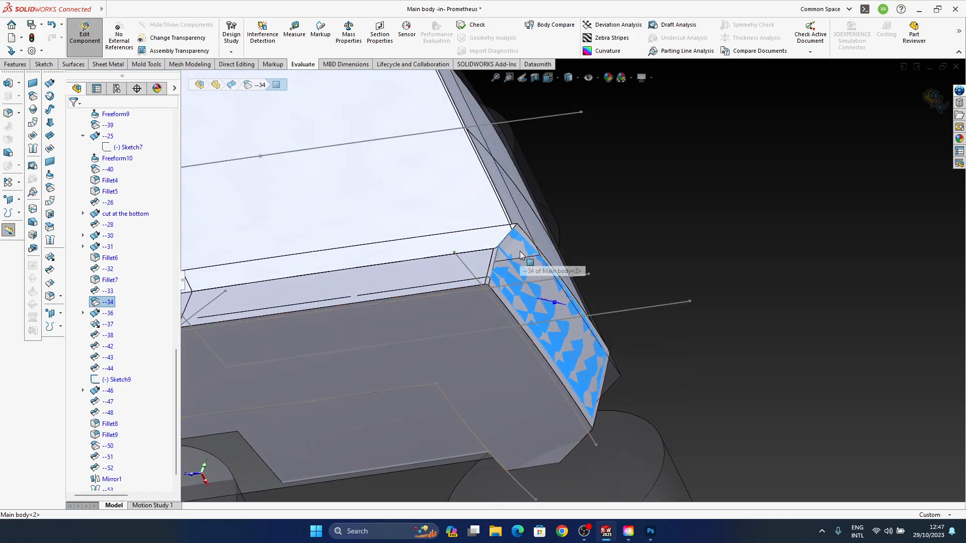
pyautogui.moveTo(522, 267); pyautogui.dragTo(602, 332, button='middle')
pyautogui.scroll(-3, 600, 346)
pyautogui.doubleClick(585, 312)
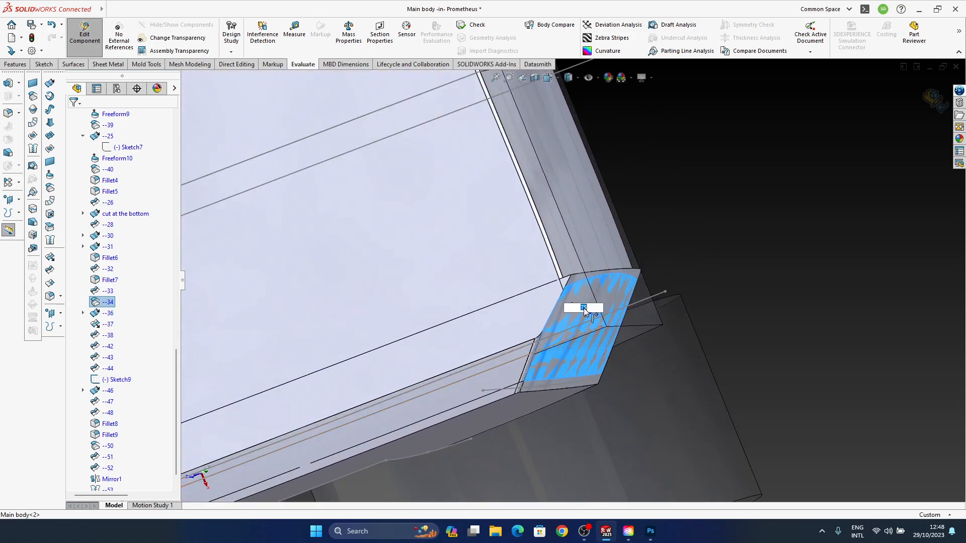
pyautogui.press('Return')
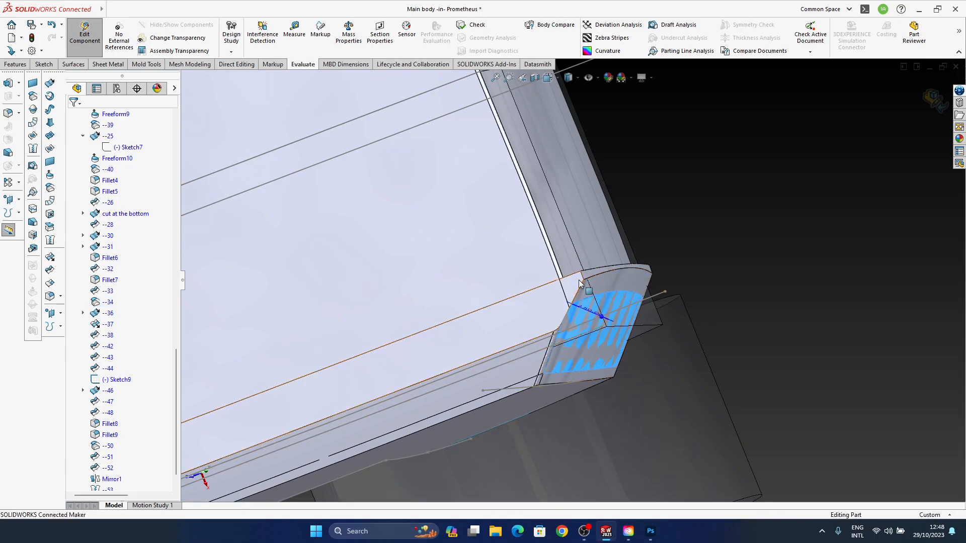
# Examine the rear corner surface and its gaps to the neighbouring faces from several angles
pyautogui.moveTo(577, 364); pyautogui.dragTo(601, 331, button='middle')
pyautogui.moveTo(684, 372); pyautogui.dragTo(624, 225, button='middle')
pyautogui.moveTo(542, 324); pyautogui.dragTo(570, 330, button='middle')
pyautogui.click(644, 357)
pyautogui.moveTo(576, 372); pyautogui.dragTo(578, 368, button='middle')
pyautogui.scroll(-5, 555, 304)
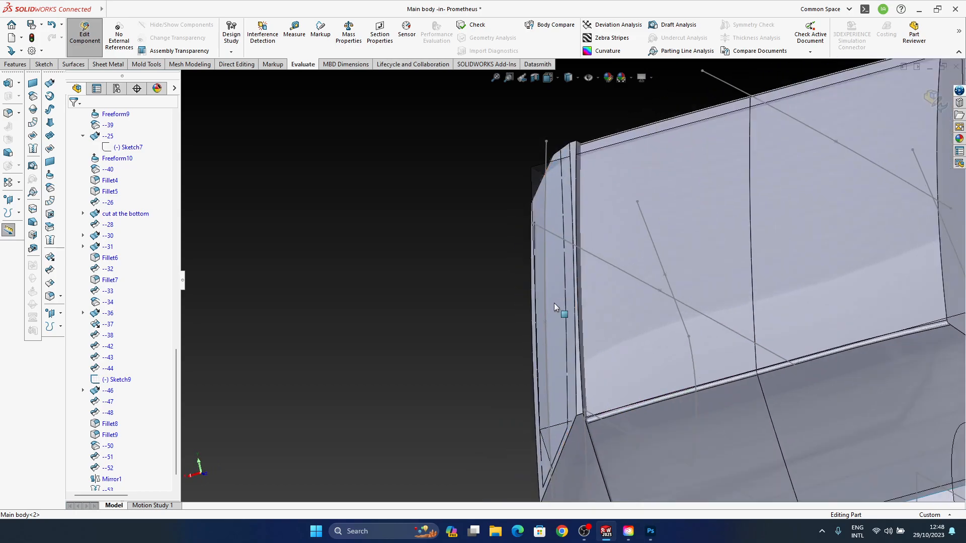
pyautogui.moveTo(570, 319); pyautogui.dragTo(565, 324, button='middle')
pyautogui.moveTo(536, 359); pyautogui.dragTo(520, 295, button='middle')
pyautogui.keyDown('ctrl'); pyautogui.moveTo(520, 295); pyautogui.dragTo(526, 323, button='middle'); pyautogui.keyUp('ctrl')
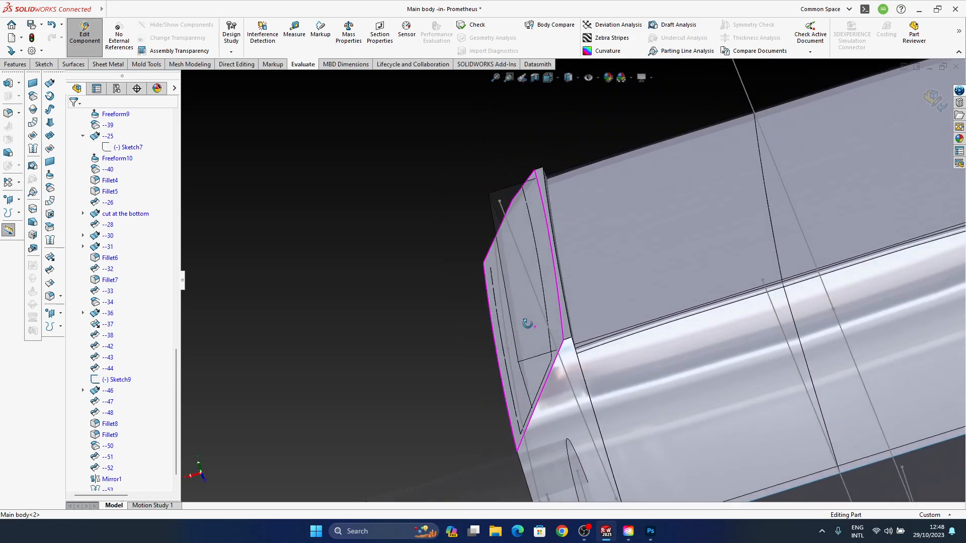
# Select the narrow corner face of feature --50 and examine its parent/child relationships
pyautogui.click(532, 250)
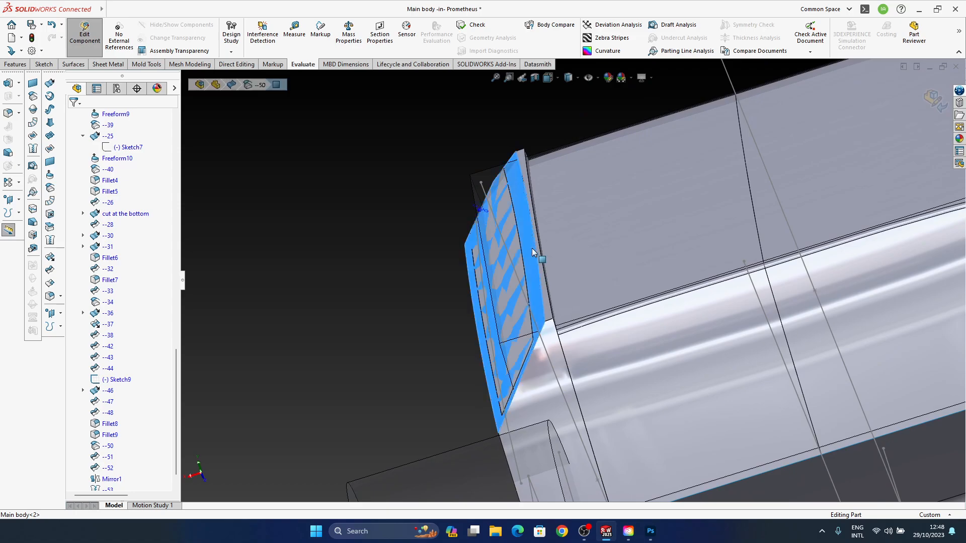
pyautogui.click(336, 351)
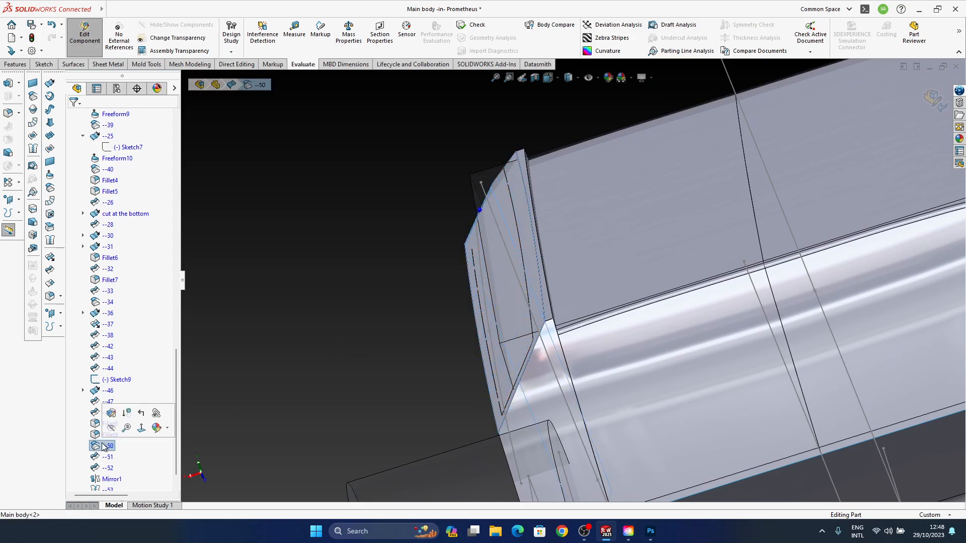
pyautogui.click(519, 235)
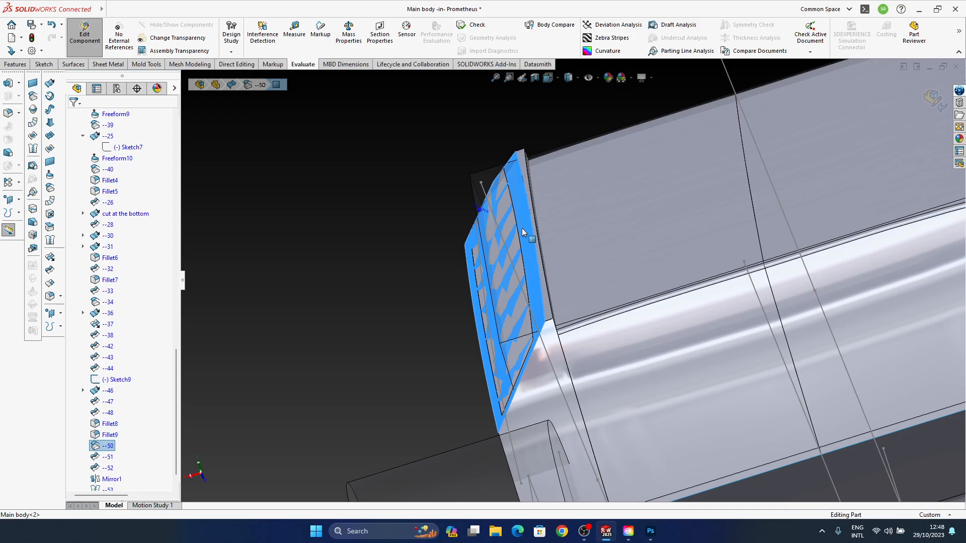
pyautogui.rightClick(522, 229)
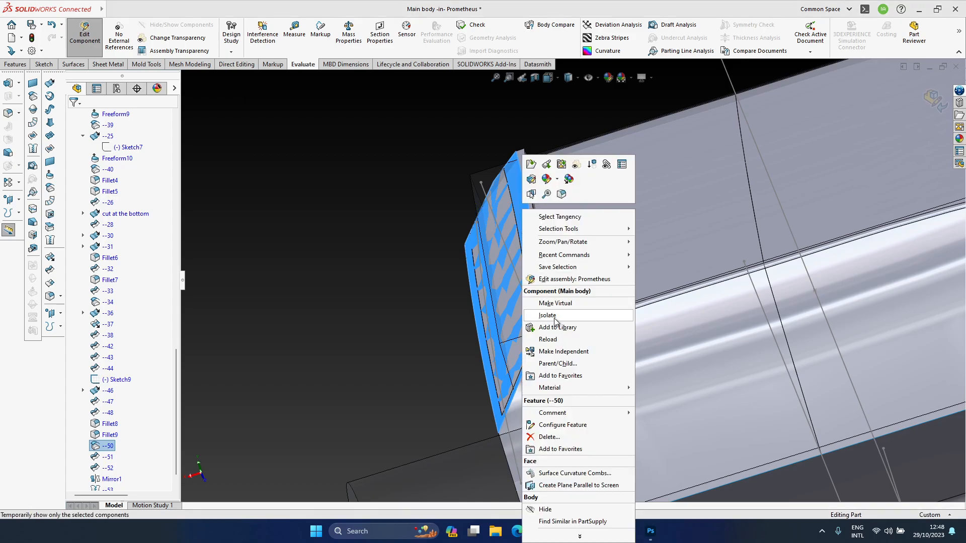
pyautogui.click(556, 364)
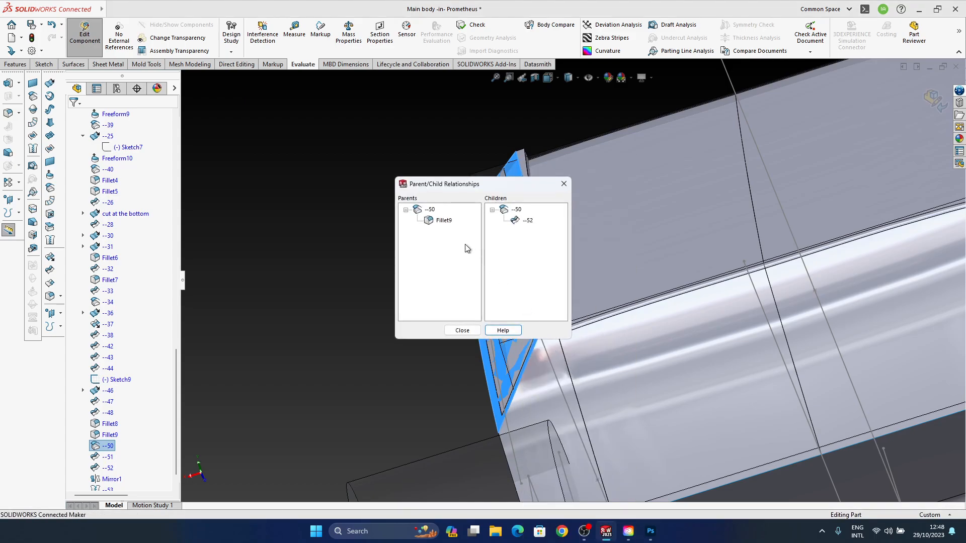
pyautogui.click(512, 212)
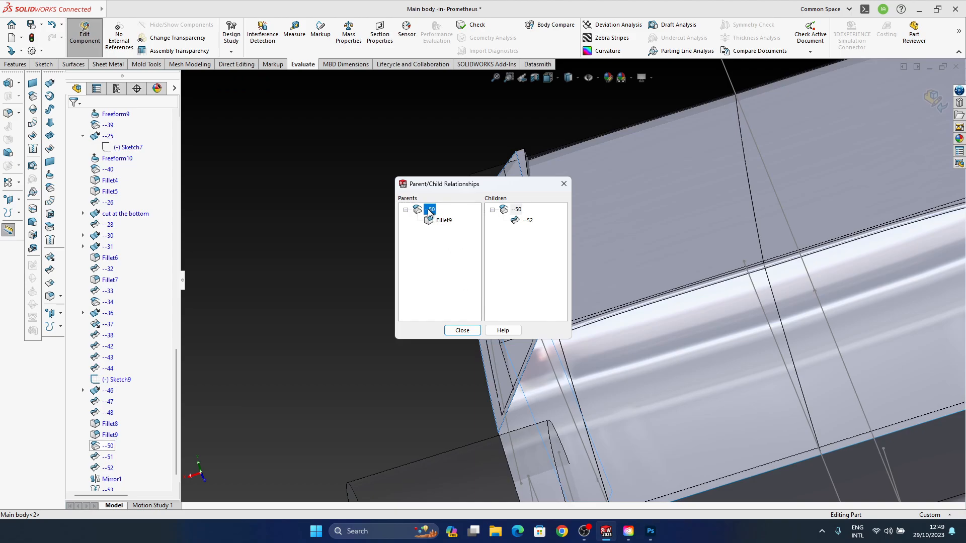
# Close the parent/child relationships and select the rear corner face of surface --50 to examine its shape
pyautogui.rightClick(431, 210)
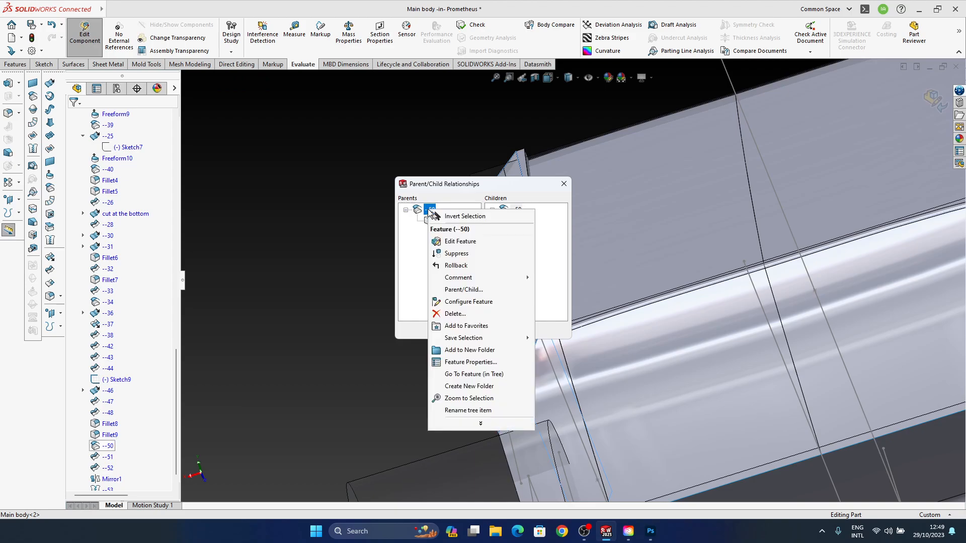
pyautogui.click(497, 190)
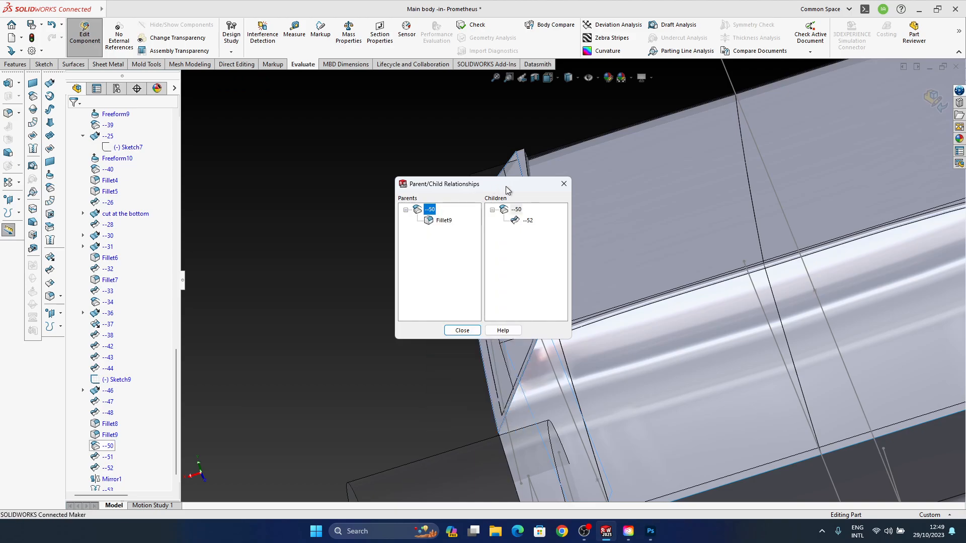
pyautogui.click(564, 184)
pyautogui.moveTo(513, 285); pyautogui.dragTo(571, 302, button='middle')
pyautogui.click(563, 295)
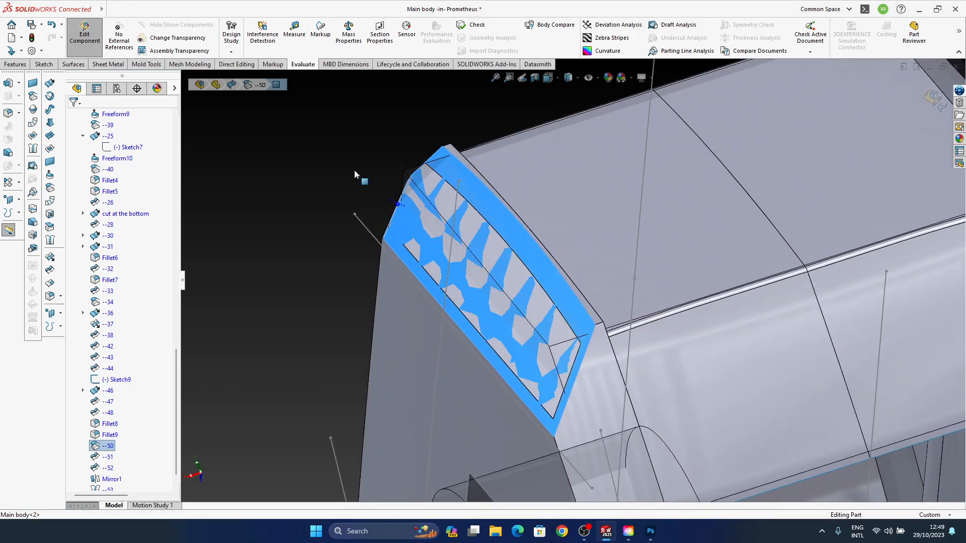
pyautogui.moveTo(578, 348); pyautogui.dragTo(550, 348, button='middle')
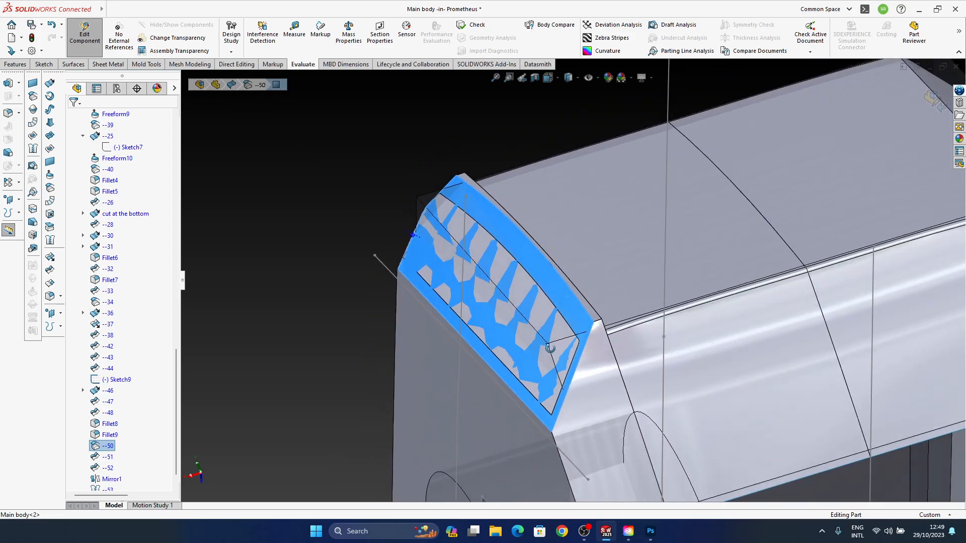
# Open the offset definition of surface --50 and check which source surface it uses
pyautogui.click(109, 446)
pyautogui.click(116, 419)
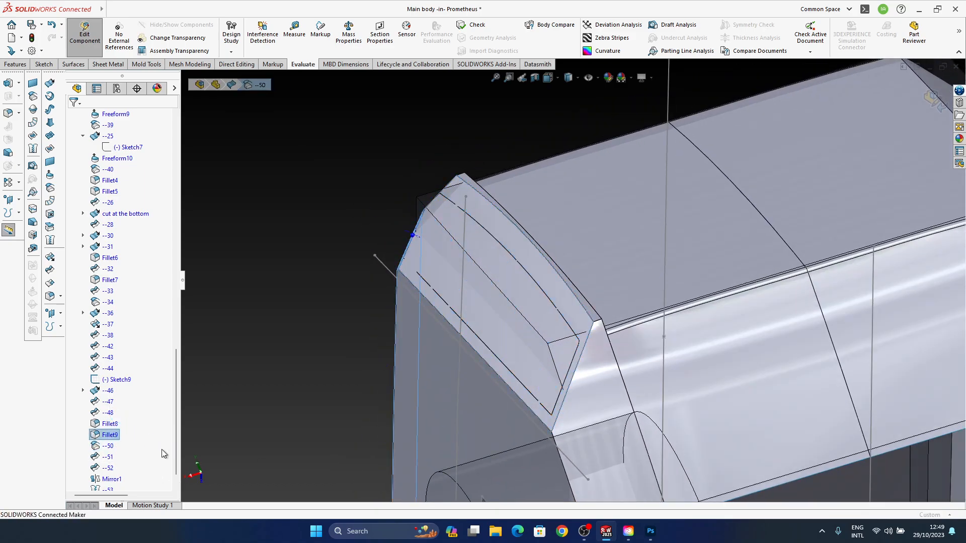
pyautogui.click(121, 147)
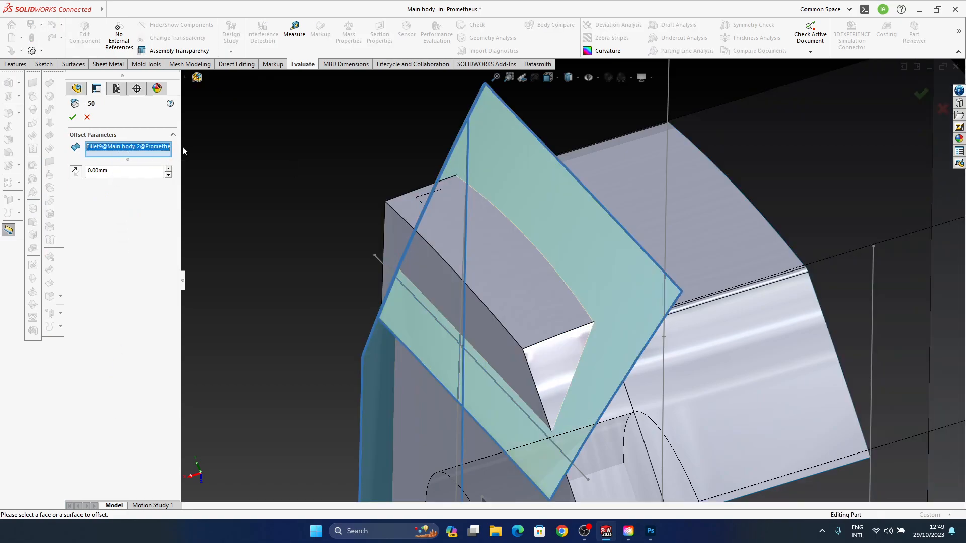
pyautogui.moveTo(180, 147)
pyautogui.mouseDown()
pyautogui.moveTo(217, 147)
pyautogui.moveTo(198, 147)
pyautogui.mouseUp()
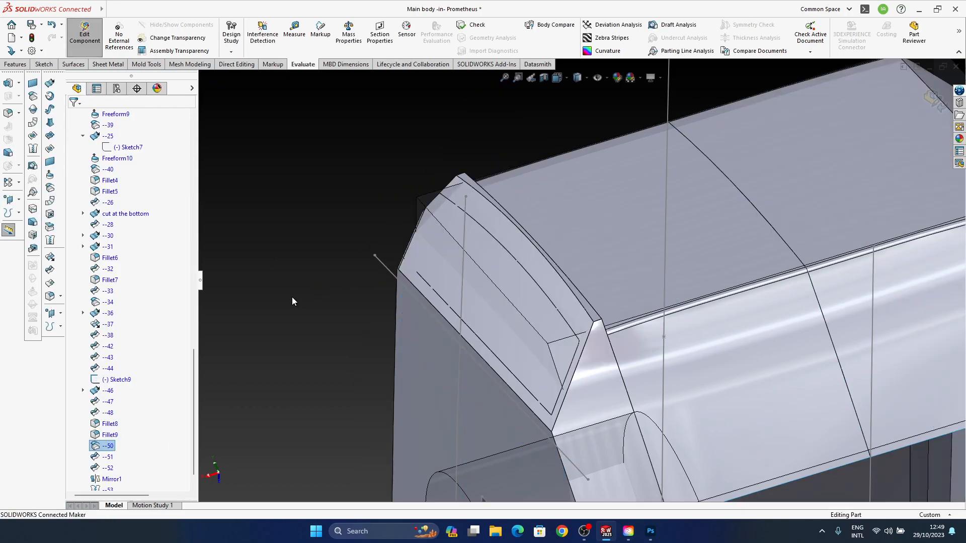
# Select the Fillet9 face at the rear corner and examine the corner and its preceding features from several angles
pyautogui.click(443, 227)
pyautogui.moveTo(443, 227); pyautogui.dragTo(565, 347, button='middle')
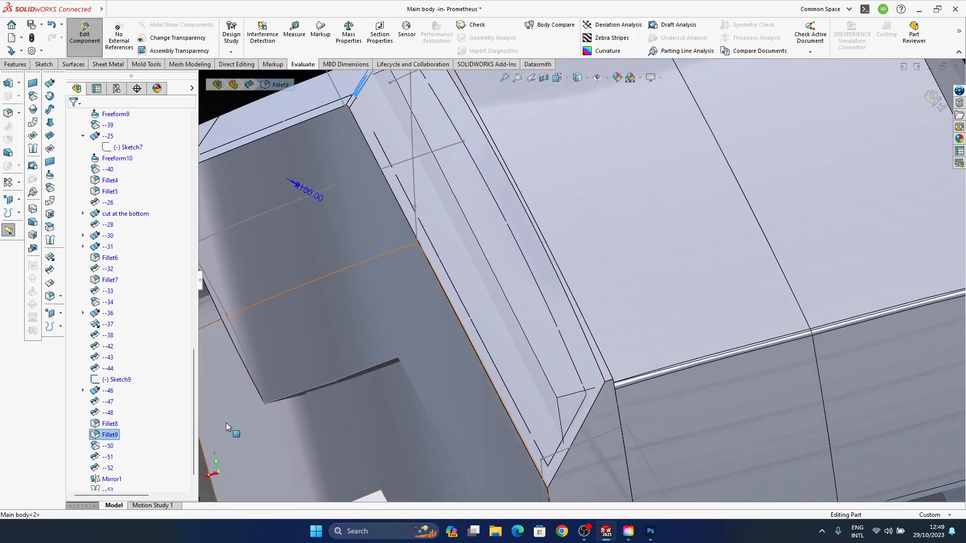
pyautogui.scroll(3, 106, 373)
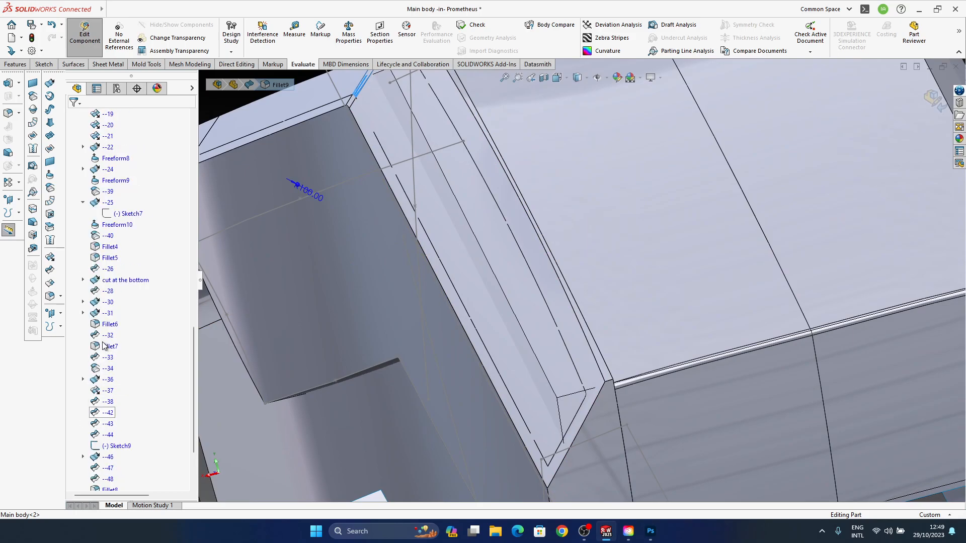
pyautogui.scroll(-1, 110, 374)
pyautogui.moveTo(416, 275); pyautogui.dragTo(445, 214, button='middle')
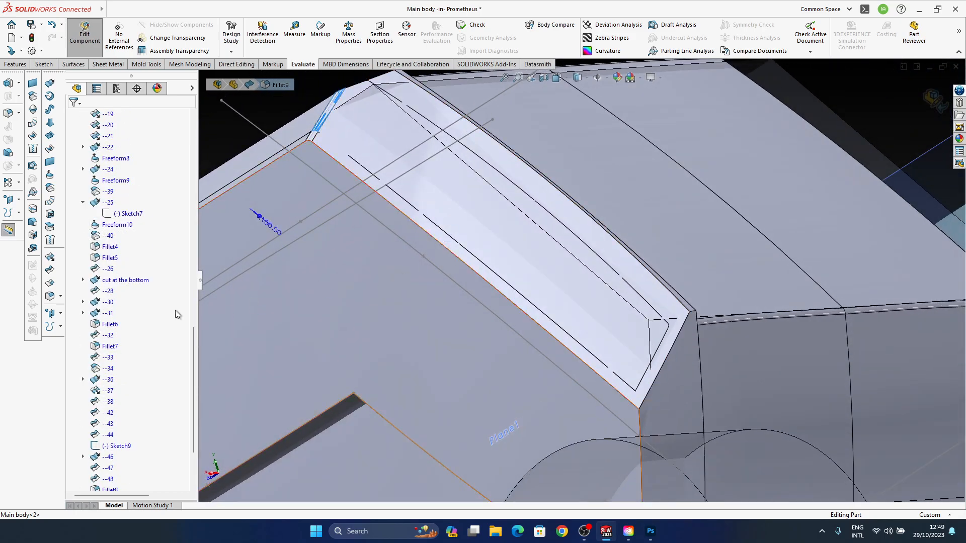
pyautogui.scroll(-2, 445, 199)
pyautogui.scroll(1, 108, 252)
pyautogui.scroll(3, 110, 257)
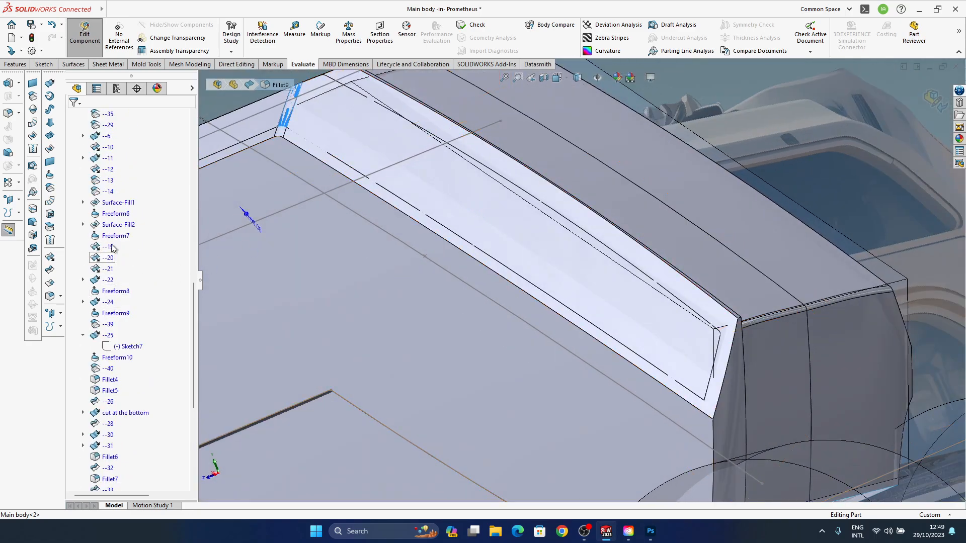
# Select Freeform7 and Freeform6 in turn to check which surfaces of the body they shape
pyautogui.click(116, 236)
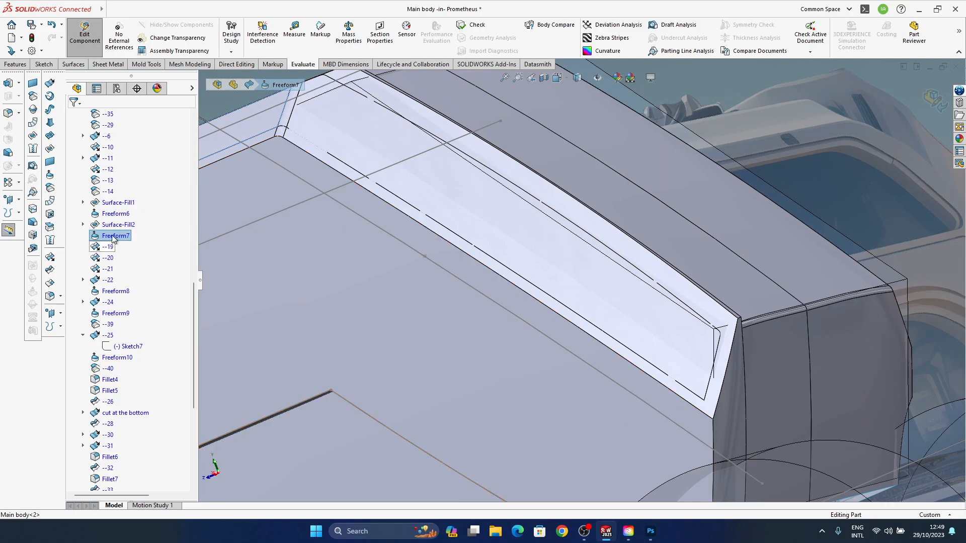
pyautogui.click(115, 214)
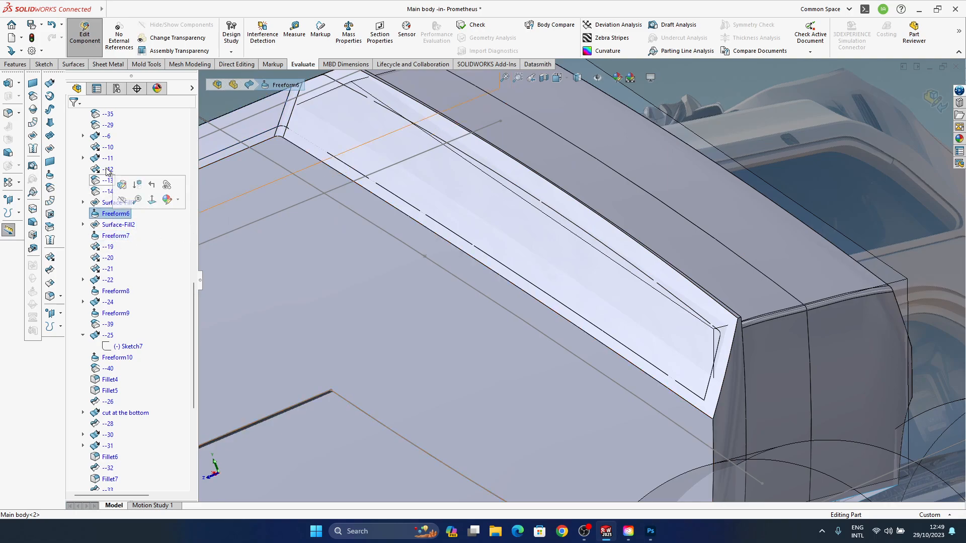
pyautogui.moveTo(496, 242); pyautogui.dragTo(459, 341, button='middle')
pyautogui.scroll(5, 543, 287)
# Open the definition of Freeform8 and inspect the control points on one of its boundary edges
pyautogui.rightClick(120, 292)
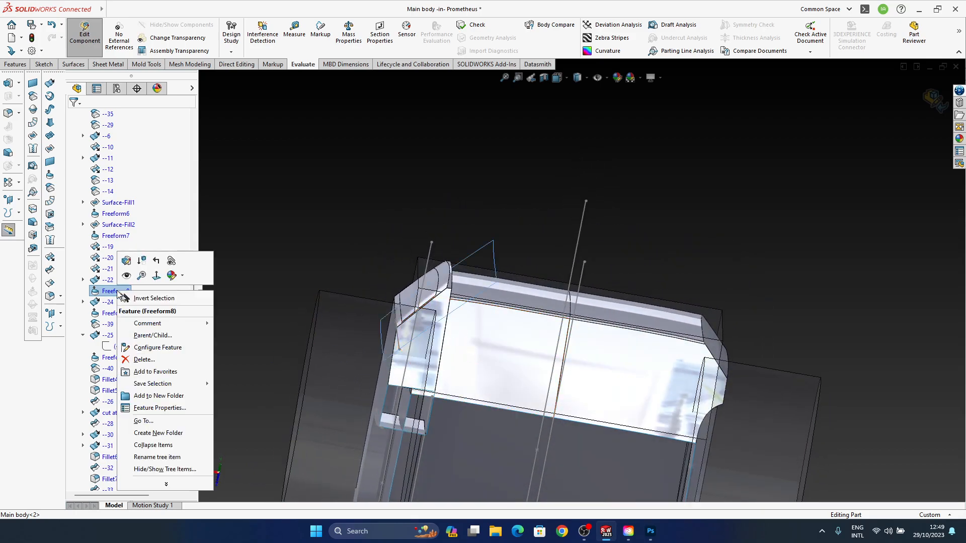
pyautogui.click(127, 262)
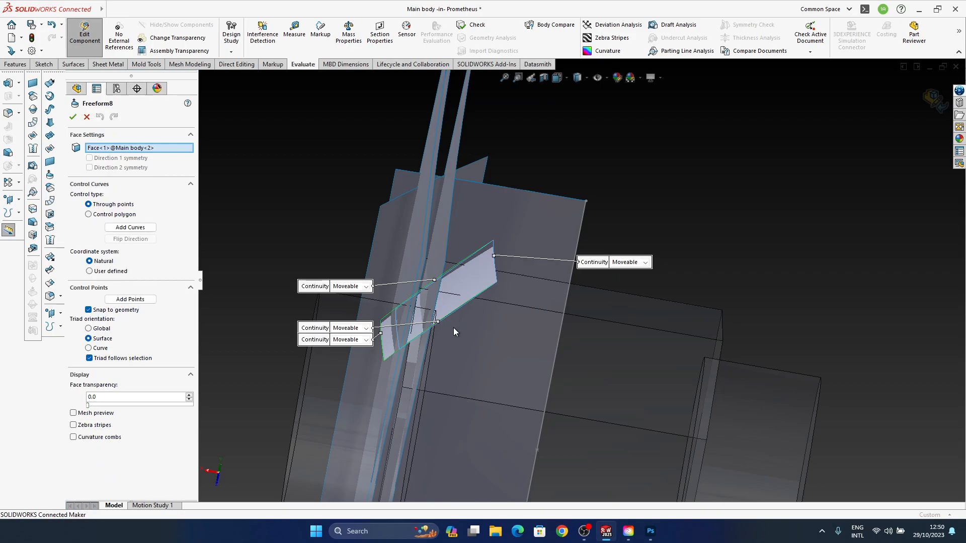
pyautogui.moveTo(455, 342); pyautogui.dragTo(452, 284, button='middle')
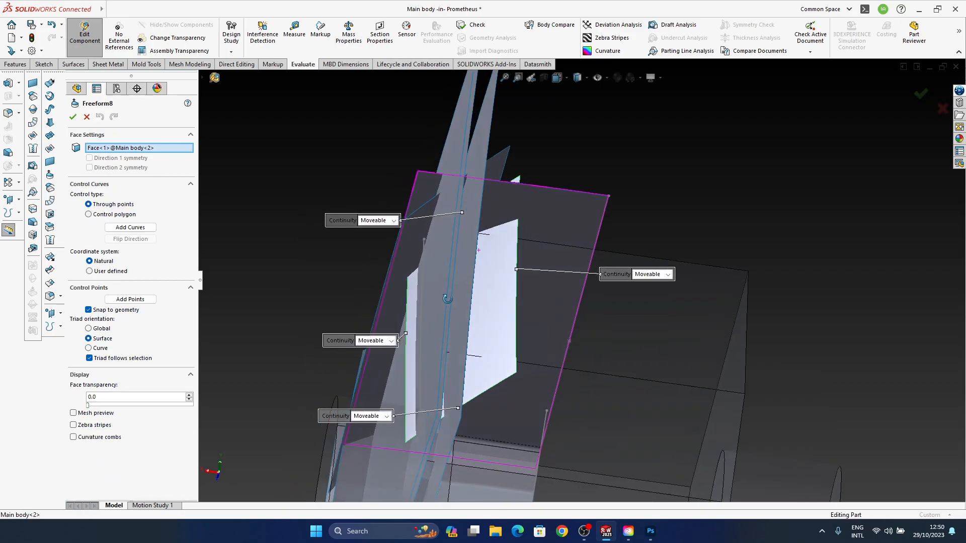
pyautogui.click(516, 296)
pyautogui.moveTo(514, 311); pyautogui.dragTo(482, 305, button='middle')
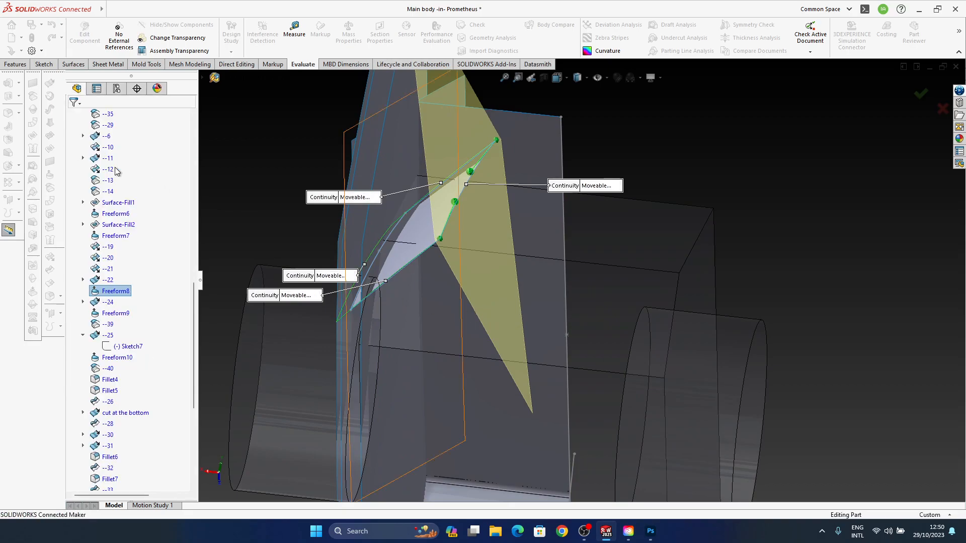
# Select the narrow strip of surface --40 along the rear corner and check the source surface in its offset definition
pyautogui.moveTo(421, 272); pyautogui.dragTo(524, 237, button='middle')
pyautogui.moveTo(449, 255); pyautogui.dragTo(456, 310, button='middle')
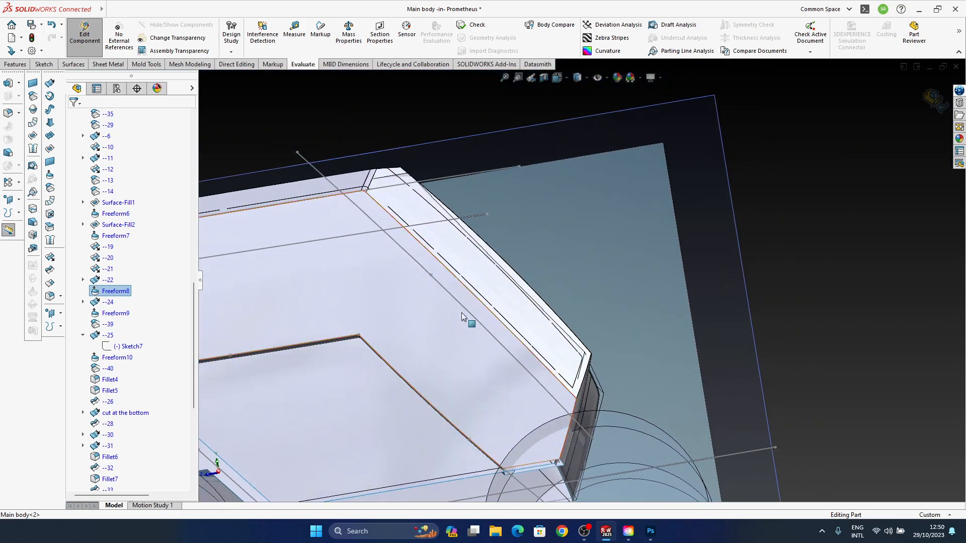
pyautogui.moveTo(506, 278); pyautogui.dragTo(463, 345, button='middle')
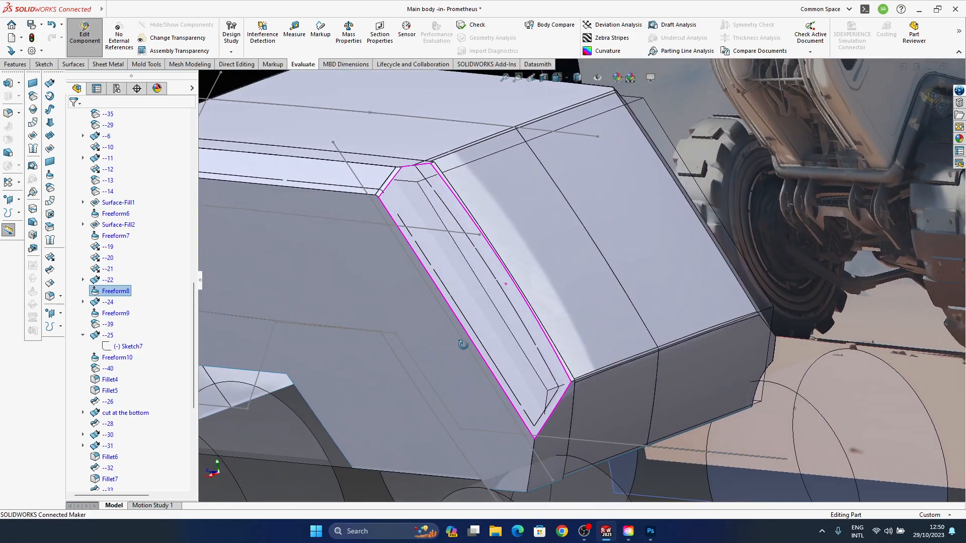
pyautogui.keyDown('ctrl'); pyautogui.moveTo(481, 263); pyautogui.dragTo(482, 271, button='middle'); pyautogui.keyUp('ctrl')
pyautogui.scroll(-5, 482, 271)
pyautogui.click(434, 178)
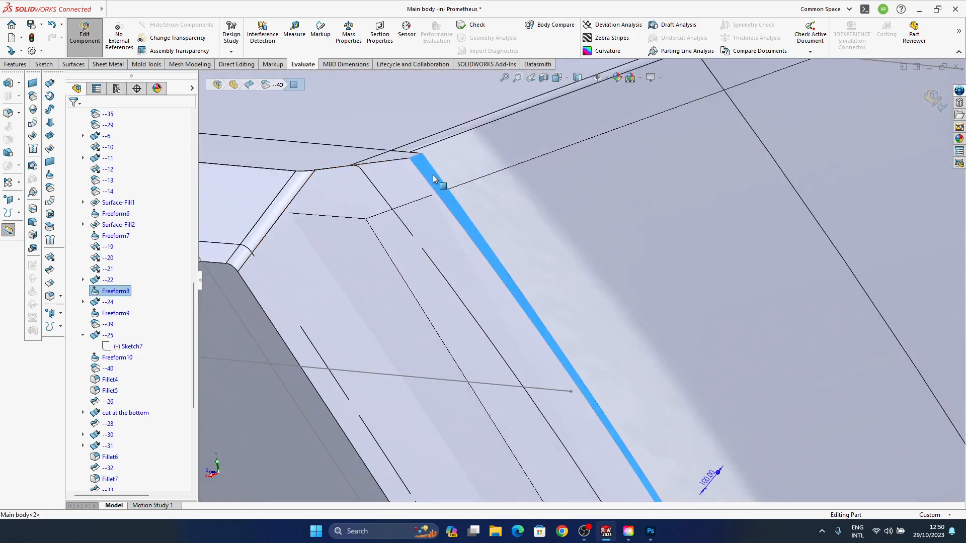
pyautogui.moveTo(582, 356); pyautogui.dragTo(514, 319, button='middle')
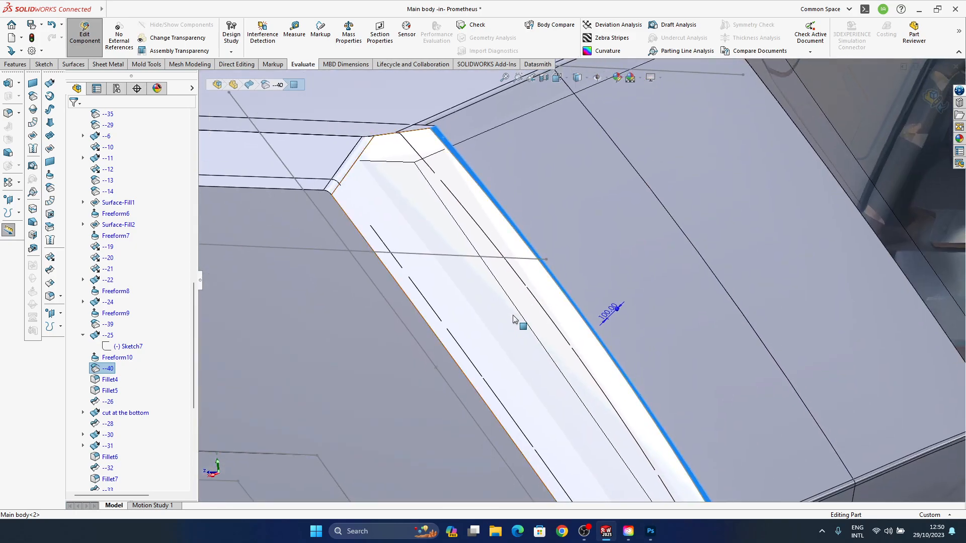
pyautogui.click(108, 369)
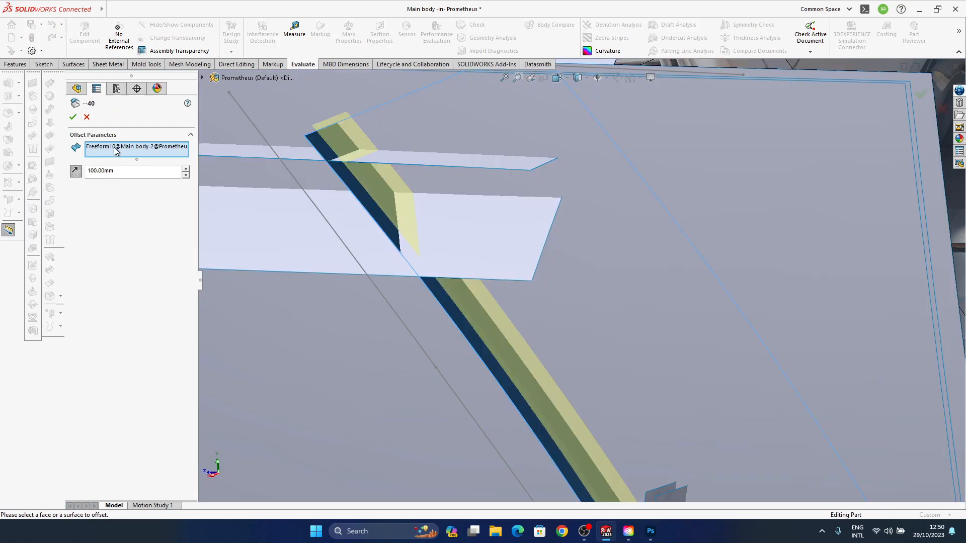
pyautogui.click(116, 151)
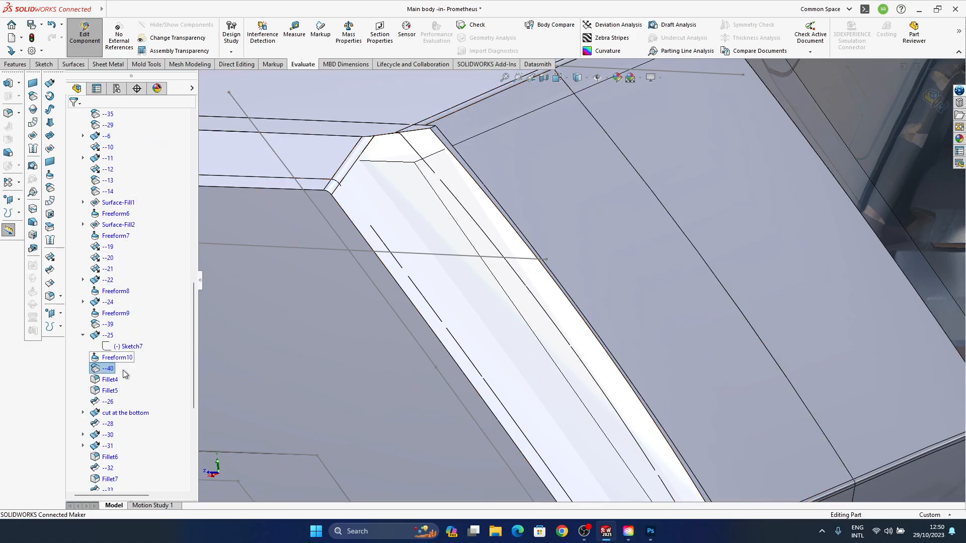
# Filter the feature tree by "free" and inspect the face and boundary edges in Freeform10's definition
pyautogui.scroll(3, 120, 367)
pyautogui.scroll(-4, 120, 347)
pyautogui.scroll(2, 120, 346)
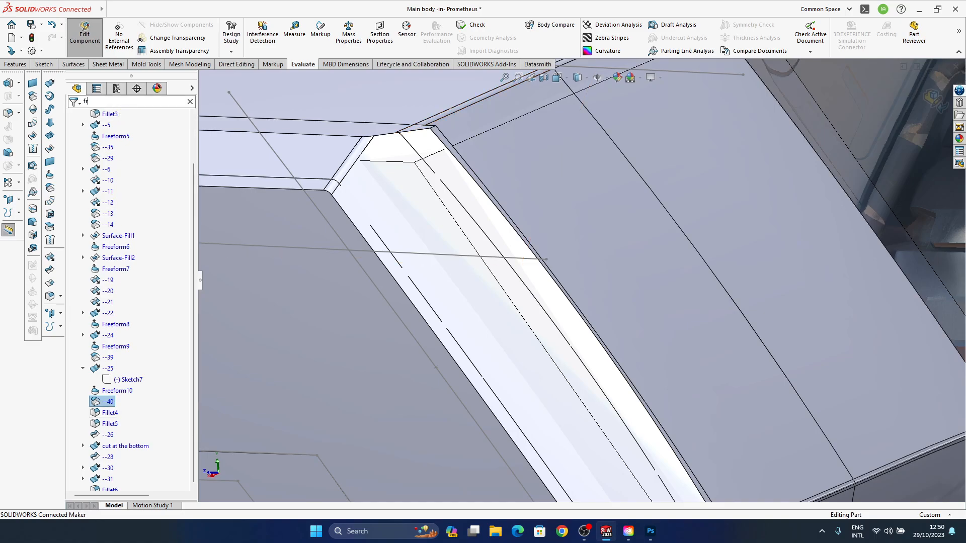
pyautogui.write('ee')
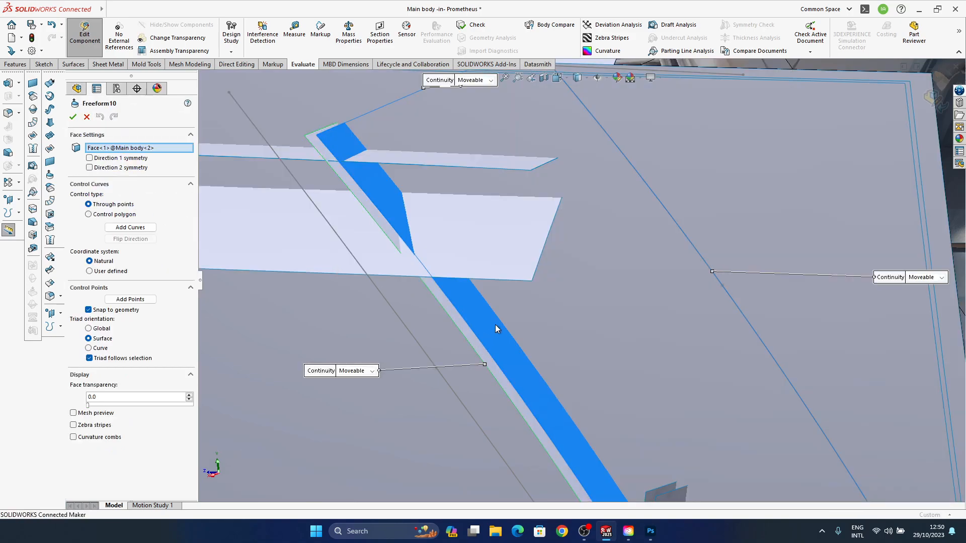
pyautogui.moveTo(496, 324); pyautogui.dragTo(552, 266, button='middle')
pyautogui.scroll(3, 503, 318)
pyautogui.moveTo(570, 321); pyautogui.dragTo(514, 343, button='middle')
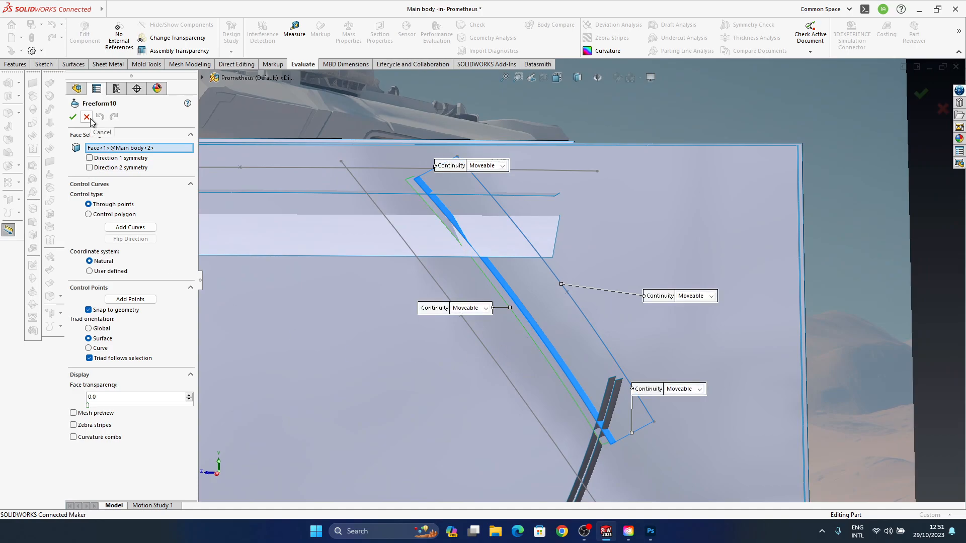
pyautogui.moveTo(432, 342); pyautogui.dragTo(705, 388, button='middle')
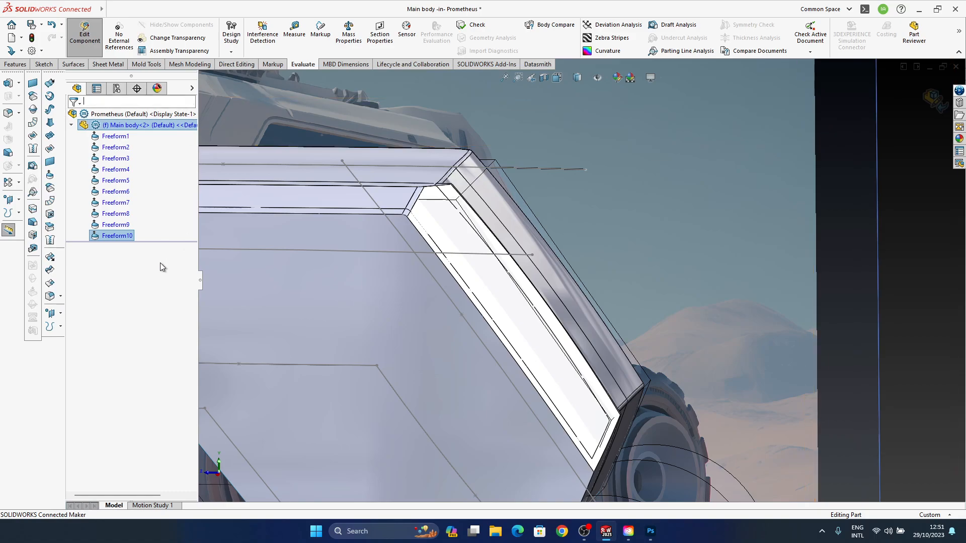
# Clear the feature filter and open Sketch7 of feature --25 for editing in the Right view
pyautogui.scroll(-2, 143, 395)
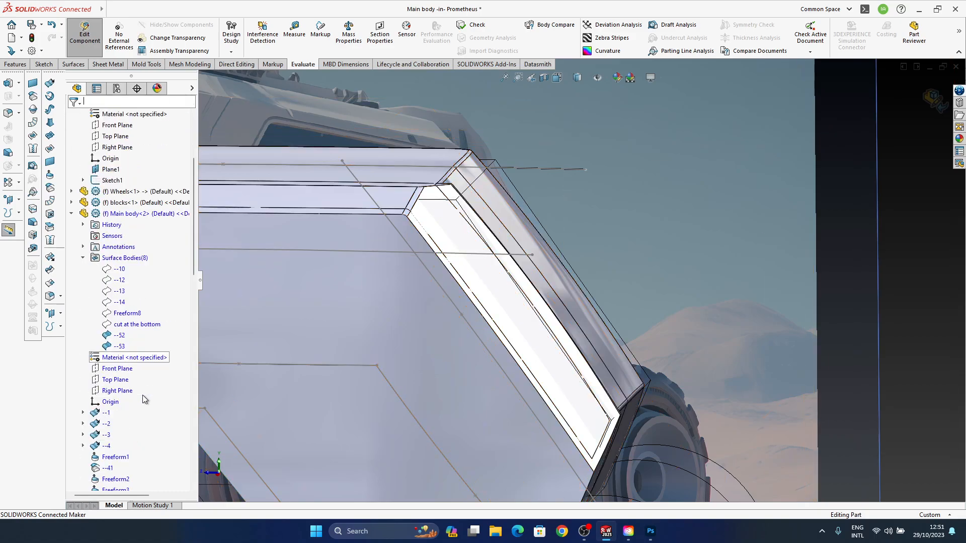
pyautogui.scroll(-7, 143, 395)
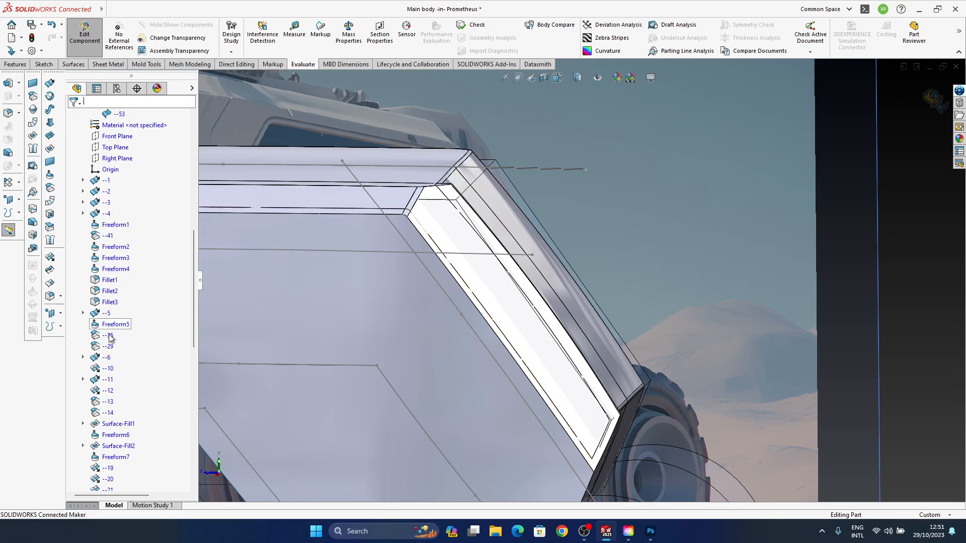
pyautogui.scroll(-2, 120, 338)
pyautogui.scroll(-2, 140, 440)
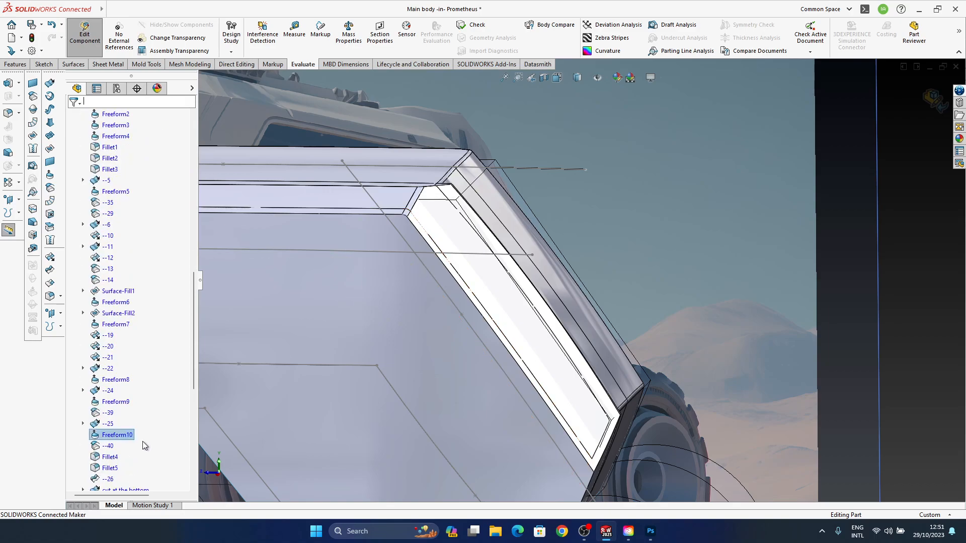
pyautogui.click(108, 424)
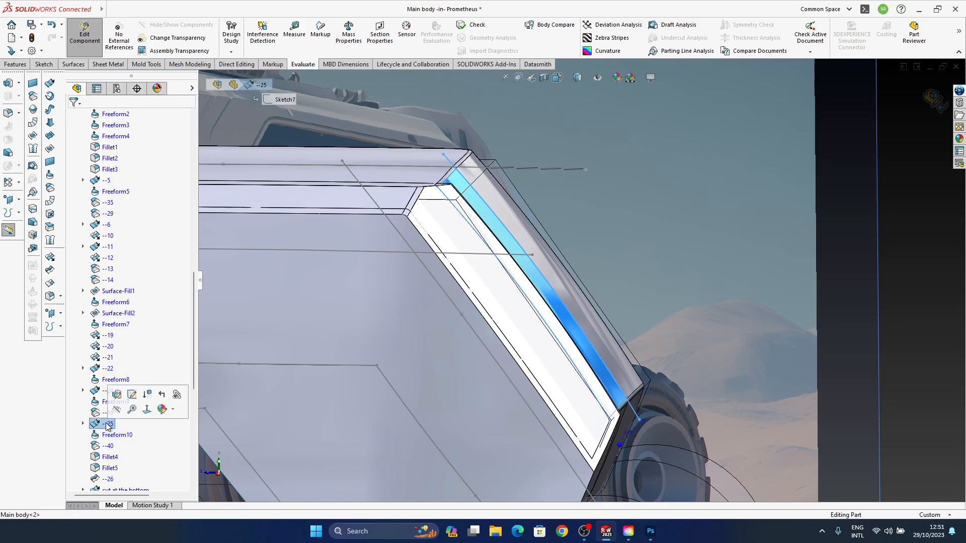
pyautogui.click(131, 436)
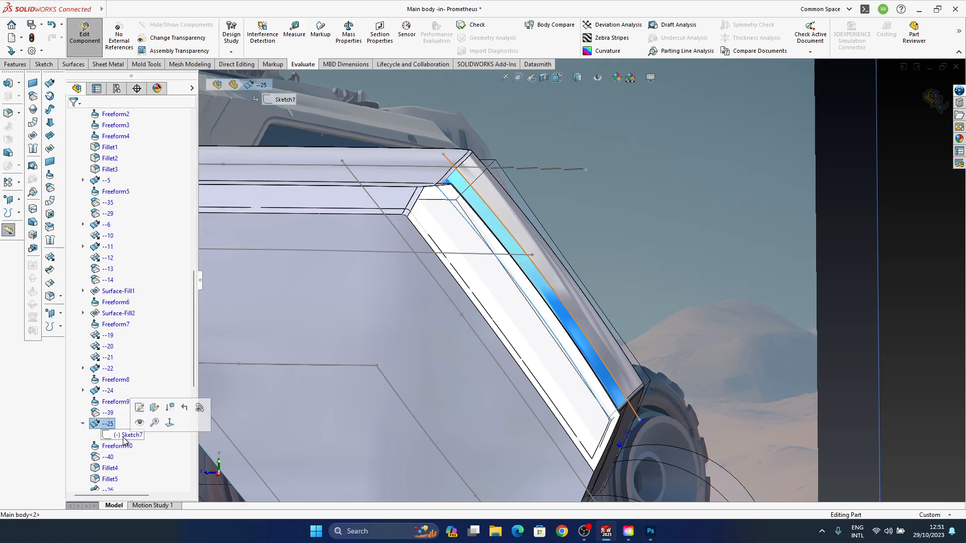
pyautogui.moveTo(426, 234)
pyautogui.mouseDown(button='middle')
pyautogui.moveTo(442, 209)
pyautogui.moveTo(443, 233)
pyautogui.moveTo(416, 277)
pyautogui.moveTo(429, 246)
pyautogui.mouseUp(button='middle')
pyautogui.press('space')
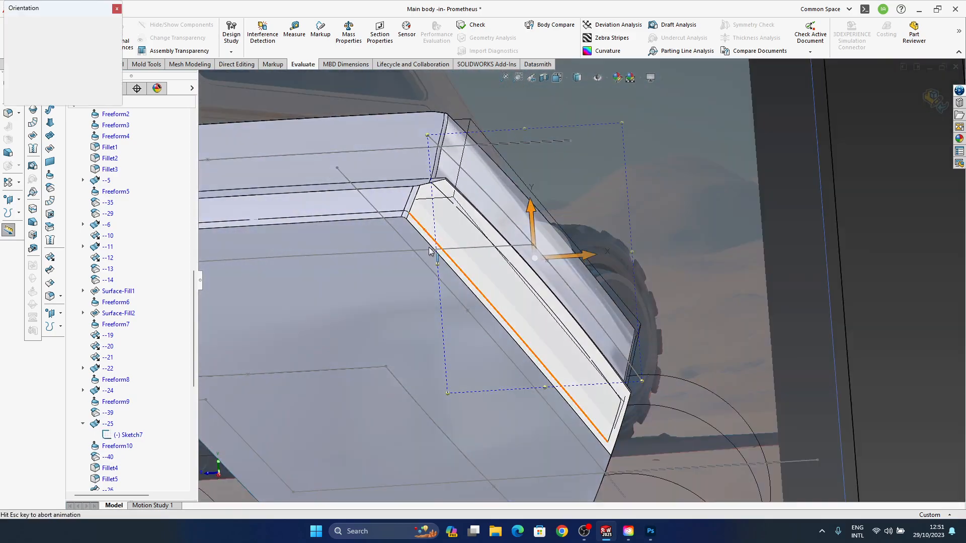
pyautogui.click(496, 288)
pyautogui.keyDown('ctrl'); pyautogui.moveTo(739, 222); pyautogui.dragTo(586, 254, button='middle'); pyautogui.keyUp('ctrl')
# Move the sloped line of Sketch7 slightly inward toward the body in the Right view and rebuild the part
pyautogui.scroll(-6, 589, 260)
pyautogui.scroll(-5, 590, 259)
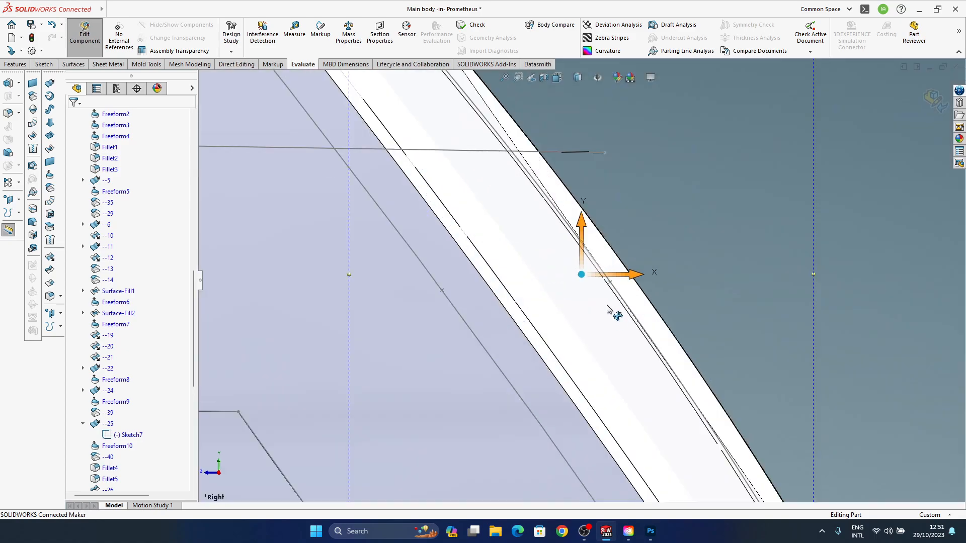
pyautogui.moveTo(681, 328); pyautogui.dragTo(675, 334)
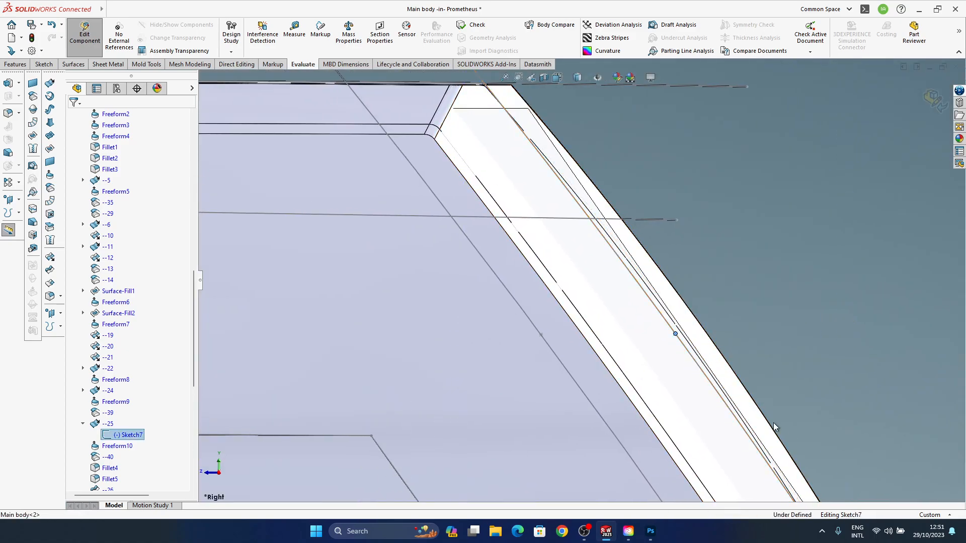
pyautogui.scroll(3, 580, 279)
pyautogui.keyDown('ctrl'); pyautogui.moveTo(641, 303); pyautogui.dragTo(632, 297, button='middle'); pyautogui.keyUp('ctrl')
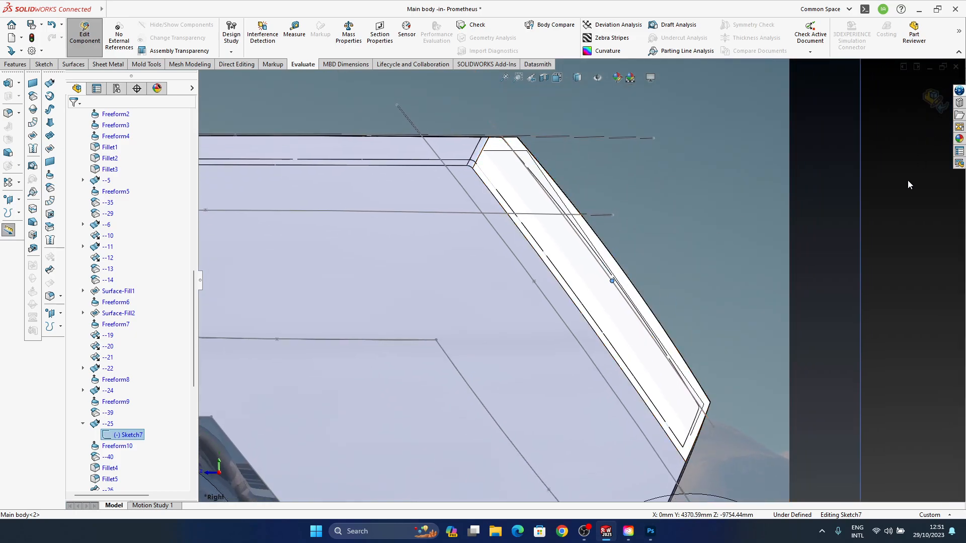
pyautogui.moveTo(581, 297); pyautogui.dragTo(553, 318, button='middle')
pyautogui.keyDown('ctrl'); pyautogui.moveTo(663, 275); pyautogui.dragTo(597, 294, button='middle'); pyautogui.keyUp('ctrl')
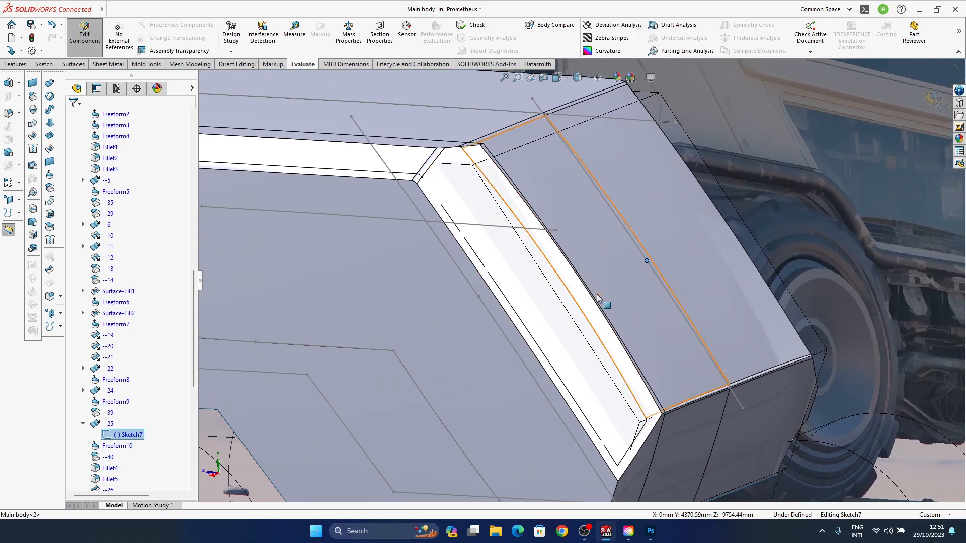
pyautogui.hotkey('ctrl', 'b')
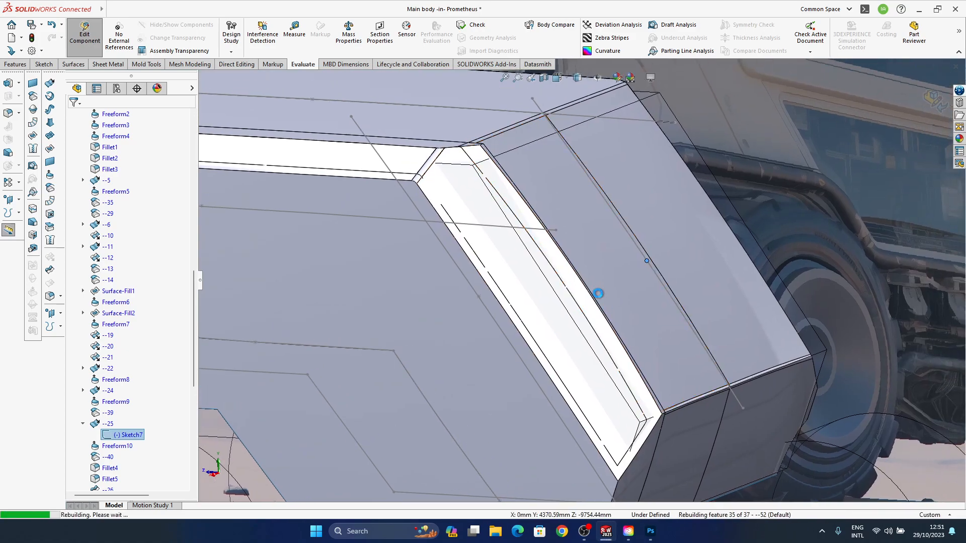
# Edit Freeform10 and adjust the middle control point on its lower boundary along the Z direction to about -7.91 mm
pyautogui.moveTo(599, 298); pyautogui.dragTo(659, 313, button='middle')
pyautogui.click(656, 313)
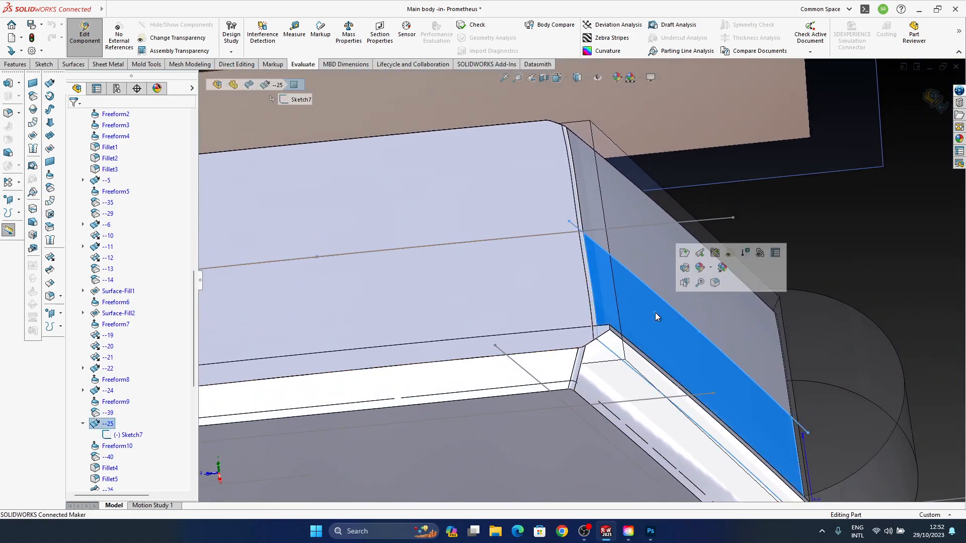
pyautogui.click(115, 447)
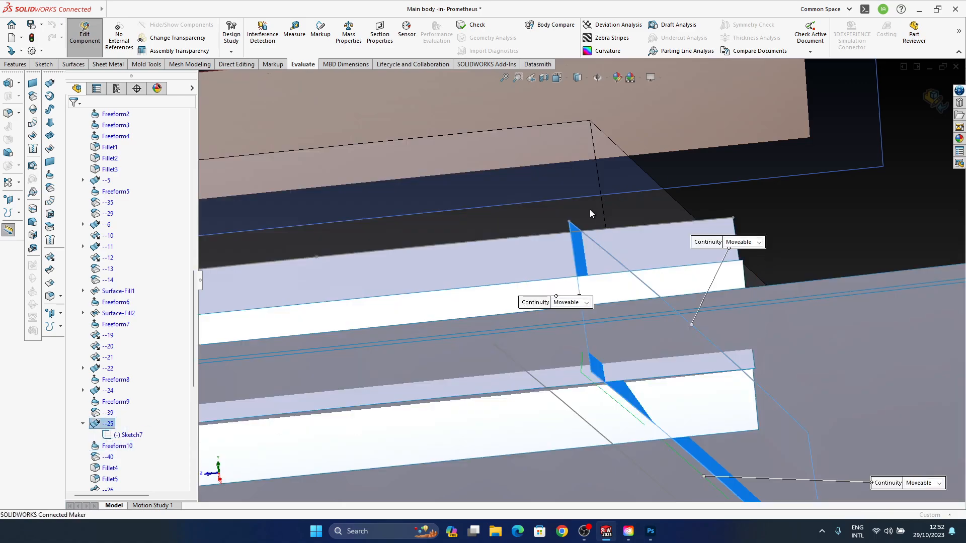
pyautogui.keyDown('ctrl'); pyautogui.moveTo(581, 299); pyautogui.dragTo(556, 286, button='middle'); pyautogui.keyUp('ctrl')
pyautogui.click(562, 330)
pyautogui.click(557, 285)
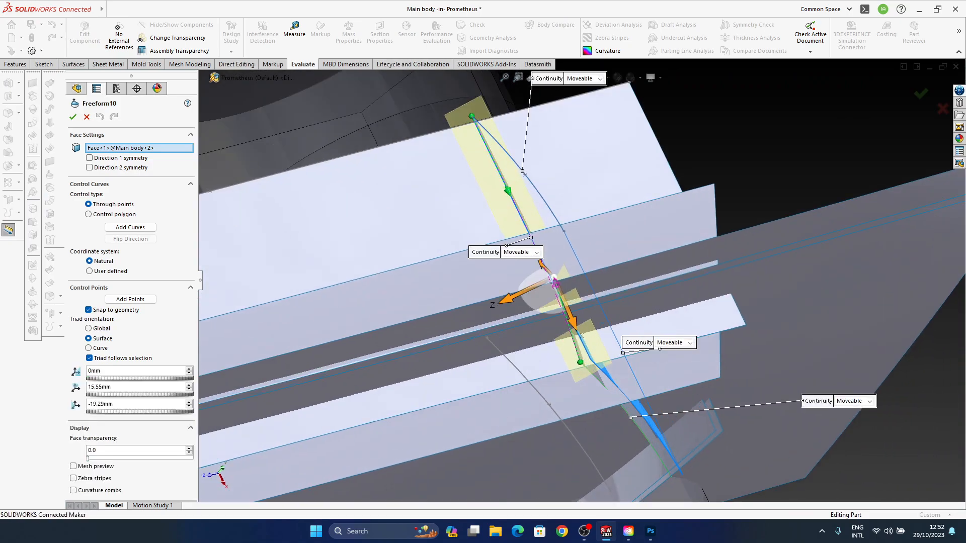
pyautogui.moveTo(512, 299); pyautogui.dragTo(508, 303)
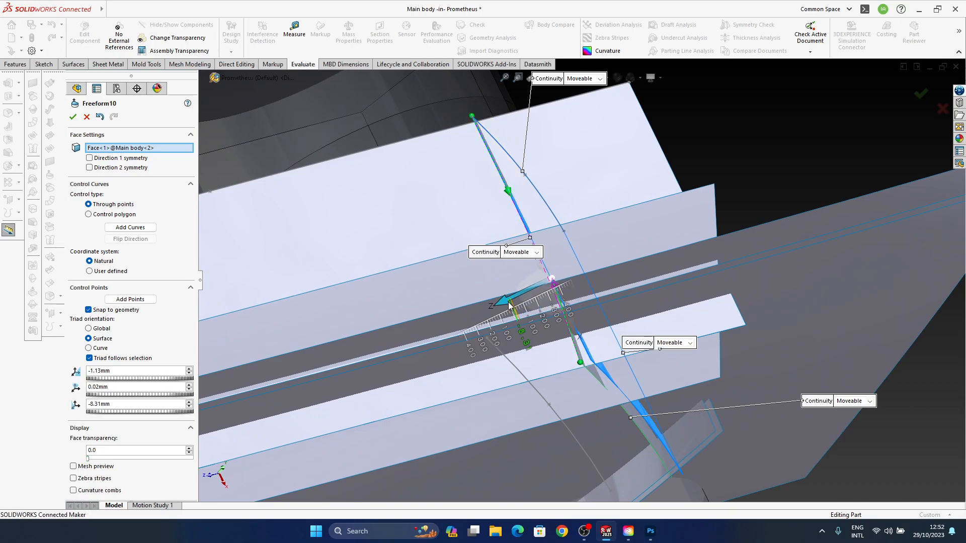
pyautogui.keyDown('ctrl'); pyautogui.moveTo(608, 309); pyautogui.dragTo(563, 246, button='middle'); pyautogui.keyUp('ctrl')
pyautogui.moveTo(612, 328); pyautogui.dragTo(640, 359, button='middle')
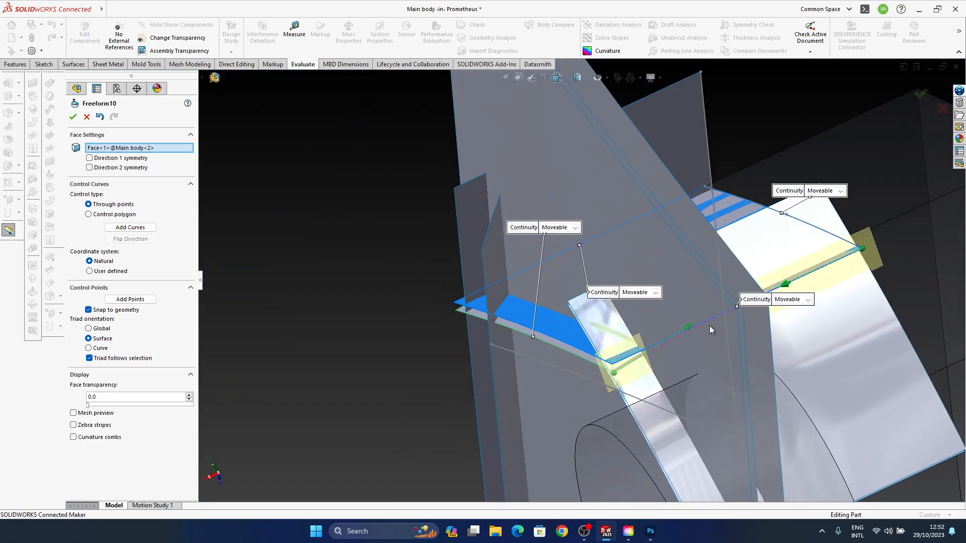
pyautogui.click(692, 325)
pyautogui.moveTo(710, 368); pyautogui.dragTo(715, 367)
# Set the continuity of Freeform10's boundary next to the white corner strip to Curvature and accept the feature
pyautogui.click(839, 192)
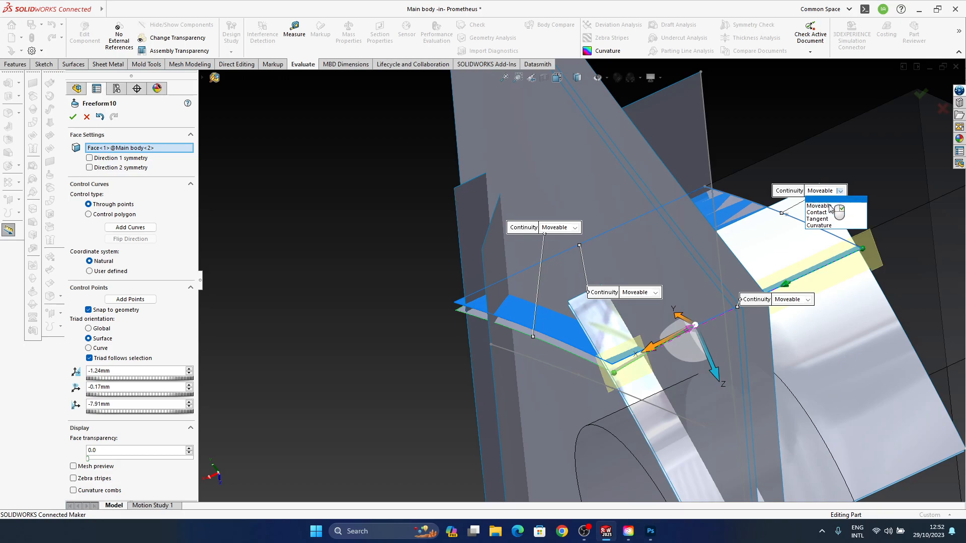
pyautogui.click(834, 226)
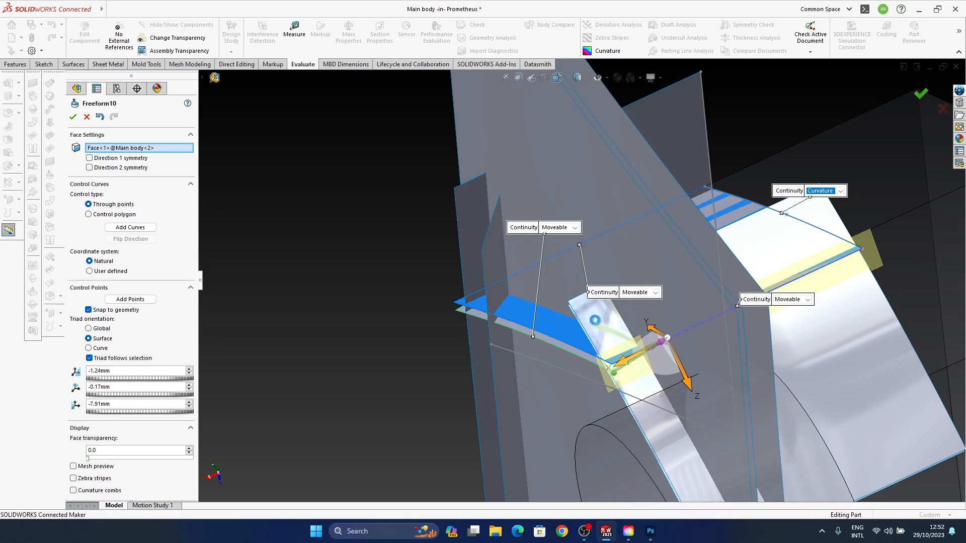
pyautogui.press('Return')
# Hide the planes and sketches in the view and display the main body shaded without edges
pyautogui.moveTo(617, 458); pyautogui.dragTo(629, 302, button='middle')
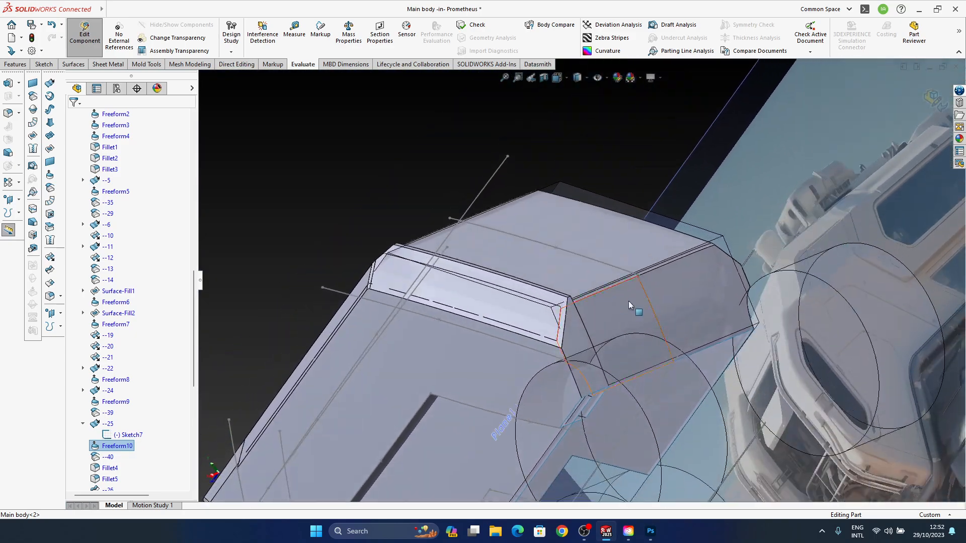
pyautogui.click(597, 77)
pyautogui.click(597, 77)
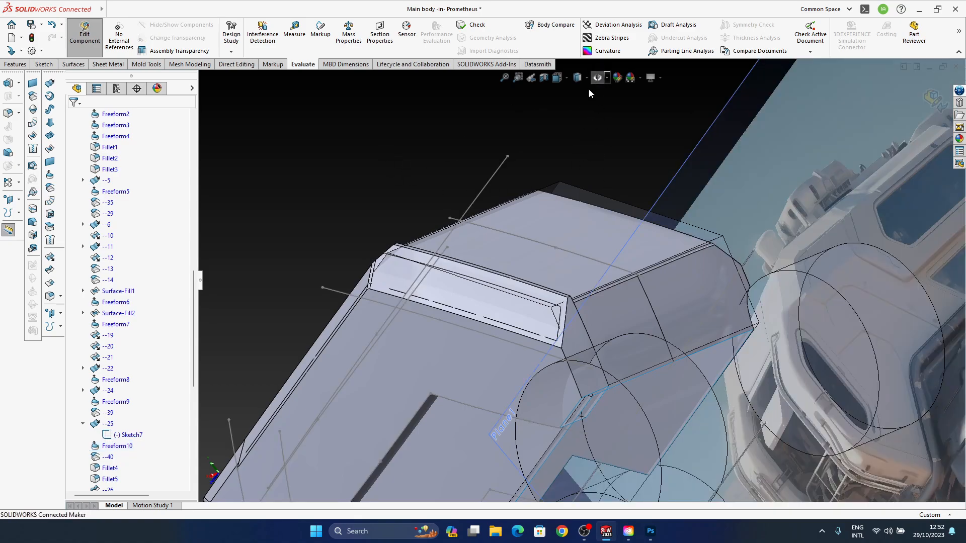
pyautogui.moveTo(567, 229); pyautogui.dragTo(576, 249, button='middle')
pyautogui.click(569, 241)
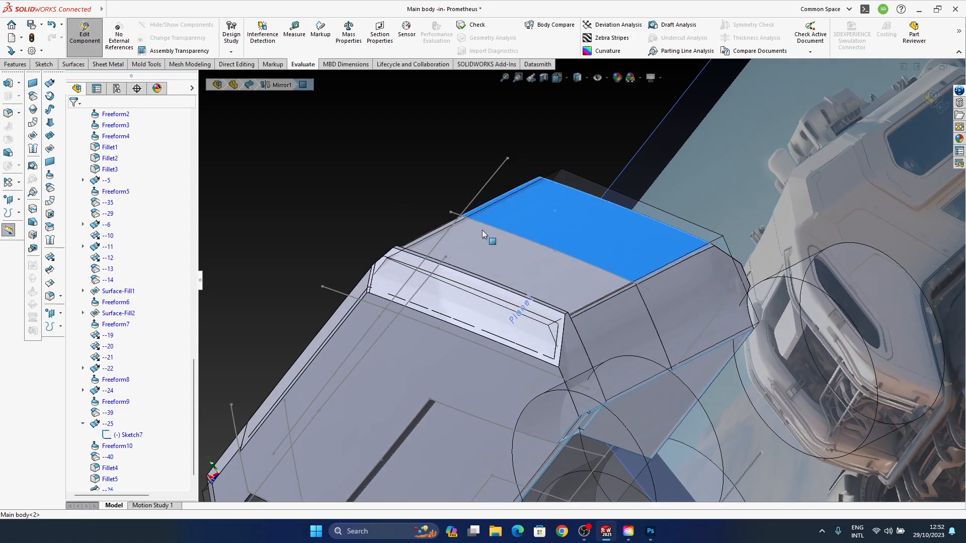
pyautogui.click(576, 112)
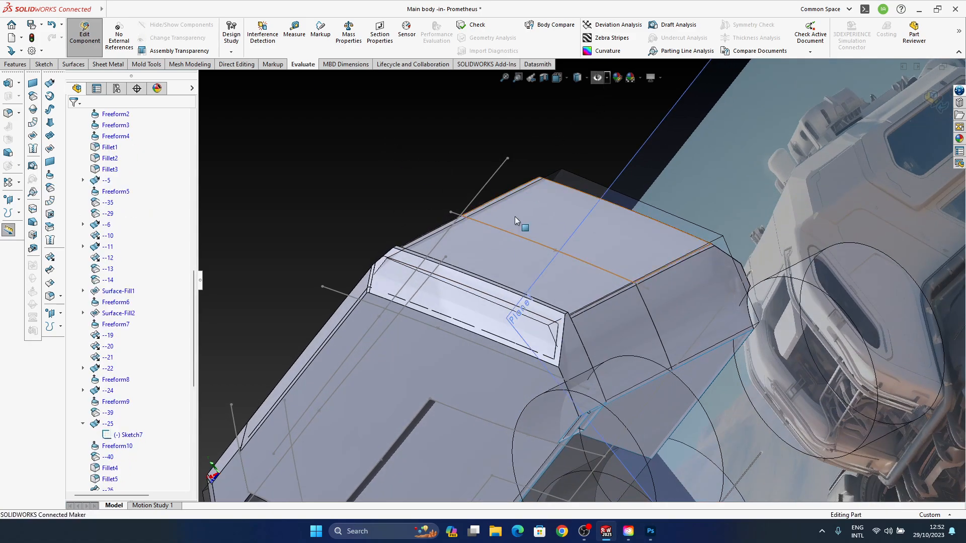
pyautogui.click(523, 231)
pyautogui.click(439, 177)
pyautogui.moveTo(554, 234)
pyautogui.mouseDown(button='middle')
pyautogui.moveTo(614, 230)
pyautogui.moveTo(511, 278)
pyautogui.moveTo(563, 278)
pyautogui.moveTo(654, 339)
pyautogui.moveTo(549, 246)
pyautogui.moveTo(654, 325)
pyautogui.moveTo(555, 356)
pyautogui.moveTo(505, 321)
pyautogui.moveTo(529, 296)
pyautogui.moveTo(535, 255)
pyautogui.moveTo(520, 250)
pyautogui.moveTo(572, 312)
pyautogui.moveTo(638, 308)
pyautogui.moveTo(582, 307)
pyautogui.moveTo(517, 341)
pyautogui.moveTo(619, 233)
pyautogui.moveTo(607, 180)
pyautogui.mouseUp(button='middle')
pyautogui.click(578, 105)
pyautogui.moveTo(599, 286)
pyautogui.mouseDown(button='middle')
pyautogui.moveTo(582, 423)
pyautogui.moveTo(599, 310)
pyautogui.moveTo(627, 380)
pyautogui.moveTo(625, 437)
pyautogui.moveTo(600, 342)
pyautogui.moveTo(581, 369)
pyautogui.moveTo(614, 328)
pyautogui.moveTo(695, 267)
pyautogui.moveTo(621, 279)
pyautogui.moveTo(614, 287)
pyautogui.moveTo(629, 297)
pyautogui.moveTo(496, 248)
pyautogui.moveTo(574, 329)
pyautogui.moveTo(518, 295)
pyautogui.moveTo(519, 309)
pyautogui.moveTo(595, 328)
pyautogui.moveTo(672, 296)
pyautogui.mouseUp(button='middle')
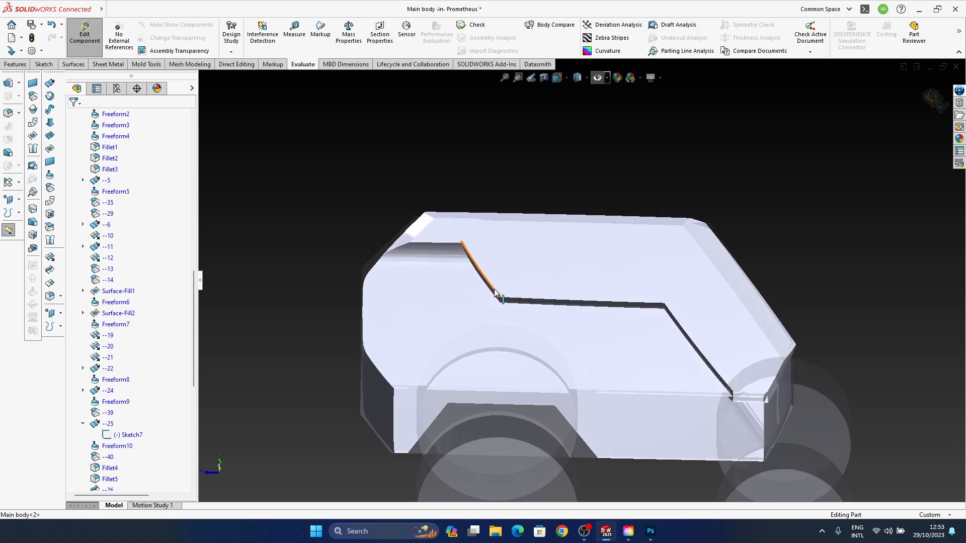
# Select the short edge of surface --36 at the front window corner and switch the display to shaded with edges
pyautogui.scroll(-10, 466, 301)
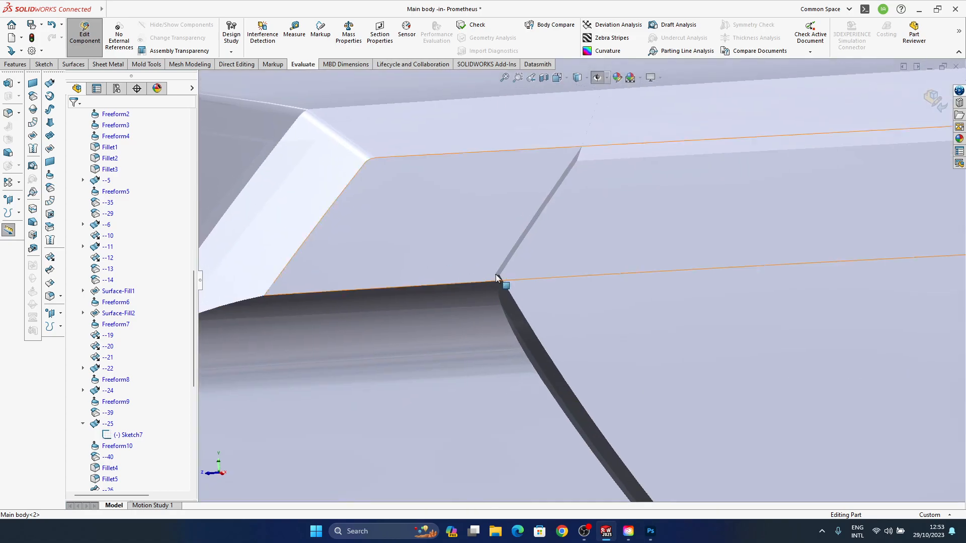
pyautogui.click(494, 284)
pyautogui.moveTo(495, 278); pyautogui.dragTo(630, 282, button='middle')
pyautogui.scroll(2, 633, 289)
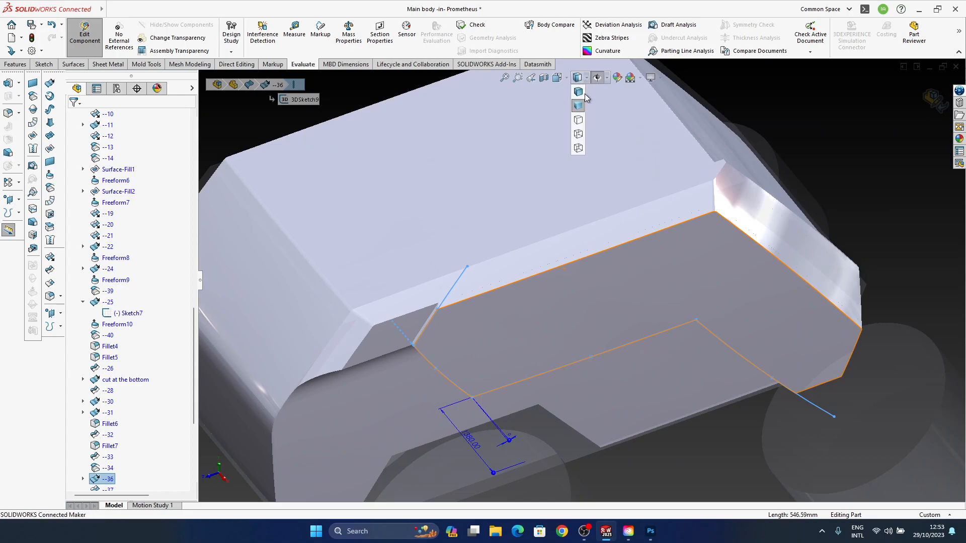
pyautogui.click(578, 92)
# Examine the main body's roof, side cut-outs, underside and corner surfaces from several angles
pyautogui.scroll(2, 528, 341)
pyautogui.moveTo(594, 339)
pyautogui.mouseDown(button='middle')
pyautogui.moveTo(588, 356)
pyautogui.moveTo(597, 322)
pyautogui.mouseUp(button='middle')
pyautogui.moveTo(542, 309); pyautogui.dragTo(568, 282, button='middle')
pyautogui.keyDown('ctrl'); pyautogui.moveTo(628, 258); pyautogui.dragTo(643, 285, button='middle'); pyautogui.keyUp('ctrl')
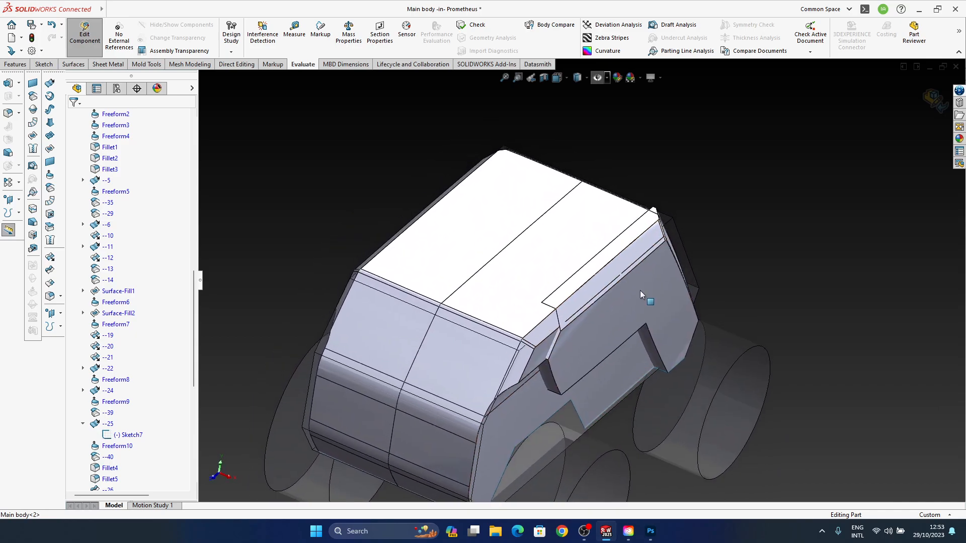
pyautogui.moveTo(683, 324); pyautogui.dragTo(555, 211, button='middle')
pyautogui.keyDown('ctrl'); pyautogui.moveTo(617, 286); pyautogui.dragTo(624, 285, button='middle'); pyautogui.keyUp('ctrl')
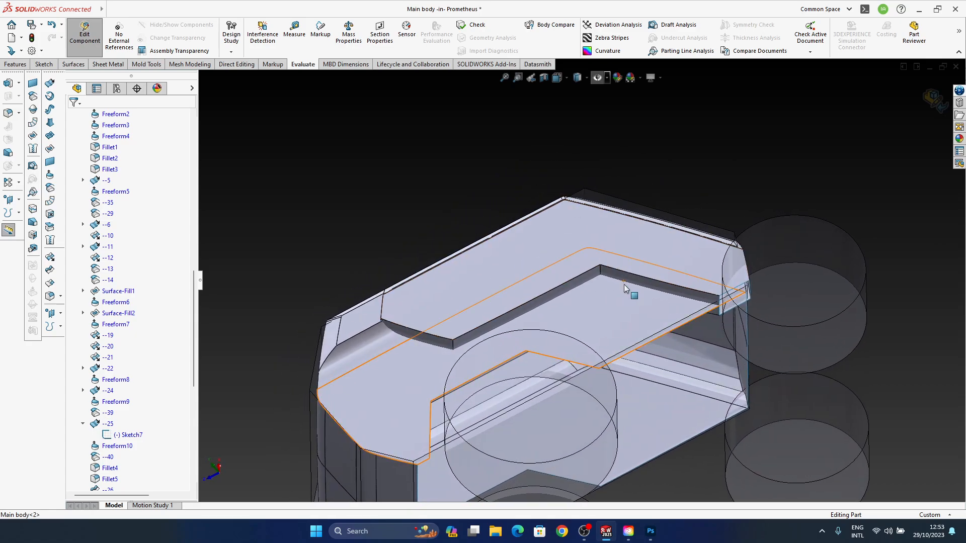
pyautogui.moveTo(572, 299); pyautogui.dragTo(379, 276, button='middle')
pyautogui.moveTo(476, 289); pyautogui.dragTo(592, 283, button='middle')
pyautogui.scroll(5, 578, 284)
pyautogui.scroll(-5, 592, 282)
pyautogui.moveTo(551, 331)
pyautogui.mouseDown(button='middle')
pyautogui.moveTo(559, 297)
pyautogui.moveTo(502, 224)
pyautogui.moveTo(597, 328)
pyautogui.moveTo(608, 265)
pyautogui.moveTo(621, 270)
pyautogui.moveTo(619, 345)
pyautogui.moveTo(572, 277)
pyautogui.moveTo(603, 239)
pyautogui.moveTo(586, 369)
pyautogui.moveTo(611, 311)
pyautogui.moveTo(726, 300)
pyautogui.moveTo(631, 334)
pyautogui.moveTo(595, 305)
pyautogui.moveTo(690, 326)
pyautogui.moveTo(674, 357)
pyautogui.moveTo(593, 334)
pyautogui.moveTo(611, 340)
pyautogui.moveTo(593, 382)
pyautogui.moveTo(641, 294)
pyautogui.moveTo(652, 360)
pyautogui.moveTo(572, 362)
pyautogui.moveTo(604, 342)
pyautogui.moveTo(603, 322)
pyautogui.mouseUp(button='middle')
pyautogui.scroll(-5, 649, 301)
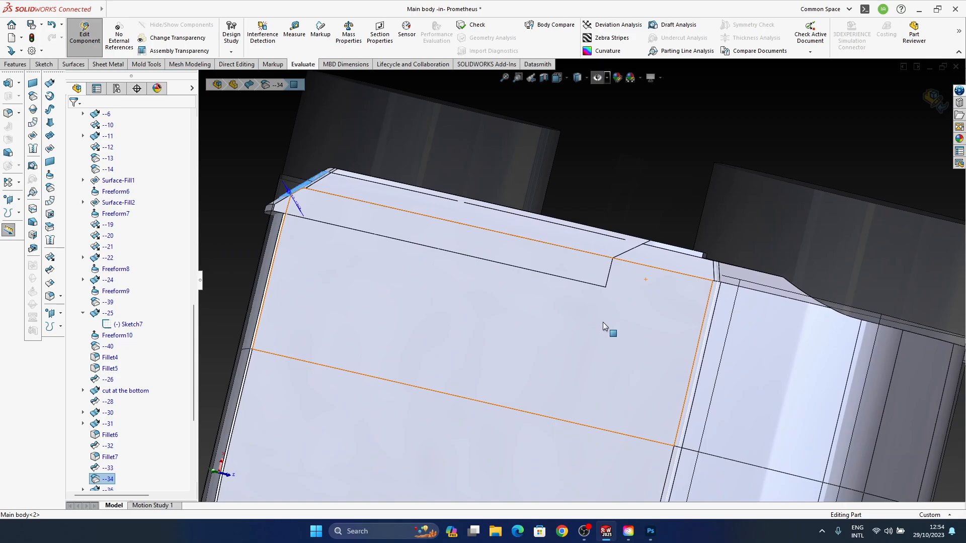
pyautogui.scroll(5, 518, 275)
pyautogui.moveTo(518, 274)
pyautogui.mouseDown(button='middle')
pyautogui.moveTo(534, 296)
pyautogui.moveTo(465, 341)
pyautogui.moveTo(519, 327)
pyautogui.moveTo(511, 272)
pyautogui.moveTo(503, 279)
pyautogui.mouseUp(button='middle')
pyautogui.scroll(-5, 518, 322)
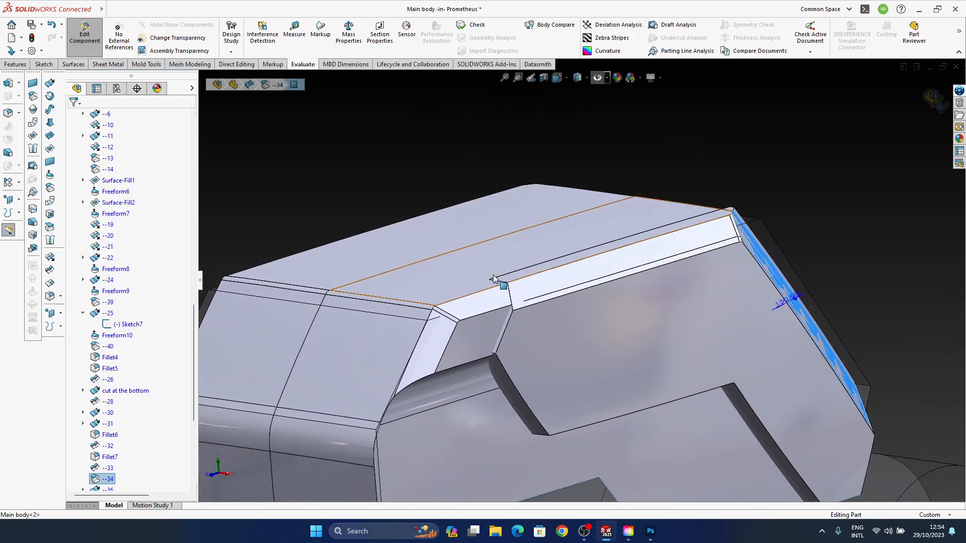
pyautogui.moveTo(505, 410); pyautogui.dragTo(553, 330, button='middle')
pyautogui.moveTo(626, 302); pyautogui.dragTo(594, 327, button='middle')
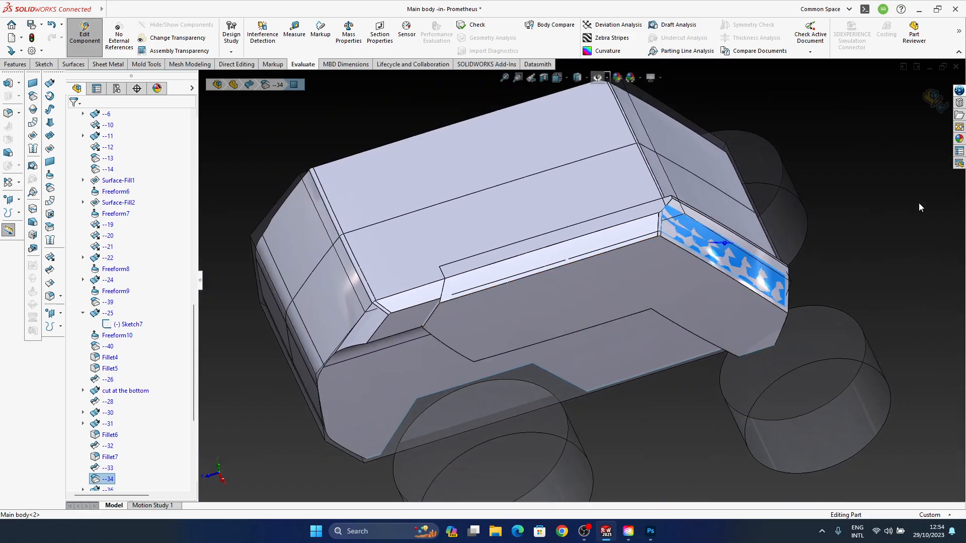
pyautogui.click(919, 203)
pyautogui.keyDown('ctrl'); pyautogui.moveTo(424, 292); pyautogui.dragTo(445, 274, button='middle'); pyautogui.keyUp('ctrl')
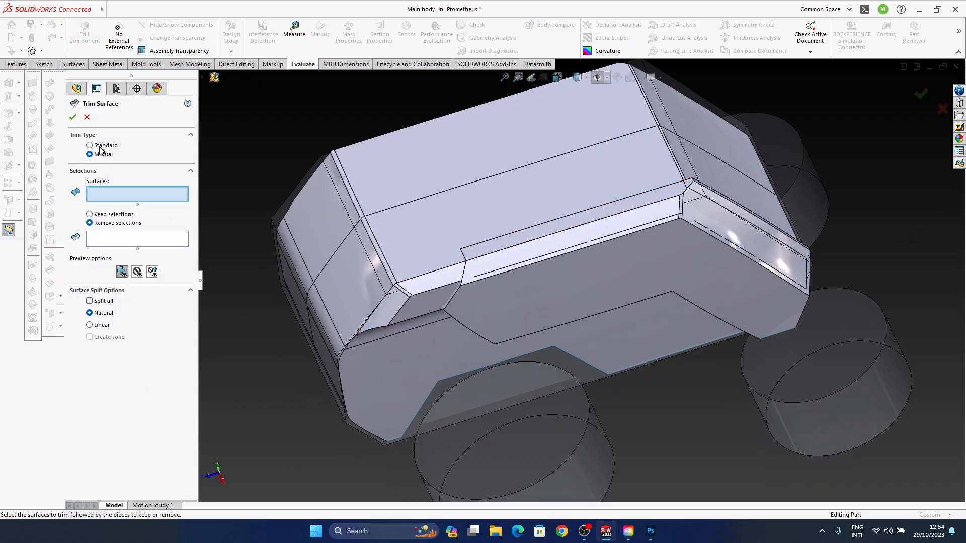
pyautogui.click(89, 145)
pyautogui.click(548, 286)
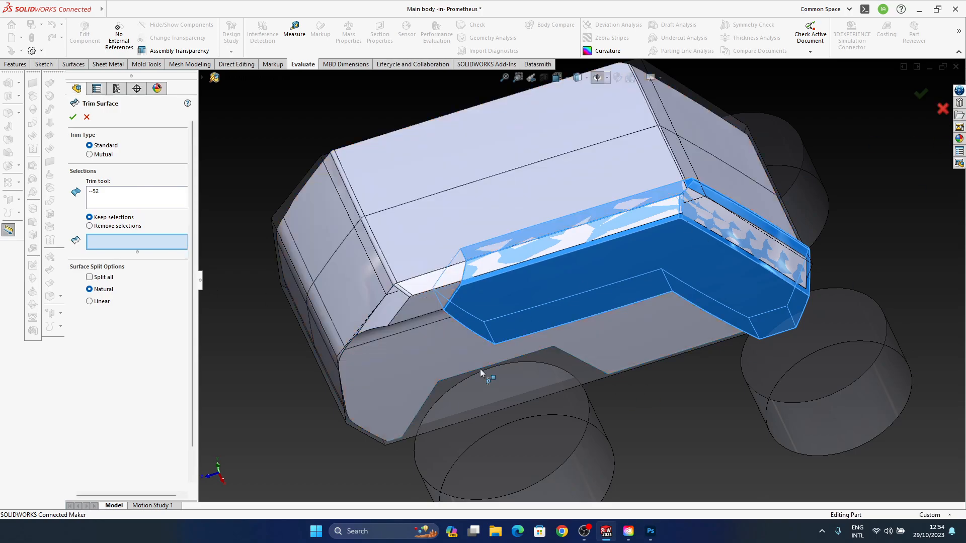
pyautogui.press('Return')
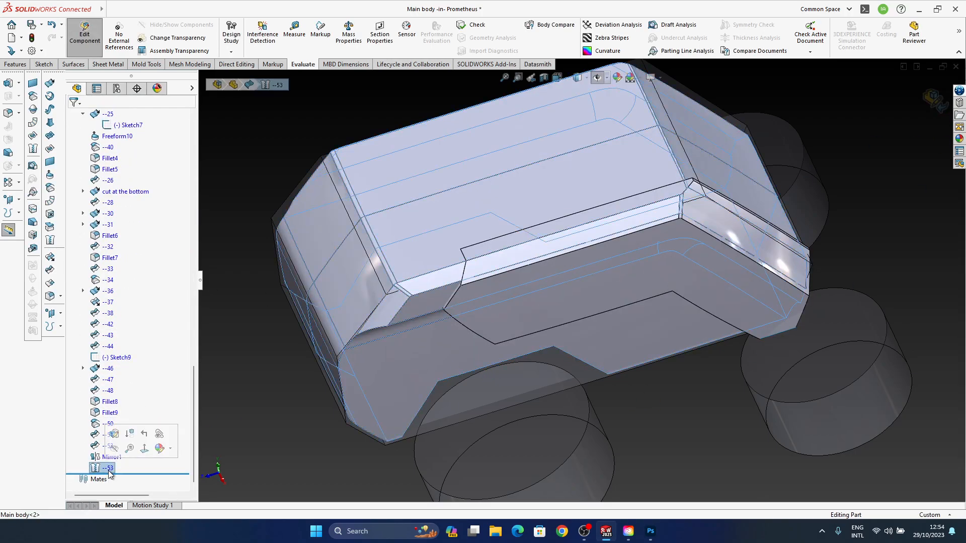
# Delete feature --53 and the Mirror1 feature from the end of the main body's feature tree
pyautogui.press('Delete')
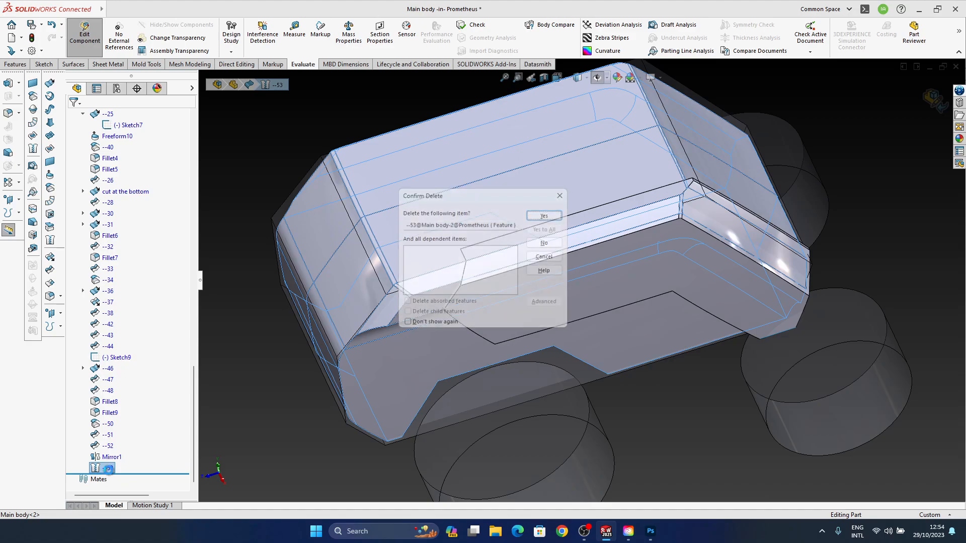
pyautogui.press('Return')
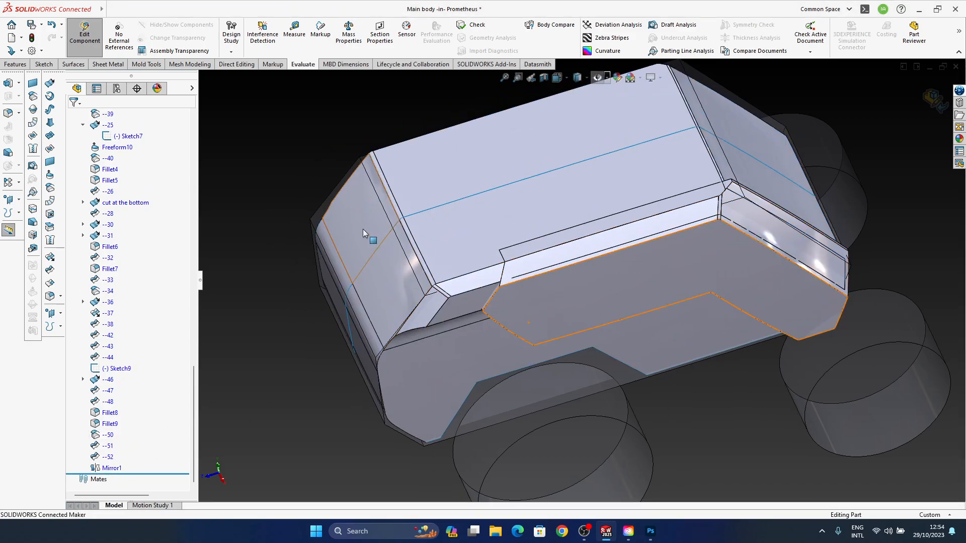
pyautogui.click(113, 469)
pyautogui.press('Delete')
pyautogui.press('Return')
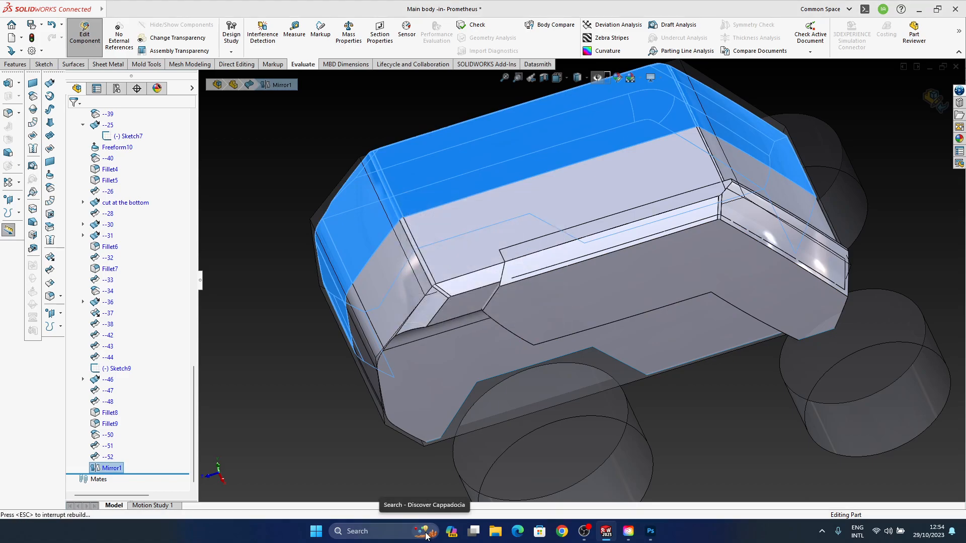
# Trim the main body with a standard surface trim using --52 as the trim tool, keeping piece --51-Trim0
pyautogui.moveTo(615, 364); pyautogui.dragTo(457, 354, button='middle')
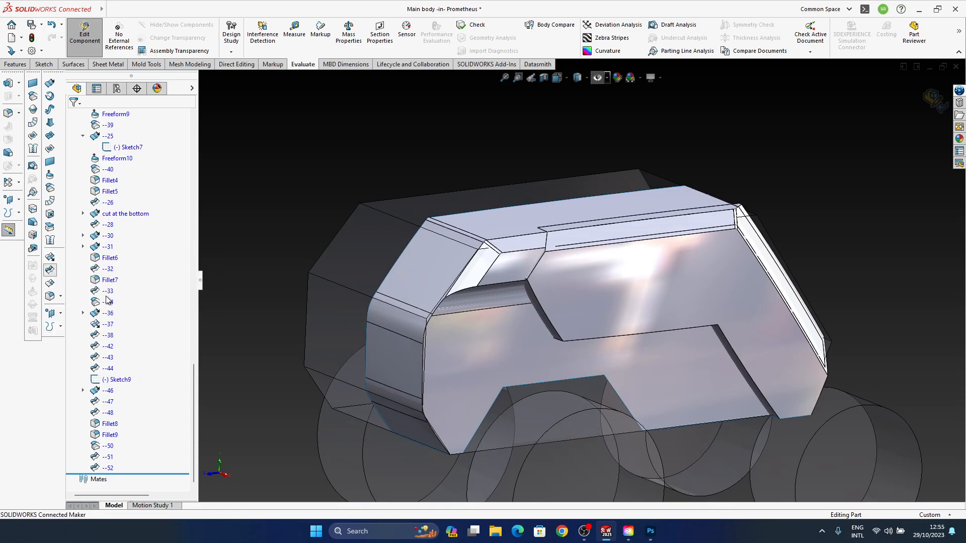
pyautogui.click(51, 270)
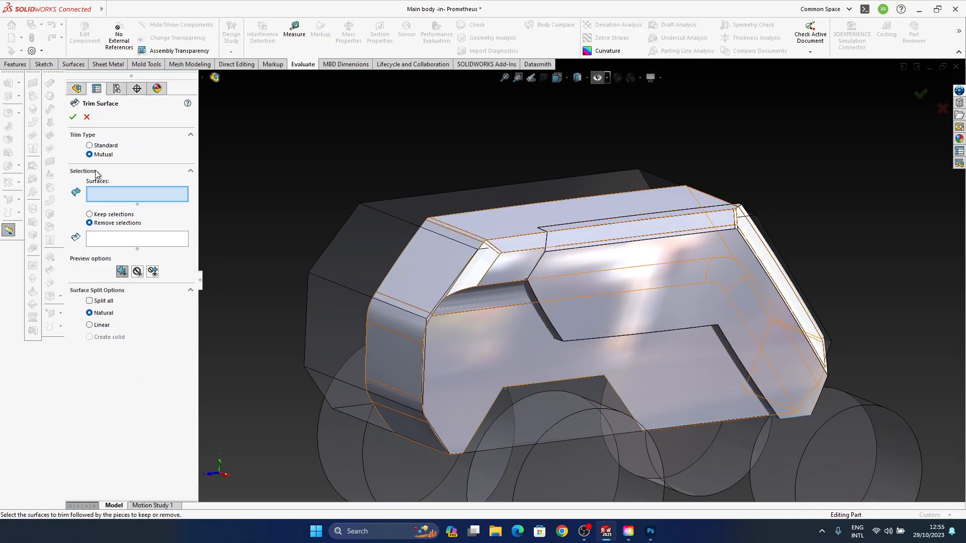
pyautogui.click(95, 145)
pyautogui.click(633, 292)
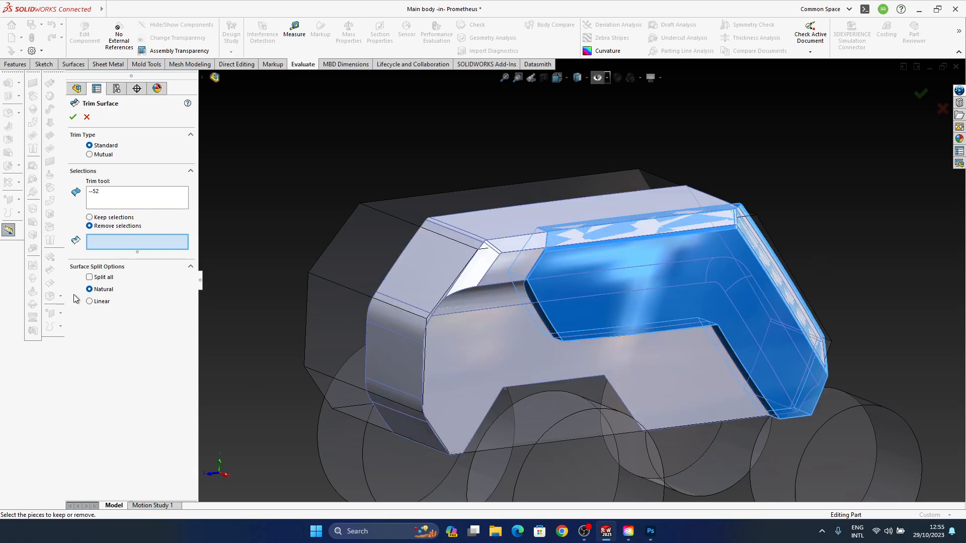
pyautogui.click(514, 355)
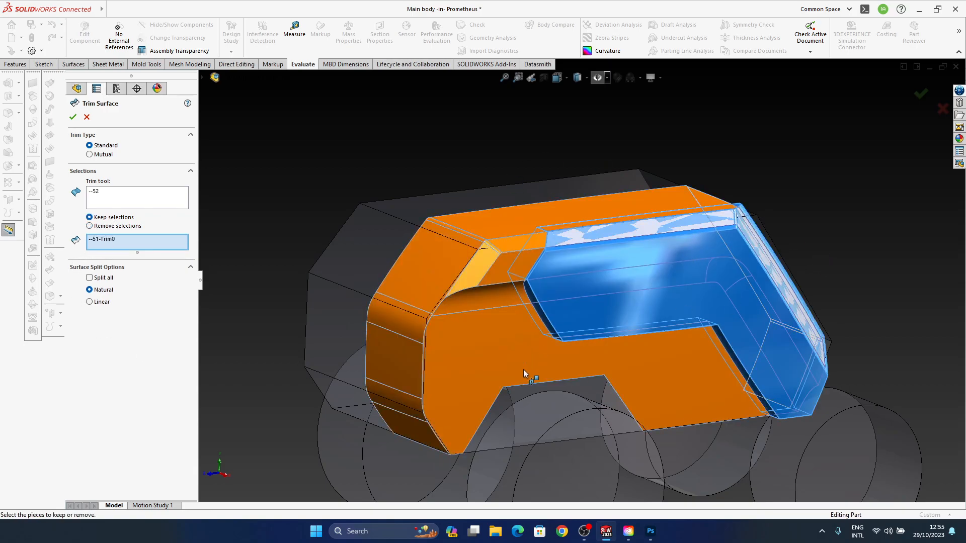
pyautogui.moveTo(515, 357); pyautogui.dragTo(738, 127, button='middle')
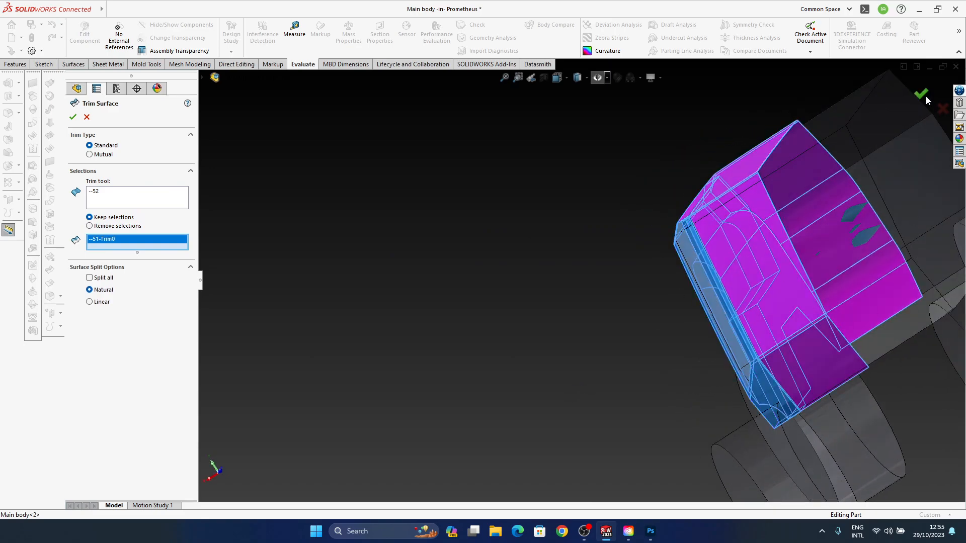
pyautogui.press('Return')
pyautogui.moveTo(729, 281); pyautogui.dragTo(628, 261, button='middle')
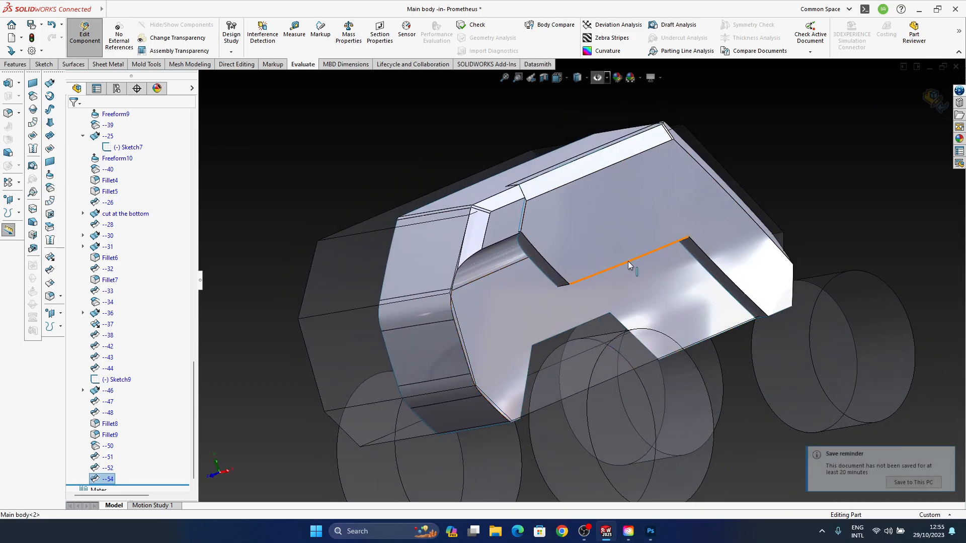
pyautogui.moveTo(608, 185)
pyautogui.mouseDown(button='middle')
pyautogui.moveTo(704, 266)
pyautogui.moveTo(785, 239)
pyautogui.moveTo(633, 210)
pyautogui.moveTo(669, 302)
pyautogui.moveTo(599, 277)
pyautogui.mouseUp(button='middle')
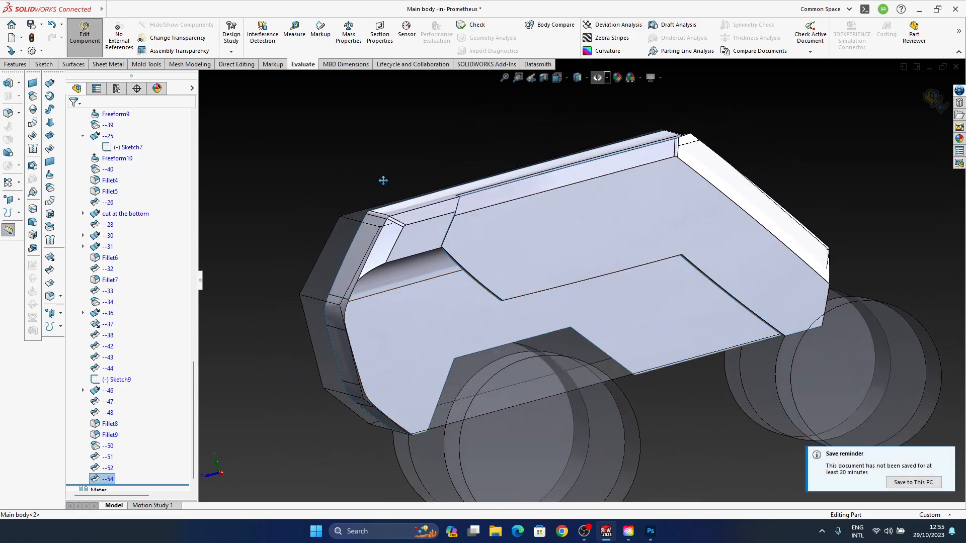
pyautogui.click(50, 271)
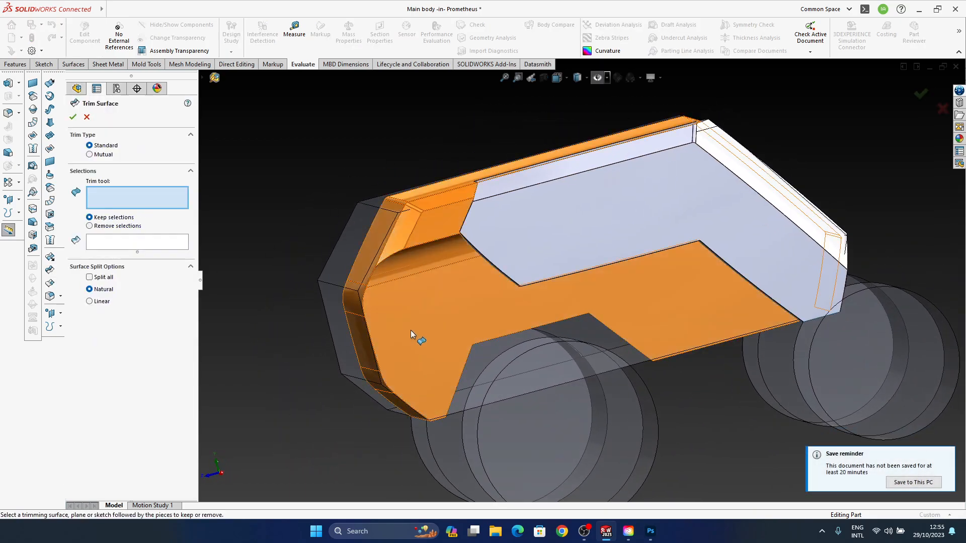
pyautogui.moveTo(592, 188); pyautogui.dragTo(489, 254, button='middle')
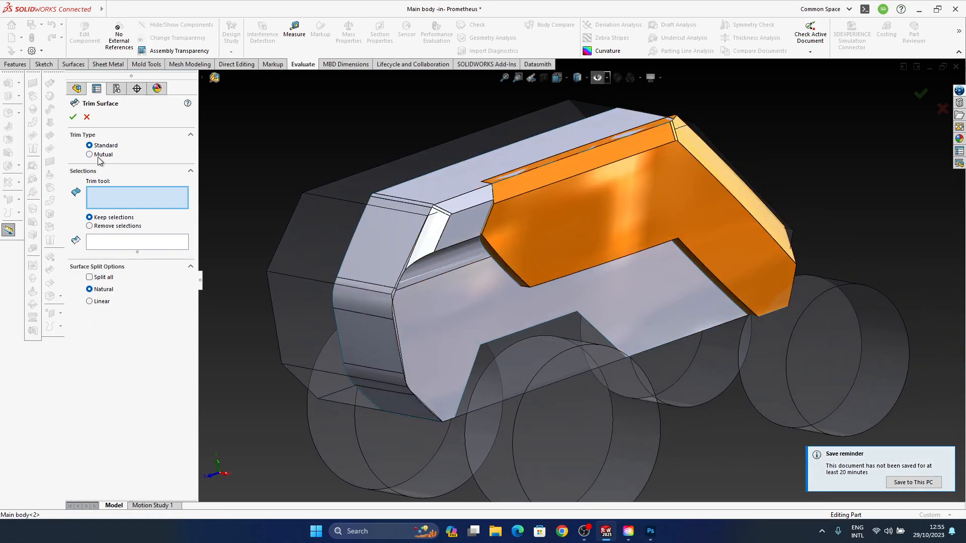
pyautogui.click(90, 155)
pyautogui.keyDown('ctrl'); pyautogui.moveTo(508, 280); pyautogui.dragTo(528, 294, button='middle'); pyautogui.keyUp('ctrl')
pyautogui.moveTo(601, 261); pyautogui.dragTo(650, 275, button='middle')
pyautogui.scroll(-4, 541, 256)
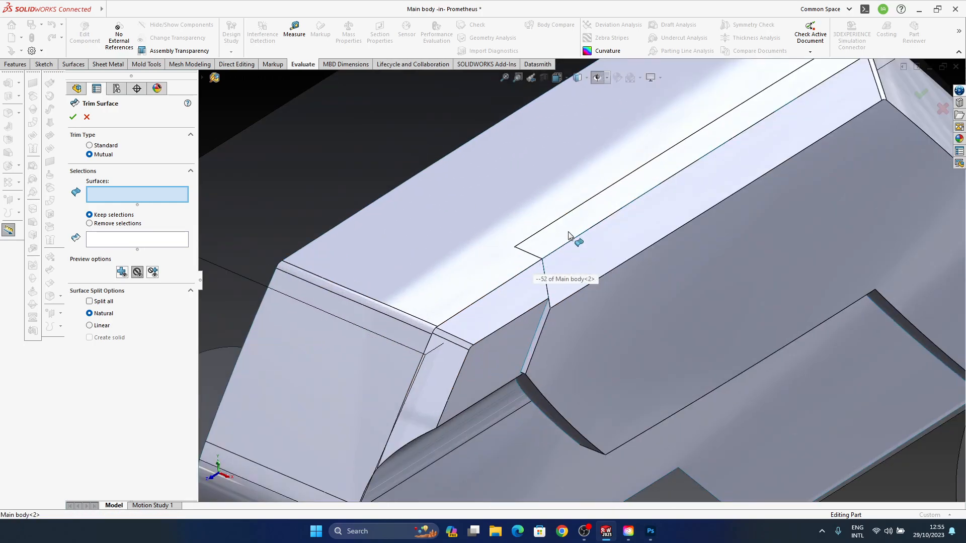
pyautogui.click(86, 117)
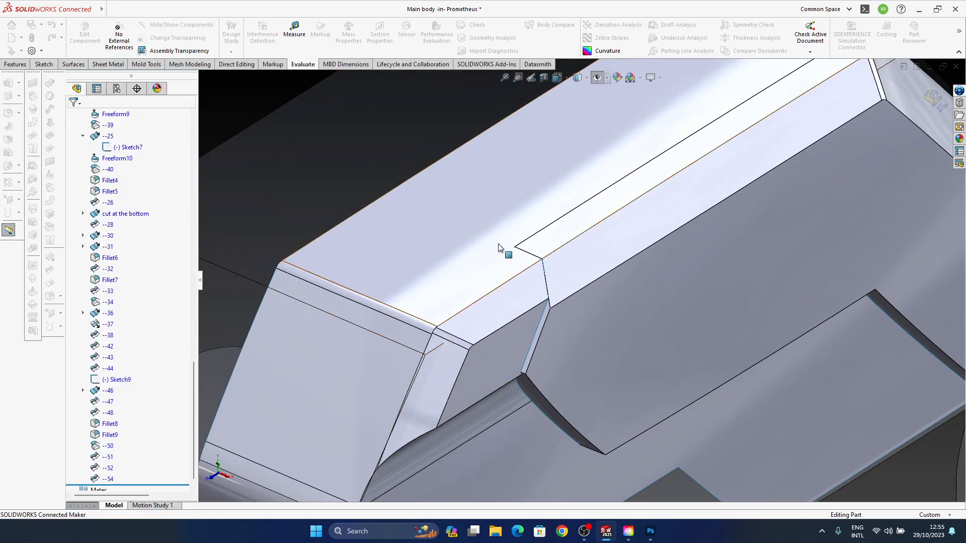
# Examine which features the roof face and the upper side panel face belong to, and check trim feature --54
pyautogui.click(556, 249)
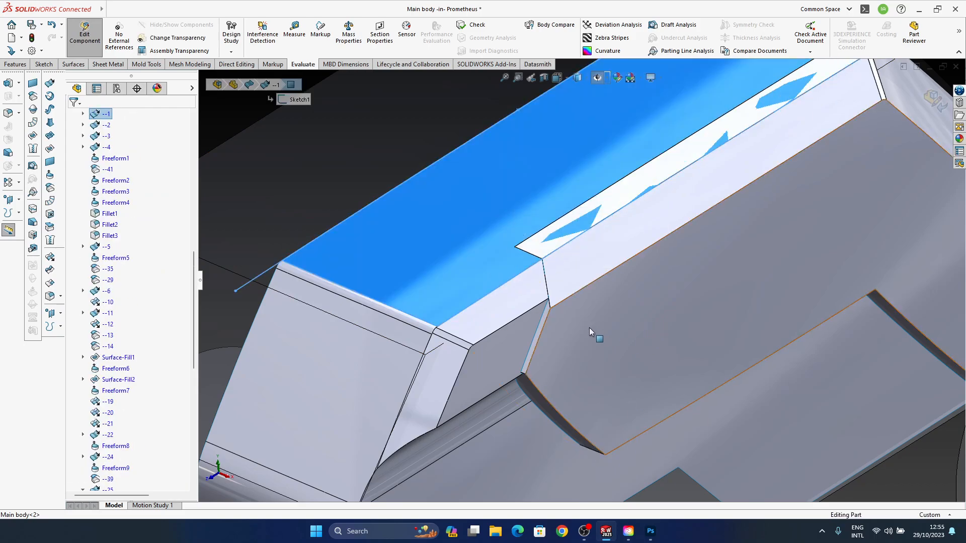
pyautogui.keyDown('ctrl'); pyautogui.moveTo(592, 325); pyautogui.dragTo(563, 302, button='middle'); pyautogui.keyUp('ctrl')
pyautogui.scroll(2, 563, 303)
pyautogui.click(689, 280)
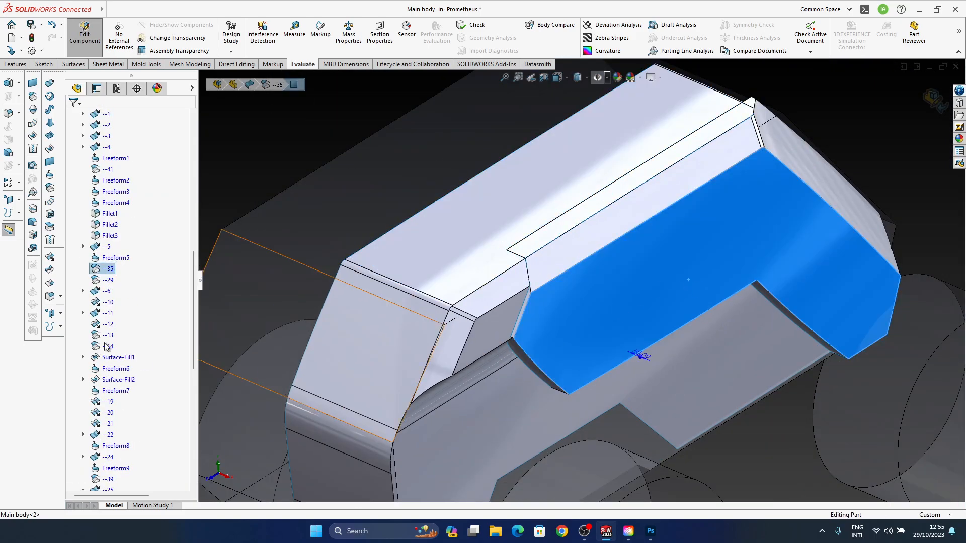
pyautogui.scroll(-10, 121, 352)
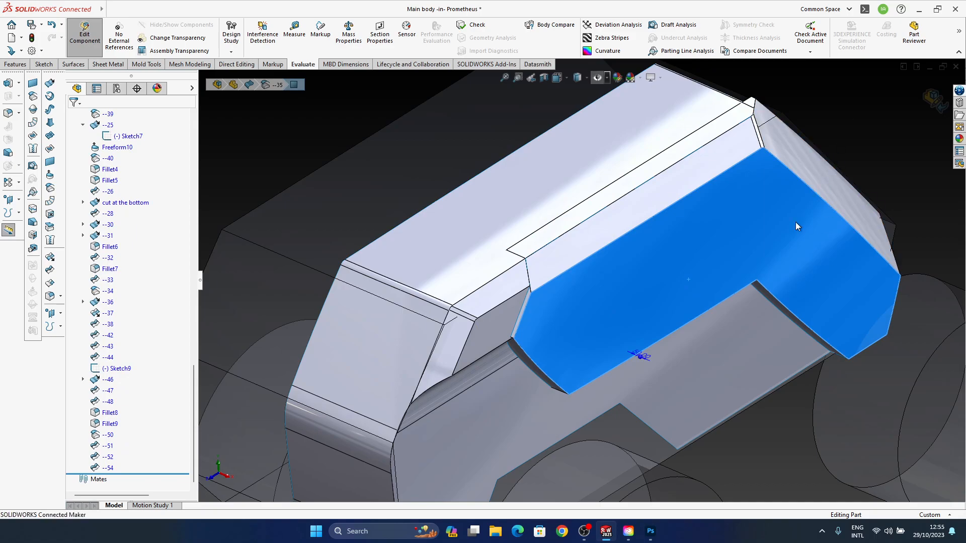
pyautogui.press('Escape')
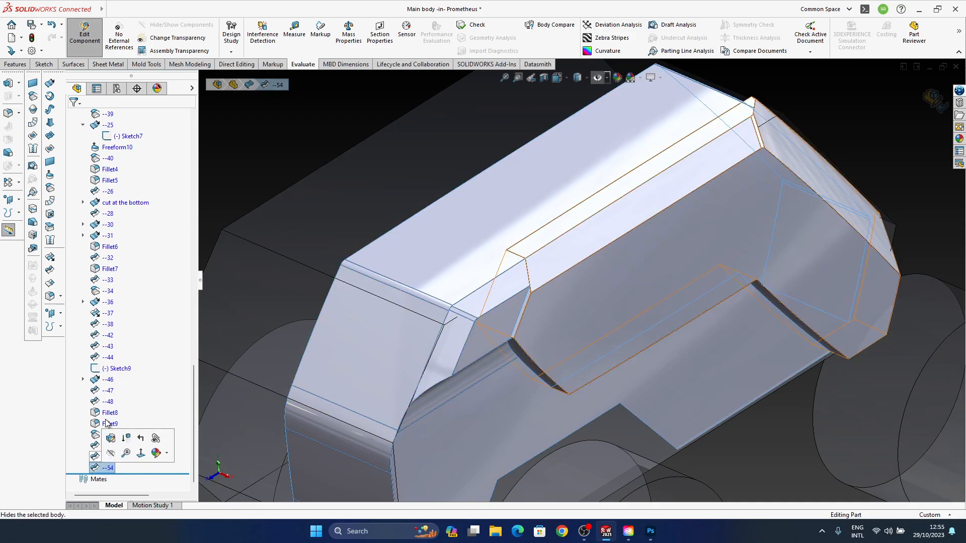
pyautogui.rightClick(108, 470)
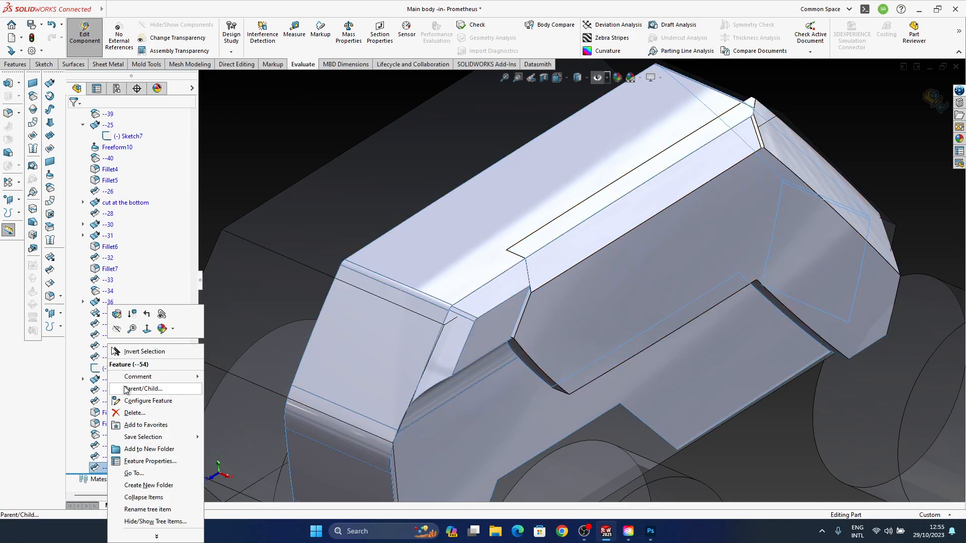
pyautogui.press('Escape')
# Try to hide the upper side panel's surface body through feature --35
pyautogui.click(600, 288)
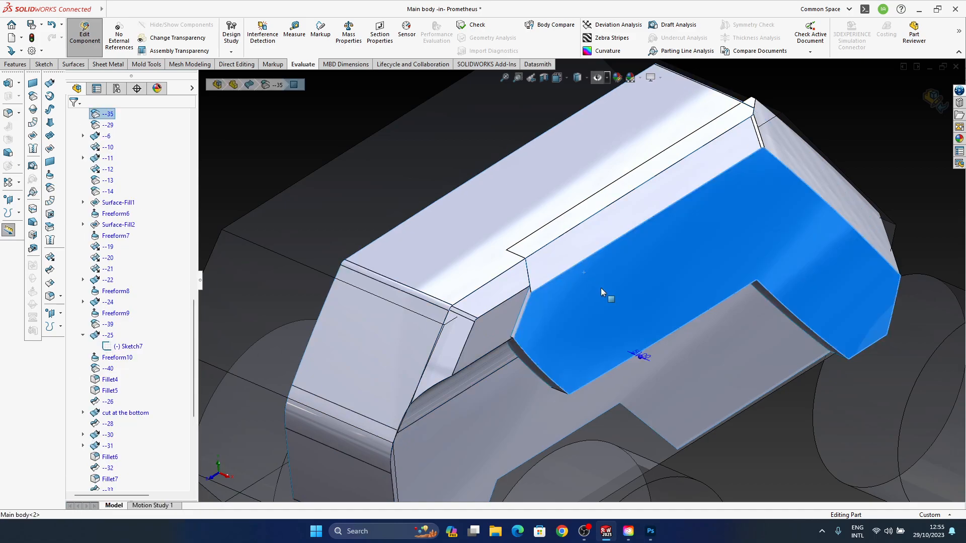
pyautogui.rightClick(601, 288)
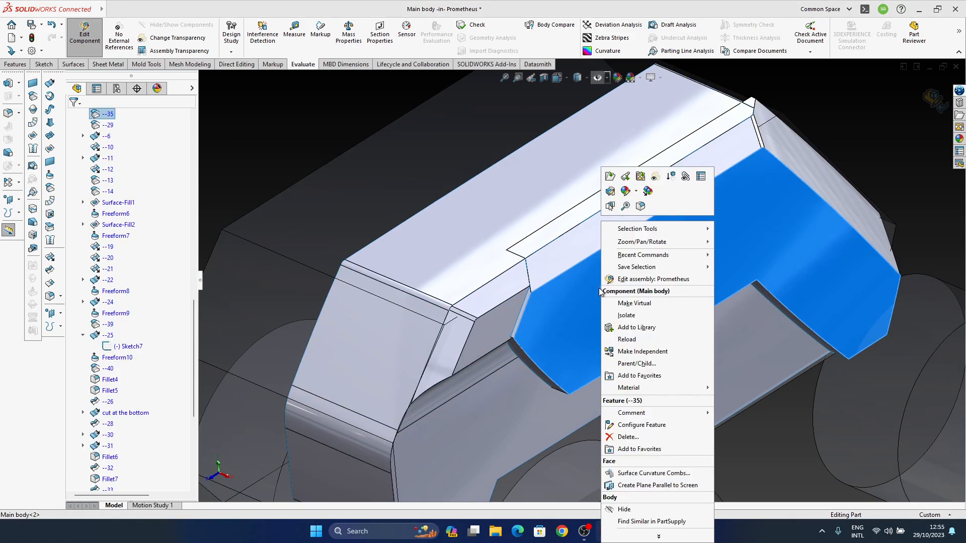
pyautogui.click(245, 170)
pyautogui.rightClick(106, 118)
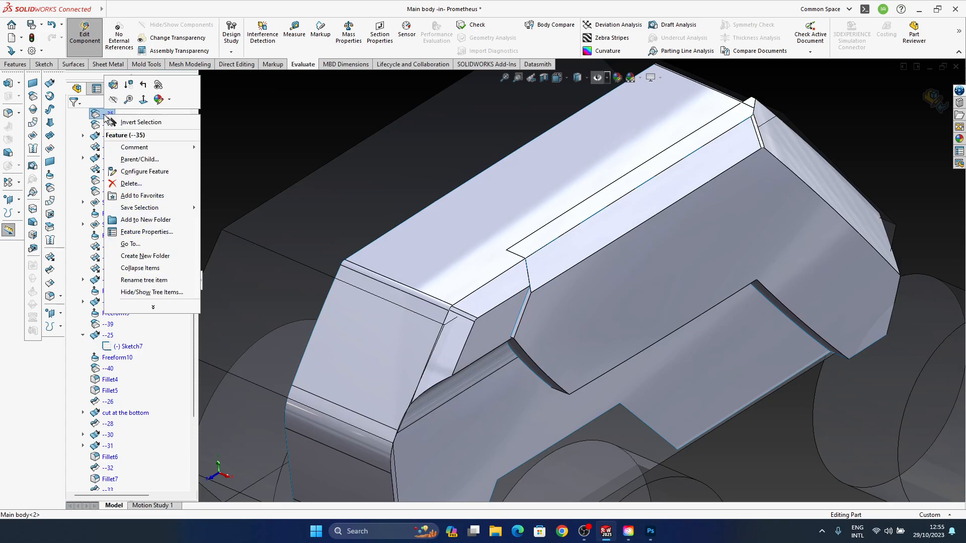
pyautogui.click(351, 120)
pyautogui.click(668, 286)
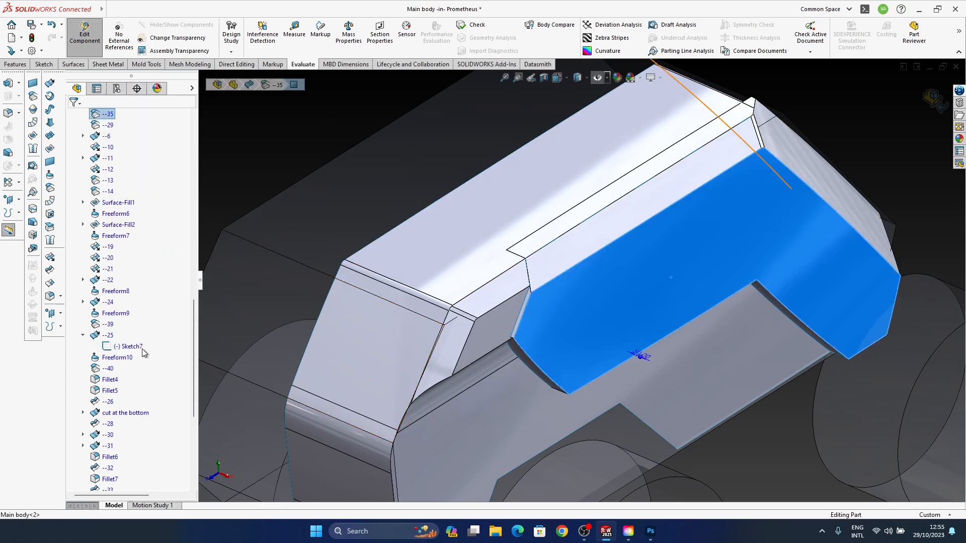
pyautogui.rightClick(106, 118)
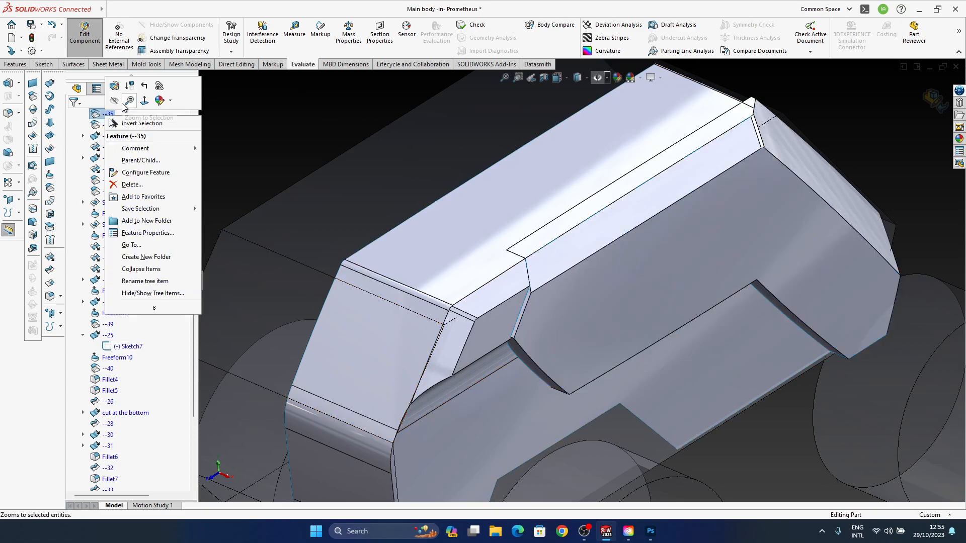
pyautogui.click(116, 102)
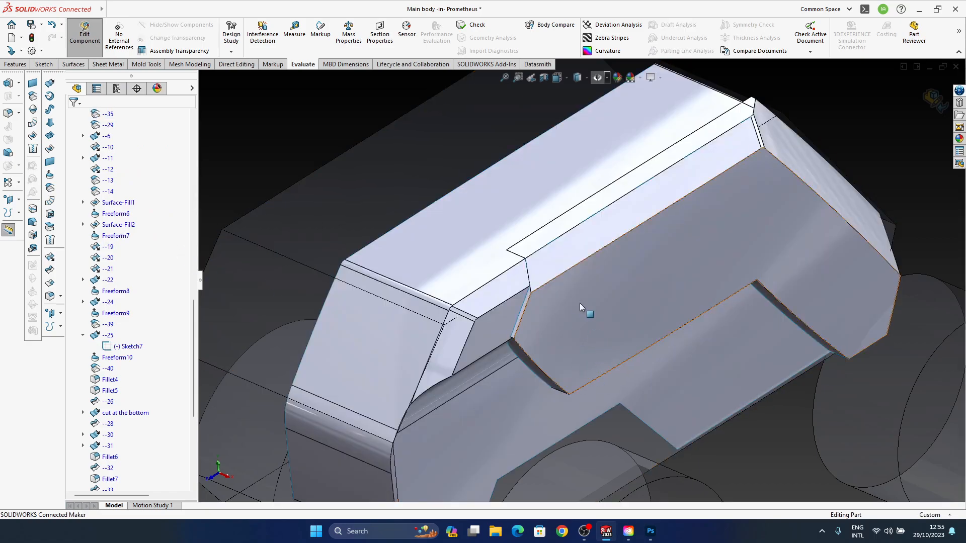
# Examine the narrow strip of surface --41 along the roof edge and its overlap with the roof at the rear corner
pyautogui.moveTo(544, 292)
pyautogui.mouseDown(button='middle')
pyautogui.moveTo(574, 226)
pyautogui.moveTo(533, 231)
pyautogui.moveTo(578, 209)
pyautogui.moveTo(562, 237)
pyautogui.mouseUp(button='middle')
pyautogui.click(545, 230)
pyautogui.moveTo(591, 282); pyautogui.dragTo(689, 250, button='middle')
pyautogui.keyDown('ctrl'); pyautogui.moveTo(731, 143); pyautogui.dragTo(688, 213, button='middle'); pyautogui.keyUp('ctrl')
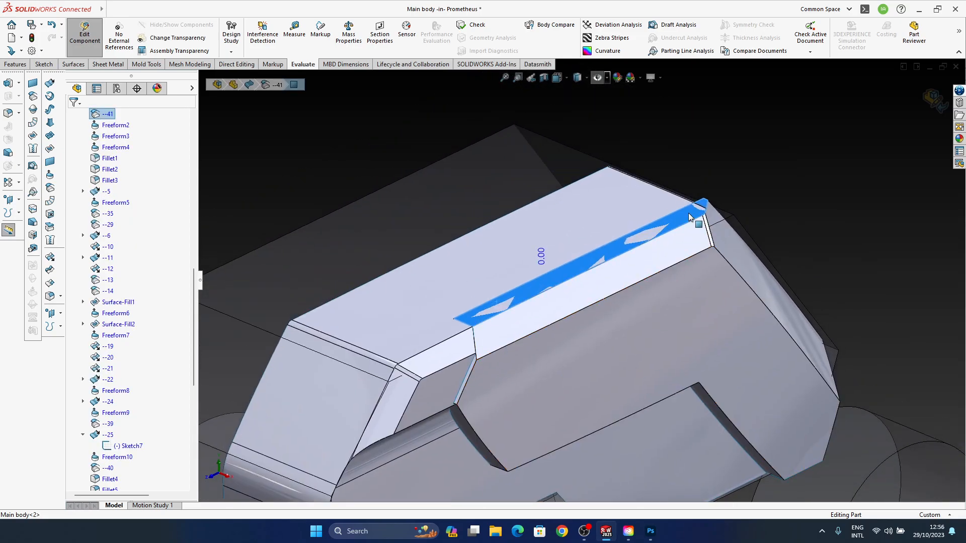
pyautogui.scroll(-6, 720, 250)
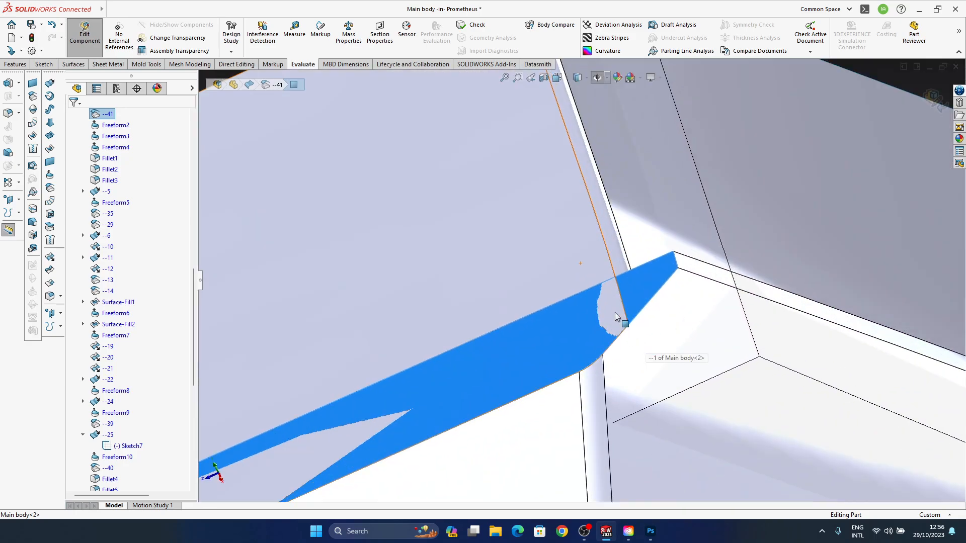
pyautogui.click(615, 277)
pyautogui.click(589, 275)
pyautogui.scroll(5, 595, 345)
# Examine the front end of the roof-edge strip and the adjoining Surface-Fill2 and side panel faces
pyautogui.moveTo(500, 315); pyautogui.dragTo(519, 332, button='middle')
pyautogui.keyDown('ctrl'); pyautogui.moveTo(520, 332); pyautogui.dragTo(547, 300, button='middle'); pyautogui.keyUp('ctrl')
pyautogui.scroll(5, 495, 315)
pyautogui.moveTo(494, 317); pyautogui.dragTo(524, 299, button='middle')
pyautogui.keyDown('ctrl'); pyautogui.moveTo(436, 315); pyautogui.dragTo(468, 322, button='middle'); pyautogui.keyUp('ctrl')
pyautogui.click(459, 341)
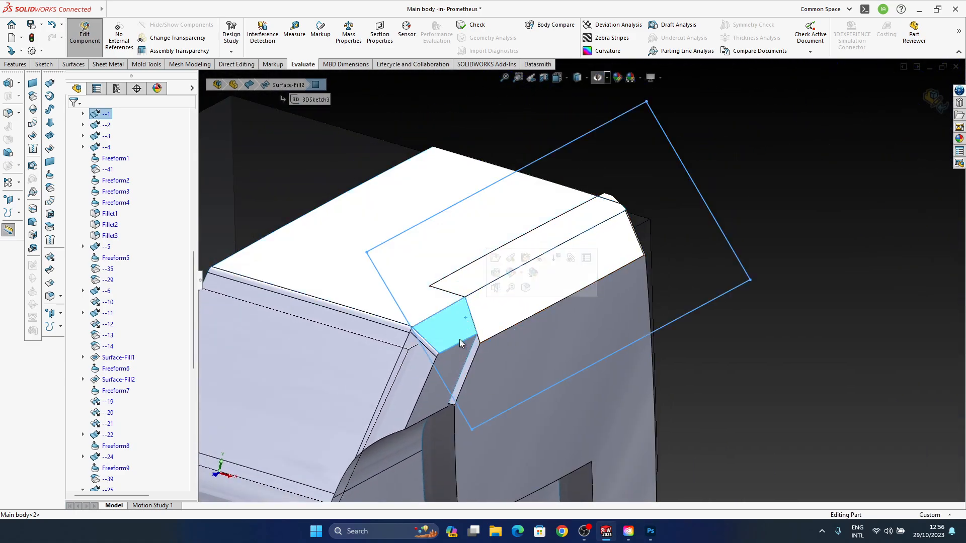
pyautogui.click(481, 314)
pyautogui.click(480, 281)
pyautogui.keyDown('ctrl'); pyautogui.moveTo(611, 315); pyautogui.dragTo(745, 300, button='middle'); pyautogui.keyUp('ctrl')
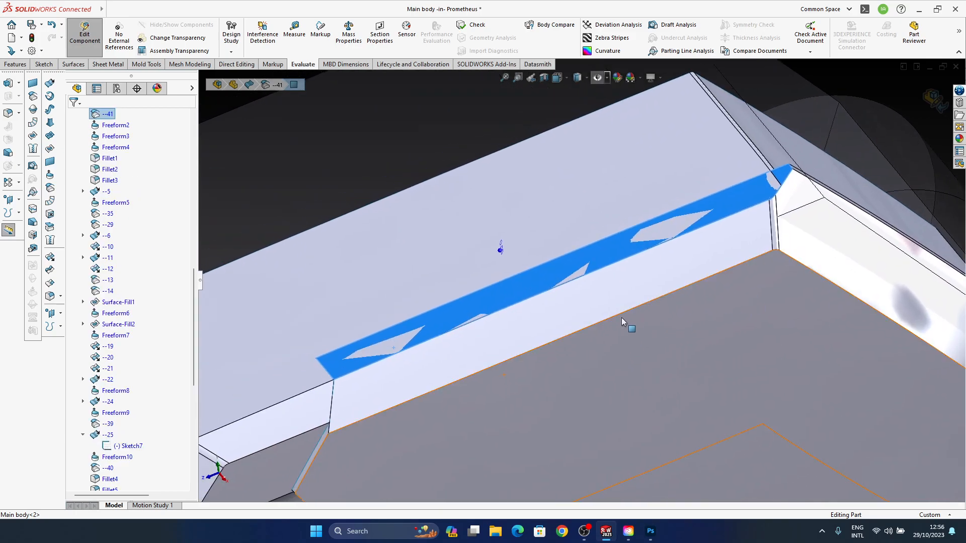
pyautogui.moveTo(624, 323); pyautogui.dragTo(733, 260, button='middle')
pyautogui.scroll(2, 575, 301)
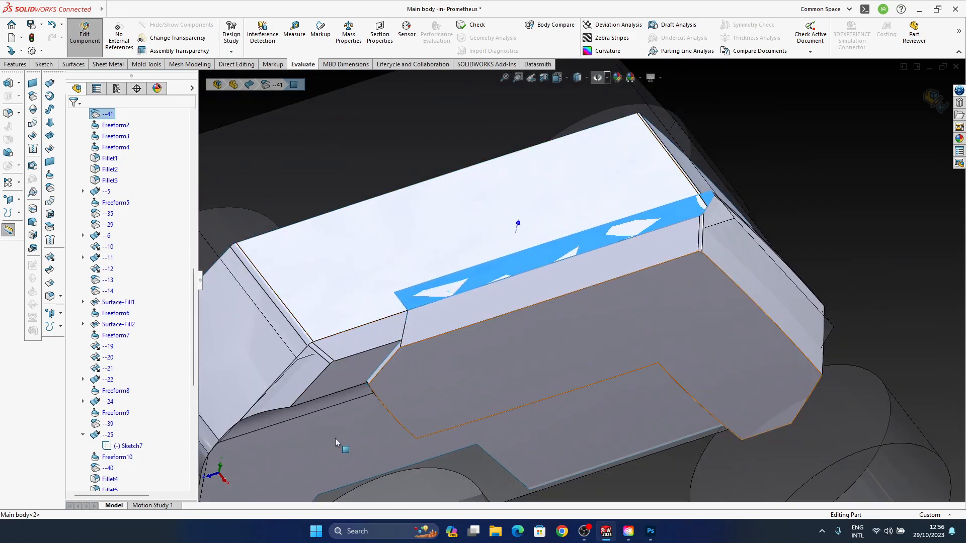
# Edit trim feature --54 to split all pieces and remove selections, choosing piece --51-Trim1 behind the side panel
pyautogui.scroll(-10, 131, 452)
pyautogui.click(110, 468)
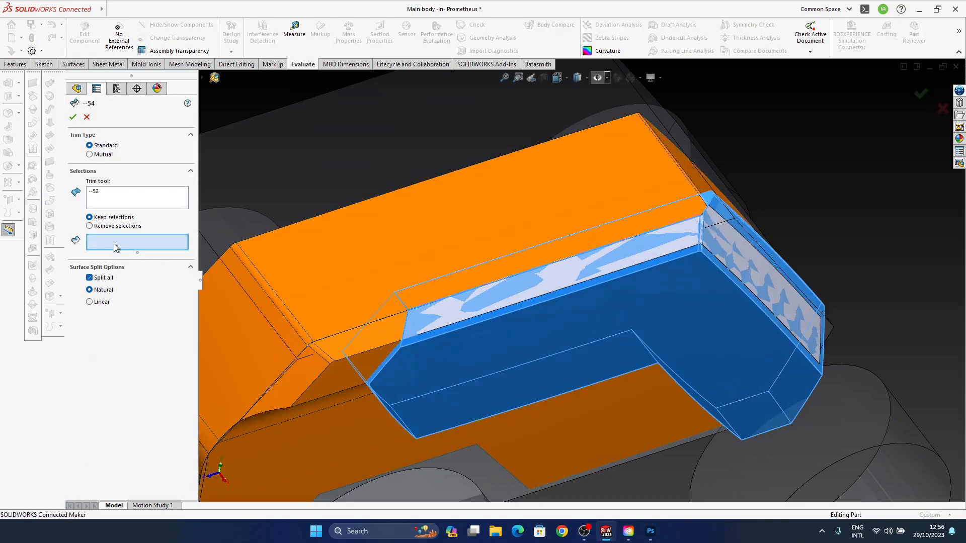
pyautogui.moveTo(425, 298); pyautogui.dragTo(444, 332, button='middle')
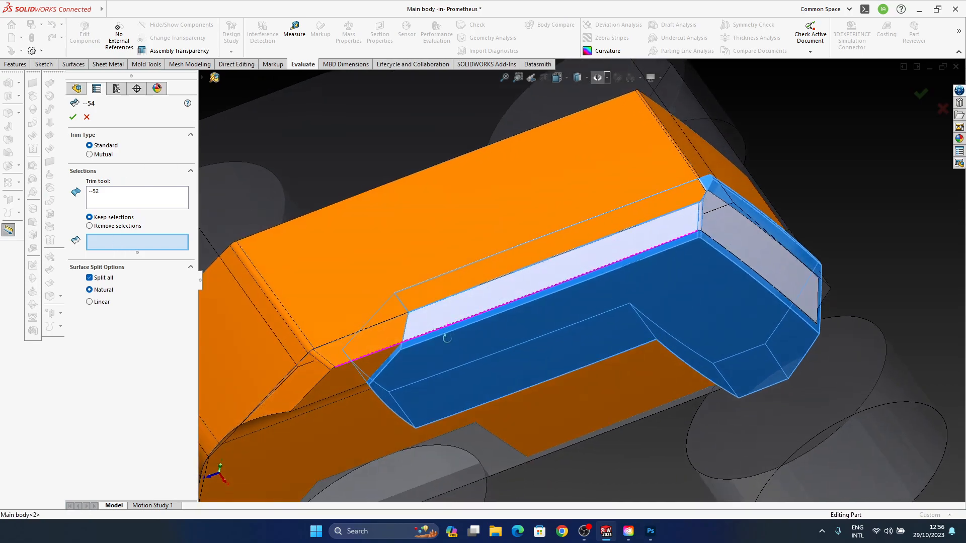
pyautogui.moveTo(391, 376); pyautogui.dragTo(410, 280, button='middle')
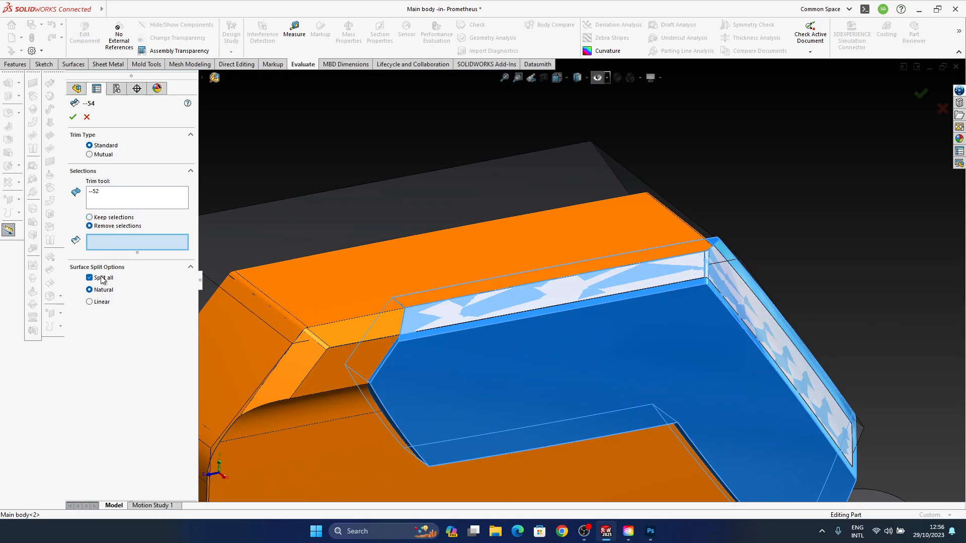
pyautogui.moveTo(463, 328); pyautogui.dragTo(721, 301, button='middle')
pyautogui.moveTo(521, 270); pyautogui.dragTo(371, 367, button='middle')
pyautogui.scroll(3, 477, 344)
pyautogui.click(379, 363)
# Inspect the trim preview along the side panel and at the rear corner, and apply the edited trim --54
pyautogui.moveTo(415, 373); pyautogui.dragTo(535, 245, button='middle')
pyautogui.moveTo(575, 309); pyautogui.dragTo(512, 265, button='middle')
pyautogui.moveTo(542, 336); pyautogui.dragTo(459, 354, button='middle')
pyautogui.moveTo(593, 340); pyautogui.dragTo(599, 336, button='middle')
pyautogui.moveTo(738, 307); pyautogui.dragTo(603, 352, button='middle')
pyautogui.moveTo(566, 285); pyautogui.dragTo(639, 304, button='middle')
pyautogui.moveTo(495, 358); pyautogui.dragTo(646, 337, button='middle')
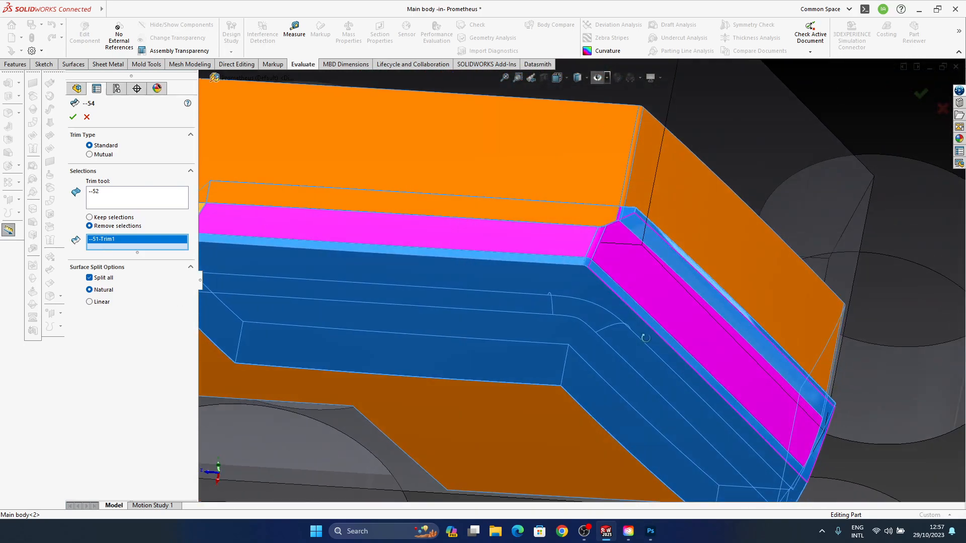
pyautogui.scroll(-5, 583, 303)
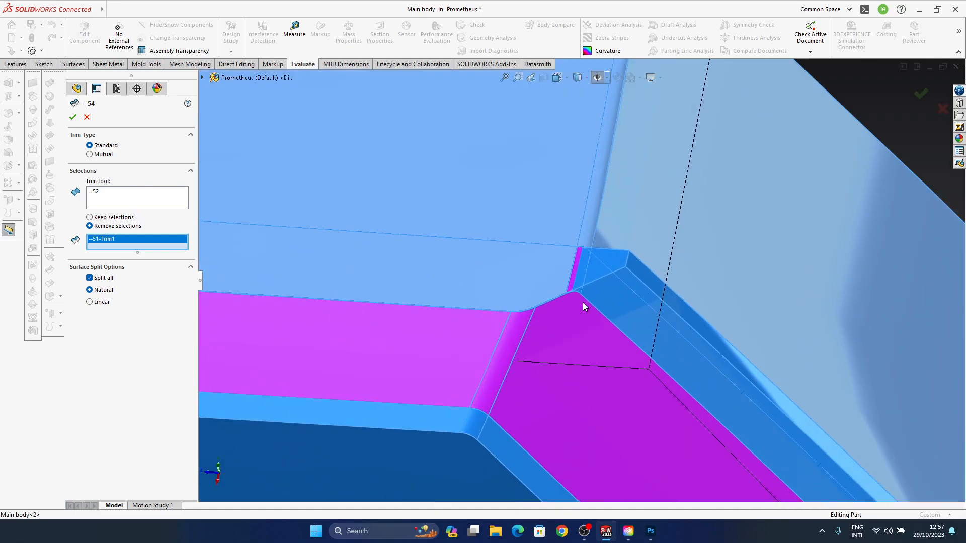
pyautogui.scroll(3, 574, 241)
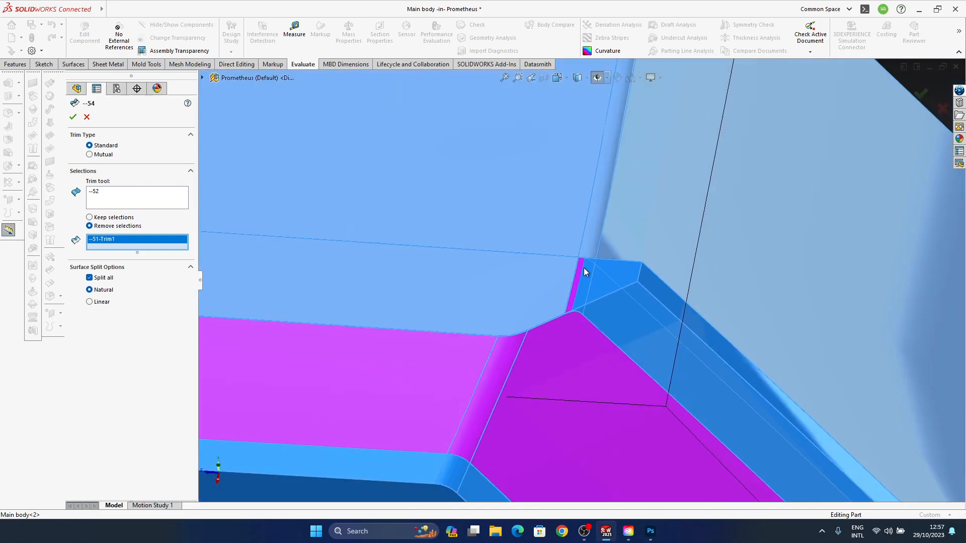
pyautogui.scroll(8, 542, 307)
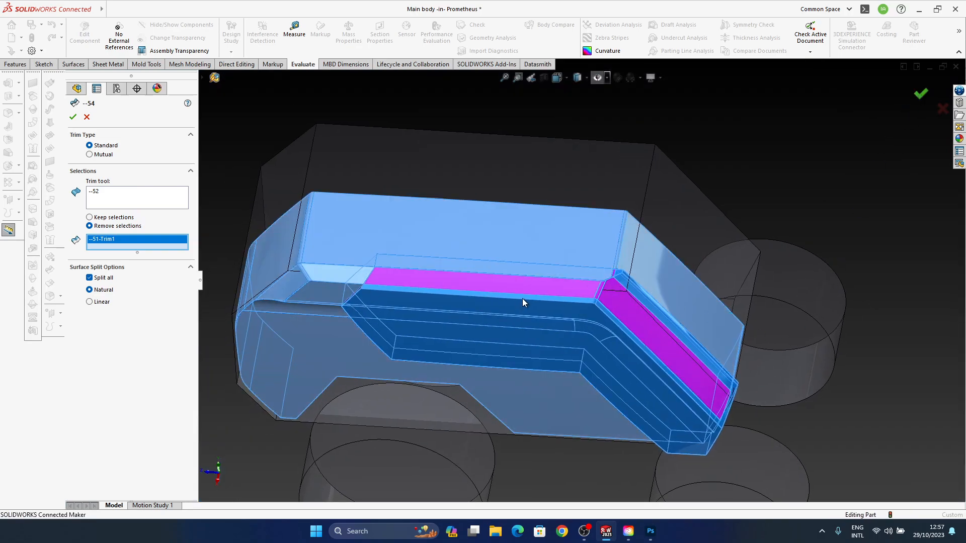
pyautogui.press('Return')
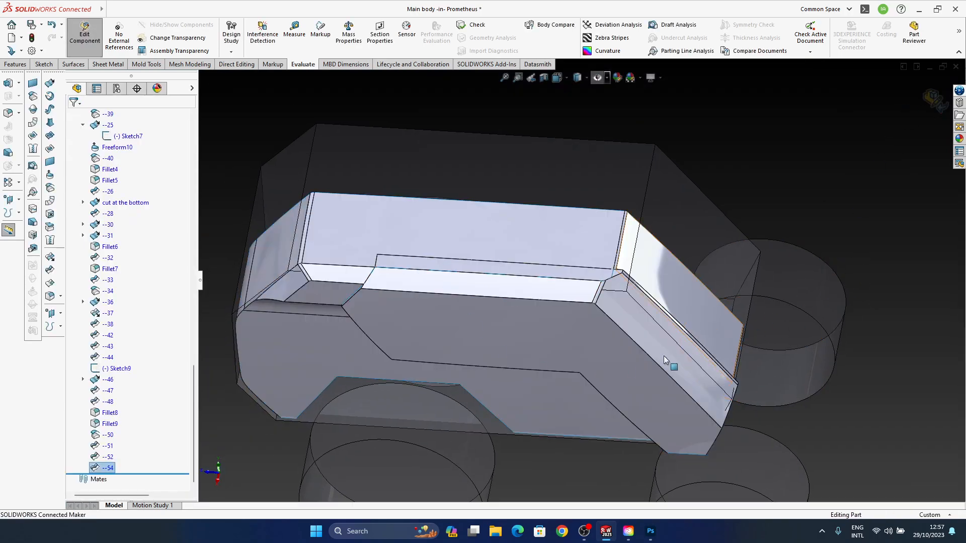
# Examine the trimmed roof-edge strip and its overlap with the roof surface, checking both the rear and front corners
pyautogui.moveTo(688, 361); pyautogui.dragTo(675, 393, button='middle')
pyautogui.press('Escape')
pyautogui.scroll(-5, 547, 308)
pyautogui.scroll(1, 468, 316)
pyautogui.moveTo(644, 339); pyautogui.dragTo(607, 341, button='middle')
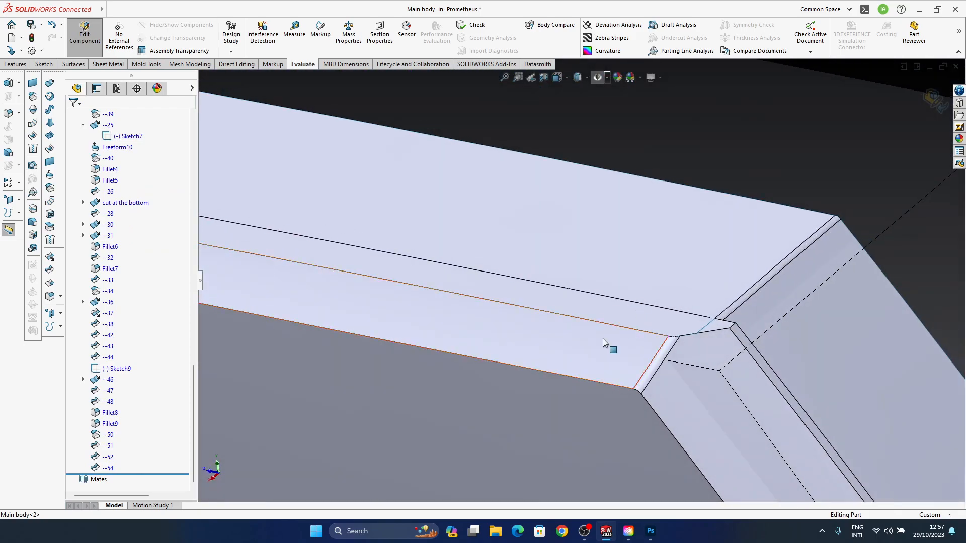
pyautogui.scroll(5, 608, 341)
pyautogui.scroll(-1, 454, 327)
pyautogui.moveTo(455, 327); pyautogui.dragTo(537, 304, button='middle')
pyautogui.keyDown('ctrl'); pyautogui.moveTo(546, 210); pyautogui.dragTo(522, 265, button='middle'); pyautogui.keyUp('ctrl')
pyautogui.moveTo(505, 252); pyautogui.dragTo(507, 329, button='middle')
pyautogui.click(547, 208)
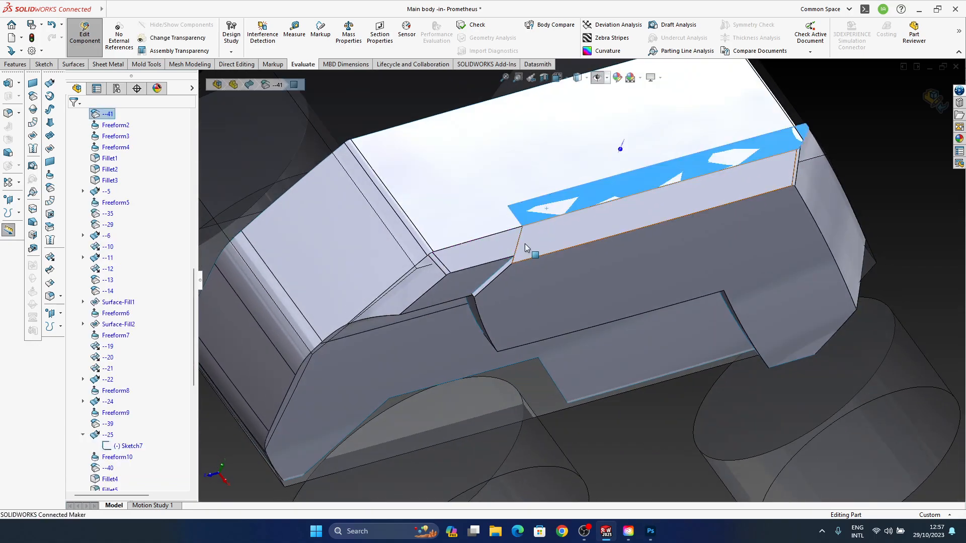
pyautogui.click(498, 229)
pyautogui.keyDown('ctrl'); pyautogui.moveTo(498, 230); pyautogui.dragTo(489, 300, button='middle'); pyautogui.keyUp('ctrl')
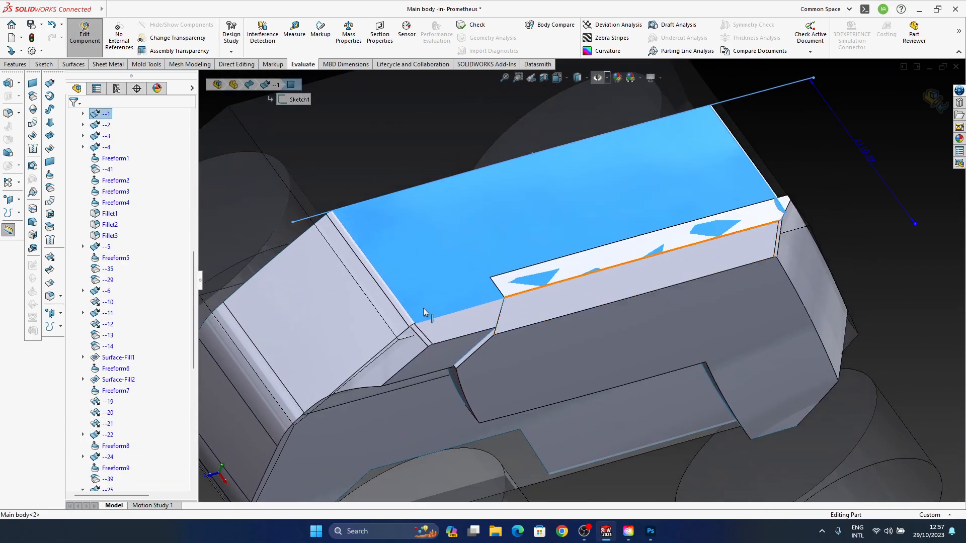
# Delete trim feature --54 from the main body
pyautogui.scroll(-11, 111, 453)
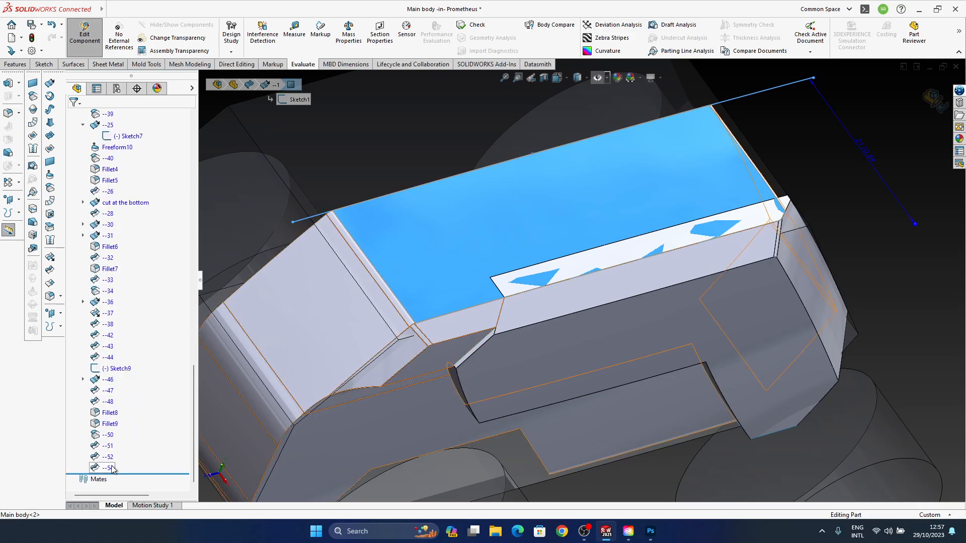
pyautogui.click(108, 468)
pyautogui.press('Delete')
pyautogui.press('Return')
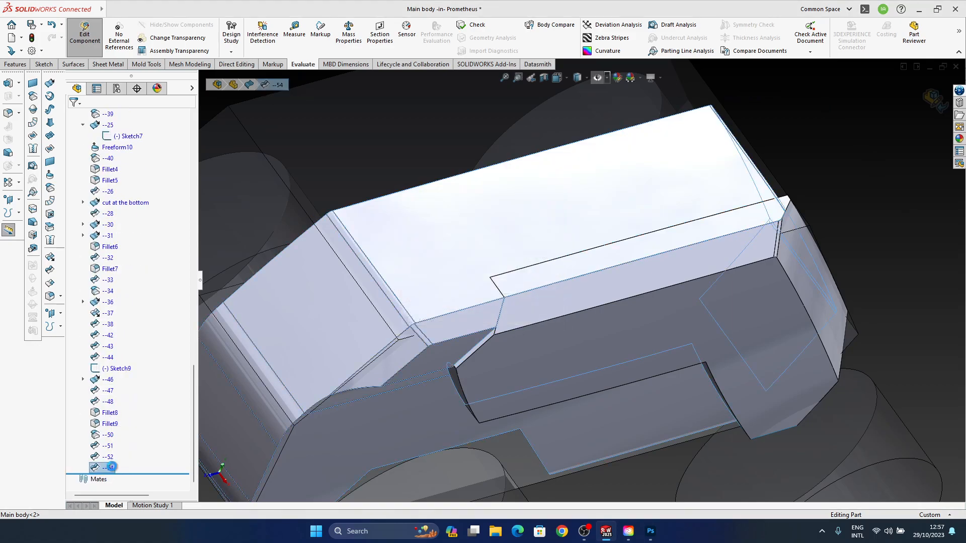
# Examine the roof-edge strip, side panel and sloped rear corner for how the untrimmed surfaces meet
pyautogui.moveTo(634, 390); pyautogui.dragTo(682, 334, button='middle')
pyautogui.moveTo(505, 276); pyautogui.dragTo(529, 330, button='middle')
pyautogui.moveTo(694, 136); pyautogui.dragTo(554, 164, button='middle')
pyautogui.moveTo(770, 213); pyautogui.dragTo(765, 315, button='middle')
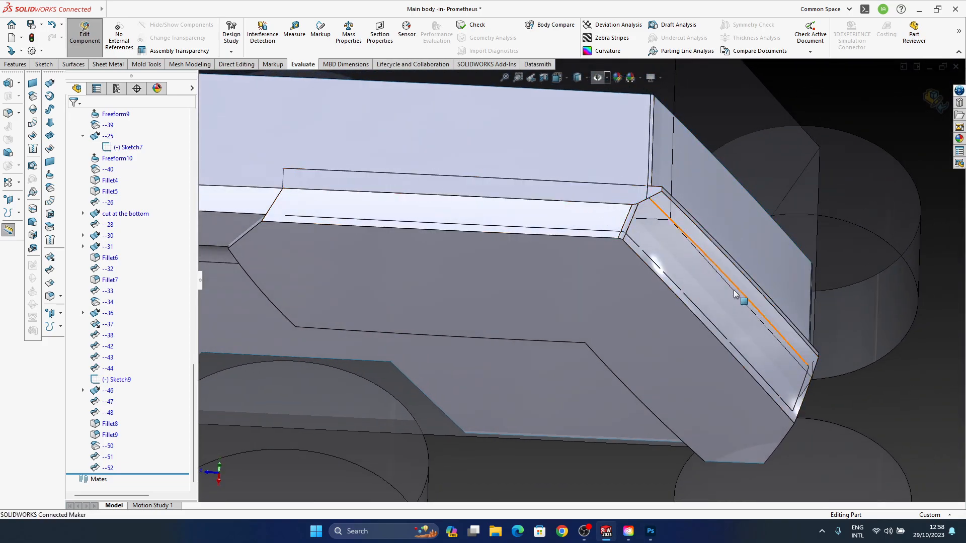
pyautogui.moveTo(352, 279); pyautogui.dragTo(478, 314, button='middle')
pyautogui.moveTo(438, 282); pyautogui.dragTo(594, 272, button='middle')
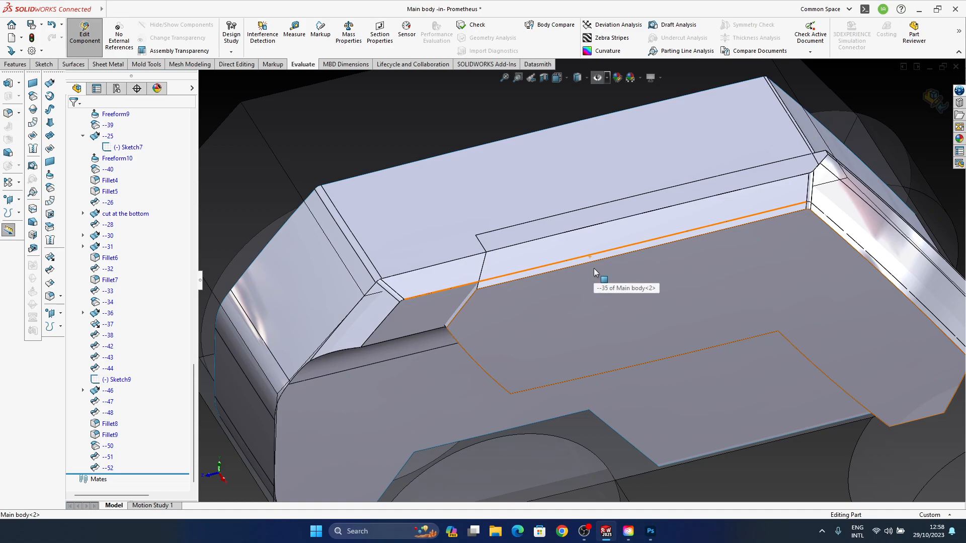
pyautogui.moveTo(620, 275); pyautogui.dragTo(431, 309, button='middle')
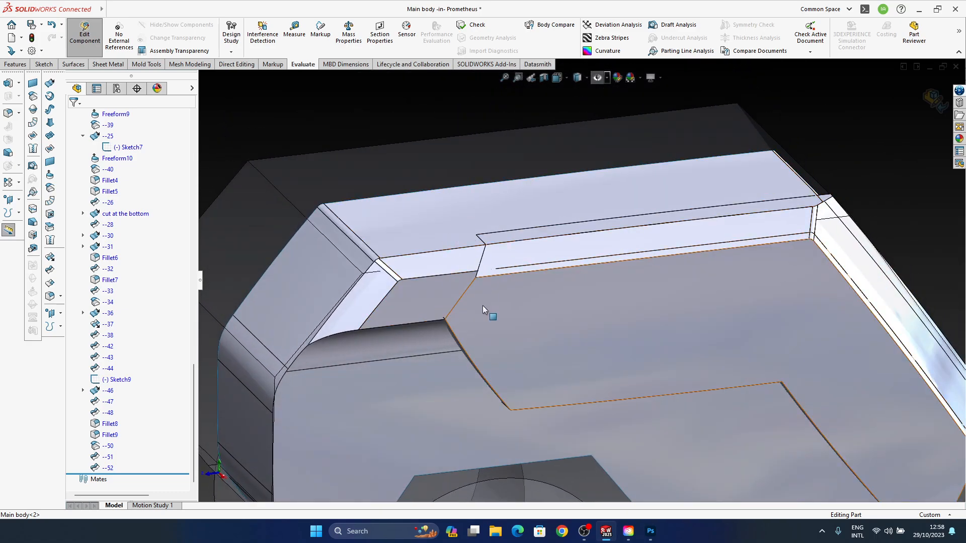
pyautogui.moveTo(700, 356)
pyautogui.mouseDown(button='middle')
pyautogui.moveTo(699, 272)
pyautogui.moveTo(716, 283)
pyautogui.moveTo(724, 343)
pyautogui.moveTo(712, 334)
pyautogui.mouseUp(button='middle')
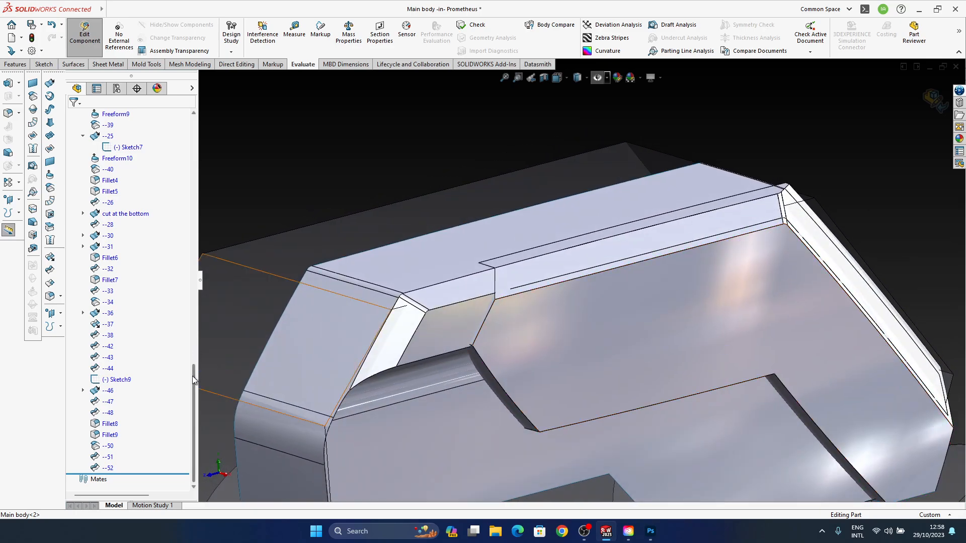
pyautogui.moveTo(586, 329); pyautogui.dragTo(902, 363, button='middle')
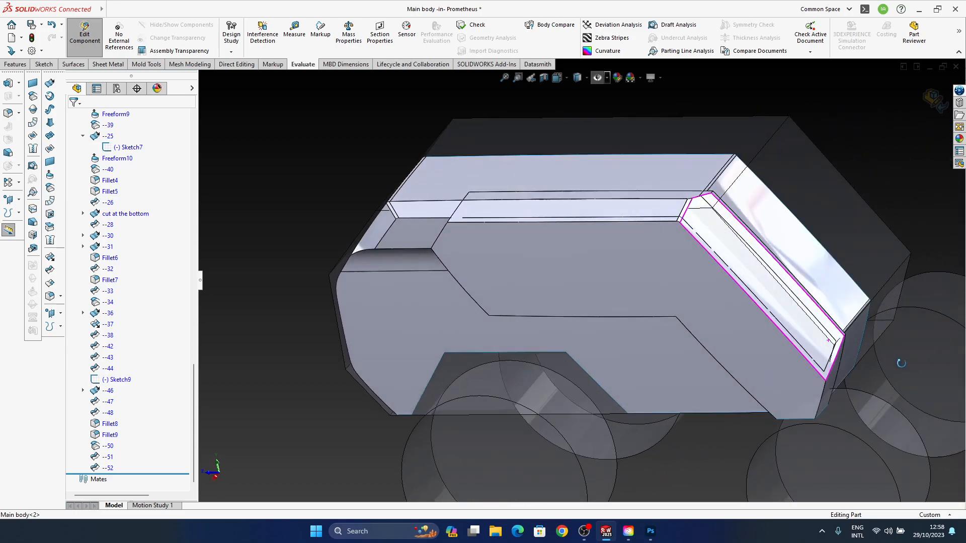
# Roll the main body's history back to just after surface --36 at the side panel's front edge
pyautogui.moveTo(591, 322); pyautogui.dragTo(564, 260, button='middle')
pyautogui.keyDown('ctrl'); pyautogui.moveTo(480, 291); pyautogui.dragTo(523, 259, button='middle'); pyautogui.keyUp('ctrl')
pyautogui.scroll(-6, 531, 235)
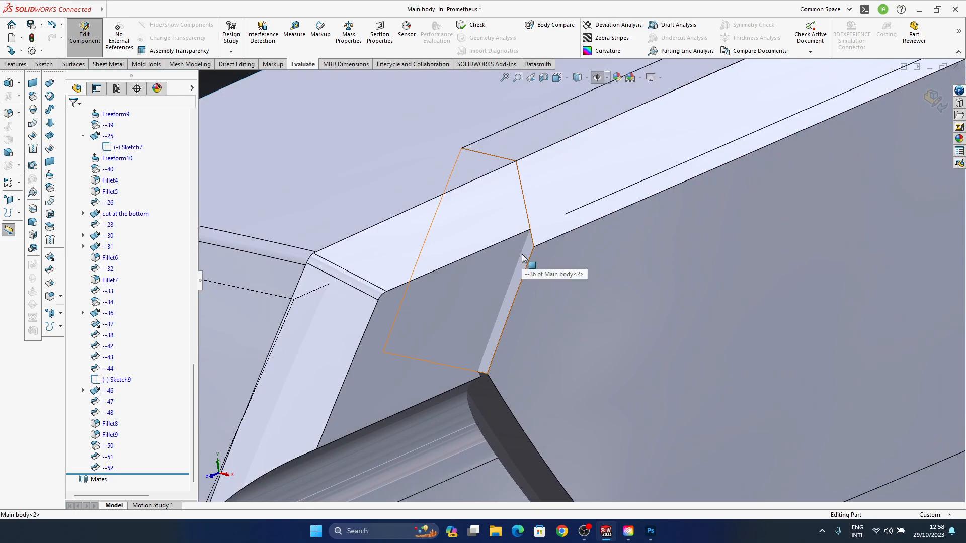
pyautogui.click(522, 259)
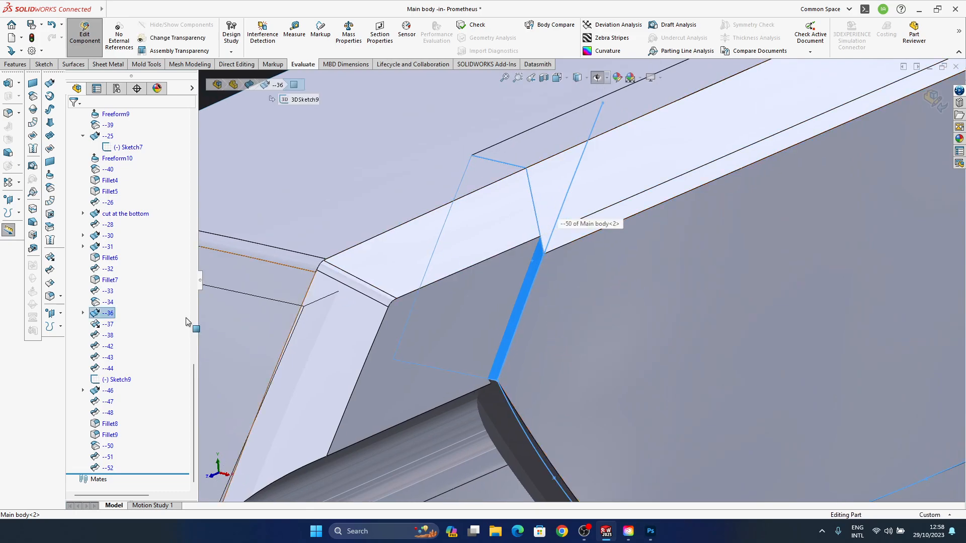
pyautogui.click(107, 314)
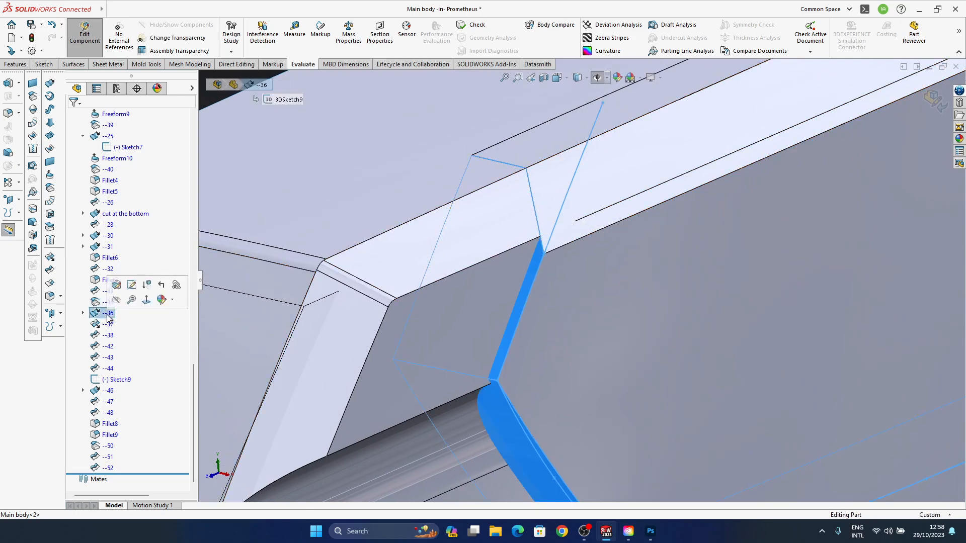
pyautogui.rightClick(109, 326)
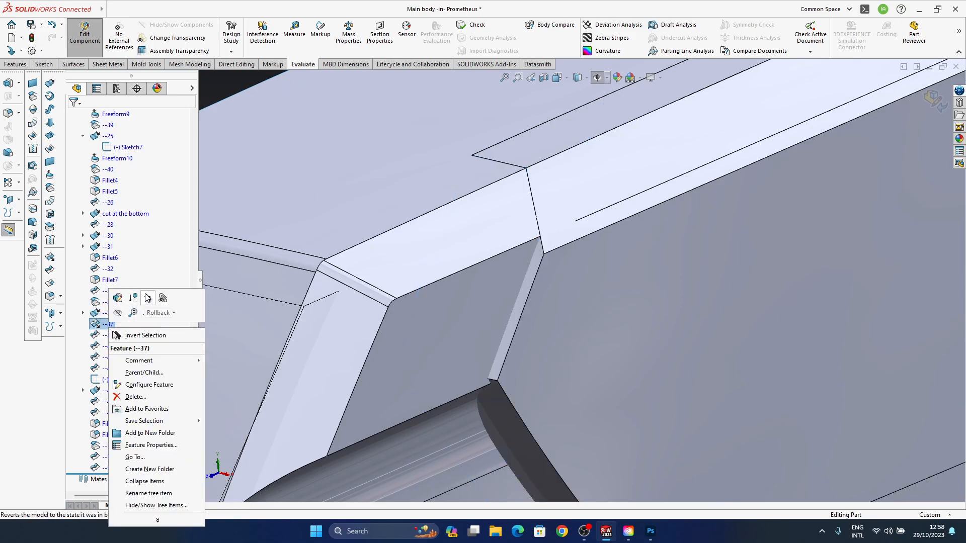
pyautogui.click(147, 297)
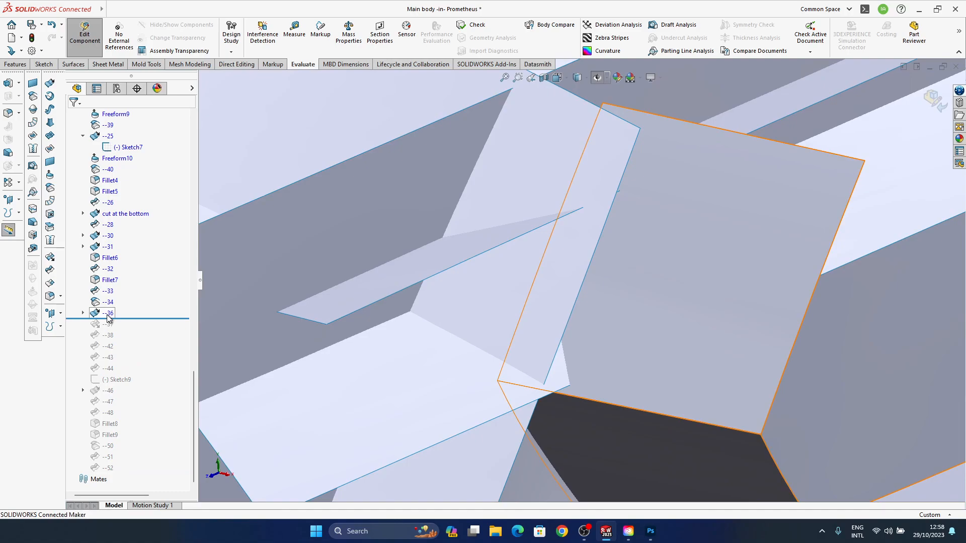
# Copy surface --36 with a 0 mm offset and restore the main body's full feature history
pyautogui.click(107, 315)
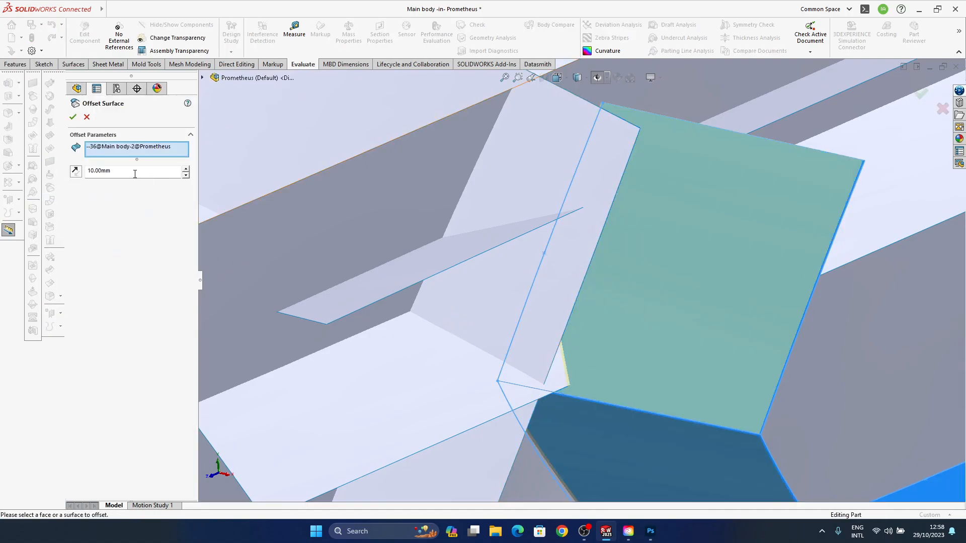
pyautogui.press('Return')
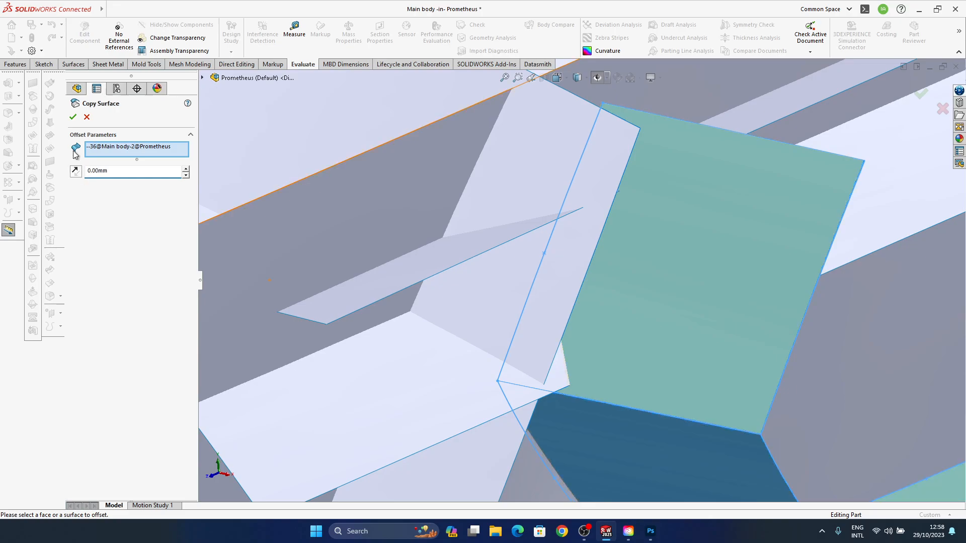
pyautogui.press('Return')
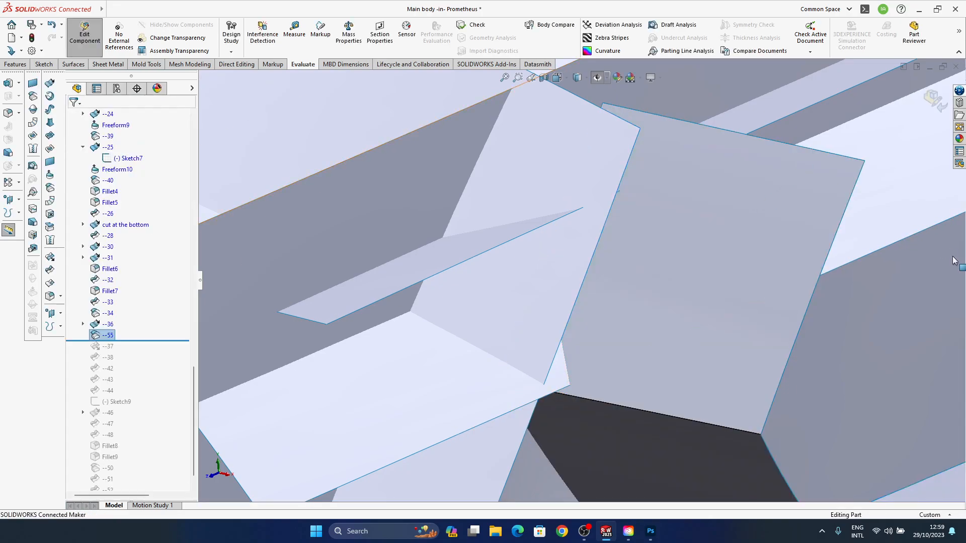
pyautogui.moveTo(148, 339); pyautogui.dragTo(151, 541)
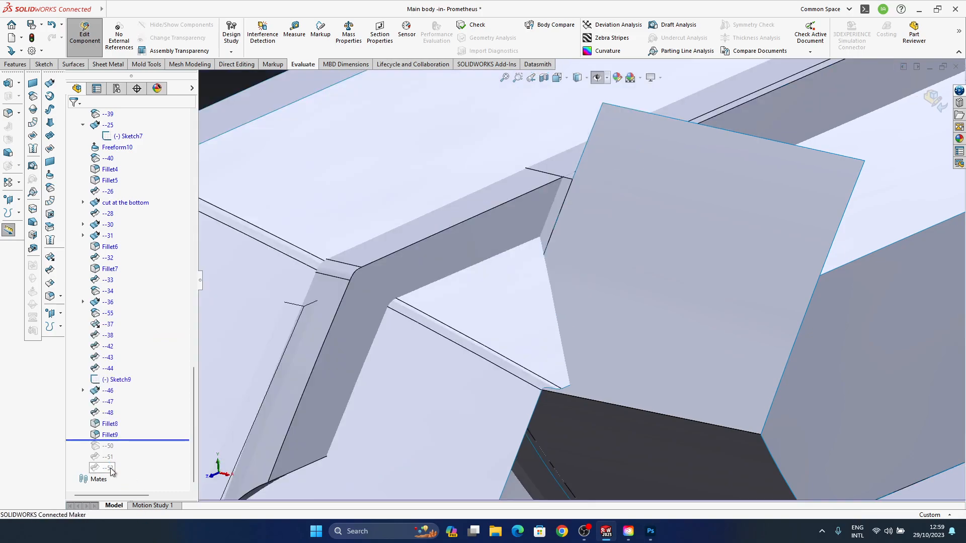
pyautogui.rightClick(111, 469)
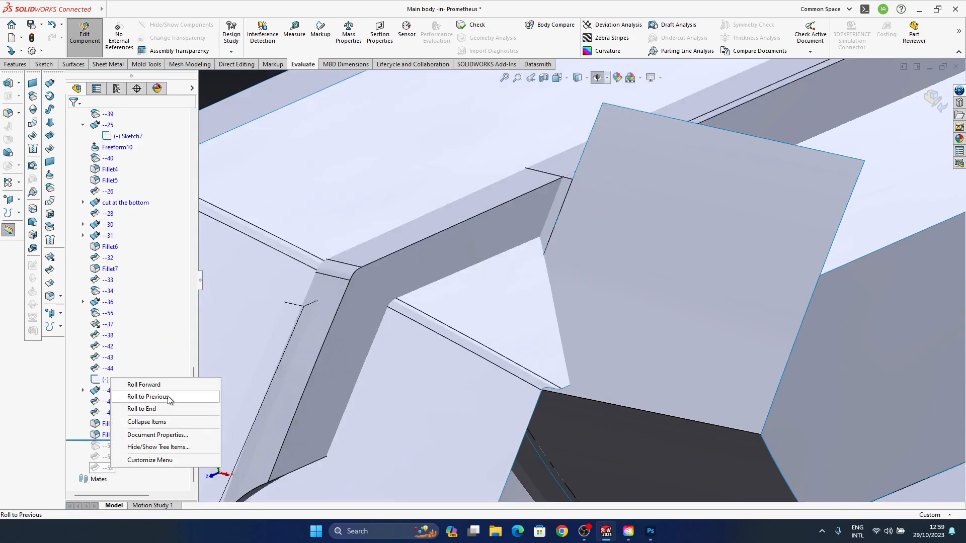
pyautogui.click(141, 409)
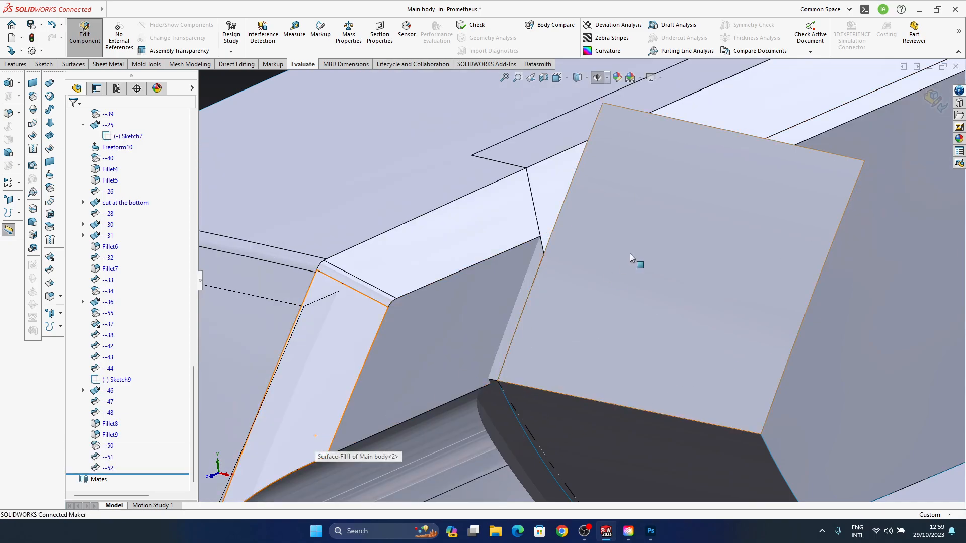
# Inspect the copied surface --55 beside the side panel, roll back to just after feature --37, and delete the copy
pyautogui.scroll(8, 517, 233)
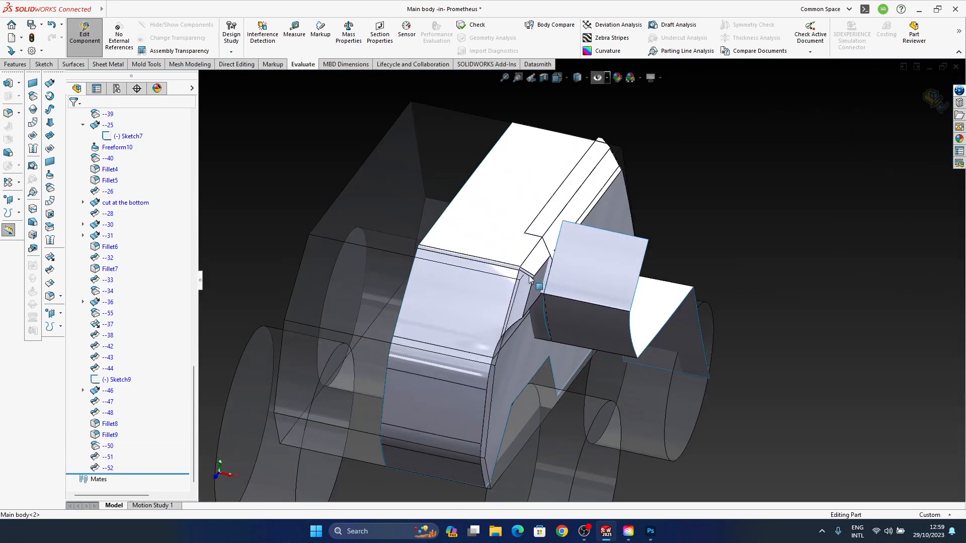
pyautogui.moveTo(579, 321); pyautogui.dragTo(520, 213, button='middle')
pyautogui.keyDown('ctrl'); pyautogui.moveTo(566, 308); pyautogui.dragTo(546, 286, button='middle'); pyautogui.keyUp('ctrl')
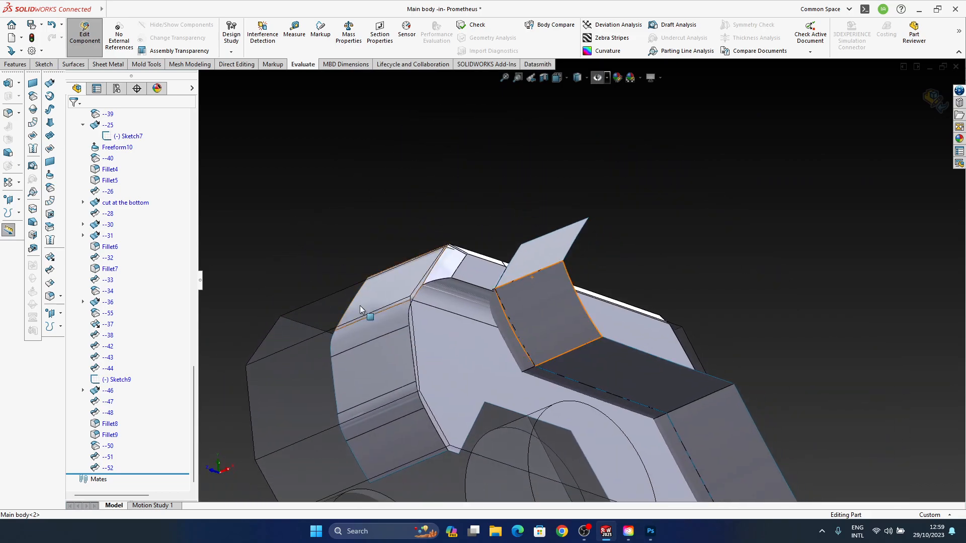
pyautogui.click(536, 259)
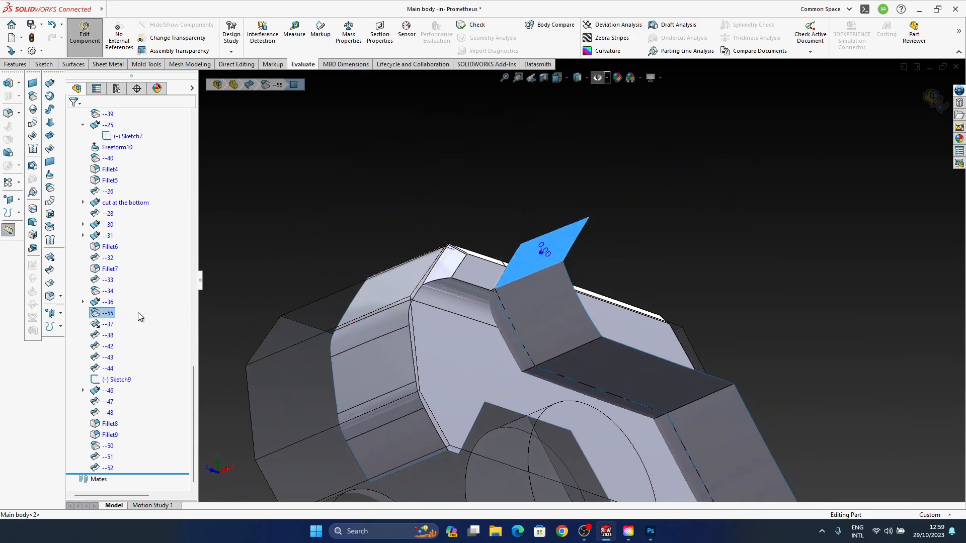
pyautogui.click(107, 325)
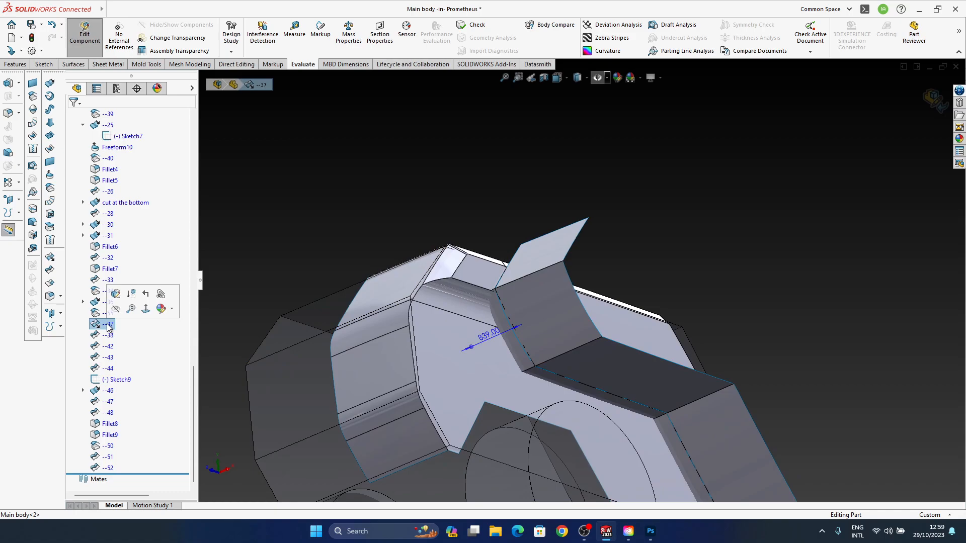
pyautogui.moveTo(530, 354); pyautogui.dragTo(528, 398, button='middle')
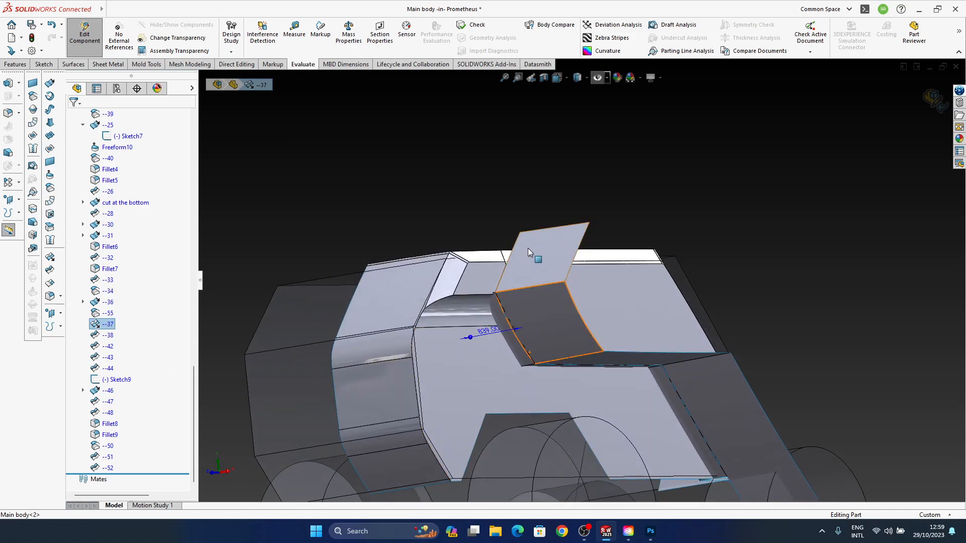
pyautogui.click(530, 252)
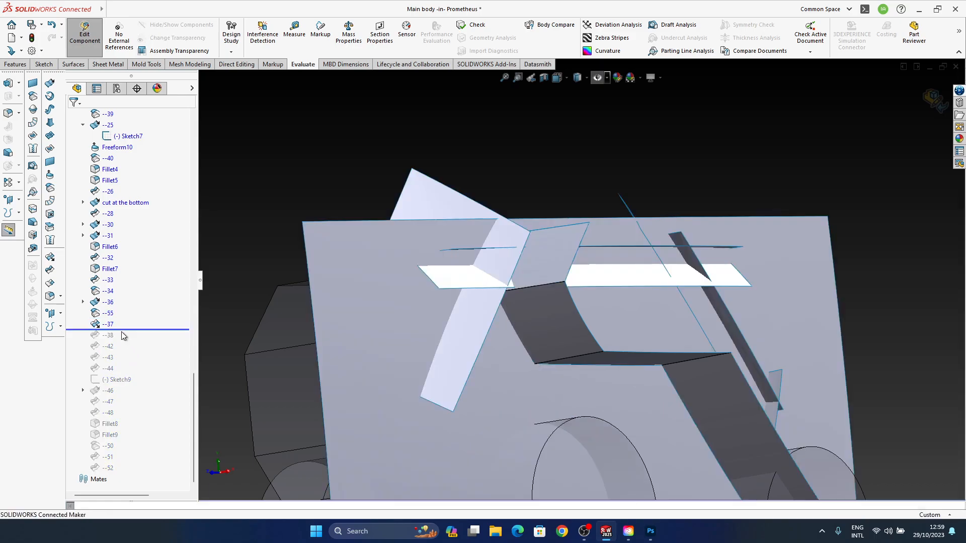
pyautogui.click(106, 326)
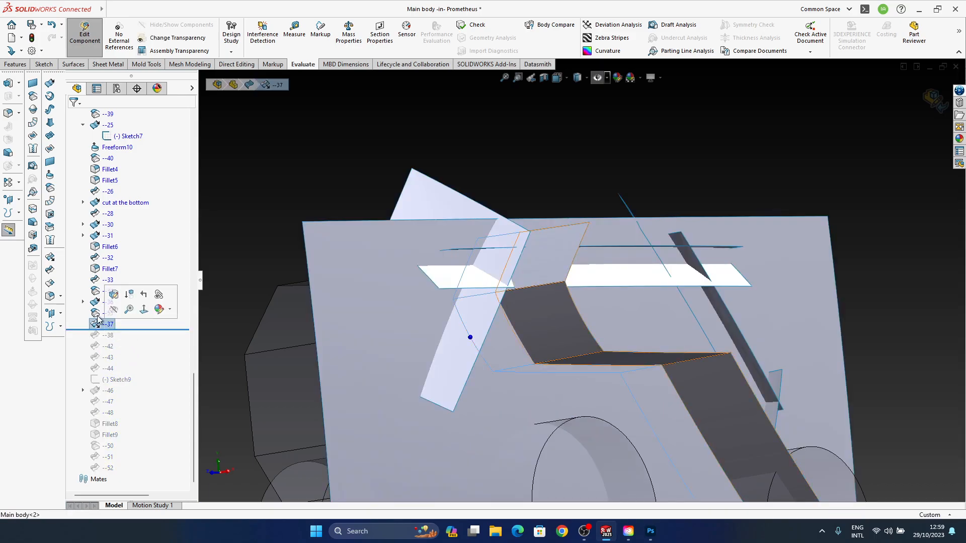
pyautogui.press('Delete')
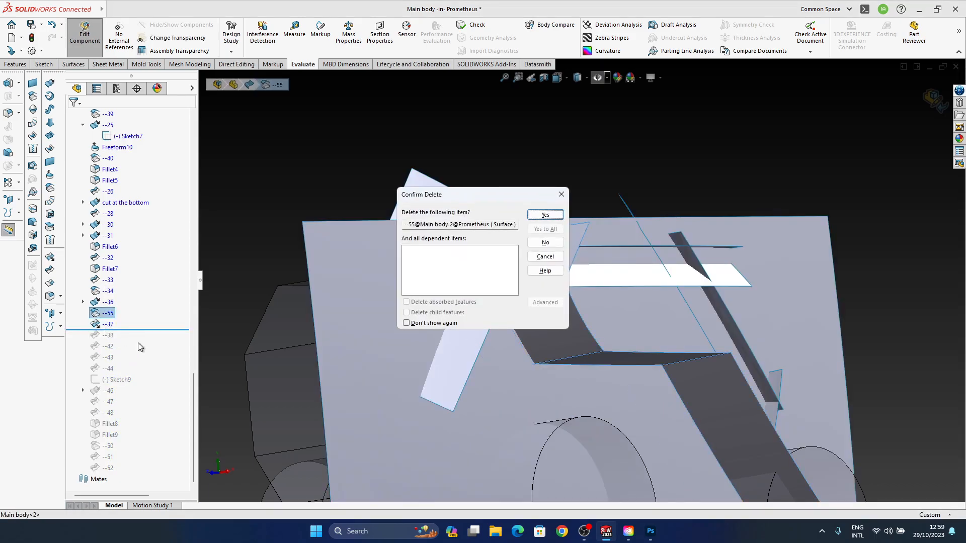
pyautogui.press('Return')
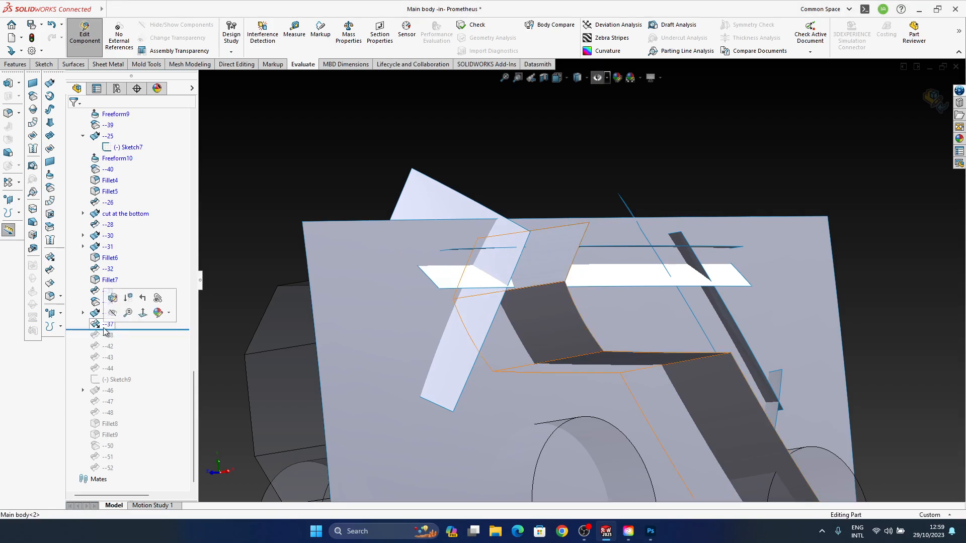
# Copy the complete surface --37 with a 0 mm offset and roll the main body forward to the end
pyautogui.click(108, 325)
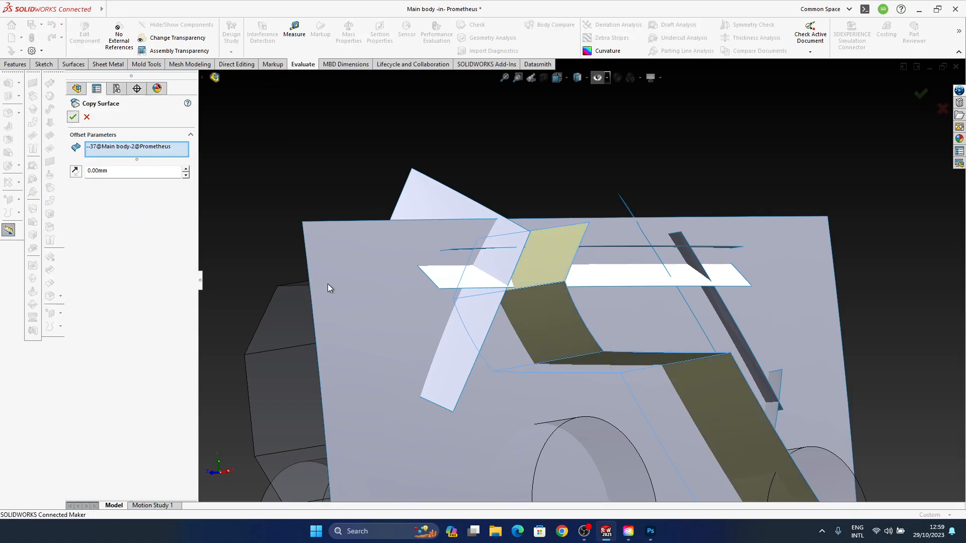
pyautogui.press('Return')
pyautogui.rightClick(126, 422)
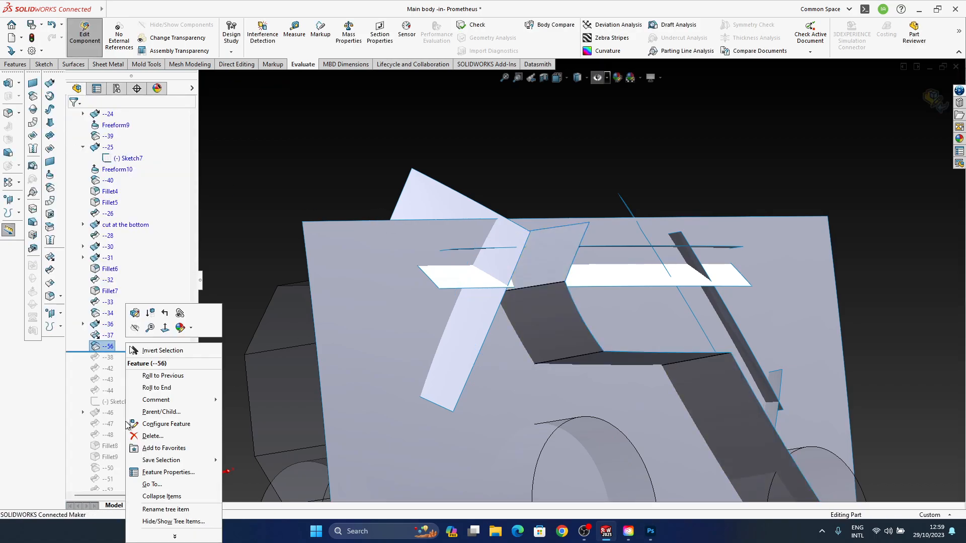
pyautogui.click(163, 388)
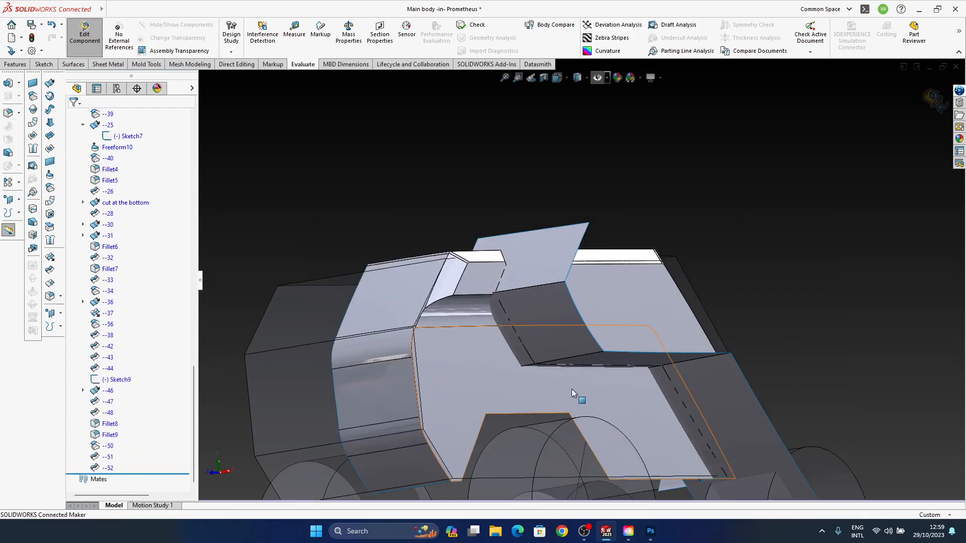
# Find surface --46 at the rim of the side panel and roll the main body's history back to just after it
pyautogui.moveTo(514, 478); pyautogui.dragTo(592, 396, button='middle')
pyautogui.scroll(-5, 672, 387)
pyautogui.scroll(-4, 609, 333)
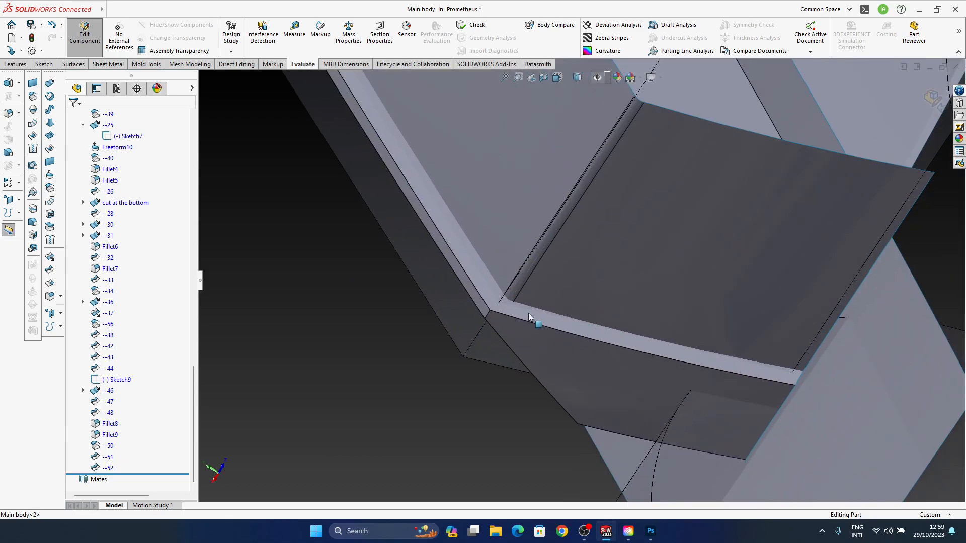
pyautogui.click(522, 363)
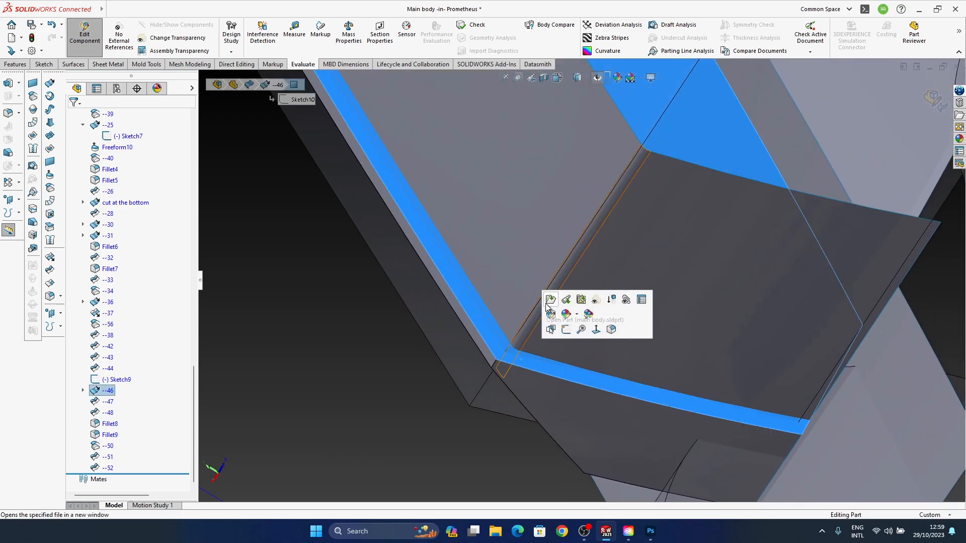
pyautogui.click(266, 86)
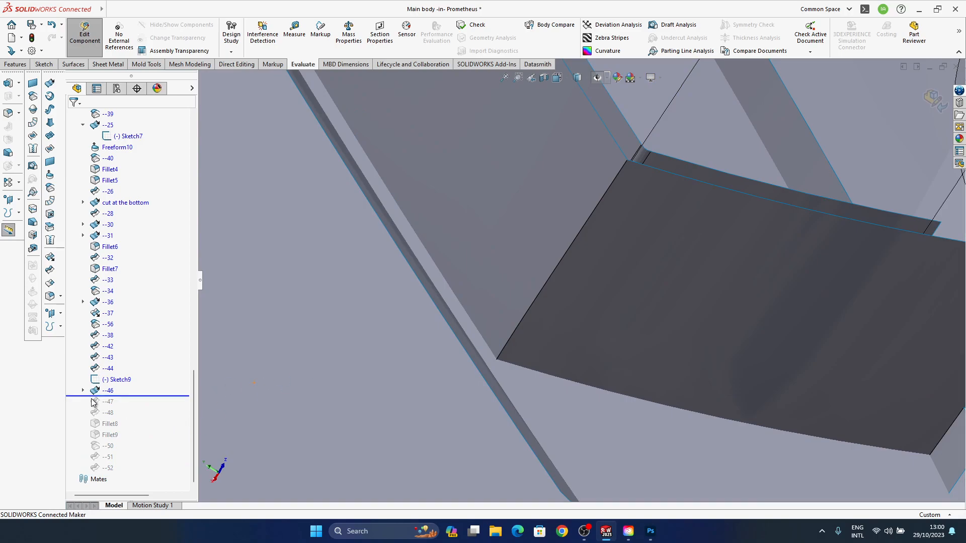
# Copy surface --46 in place and roll the main body forward to the end of its history
pyautogui.click(104, 392)
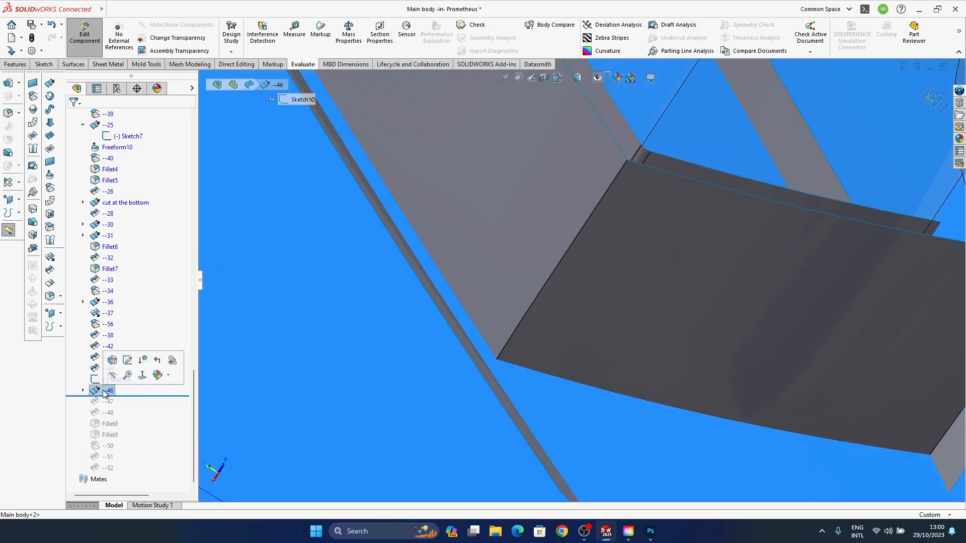
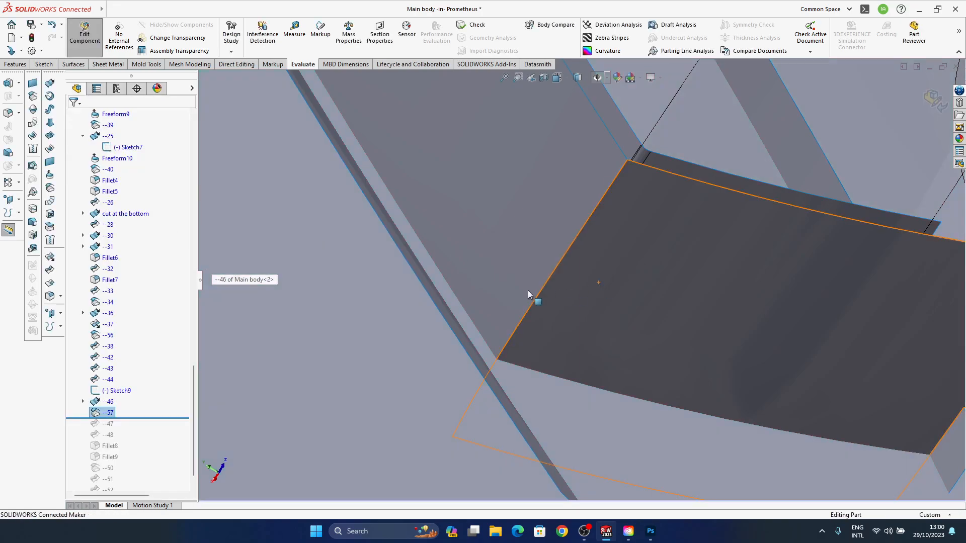
pyautogui.scroll(9, 540, 283)
pyautogui.moveTo(483, 264)
pyautogui.mouseDown(button='middle')
pyautogui.moveTo(568, 275)
pyautogui.moveTo(458, 400)
pyautogui.moveTo(594, 326)
pyautogui.moveTo(595, 340)
pyautogui.mouseUp(button='middle')
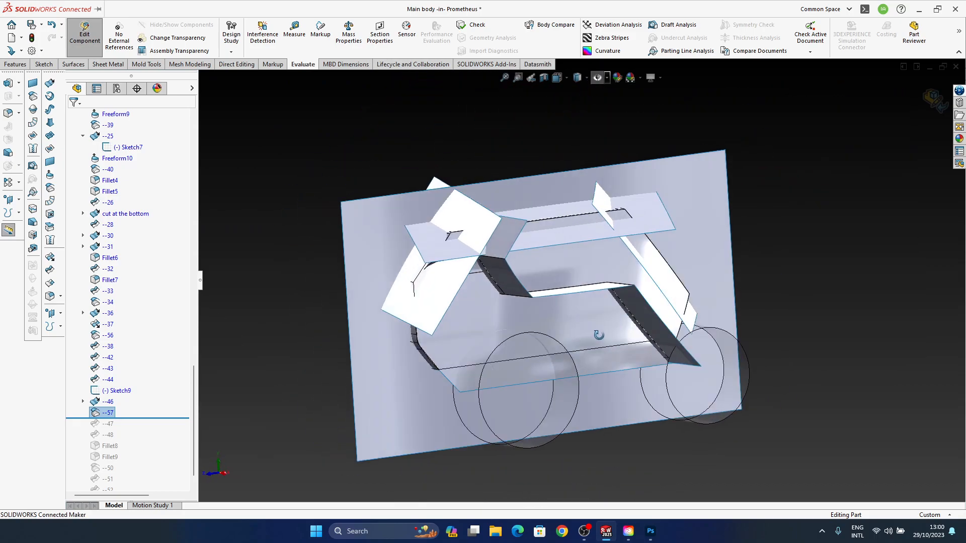
pyautogui.moveTo(152, 477); pyautogui.dragTo(149, 493)
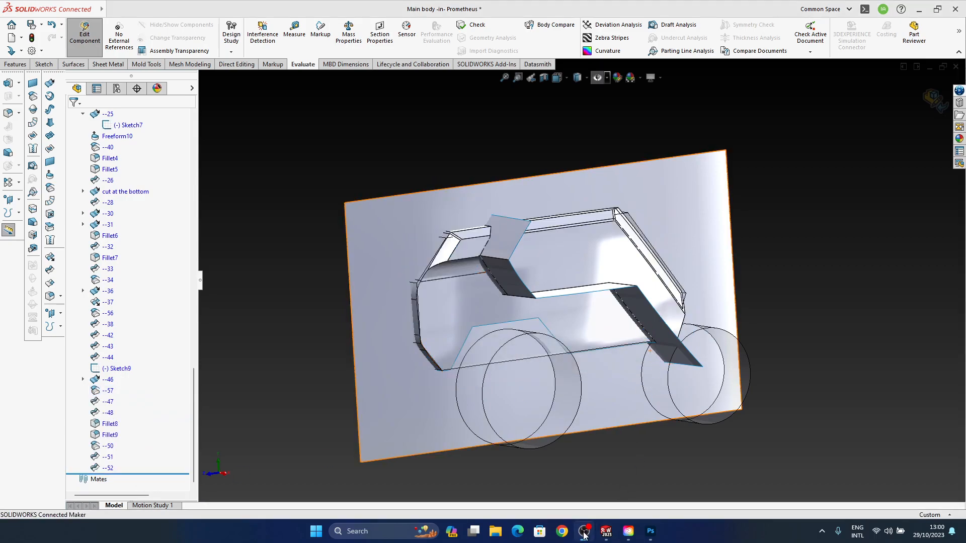
# Set up a mutual Trim Surface between the copied surfaces --57 and --56, and clear the selected pieces to keep
pyautogui.moveTo(651, 316); pyautogui.dragTo(788, 328, button='middle')
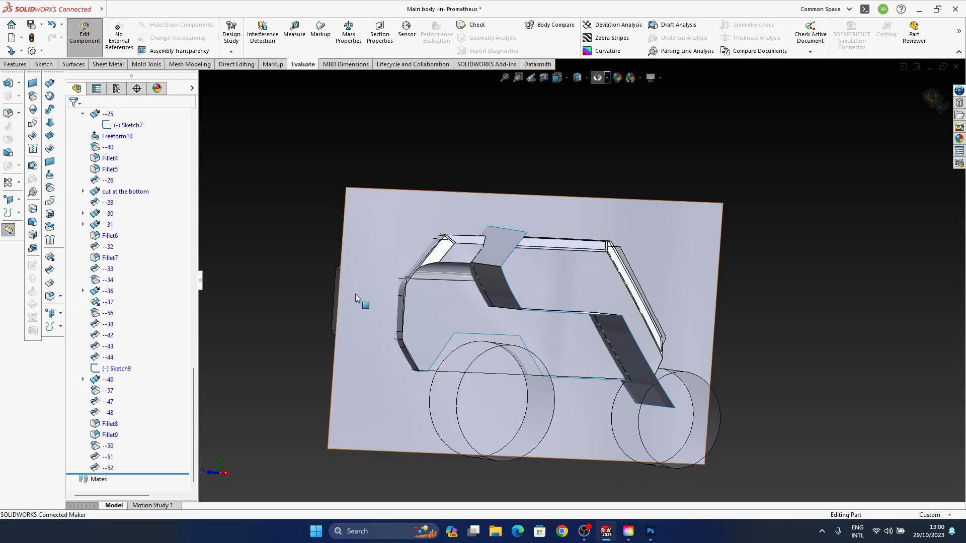
pyautogui.moveTo(571, 295); pyautogui.dragTo(536, 359, button='middle')
pyautogui.keyDown('ctrl'); pyautogui.moveTo(458, 277); pyautogui.dragTo(469, 281, button='middle'); pyautogui.keyUp('ctrl')
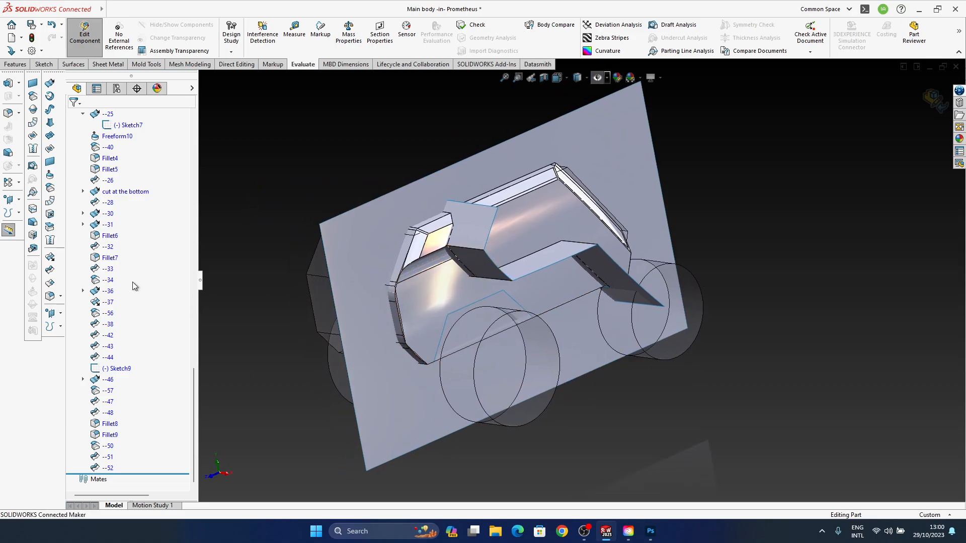
pyautogui.click(50, 270)
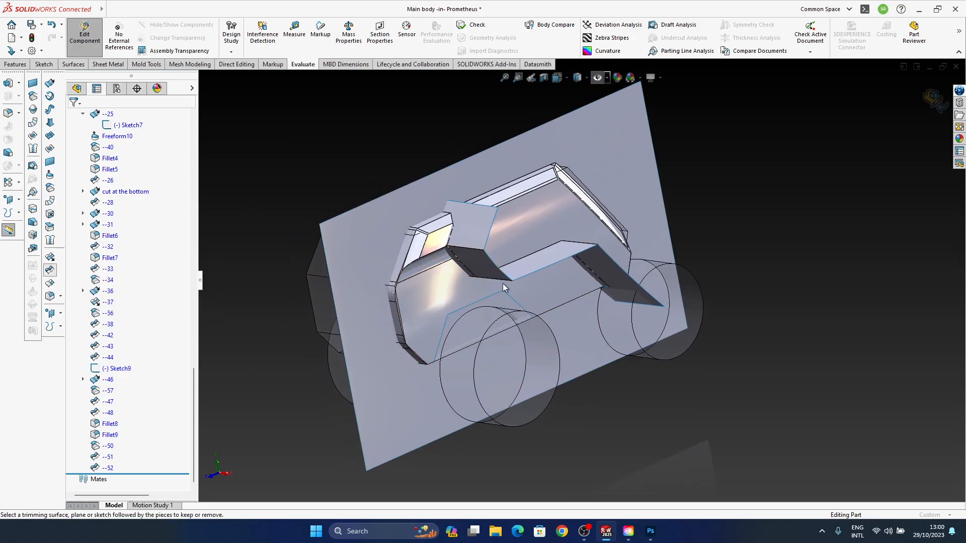
pyautogui.click(462, 231)
pyautogui.click(462, 231)
pyautogui.moveTo(529, 345); pyautogui.dragTo(576, 177, button='middle')
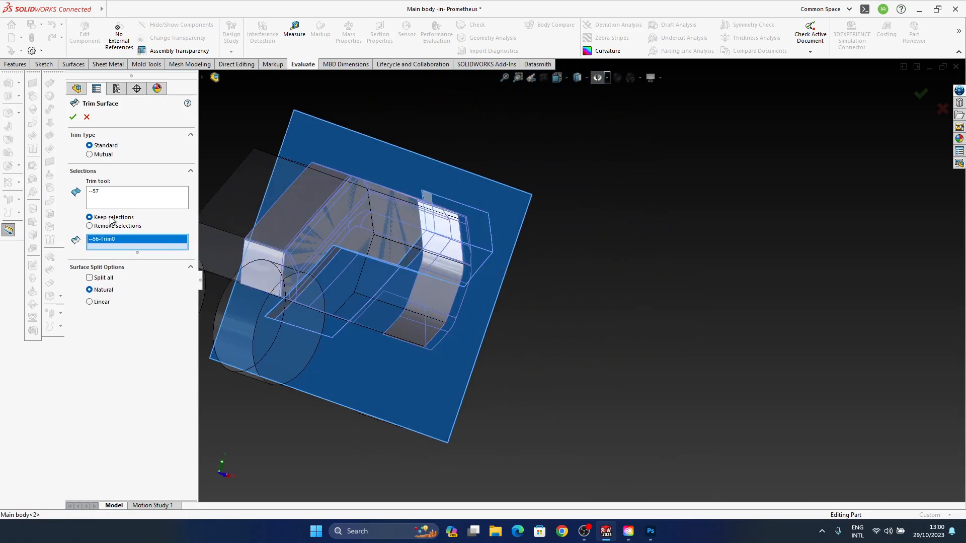
pyautogui.click(103, 156)
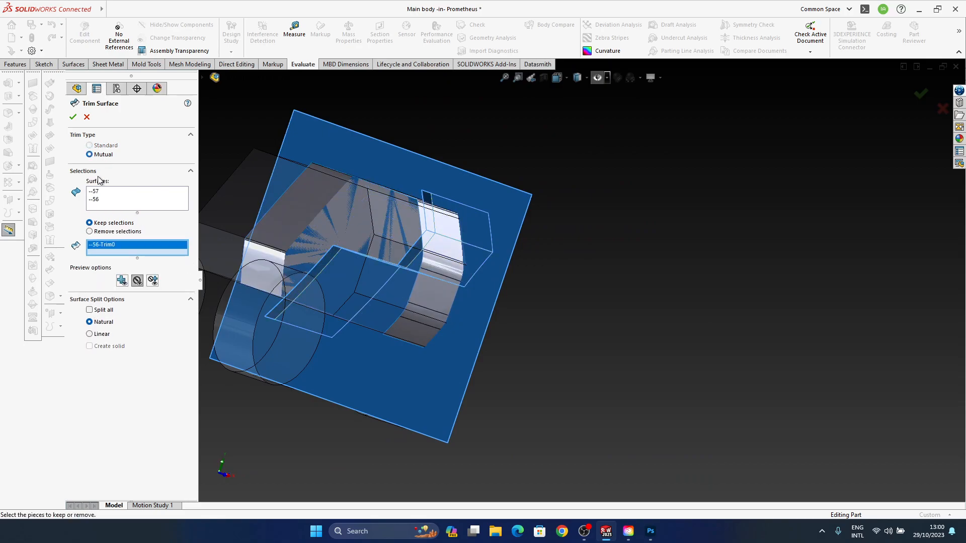
pyautogui.rightClick(131, 249)
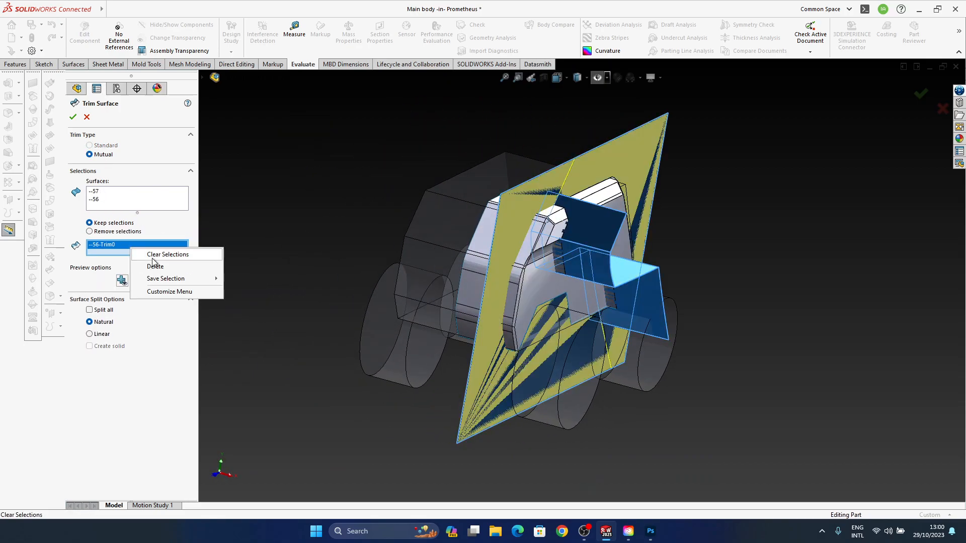
pyautogui.click(153, 254)
pyautogui.moveTo(523, 261); pyautogui.dragTo(479, 197, button='middle')
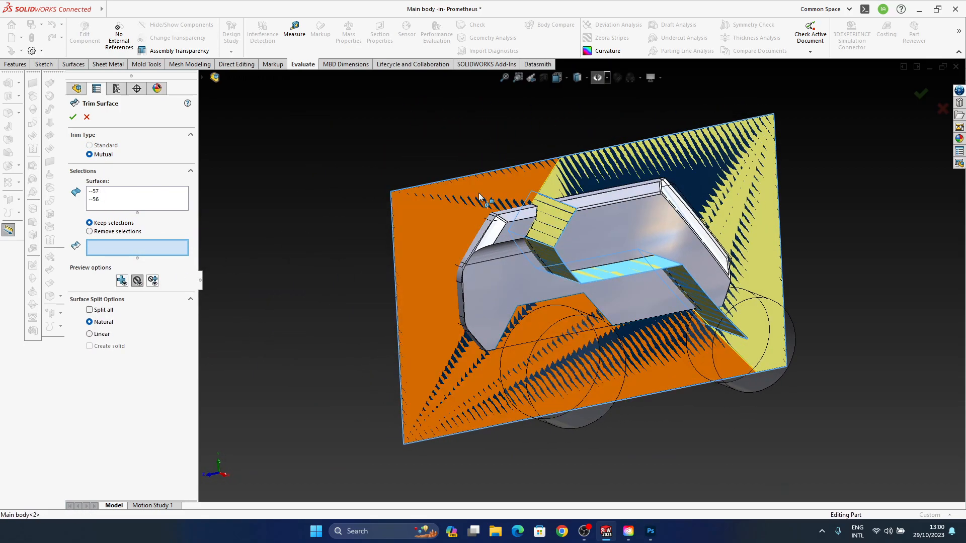
# Mutually trim surfaces --57 and --56, picking one piece of each surface as the kept selections
pyautogui.click(452, 226)
pyautogui.moveTo(603, 284); pyautogui.dragTo(639, 347, button='middle')
pyautogui.click(651, 358)
pyautogui.press('Return')
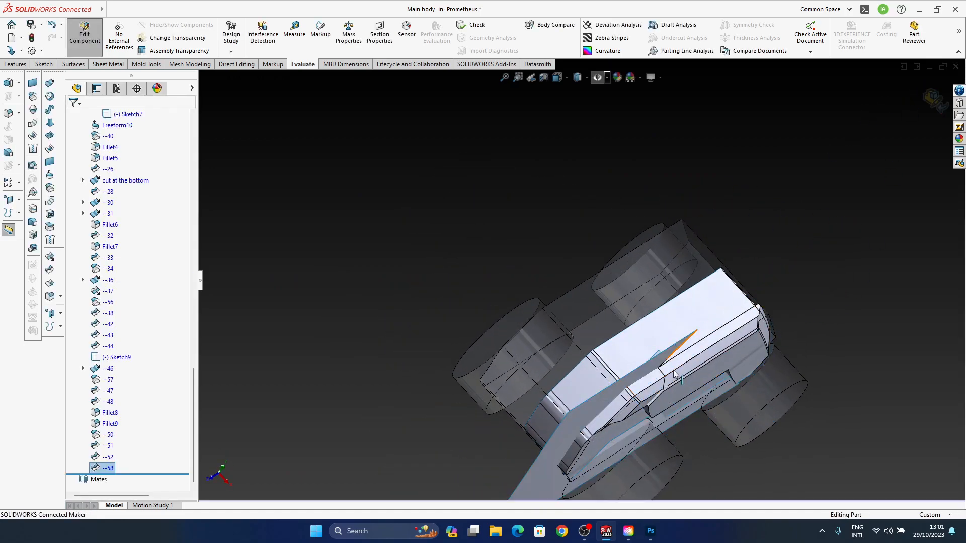
# Edit the mutual trim of surfaces --57 and --56 so the selected pieces are removed instead of kept
pyautogui.rightClick(105, 468)
pyautogui.click(119, 327)
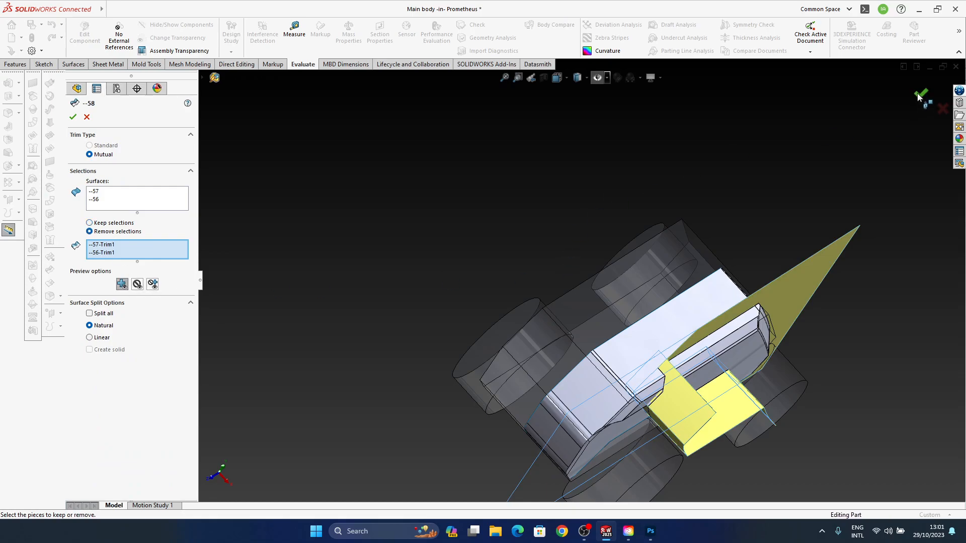
pyautogui.press('Return')
pyautogui.moveTo(656, 390); pyautogui.dragTo(479, 250, button='middle')
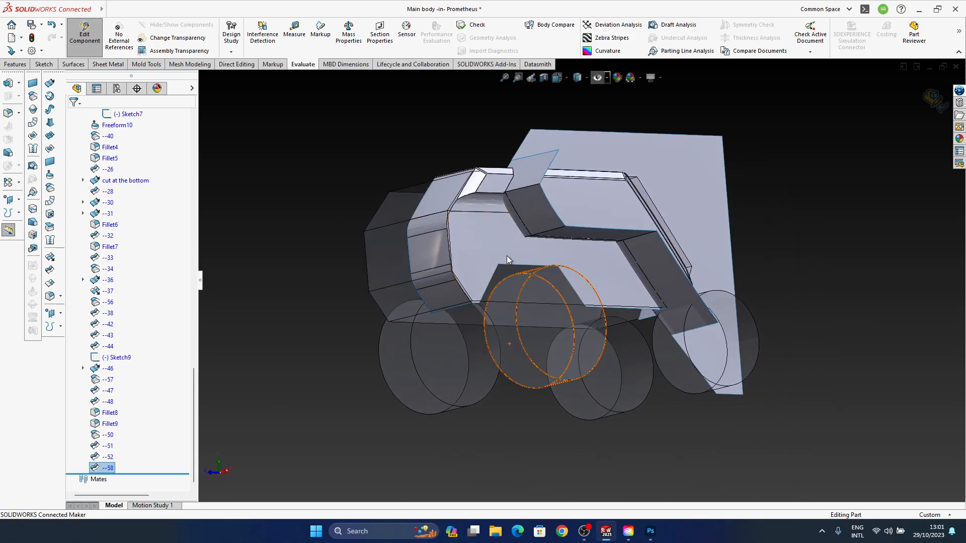
# Examine how the trimmed step-shaped surface crosses the side of the main body and its lower edge
pyautogui.click(512, 238)
pyautogui.click(280, 304)
pyautogui.scroll(5, 284, 308)
pyautogui.scroll(-4, 284, 308)
pyautogui.keyDown('ctrl'); pyautogui.moveTo(677, 243); pyautogui.dragTo(522, 297, button='middle'); pyautogui.keyUp('ctrl')
pyautogui.scroll(-4, 511, 279)
pyautogui.scroll(7, 519, 295)
pyautogui.scroll(15, 121, 361)
pyautogui.keyDown('ctrl'); pyautogui.moveTo(591, 274); pyautogui.dragTo(581, 279, button='middle'); pyautogui.keyUp('ctrl')
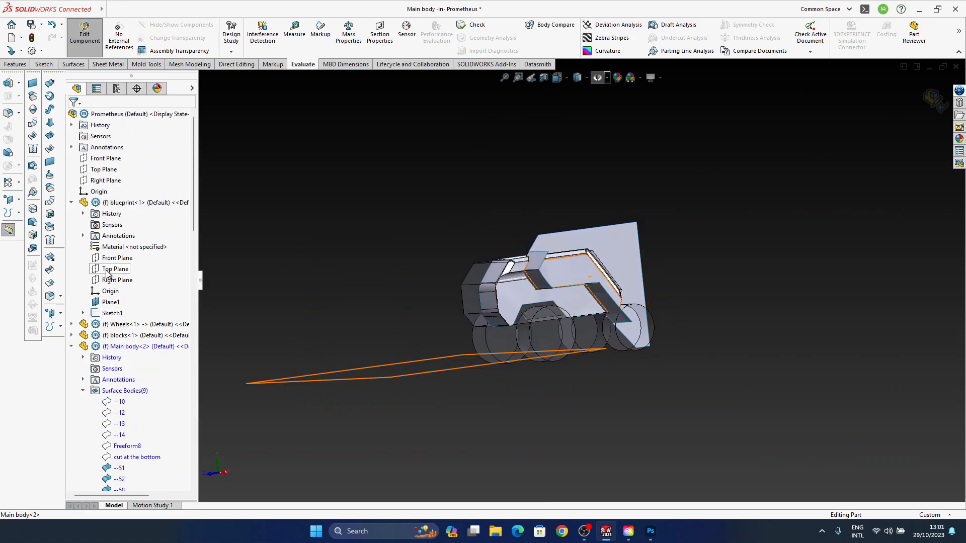
pyautogui.scroll(-6, 579, 279)
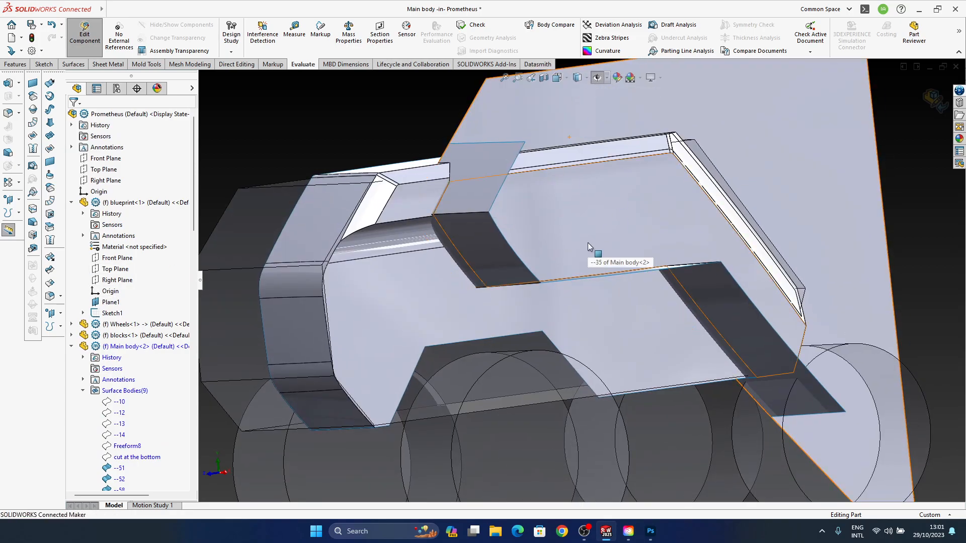
pyautogui.keyDown('ctrl'); pyautogui.moveTo(551, 277); pyautogui.dragTo(508, 308, button='middle'); pyautogui.keyUp('ctrl')
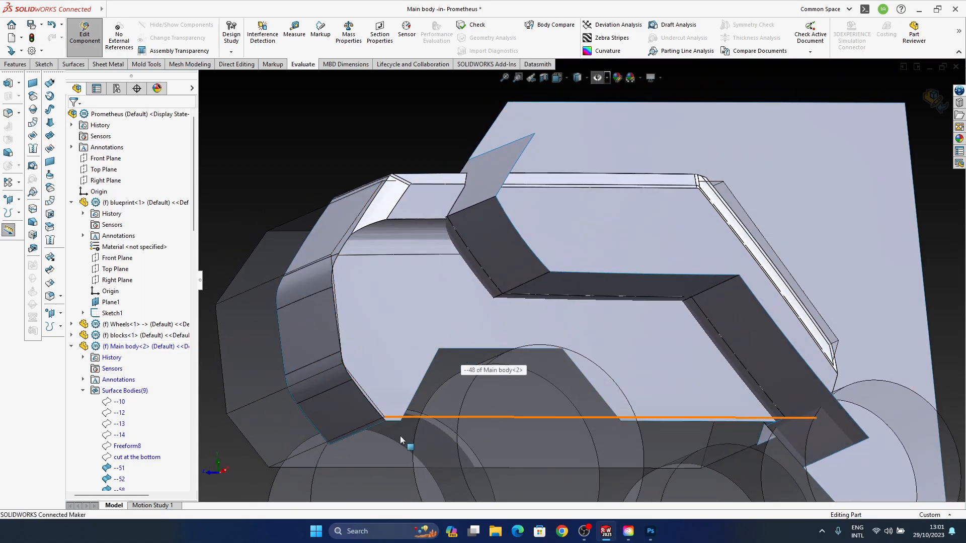
pyautogui.keyDown('ctrl'); pyautogui.moveTo(415, 387); pyautogui.dragTo(423, 348, button='middle'); pyautogui.keyUp('ctrl')
pyautogui.scroll(-18, 141, 418)
pyautogui.scroll(-5, 141, 419)
pyautogui.keyDown('ctrl'); pyautogui.moveTo(578, 342); pyautogui.dragTo(598, 324, button='middle'); pyautogui.keyUp('ctrl')
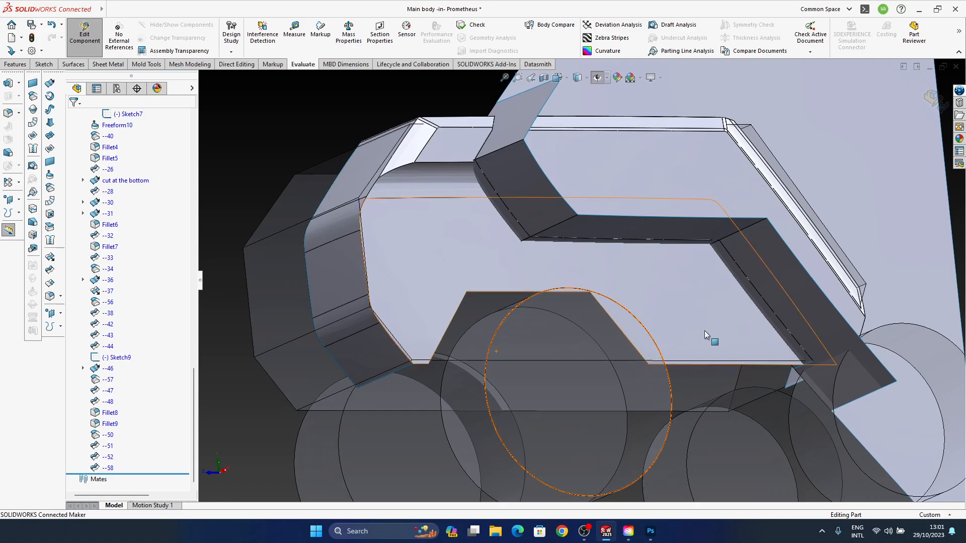
pyautogui.keyDown('ctrl'); pyautogui.moveTo(698, 288); pyautogui.dragTo(705, 317, button='middle'); pyautogui.keyUp('ctrl')
pyautogui.keyDown('ctrl'); pyautogui.moveTo(428, 377); pyautogui.dragTo(463, 349, button='middle'); pyautogui.keyUp('ctrl')
pyautogui.keyDown('ctrl'); pyautogui.moveTo(603, 292); pyautogui.dragTo(543, 316, button='middle'); pyautogui.keyUp('ctrl')
pyautogui.keyDown('ctrl'); pyautogui.moveTo(654, 368); pyautogui.dragTo(644, 330, button='middle'); pyautogui.keyUp('ctrl')
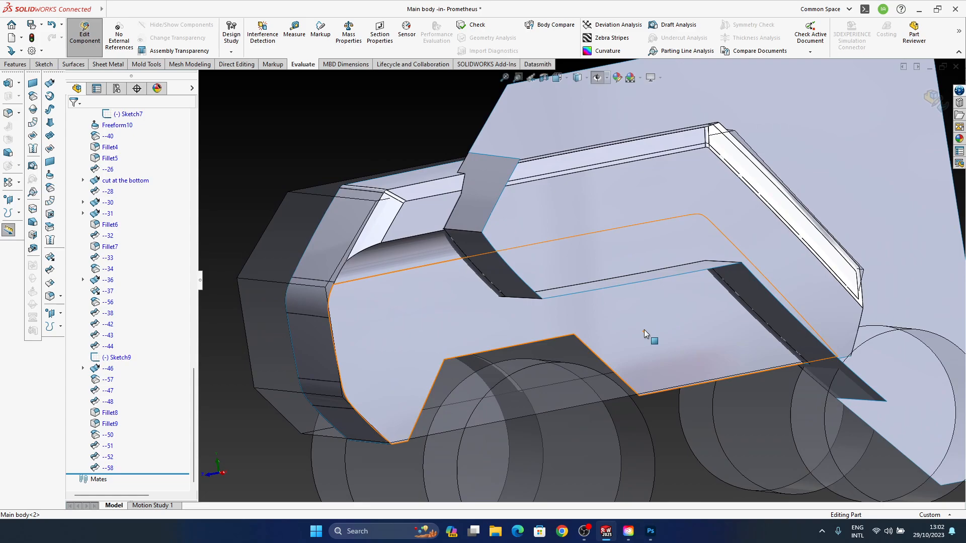
pyautogui.moveTo(555, 309); pyautogui.dragTo(519, 289, button='middle')
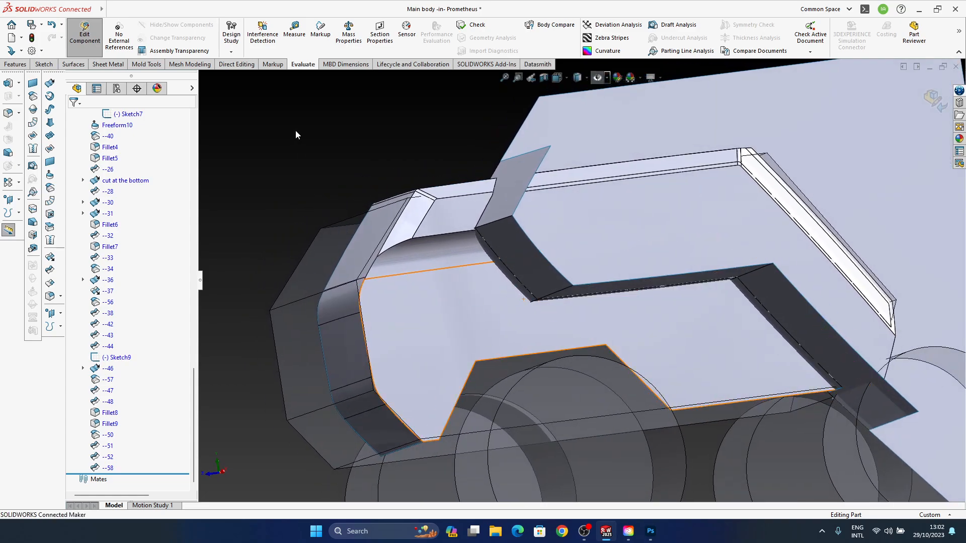
# Make a standard trim with surface --58 as the trim tool, keeping the rear upper piece of surface --51
pyautogui.click(50, 283)
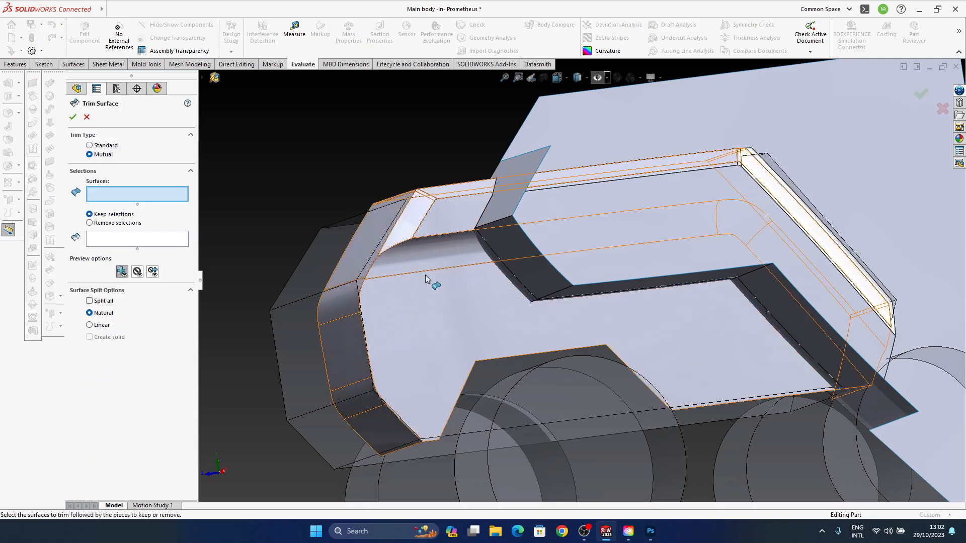
pyautogui.click(90, 145)
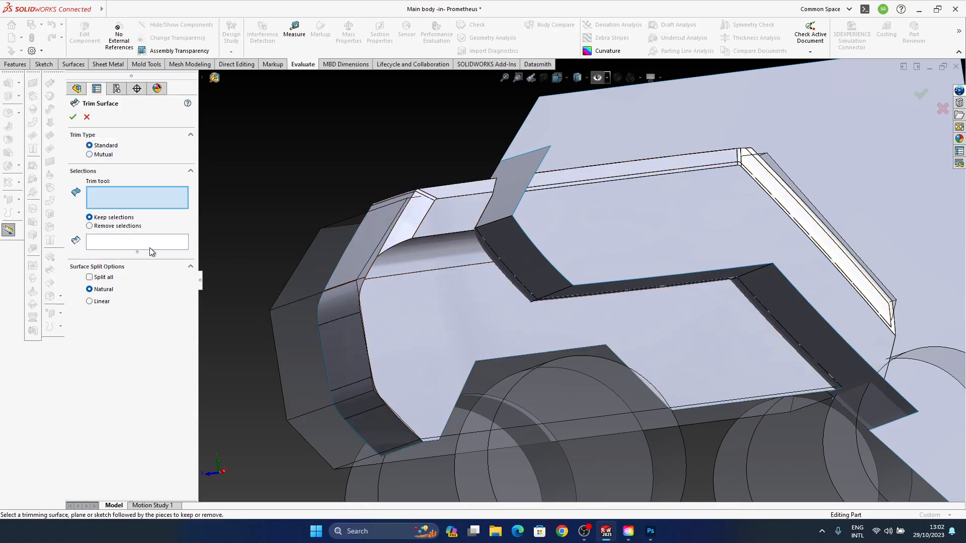
pyautogui.click(506, 201)
pyautogui.moveTo(576, 355); pyautogui.dragTo(598, 302, button='middle')
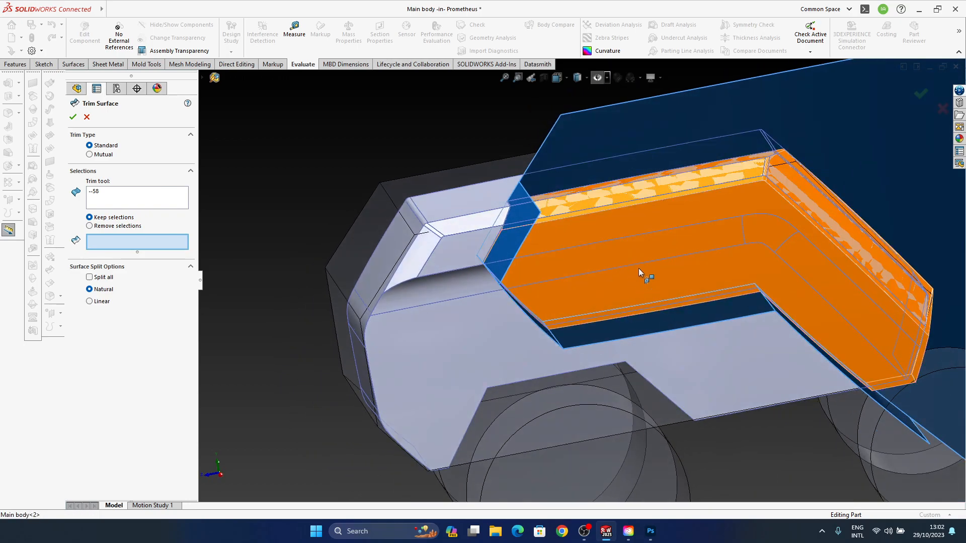
pyautogui.moveTo(638, 268); pyautogui.dragTo(405, 169, button='middle')
pyautogui.keyDown('ctrl'); pyautogui.moveTo(615, 360); pyautogui.dragTo(601, 295, button='middle'); pyautogui.keyUp('ctrl')
pyautogui.click(706, 289)
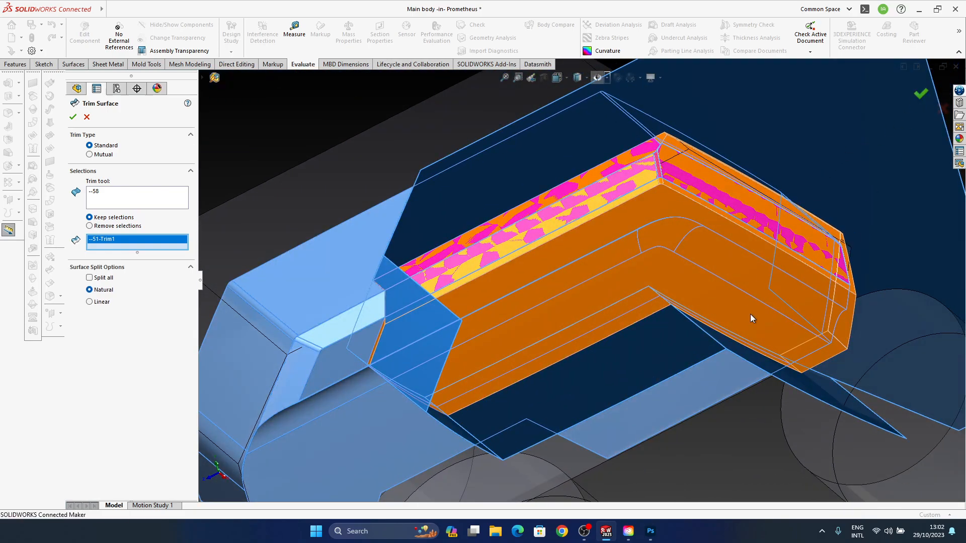
pyautogui.press('Return')
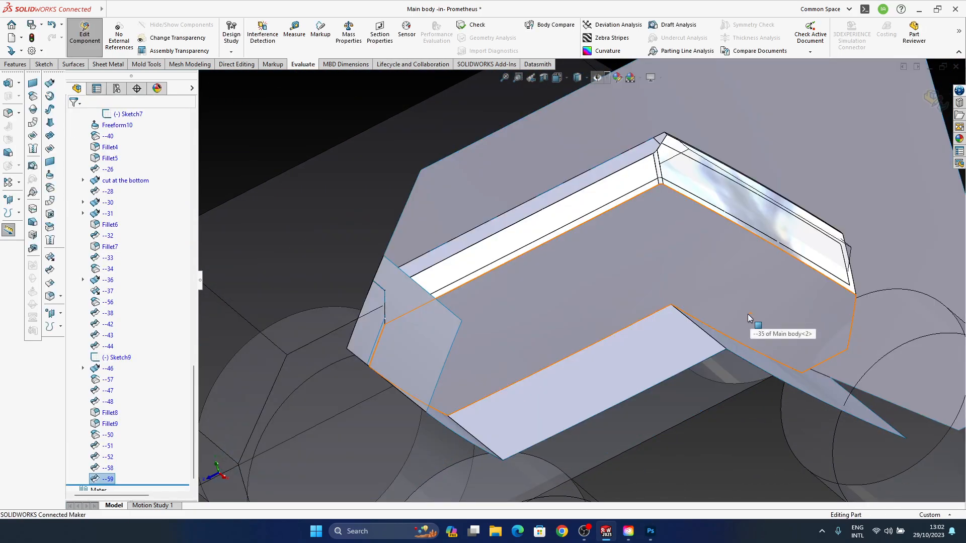
# Edit the standard trim of surface --51 so its selected piece is removed instead of kept
pyautogui.rightClick(118, 485)
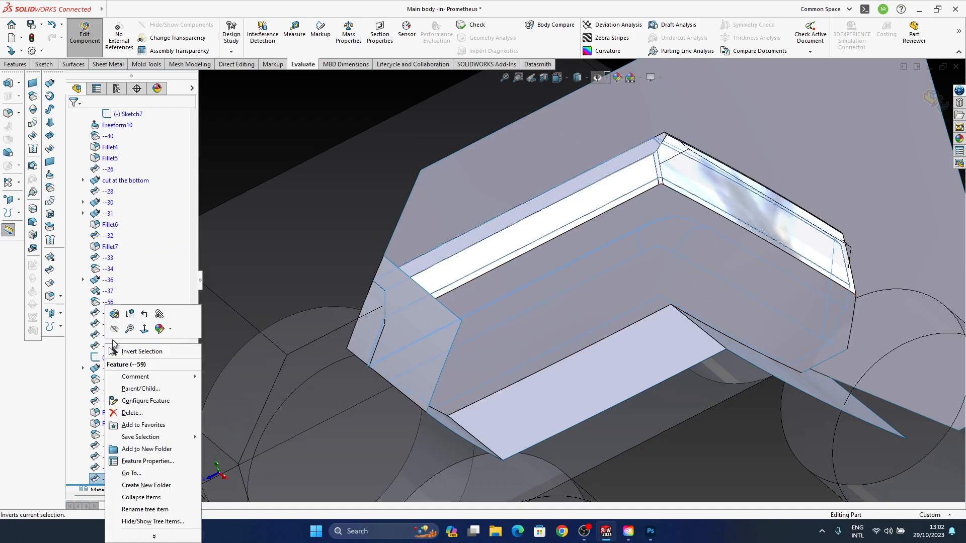
pyautogui.click(113, 320)
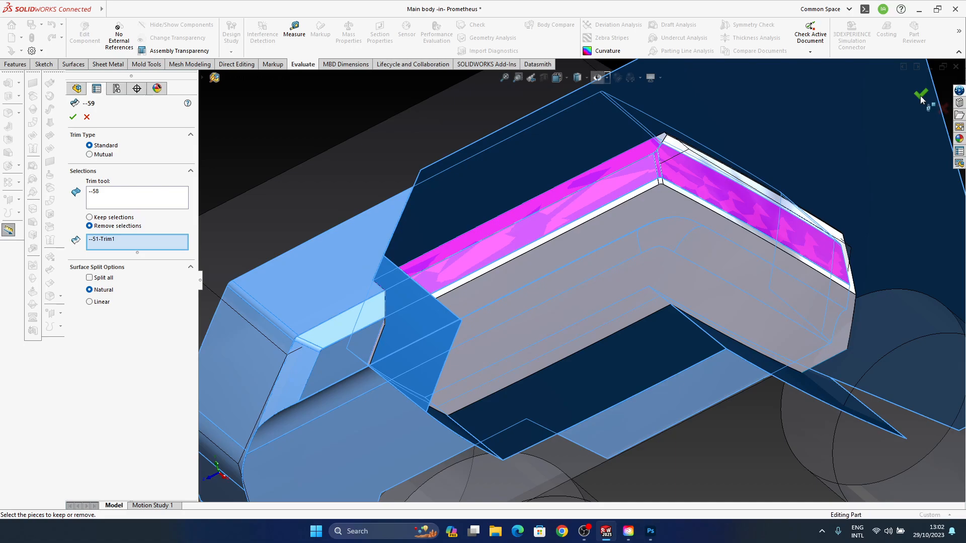
pyautogui.press('Return')
pyautogui.moveTo(481, 325); pyautogui.dragTo(513, 315, button='middle')
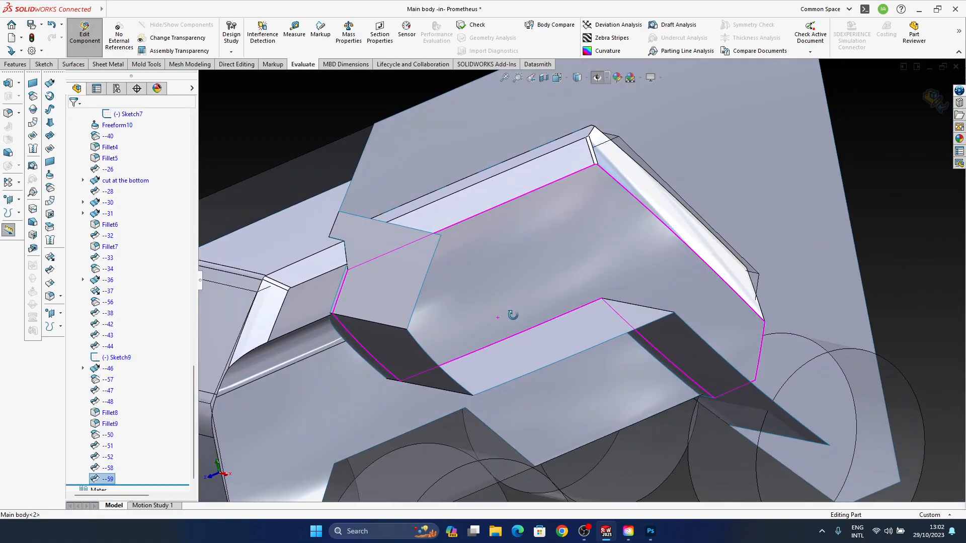
# Hide the step-shaped trimming surface --58
pyautogui.click(371, 298)
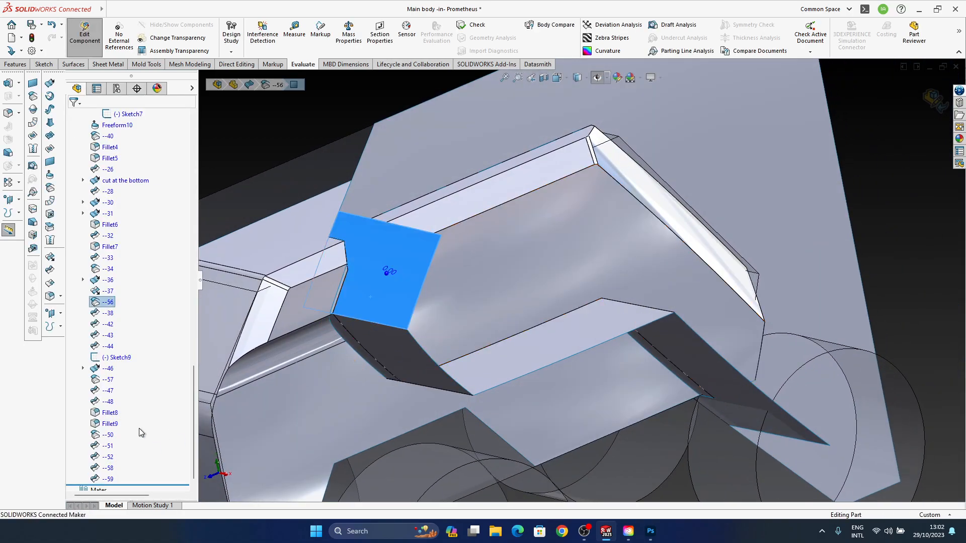
pyautogui.click(297, 145)
pyautogui.click(106, 467)
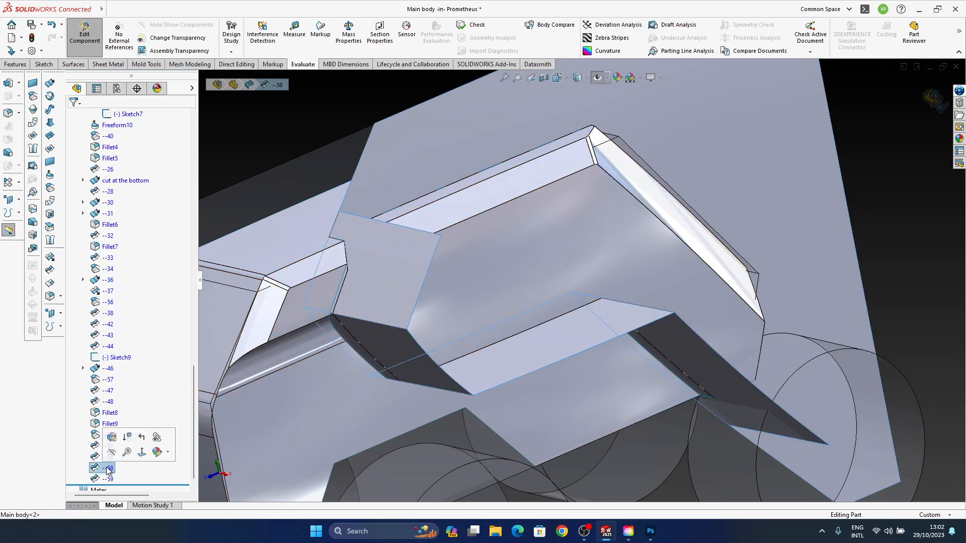
# Examine the main body's corners, roof edge and recessed side step where the front and rear surfaces meet
pyautogui.moveTo(431, 333); pyautogui.dragTo(524, 282, button='middle')
pyautogui.scroll(4, 526, 283)
pyautogui.scroll(-4, 606, 301)
pyautogui.moveTo(606, 301); pyautogui.dragTo(554, 418, button='middle')
pyautogui.scroll(-5, 583, 361)
pyautogui.scroll(4, 486, 324)
pyautogui.moveTo(497, 375); pyautogui.dragTo(415, 240, button='middle')
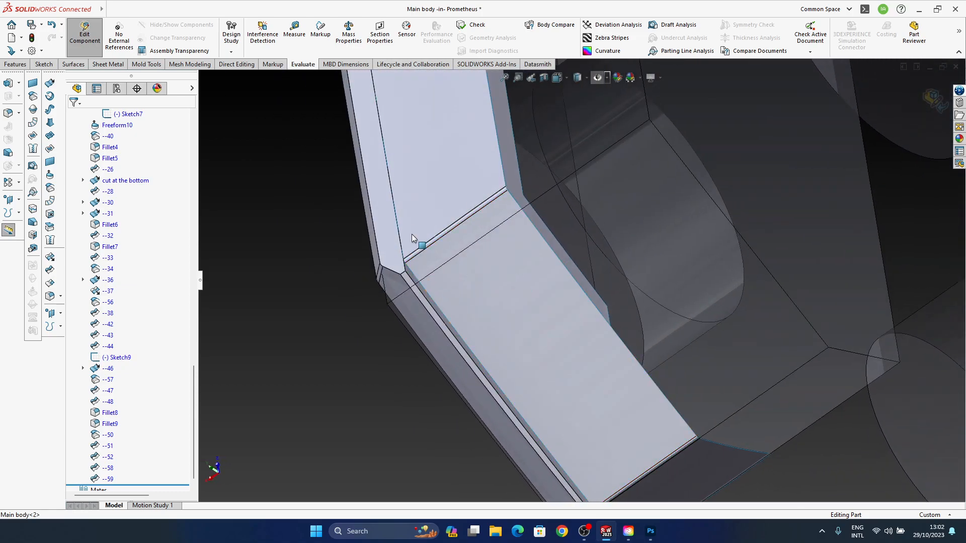
pyautogui.moveTo(422, 288); pyautogui.dragTo(459, 261, button='middle')
pyautogui.scroll(-5, 460, 262)
pyautogui.scroll(2, 528, 286)
pyautogui.scroll(2, 458, 267)
pyautogui.keyDown('ctrl'); pyautogui.moveTo(448, 299); pyautogui.dragTo(425, 273, button='middle'); pyautogui.keyUp('ctrl')
pyautogui.moveTo(442, 304); pyautogui.dragTo(406, 308, button='middle')
pyautogui.keyDown('ctrl'); pyautogui.moveTo(510, 266); pyautogui.dragTo(474, 262, button='middle'); pyautogui.keyUp('ctrl')
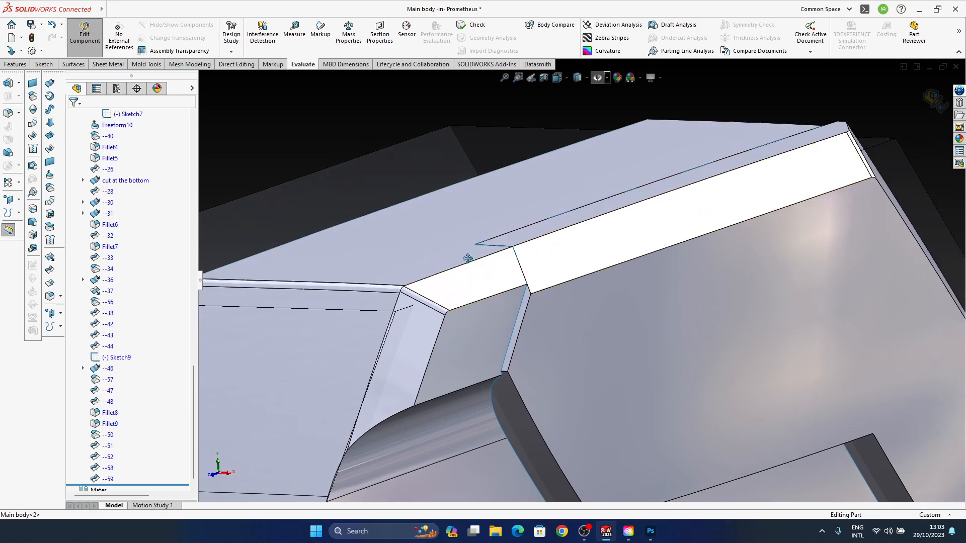
pyautogui.keyDown('ctrl'); pyautogui.moveTo(548, 313); pyautogui.dragTo(517, 245, button='middle'); pyautogui.keyUp('ctrl')
pyautogui.keyDown('ctrl'); pyautogui.moveTo(860, 144); pyautogui.dragTo(763, 195, button='middle'); pyautogui.keyUp('ctrl')
pyautogui.scroll(2, 612, 236)
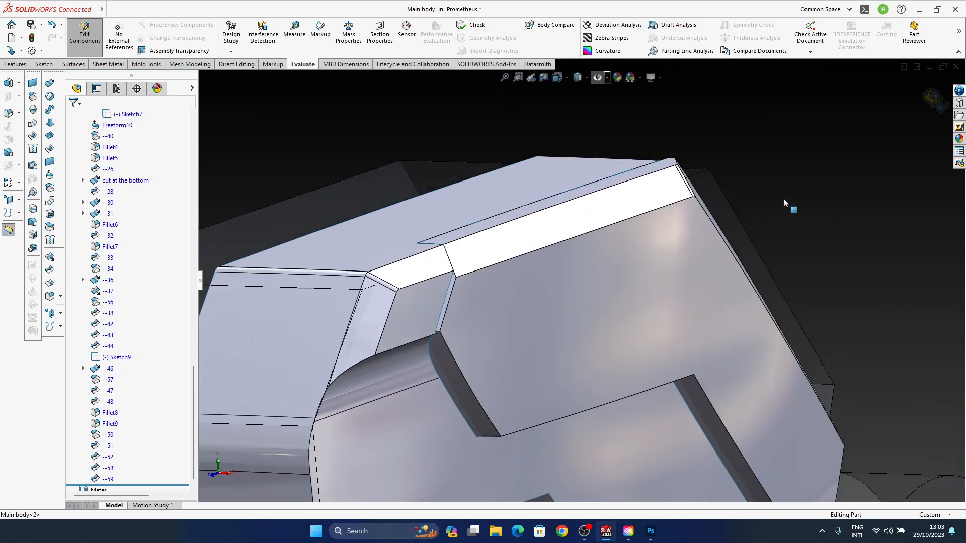
pyautogui.keyDown('ctrl'); pyautogui.moveTo(627, 227); pyautogui.dragTo(671, 206, button='middle'); pyautogui.keyUp('ctrl')
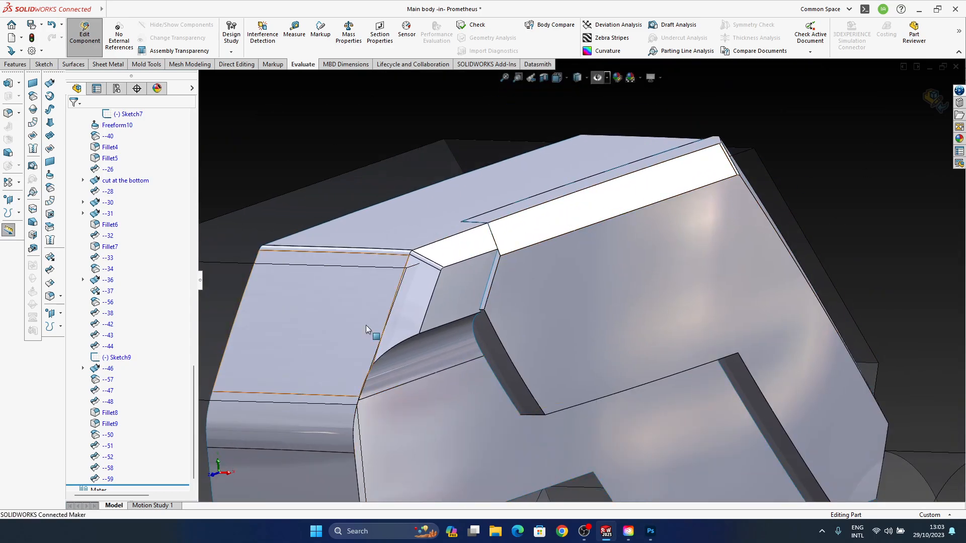
pyautogui.keyDown('ctrl'); pyautogui.moveTo(367, 325); pyautogui.dragTo(454, 278, button='middle'); pyautogui.keyUp('ctrl')
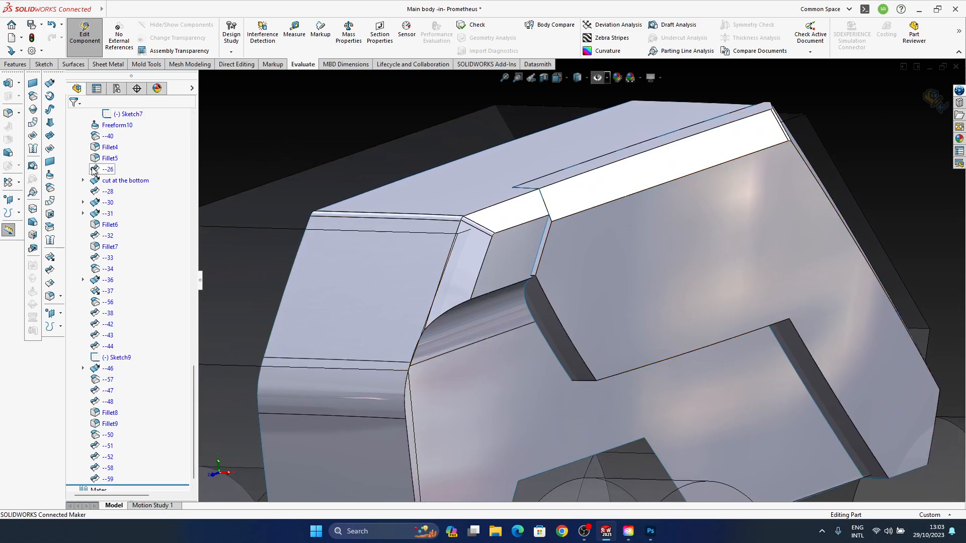
# Trim surface --52 with surface --59 as the standard trim tool, keeping the rear piece --52-Trim0
pyautogui.click(50, 272)
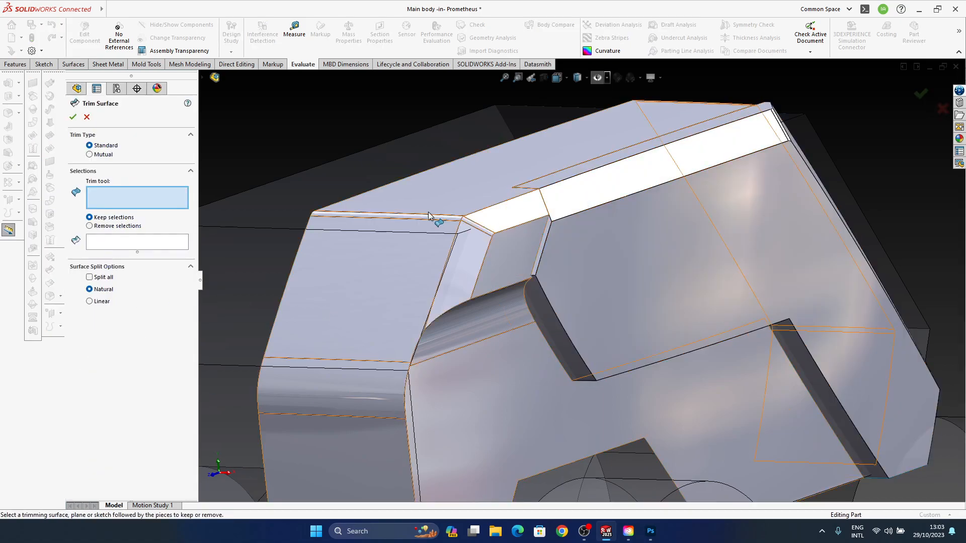
pyautogui.click(490, 265)
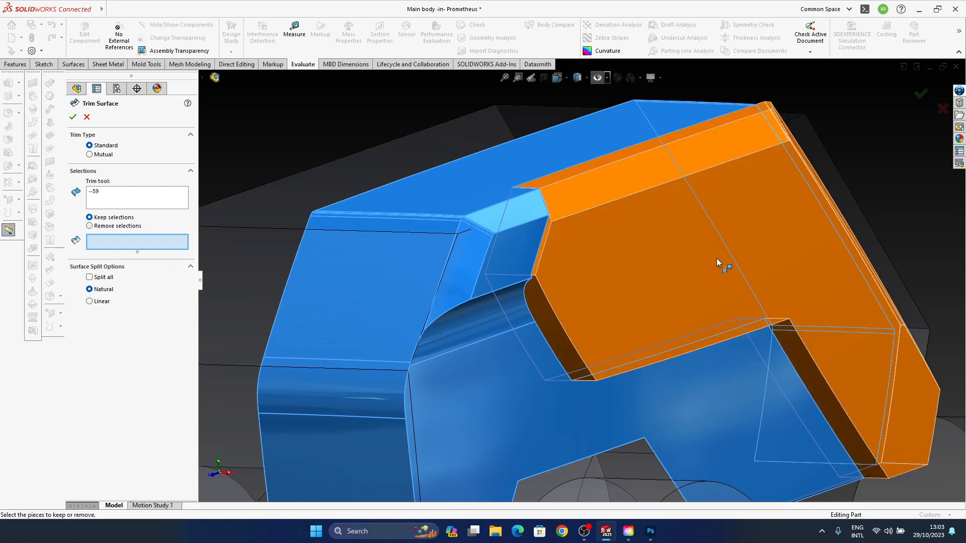
pyautogui.click(688, 272)
pyautogui.moveTo(687, 271); pyautogui.dragTo(724, 310, button='middle')
pyautogui.moveTo(812, 325); pyautogui.dragTo(717, 209, button='middle')
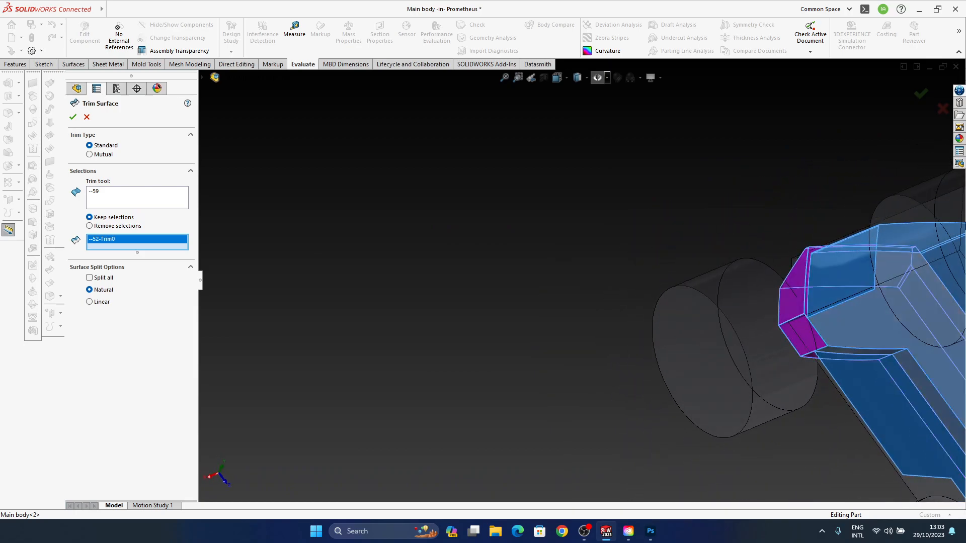
pyautogui.press('Return')
# Examine the trimmed rear surface's corners and its junction with the front body surface
pyautogui.moveTo(815, 379); pyautogui.dragTo(626, 276, button='middle')
pyautogui.scroll(-5, 578, 309)
pyautogui.moveTo(528, 302); pyautogui.dragTo(624, 318, button='middle')
pyautogui.keyDown('ctrl'); pyautogui.moveTo(624, 317); pyautogui.dragTo(345, 369, button='middle'); pyautogui.keyUp('ctrl')
pyautogui.scroll(5, 478, 352)
pyautogui.moveTo(478, 351); pyautogui.dragTo(636, 414, button='middle')
pyautogui.moveTo(675, 315); pyautogui.dragTo(531, 311, button='middle')
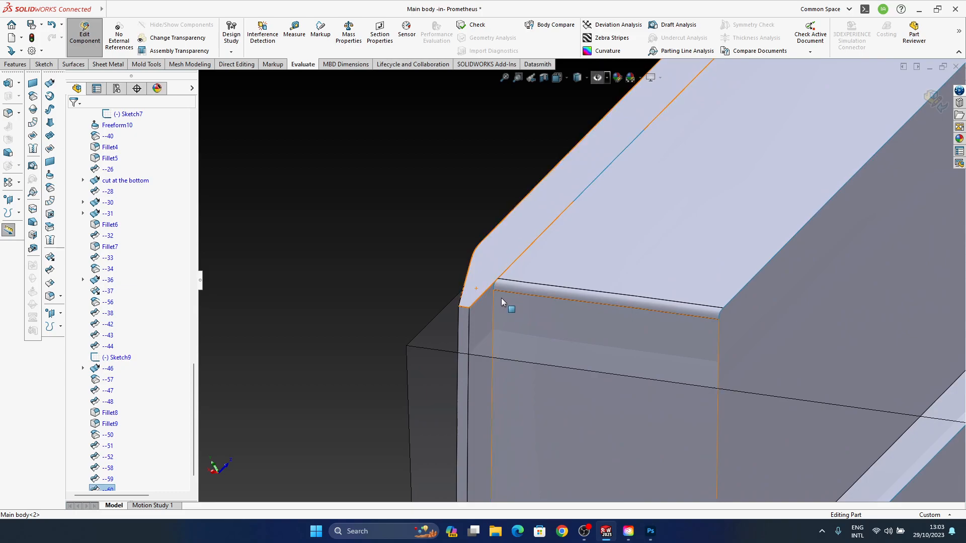
pyautogui.scroll(-5, 500, 298)
pyautogui.scroll(-5, 463, 277)
pyautogui.keyDown('ctrl'); pyautogui.moveTo(502, 276); pyautogui.dragTo(545, 187, button='middle'); pyautogui.keyUp('ctrl')
pyautogui.moveTo(725, 324); pyautogui.dragTo(630, 270, button='middle')
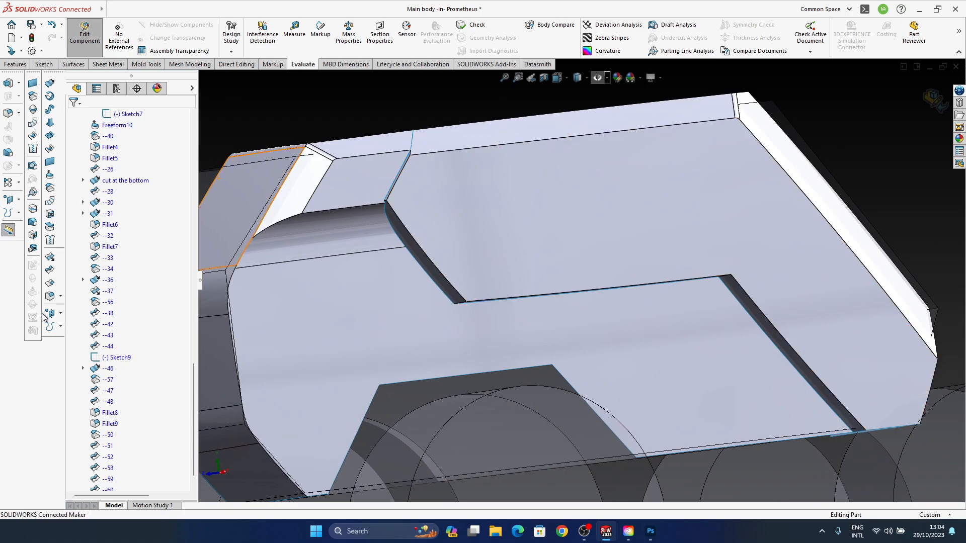
# Knit surfaces --60 and --59 together with merged entities and a 0.04 mm knitting tolerance
pyautogui.click(50, 242)
pyautogui.click(569, 254)
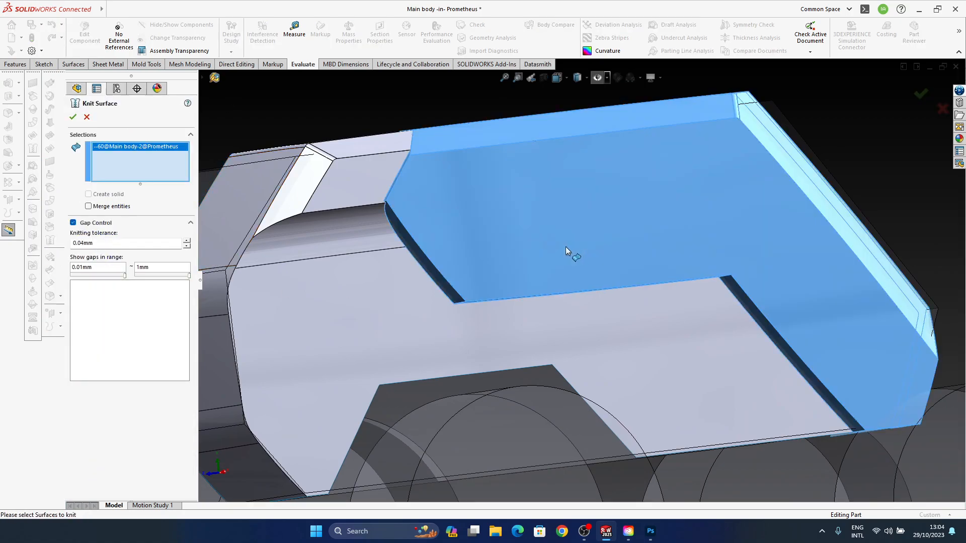
pyautogui.click(330, 236)
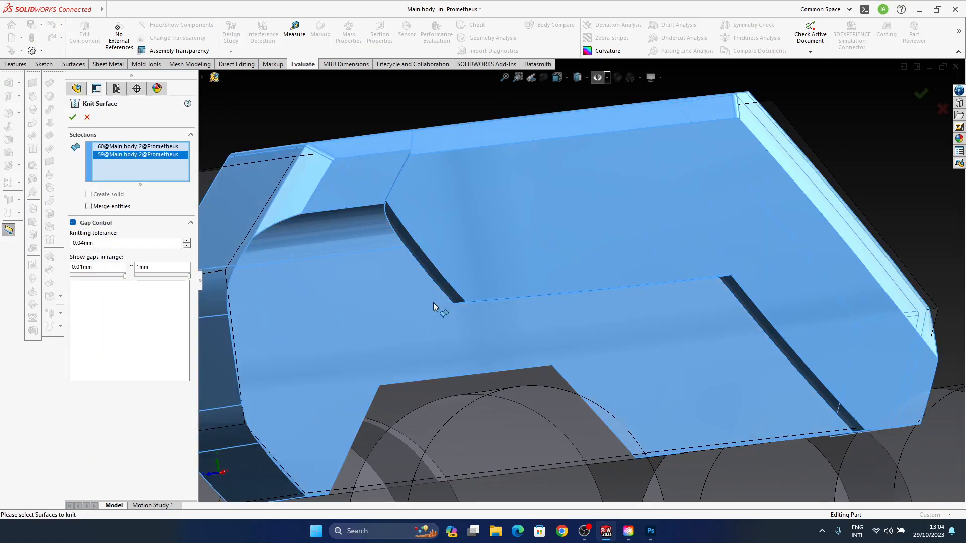
pyautogui.keyDown('ctrl'); pyautogui.moveTo(502, 246); pyautogui.dragTo(580, 248, button='middle'); pyautogui.keyUp('ctrl')
pyautogui.click(89, 206)
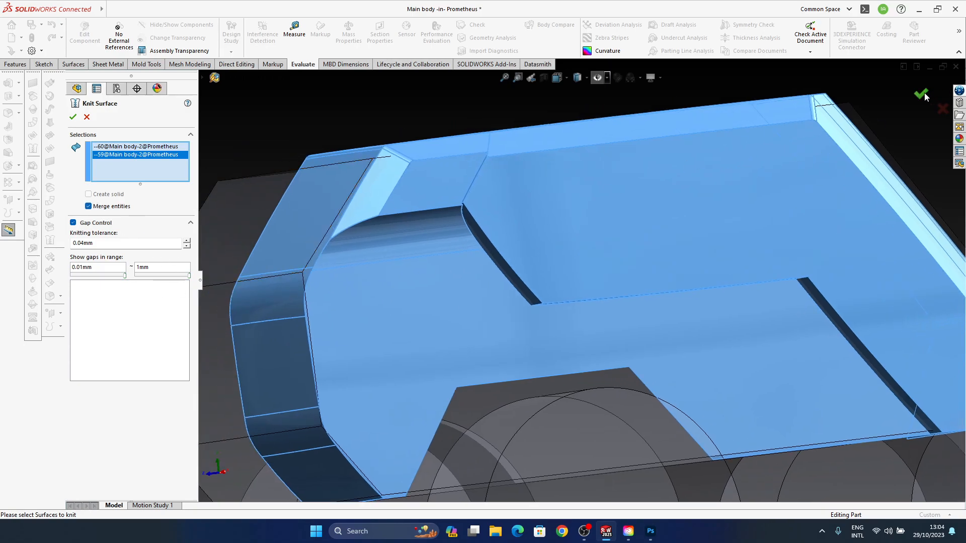
pyautogui.press('Return')
# Examine the knitted main body's roof face and the edges of the recessed side step
pyautogui.moveTo(541, 281); pyautogui.dragTo(645, 167, button='middle')
pyautogui.click(528, 257)
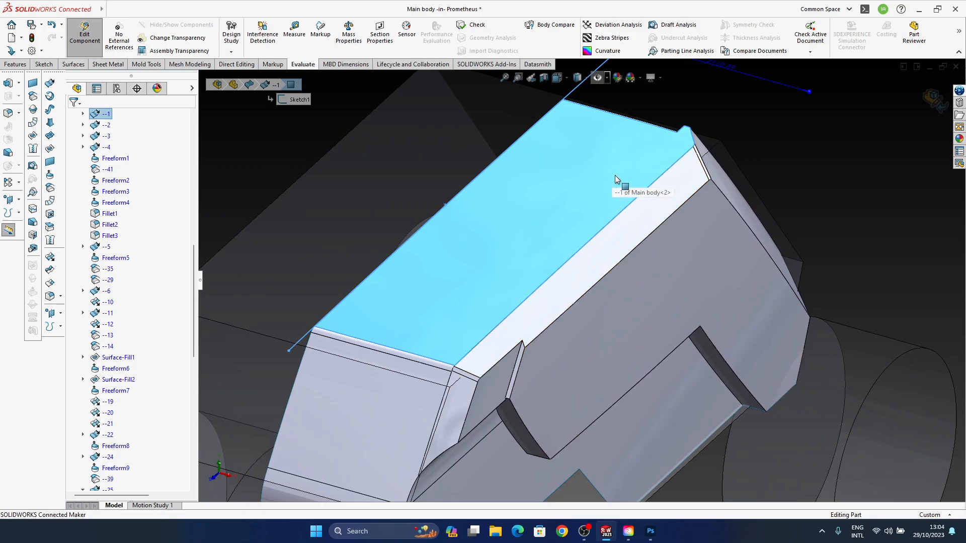
pyautogui.moveTo(615, 175); pyautogui.dragTo(584, 278, button='middle')
pyautogui.scroll(-3, 628, 300)
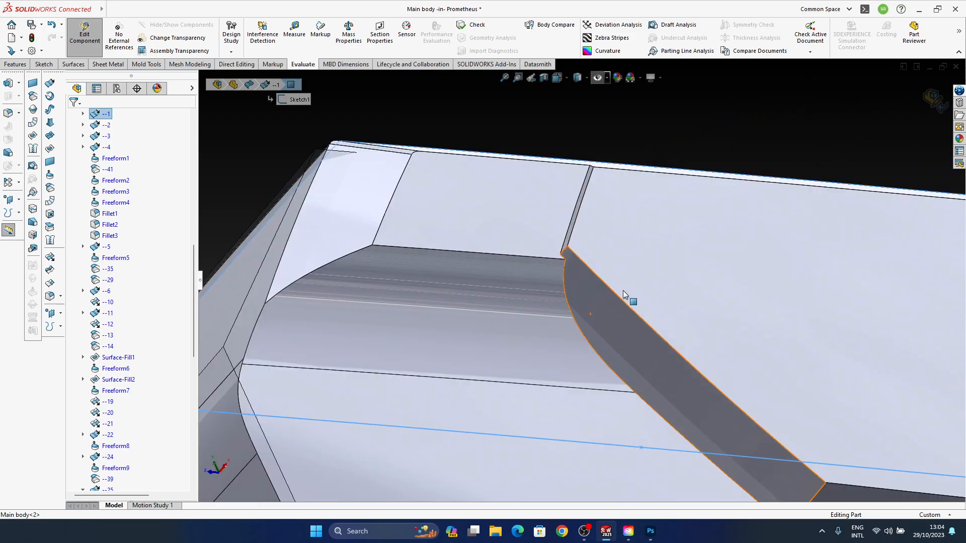
pyautogui.scroll(-3, 594, 249)
pyautogui.scroll(5, 599, 254)
pyautogui.scroll(-8, 606, 239)
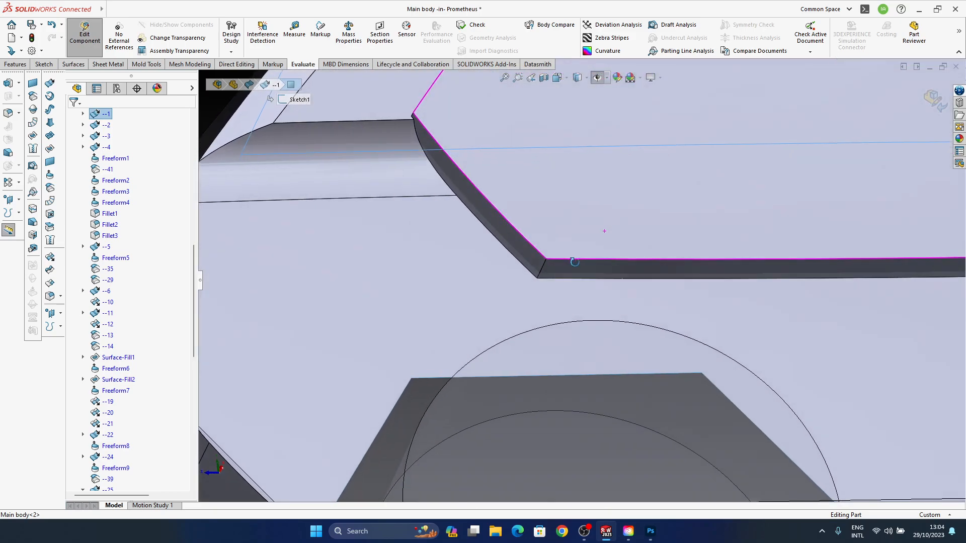
# Examine the main body's stepped side panel and the edges of its recess from several angles
pyautogui.scroll(5, 625, 280)
pyautogui.moveTo(625, 281); pyautogui.dragTo(573, 312, button='middle')
pyautogui.scroll(2, 476, 365)
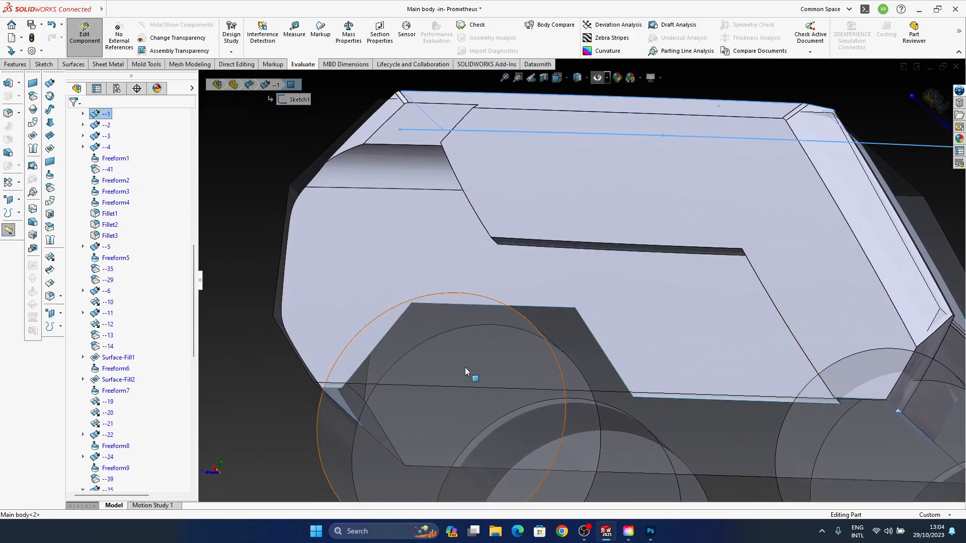
pyautogui.scroll(-3, 468, 380)
pyautogui.scroll(3, 466, 383)
pyautogui.scroll(-3, 400, 338)
pyautogui.moveTo(398, 337); pyautogui.dragTo(456, 316, button='middle')
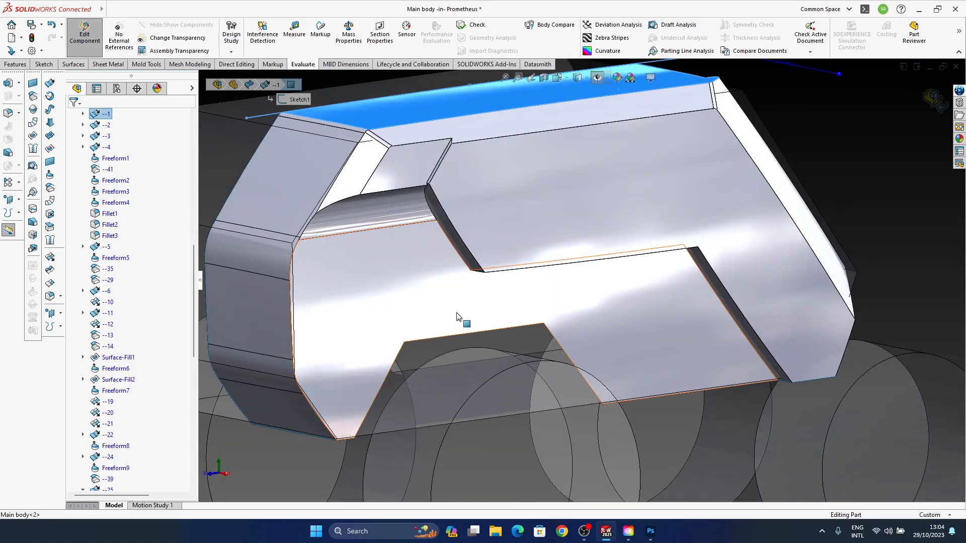
pyautogui.scroll(3, 503, 347)
pyautogui.scroll(-3, 557, 376)
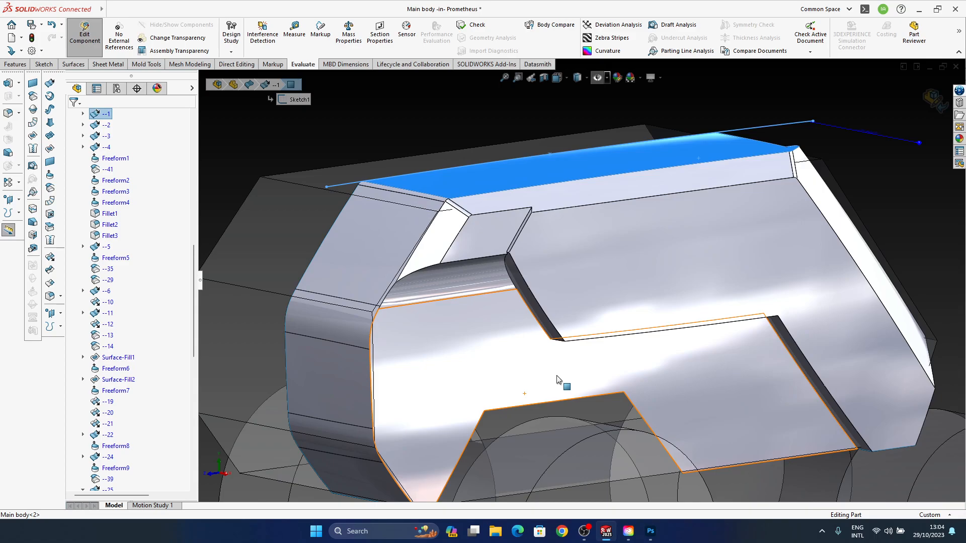
pyautogui.moveTo(562, 335); pyautogui.dragTo(567, 309, button='middle')
pyautogui.scroll(3, 584, 302)
pyautogui.scroll(-10, 130, 356)
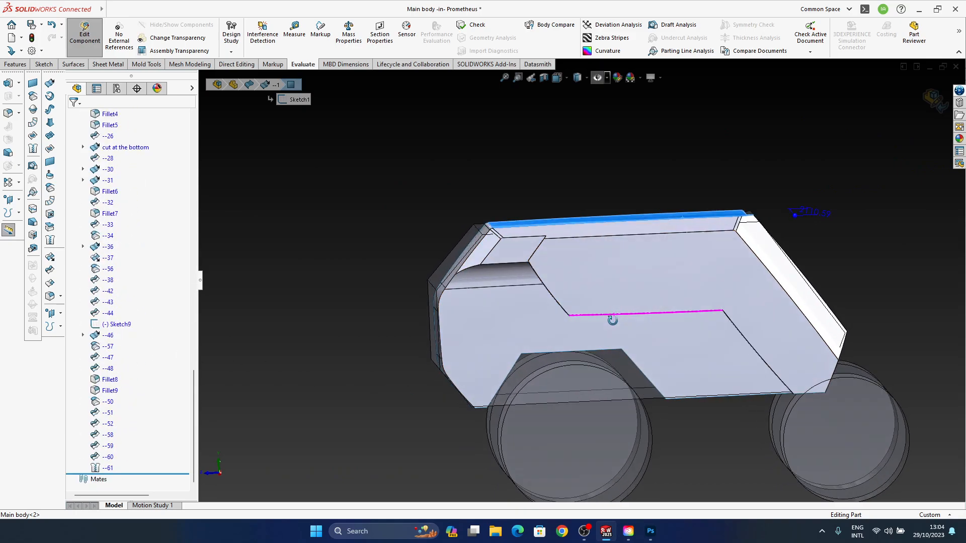
# Compare the body's stepped side with the vehicle concept image, including the marked-up copy in Photoshop
pyautogui.moveTo(606, 375); pyautogui.dragTo(505, 339, button='middle')
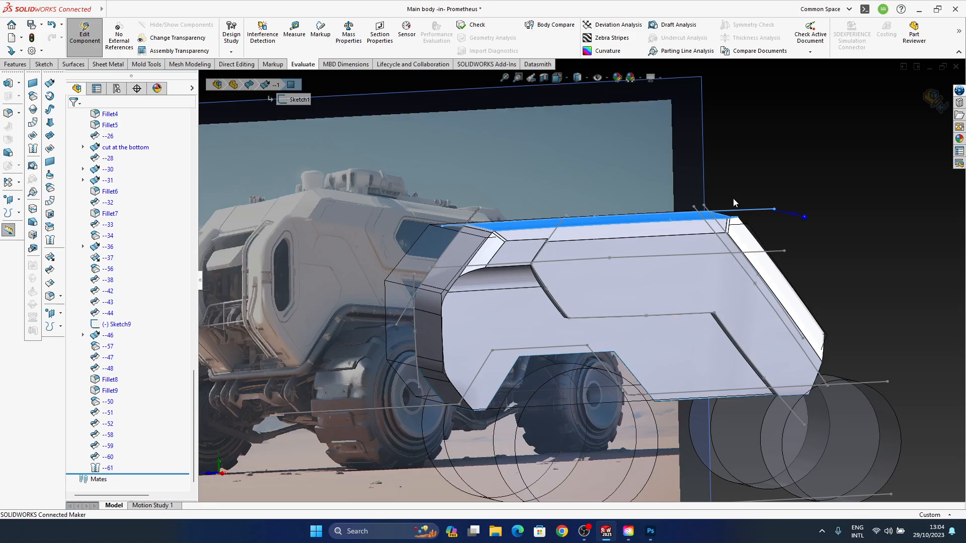
pyautogui.moveTo(640, 335); pyautogui.dragTo(619, 322, button='middle')
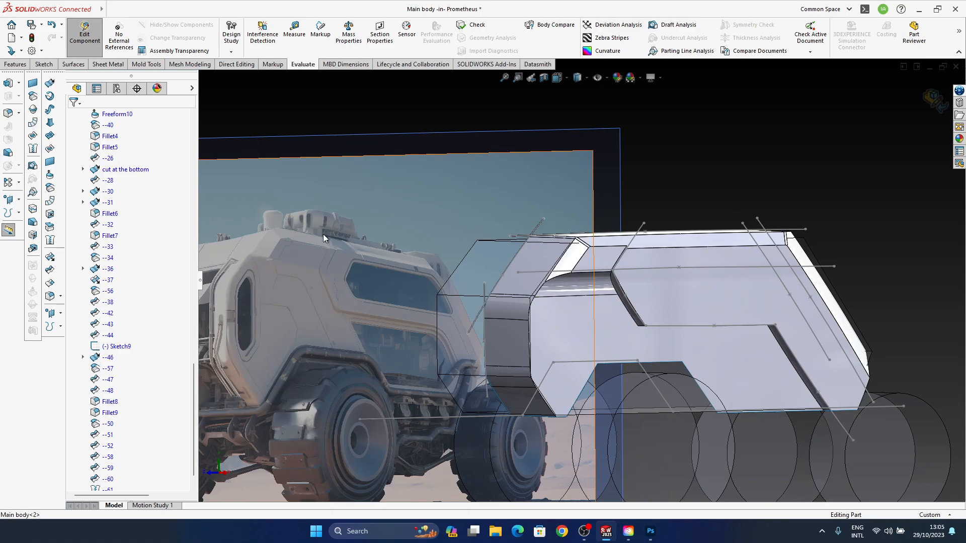
pyautogui.moveTo(687, 301); pyautogui.dragTo(682, 287, button='middle')
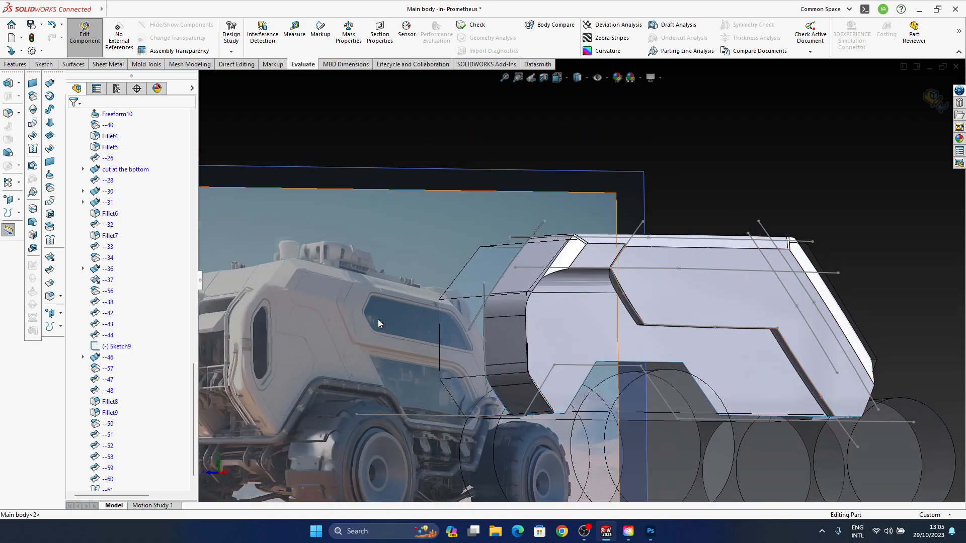
pyautogui.click(654, 534)
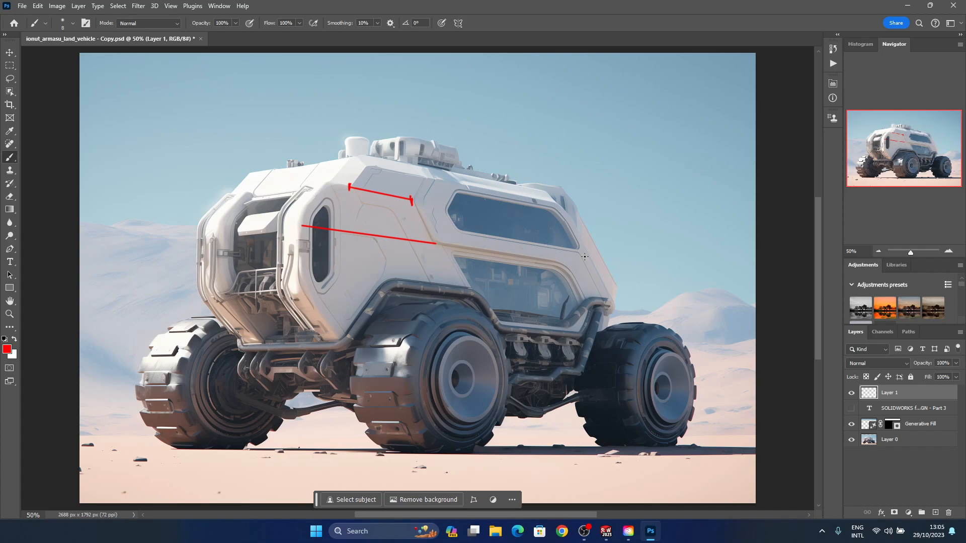
pyautogui.click(908, 7)
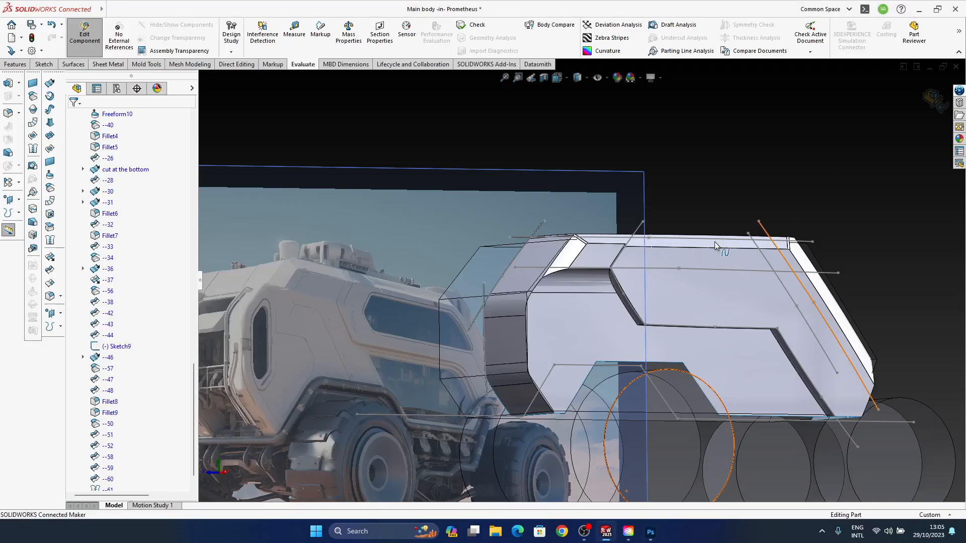
# Open the step line's 3DSketch9 for editing and move its long horizontal spline segment slightly upward
pyautogui.scroll(-3, 657, 324)
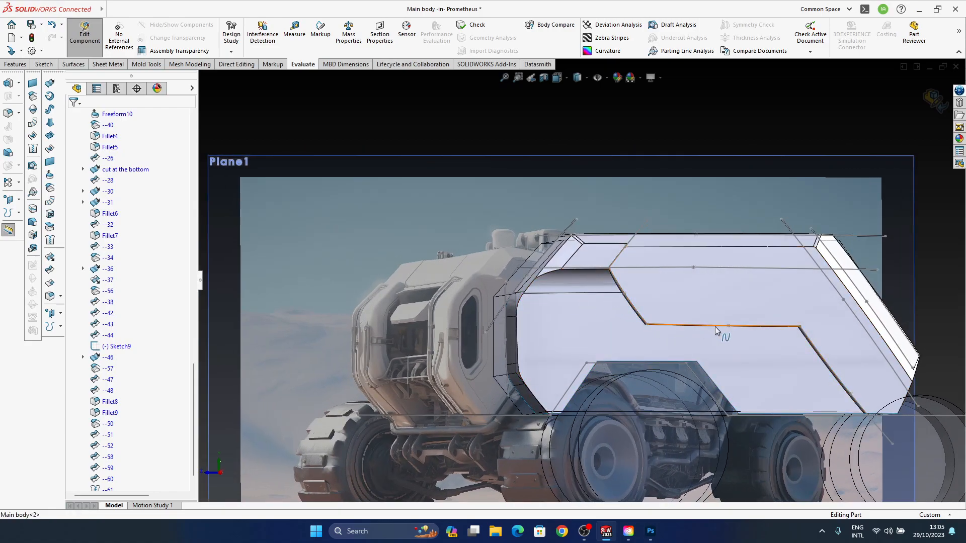
pyautogui.scroll(6, 714, 327)
pyautogui.scroll(-5, 496, 279)
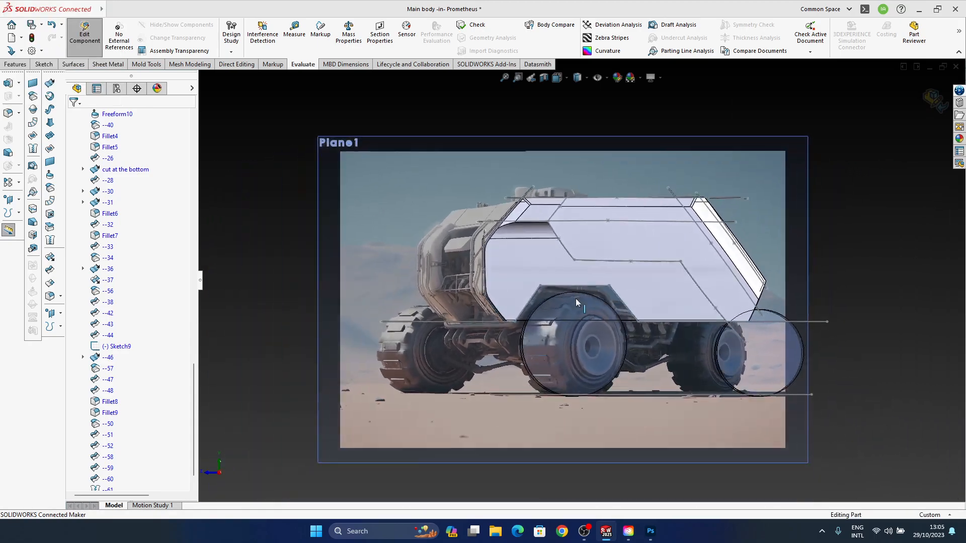
pyautogui.scroll(-5, 559, 264)
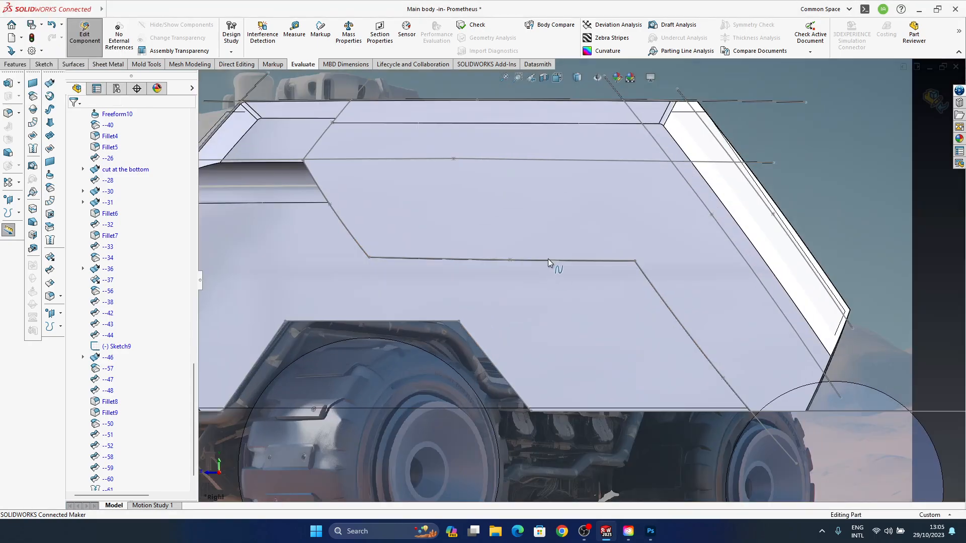
pyautogui.click(403, 258)
pyautogui.click(430, 211)
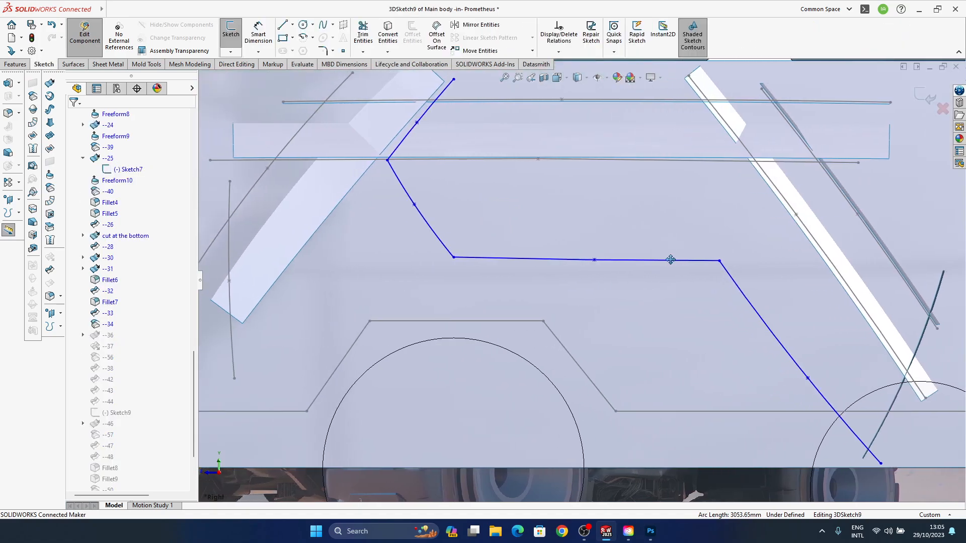
pyautogui.moveTo(561, 261)
pyautogui.mouseDown()
pyautogui.moveTo(560, 242)
pyautogui.moveTo(558, 257)
pyautogui.mouseUp()
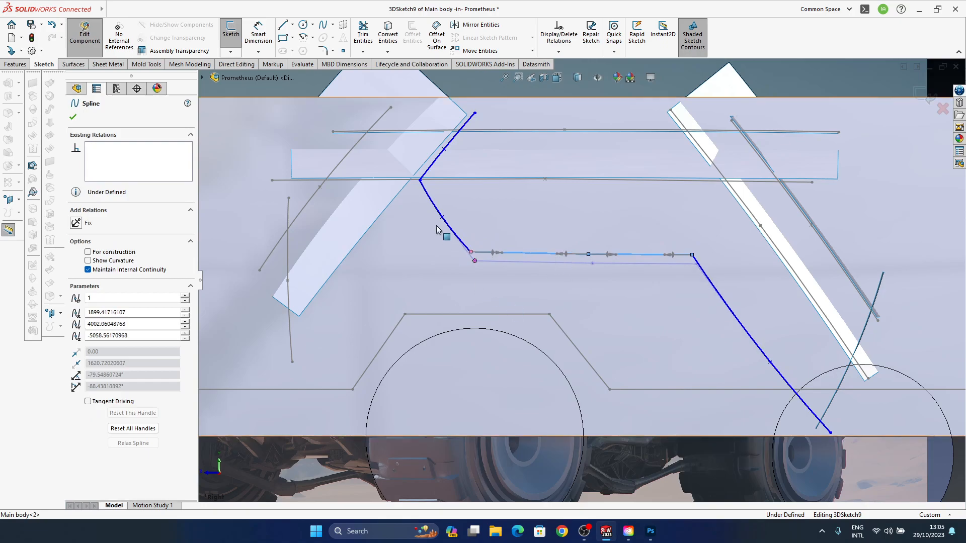
# Following the Photoshop reference, shift the step line's upper front corner rearward and reshape the diagonal below it through its middle point
pyautogui.click(649, 534)
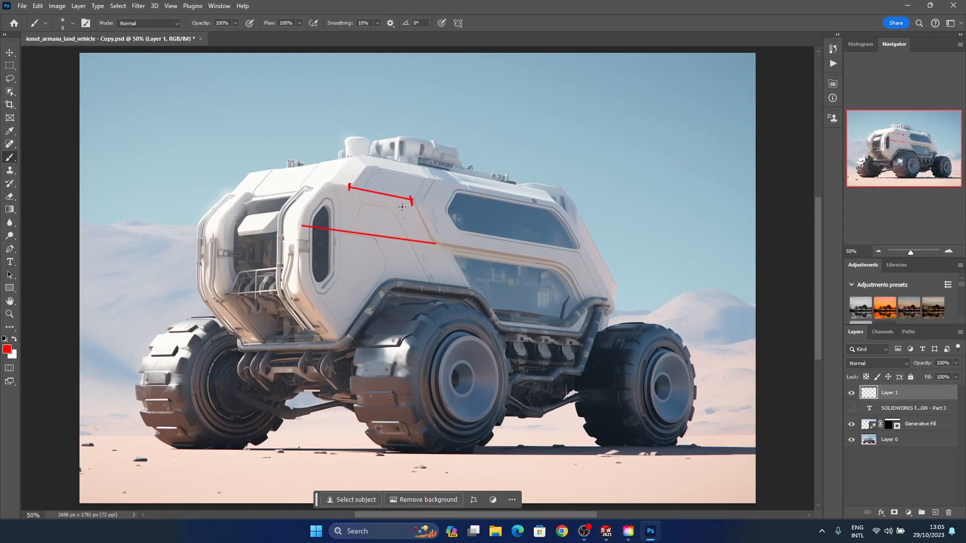
pyautogui.click(653, 541)
pyautogui.keyDown('ctrl'); pyautogui.moveTo(458, 234); pyautogui.dragTo(502, 280, button='middle'); pyautogui.keyUp('ctrl')
pyautogui.moveTo(463, 227); pyautogui.dragTo(481, 228)
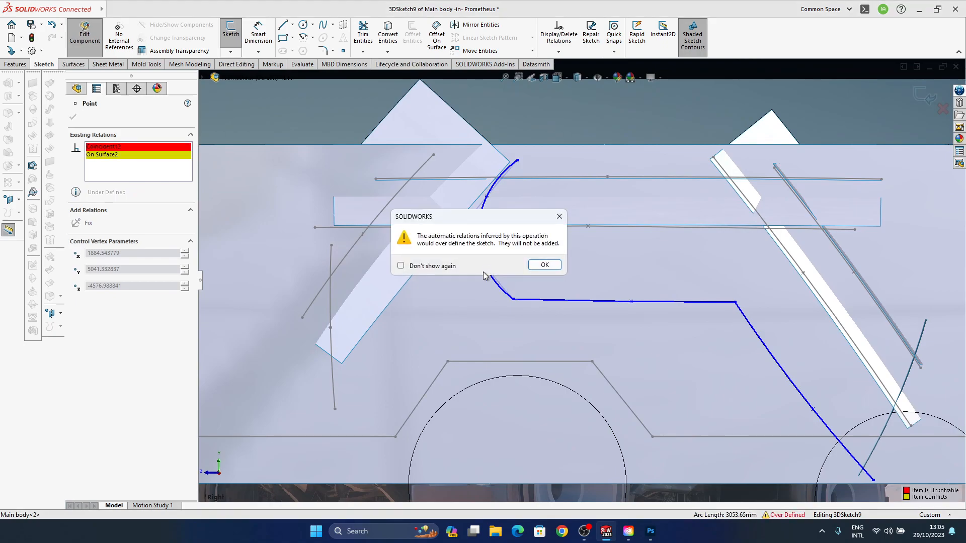
pyautogui.click(543, 265)
pyautogui.scroll(-2, 494, 262)
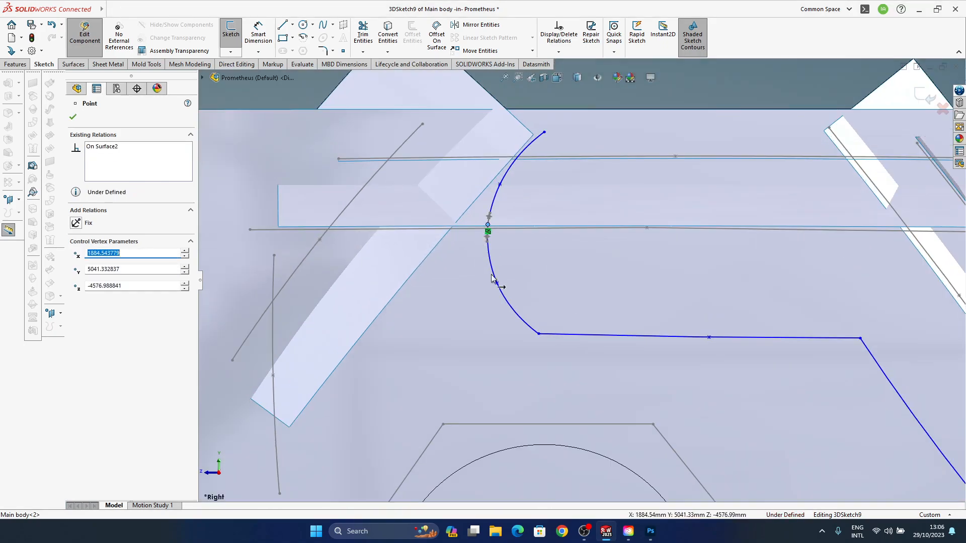
pyautogui.moveTo(497, 285); pyautogui.dragTo(512, 284)
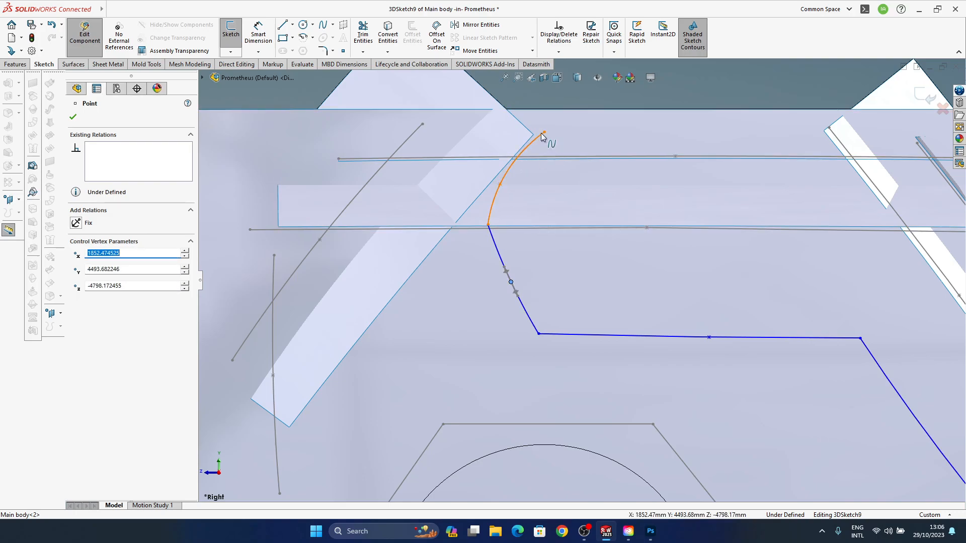
# Move the step line's lower front corner and top endpoint rearward, straighten both adjoining diagonals, and finish the sketch
pyautogui.moveTo(542, 335); pyautogui.dragTo(564, 337)
pyautogui.moveTo(512, 284); pyautogui.dragTo(526, 294)
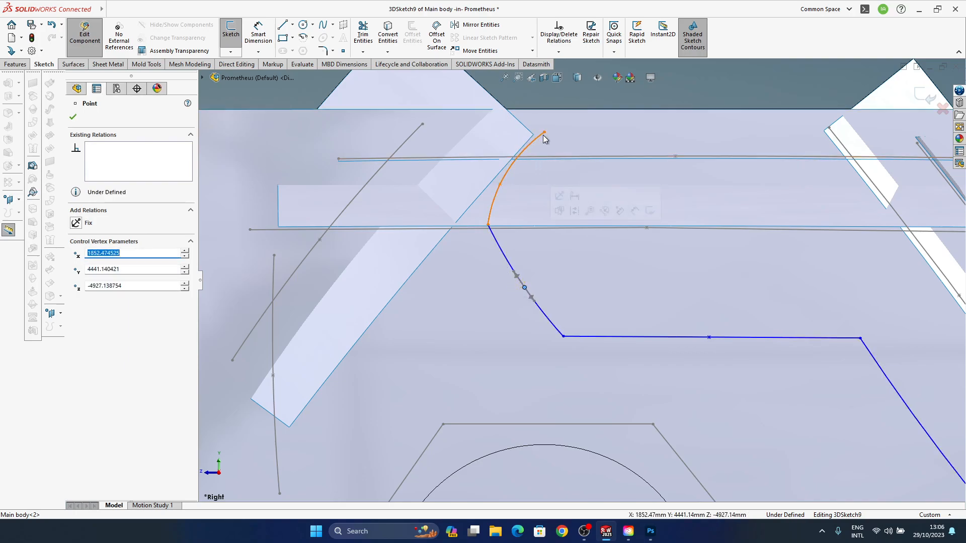
pyautogui.moveTo(544, 132); pyautogui.dragTo(579, 132)
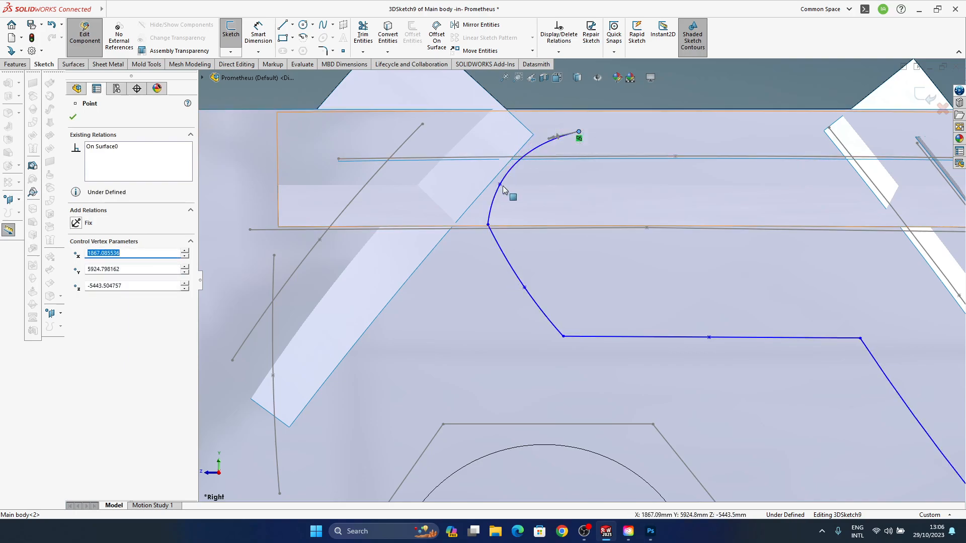
pyautogui.moveTo(499, 184); pyautogui.dragTo(535, 175)
pyautogui.click(527, 292)
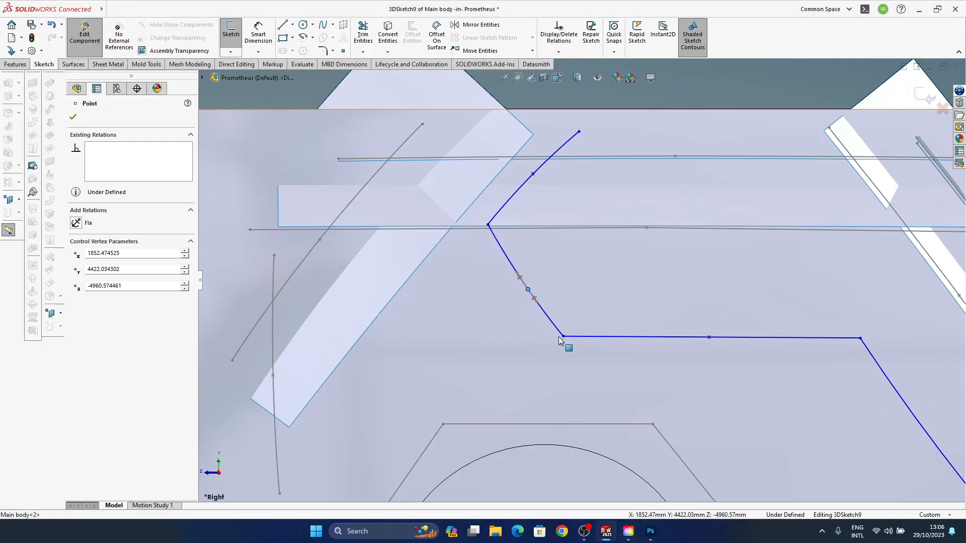
pyautogui.click(921, 99)
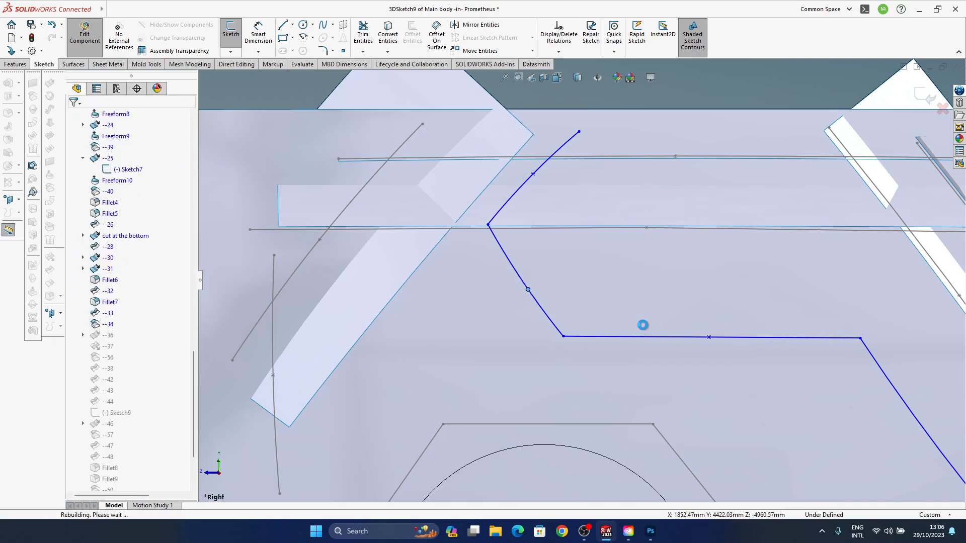
# Examine the rebuilt stepped side and compare its proportions with the concept image in Photoshop
pyautogui.moveTo(593, 344)
pyautogui.mouseDown(button='middle')
pyautogui.moveTo(550, 313)
pyautogui.moveTo(587, 334)
pyautogui.moveTo(556, 323)
pyautogui.moveTo(657, 311)
pyautogui.moveTo(555, 312)
pyautogui.mouseUp(button='middle')
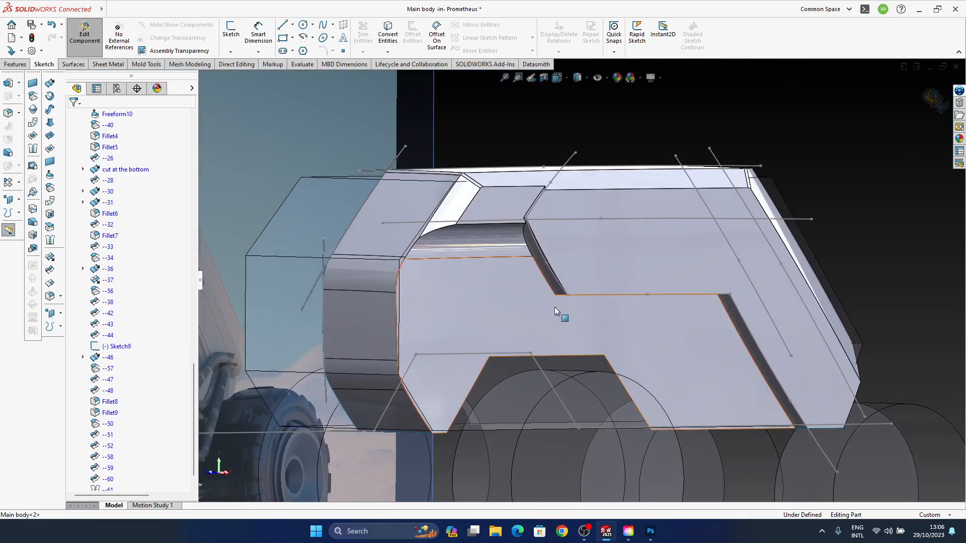
pyautogui.moveTo(545, 346); pyautogui.dragTo(494, 301, button='middle')
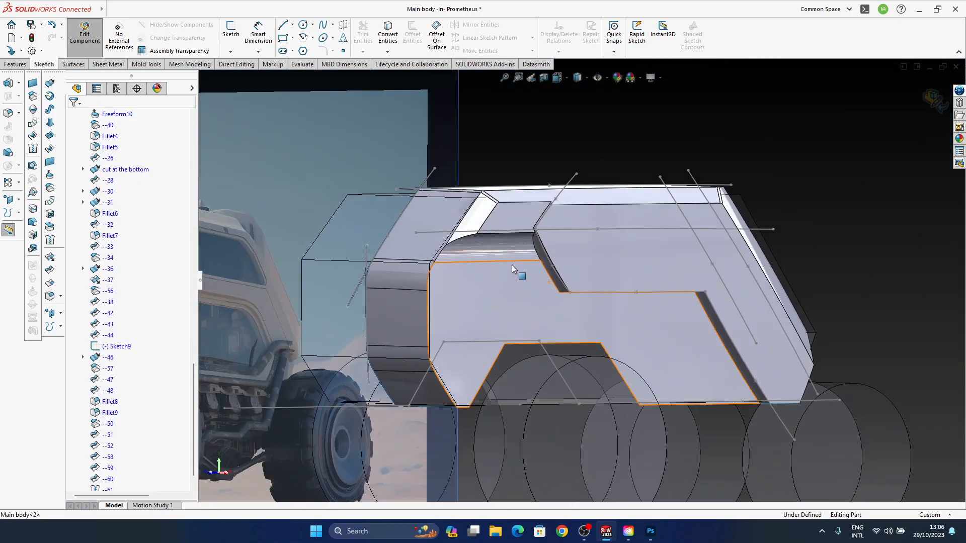
pyautogui.click(650, 531)
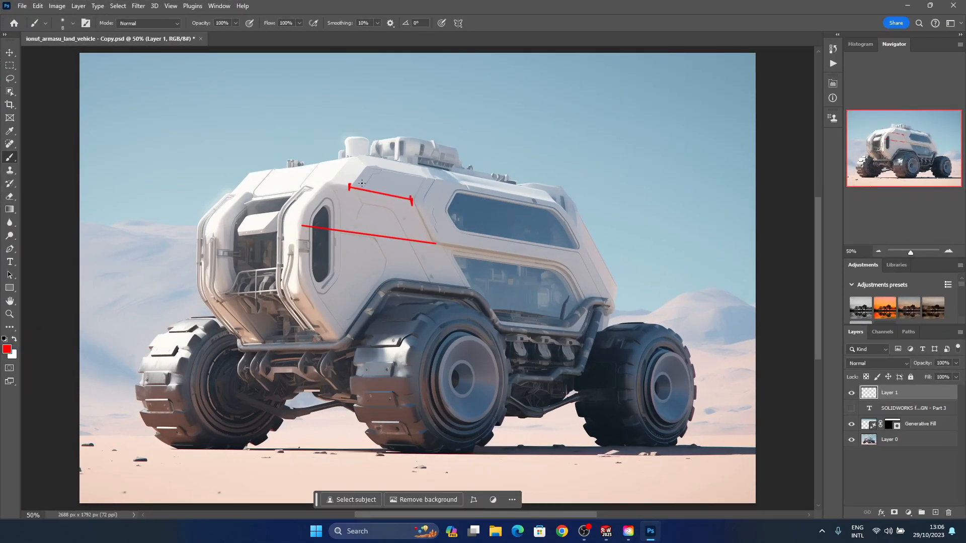
pyautogui.click(908, 9)
pyautogui.moveTo(521, 272); pyautogui.dragTo(578, 277, button='middle')
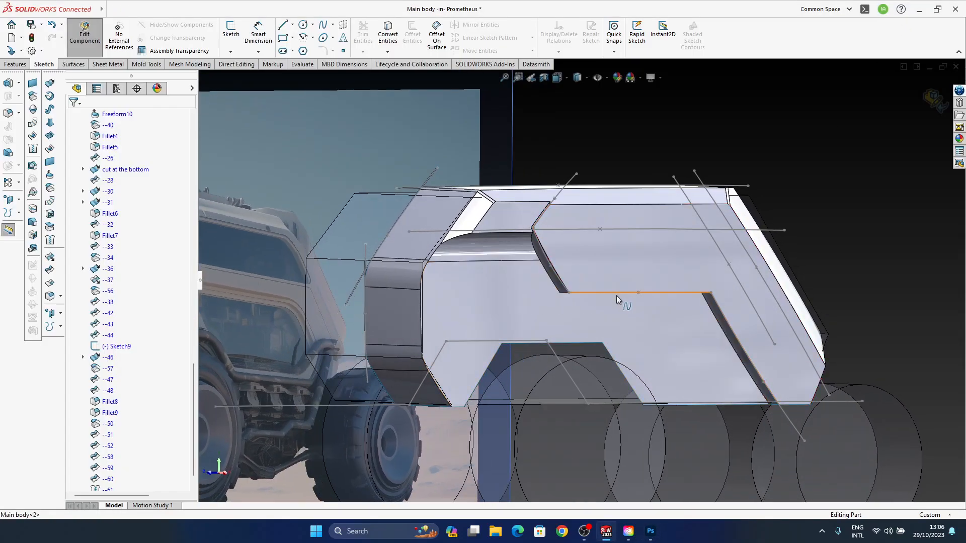
pyautogui.moveTo(611, 291); pyautogui.dragTo(557, 252, button='right')
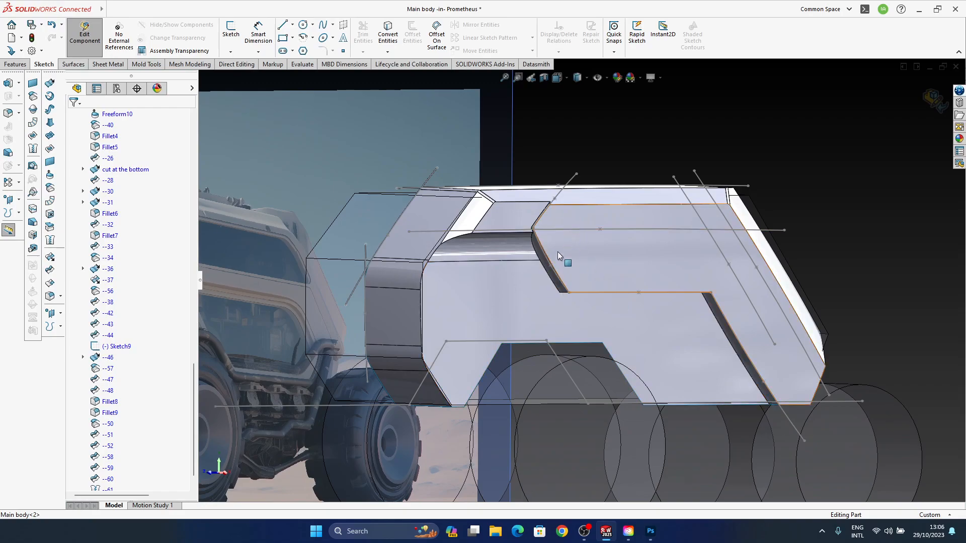
# Reopen 3DSketch9, raise the step line's horizontal segment further, and move the upper front corner rearward
pyautogui.click(618, 293)
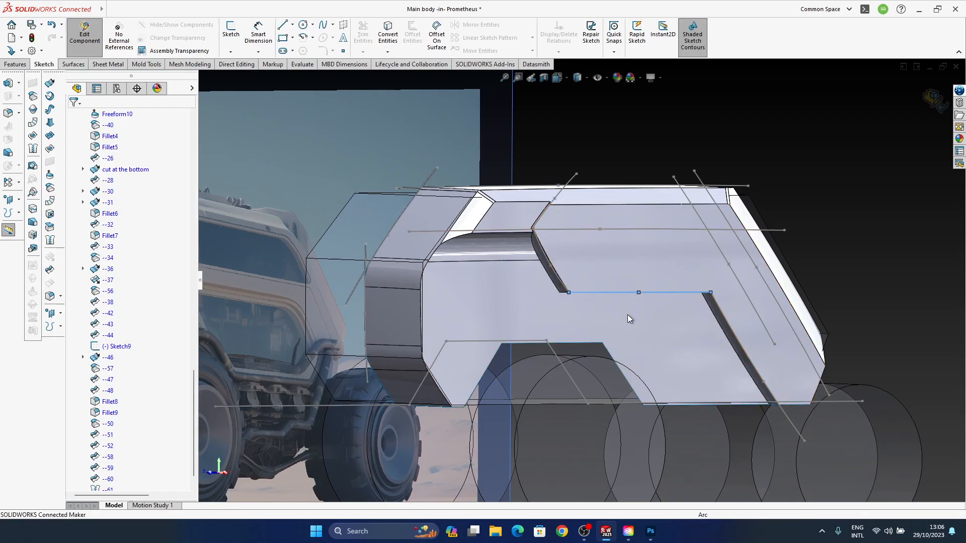
pyautogui.scroll(-3, 654, 302)
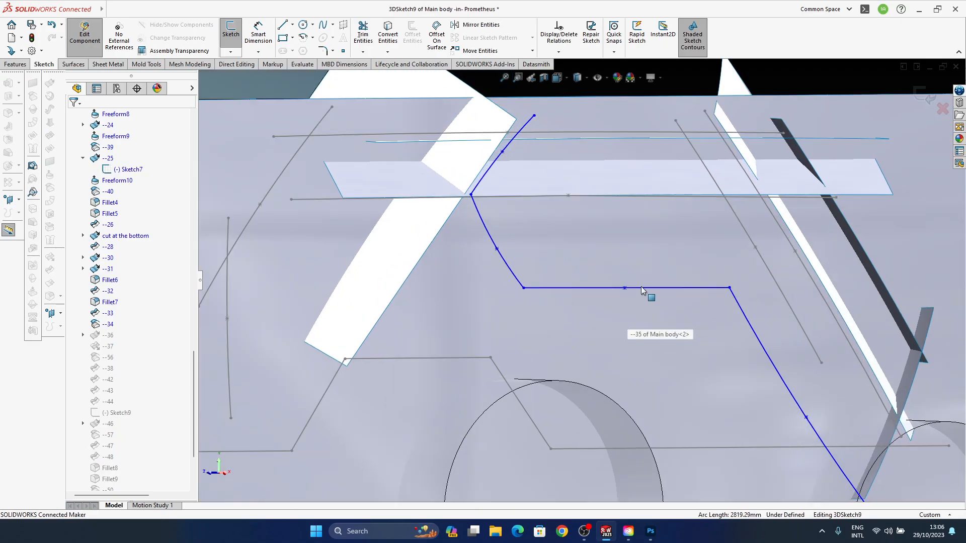
pyautogui.moveTo(645, 290); pyautogui.dragTo(636, 271)
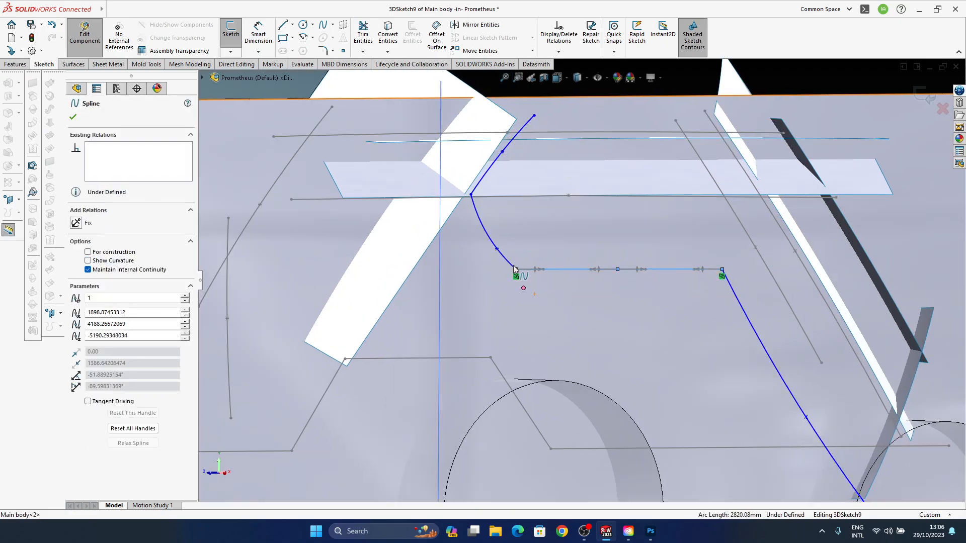
pyautogui.moveTo(490, 195); pyautogui.dragTo(528, 200)
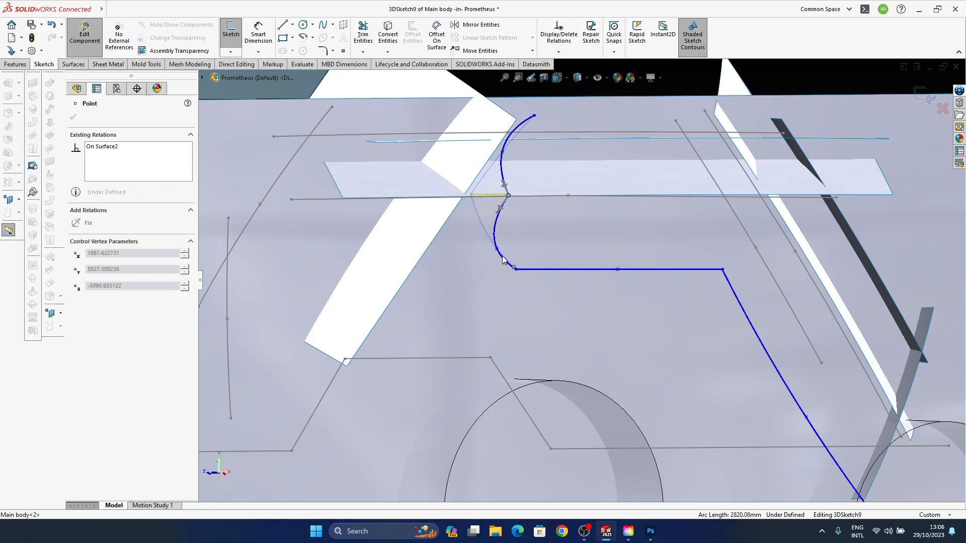
pyautogui.click(543, 271)
pyautogui.scroll(-2, 529, 260)
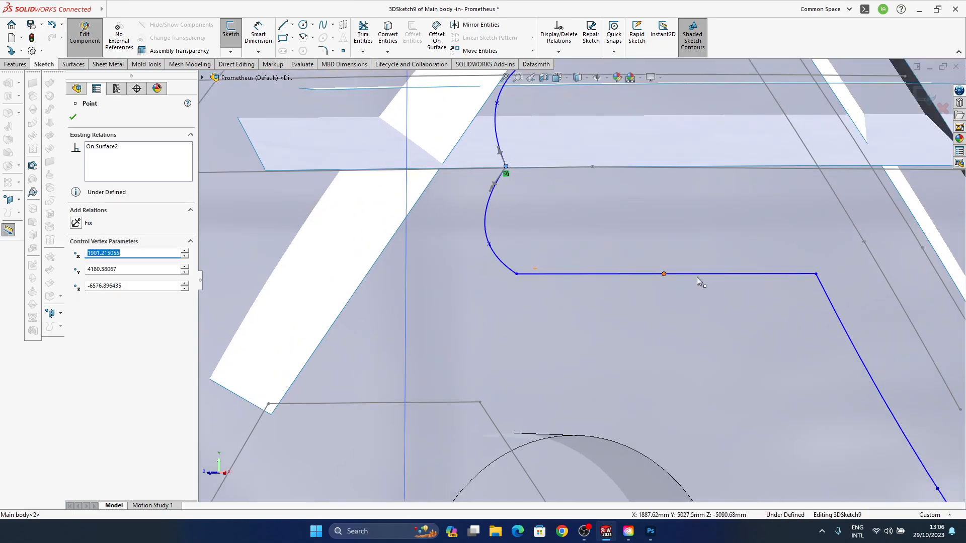
# Move the horizontal segment's middle point and front corner rearward, and realign the middle point of the diagonal above it
pyautogui.moveTo(689, 277); pyautogui.dragTo(714, 276)
pyautogui.click(518, 275)
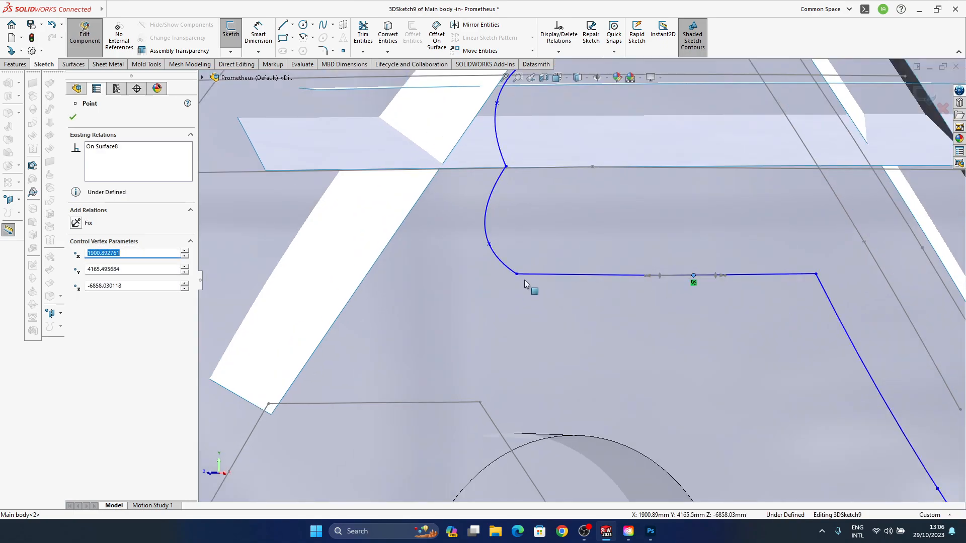
pyautogui.moveTo(520, 276); pyautogui.dragTo(598, 275)
pyautogui.click(490, 243)
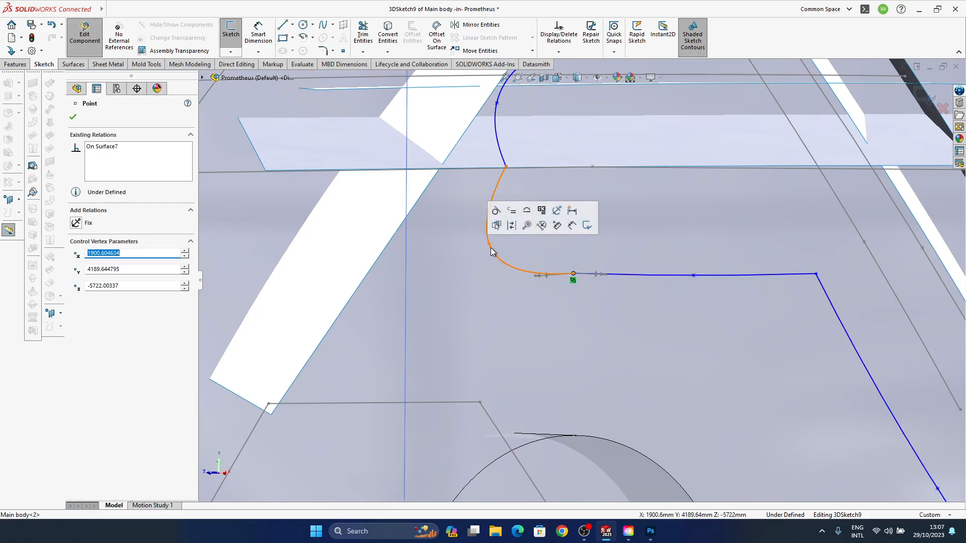
pyautogui.moveTo(491, 244); pyautogui.dragTo(536, 227)
pyautogui.moveTo(531, 225); pyautogui.dragTo(526, 166, button='middle')
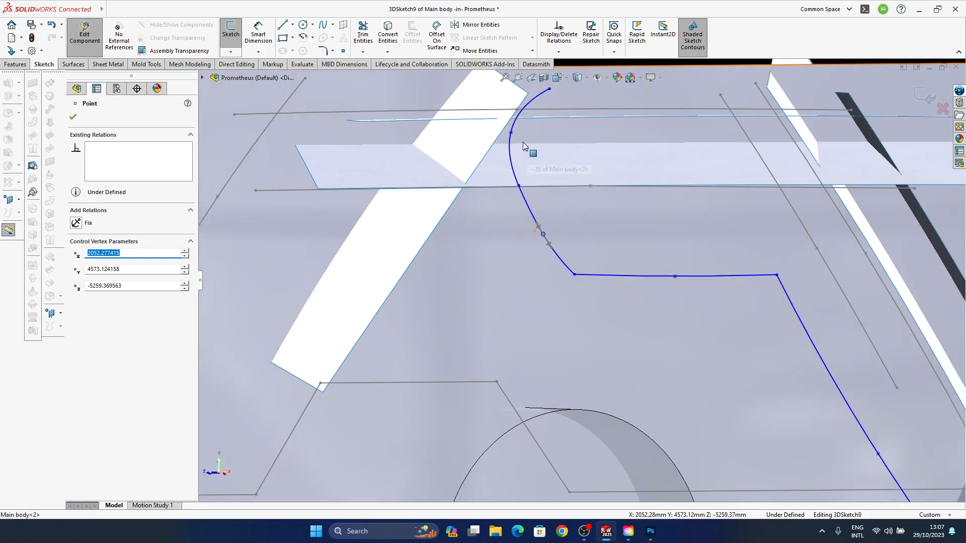
# Try moving the step line's top endpoint and lower front corner rearward, realign both front diagonals' middle points, and finish the sketch
pyautogui.keyDown('ctrl'); pyautogui.moveTo(575, 192); pyautogui.dragTo(528, 258, button='middle'); pyautogui.keyUp('ctrl')
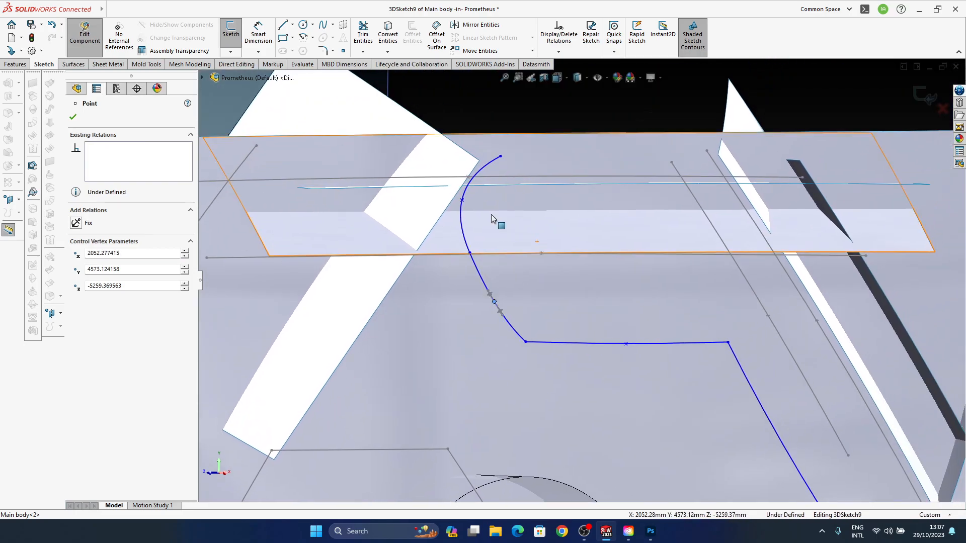
pyautogui.scroll(-1, 491, 215)
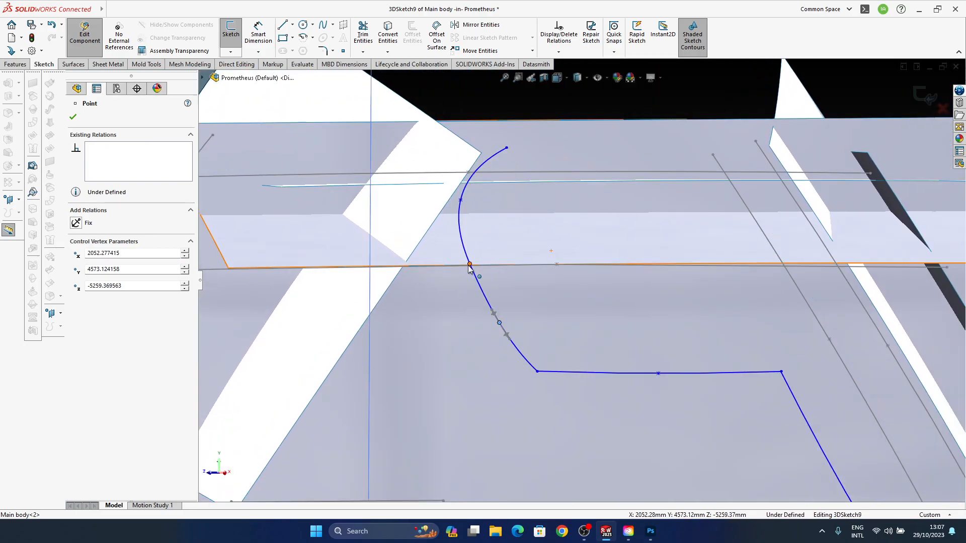
pyautogui.moveTo(507, 150); pyautogui.dragTo(559, 148)
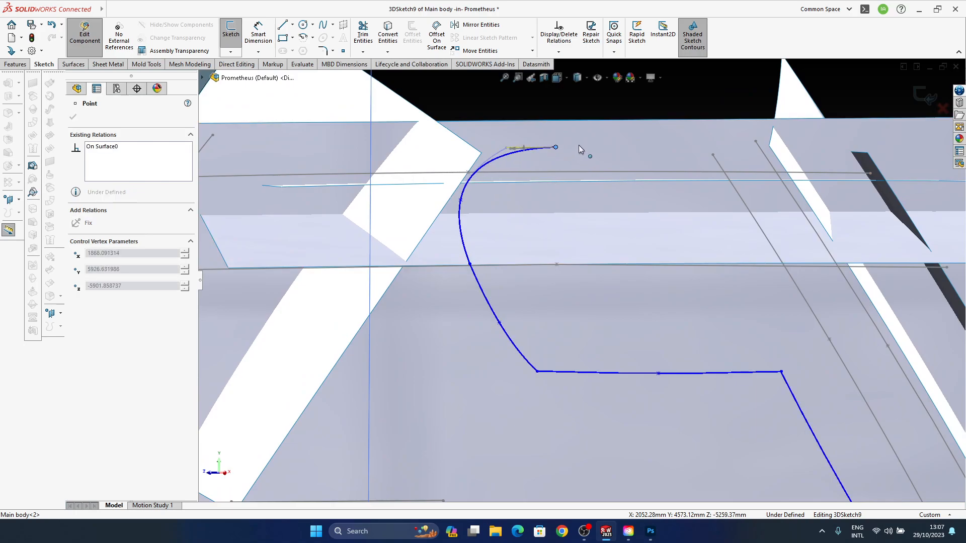
pyautogui.moveTo(462, 205); pyautogui.dragTo(537, 225)
pyautogui.moveTo(537, 372); pyautogui.dragTo(569, 374)
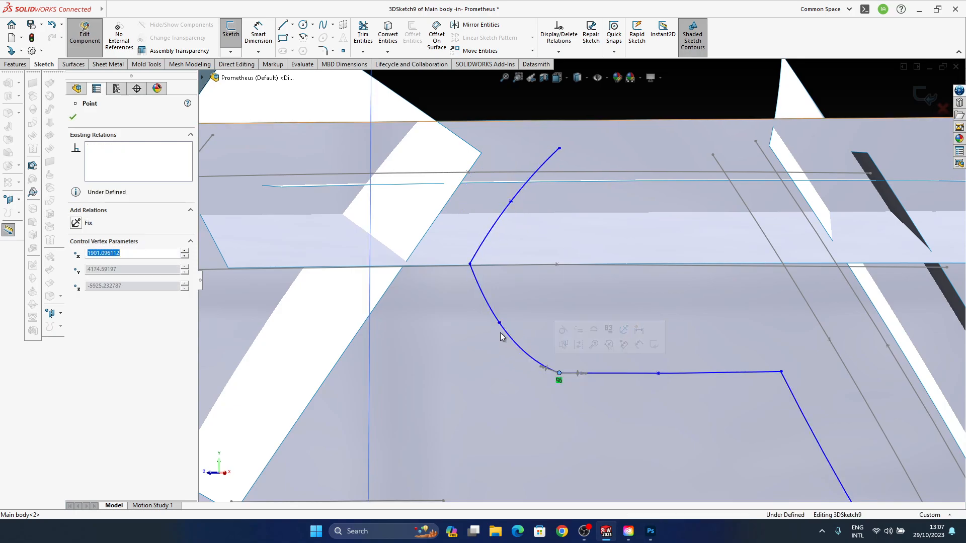
pyautogui.moveTo(500, 324)
pyautogui.mouseDown()
pyautogui.moveTo(524, 332)
pyautogui.moveTo(512, 322)
pyautogui.mouseUp()
pyautogui.moveTo(512, 203); pyautogui.dragTo(510, 210)
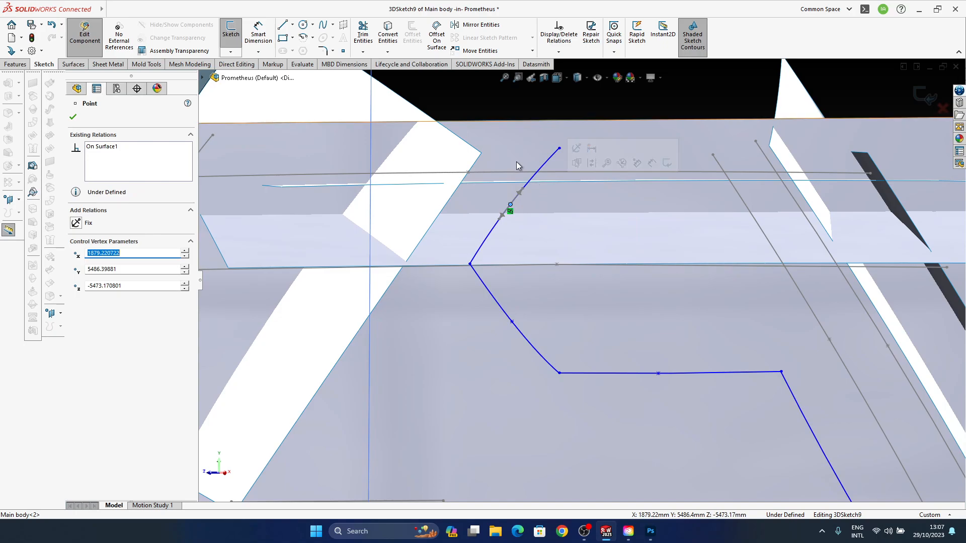
pyautogui.click(922, 99)
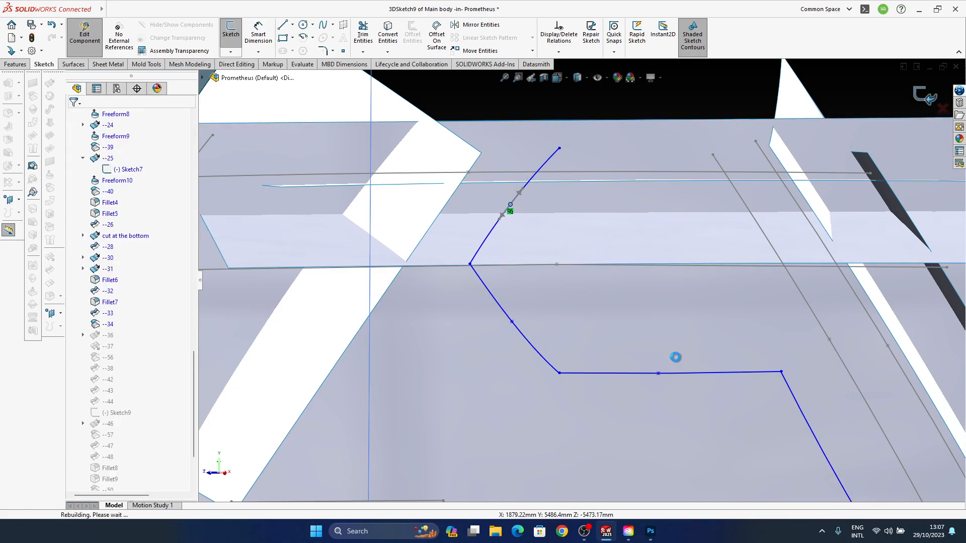
pyautogui.moveTo(666, 358)
pyautogui.mouseDown(button='middle')
pyautogui.moveTo(515, 290)
pyautogui.moveTo(463, 213)
pyautogui.moveTo(453, 162)
pyautogui.moveTo(460, 211)
pyautogui.moveTo(445, 255)
pyautogui.moveTo(518, 222)
pyautogui.moveTo(480, 240)
pyautogui.moveTo(459, 300)
pyautogui.moveTo(453, 231)
pyautogui.moveTo(571, 360)
pyautogui.moveTo(589, 267)
pyautogui.moveTo(578, 290)
pyautogui.mouseUp(button='middle')
pyautogui.press('3')
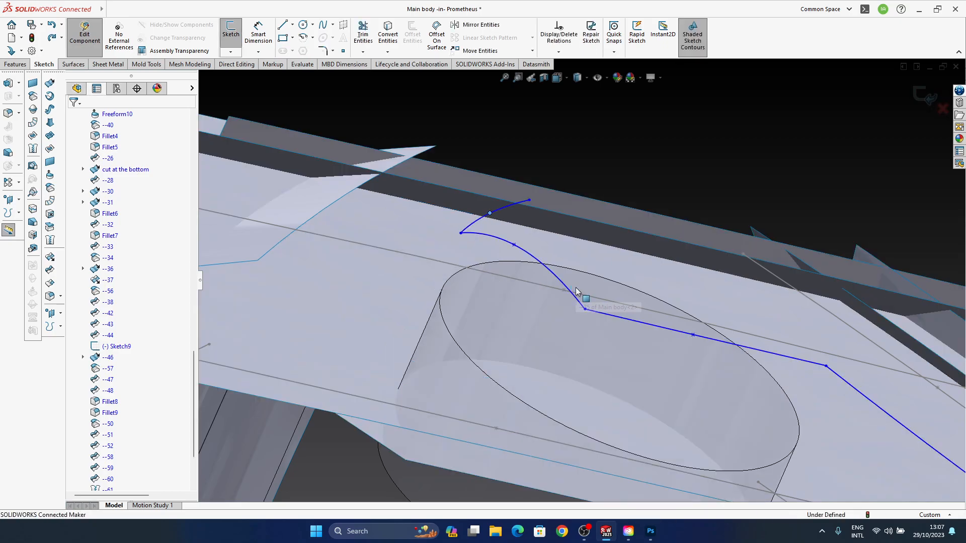
# Undo the recent point moves in 3DSketch9, back to before the upper front corner and horizontal segment were shifted
pyautogui.hotkey('ctrl', 'z')
pyautogui.hotkey('ctrl', 'z')
pyautogui.hotkey('ctrl', 'z')
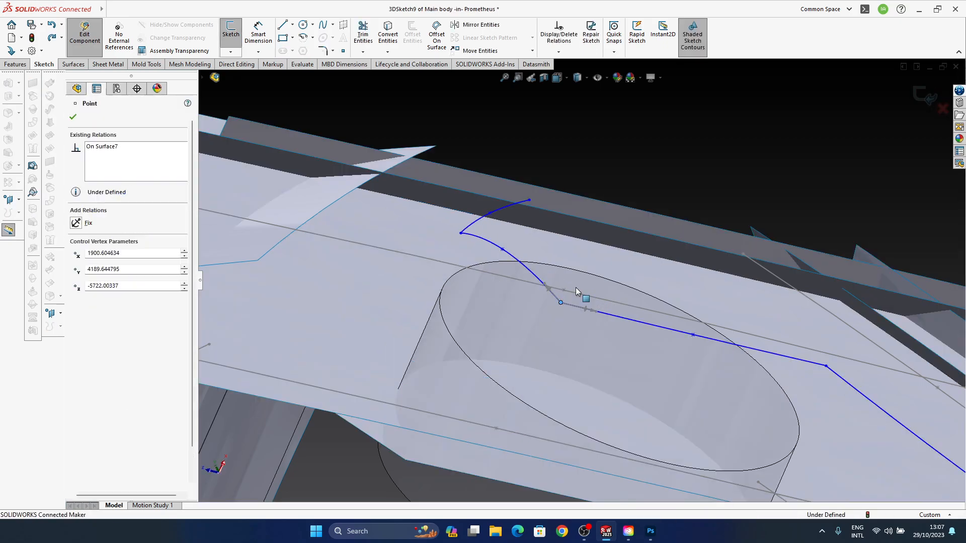
pyautogui.hotkey('ctrl', 'z')
pyautogui.hotkey('ctrl', 'z')
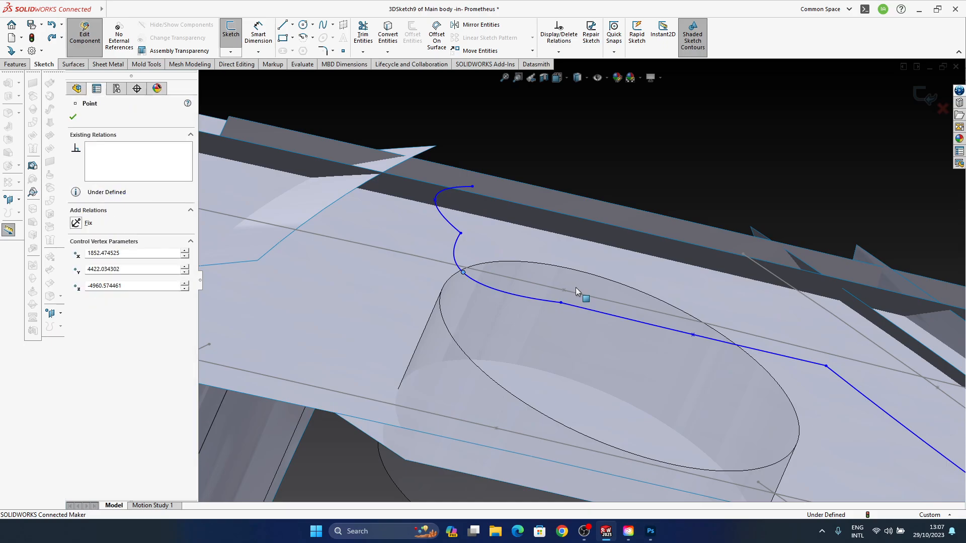
pyautogui.hotkey('ctrl', 'z')
pyautogui.hotkey('ctrl', 'z')
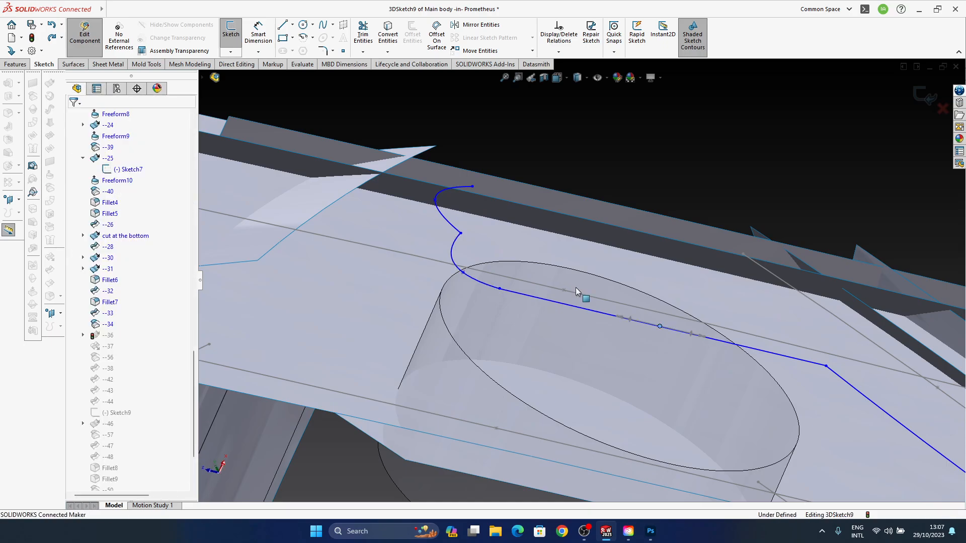
pyautogui.hotkey('ctrl', 'z')
pyautogui.hotkey('ctrl', 'z')
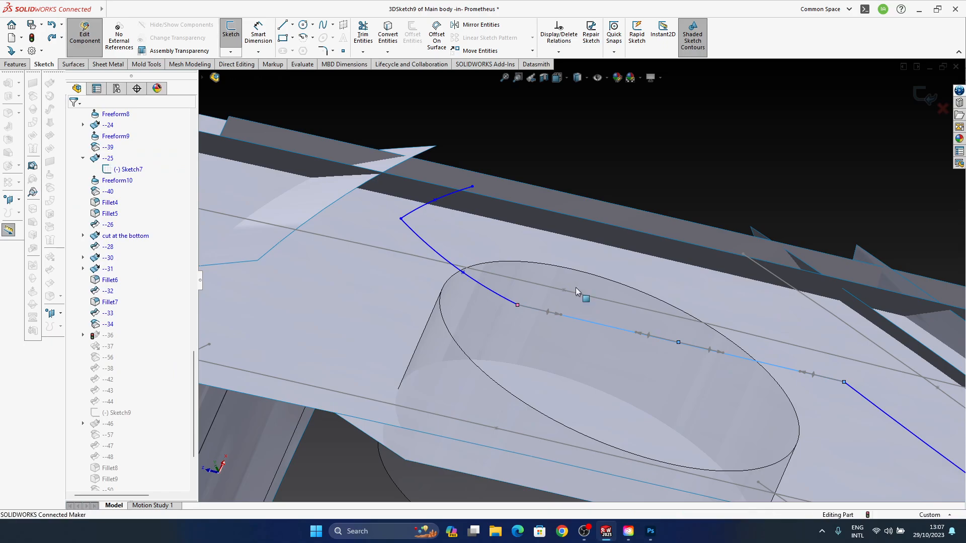
# Move the step line's two front diagonals rearward together, re-centre the horizontal segment's middle point, and finish the sketch
pyautogui.moveTo(576, 289)
pyautogui.mouseDown(button='middle')
pyautogui.moveTo(550, 250)
pyautogui.moveTo(546, 388)
pyautogui.moveTo(632, 401)
pyautogui.moveTo(690, 334)
pyautogui.moveTo(546, 267)
pyautogui.moveTo(501, 339)
pyautogui.moveTo(539, 272)
pyautogui.moveTo(600, 251)
pyautogui.moveTo(512, 348)
pyautogui.moveTo(576, 338)
pyautogui.moveTo(530, 296)
pyautogui.moveTo(543, 304)
pyautogui.moveTo(518, 262)
pyautogui.mouseUp(button='middle')
pyautogui.click(449, 178)
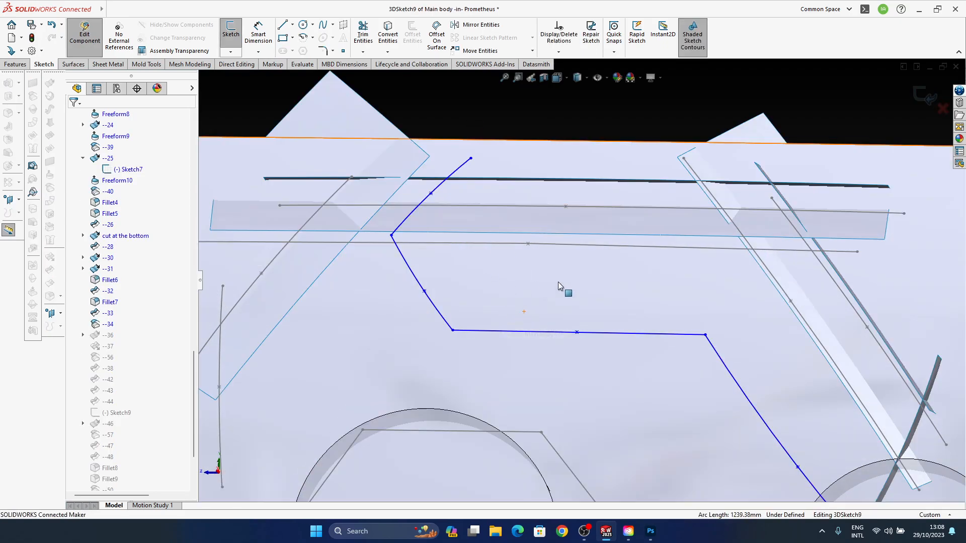
pyautogui.keyDown('ctrl'); pyautogui.moveTo(552, 286); pyautogui.dragTo(507, 293, button='middle'); pyautogui.keyUp('ctrl')
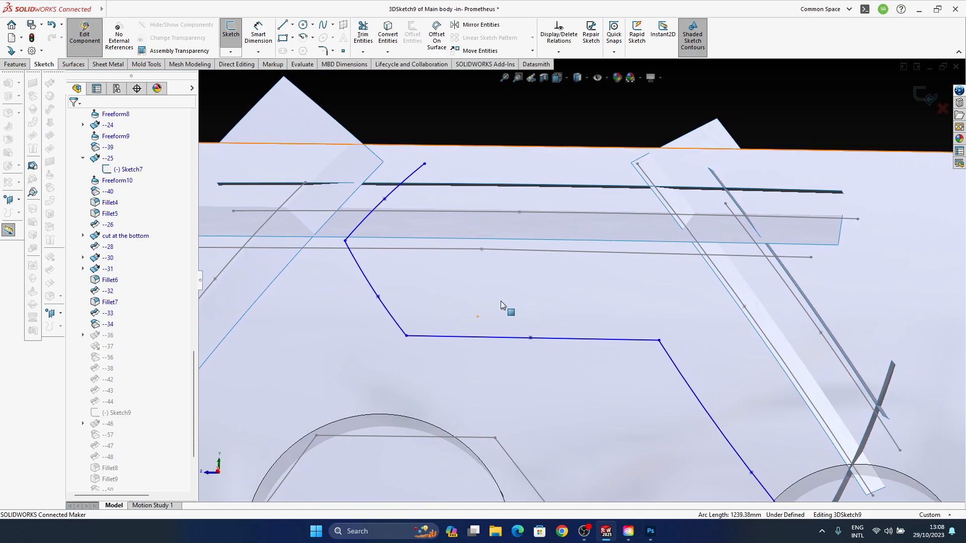
pyautogui.click(362, 243)
pyautogui.keyDown('ctrl'); pyautogui.click(364, 229); pyautogui.keyUp('ctrl')
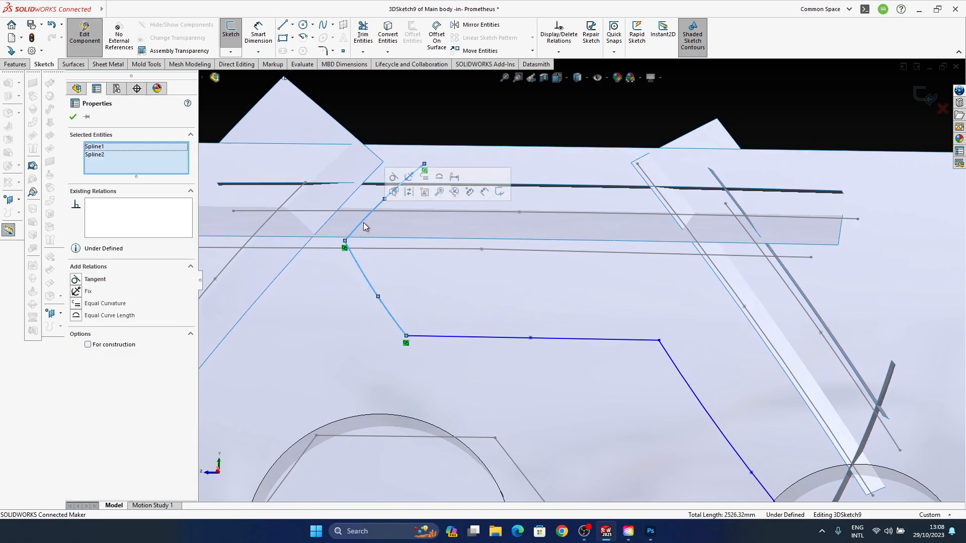
pyautogui.moveTo(383, 221); pyautogui.dragTo(426, 223)
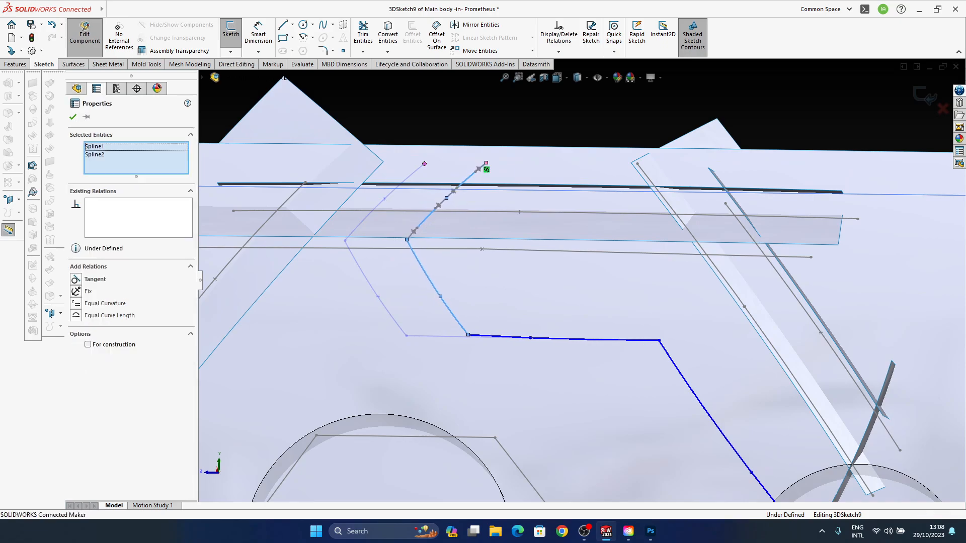
pyautogui.click(569, 131)
pyautogui.moveTo(531, 342); pyautogui.dragTo(578, 342)
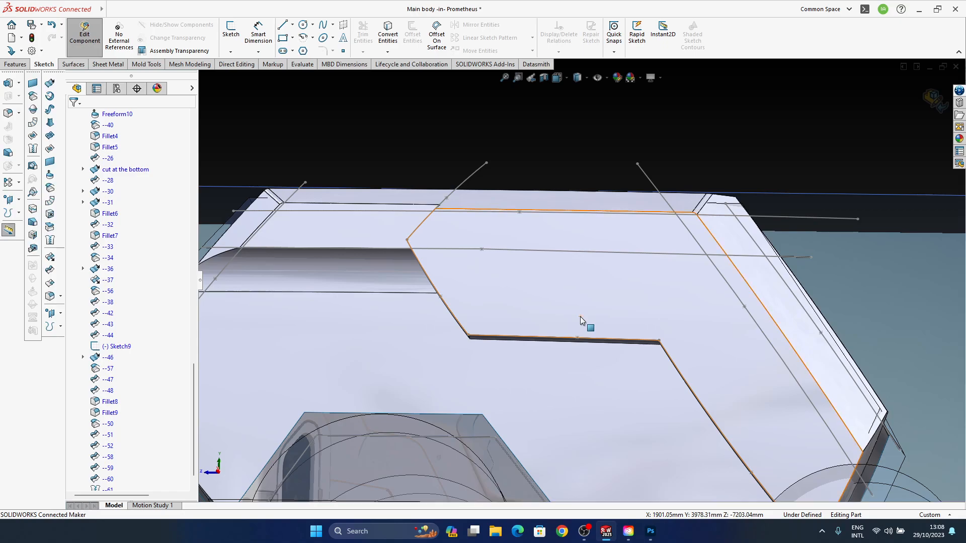
# Examine the rebuilt stepped side from several angles and compare it with the concept image in Photoshop
pyautogui.moveTo(580, 316); pyautogui.dragTo(619, 304, button='middle')
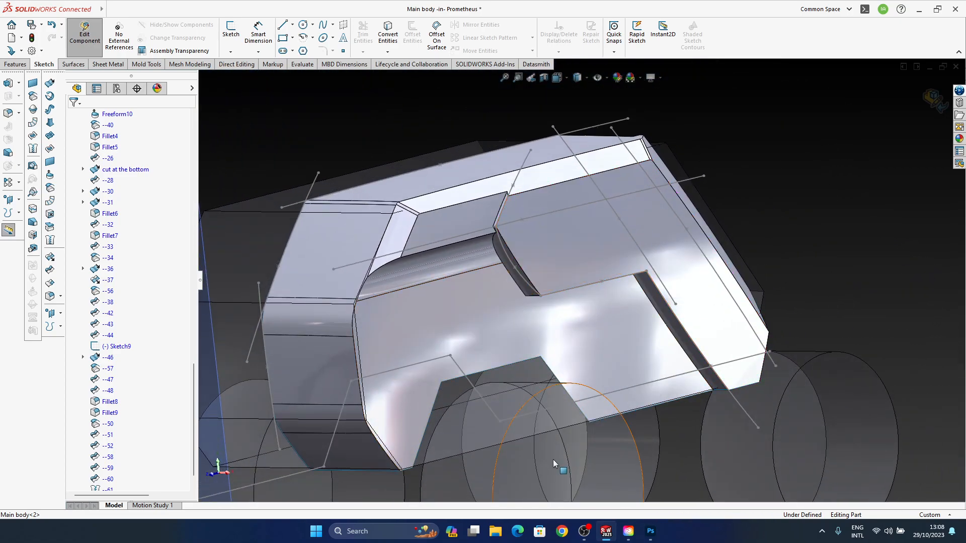
pyautogui.click(650, 531)
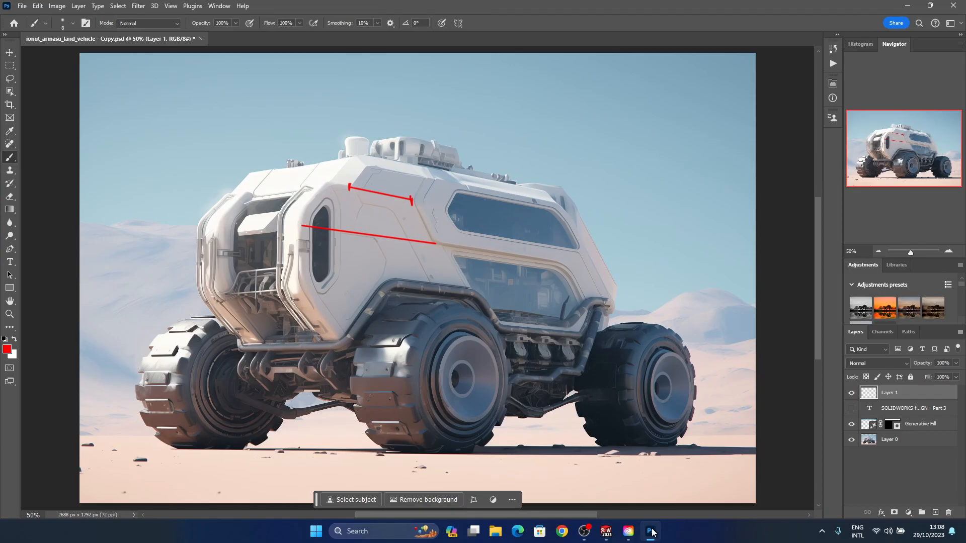
pyautogui.click(650, 531)
pyautogui.moveTo(545, 446)
pyautogui.mouseDown(button='middle')
pyautogui.moveTo(490, 216)
pyautogui.moveTo(538, 192)
pyautogui.moveTo(524, 188)
pyautogui.moveTo(518, 276)
pyautogui.moveTo(528, 302)
pyautogui.moveTo(542, 287)
pyautogui.mouseUp(button='middle')
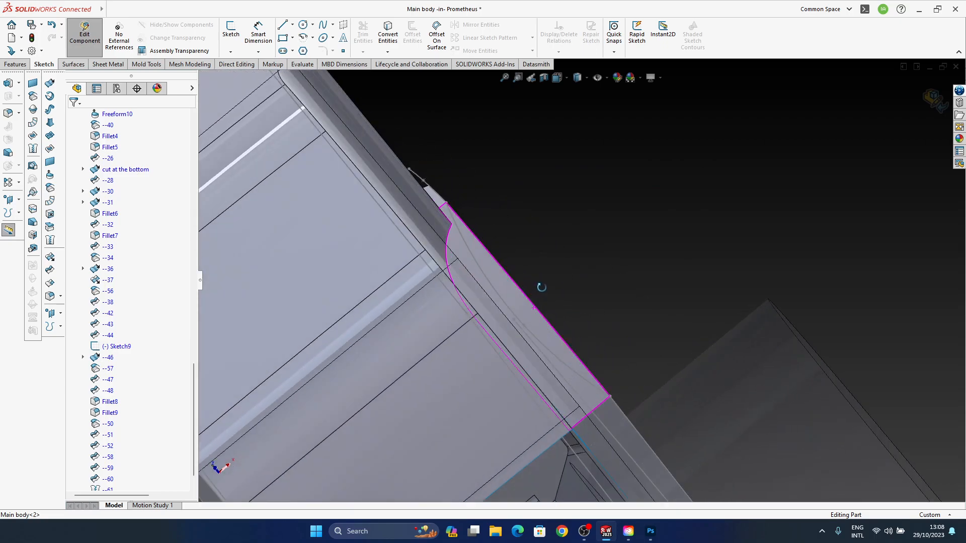
# Reopen 3DSketch9 and straighten the step line's lower front diagonal by moving its middle point
pyautogui.doubleClick(515, 319)
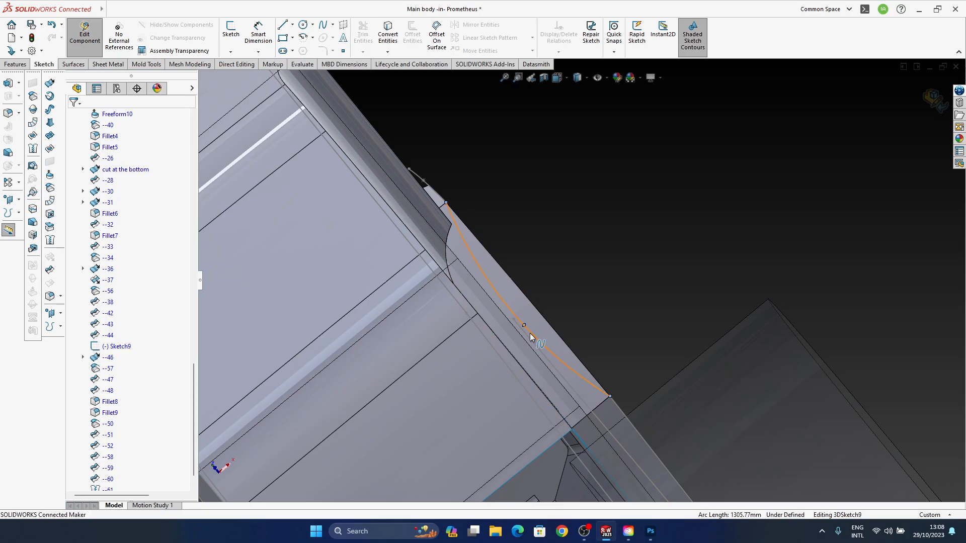
pyautogui.rightClick(530, 333)
pyautogui.press('Escape')
pyautogui.doubleClick(682, 175)
pyautogui.moveTo(682, 175); pyautogui.dragTo(514, 322, button='middle')
pyautogui.doubleClick(530, 103)
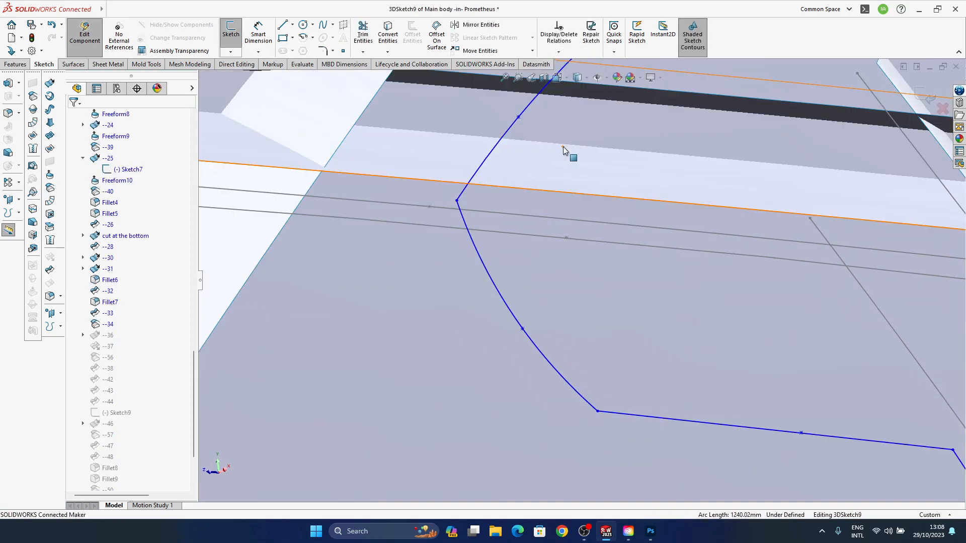
pyautogui.keyDown('ctrl'); pyautogui.moveTo(538, 347); pyautogui.dragTo(512, 319, button='middle'); pyautogui.keyUp('ctrl')
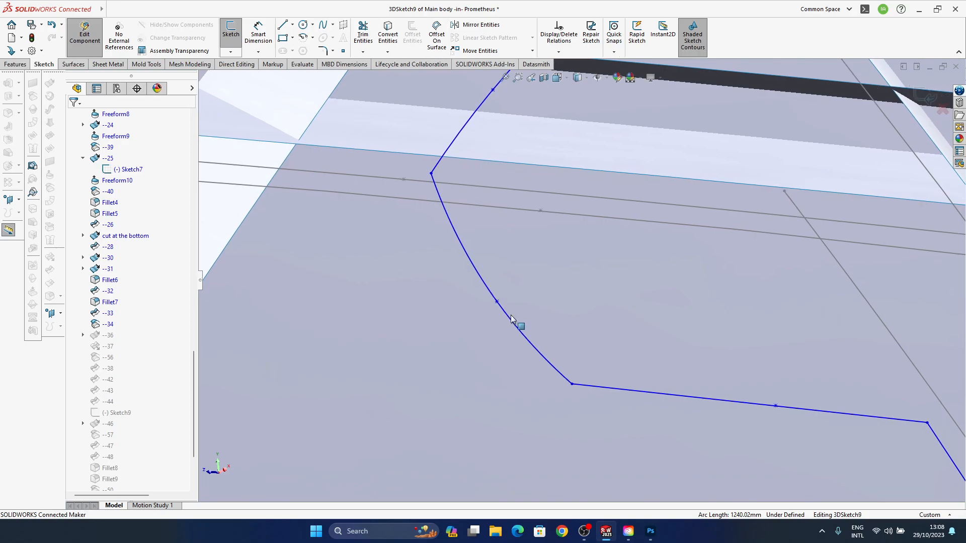
pyautogui.moveTo(498, 302); pyautogui.dragTo(504, 293)
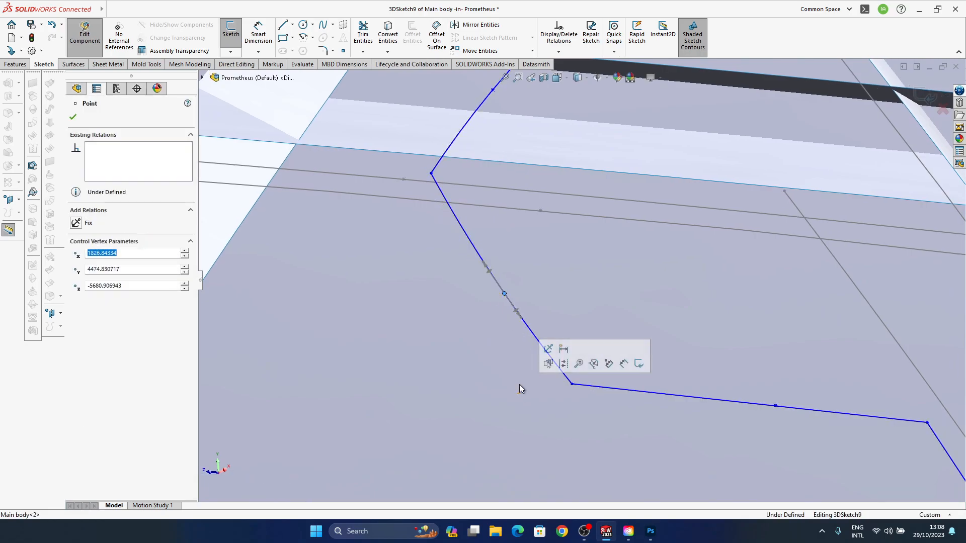
# Constrain the lower front diagonal's middle point to the side surface with an On Surface relation
pyautogui.moveTo(499, 317); pyautogui.dragTo(587, 316, button='middle')
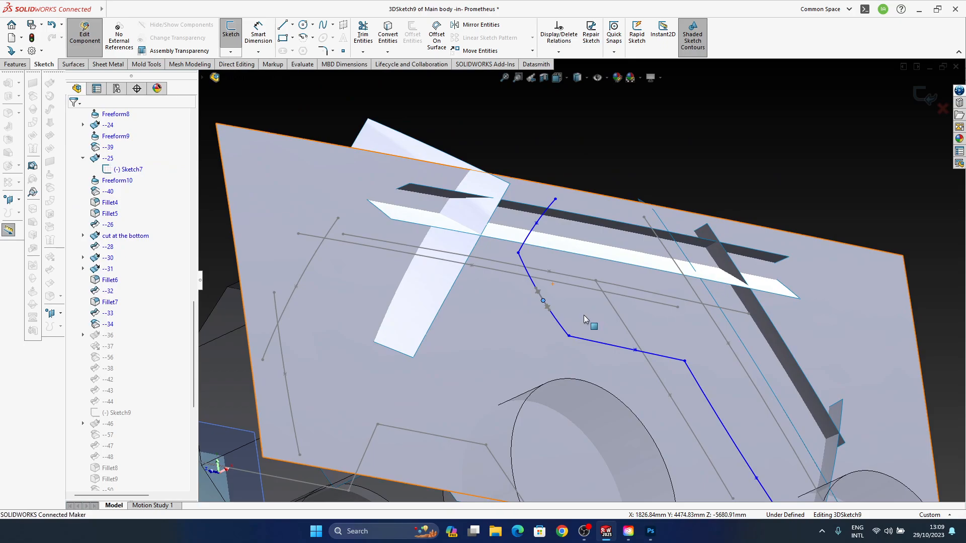
pyautogui.keyDown('ctrl'); pyautogui.click(584, 315); pyautogui.keyUp('ctrl')
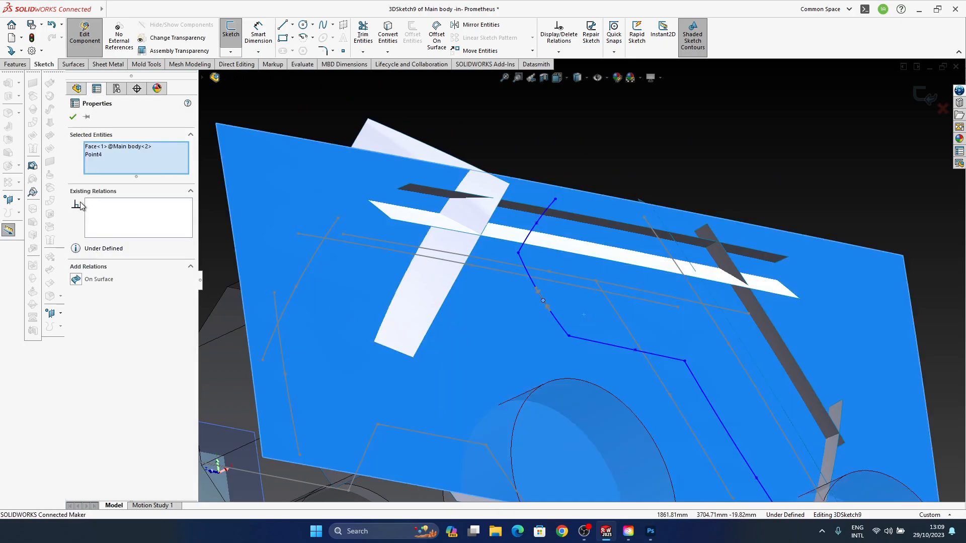
pyautogui.click(76, 281)
pyautogui.moveTo(611, 254); pyautogui.dragTo(550, 248, button='middle')
pyautogui.press('Escape')
# In the Right view, move the step line's two front diagonals slightly forward together
pyautogui.scroll(-3, 559, 288)
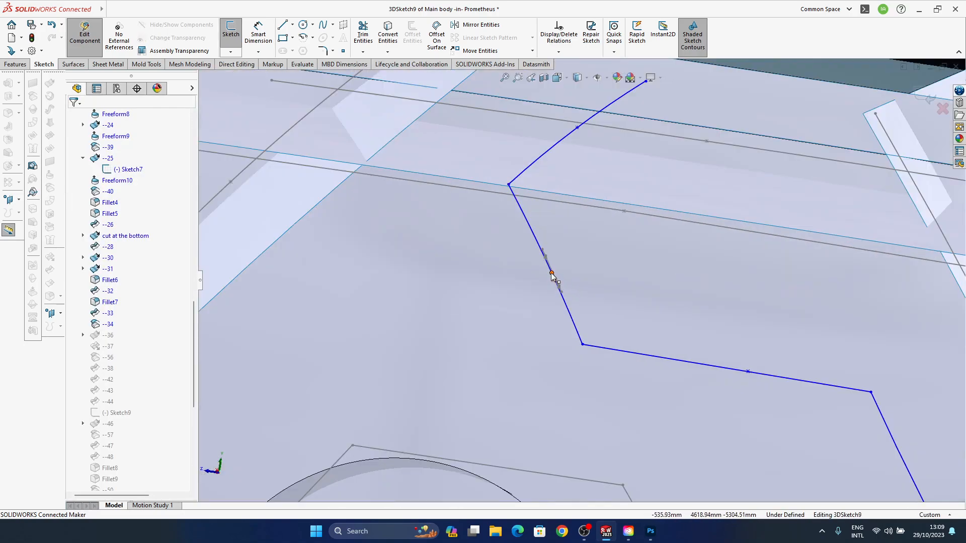
pyautogui.click(549, 274)
pyautogui.moveTo(574, 302)
pyautogui.mouseDown(button='middle')
pyautogui.moveTo(593, 235)
pyautogui.moveTo(639, 194)
pyautogui.moveTo(567, 276)
pyautogui.moveTo(556, 324)
pyautogui.moveTo(568, 327)
pyautogui.mouseUp(button='middle')
pyautogui.press('space')
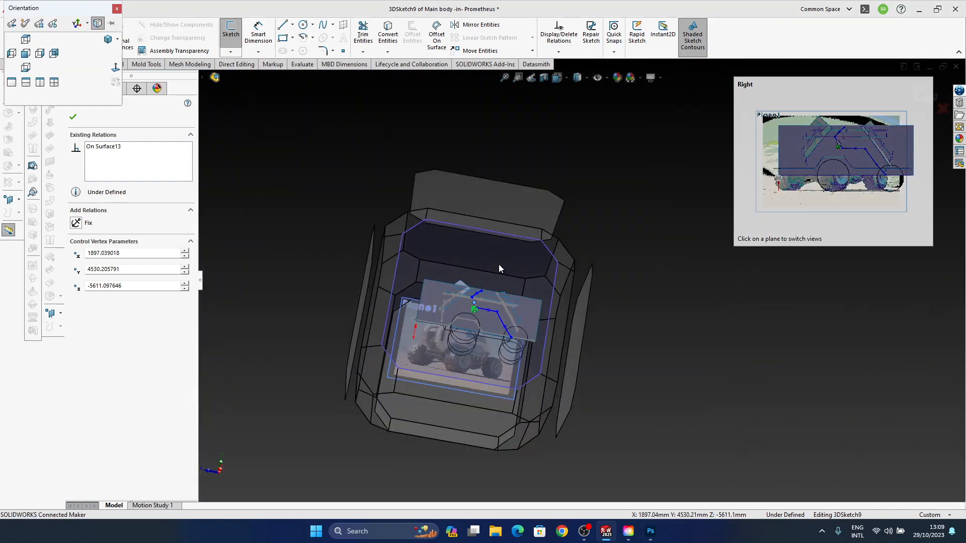
pyautogui.click(499, 266)
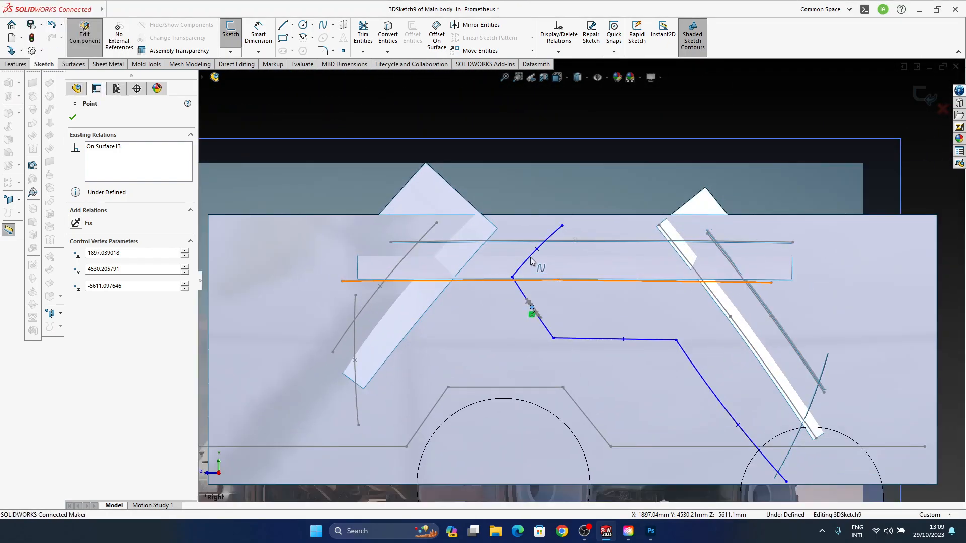
pyautogui.click(533, 259)
pyautogui.keyDown('ctrl'); pyautogui.click(524, 293); pyautogui.keyUp('ctrl')
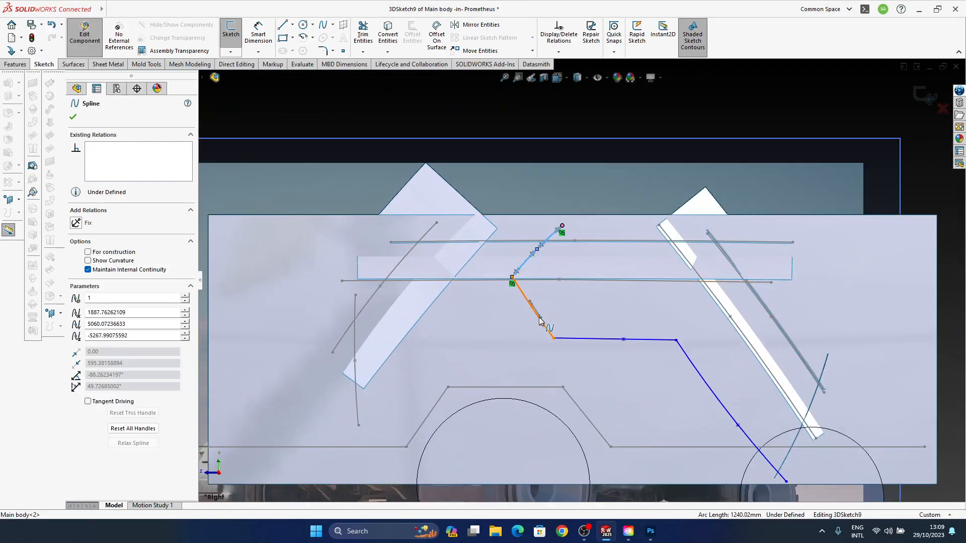
pyautogui.scroll(-2, 520, 291)
pyautogui.moveTo(513, 292); pyautogui.dragTo(512, 290)
pyautogui.moveTo(606, 329); pyautogui.dragTo(551, 336, button='middle')
pyautogui.keyDown('ctrl'); pyautogui.moveTo(500, 270); pyautogui.dragTo(520, 296, button='middle'); pyautogui.keyUp('ctrl')
pyautogui.click(729, 83)
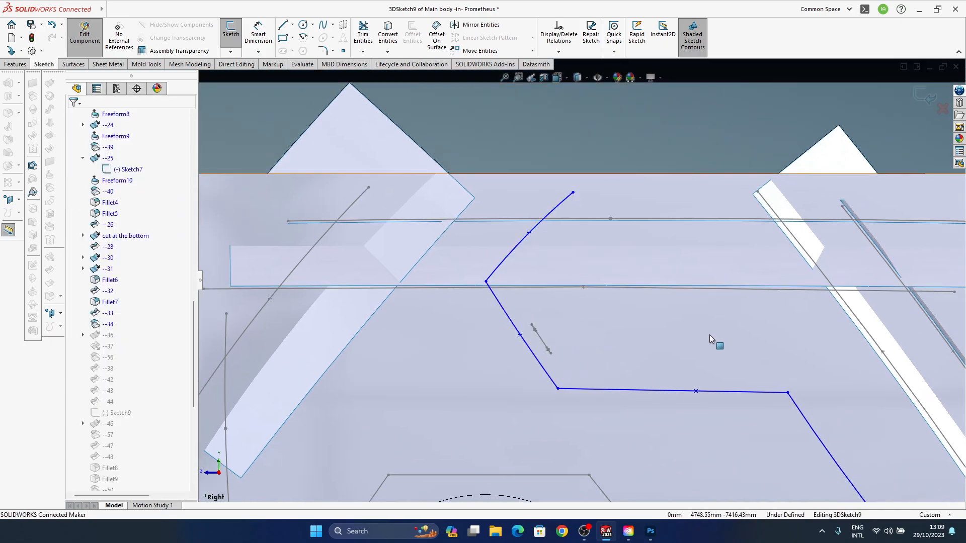
# Raise the step line's horizontal segment by moving its front and rear corners upward and forward in the Right view
pyautogui.keyDown('ctrl'); pyautogui.moveTo(594, 354); pyautogui.dragTo(564, 291, button='middle'); pyautogui.keyUp('ctrl')
pyautogui.moveTo(713, 331); pyautogui.dragTo(644, 337, button='middle')
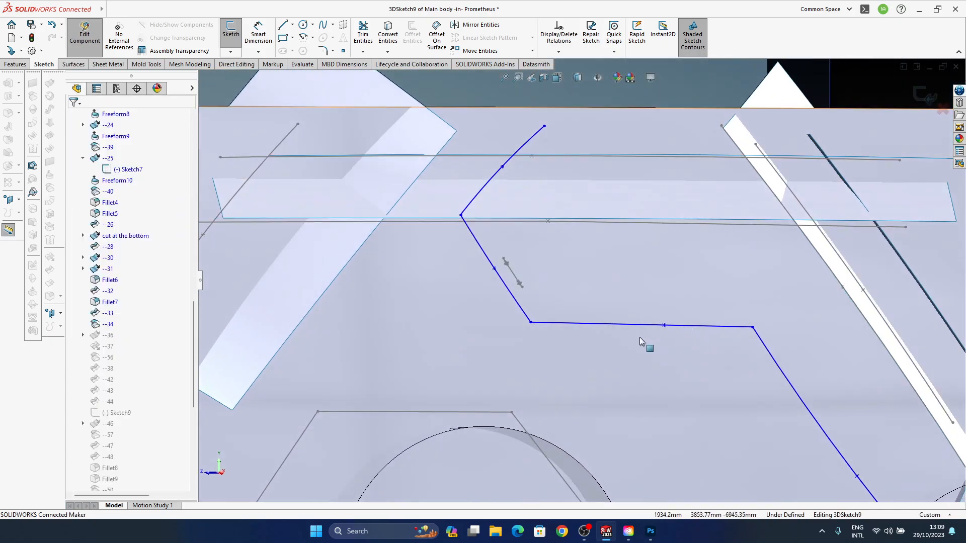
pyautogui.press('space')
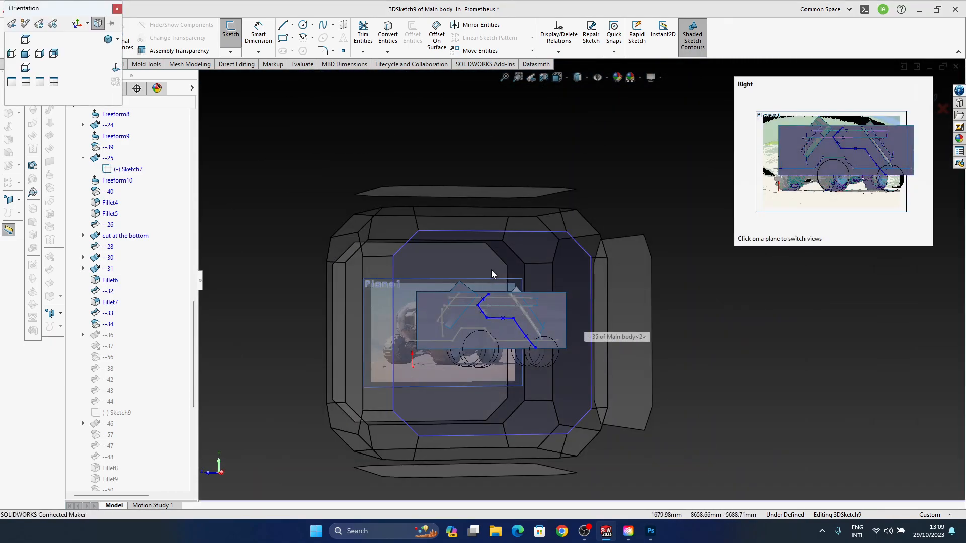
pyautogui.click(487, 264)
pyautogui.keyDown('ctrl'); pyautogui.moveTo(658, 266); pyautogui.dragTo(554, 306, button='middle'); pyautogui.keyUp('ctrl')
pyautogui.scroll(-5, 554, 294)
pyautogui.keyDown('ctrl'); pyautogui.moveTo(507, 281); pyautogui.dragTo(537, 285, button='middle'); pyautogui.keyUp('ctrl')
pyautogui.moveTo(572, 272); pyautogui.dragTo(564, 262)
pyautogui.moveTo(627, 265); pyautogui.dragTo(614, 261)
pyautogui.keyDown('ctrl'); pyautogui.moveTo(545, 295); pyautogui.dragTo(560, 310, button='middle'); pyautogui.keyUp('ctrl')
# Check the concept image in Photoshop, return to SOLIDWORKS, and re-centre the horizontal segment's middle point
pyautogui.click(651, 531)
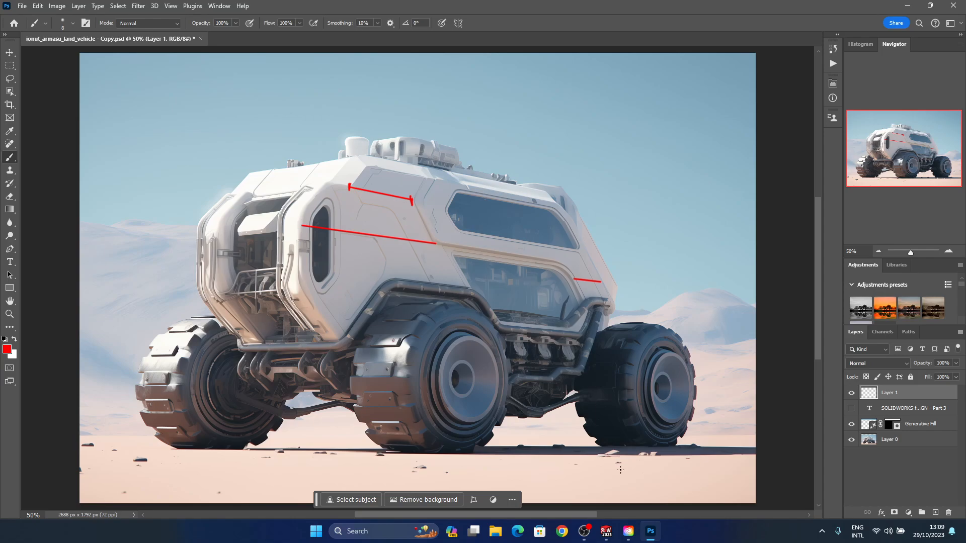
pyautogui.click(608, 498)
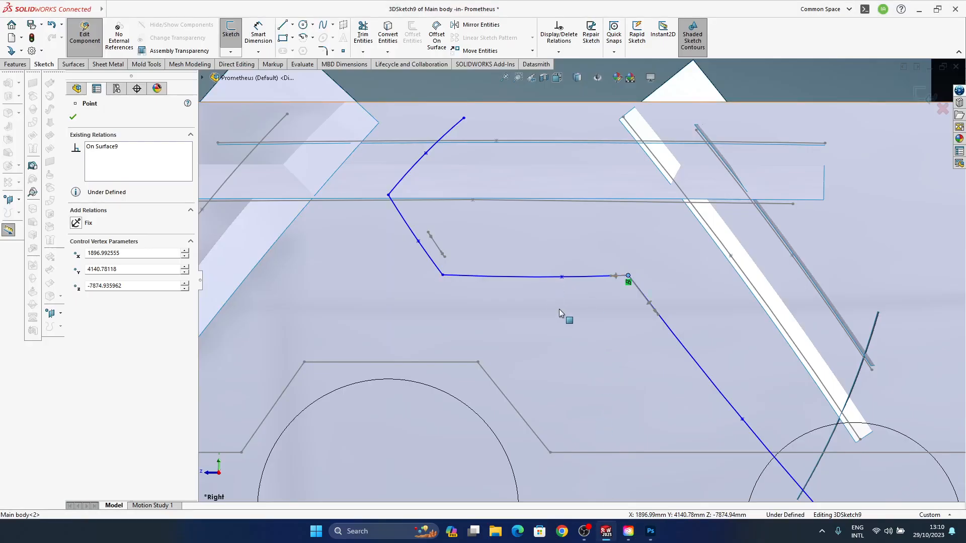
pyautogui.moveTo(562, 277); pyautogui.dragTo(533, 277)
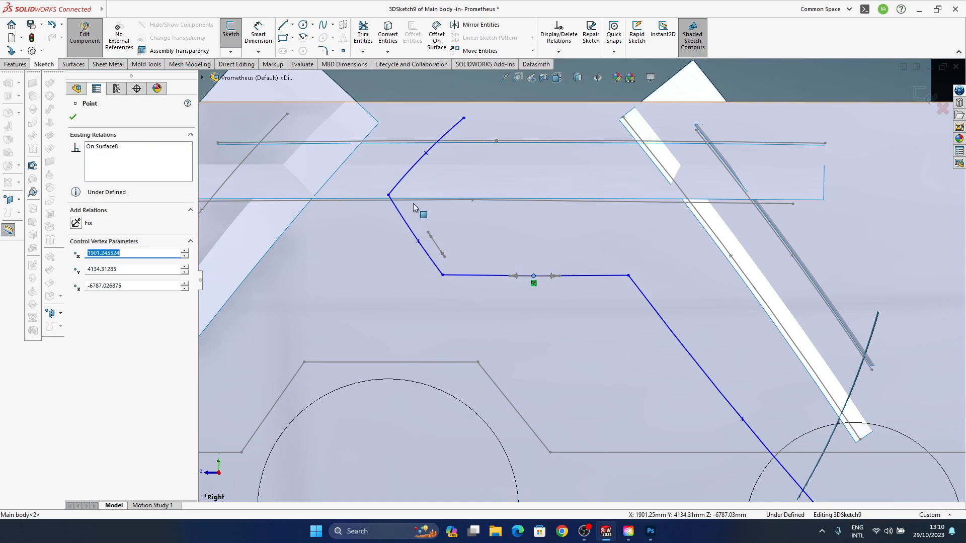
# Straighten the upper front diagonal of the step line by re-centring its middle point, and exit the 3D sketch
pyautogui.keyDown('ctrl'); pyautogui.moveTo(416, 205); pyautogui.dragTo(479, 240, button='middle'); pyautogui.keyUp('ctrl')
pyautogui.scroll(-5, 508, 206)
pyautogui.click(537, 220)
pyautogui.moveTo(532, 234); pyautogui.dragTo(532, 231)
pyautogui.scroll(3, 519, 257)
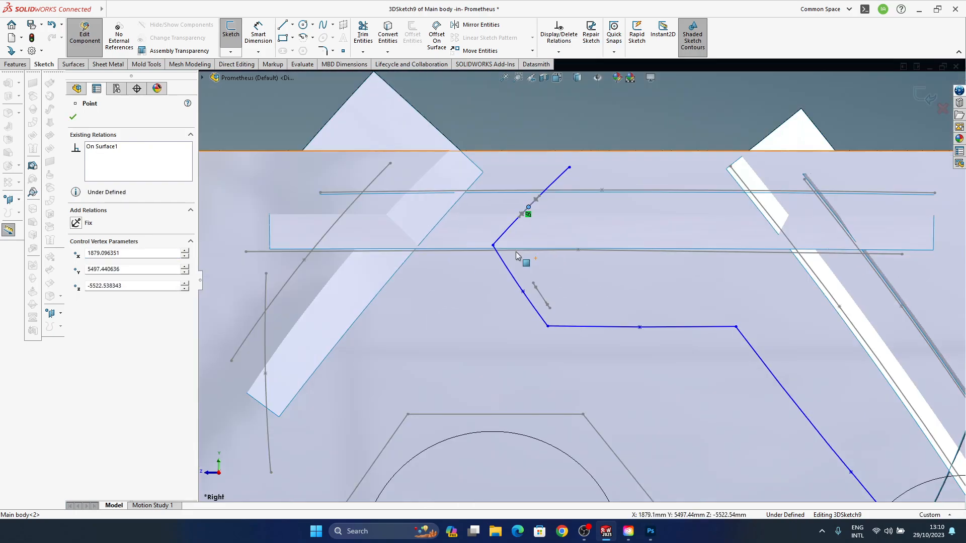
pyautogui.click(937, 109)
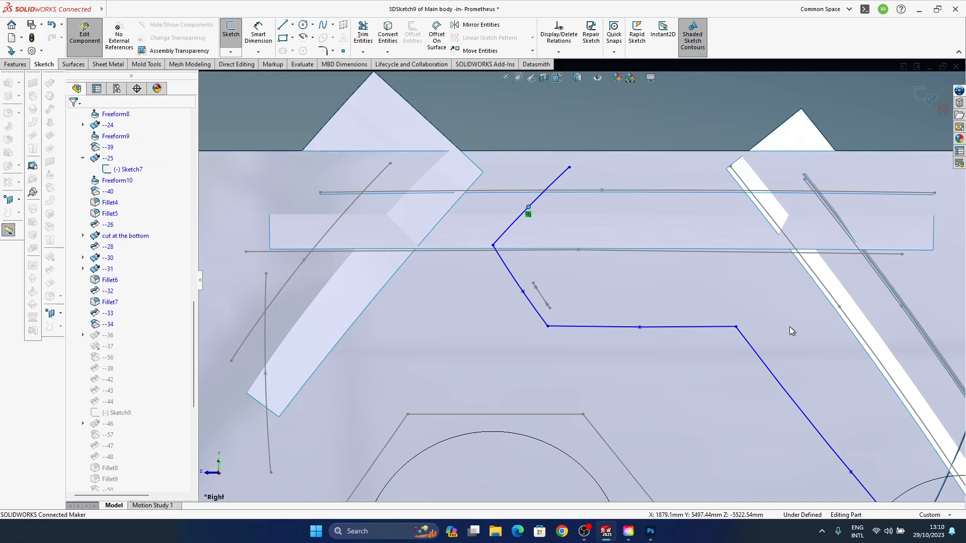
# Turn on Perspective display with the body seen in a three-quarter view
pyautogui.scroll(3, 576, 231)
pyautogui.moveTo(575, 231); pyautogui.dragTo(654, 256, button='middle')
pyautogui.scroll(5, 654, 256)
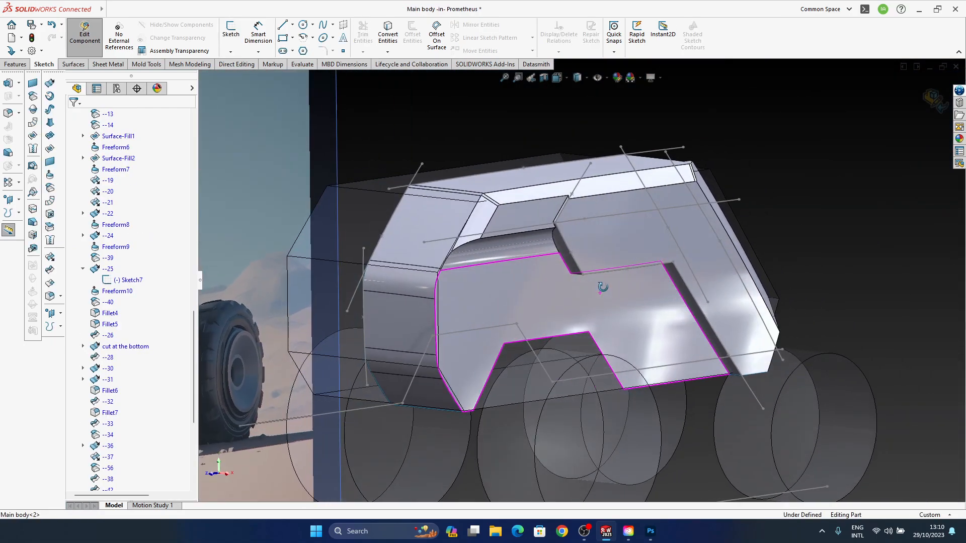
pyautogui.keyDown('ctrl'); pyautogui.moveTo(556, 275); pyautogui.dragTo(609, 285, button='middle'); pyautogui.keyUp('ctrl')
pyautogui.click(661, 78)
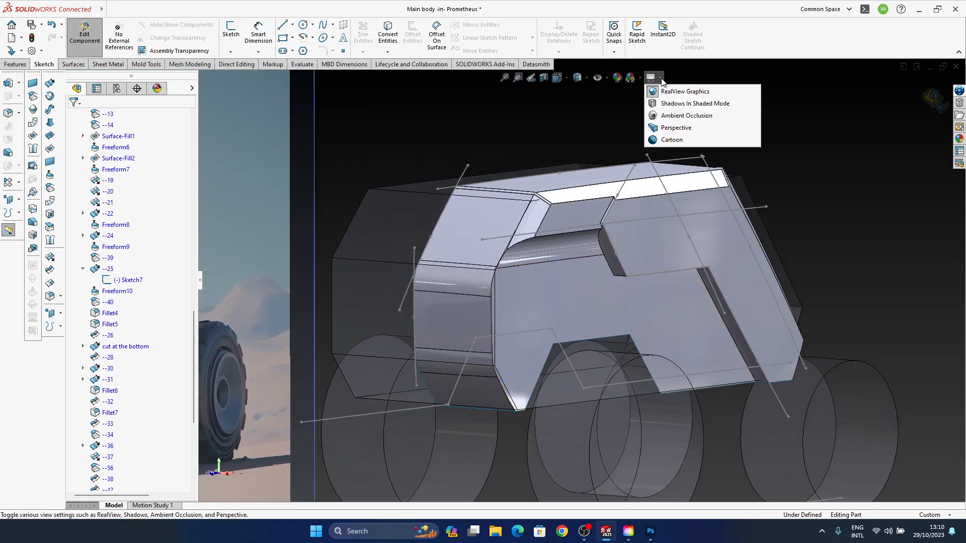
pyautogui.click(676, 127)
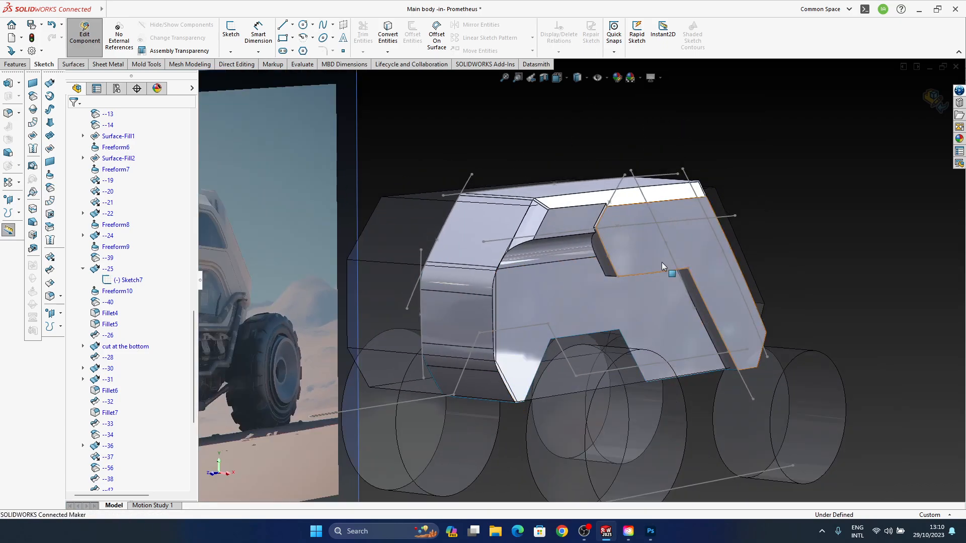
# Compare the stepped side panel in perspective with the concept image in Photoshop, and return to SOLIDWORKS
pyautogui.moveTo(615, 265); pyautogui.dragTo(579, 388, button='middle')
pyautogui.click(650, 532)
pyautogui.click(650, 532)
pyautogui.moveTo(619, 237); pyautogui.dragTo(556, 383, button='middle')
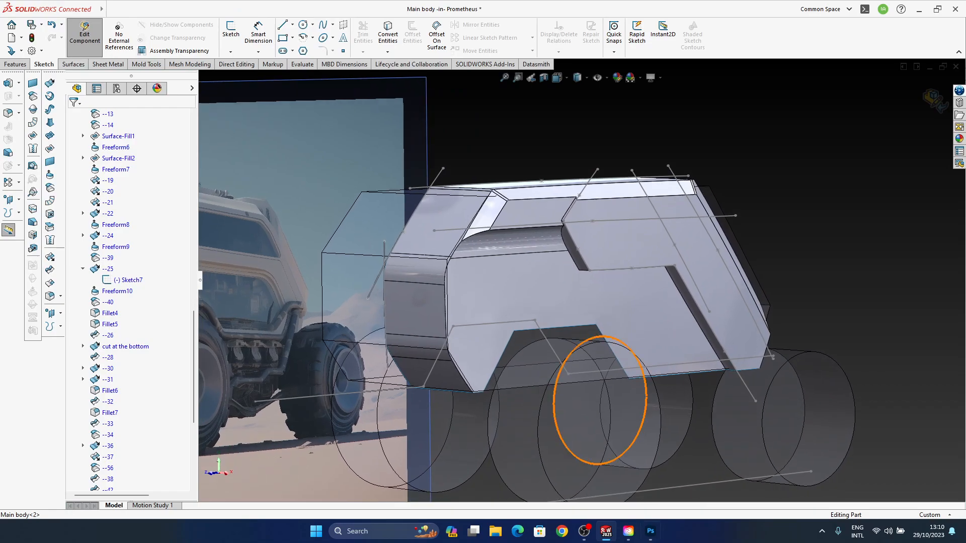
pyautogui.click(651, 532)
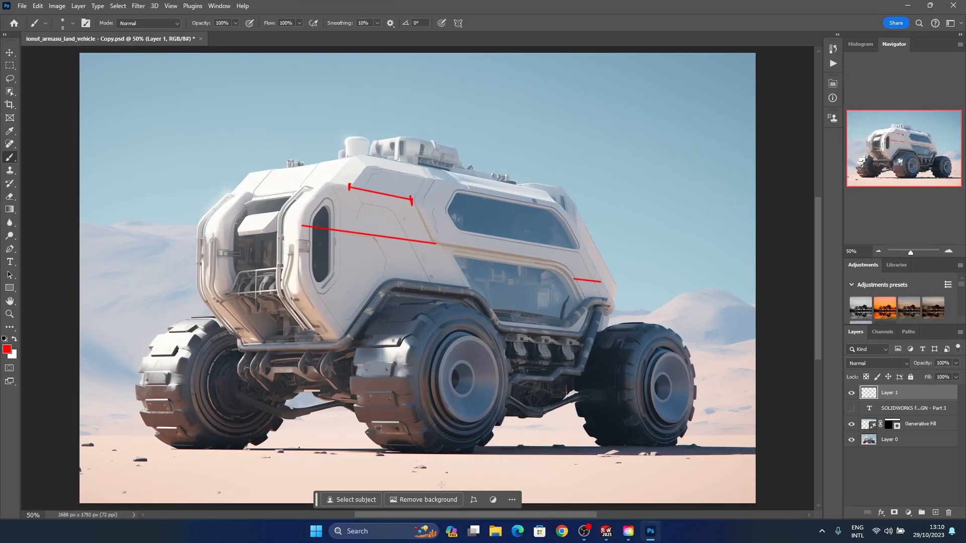
pyautogui.click(653, 532)
pyautogui.click(653, 533)
pyautogui.click(653, 534)
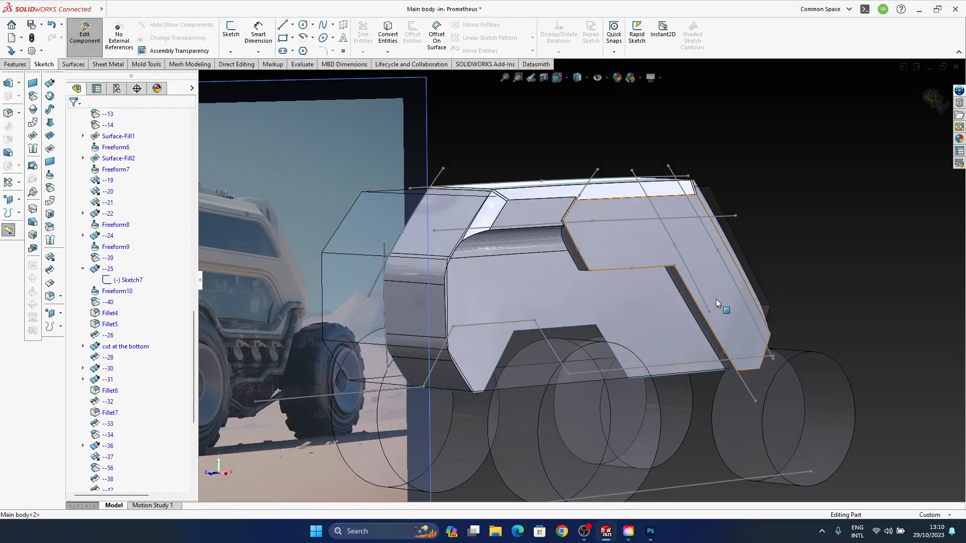
# Mark the length across the upper side window with a red line on the Photoshop concept image, and return to SOLIDWORKS
pyautogui.click(650, 531)
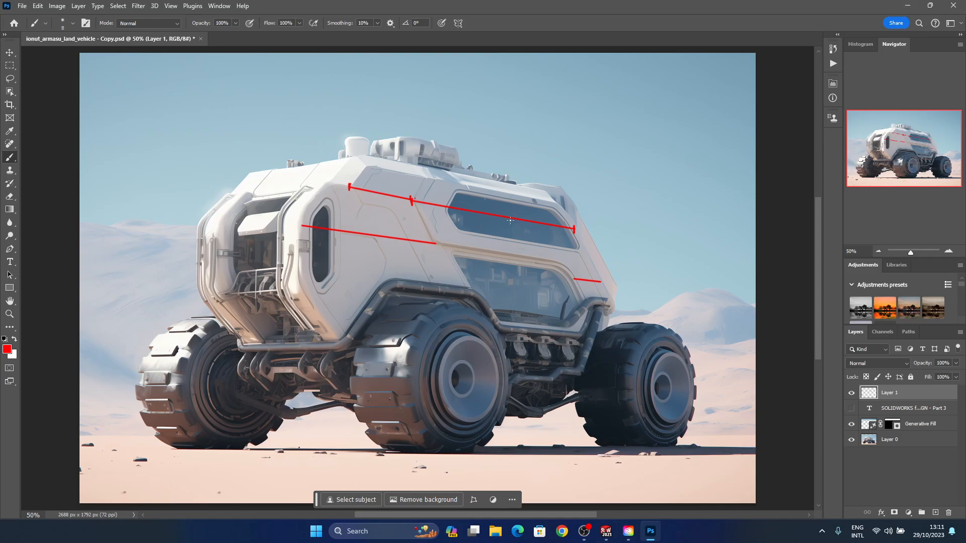
pyautogui.click(904, 7)
# Reopen the step line's 3D sketch and move its long rear diagonal rearward in the Right view
pyautogui.moveTo(578, 294)
pyautogui.mouseDown(button='middle')
pyautogui.moveTo(659, 222)
pyautogui.moveTo(595, 293)
pyautogui.moveTo(639, 292)
pyautogui.moveTo(645, 270)
pyautogui.mouseUp(button='middle')
pyautogui.doubleClick(649, 270)
pyautogui.click(693, 286)
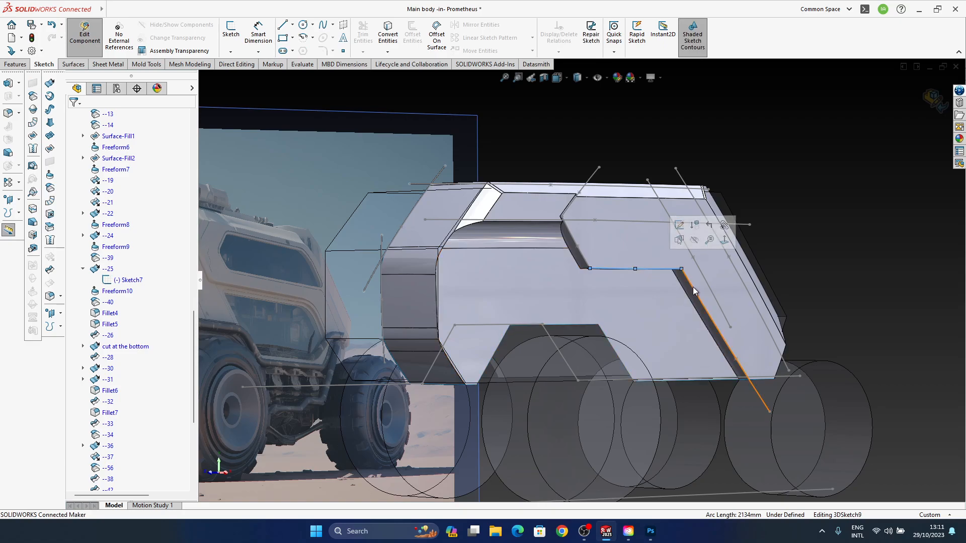
pyautogui.click(650, 533)
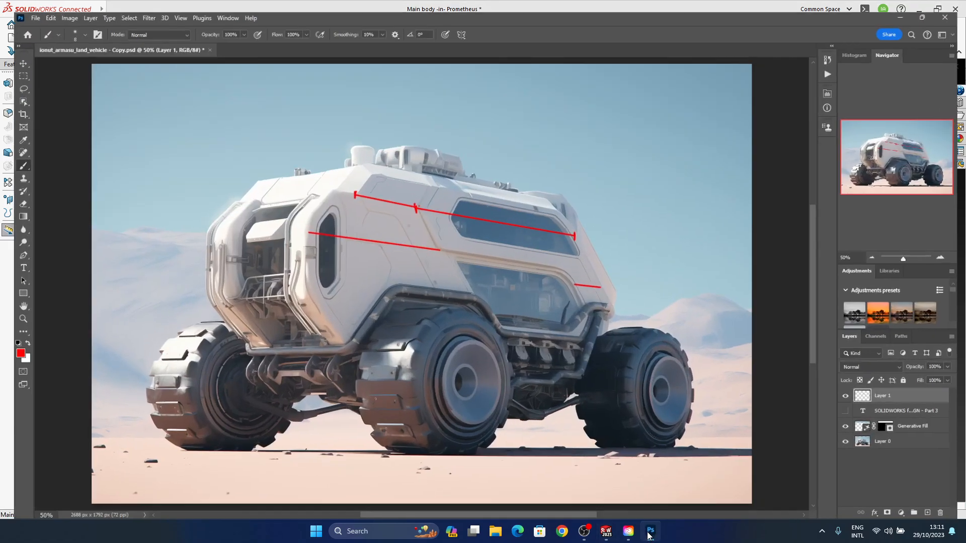
pyautogui.click(649, 533)
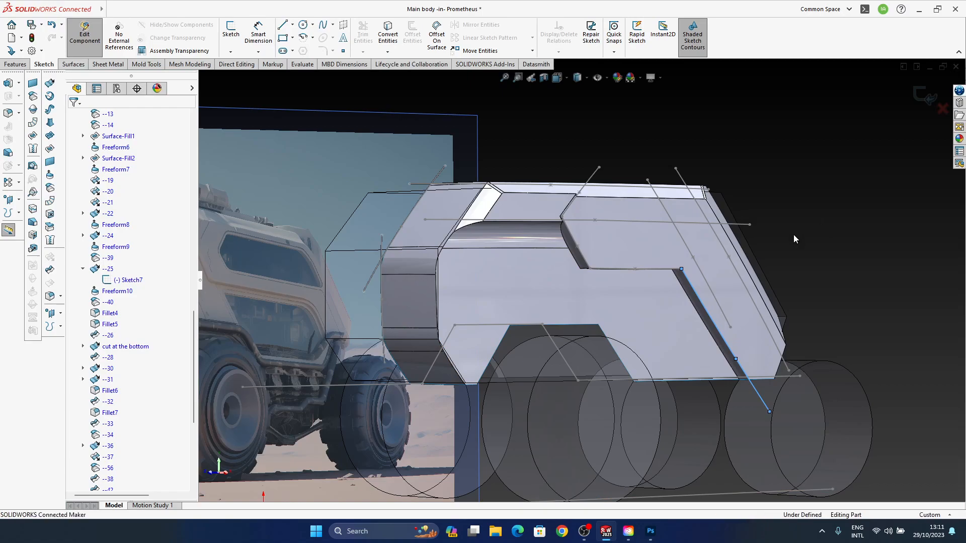
pyautogui.click(664, 268)
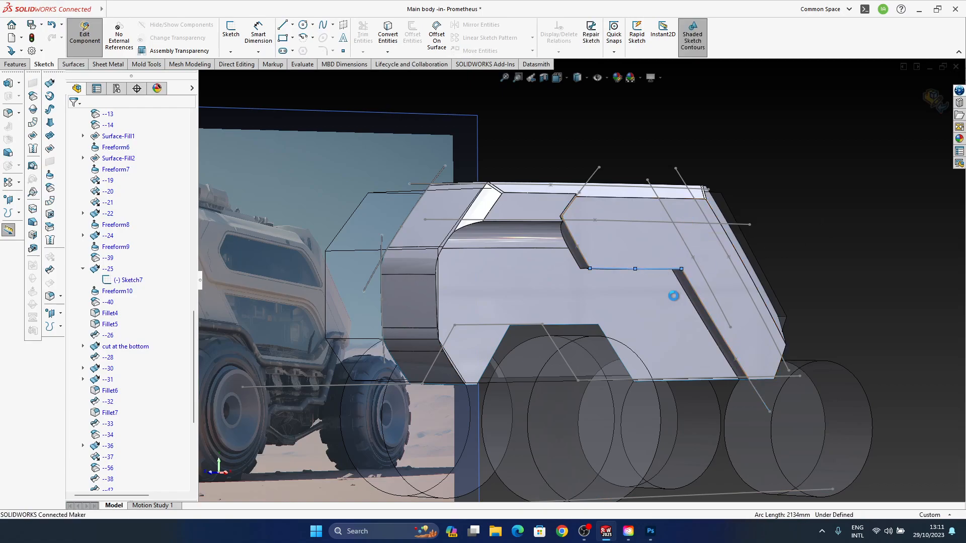
pyautogui.moveTo(682, 281); pyautogui.dragTo(595, 280, button='middle')
pyautogui.press('space')
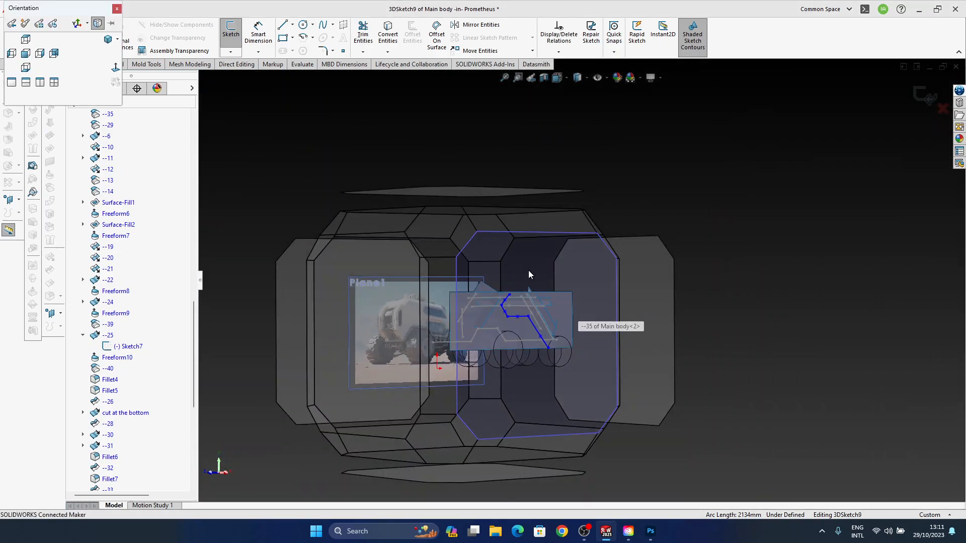
pyautogui.click(528, 270)
pyautogui.scroll(5, 679, 260)
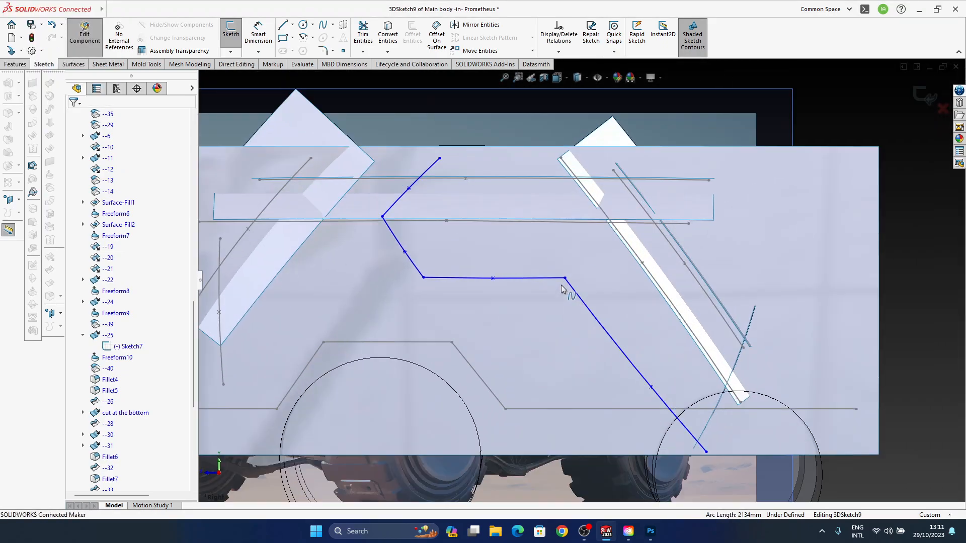
pyautogui.moveTo(614, 340); pyautogui.dragTo(649, 340)
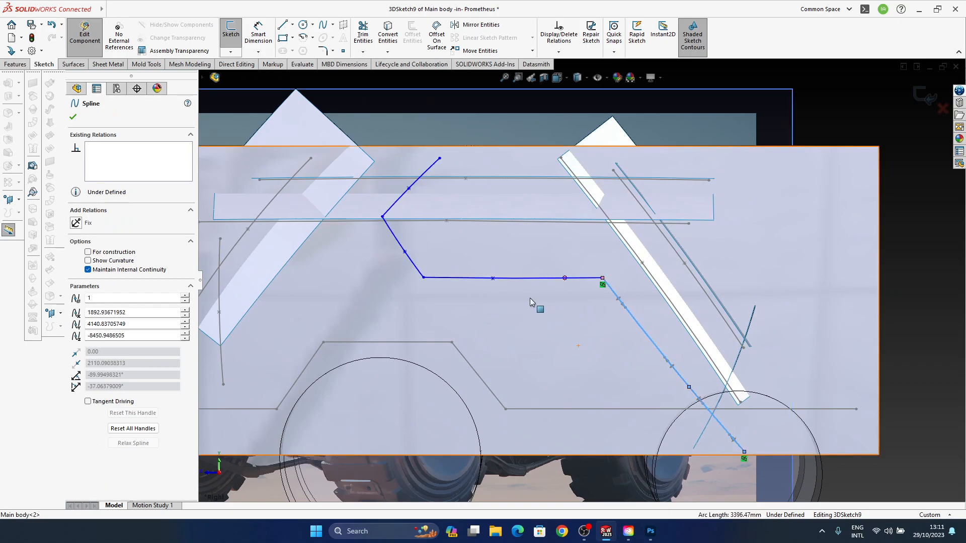
# Re-centre the middle point of the lengthened horizontal segment and exit the 3D sketch
pyautogui.keyDown('ctrl'); pyautogui.moveTo(460, 282); pyautogui.dragTo(493, 300, button='middle'); pyautogui.keyUp('ctrl')
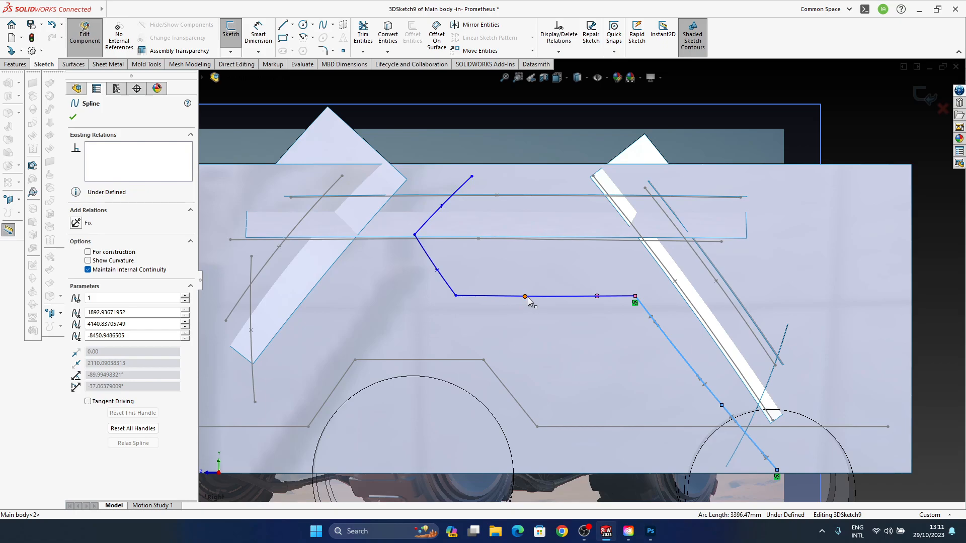
pyautogui.moveTo(525, 298); pyautogui.dragTo(552, 301)
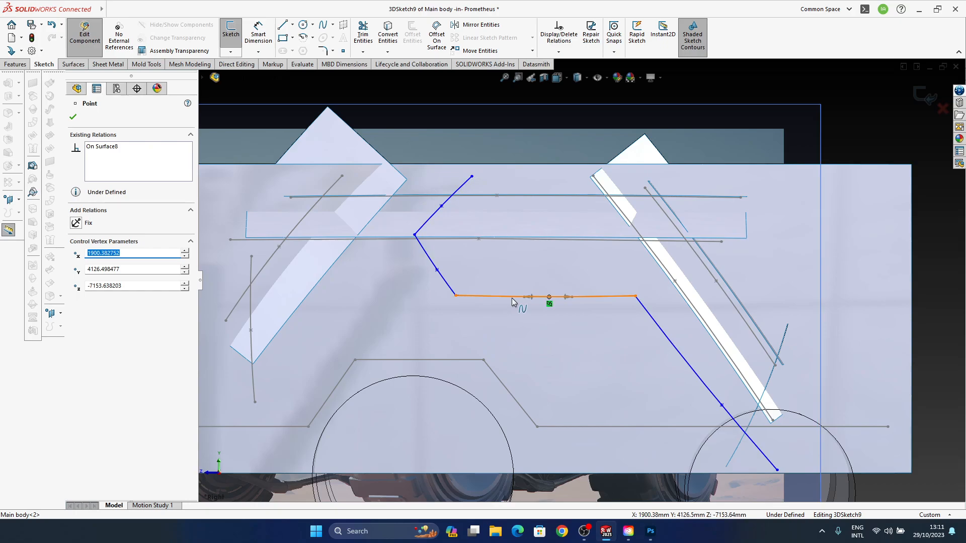
pyautogui.click(915, 106)
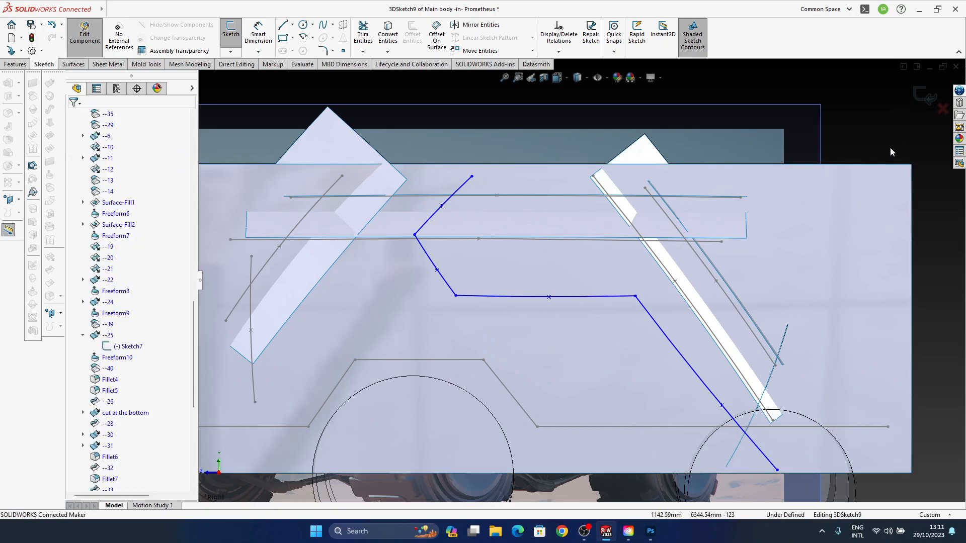
pyautogui.click(916, 99)
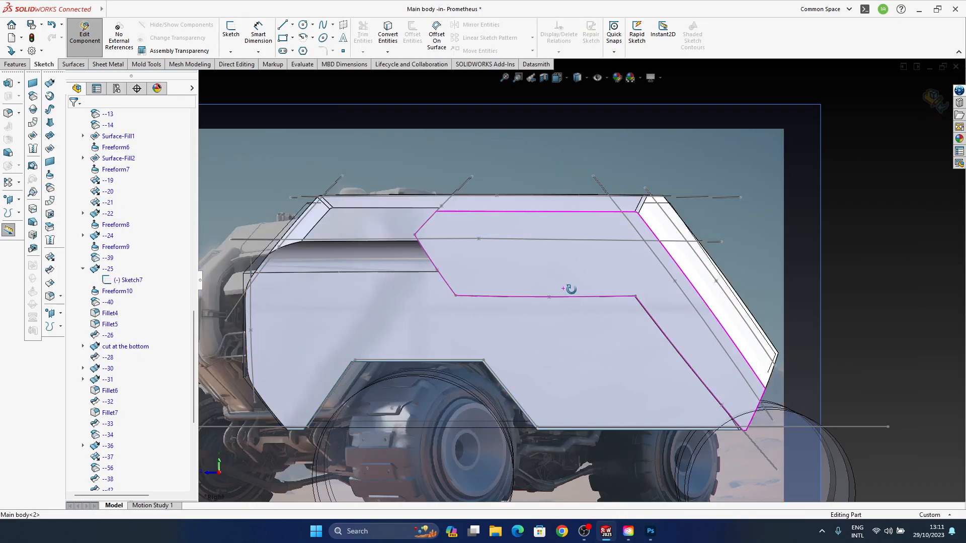
# Examine the widened side panel from several angles and compare its proportions with the concept image in Photoshop
pyautogui.moveTo(569, 289)
pyautogui.mouseDown(button='middle')
pyautogui.moveTo(612, 312)
pyautogui.moveTo(584, 326)
pyautogui.moveTo(729, 336)
pyautogui.mouseUp(button='middle')
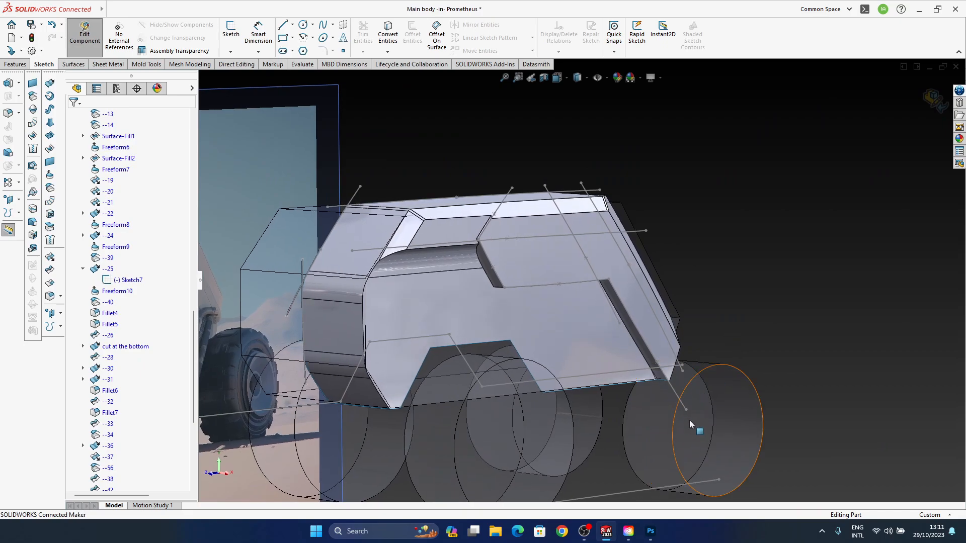
pyautogui.click(656, 534)
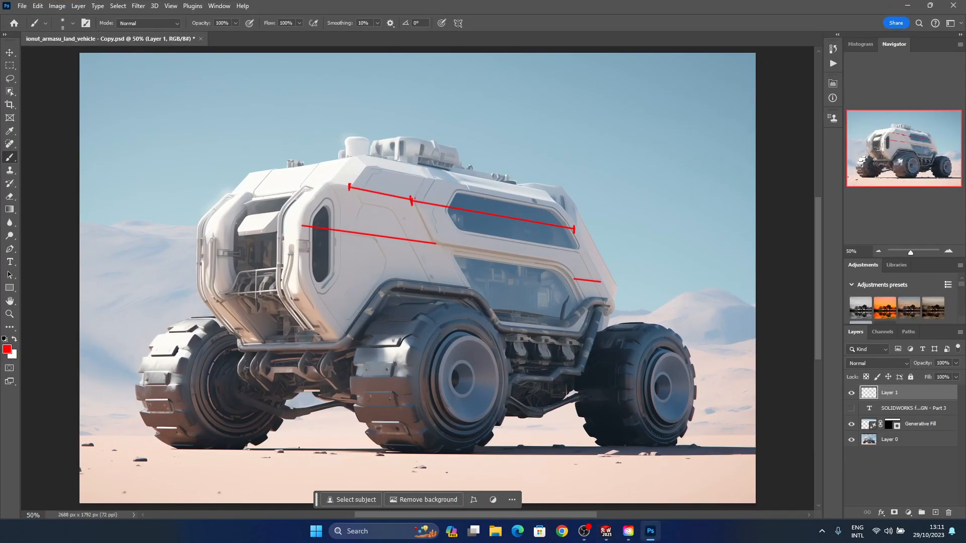
pyautogui.click(651, 533)
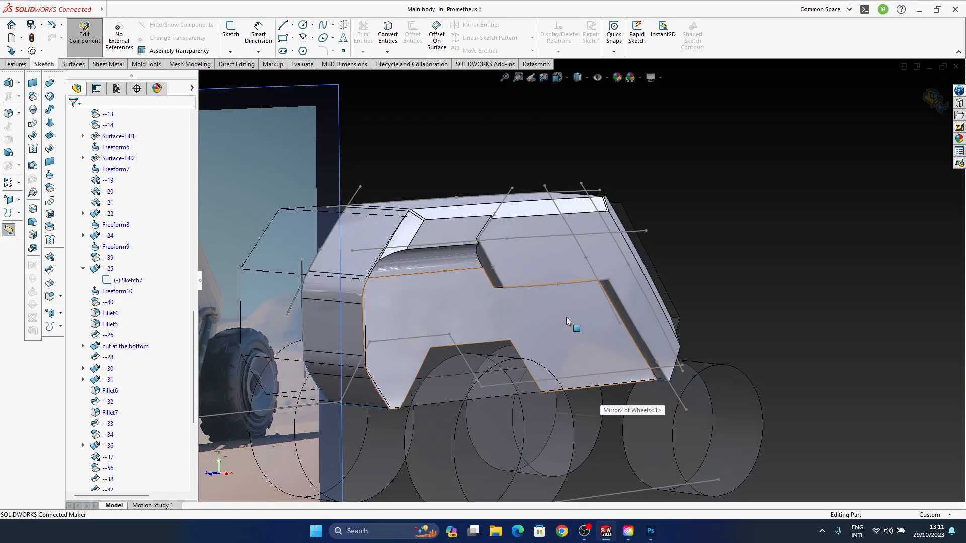
pyautogui.moveTo(579, 201)
pyautogui.mouseDown(button='middle')
pyautogui.moveTo(595, 303)
pyautogui.moveTo(571, 199)
pyautogui.moveTo(550, 277)
pyautogui.moveTo(535, 432)
pyautogui.moveTo(532, 415)
pyautogui.mouseUp(button='middle')
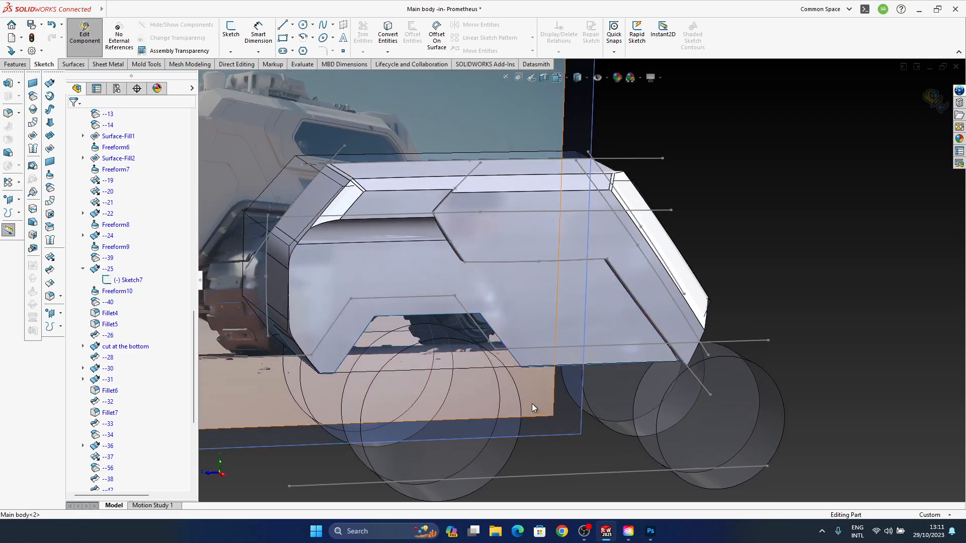
pyautogui.keyDown('ctrl'); pyautogui.moveTo(599, 325); pyautogui.dragTo(618, 357, button='middle'); pyautogui.keyUp('ctrl')
pyautogui.moveTo(649, 292); pyautogui.dragTo(669, 330, button='middle')
pyautogui.keyDown('ctrl'); pyautogui.moveTo(577, 264); pyautogui.dragTo(657, 217, button='middle'); pyautogui.keyUp('ctrl')
pyautogui.moveTo(674, 268); pyautogui.dragTo(672, 261, button='middle')
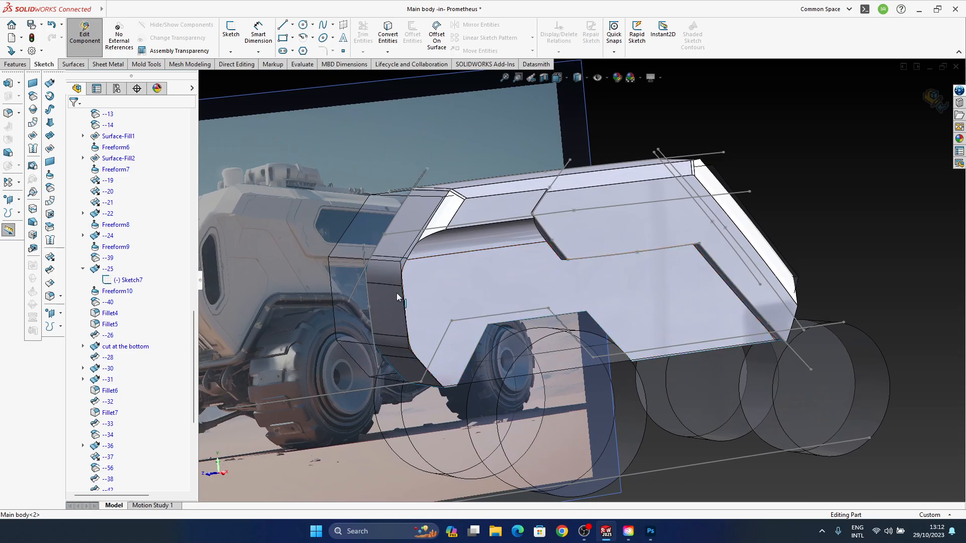
pyautogui.click(650, 533)
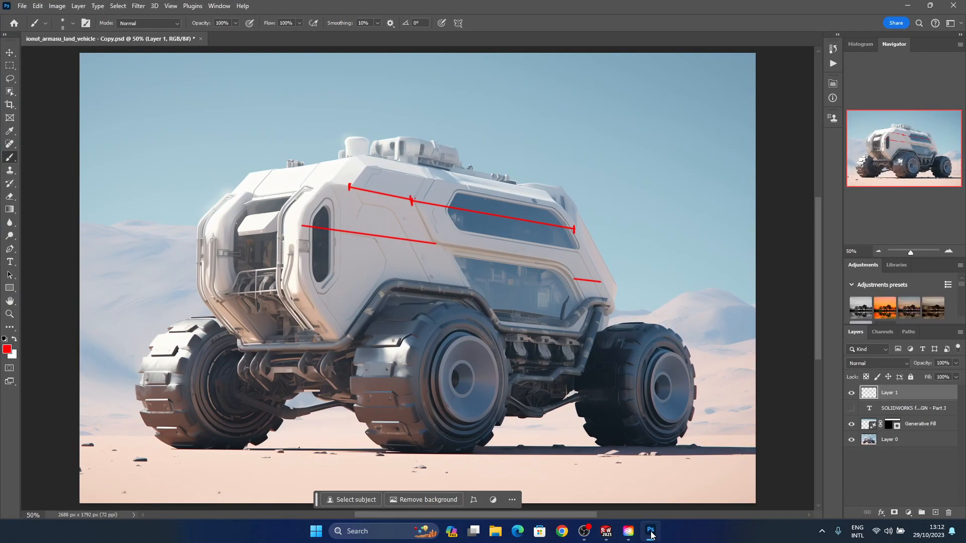
pyautogui.click(652, 532)
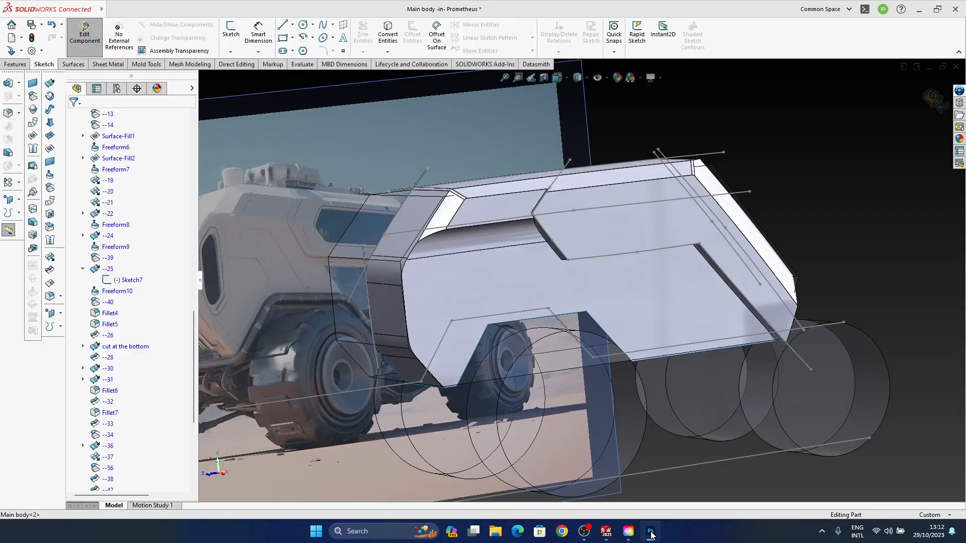
pyautogui.moveTo(529, 270); pyautogui.dragTo(572, 255, button='middle')
pyautogui.moveTo(546, 215); pyautogui.dragTo(563, 311, button='middle')
pyautogui.moveTo(644, 223)
pyautogui.mouseDown(button='middle')
pyautogui.moveTo(675, 243)
pyautogui.moveTo(648, 253)
pyautogui.mouseUp(button='middle')
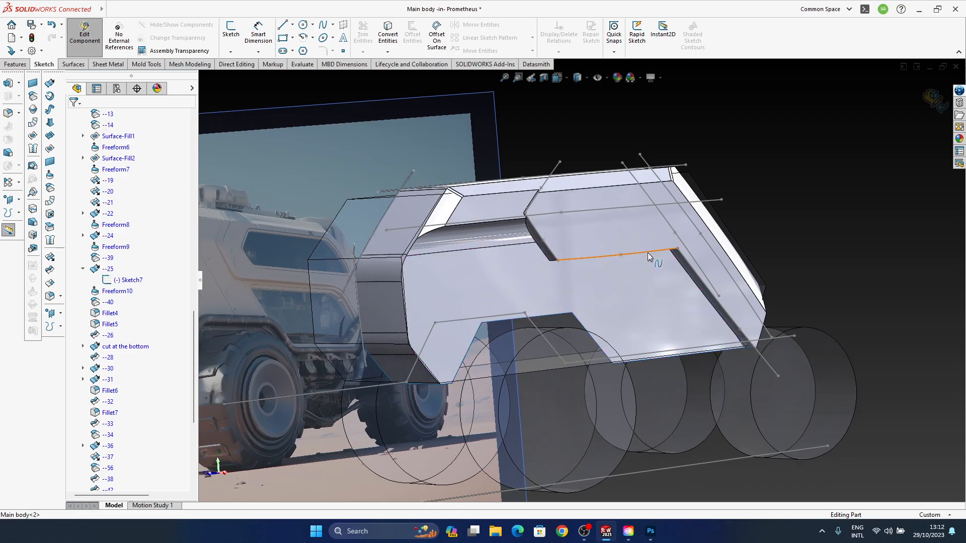
# Reopen 3DSketch9 and lower the rear corner of the horizontal segment slightly in the Right view
pyautogui.doubleClick(648, 253)
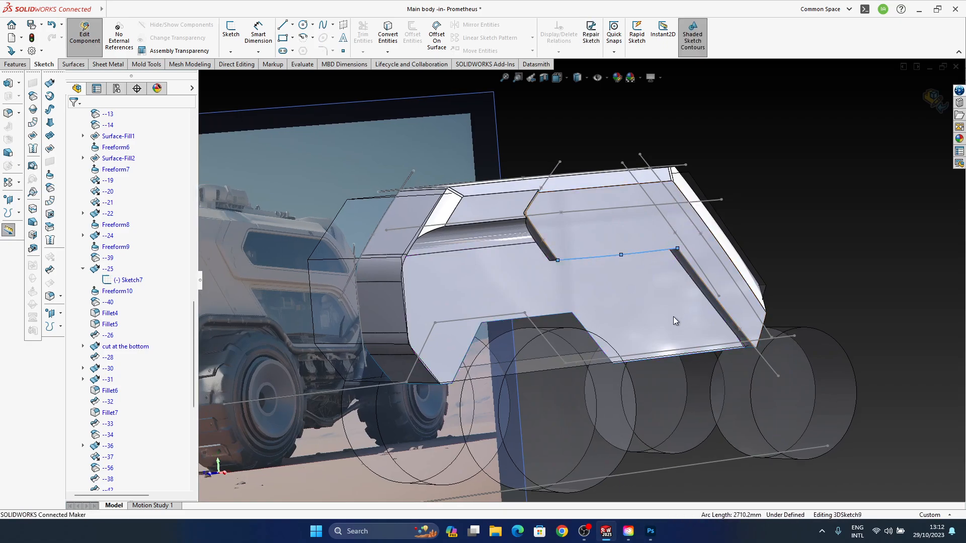
pyautogui.press('space')
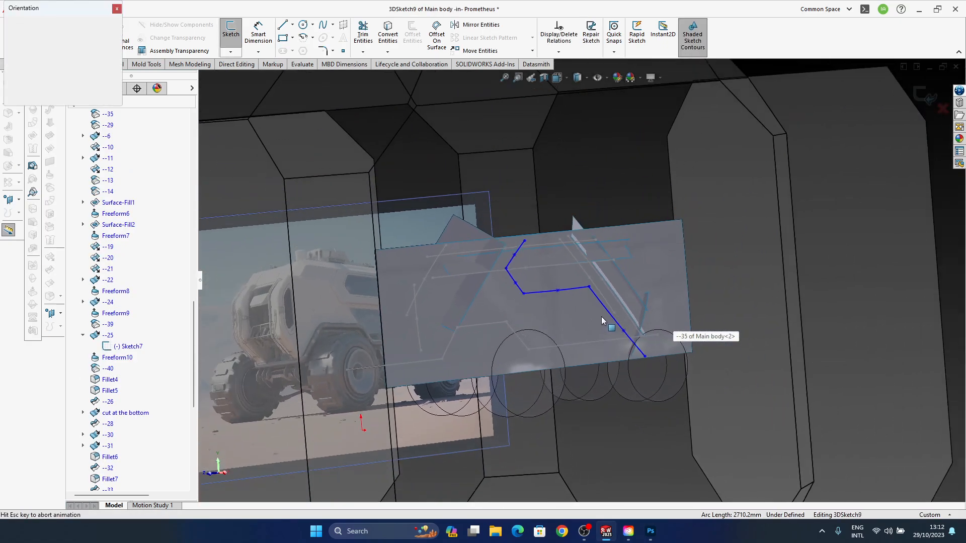
pyautogui.click(552, 282)
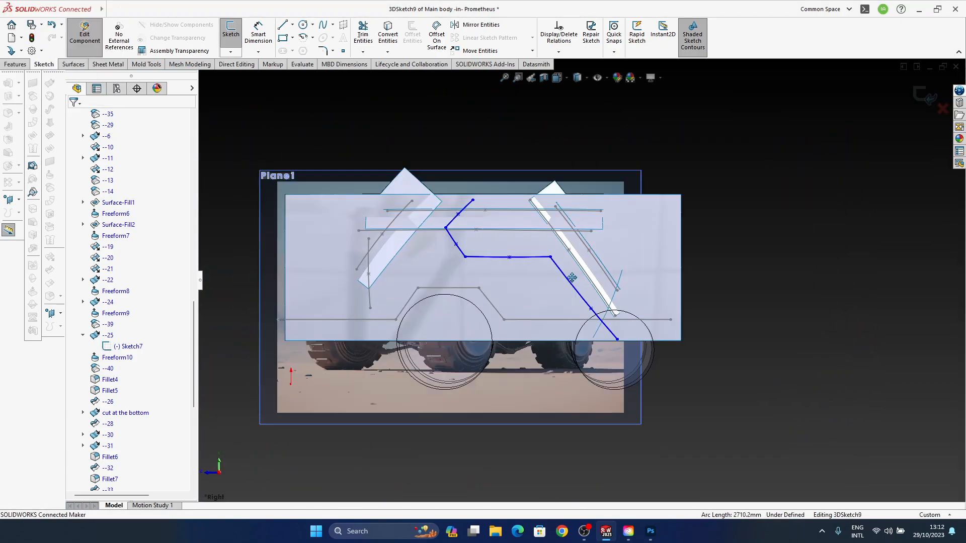
pyautogui.scroll(-5, 696, 273)
pyautogui.moveTo(617, 239)
pyautogui.mouseDown()
pyautogui.moveTo(626, 256)
pyautogui.moveTo(625, 248)
pyautogui.mouseUp()
# Straighten the rear diagonal and the sloped horizontal segment by re-aligning their middle points
pyautogui.moveTo(728, 378); pyautogui.dragTo(705, 352)
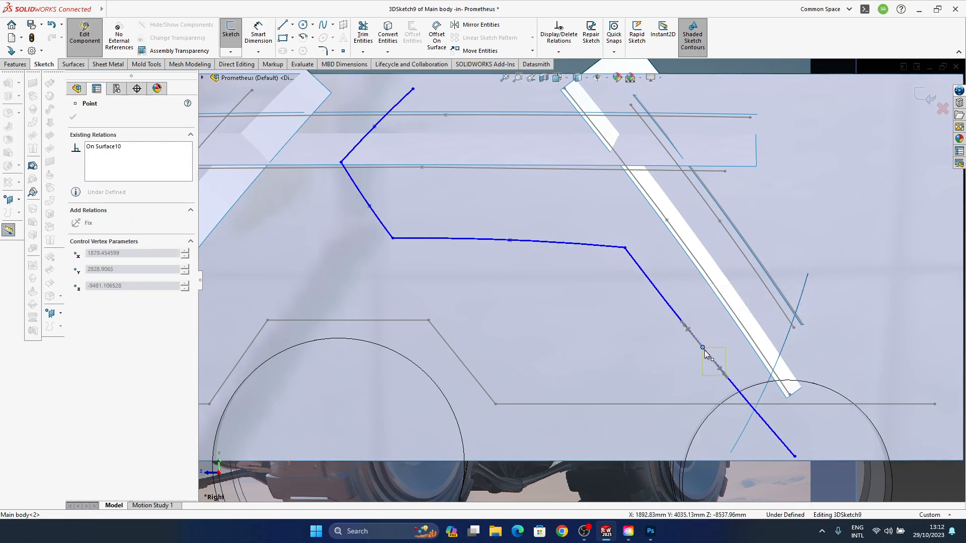
pyautogui.moveTo(510, 240); pyautogui.dragTo(514, 243)
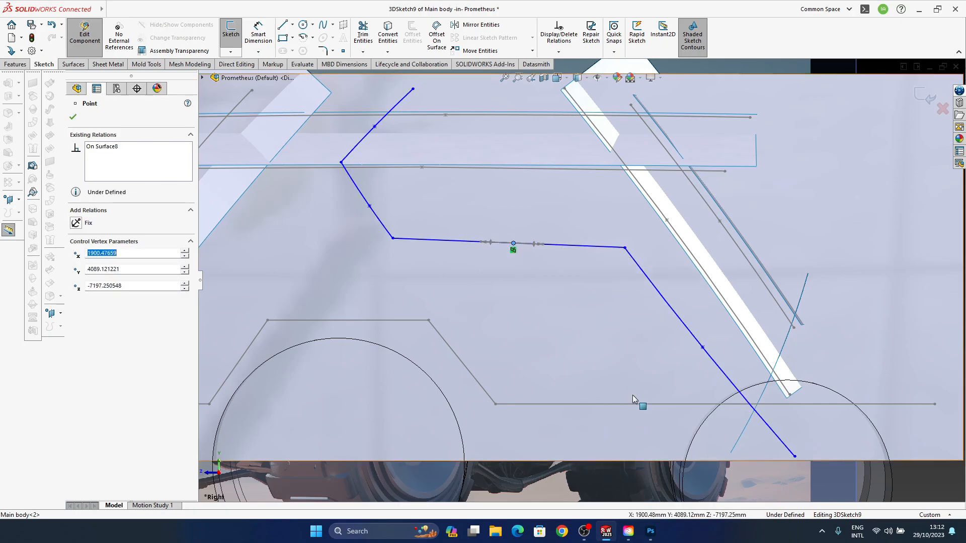
pyautogui.click(920, 474)
# Lower the corner where the two front diagonals meet slightly in the Right view
pyautogui.moveTo(431, 192)
pyautogui.keyDown('ctrl'); pyautogui.mouseDown(button='middle')
pyautogui.moveTo(542, 220)
pyautogui.moveTo(700, 225)
pyautogui.mouseUp(button='middle'); pyautogui.keyUp('ctrl')
pyautogui.keyDown('ctrl'); pyautogui.moveTo(755, 234); pyautogui.dragTo(599, 231, button='middle'); pyautogui.keyUp('ctrl')
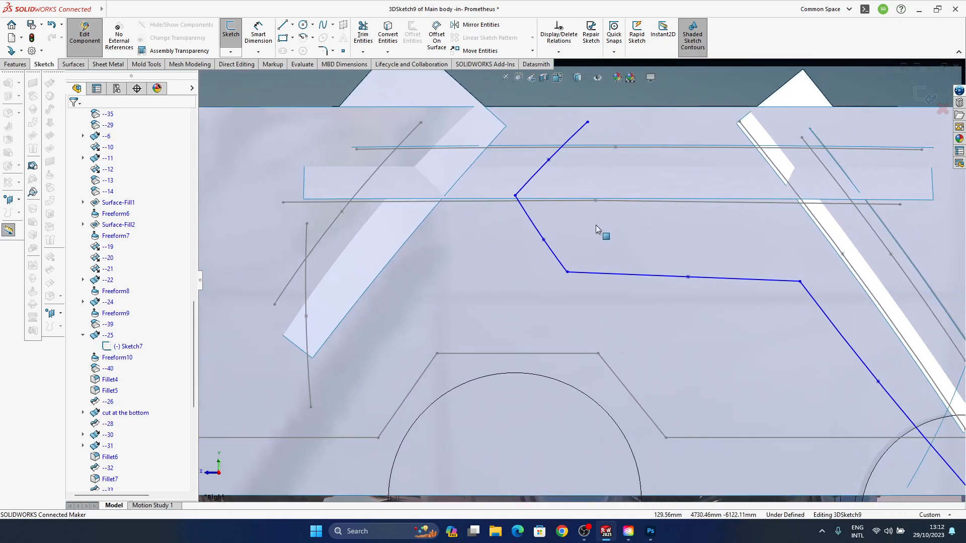
pyautogui.scroll(-5, 556, 225)
pyautogui.moveTo(556, 226); pyautogui.dragTo(563, 253)
pyautogui.click(544, 264)
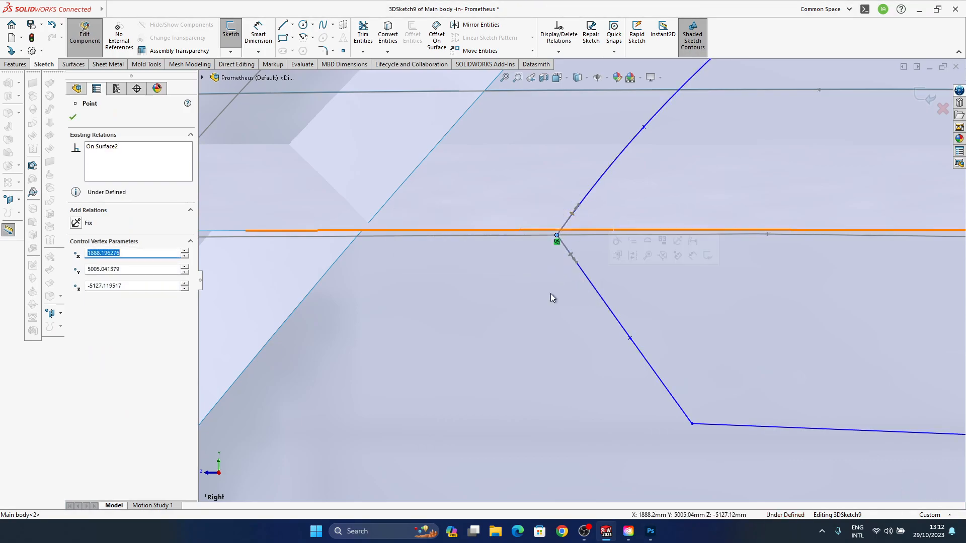
# Straighten the two front diagonals of 3DSketch9 by shifting their middle points slightly, and exit the sketch
pyautogui.keyDown('ctrl'); pyautogui.moveTo(625, 276); pyautogui.dragTo(540, 253, button='middle'); pyautogui.keyUp('ctrl')
pyautogui.scroll(2, 546, 269)
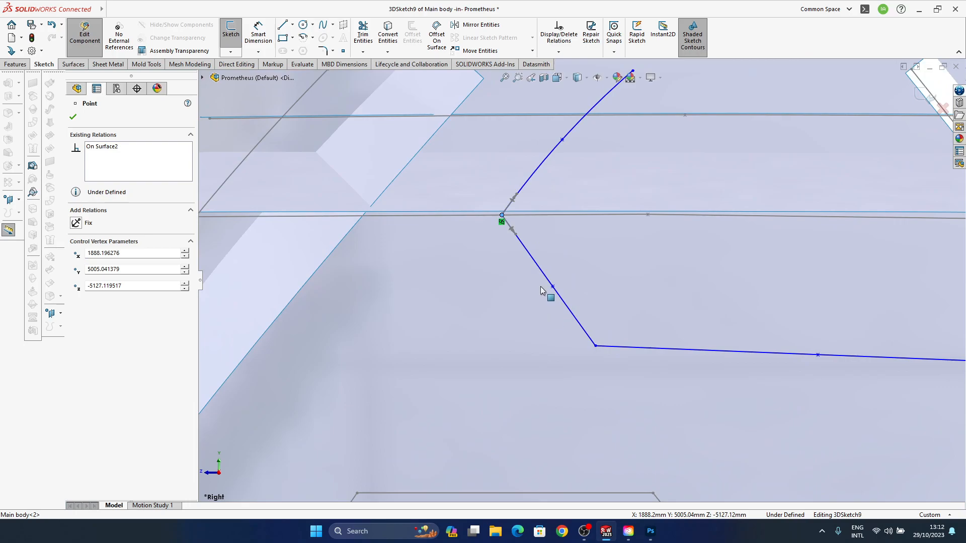
pyautogui.keyDown('ctrl'); pyautogui.moveTo(559, 141); pyautogui.dragTo(543, 186, button='middle'); pyautogui.keyUp('ctrl')
pyautogui.moveTo(545, 188); pyautogui.dragTo(545, 196)
pyautogui.moveTo(537, 336); pyautogui.dragTo(532, 334)
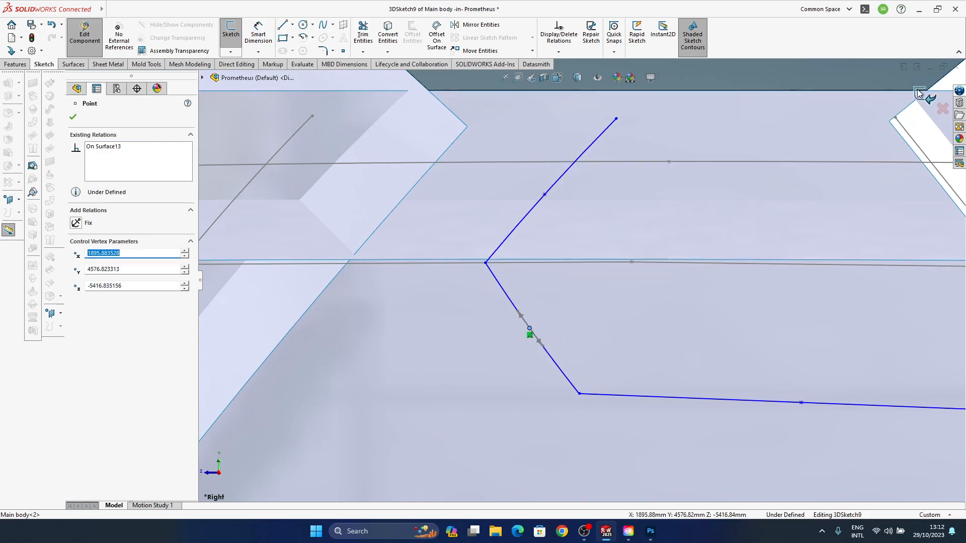
pyautogui.click(926, 98)
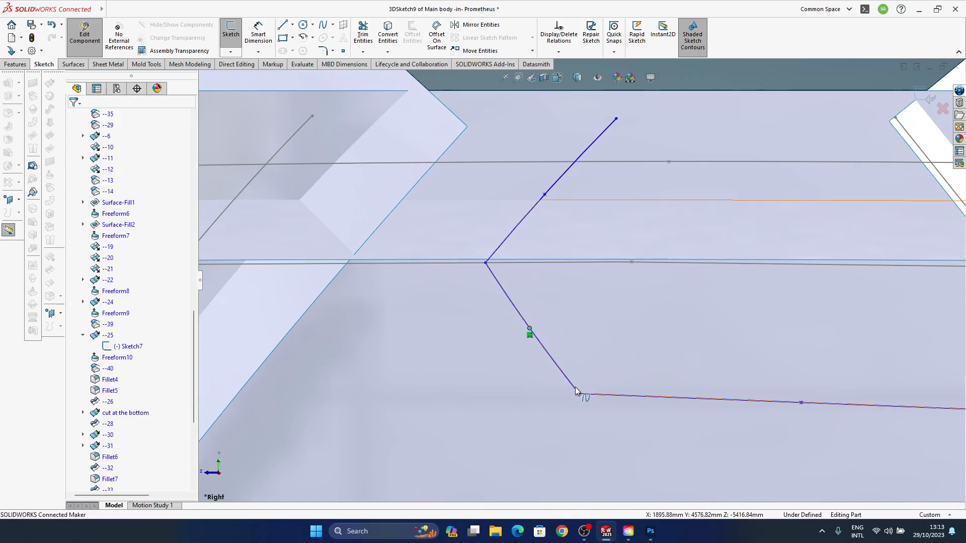
# Examine the reshaped side panel from several angles and compare its front corner and step with the concept image in Photoshop
pyautogui.moveTo(554, 333); pyautogui.dragTo(521, 275, button='middle')
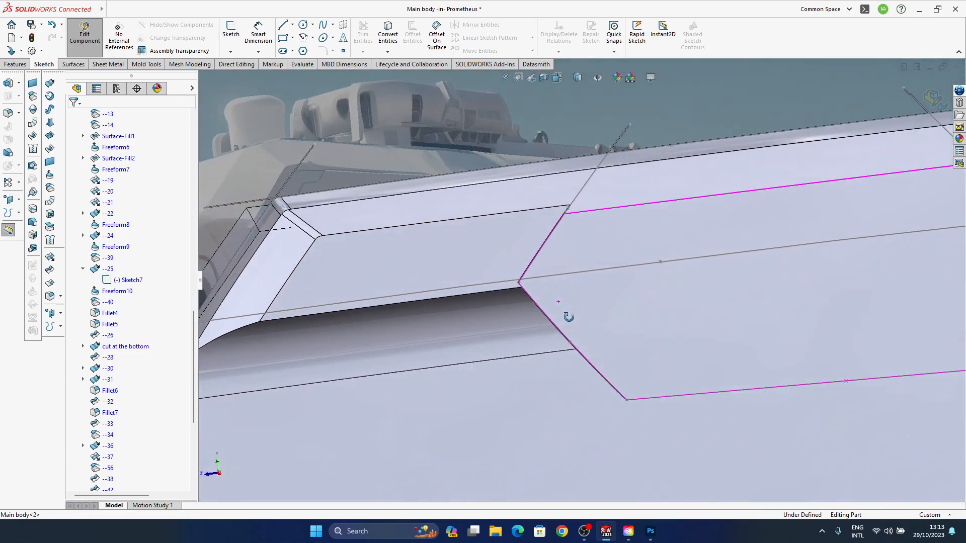
pyautogui.moveTo(557, 335)
pyautogui.mouseDown(button='middle')
pyautogui.moveTo(542, 268)
pyautogui.moveTo(562, 238)
pyautogui.moveTo(522, 347)
pyautogui.moveTo(531, 309)
pyautogui.moveTo(548, 401)
pyautogui.moveTo(463, 359)
pyautogui.moveTo(502, 395)
pyautogui.moveTo(573, 303)
pyautogui.moveTo(573, 330)
pyautogui.mouseUp(button='middle')
pyautogui.click(651, 532)
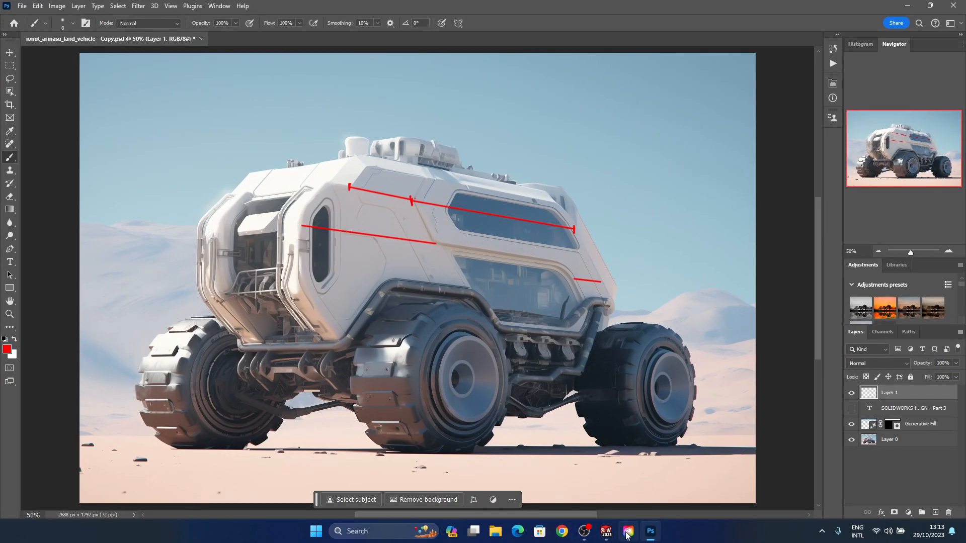
pyautogui.moveTo(646, 538)
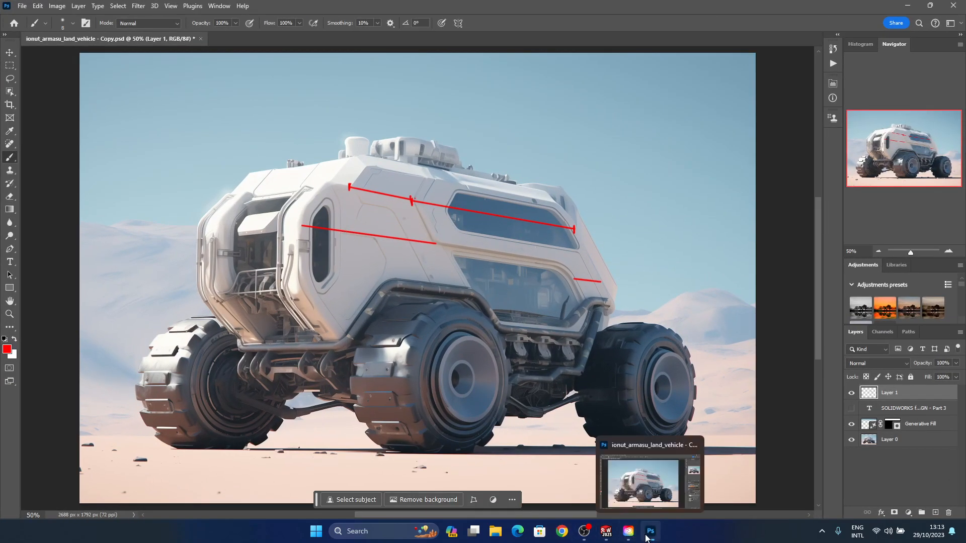
pyautogui.click(649, 532)
pyautogui.moveTo(590, 288); pyautogui.dragTo(573, 345, button='middle')
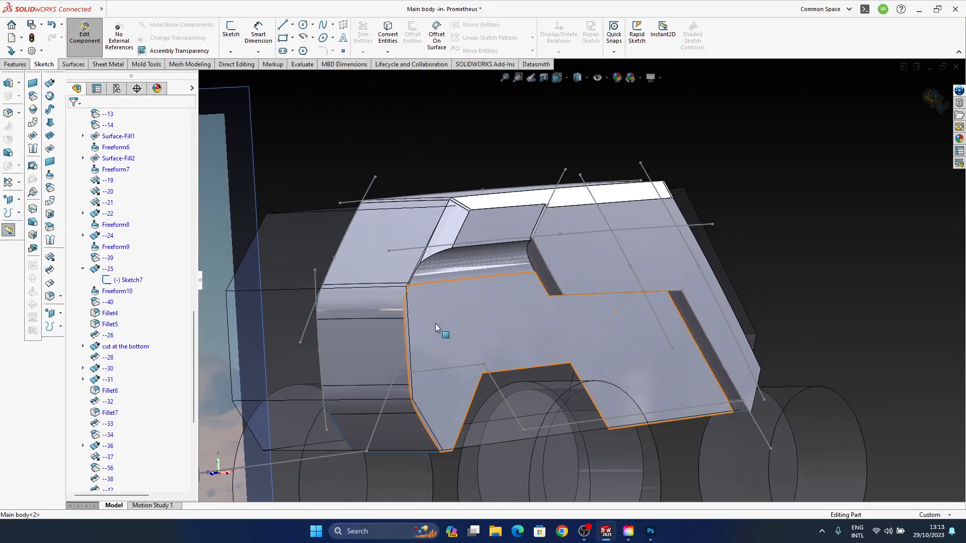
pyautogui.keyDown('ctrl'); pyautogui.moveTo(619, 285); pyautogui.dragTo(559, 338, button='middle'); pyautogui.keyUp('ctrl')
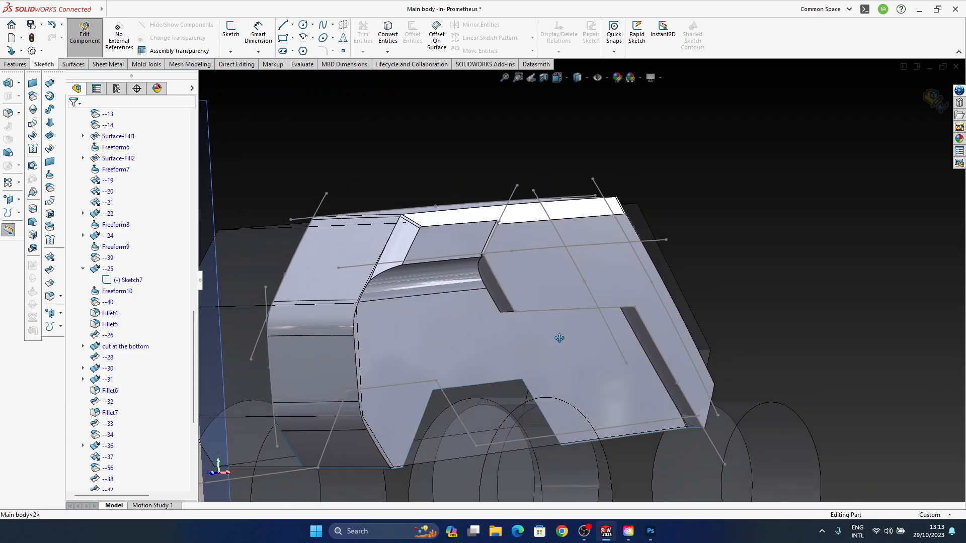
# Reopen 3DSketch9 in the Right view and raise the rear corner of the horizontal segment slightly
pyautogui.hotkey('ctrl', '8')
pyautogui.click(595, 309)
pyautogui.click(626, 266)
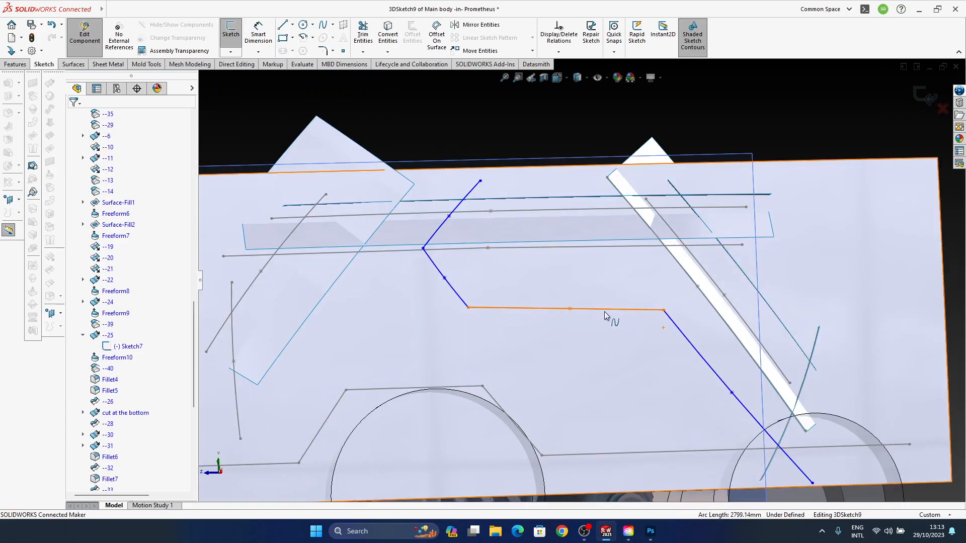
pyautogui.press('space')
pyautogui.click(469, 270)
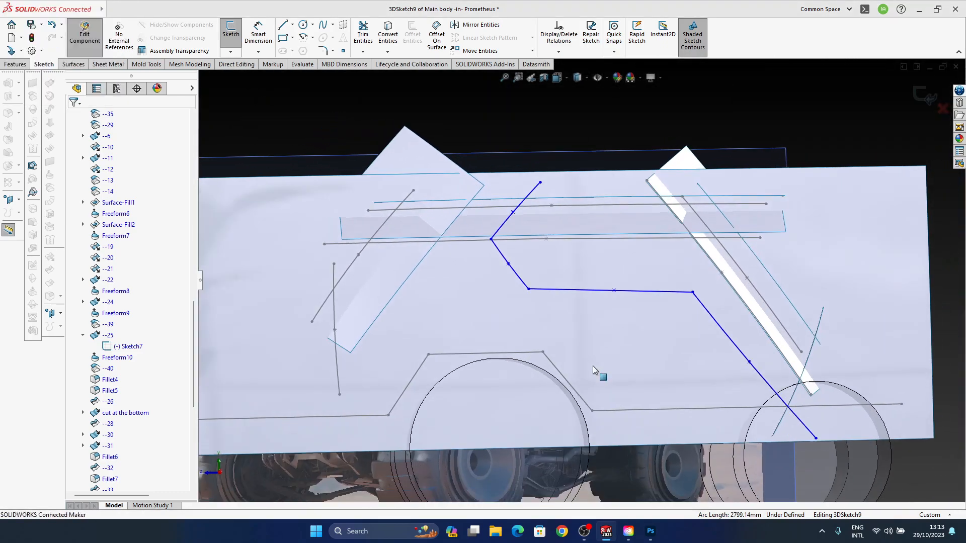
pyautogui.scroll(5, 521, 297)
pyautogui.keyDown('ctrl'); pyautogui.moveTo(521, 297); pyautogui.dragTo(559, 329, button='middle'); pyautogui.keyUp('ctrl')
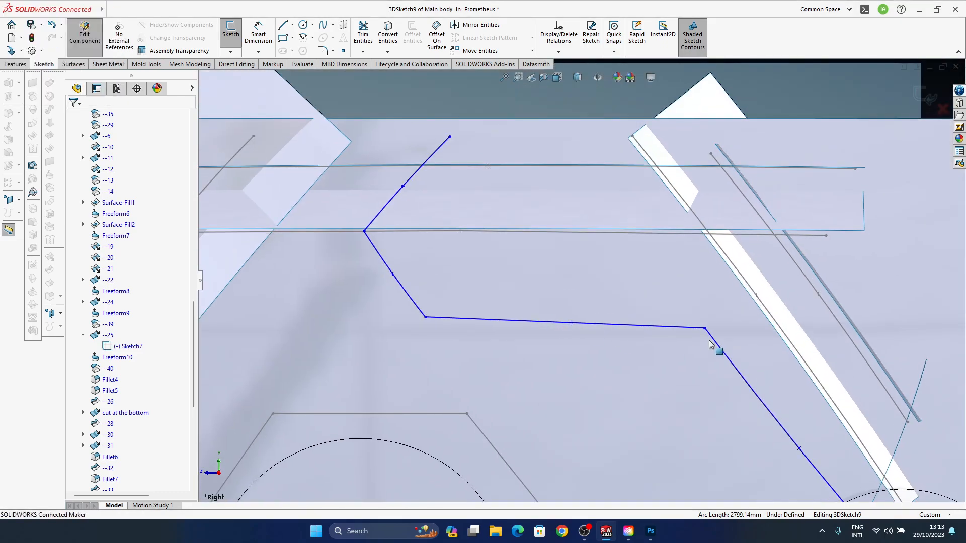
pyautogui.moveTo(698, 324)
pyautogui.mouseDown()
pyautogui.moveTo(689, 312)
pyautogui.moveTo(693, 320)
pyautogui.mouseUp()
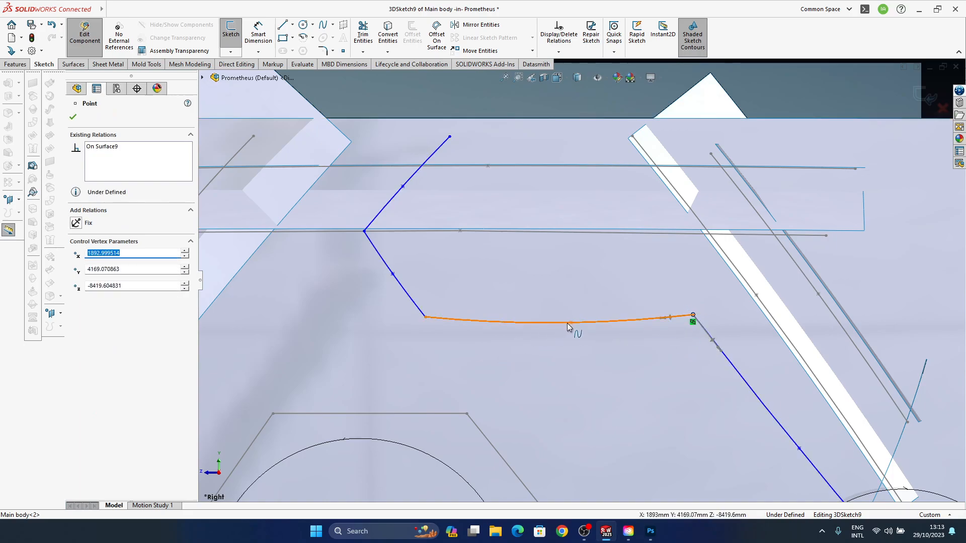
# Raise the horizontal segment's middle point to reduce its bow and fine-tune the rear corner's position
pyautogui.moveTo(571, 323); pyautogui.dragTo(571, 319)
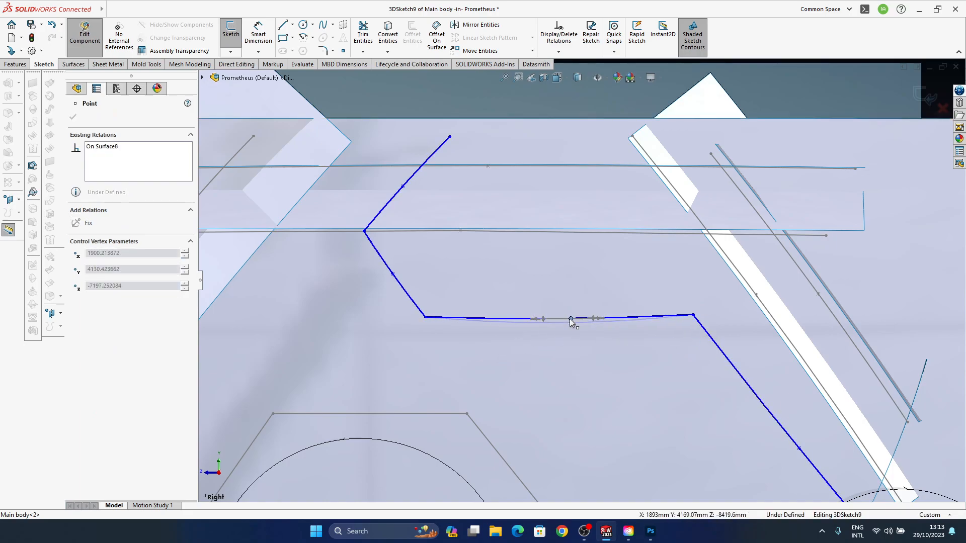
pyautogui.click(693, 316)
pyautogui.moveTo(694, 315); pyautogui.dragTo(699, 324)
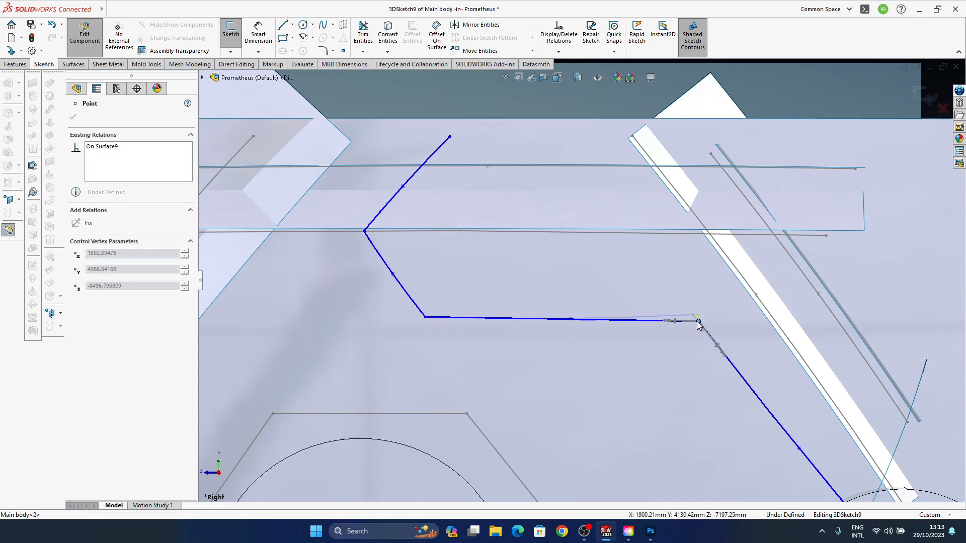
pyautogui.click(695, 317)
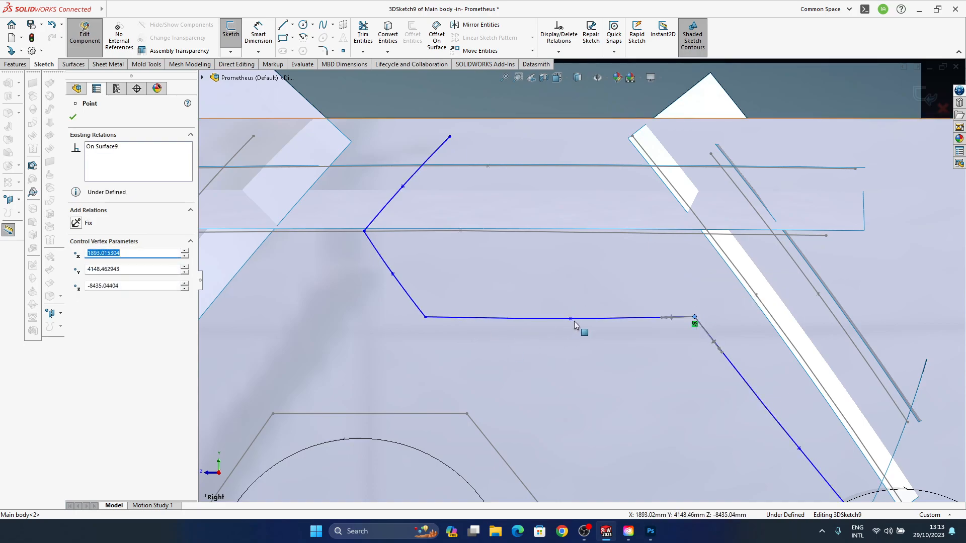
# Lower the corner where the two front diagonals meet slightly below the horizontal guide curve
pyautogui.keyDown('ctrl'); pyautogui.moveTo(421, 307); pyautogui.dragTo(471, 316, button='middle'); pyautogui.keyUp('ctrl')
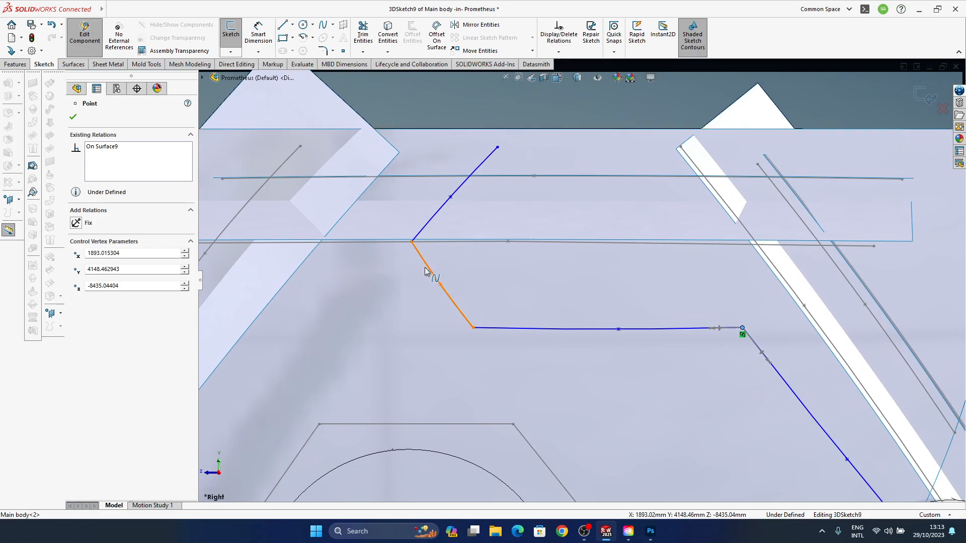
pyautogui.keyDown('ctrl'); pyautogui.moveTo(429, 272); pyautogui.dragTo(554, 308, button='middle'); pyautogui.keyUp('ctrl')
pyautogui.scroll(5, 533, 281)
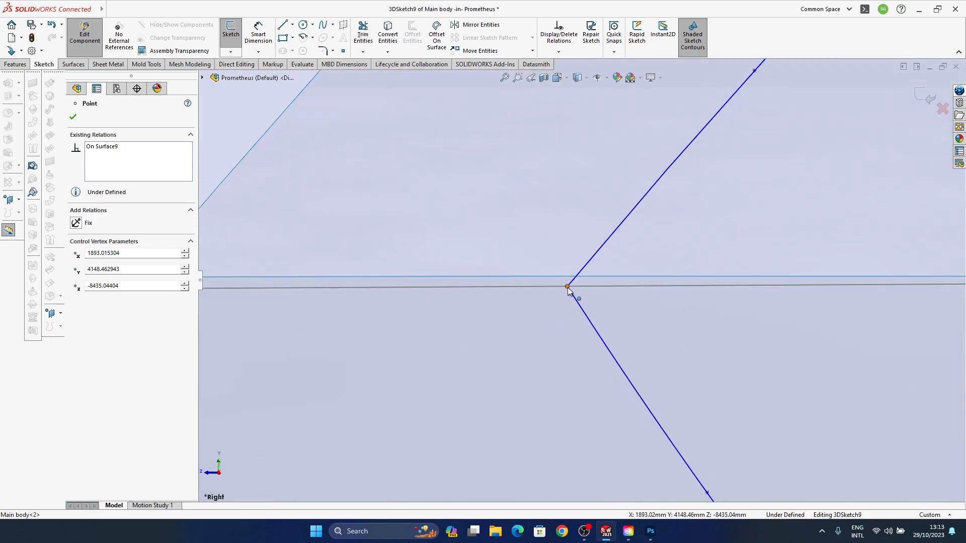
pyautogui.moveTo(568, 287); pyautogui.dragTo(568, 297)
# Re-align the middle points of the lower and upper front diagonals with the moved corner and exit the sketch
pyautogui.keyDown('ctrl'); pyautogui.moveTo(615, 310); pyautogui.dragTo(421, 255, button='middle'); pyautogui.keyUp('ctrl')
pyautogui.scroll(-3, 403, 260)
pyautogui.keyDown('ctrl'); pyautogui.moveTo(544, 369); pyautogui.dragTo(533, 341, button='middle'); pyautogui.keyUp('ctrl')
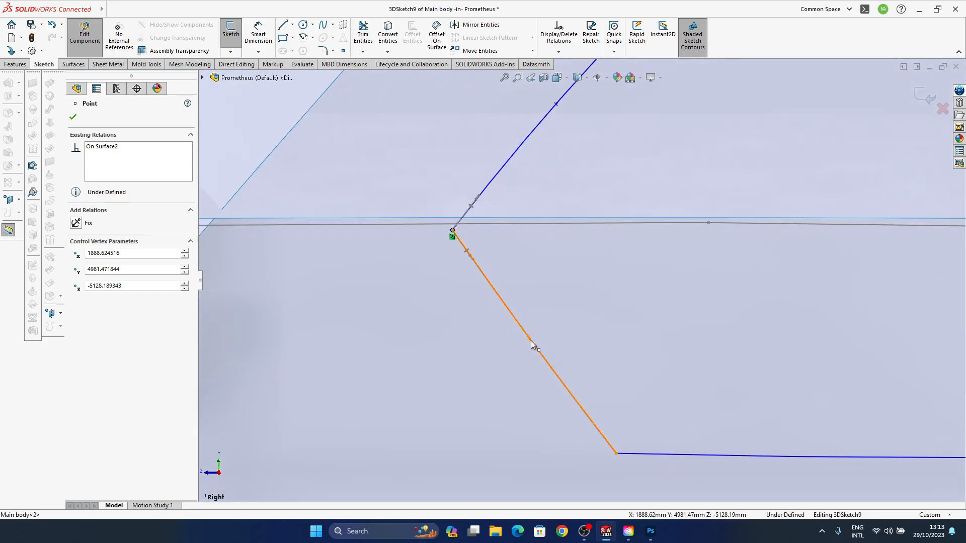
pyautogui.moveTo(533, 350); pyautogui.dragTo(531, 342)
pyautogui.keyDown('ctrl'); pyautogui.moveTo(556, 216); pyautogui.dragTo(533, 315, button='middle'); pyautogui.keyUp('ctrl')
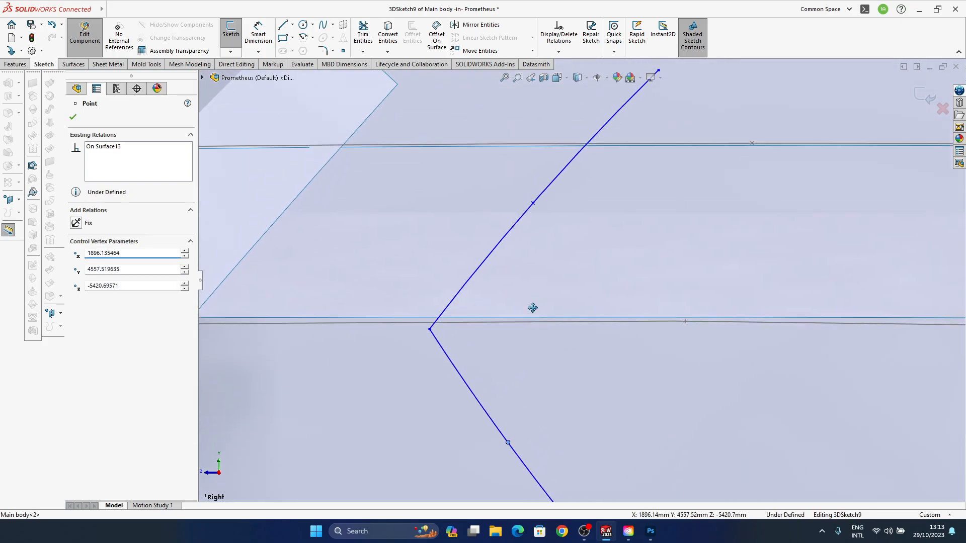
pyautogui.keyDown('ctrl'); pyautogui.moveTo(556, 213); pyautogui.dragTo(543, 251, button='middle'); pyautogui.keyUp('ctrl')
pyautogui.moveTo(523, 255); pyautogui.dragTo(522, 246)
pyautogui.scroll(4, 574, 283)
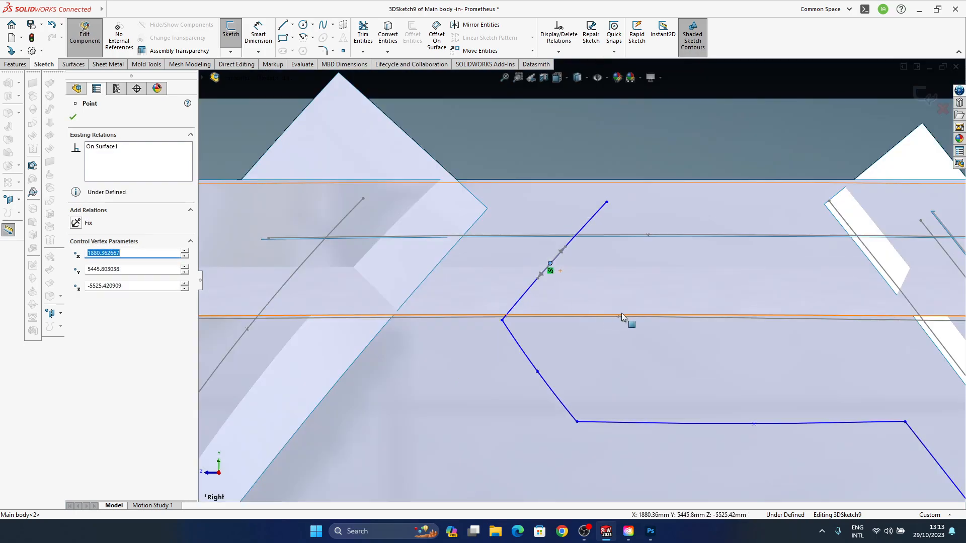
pyautogui.scroll(-5, 538, 272)
pyautogui.moveTo(572, 270)
pyautogui.mouseDown()
pyautogui.moveTo(569, 256)
pyautogui.moveTo(568, 269)
pyautogui.mouseUp()
pyautogui.scroll(3, 574, 280)
pyautogui.keyDown('ctrl'); pyautogui.moveTo(617, 330); pyautogui.dragTo(448, 239, button='middle'); pyautogui.keyUp('ctrl')
pyautogui.keyDown('ctrl'); pyautogui.moveTo(619, 354); pyautogui.dragTo(532, 284, button='middle'); pyautogui.keyUp('ctrl')
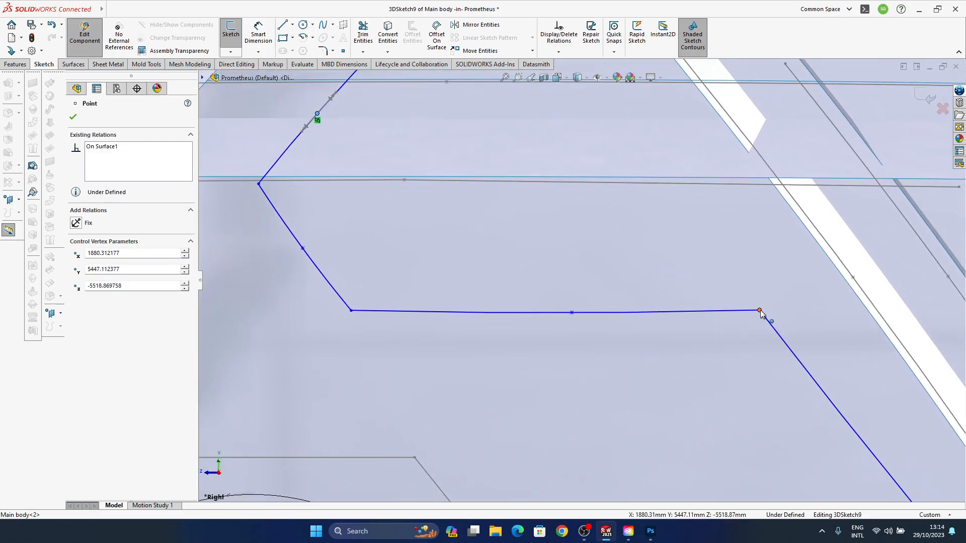
pyautogui.click(931, 100)
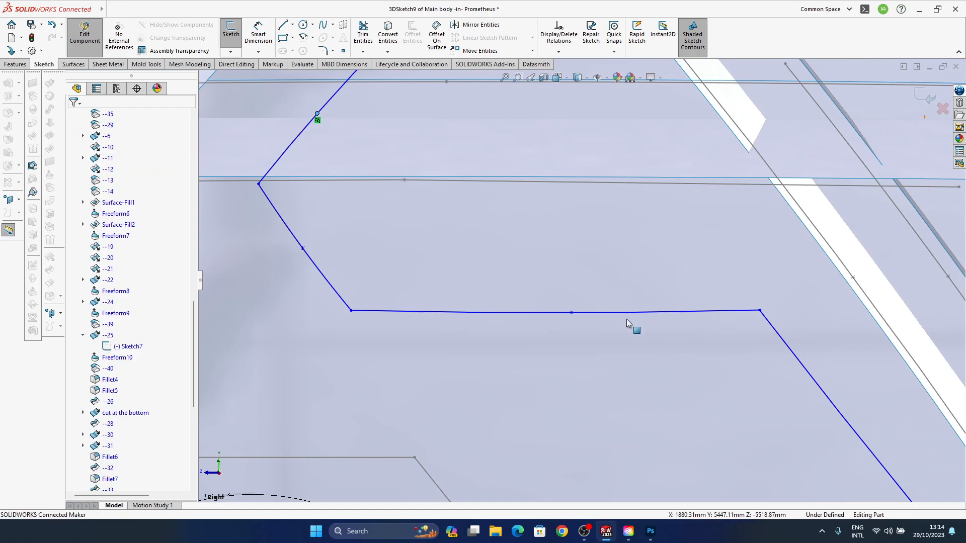
# Inspect the updated side panel from several angles, up close at the corner between the two front diagonals
pyautogui.scroll(4, 623, 310)
pyautogui.moveTo(668, 326)
pyautogui.keyDown('ctrl'); pyautogui.mouseDown(button='middle')
pyautogui.moveTo(647, 319)
pyautogui.moveTo(672, 319)
pyautogui.moveTo(639, 297)
pyautogui.moveTo(717, 306)
pyautogui.moveTo(680, 336)
pyautogui.moveTo(629, 281)
pyautogui.moveTo(656, 319)
pyautogui.moveTo(669, 321)
pyautogui.moveTo(589, 271)
pyautogui.mouseUp(button='middle'); pyautogui.keyUp('ctrl')
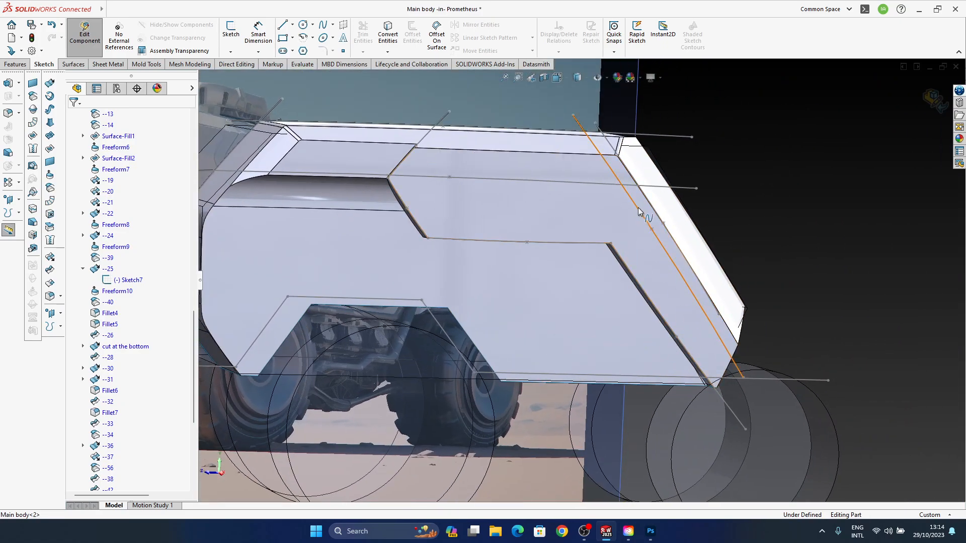
pyautogui.moveTo(719, 324)
pyautogui.mouseDown(button='middle')
pyautogui.moveTo(696, 330)
pyautogui.moveTo(677, 320)
pyautogui.moveTo(737, 379)
pyautogui.moveTo(683, 358)
pyautogui.mouseUp(button='middle')
pyautogui.moveTo(463, 214)
pyautogui.keyDown('ctrl'); pyautogui.mouseDown(button='middle')
pyautogui.moveTo(572, 309)
pyautogui.moveTo(583, 278)
pyautogui.moveTo(629, 241)
pyautogui.mouseUp(button='middle'); pyautogui.keyUp('ctrl')
pyautogui.scroll(7, 531, 261)
pyautogui.moveTo(698, 203); pyautogui.dragTo(585, 275, button='middle')
# Reopen 3DSketch9 in the Right view and move the corner between the front diagonals a little lower
pyautogui.click(584, 274)
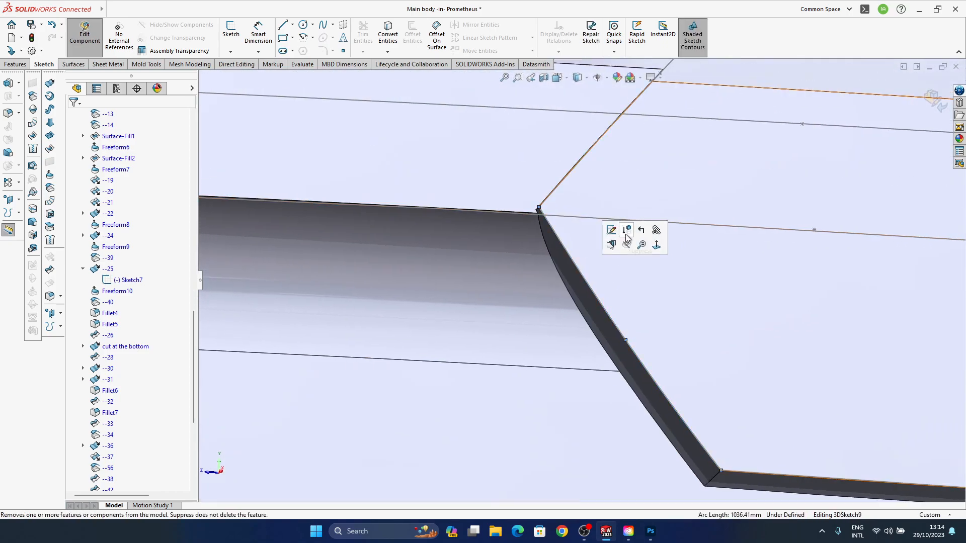
pyautogui.doubleClick(596, 294)
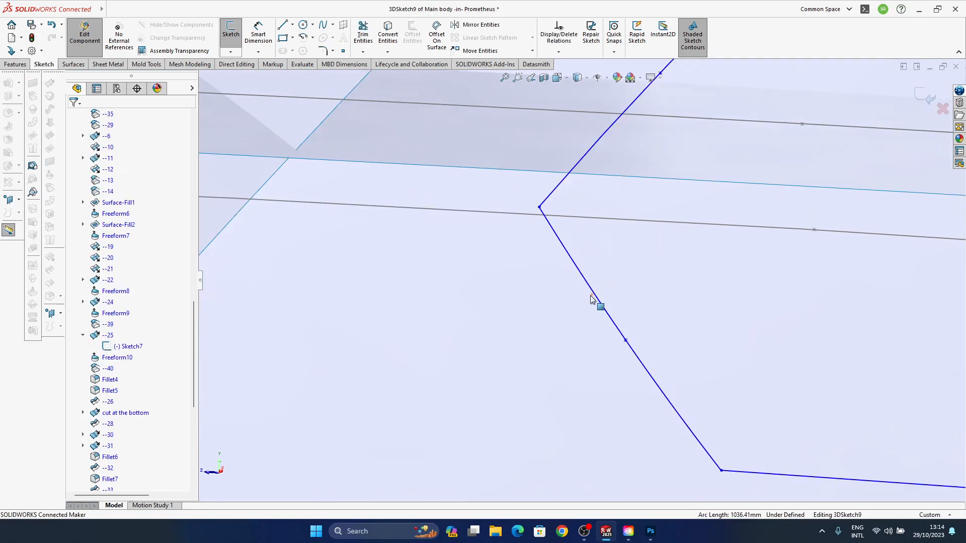
pyautogui.press('space')
pyautogui.click(479, 249)
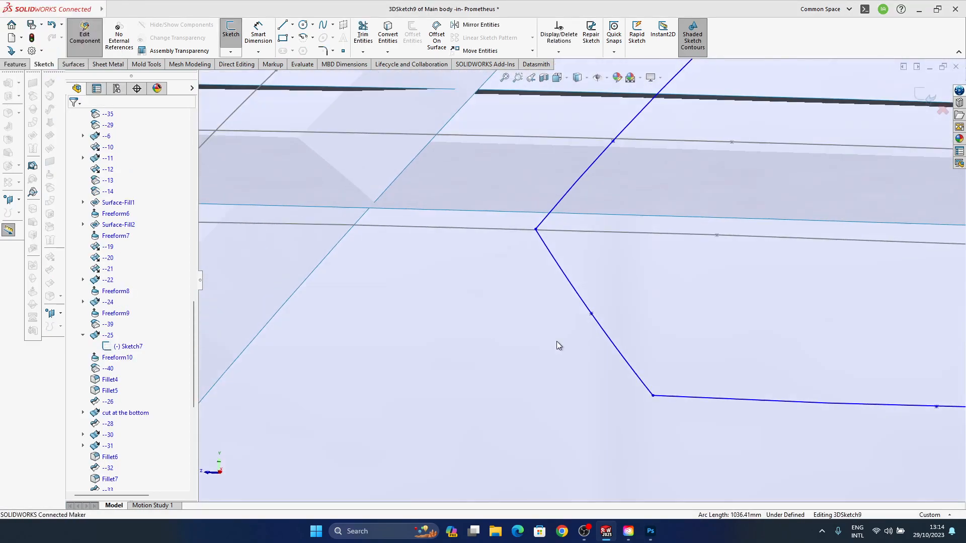
pyautogui.scroll(10, 543, 347)
pyautogui.keyDown('ctrl'); pyautogui.moveTo(691, 222); pyautogui.dragTo(626, 283, button='middle'); pyautogui.keyUp('ctrl')
pyautogui.scroll(-10, 518, 269)
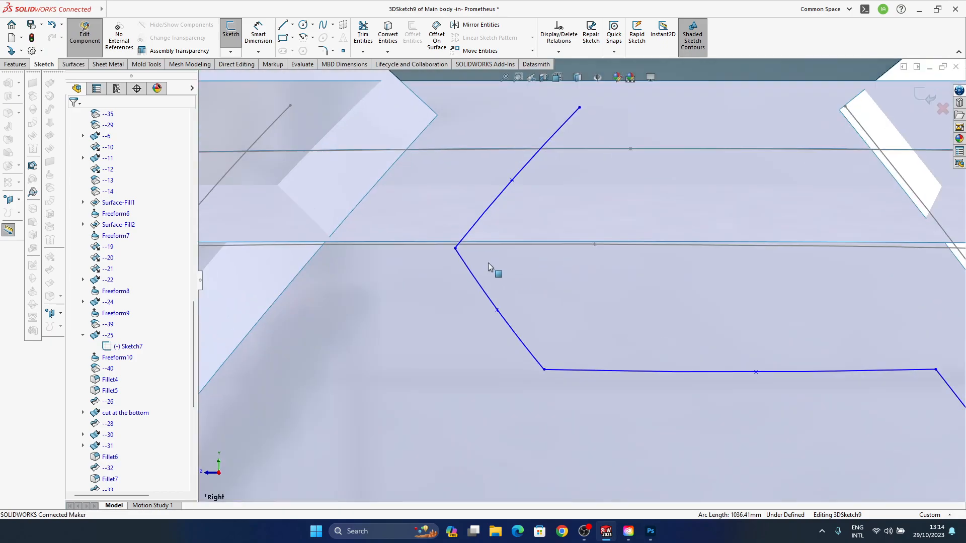
pyautogui.keyDown('ctrl'); pyautogui.moveTo(510, 300); pyautogui.dragTo(532, 245, button='middle'); pyautogui.keyUp('ctrl')
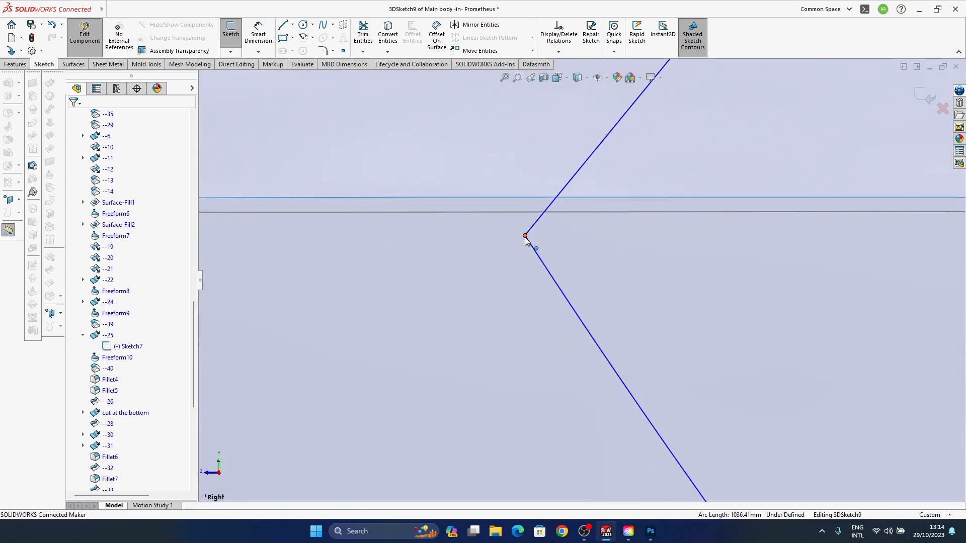
pyautogui.click(526, 237)
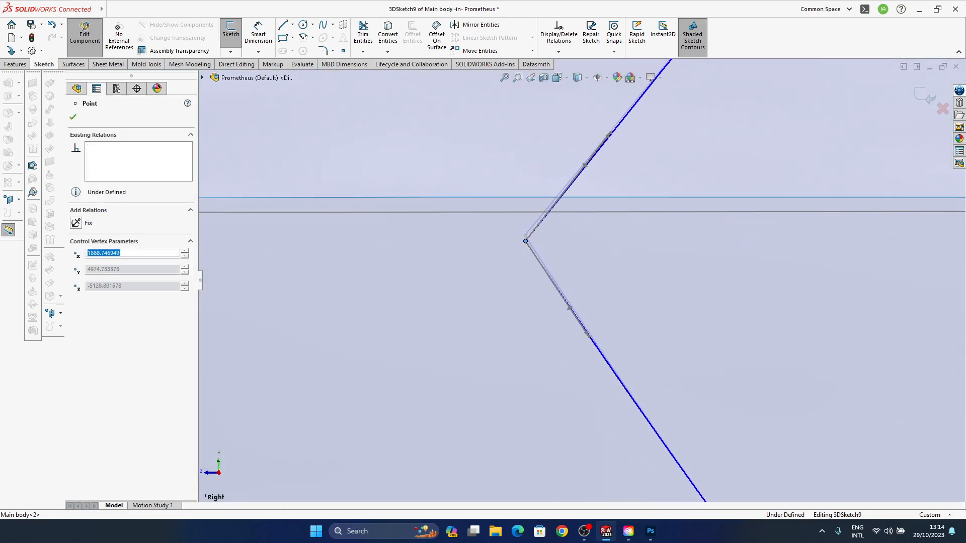
# Straighten the upper front diagonal by shifting its middle point slightly downward
pyautogui.moveTo(534, 270)
pyautogui.mouseDown(button='middle')
pyautogui.moveTo(460, 346)
pyautogui.moveTo(636, 367)
pyautogui.moveTo(538, 281)
pyautogui.moveTo(562, 289)
pyautogui.mouseUp(button='middle')
pyautogui.scroll(-5, 502, 182)
pyautogui.moveTo(527, 201); pyautogui.dragTo(521, 208)
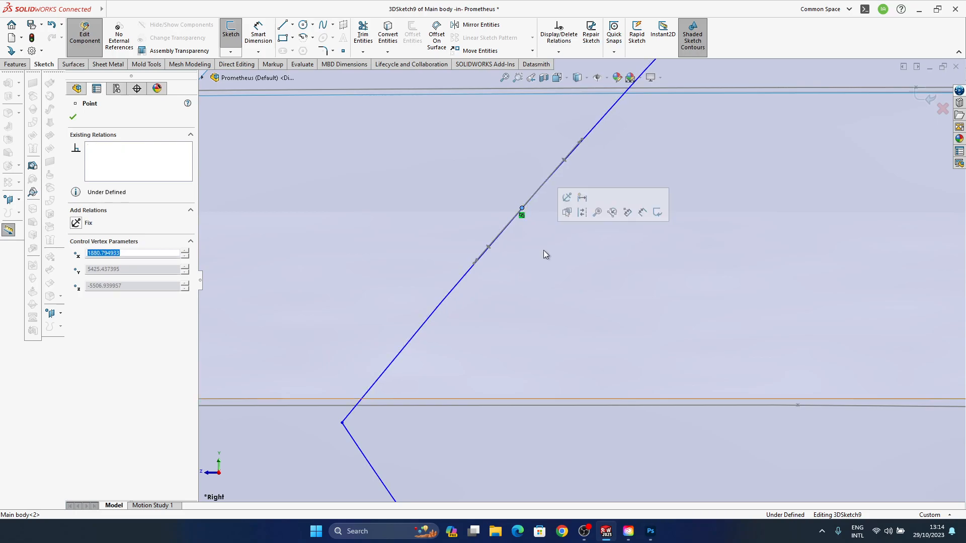
# Shift the rear corner of the horizontal segment slightly towards the front of the vehicle
pyautogui.scroll(5, 544, 261)
pyautogui.keyDown('ctrl'); pyautogui.moveTo(640, 322); pyautogui.dragTo(461, 179, button='middle'); pyautogui.keyUp('ctrl')
pyautogui.keyDown('ctrl'); pyautogui.moveTo(699, 361); pyautogui.dragTo(567, 279, button='middle'); pyautogui.keyUp('ctrl')
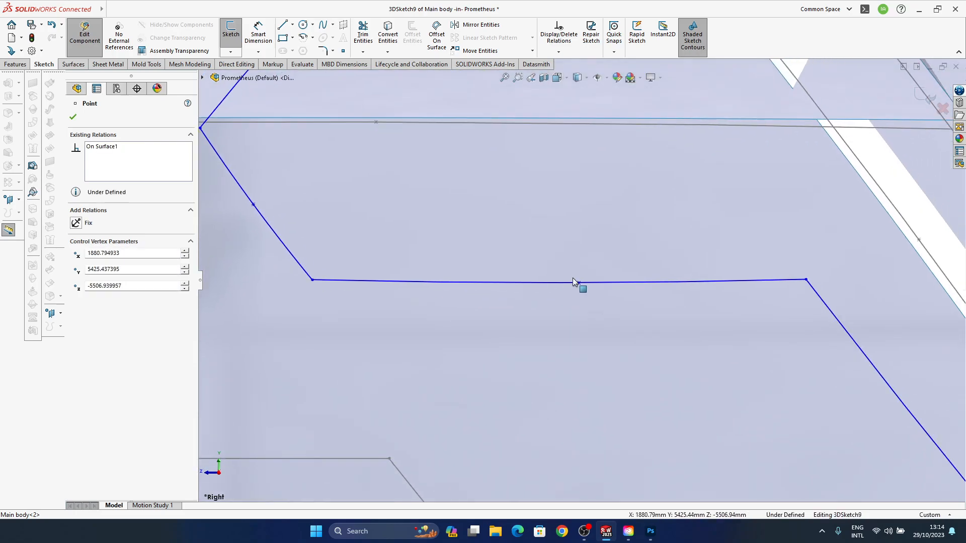
pyautogui.scroll(-1, 766, 300)
pyautogui.keyDown('ctrl'); pyautogui.moveTo(647, 302); pyautogui.dragTo(743, 291, button='middle'); pyautogui.keyUp('ctrl')
pyautogui.moveTo(912, 275); pyautogui.dragTo(906, 267)
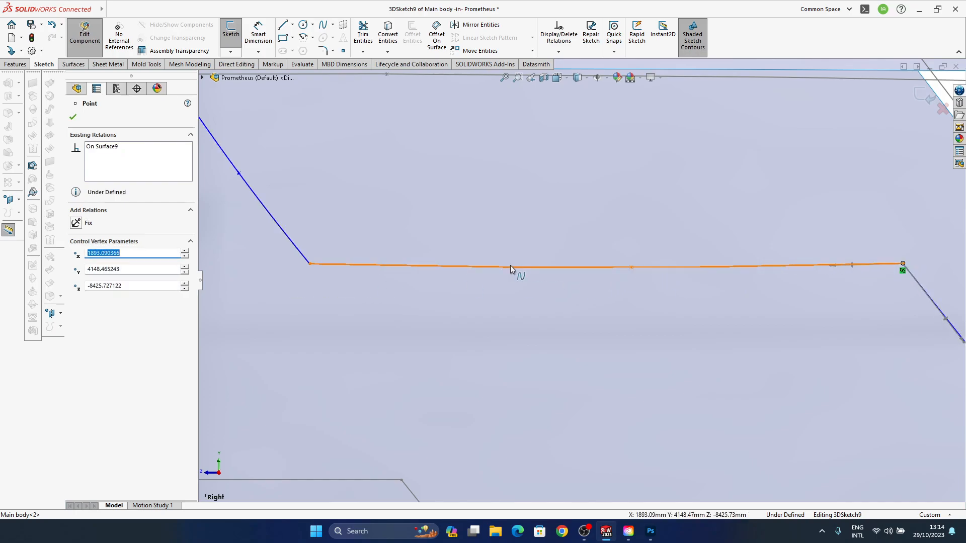
# Move the front corner of the horizontal segment slightly down and rearward to level the segment
pyautogui.keyDown('ctrl'); pyautogui.moveTo(511, 269); pyautogui.dragTo(461, 295, button='middle'); pyautogui.keyUp('ctrl')
pyautogui.keyDown('ctrl'); pyautogui.moveTo(280, 300); pyautogui.dragTo(358, 299, button='middle'); pyautogui.keyUp('ctrl')
pyautogui.moveTo(333, 281); pyautogui.dragTo(338, 286)
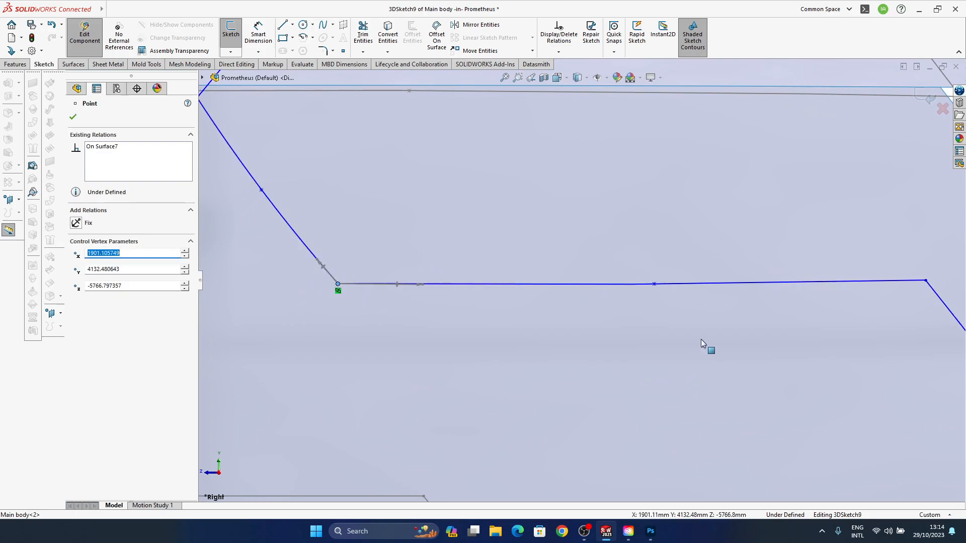
# Steepen the rear diagonal by shifting its lower end and middle point slightly towards the front, and exit the sketch
pyautogui.keyDown('ctrl'); pyautogui.moveTo(564, 298); pyautogui.dragTo(364, 277, button='middle'); pyautogui.keyUp('ctrl')
pyautogui.keyDown('ctrl'); pyautogui.moveTo(537, 286); pyautogui.dragTo(598, 292, button='middle'); pyautogui.keyUp('ctrl')
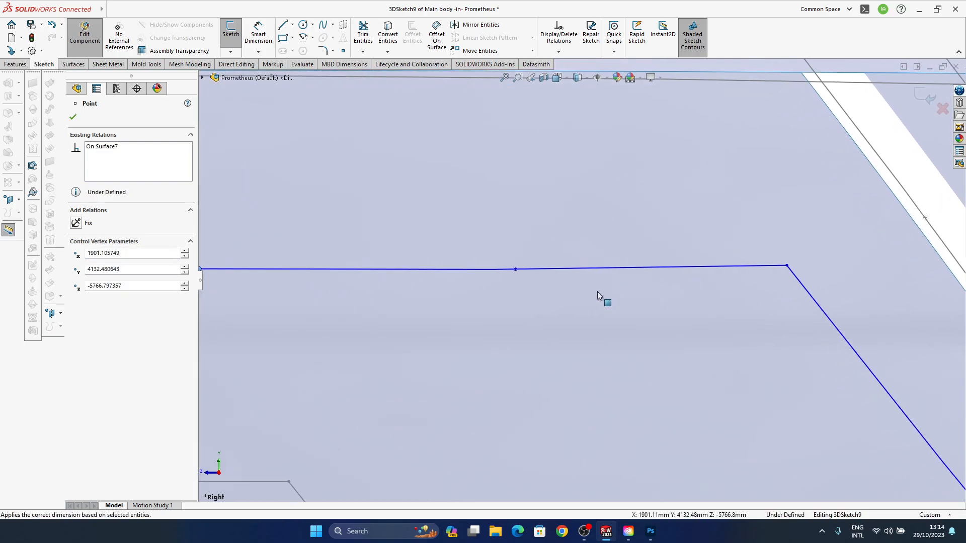
pyautogui.scroll(3, 597, 292)
pyautogui.keyDown('ctrl'); pyautogui.moveTo(686, 336); pyautogui.dragTo(576, 274, button='middle'); pyautogui.keyUp('ctrl')
pyautogui.scroll(2, 571, 274)
pyautogui.keyDown('ctrl'); pyautogui.moveTo(694, 360); pyautogui.dragTo(637, 322, button='middle'); pyautogui.keyUp('ctrl')
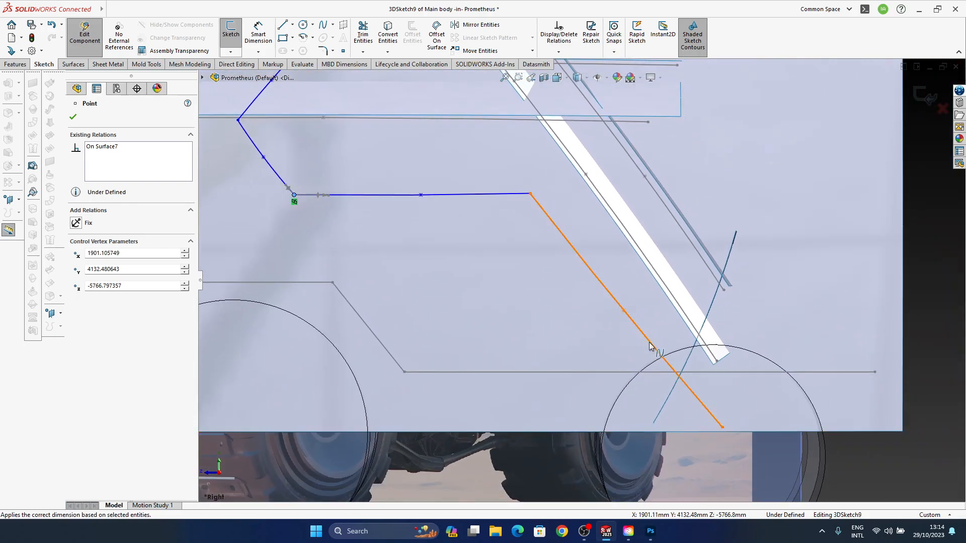
pyautogui.moveTo(624, 311); pyautogui.dragTo(624, 312)
pyautogui.moveTo(723, 429); pyautogui.dragTo(700, 423)
pyautogui.moveTo(624, 313); pyautogui.dragTo(622, 314)
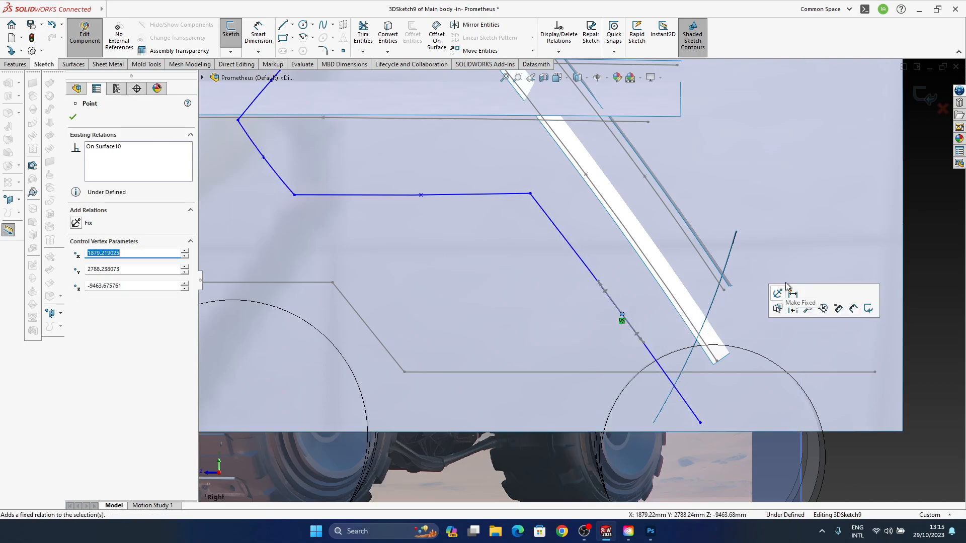
pyautogui.click(917, 102)
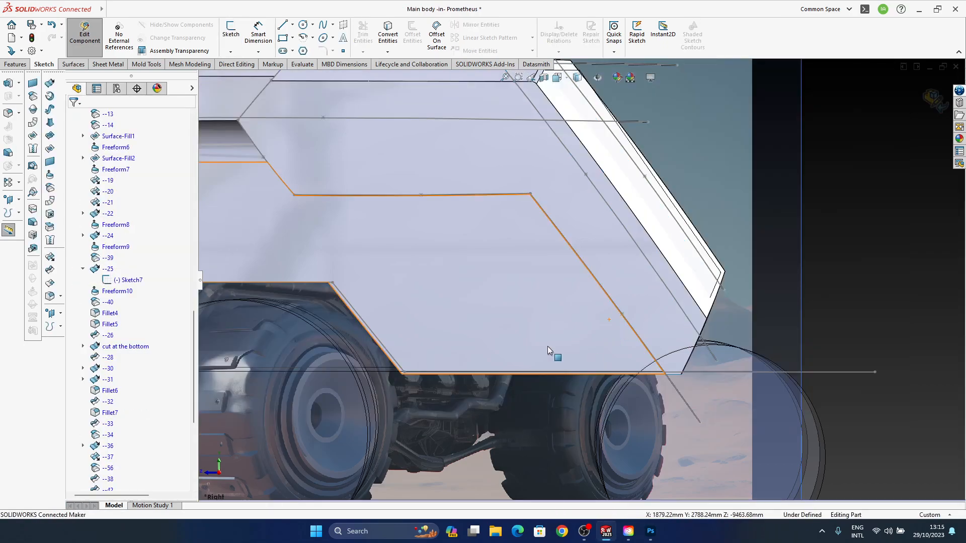
# Compare the stepped side panel with the concept image in Photoshop and examine the upper front corner of its step
pyautogui.moveTo(547, 346); pyautogui.dragTo(672, 312, button='middle')
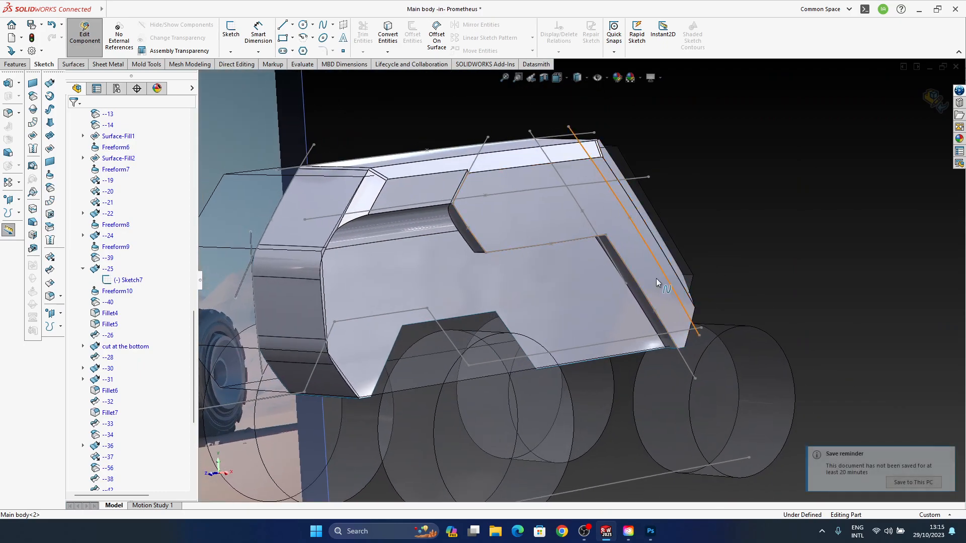
pyautogui.click(652, 531)
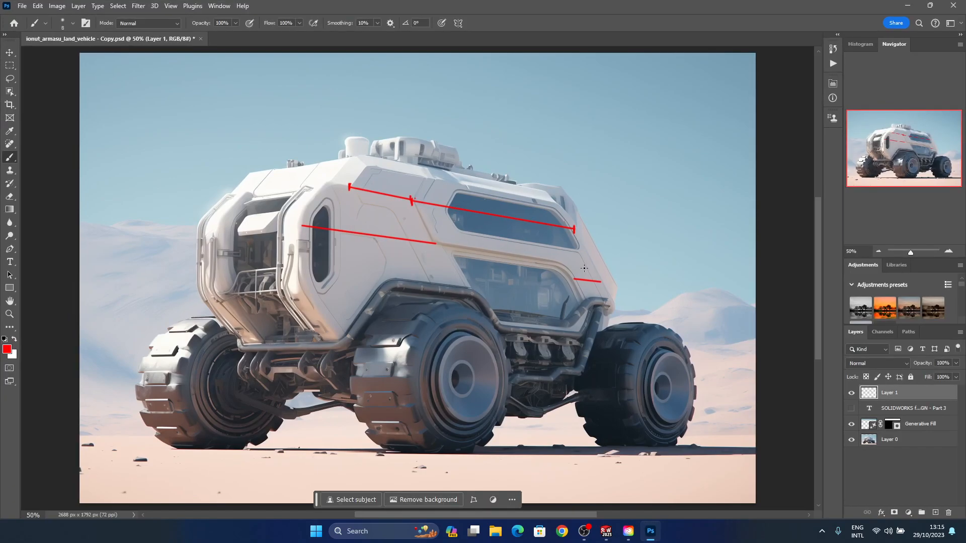
pyautogui.click(650, 531)
pyautogui.moveTo(549, 322); pyautogui.dragTo(584, 322, button='middle')
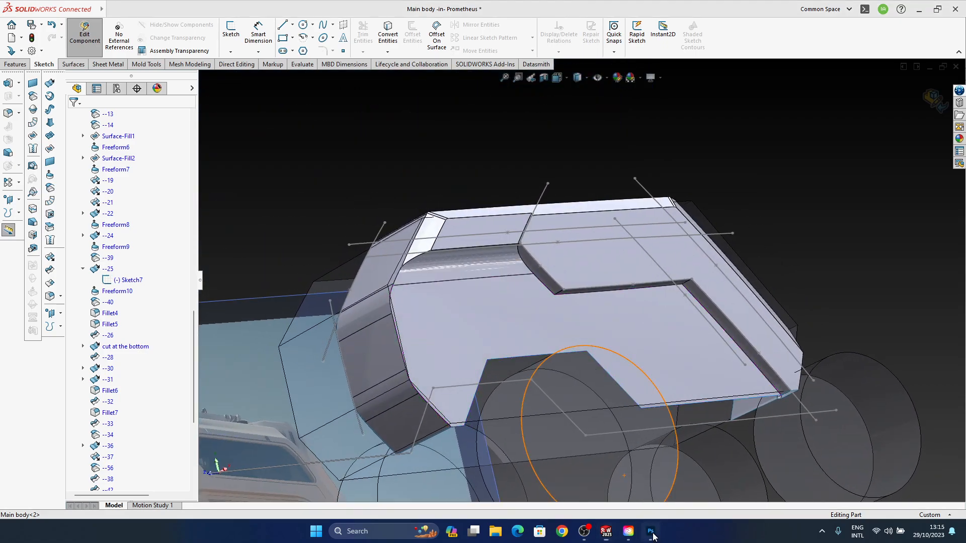
pyautogui.click(651, 532)
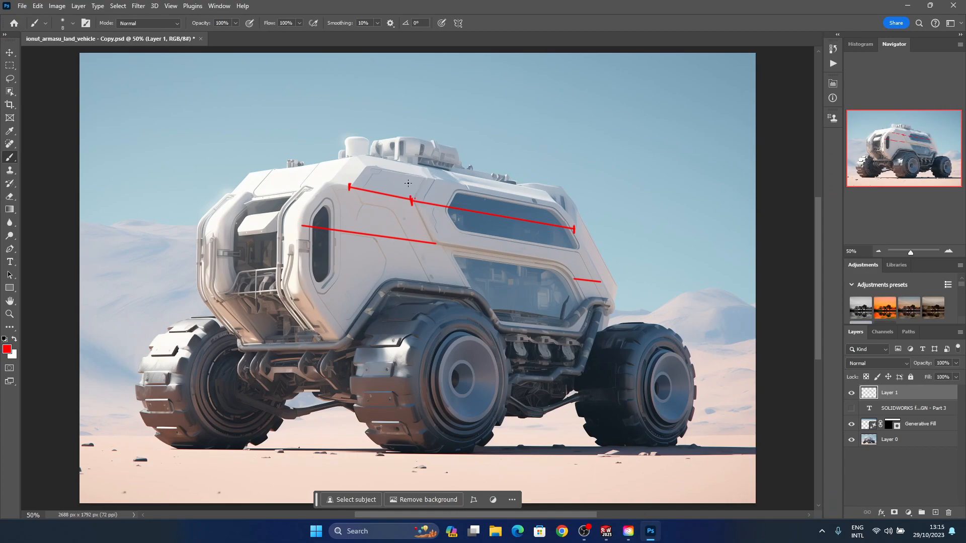
pyautogui.click(651, 532)
pyautogui.scroll(-5, 567, 219)
pyautogui.moveTo(540, 261); pyautogui.dragTo(487, 247, button='middle')
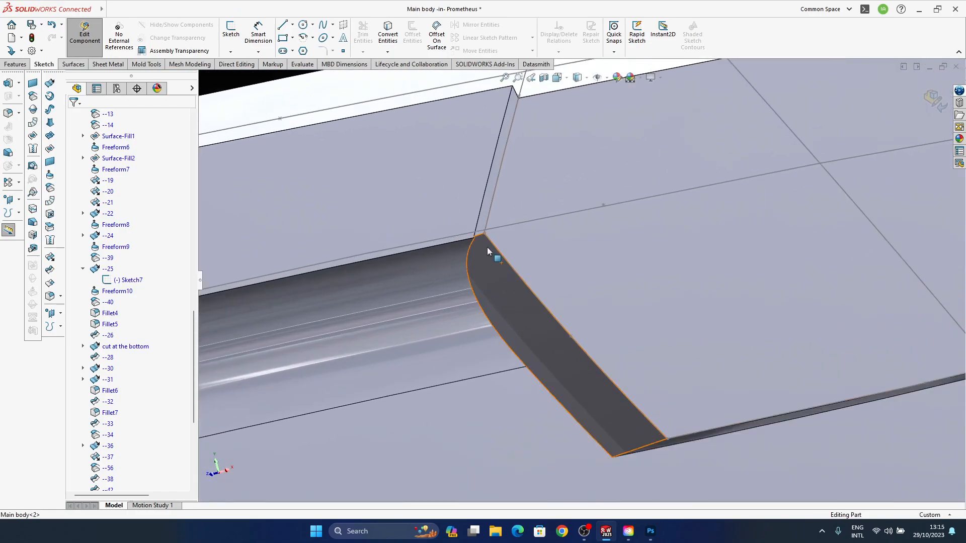
pyautogui.scroll(-4, 487, 247)
pyautogui.click(497, 243)
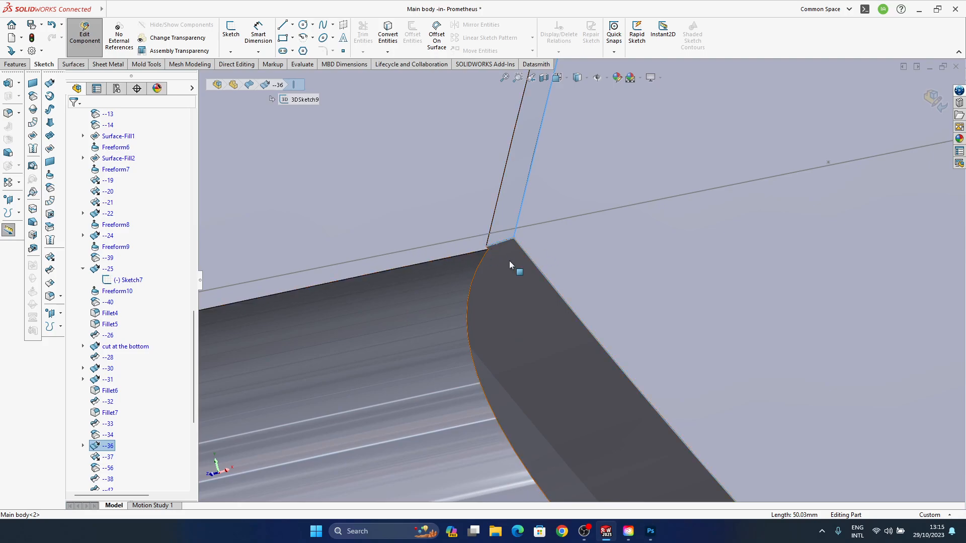
pyautogui.scroll(5, 439, 275)
pyautogui.moveTo(549, 294)
pyautogui.keyDown('ctrl'); pyautogui.mouseDown(button='middle')
pyautogui.moveTo(551, 233)
pyautogui.moveTo(550, 285)
pyautogui.moveTo(594, 263)
pyautogui.moveTo(584, 254)
pyautogui.moveTo(626, 309)
pyautogui.mouseUp(button='middle'); pyautogui.keyUp('ctrl')
pyautogui.press('Escape')
pyautogui.keyDown('ctrl'); pyautogui.moveTo(797, 273); pyautogui.dragTo(734, 304, button='middle'); pyautogui.keyUp('ctrl')
pyautogui.scroll(5, 695, 307)
pyautogui.keyDown('ctrl'); pyautogui.moveTo(653, 307); pyautogui.dragTo(540, 290, button='middle'); pyautogui.keyUp('ctrl')
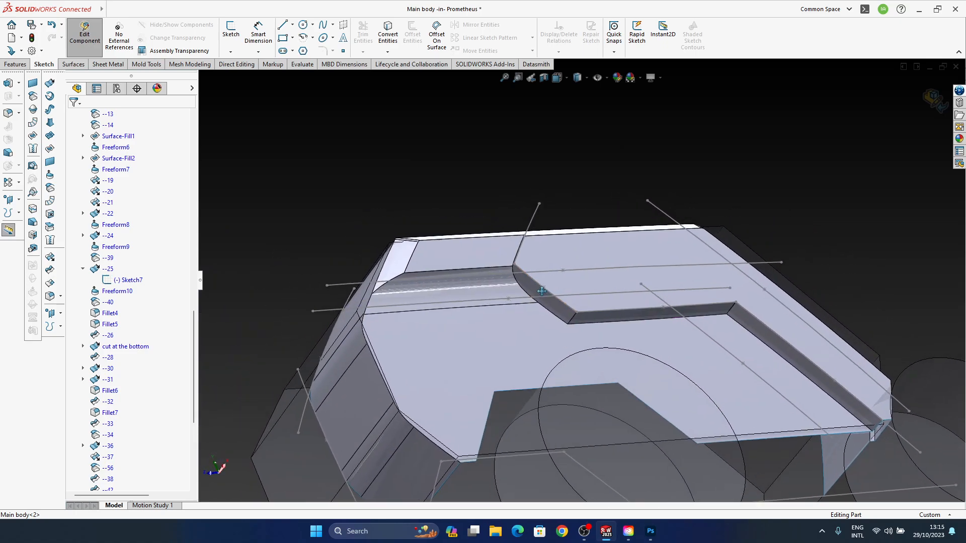
# Fillet the short edge at the step's upper front corner with a 50 mm radius and a Curvature Continuous profile
pyautogui.scroll(-8, 523, 277)
pyautogui.click(546, 249)
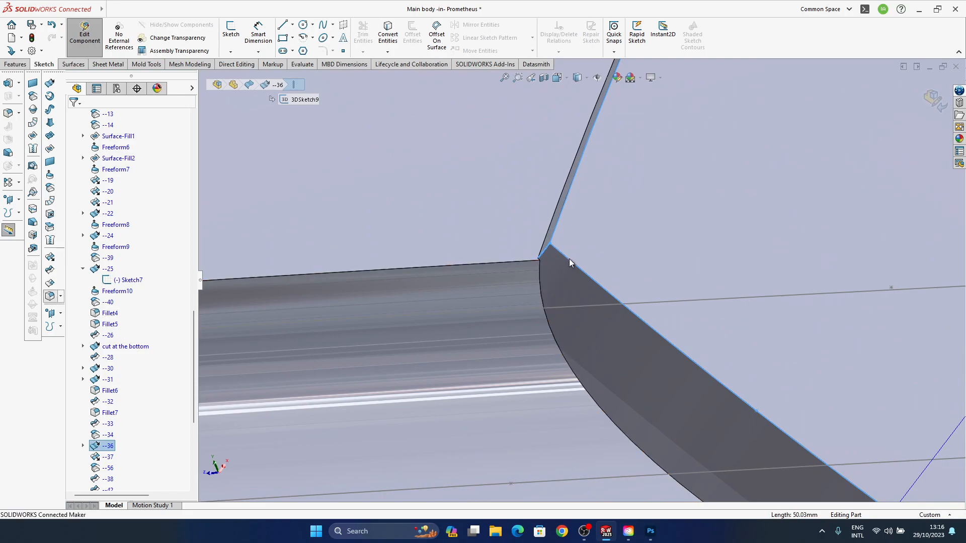
pyautogui.click(536, 283)
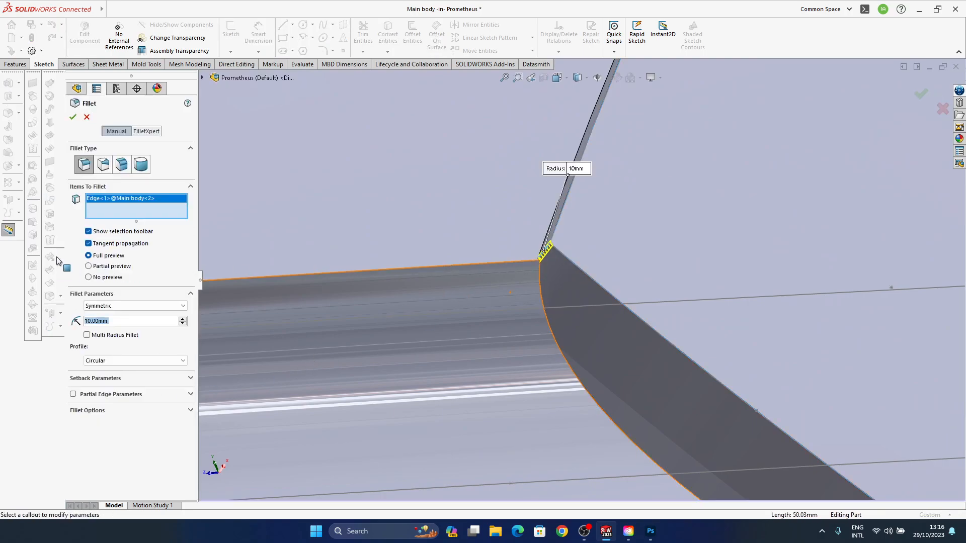
pyautogui.write('50')
pyautogui.press('Return')
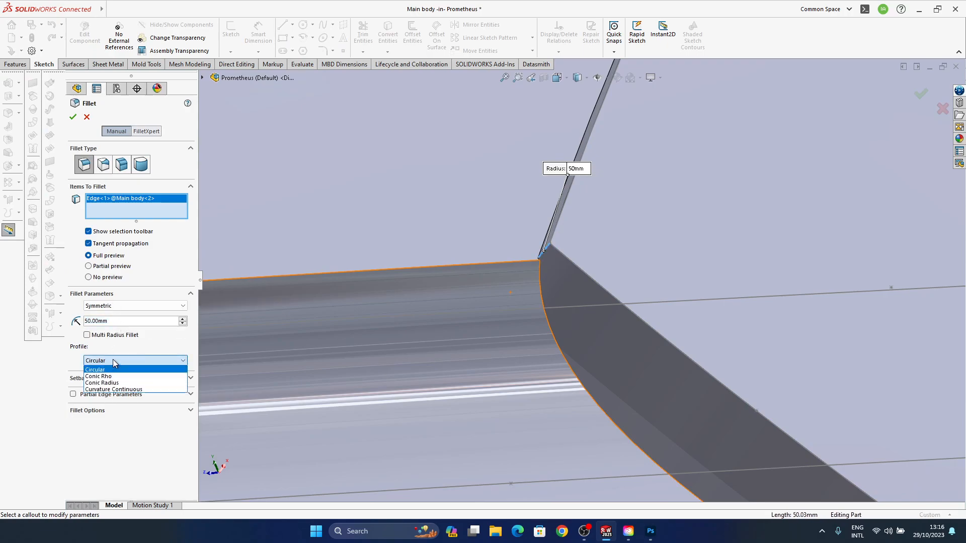
pyautogui.click(116, 388)
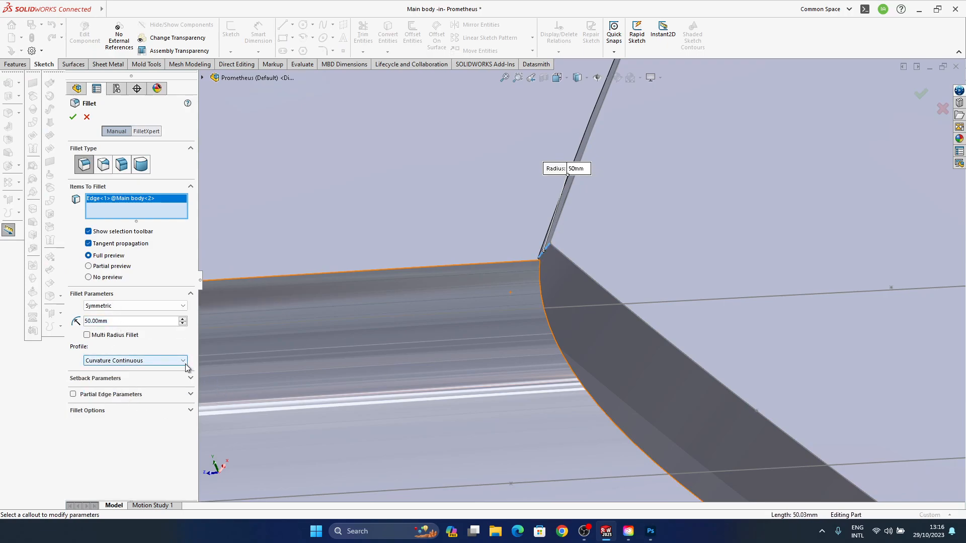
pyautogui.click(73, 117)
# Increase the radius of the upper front corner fillet to 300 mm
pyautogui.moveTo(588, 282); pyautogui.dragTo(481, 264, button='middle')
pyautogui.scroll(-5, 481, 264)
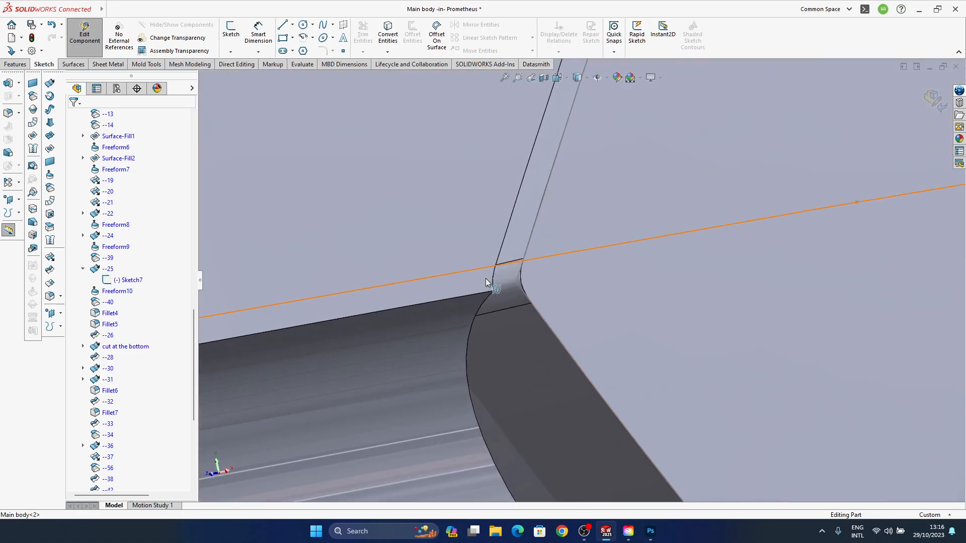
pyautogui.click(504, 293)
pyautogui.doubleClick(507, 285)
pyautogui.write('300')
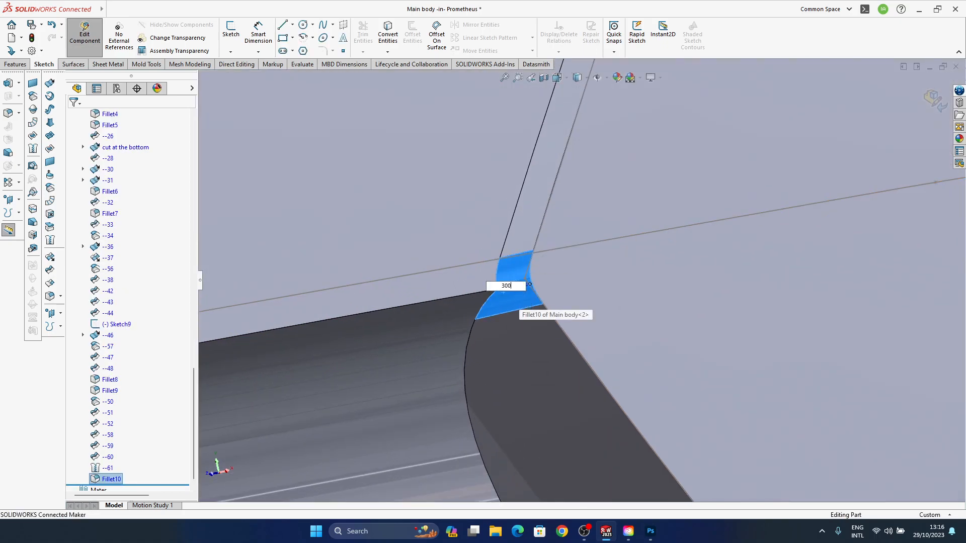
pyautogui.press('Return')
# Check the rounded upper front corner against the concept image and set its fillet radius to 200 mm
pyautogui.scroll(5, 601, 319)
pyautogui.moveTo(579, 314); pyautogui.dragTo(442, 292, button='middle')
pyautogui.moveTo(539, 292); pyautogui.dragTo(624, 312, button='middle')
pyautogui.click(653, 533)
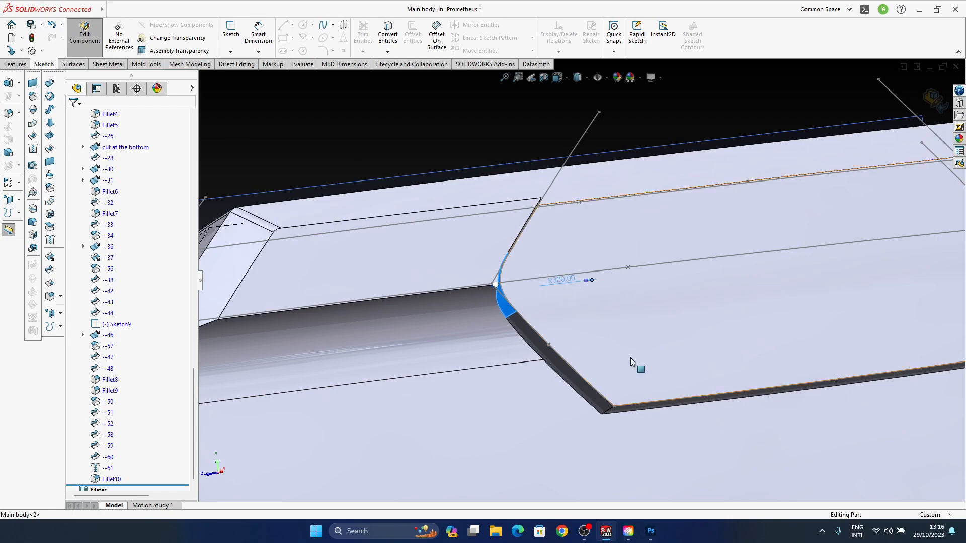
pyautogui.write('200')
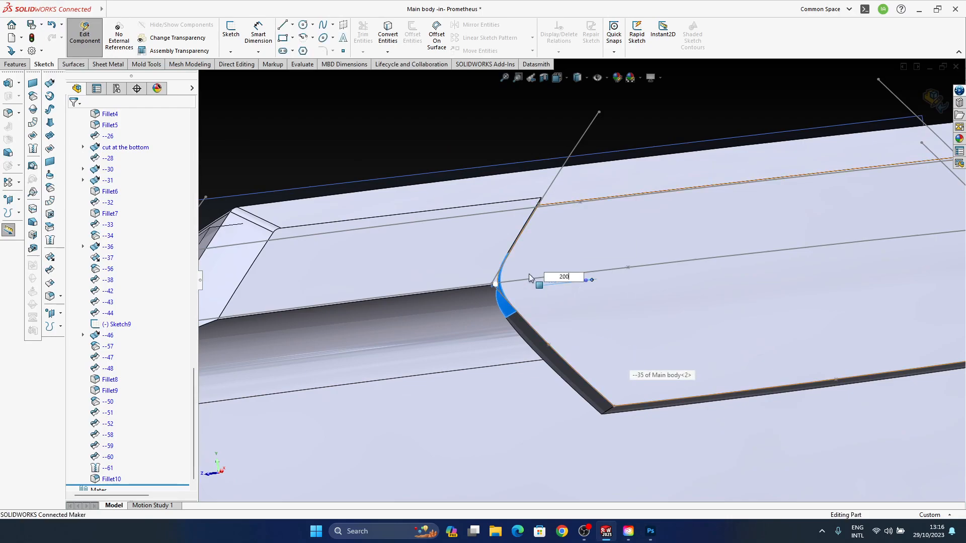
pyautogui.press('Return')
pyautogui.moveTo(514, 305); pyautogui.dragTo(524, 327, button='middle')
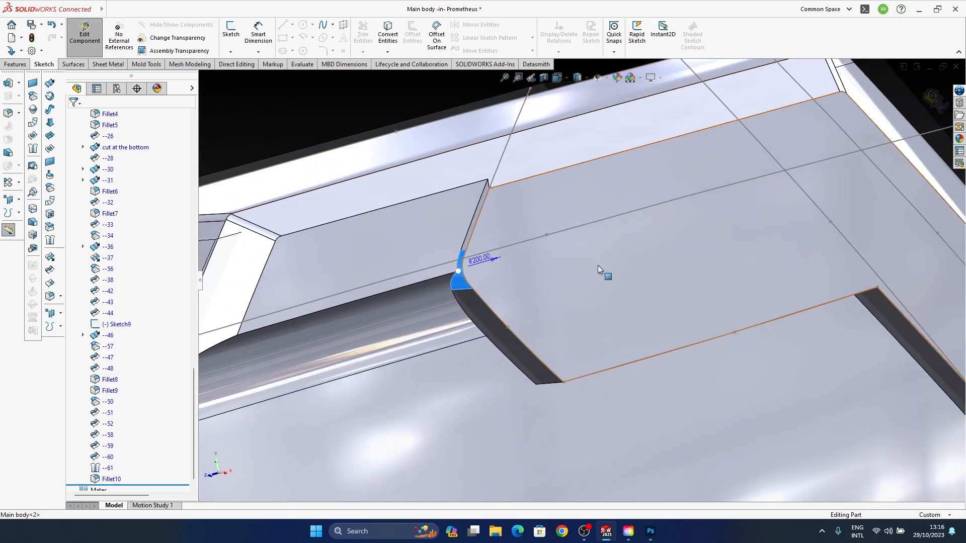
# Hide the sketches from view and compare the side panel with the concept image in Photoshop
pyautogui.press('f')
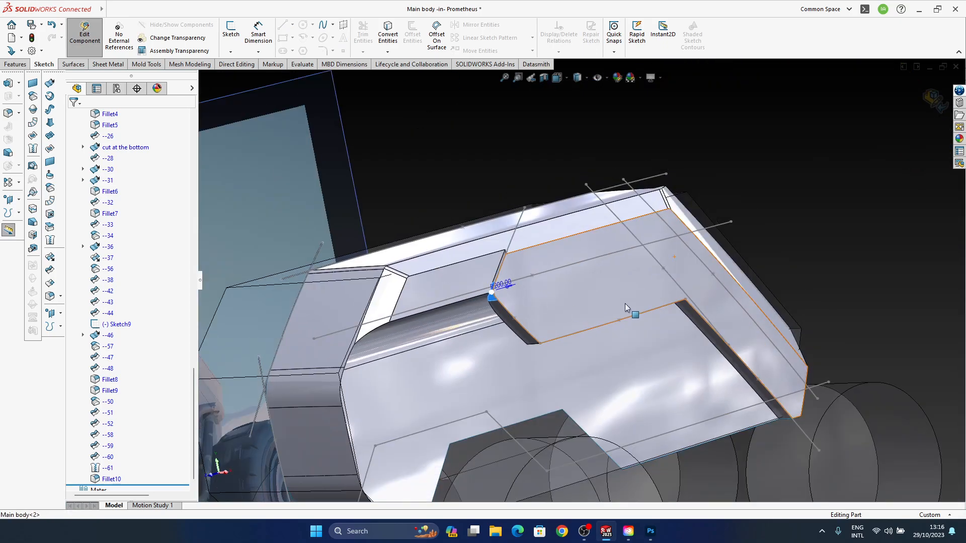
pyautogui.moveTo(441, 324); pyautogui.dragTo(504, 282, button='middle')
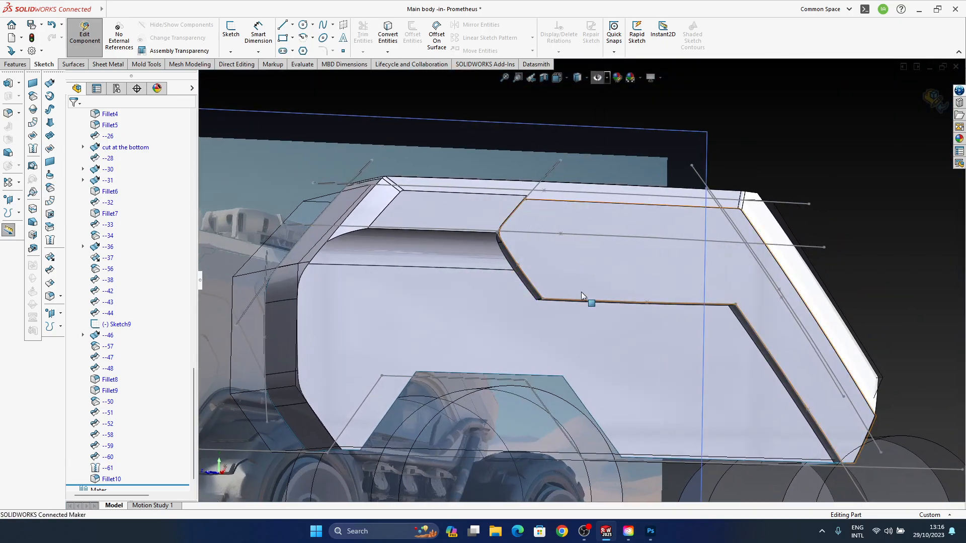
pyautogui.click(583, 292)
pyautogui.moveTo(521, 328); pyautogui.dragTo(572, 295, button='middle')
pyautogui.moveTo(570, 252); pyautogui.dragTo(592, 226, button='middle')
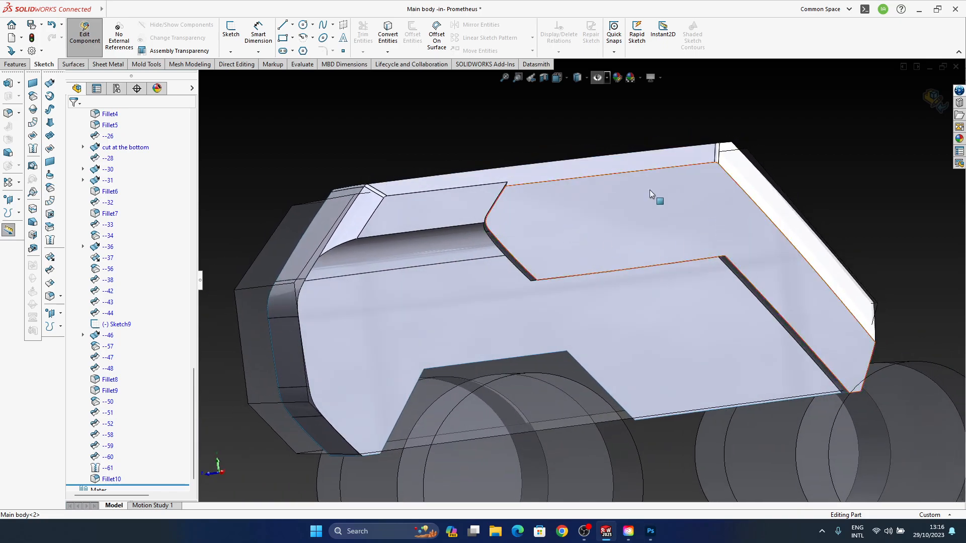
pyautogui.click(651, 531)
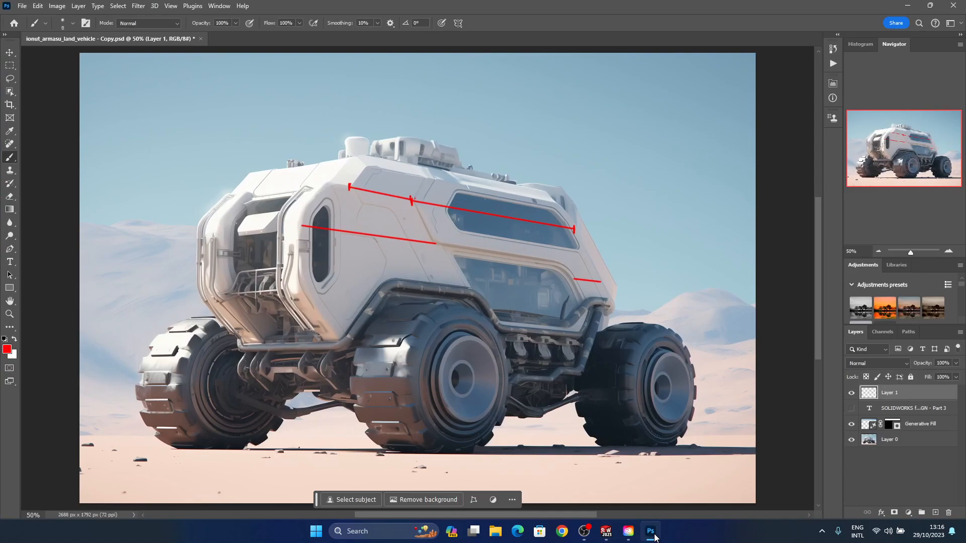
pyautogui.click(652, 534)
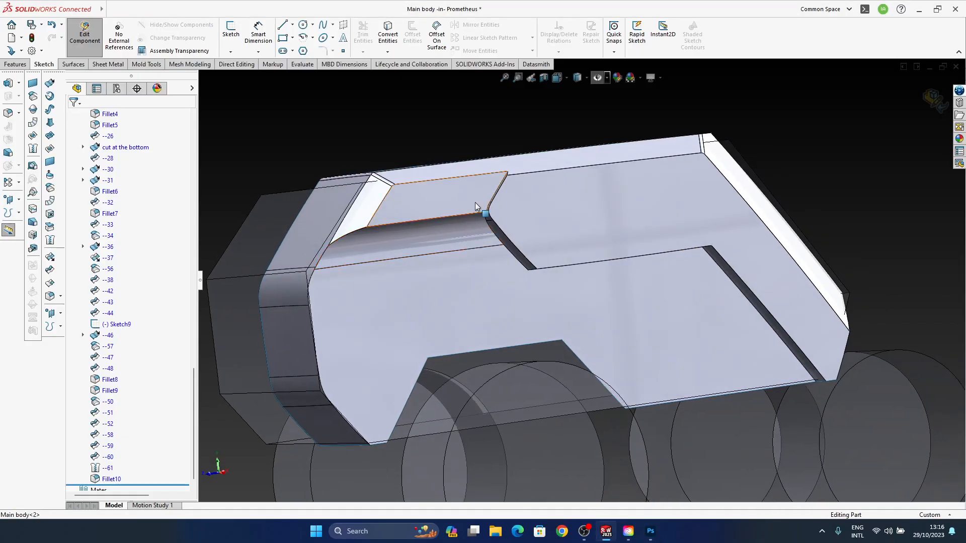
# Start a 100 mm Curvature Continuous fillet on the edge where the step's front diagonal meets its horizontal segment
pyautogui.scroll(-5, 463, 226)
pyautogui.click(560, 281)
pyautogui.scroll(6, 579, 324)
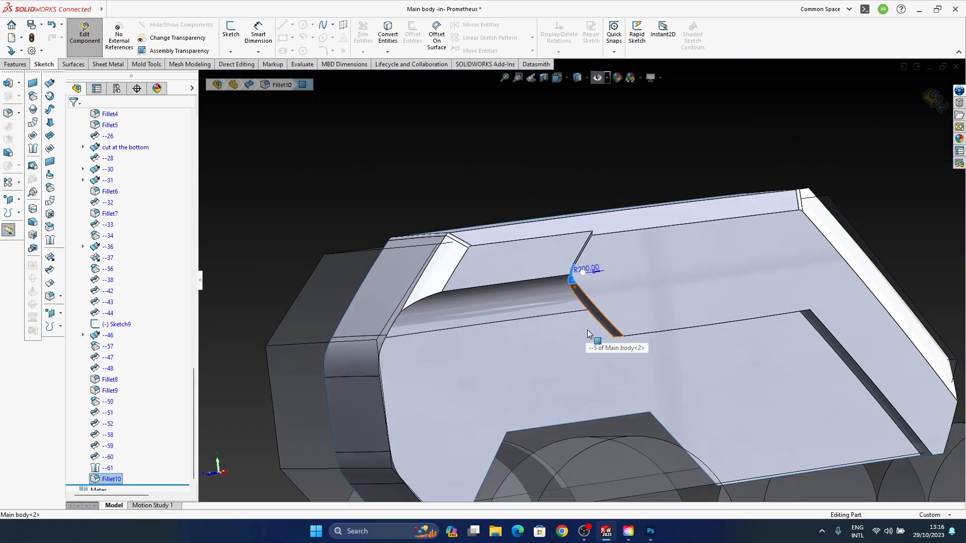
pyautogui.moveTo(584, 326); pyautogui.dragTo(567, 331, button='middle')
pyautogui.click(623, 152)
pyautogui.click(624, 334)
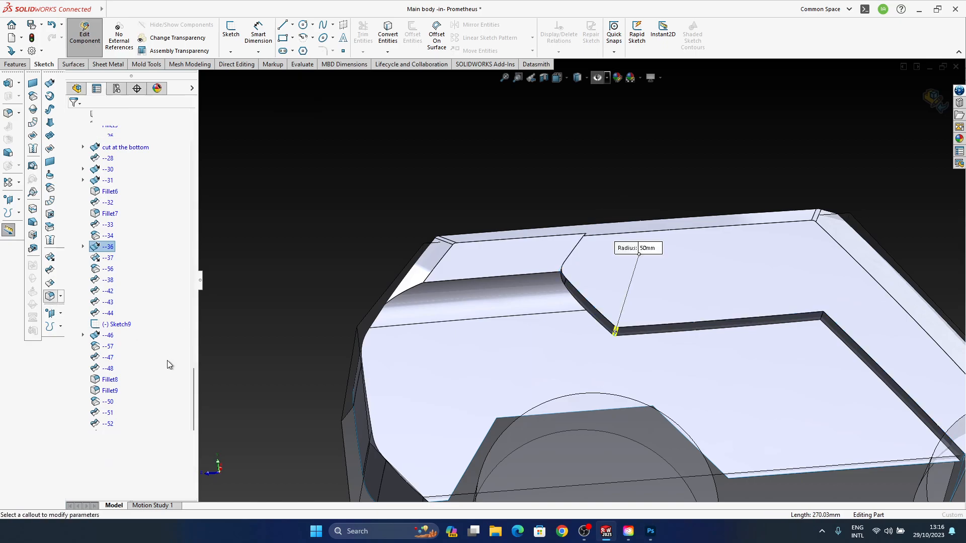
pyautogui.write('100')
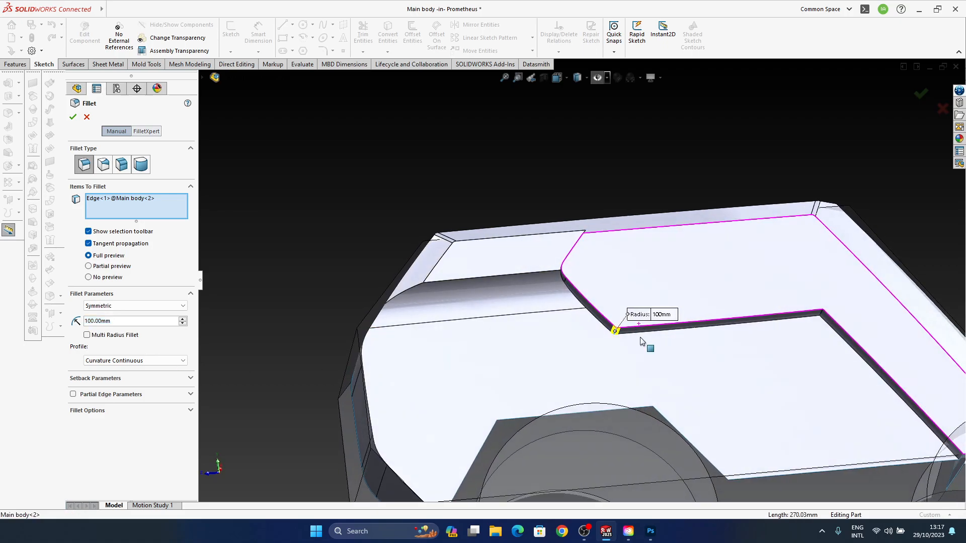
# Check the lower front corner against the concept image, set its fillet radius to 200 mm and apply the fillet
pyautogui.click(653, 534)
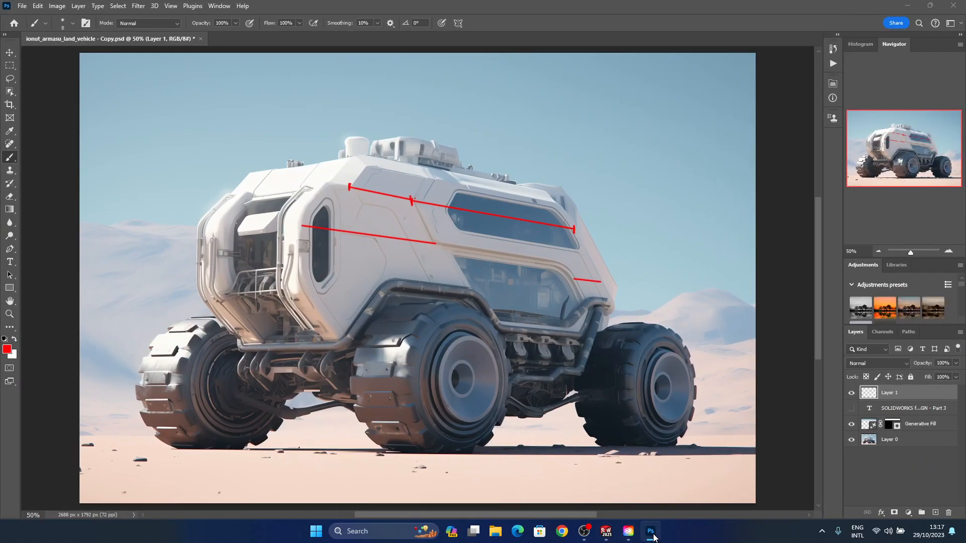
pyautogui.click(652, 535)
pyautogui.write('200')
pyautogui.press('Return')
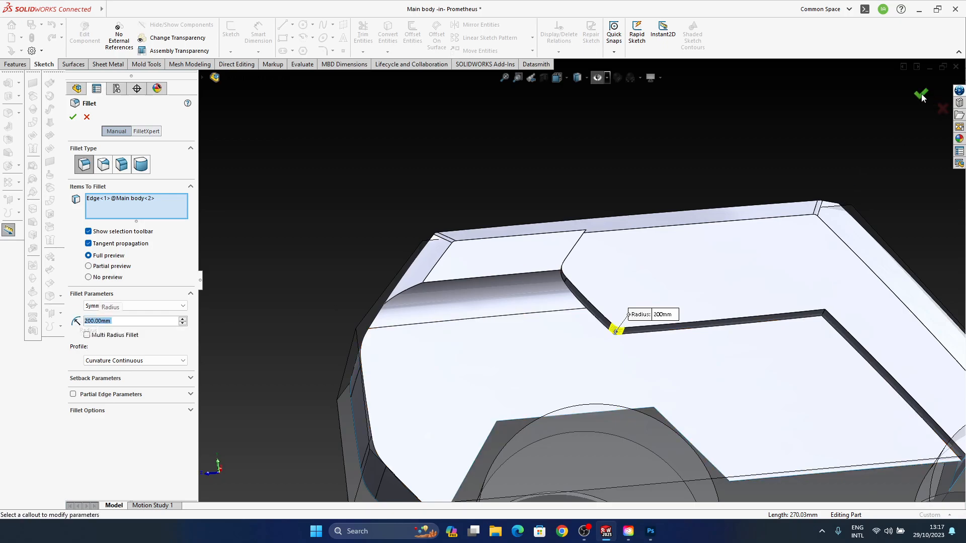
pyautogui.press('Return')
# Check the concept image and round the step's rear corner edge, where its horizontal segment meets the rear diagonal, with a 500 mm Curvature Continuous fillet
pyautogui.moveTo(619, 307); pyautogui.dragTo(639, 300, button='middle')
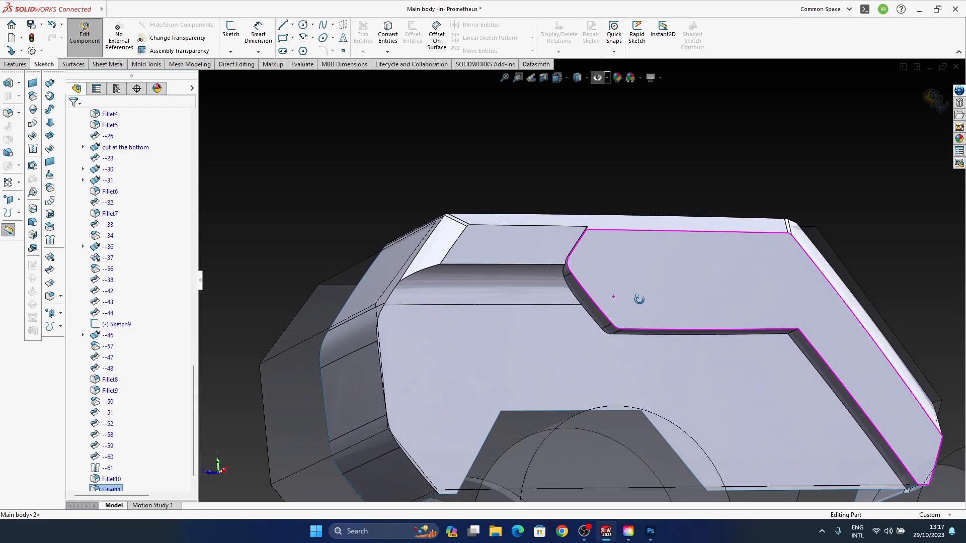
pyautogui.click(650, 531)
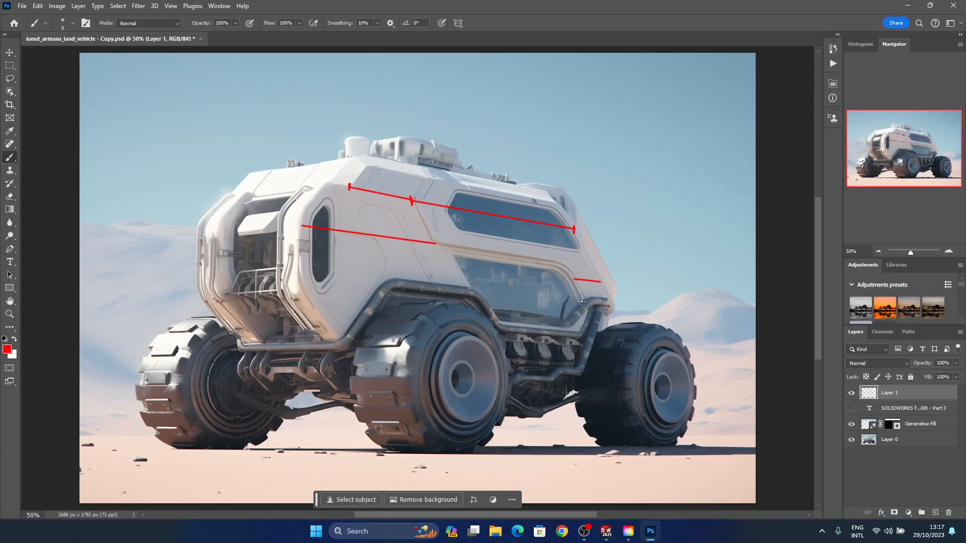
pyautogui.click(908, 7)
pyautogui.moveTo(788, 351); pyautogui.dragTo(773, 300, button='middle')
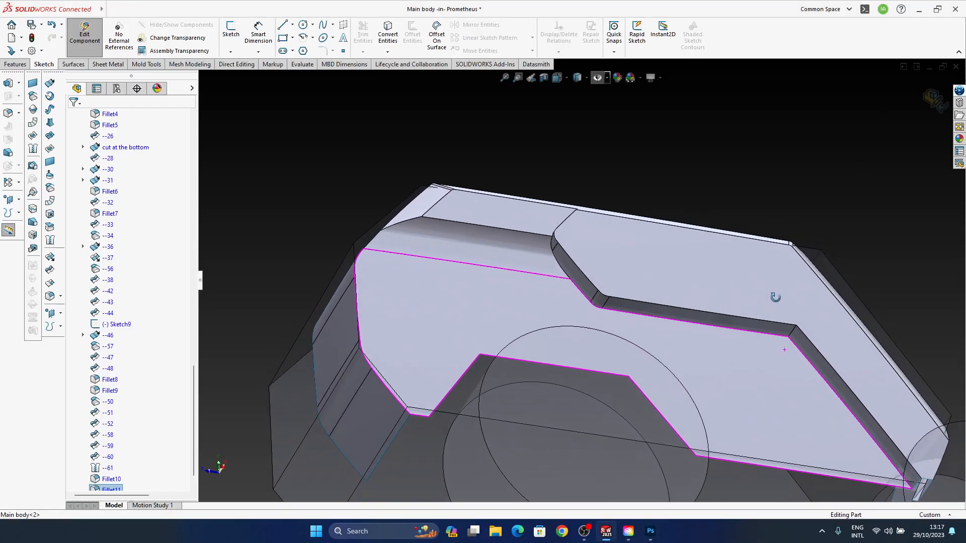
pyautogui.scroll(-3, 815, 341)
pyautogui.click(107, 246)
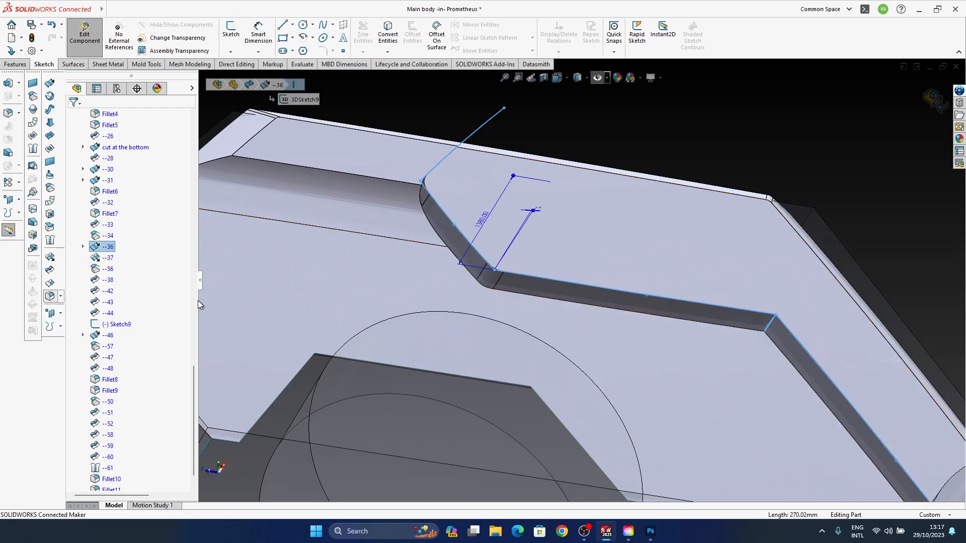
pyautogui.write('500')
pyautogui.press('Return')
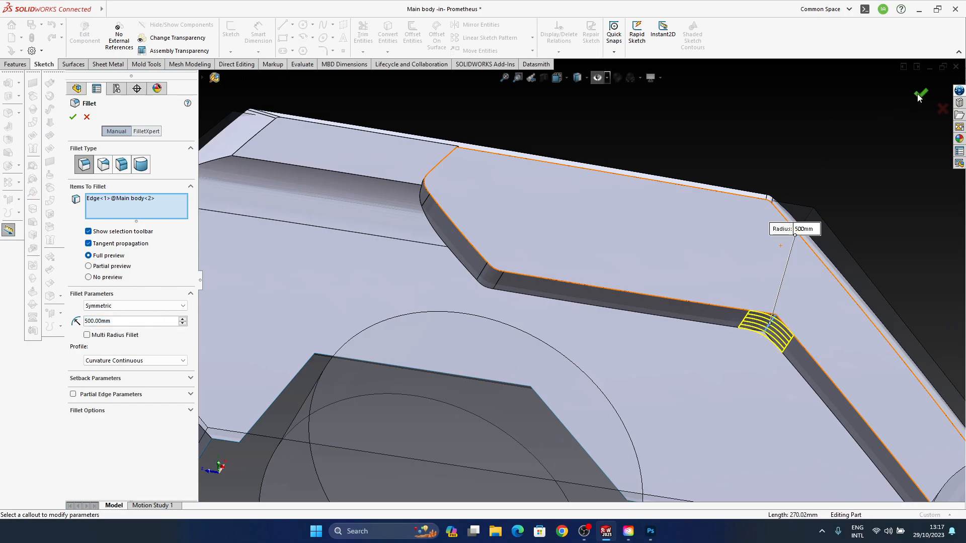
# Compare the side panel's rounded step with the concept image in Photoshop from several viewing angles
pyautogui.moveTo(666, 274); pyautogui.dragTo(589, 378, button='middle')
pyautogui.scroll(3, 653, 333)
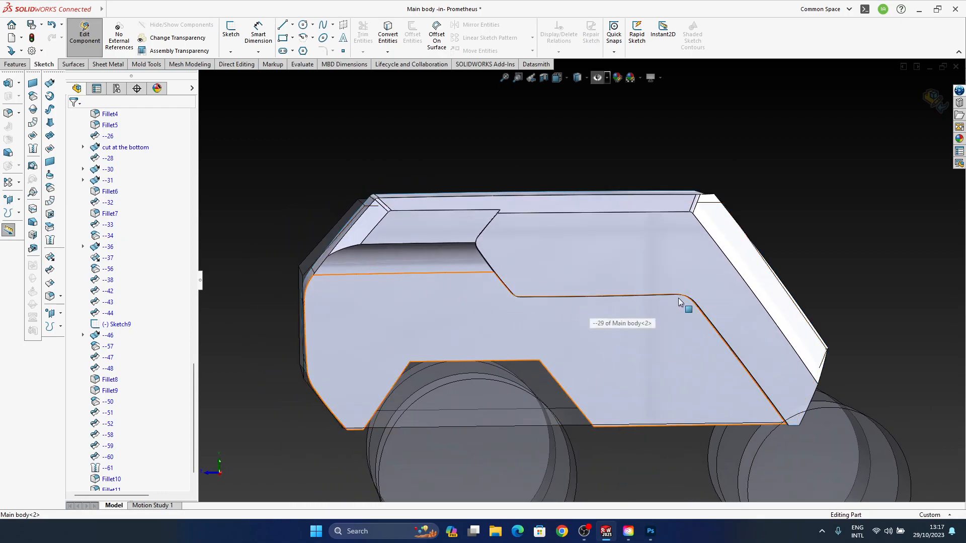
pyautogui.moveTo(681, 334); pyautogui.dragTo(591, 126, button='middle')
pyautogui.click(585, 274)
pyautogui.hotkey('alt', 'Tab')
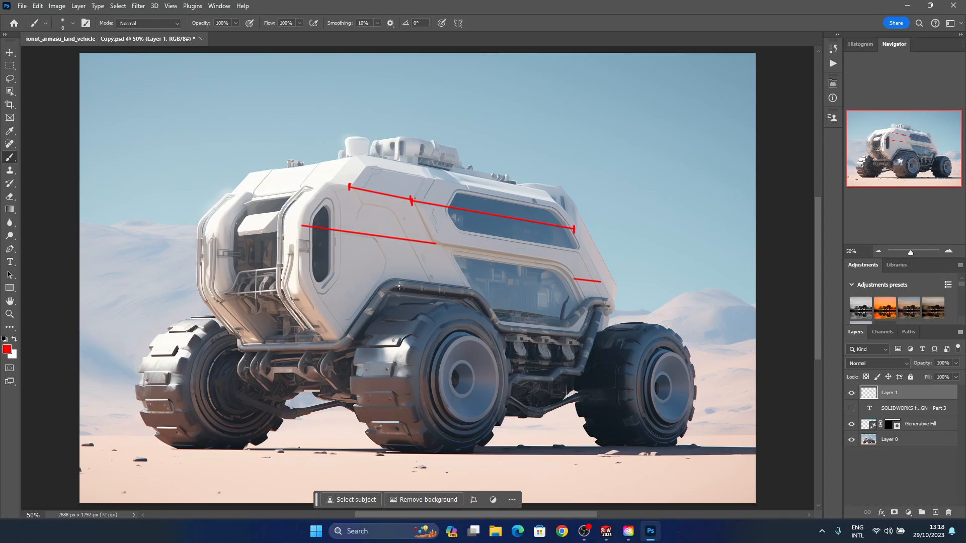
pyautogui.click(647, 540)
pyautogui.moveTo(697, 267); pyautogui.dragTo(610, 270, button='middle')
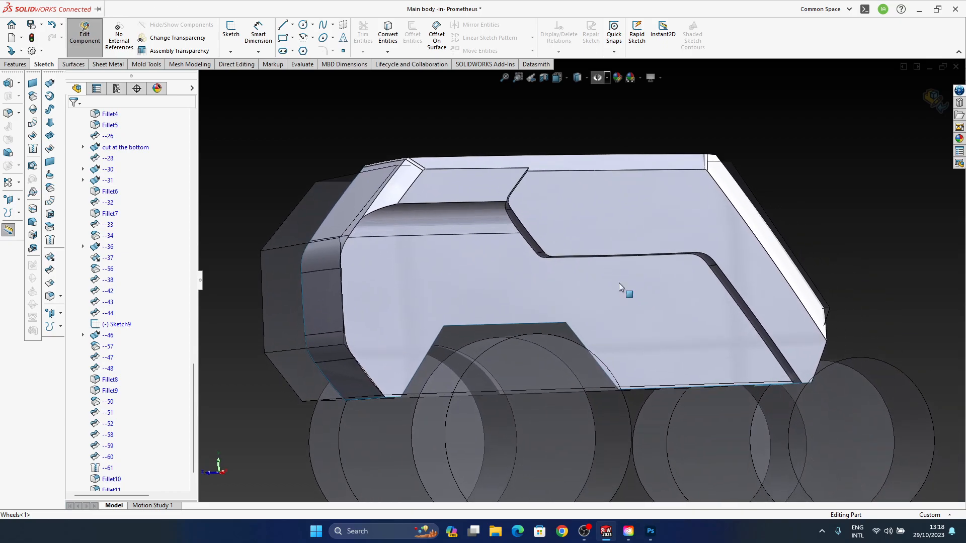
pyautogui.moveTo(591, 330); pyautogui.dragTo(664, 375, button='middle')
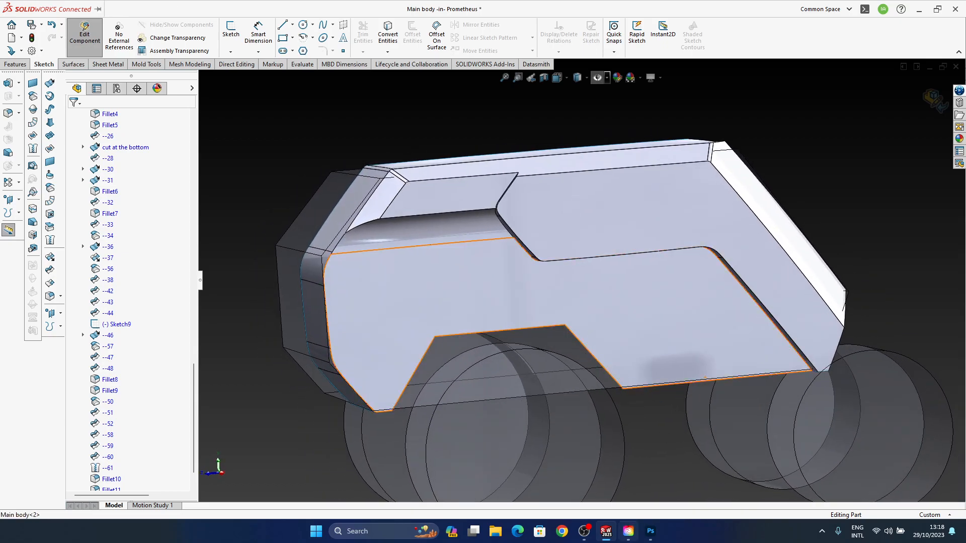
pyautogui.click(651, 533)
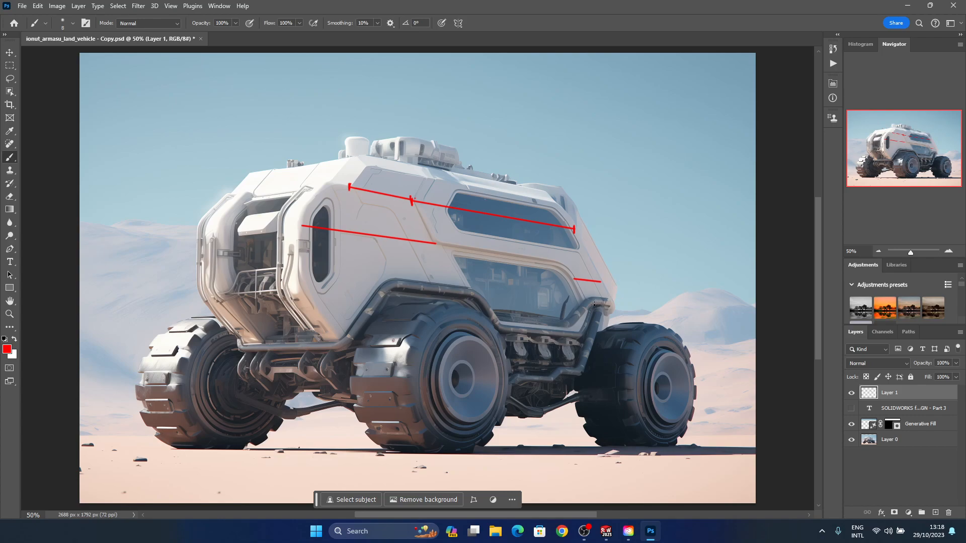
pyautogui.click(651, 532)
pyautogui.moveTo(707, 361); pyautogui.dragTo(697, 265, button='middle')
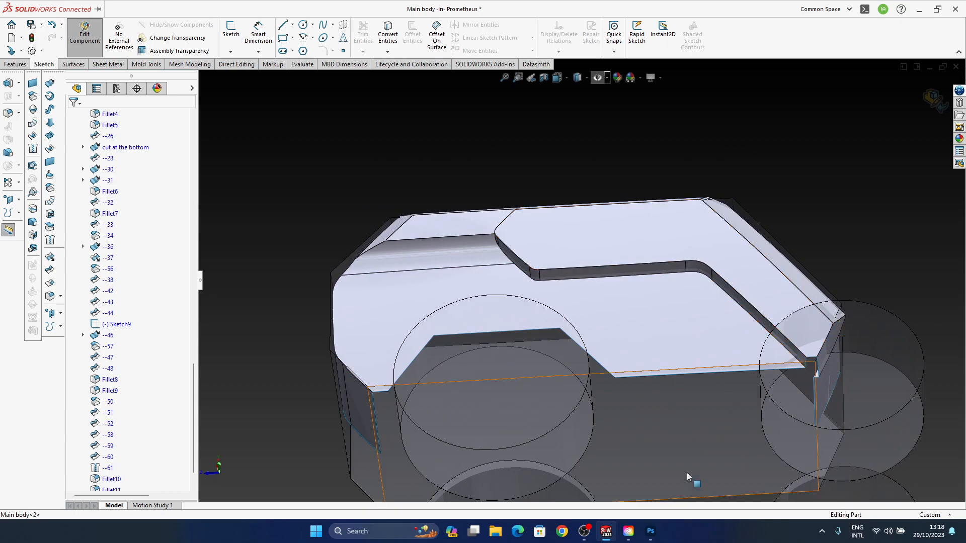
pyautogui.click(650, 533)
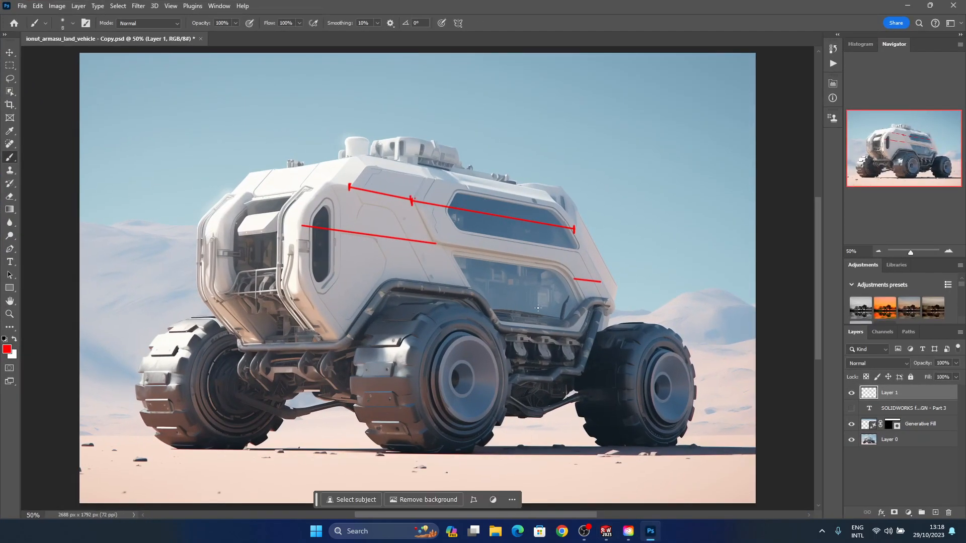
pyautogui.click(649, 537)
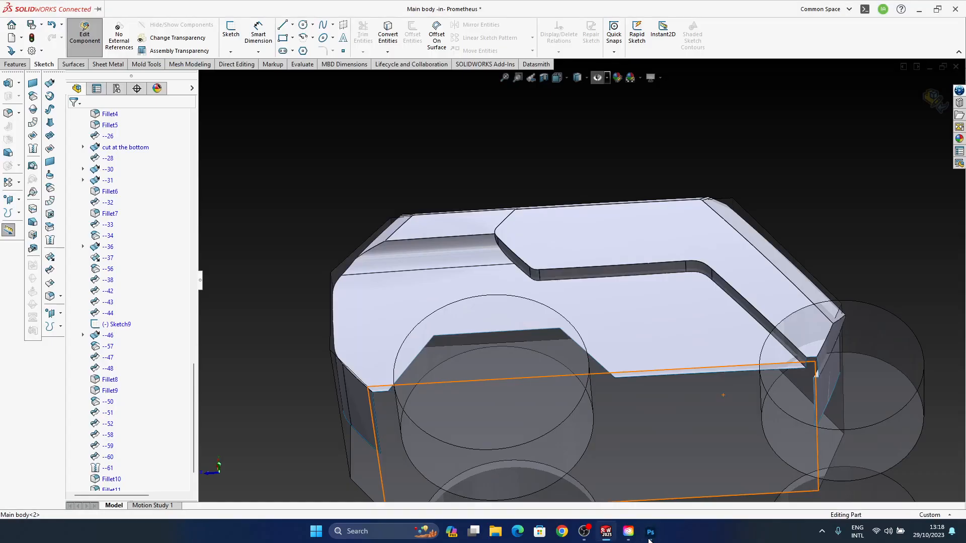
# Examine the body's side, roof and rear surfaces and recheck them against the concept image in Photoshop
pyautogui.moveTo(714, 302); pyautogui.dragTo(665, 297, button='middle')
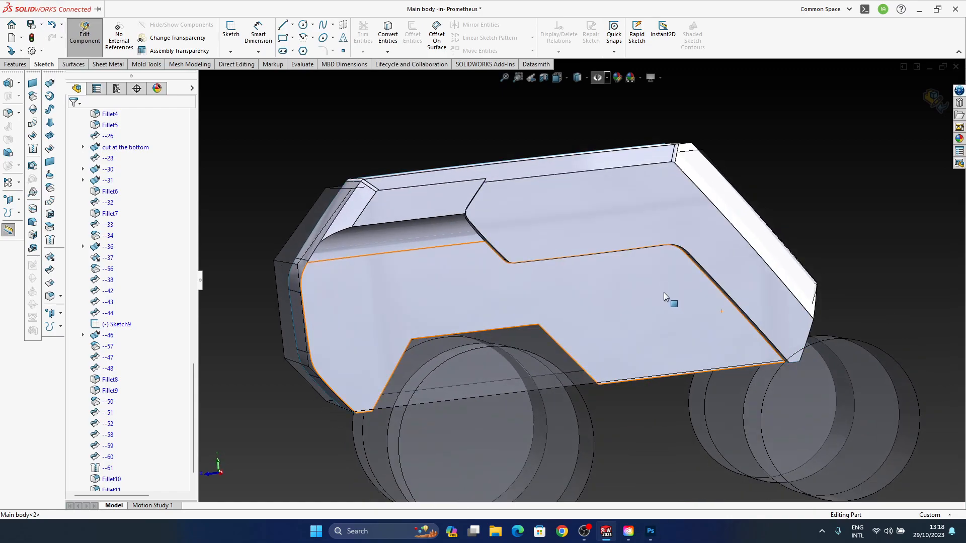
pyautogui.moveTo(614, 220); pyautogui.dragTo(623, 278, button='middle')
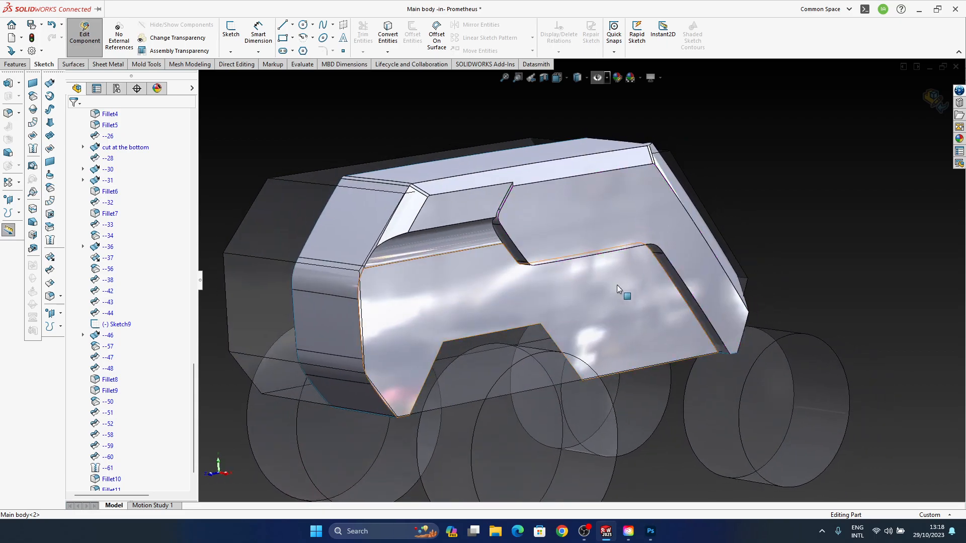
pyautogui.moveTo(545, 252)
pyautogui.mouseDown(button='middle')
pyautogui.moveTo(576, 315)
pyautogui.moveTo(537, 252)
pyautogui.mouseUp(button='middle')
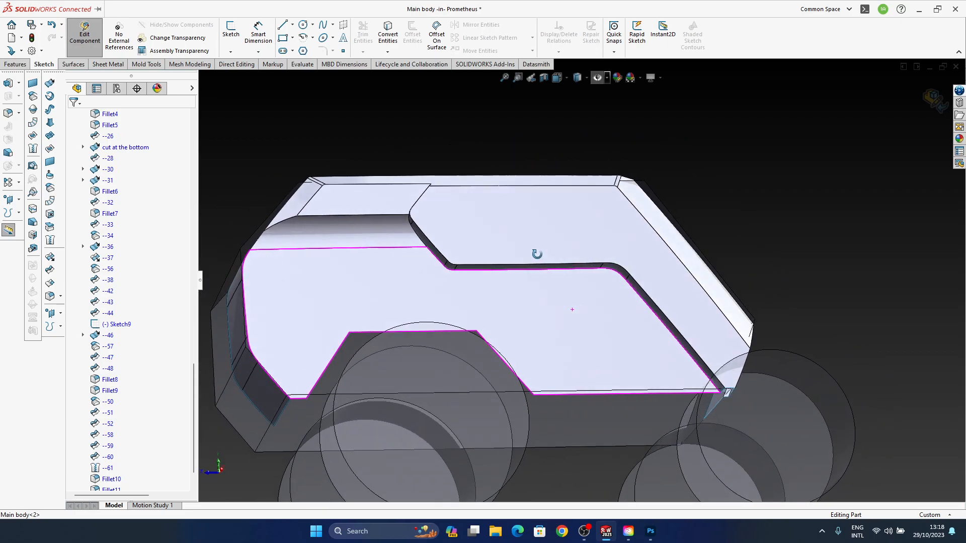
pyautogui.click(592, 537)
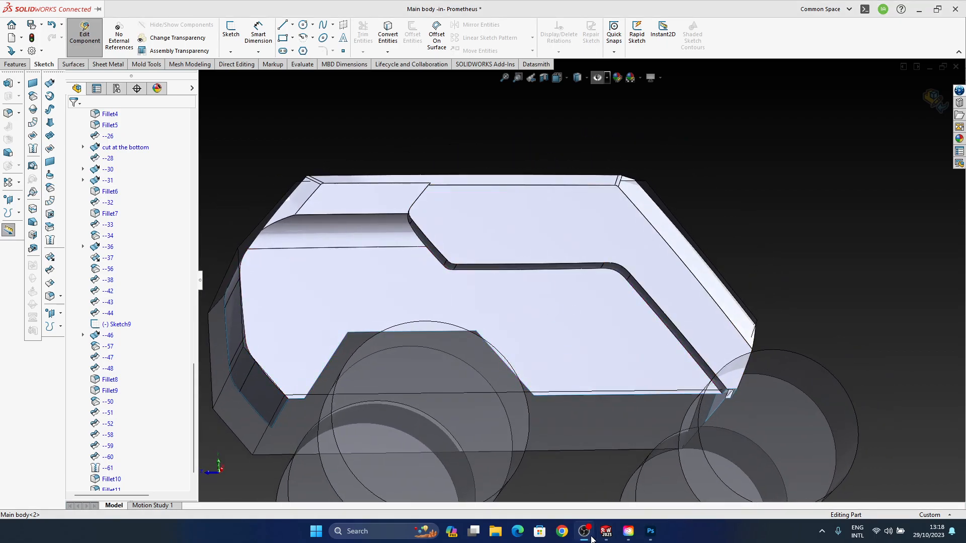
pyautogui.click(592, 540)
pyautogui.keyDown('ctrl'); pyautogui.moveTo(570, 306); pyautogui.dragTo(605, 334, button='middle'); pyautogui.keyUp('ctrl')
pyautogui.middleClick(623, 301)
pyautogui.click(596, 329)
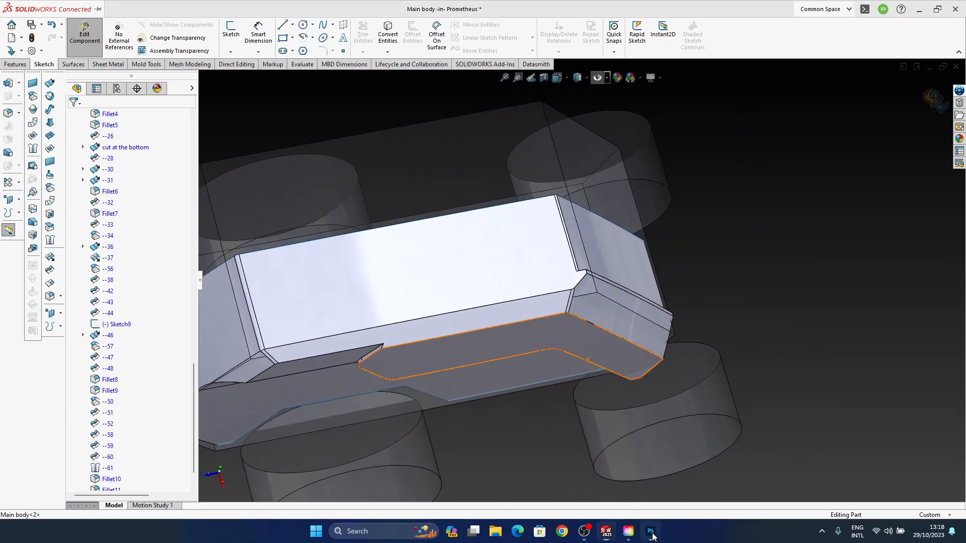
pyautogui.click(651, 533)
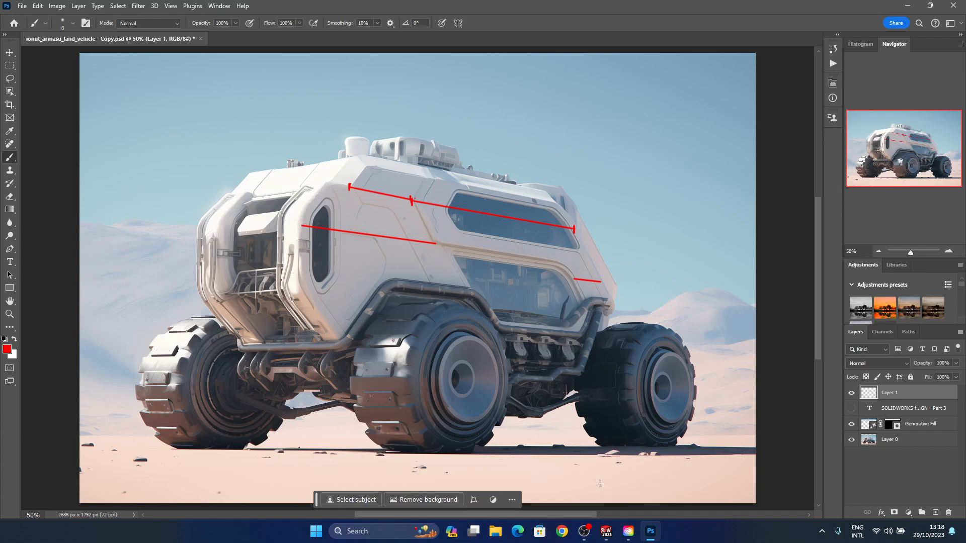
pyautogui.click(656, 534)
# Inspect the concave strip below the front roof corner and its junction with the step's front diagonal
pyautogui.moveTo(580, 334); pyautogui.dragTo(710, 228, button='middle')
pyautogui.scroll(-8, 494, 313)
pyautogui.moveTo(537, 334); pyautogui.dragTo(632, 304, button='middle')
pyautogui.moveTo(455, 323)
pyautogui.mouseDown(button='middle')
pyautogui.moveTo(465, 331)
pyautogui.moveTo(506, 303)
pyautogui.moveTo(583, 309)
pyautogui.moveTo(653, 283)
pyautogui.mouseUp(button='middle')
pyautogui.click(524, 282)
pyautogui.scroll(6, 549, 327)
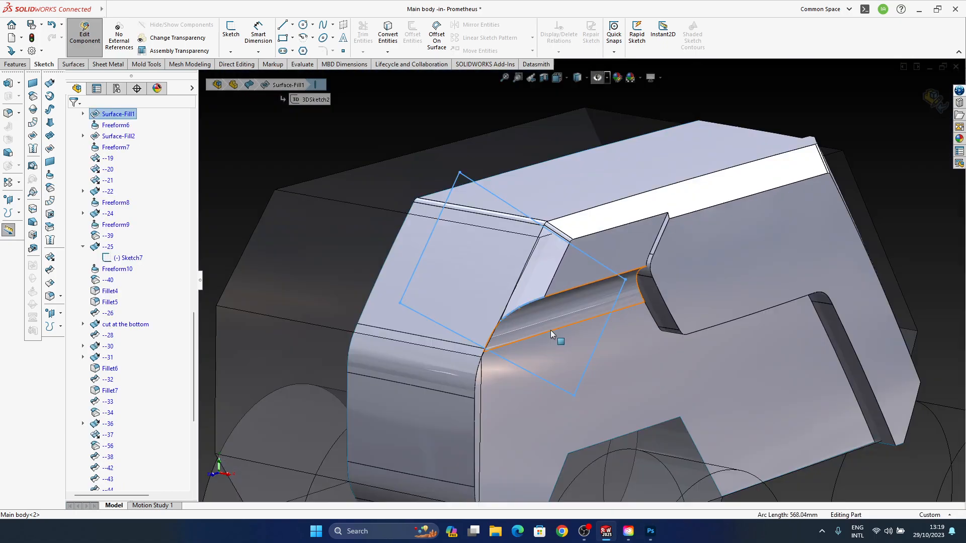
pyautogui.moveTo(550, 330); pyautogui.dragTo(489, 347, button='middle')
pyautogui.moveTo(662, 317); pyautogui.dragTo(587, 329, button='middle')
pyautogui.moveTo(719, 137); pyautogui.dragTo(627, 280, button='middle')
# Start a Curvature Continuous fillet, replace the picked long rear edge with the short edge at the rear roof corner, and set the radius to 50 mm
pyautogui.scroll(-5, 633, 240)
pyautogui.click(670, 282)
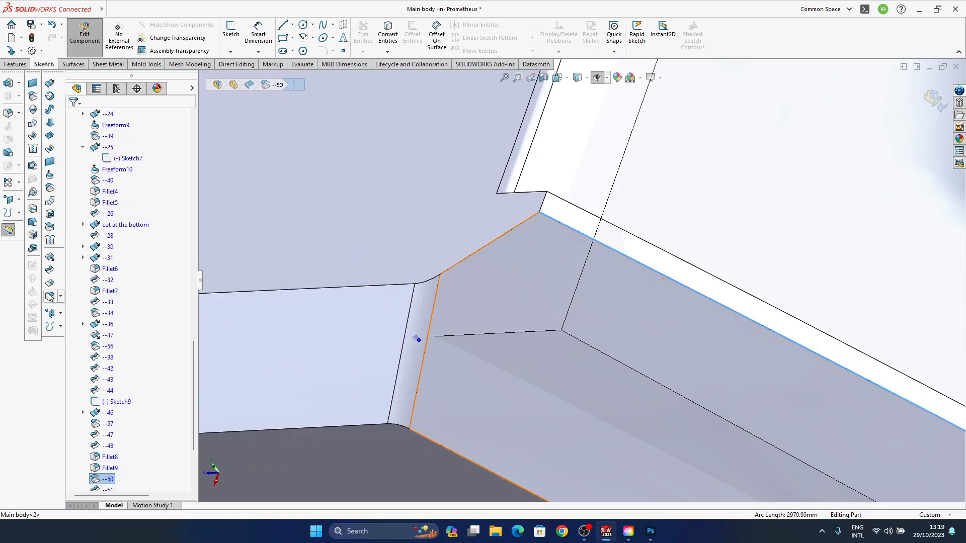
pyautogui.scroll(4, 598, 276)
pyautogui.keyDown('ctrl'); pyautogui.moveTo(629, 269); pyautogui.dragTo(687, 295, button='middle'); pyautogui.keyUp('ctrl')
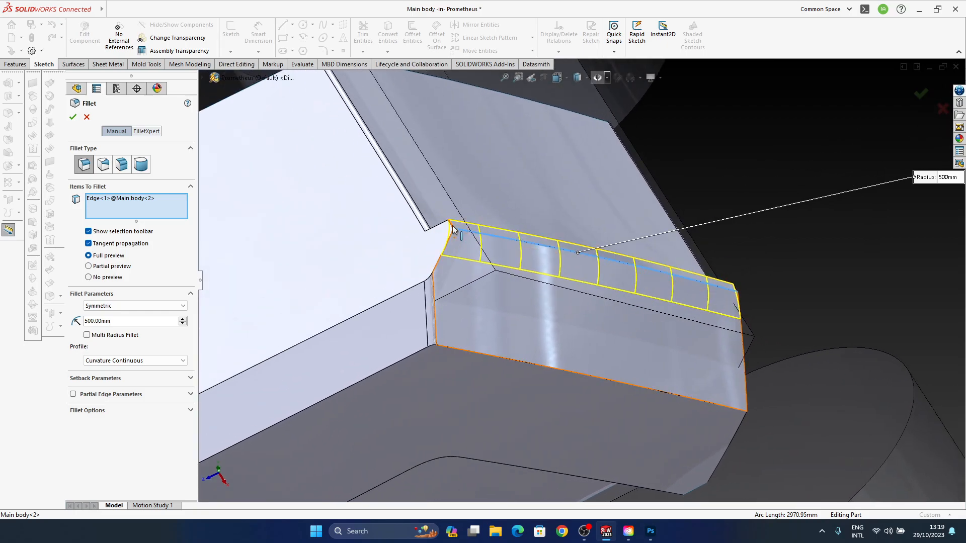
pyautogui.rightClick(135, 213)
pyautogui.click(158, 219)
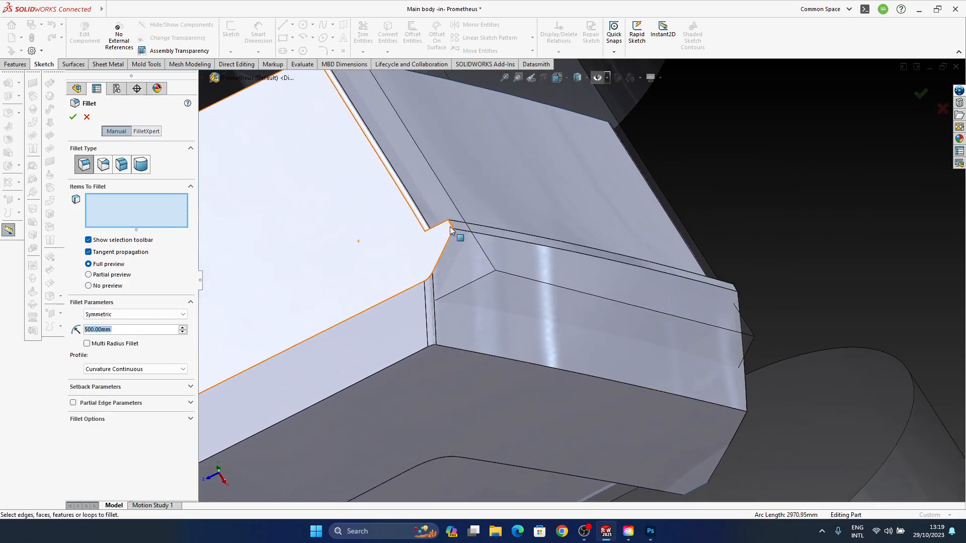
pyautogui.click(443, 267)
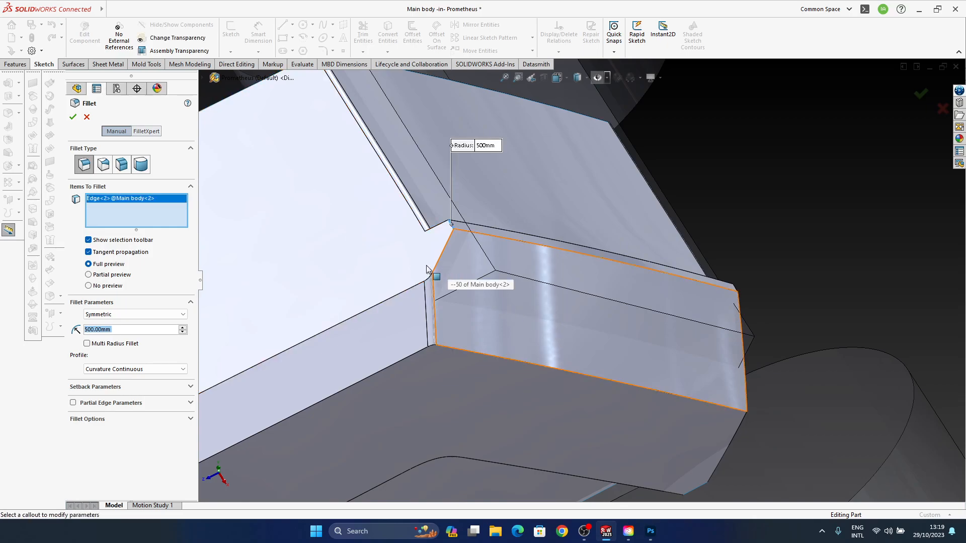
pyautogui.write('50')
pyautogui.press('Return')
# Add the matching short edge at the opposite rear roof corner to the 50 mm fillet and apply it
pyautogui.moveTo(624, 302)
pyautogui.mouseDown(button='middle')
pyautogui.moveTo(630, 353)
pyautogui.moveTo(671, 341)
pyautogui.moveTo(619, 334)
pyautogui.moveTo(611, 307)
pyautogui.mouseUp(button='middle')
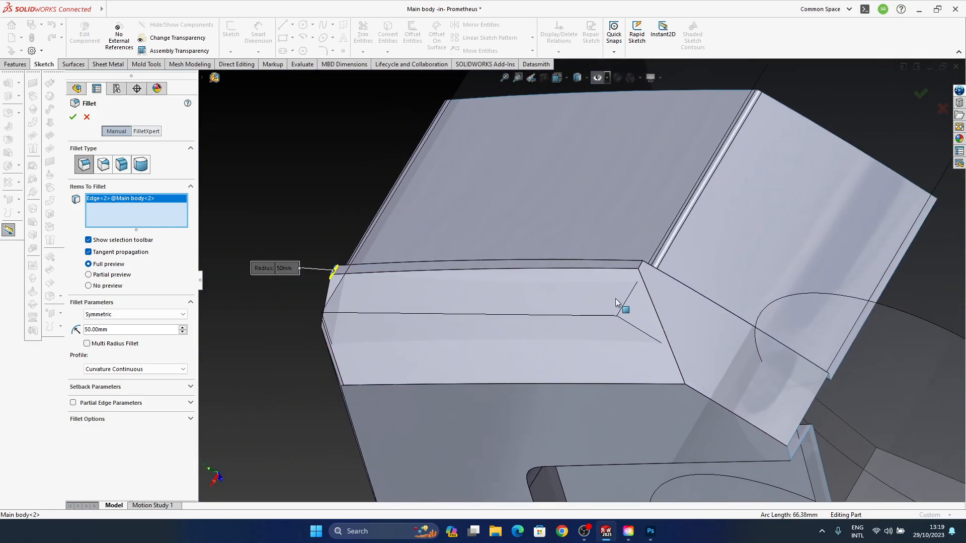
pyautogui.scroll(-3, 624, 266)
pyautogui.click(658, 259)
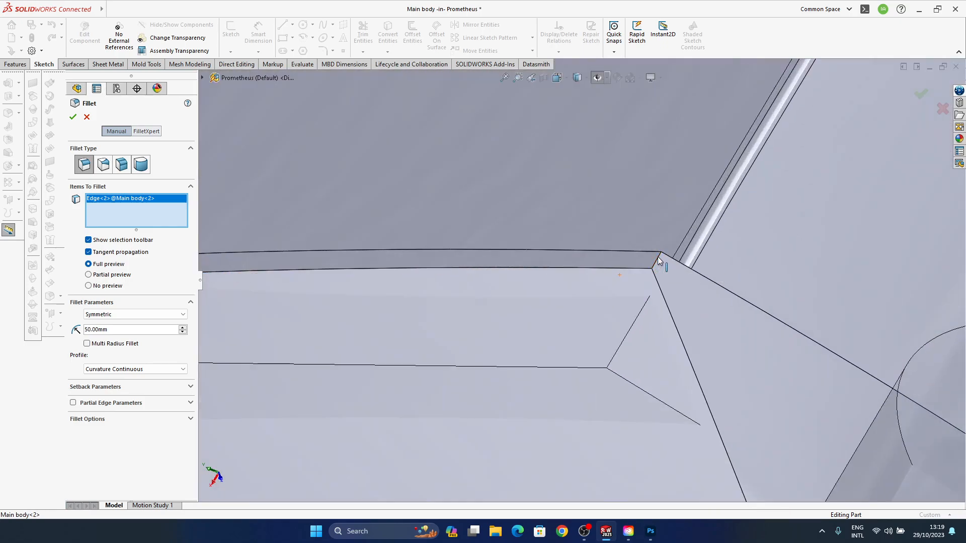
pyautogui.keyDown('ctrl'); pyautogui.moveTo(697, 324); pyautogui.dragTo(487, 358, button='middle'); pyautogui.keyUp('ctrl')
pyautogui.scroll(3, 487, 357)
pyautogui.moveTo(464, 310); pyautogui.dragTo(624, 282, button='middle')
pyautogui.click(916, 92)
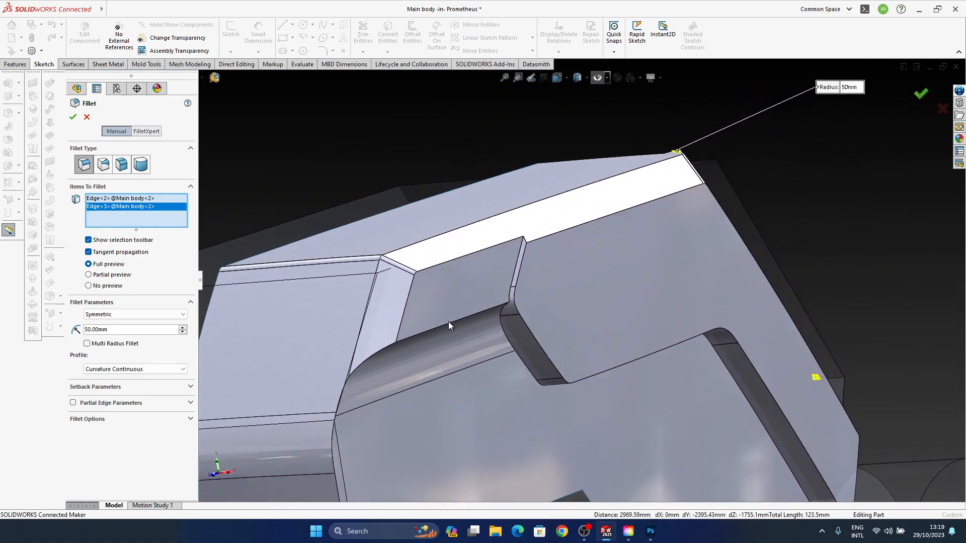
# Try a 50 mm Curvature Continuous fillet on the short edge where the upper end of the step meets the roof's bevelled face
pyautogui.keyDown('ctrl'); pyautogui.moveTo(465, 316); pyautogui.dragTo(503, 308, button='middle'); pyautogui.keyUp('ctrl')
pyautogui.moveTo(564, 288); pyautogui.dragTo(569, 240, button='middle')
pyautogui.scroll(-5, 544, 285)
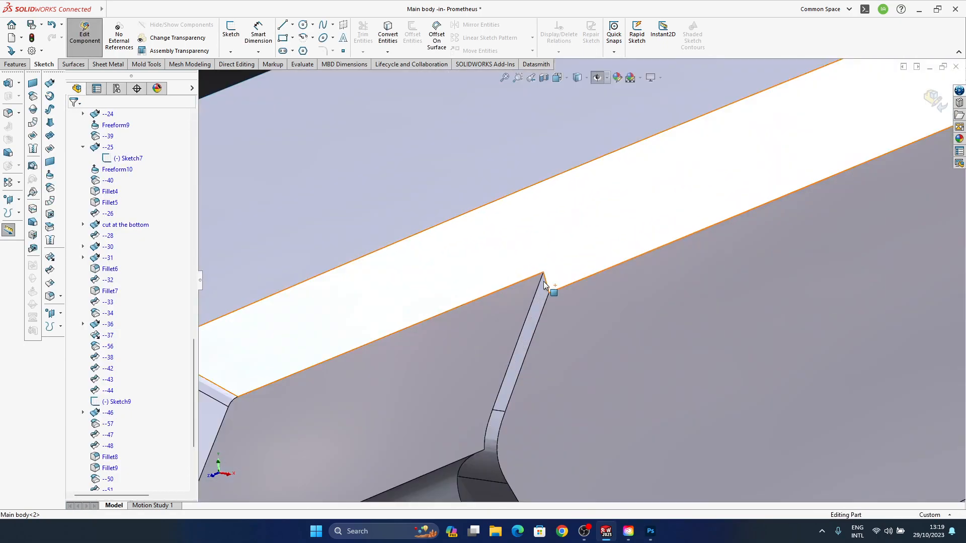
pyautogui.click(514, 384)
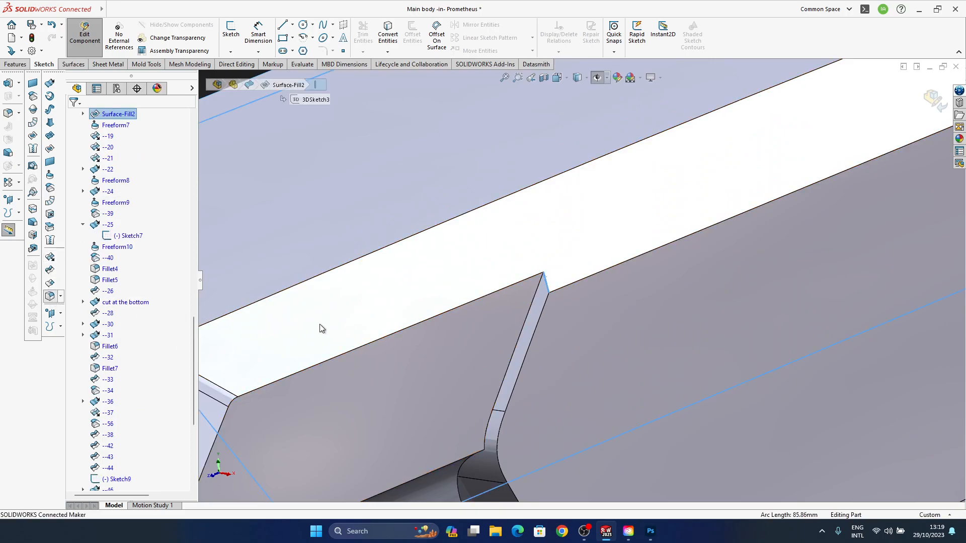
pyautogui.hotkey('ctrl', 'f')
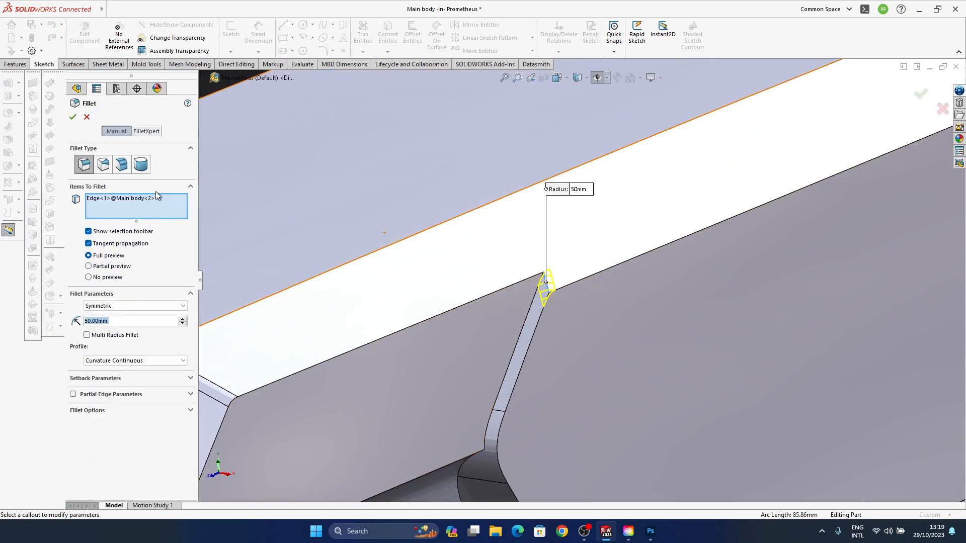
pyautogui.click(75, 115)
pyautogui.moveTo(594, 351); pyautogui.dragTo(640, 322, button='middle')
# Delete the fillet at the step's upper end beside the roof's bevelled face
pyautogui.click(606, 257)
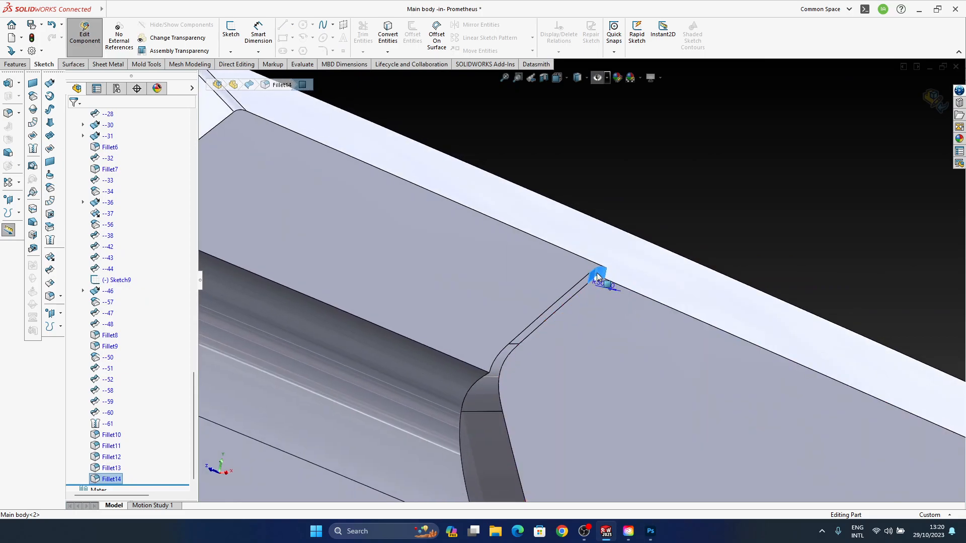
pyautogui.press('Delete')
pyautogui.press('Return')
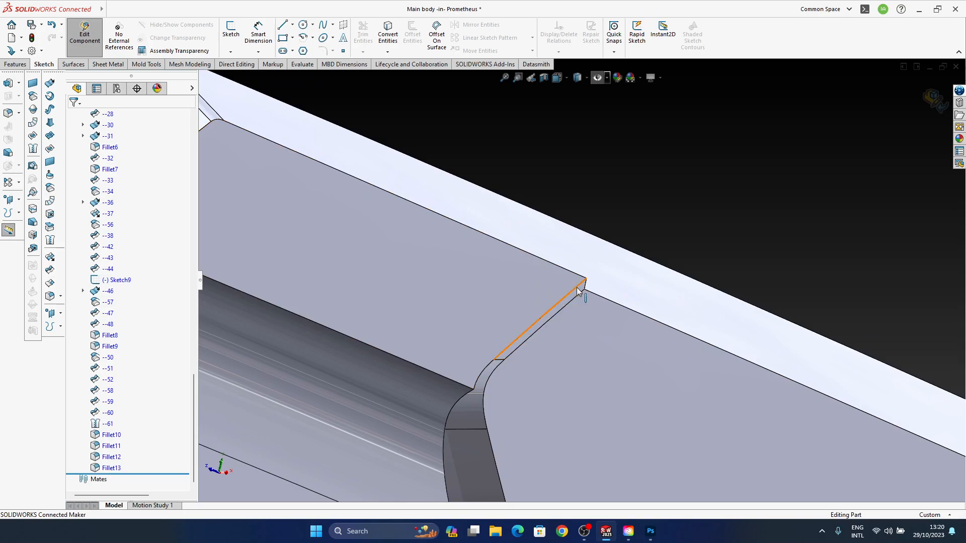
# Round the long edge of the step's upper front diagonal with a 50 mm Curvature Continuous fillet
pyautogui.click(522, 368)
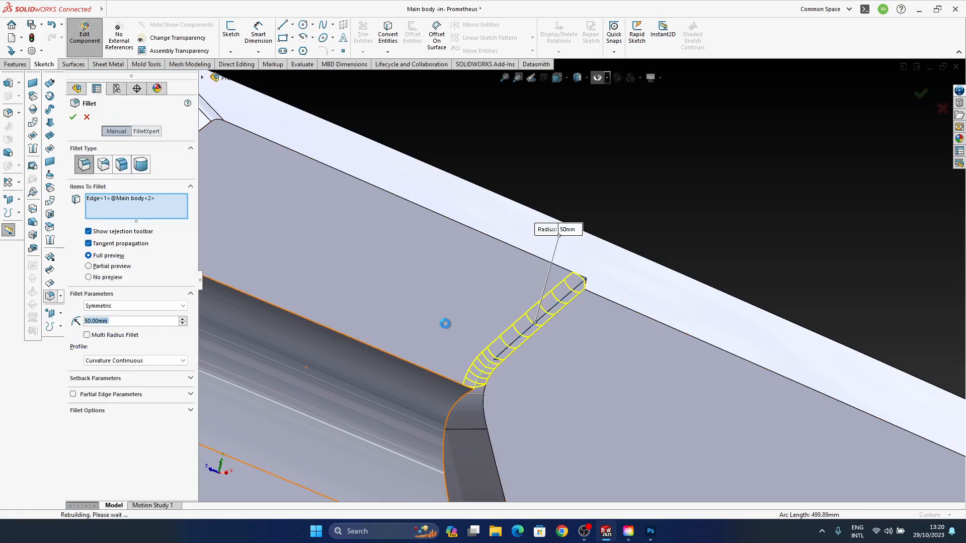
pyautogui.press('Return')
pyautogui.moveTo(685, 217); pyautogui.dragTo(618, 233, button='middle')
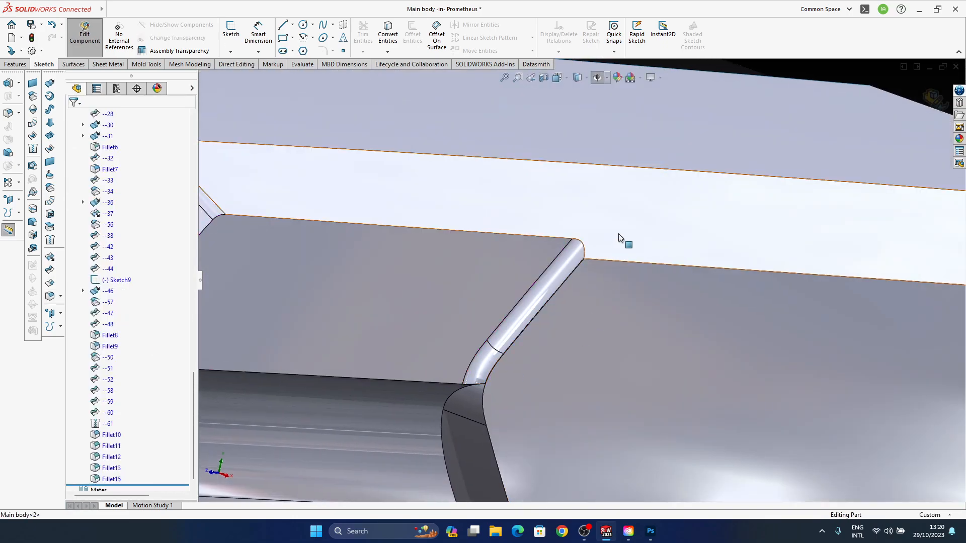
# Try a 50 mm Curvature Continuous fillet along the upper edge of the step's recessed face and its rounded end beside the roof bevel
pyautogui.click(584, 252)
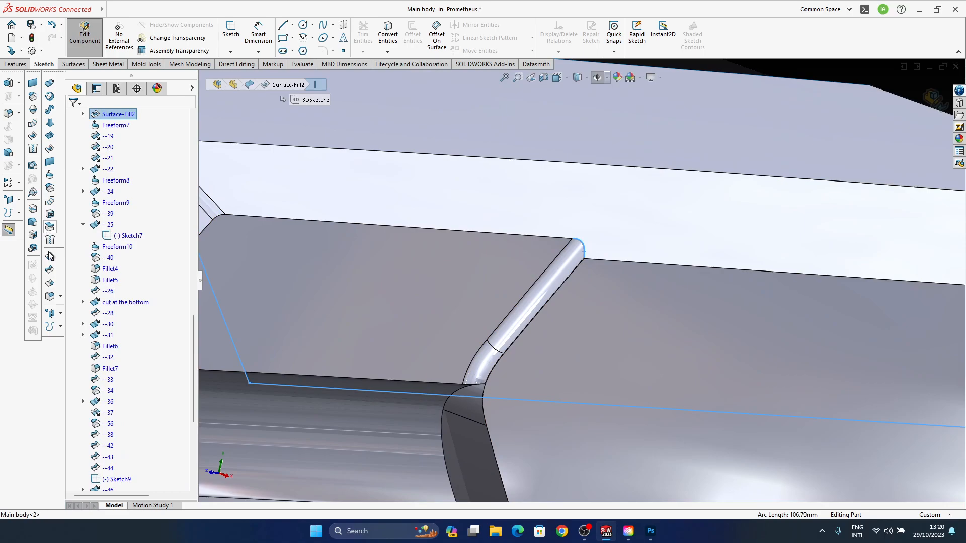
pyautogui.press('Return')
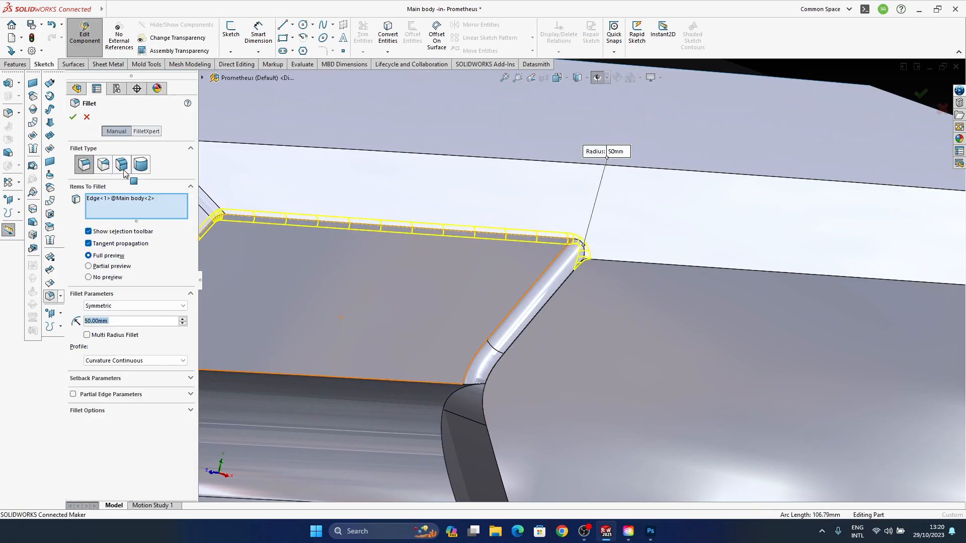
pyautogui.click(72, 119)
pyautogui.moveTo(556, 284); pyautogui.dragTo(597, 273, button='middle')
pyautogui.scroll(5, 598, 272)
pyautogui.keyDown('ctrl'); pyautogui.moveTo(623, 232); pyautogui.dragTo(626, 192, button='middle'); pyautogui.keyUp('ctrl')
pyautogui.click(572, 289)
pyautogui.scroll(-4, 522, 346)
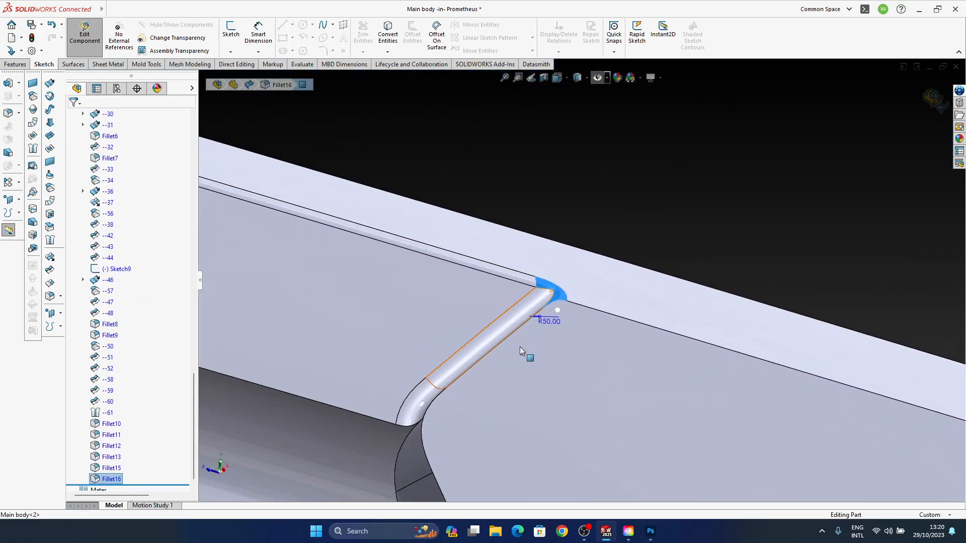
pyautogui.moveTo(491, 361); pyautogui.dragTo(490, 325, button='middle')
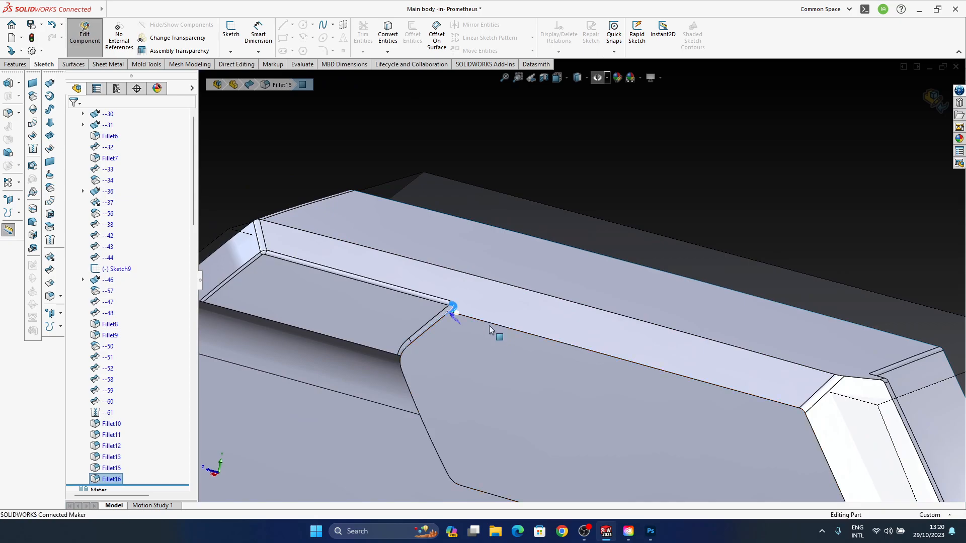
# Undo the fillet along the recessed face's upper edge and the earlier fillet on the step's upper front diagonal
pyautogui.hotkey('ctrl', 'z')
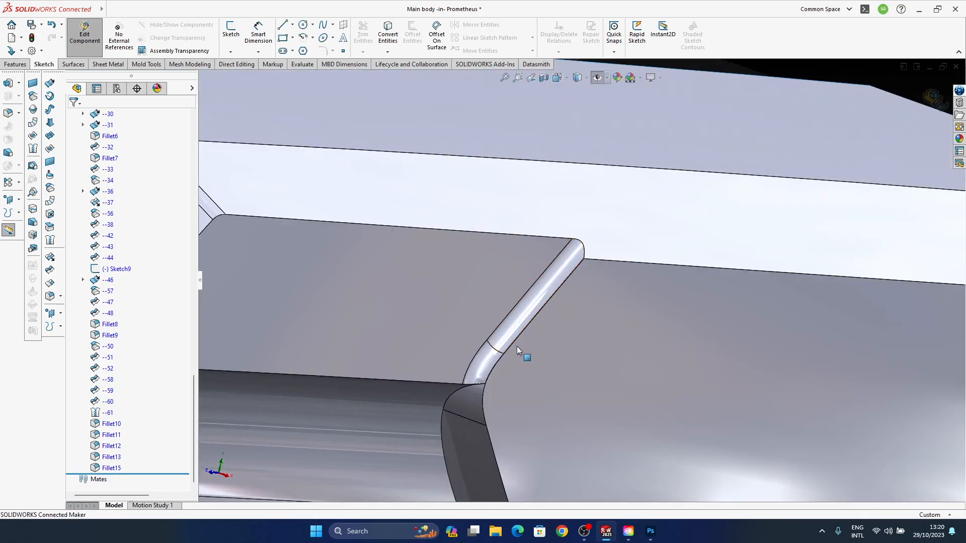
pyautogui.hotkey('ctrl', 'z')
# Round the short edge where the step's upper end meets the roof's bevelled face with a 50 mm Curvature Continuous fillet
pyautogui.moveTo(535, 326); pyautogui.dragTo(557, 315, button='middle')
pyautogui.click(558, 315)
pyautogui.moveTo(557, 370); pyautogui.dragTo(480, 331, button='middle')
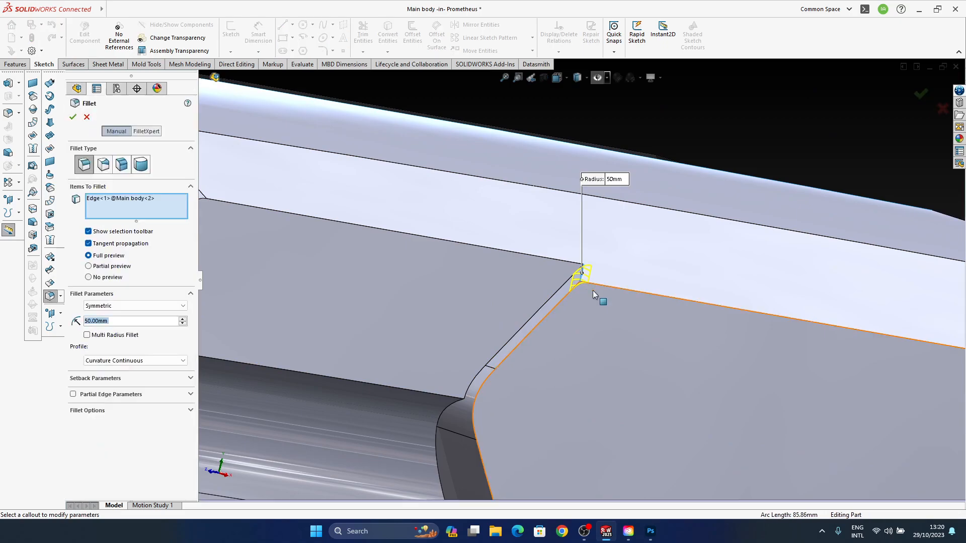
pyautogui.press('Return')
# Round the long lower edge between the recessed upper face and the concave channel below it with a 50 mm fillet
pyautogui.moveTo(587, 345); pyautogui.dragTo(562, 291, button='middle')
pyautogui.click(557, 302)
pyautogui.moveTo(556, 384); pyautogui.dragTo(578, 328, button='middle')
pyautogui.moveTo(502, 295); pyautogui.dragTo(569, 389, button='middle')
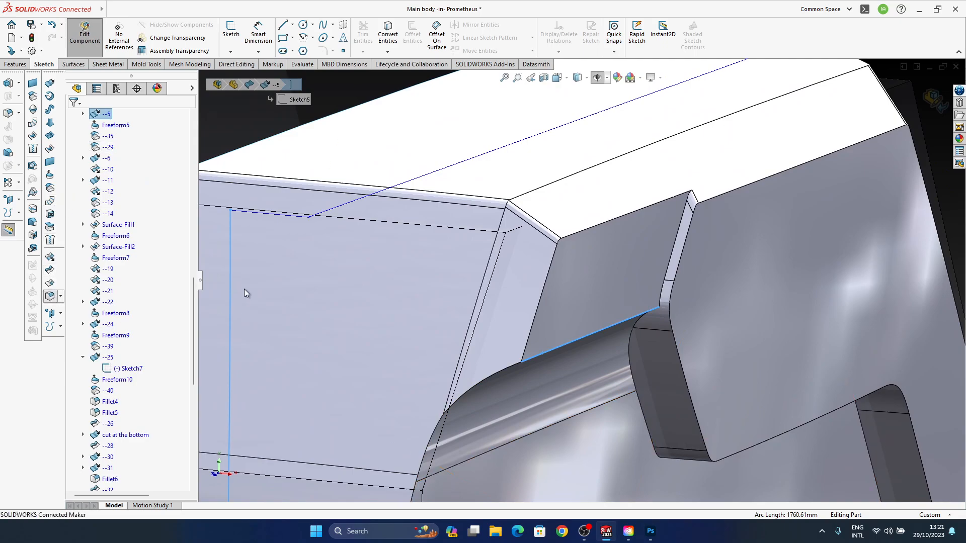
pyautogui.press('Return')
pyautogui.moveTo(658, 349); pyautogui.dragTo(602, 260, button='middle')
# Try a 50 mm fillet along the recessed face's upper and slanted front edges, continuing down the curved edge of the channel
pyautogui.scroll(4, 588, 274)
pyautogui.moveTo(419, 324); pyautogui.dragTo(467, 281, button='middle')
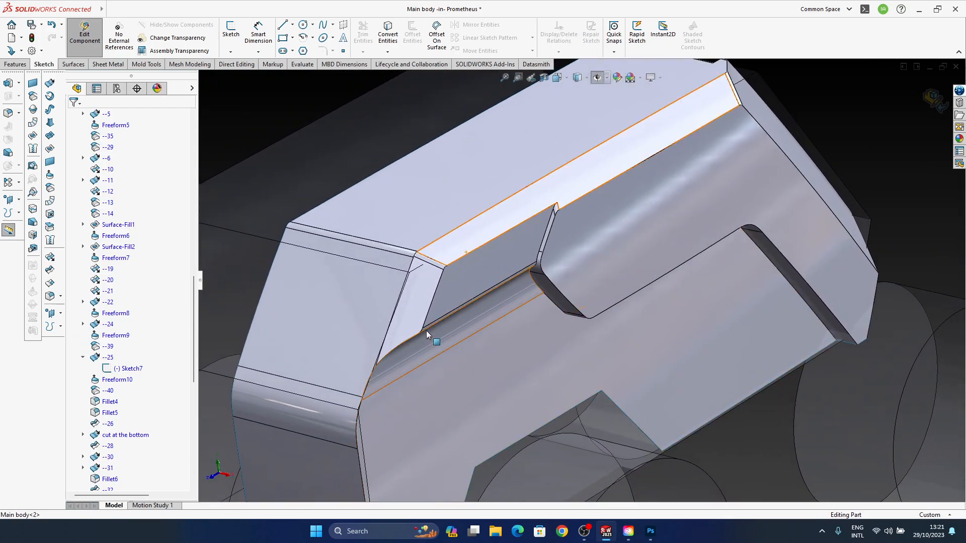
pyautogui.moveTo(386, 388); pyautogui.dragTo(422, 330, button='middle')
pyautogui.moveTo(563, 259); pyautogui.dragTo(529, 325, button='middle')
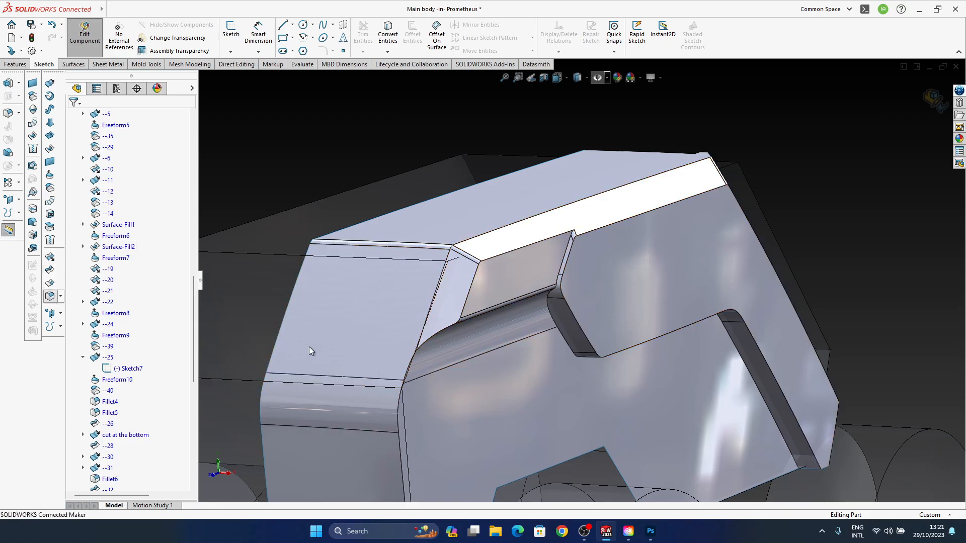
pyautogui.rightClick(526, 334)
# Examine up close how the new fillet runs around the upper front corner of the recessed face
pyautogui.keyDown('ctrl'); pyautogui.moveTo(520, 358); pyautogui.dragTo(534, 314, button='middle'); pyautogui.keyUp('ctrl')
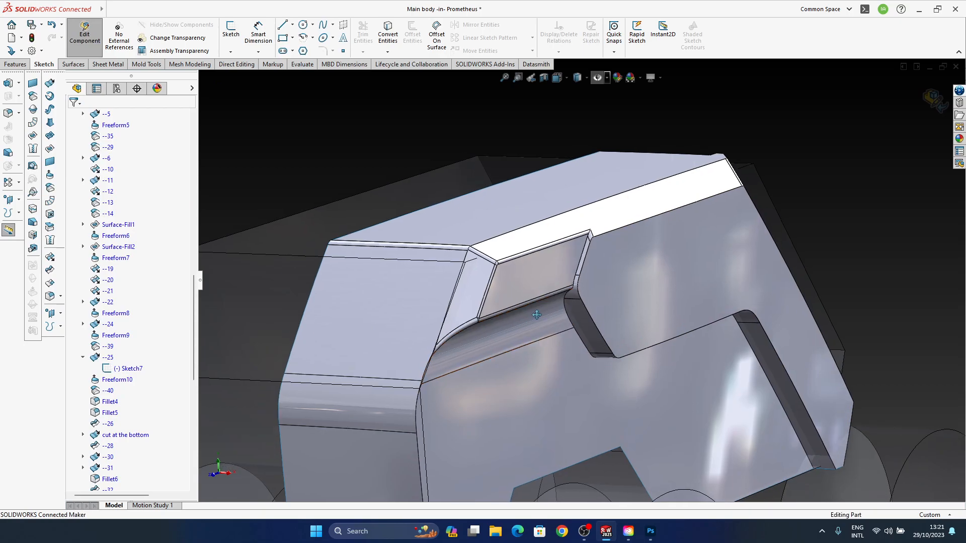
pyautogui.scroll(-5, 523, 279)
pyautogui.scroll(2, 523, 279)
pyautogui.moveTo(568, 327); pyautogui.dragTo(620, 197, button='middle')
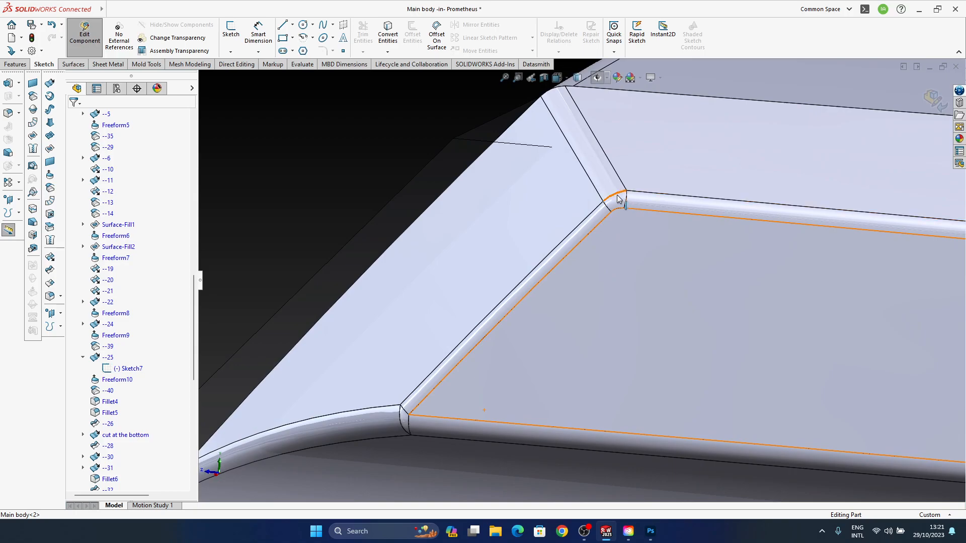
pyautogui.click(618, 213)
pyautogui.keyDown('ctrl'); pyautogui.moveTo(599, 332); pyautogui.dragTo(501, 191, button='middle'); pyautogui.keyUp('ctrl')
pyautogui.scroll(-8, 446, 327)
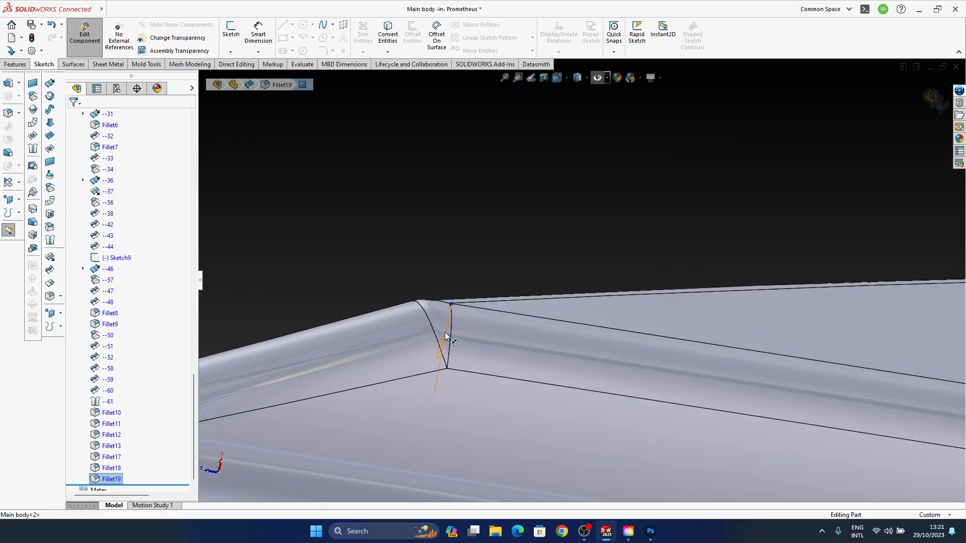
pyautogui.moveTo(448, 298); pyautogui.dragTo(413, 328, button='middle')
pyautogui.scroll(7, 492, 375)
# Examine the filleted recess, its lower front corner and the whole stepped side panel through to the rear end
pyautogui.moveTo(520, 285); pyautogui.dragTo(513, 352, button='middle')
pyautogui.keyDown('ctrl'); pyautogui.moveTo(467, 307); pyautogui.dragTo(538, 271, button='middle'); pyautogui.keyUp('ctrl')
pyautogui.scroll(5, 548, 280)
pyautogui.keyDown('ctrl'); pyautogui.moveTo(624, 282); pyautogui.dragTo(494, 289, button='middle'); pyautogui.keyUp('ctrl')
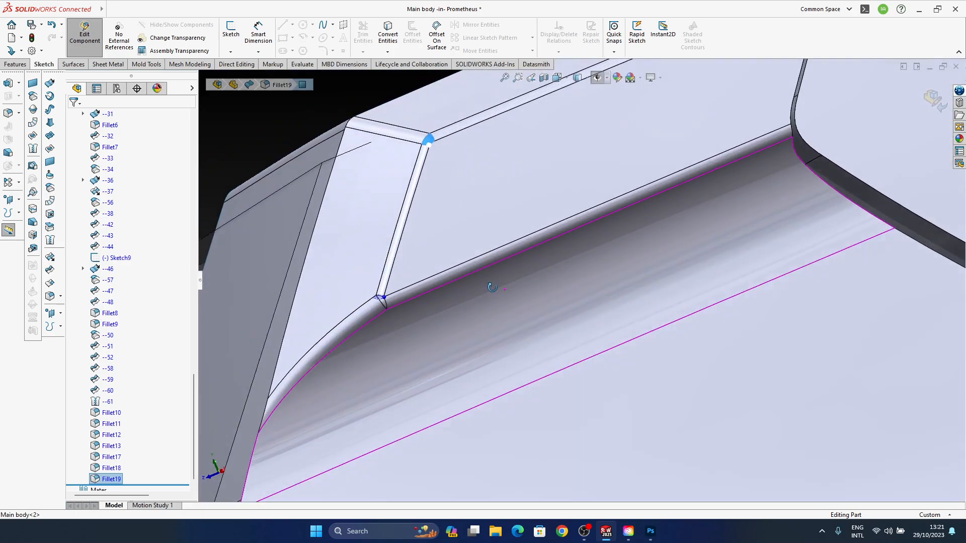
pyautogui.keyDown('ctrl'); pyautogui.moveTo(543, 253); pyautogui.dragTo(447, 380, button='middle'); pyautogui.keyUp('ctrl')
pyautogui.scroll(3, 573, 276)
pyautogui.keyDown('ctrl'); pyautogui.moveTo(608, 273); pyautogui.dragTo(539, 277, button='middle'); pyautogui.keyUp('ctrl')
pyautogui.moveTo(589, 227); pyautogui.dragTo(621, 231, button='middle')
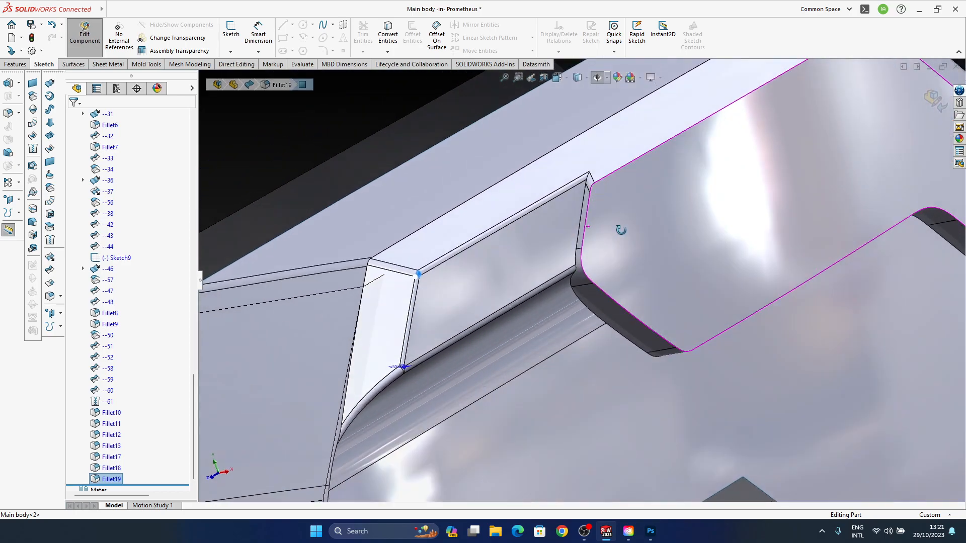
pyautogui.keyDown('ctrl'); pyautogui.moveTo(574, 300); pyautogui.dragTo(563, 265, button='middle'); pyautogui.keyUp('ctrl')
pyautogui.keyDown('ctrl'); pyautogui.moveTo(850, 388); pyautogui.dragTo(534, 261, button='middle'); pyautogui.keyUp('ctrl')
pyautogui.scroll(3, 624, 283)
pyautogui.keyDown('ctrl'); pyautogui.moveTo(785, 359); pyautogui.dragTo(584, 231, button='middle'); pyautogui.keyUp('ctrl')
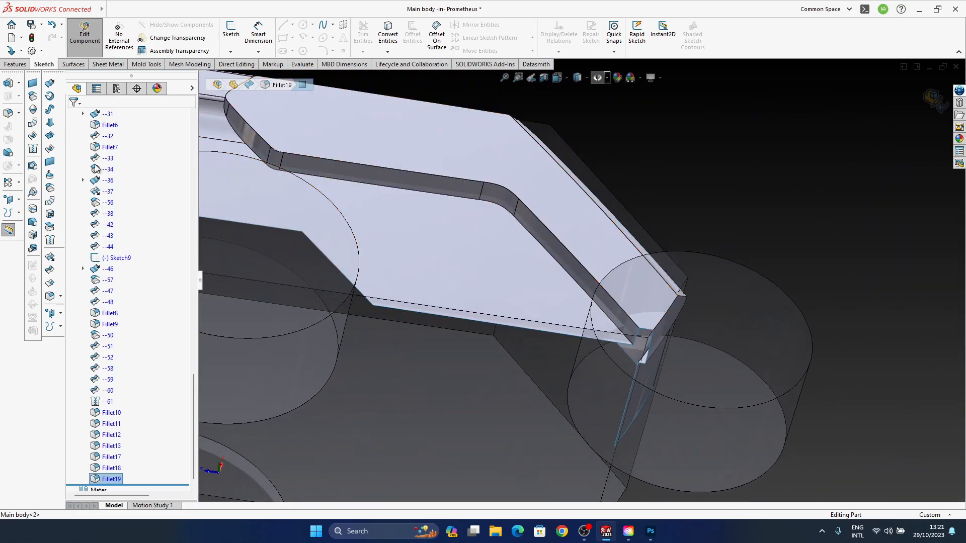
pyautogui.keyDown('ctrl'); pyautogui.moveTo(546, 267); pyautogui.dragTo(764, 363, button='middle'); pyautogui.keyUp('ctrl')
pyautogui.moveTo(496, 287); pyautogui.dragTo(524, 403, button='middle')
pyautogui.moveTo(565, 282); pyautogui.dragTo(624, 306, button='middle')
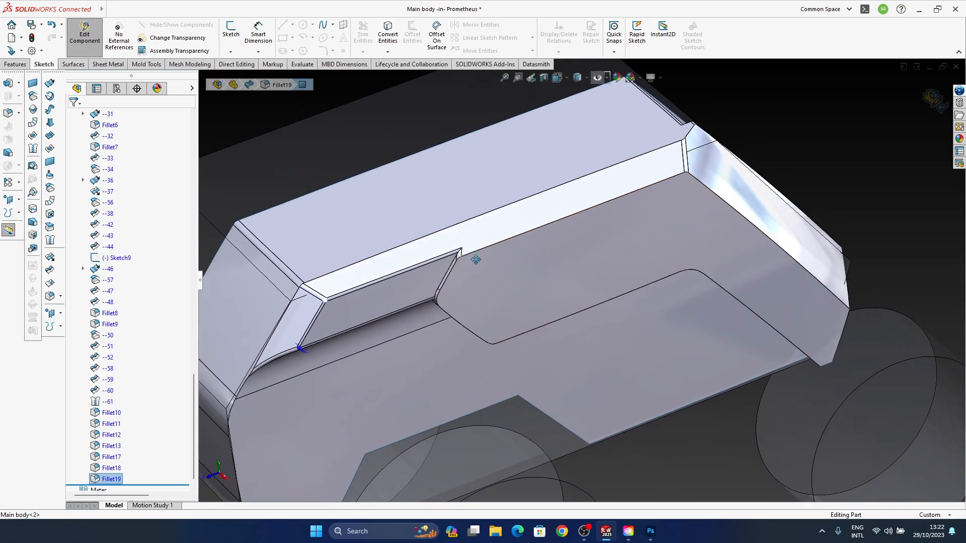
# Try a 20 mm Curvature Continuous fillet along the inner edge of the step, with the mistakenly selected face removed from the selection
pyautogui.scroll(5, 468, 264)
pyautogui.keyDown('ctrl'); pyautogui.moveTo(468, 263); pyautogui.dragTo(526, 286, button='middle'); pyautogui.keyUp('ctrl')
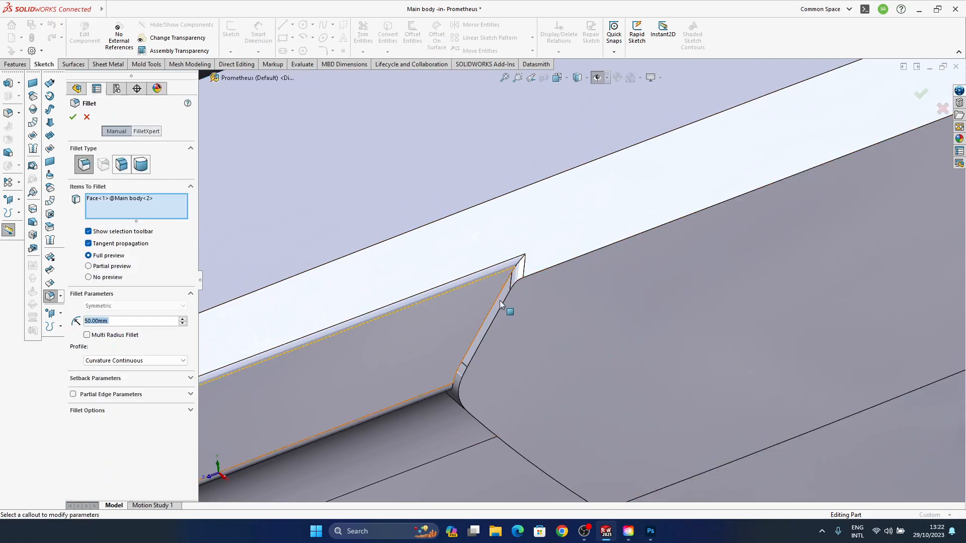
pyautogui.rightClick(133, 200)
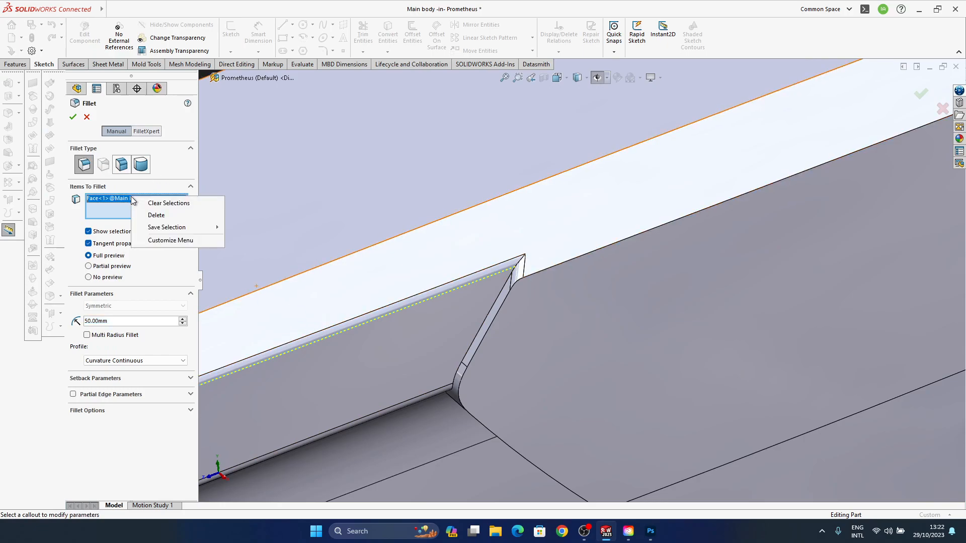
pyautogui.click(157, 204)
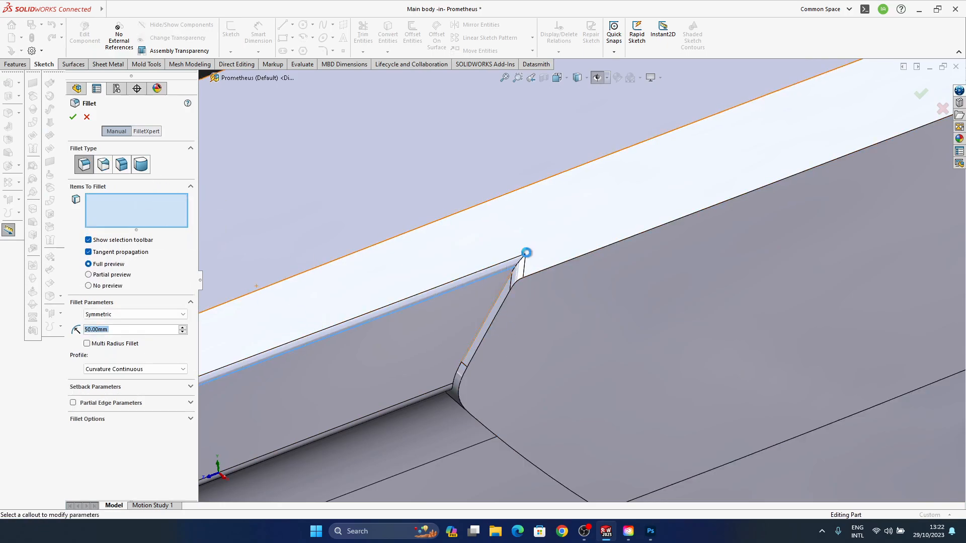
pyautogui.click(522, 259)
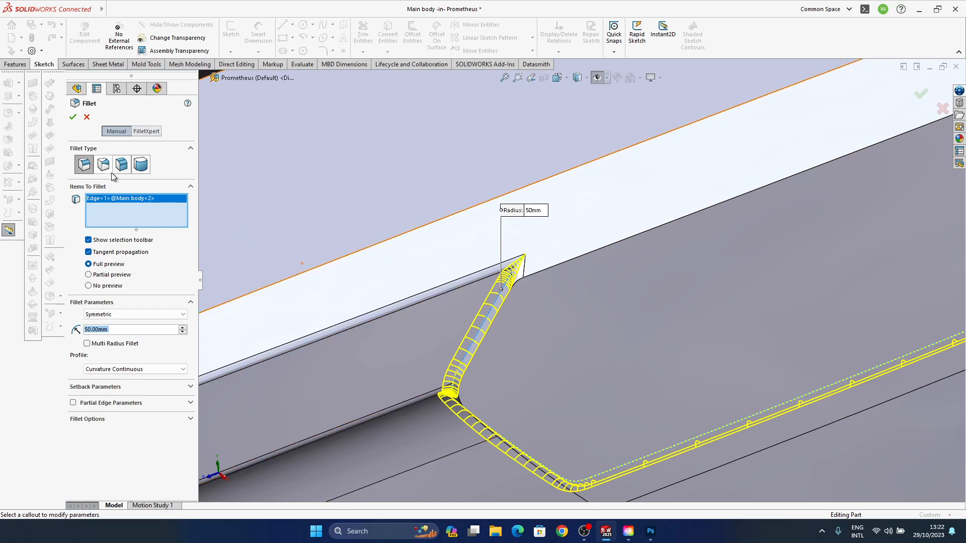
pyautogui.write('20')
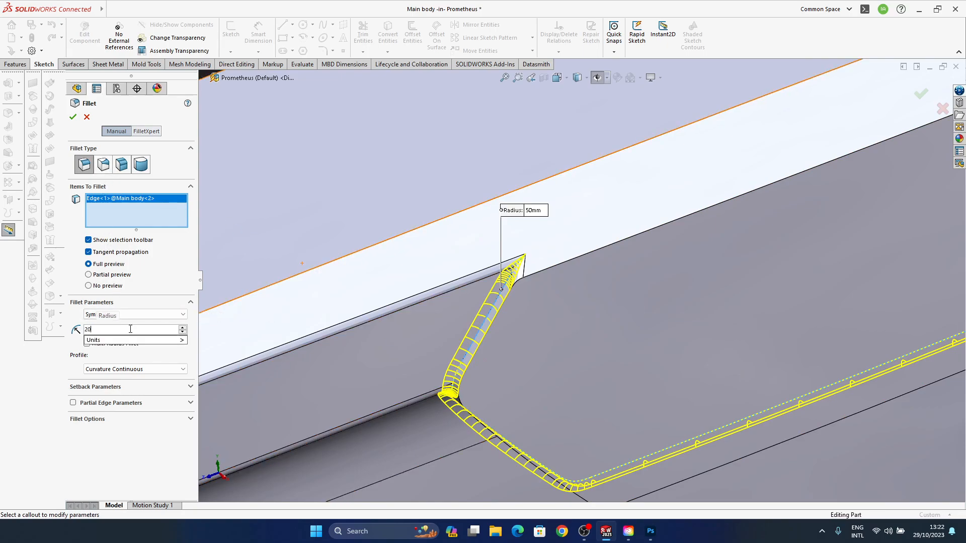
pyautogui.press('Return')
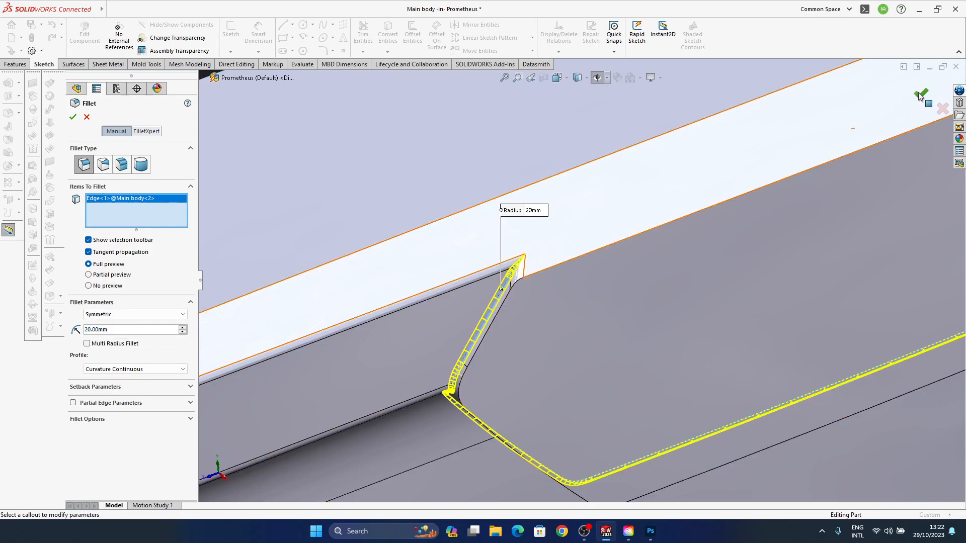
pyautogui.press('Return')
# Display the model shaded without edges and examine the step's pointed upper end beside the roof's bevelled face
pyautogui.moveTo(539, 336); pyautogui.dragTo(581, 170, button='middle')
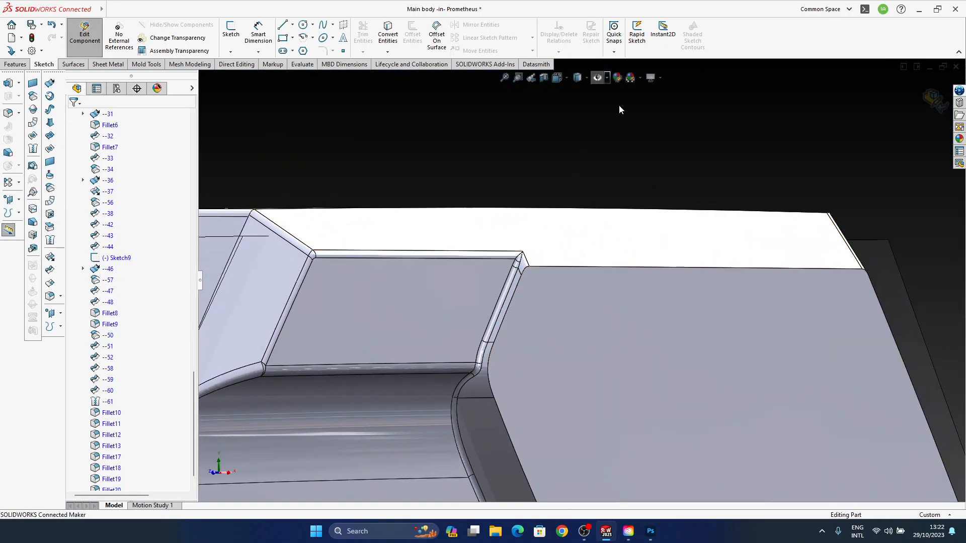
pyautogui.click(584, 77)
pyautogui.click(580, 107)
pyautogui.moveTo(547, 329)
pyautogui.mouseDown(button='middle')
pyautogui.moveTo(551, 368)
pyautogui.moveTo(515, 398)
pyautogui.moveTo(514, 441)
pyautogui.mouseUp(button='middle')
pyautogui.scroll(-4, 499, 295)
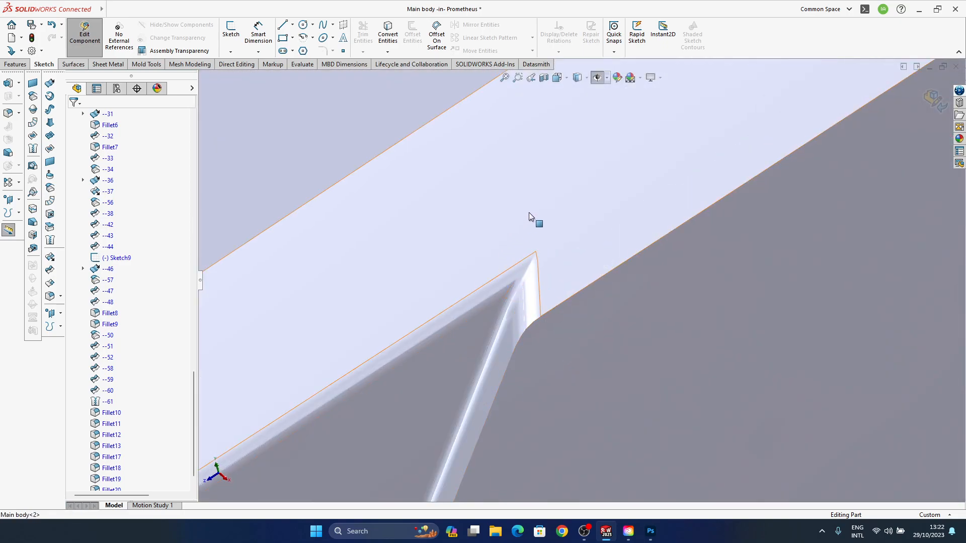
pyautogui.moveTo(523, 284); pyautogui.dragTo(515, 333, button='middle')
pyautogui.moveTo(476, 371); pyautogui.dragTo(515, 305, button='middle')
pyautogui.scroll(-5, 514, 281)
pyautogui.keyDown('ctrl'); pyautogui.moveTo(542, 276); pyautogui.dragTo(520, 334, button='middle'); pyautogui.keyUp('ctrl')
# Display the model edges again and examine the fillets at the step's upper end and the recess's lower front corner
pyautogui.click(578, 91)
pyautogui.moveTo(582, 134)
pyautogui.mouseDown(button='middle')
pyautogui.moveTo(582, 324)
pyautogui.moveTo(524, 324)
pyautogui.moveTo(524, 398)
pyautogui.moveTo(502, 349)
pyautogui.moveTo(588, 371)
pyautogui.moveTo(623, 261)
pyautogui.moveTo(560, 355)
pyautogui.mouseUp(button='middle')
pyautogui.moveTo(590, 442); pyautogui.dragTo(589, 297, button='middle')
pyautogui.scroll(-3, 589, 297)
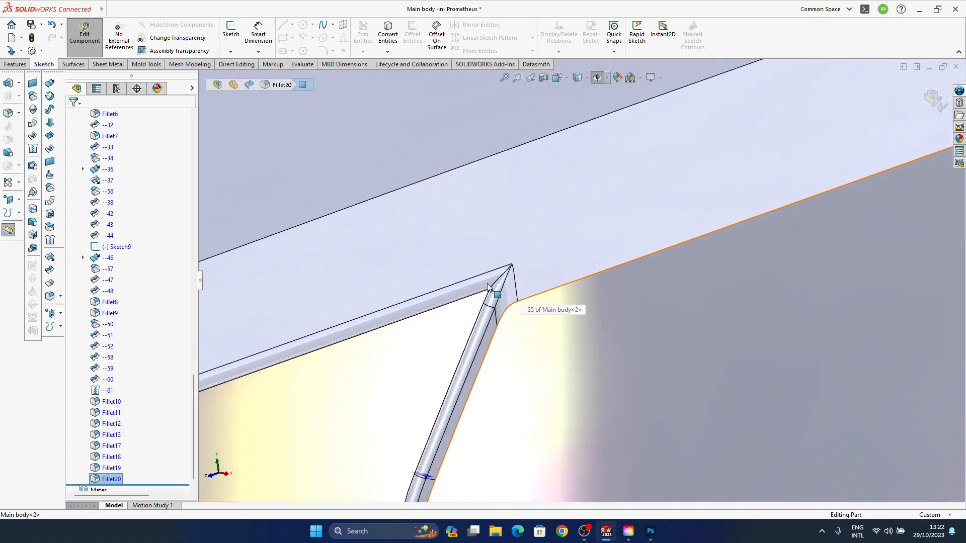
pyautogui.scroll(6, 454, 378)
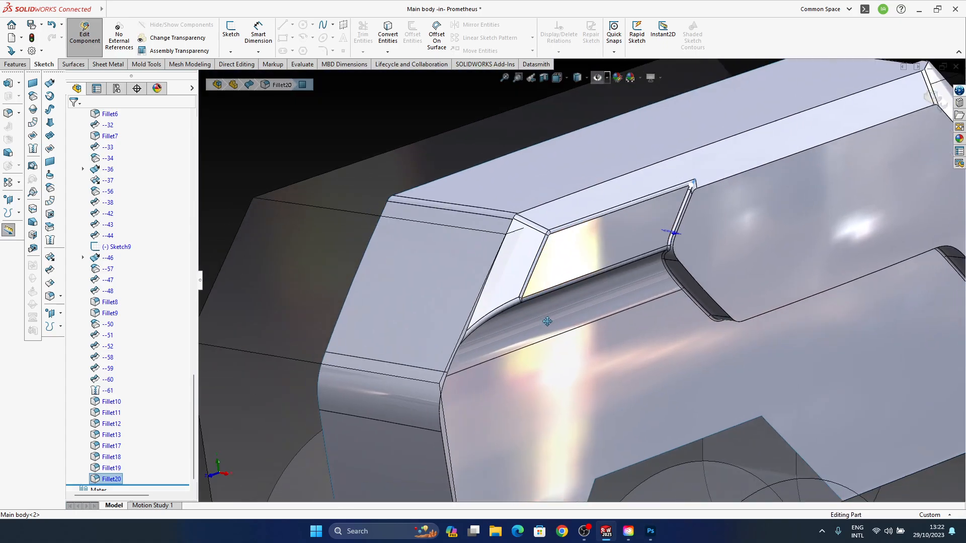
pyautogui.scroll(-5, 495, 342)
pyautogui.keyDown('ctrl'); pyautogui.click(599, 222); pyautogui.keyUp('ctrl')
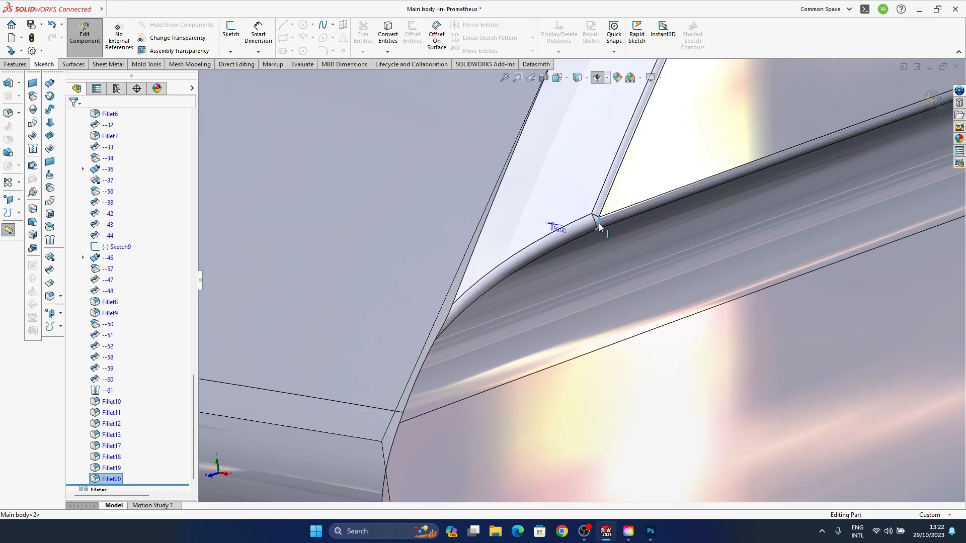
pyautogui.scroll(4, 741, 192)
pyautogui.scroll(6, 455, 326)
pyautogui.moveTo(667, 339); pyautogui.dragTo(490, 298, button='middle')
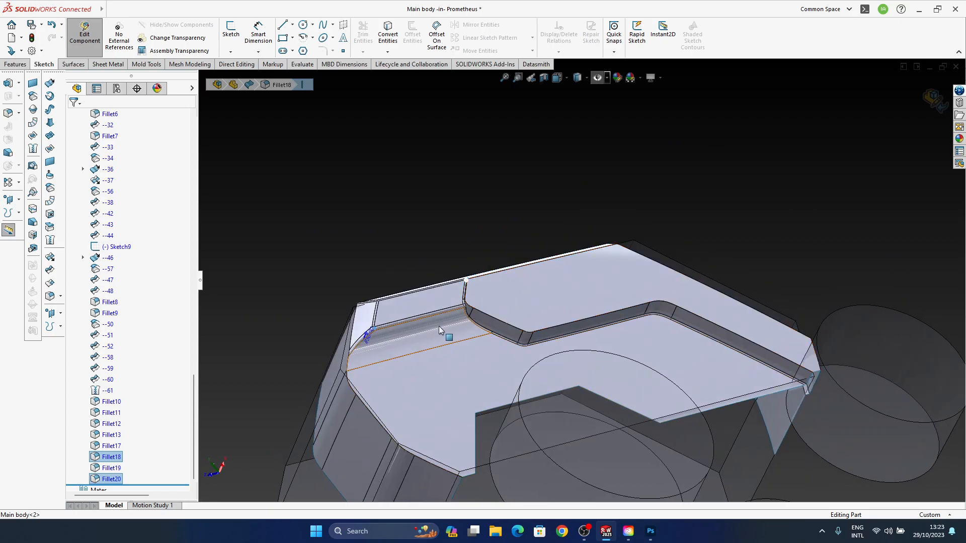
pyautogui.scroll(-3, 349, 315)
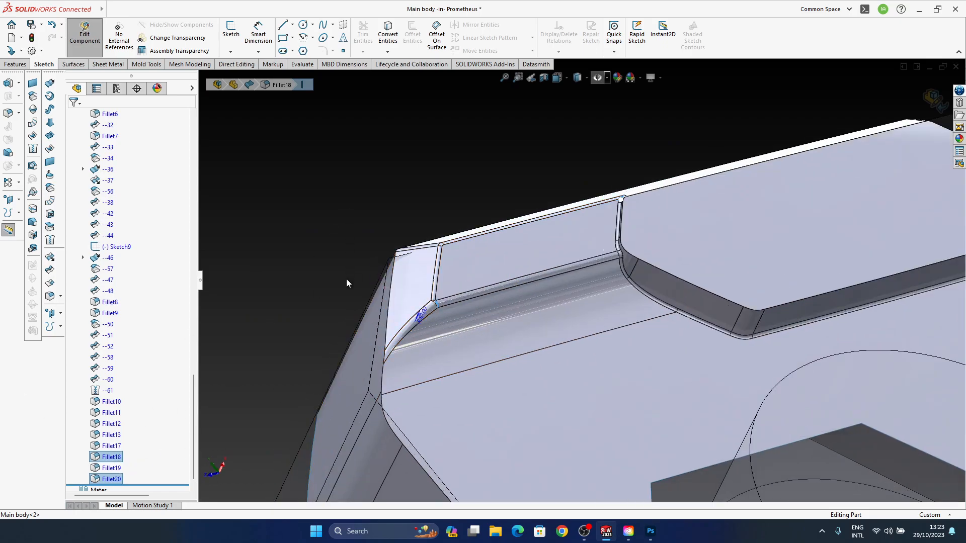
# Delete the 20 mm fillet that follows the inner edge of the step
pyautogui.click(112, 479)
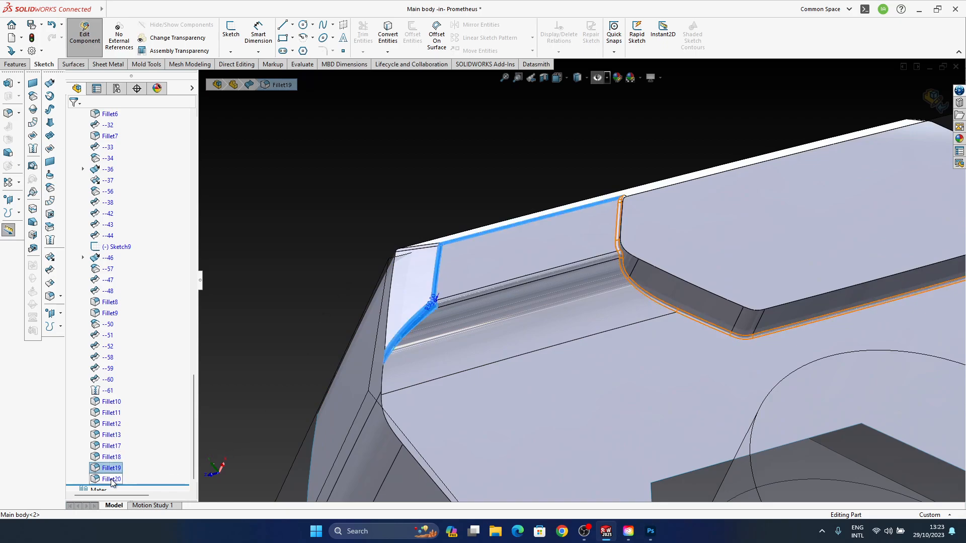
pyautogui.press('Delete')
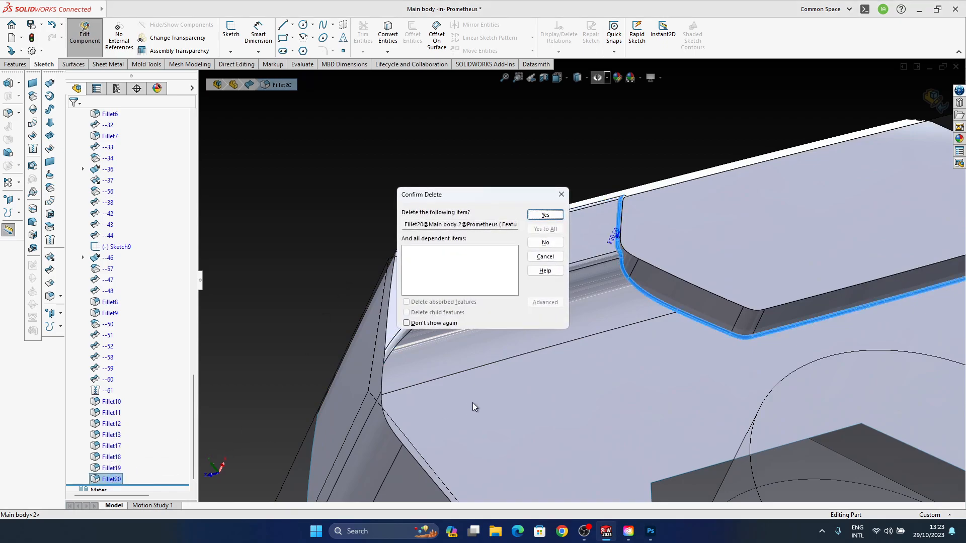
pyautogui.click(546, 215)
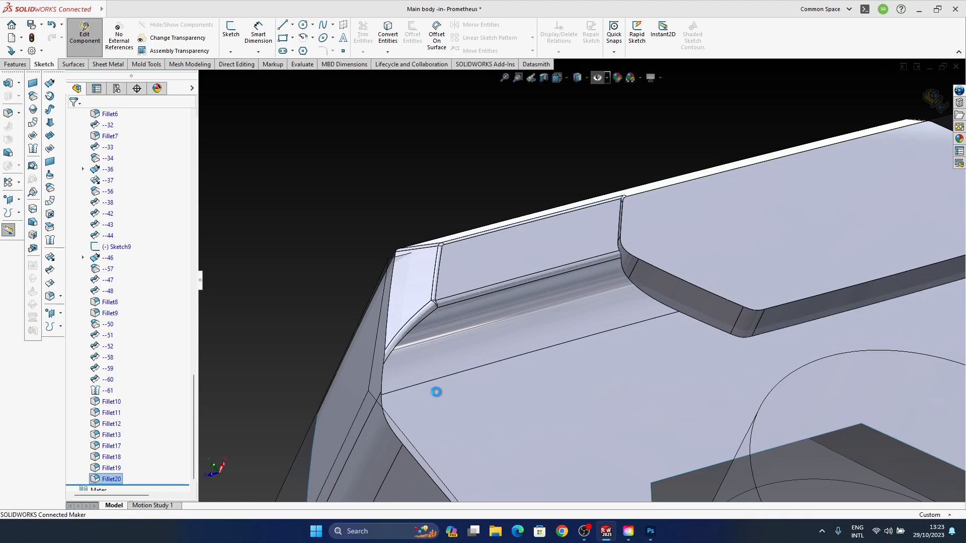
# Switch to Photoshop to check the vehicle's side panel in the concept image, and return to SOLIDWORKS
pyautogui.click(649, 534)
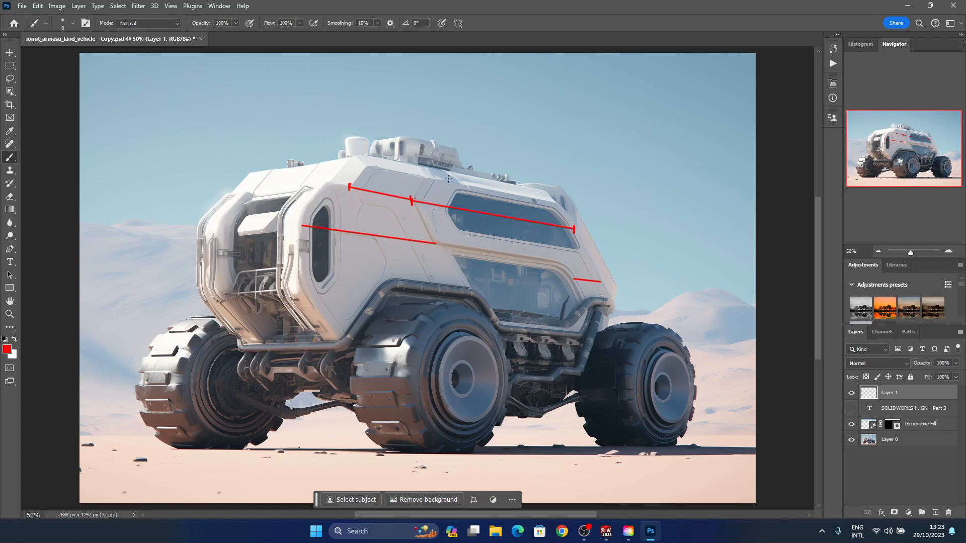
pyautogui.click(915, 7)
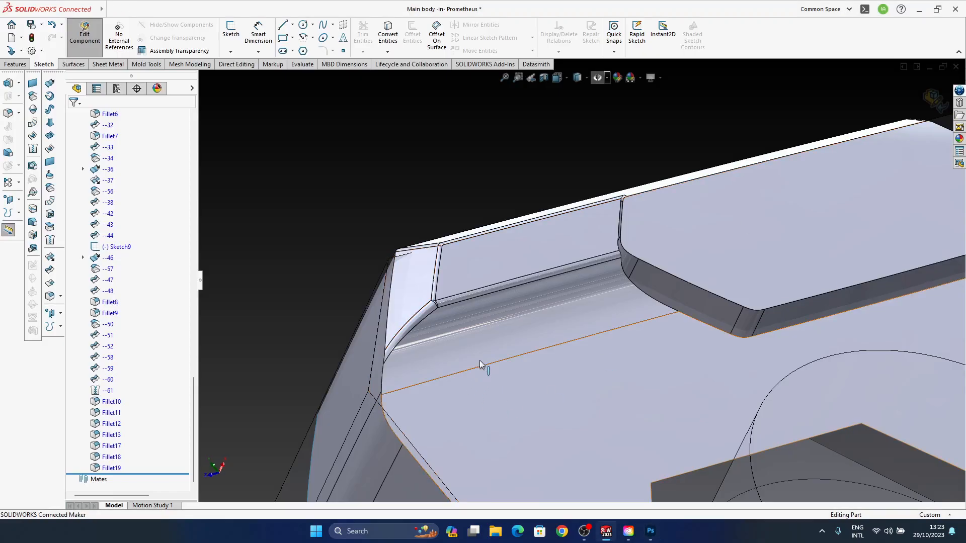
# Delete the fillet that follows the recessed face's upper and front edges and the curved edge of the channel
pyautogui.moveTo(466, 322); pyautogui.dragTo(572, 247, button='middle')
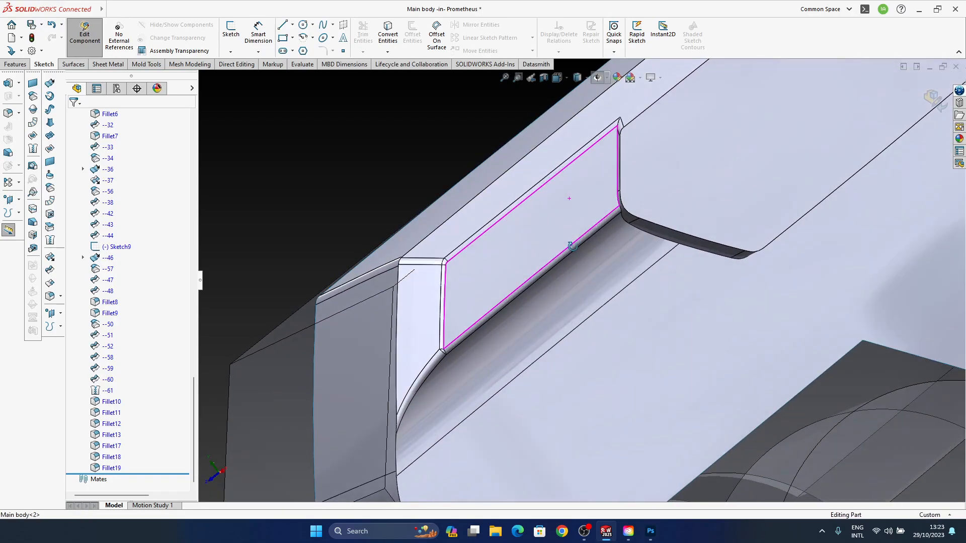
pyautogui.scroll(-2, 410, 282)
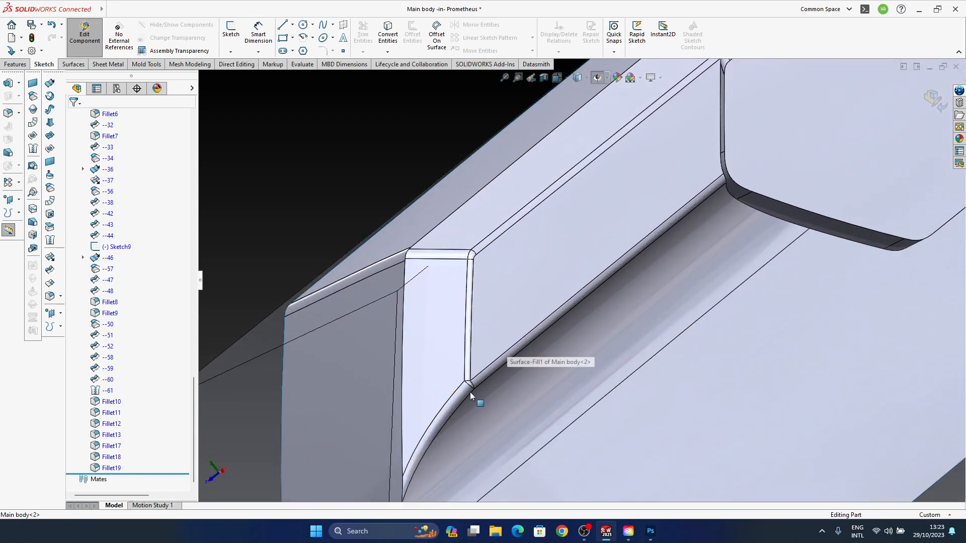
pyautogui.click(111, 468)
pyautogui.press('Delete')
pyautogui.press('Return')
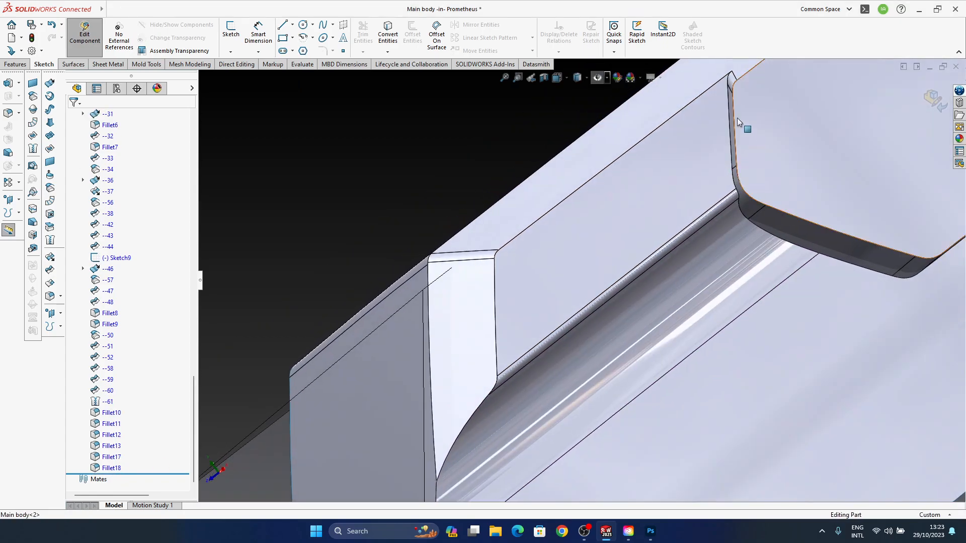
# Examine the rounded upper end of the step where it meets the roof's bevelled face
pyautogui.keyDown('ctrl'); pyautogui.moveTo(733, 123); pyautogui.dragTo(673, 287, button='middle'); pyautogui.keyUp('ctrl')
pyautogui.scroll(-2, 684, 240)
pyautogui.scroll(-5, 658, 248)
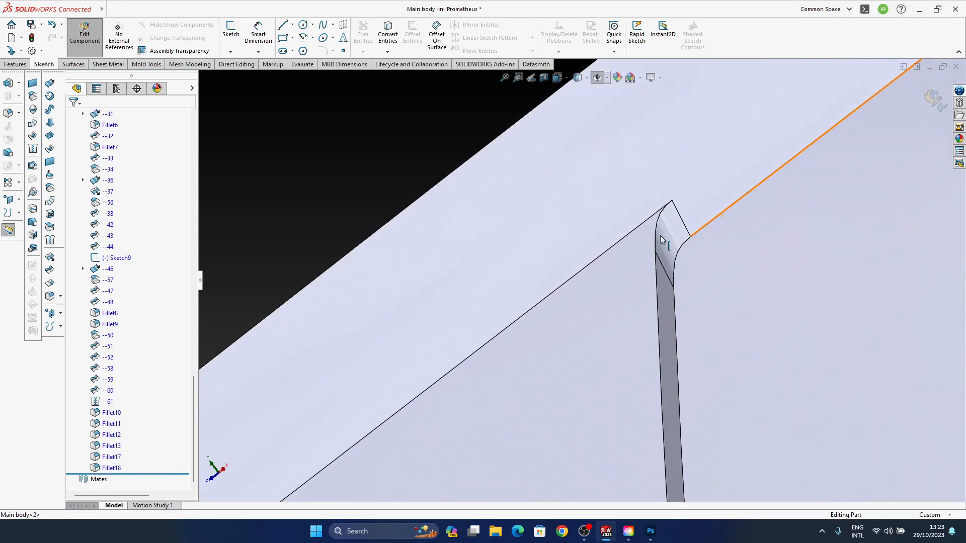
# Delete the R50 fillet at the upper corner of the side recess
pyautogui.click(670, 232)
pyautogui.press('Delete')
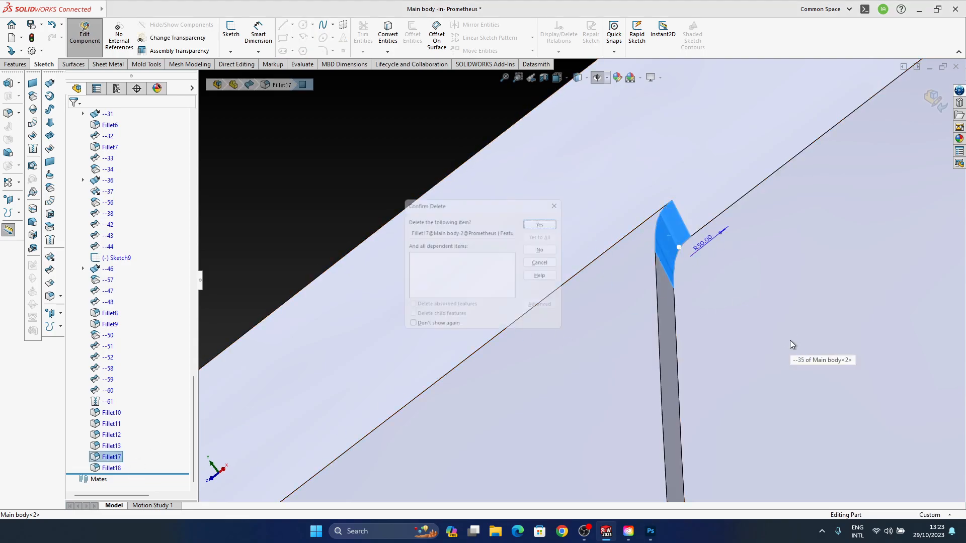
pyautogui.press('Return')
# Apply a 20 mm Curvature Continuous fillet to the slanted edge beside the recessed panel, with tangent propagation
pyautogui.scroll(3, 656, 287)
pyautogui.moveTo(656, 287); pyautogui.dragTo(647, 310, button='middle')
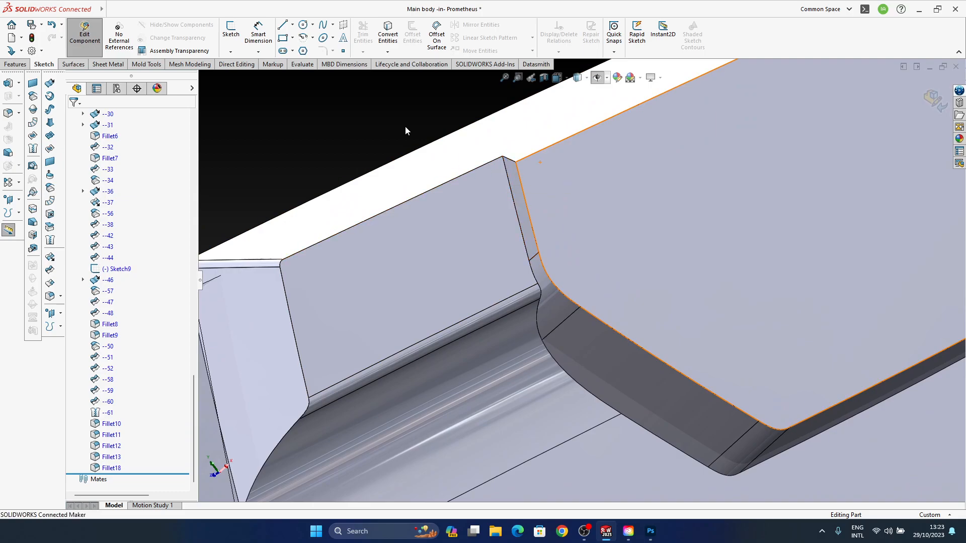
pyautogui.click(508, 188)
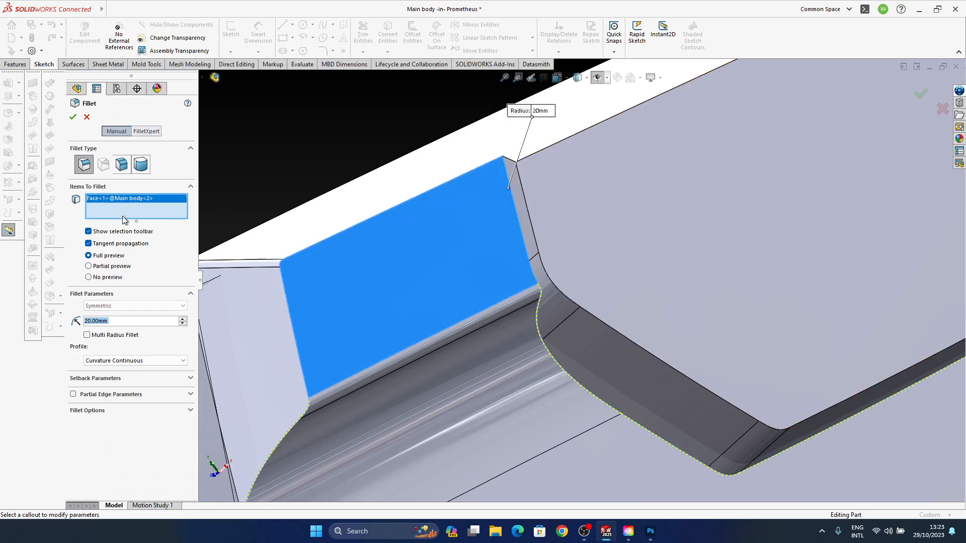
pyautogui.rightClick(124, 200)
pyautogui.click(151, 206)
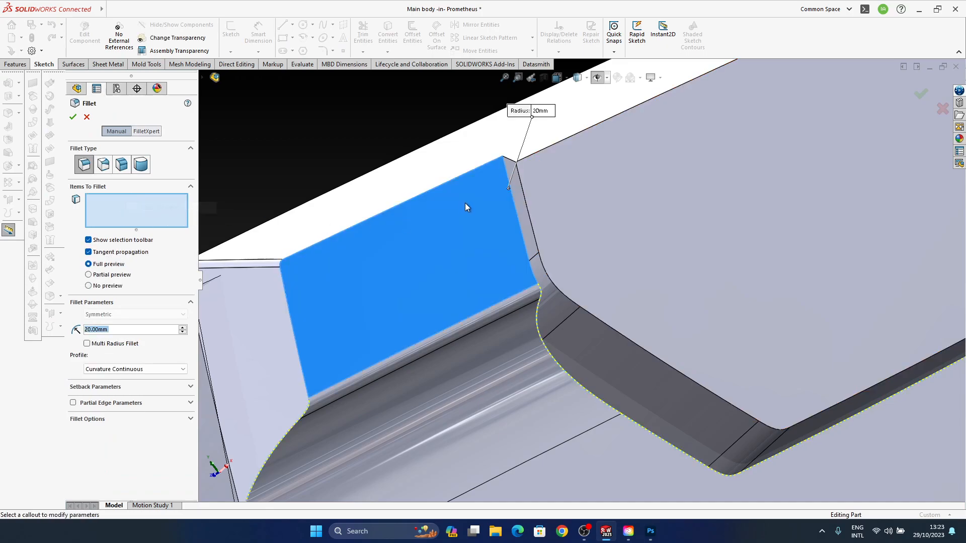
pyautogui.click(517, 199)
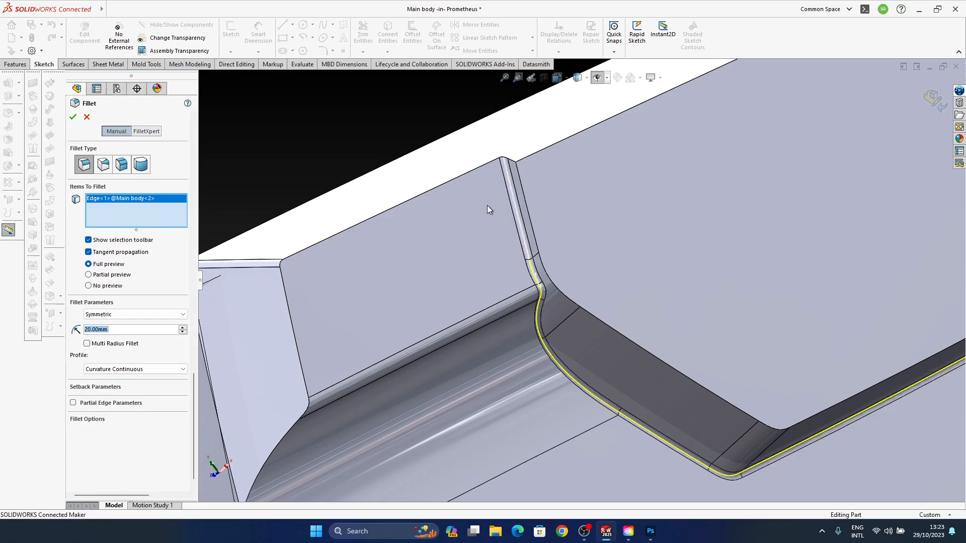
pyautogui.press('Return')
# Apply a 20 mm Curvature Continuous fillet to the upper edge of the recessed panel, with tangent propagation
pyautogui.moveTo(567, 228); pyautogui.dragTo(581, 231, button='middle')
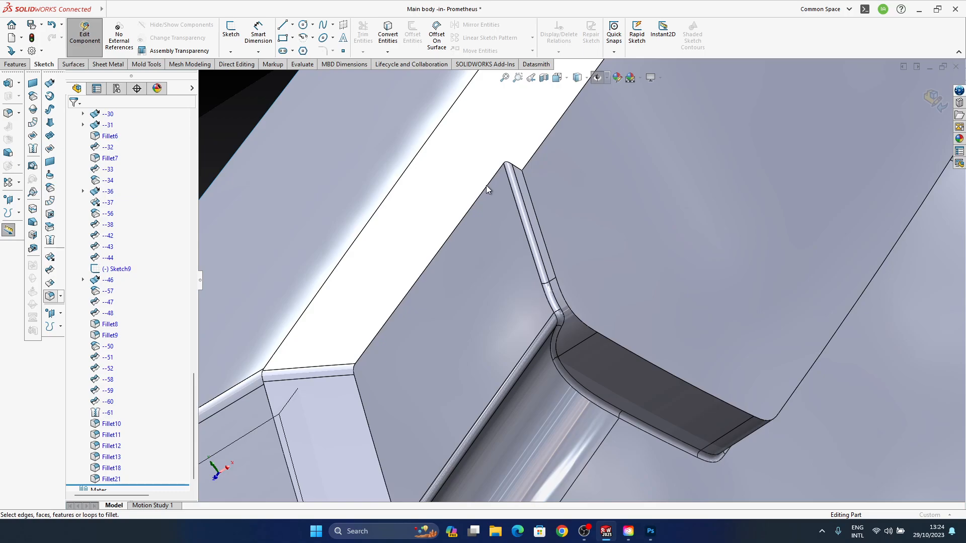
pyautogui.press('Return')
pyautogui.click(527, 245)
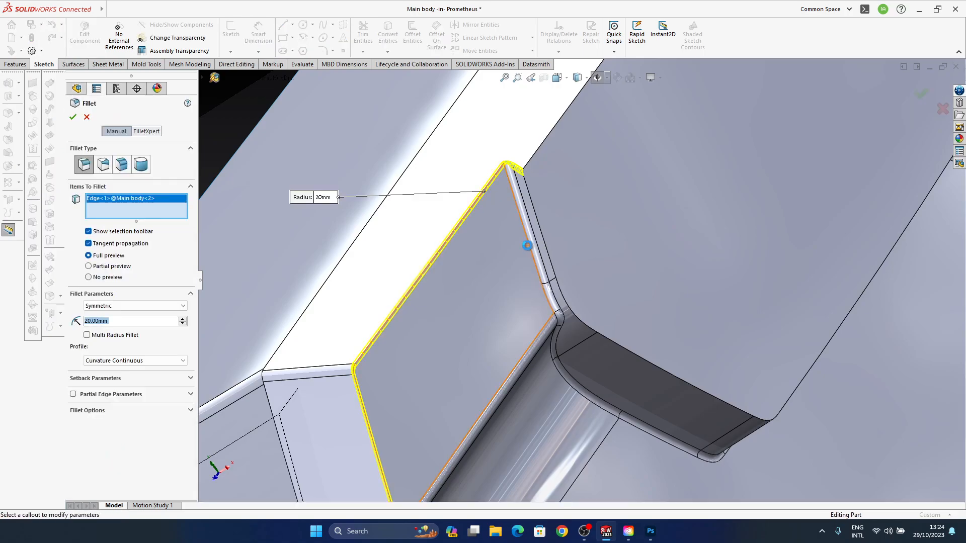
pyautogui.press('Return')
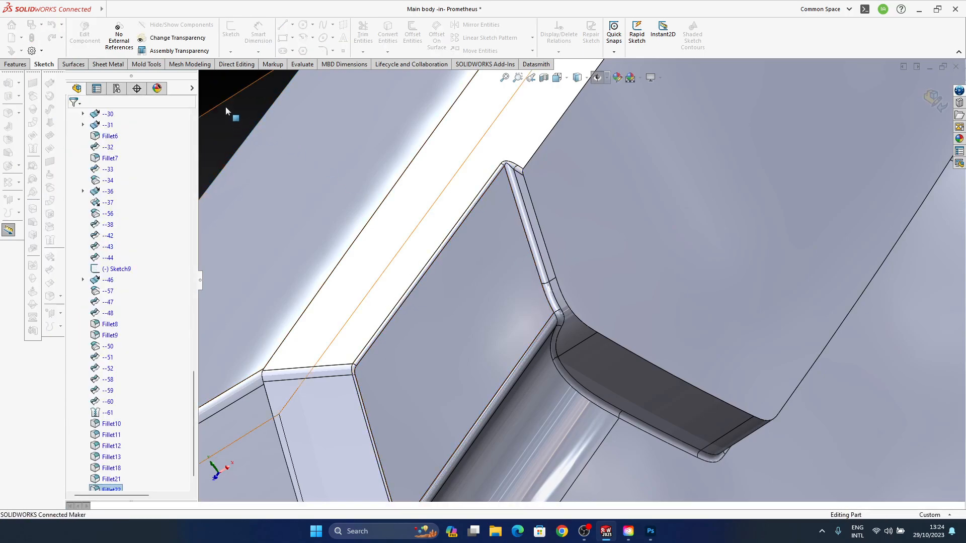
# Start a Freeform on the recess's corner fillet face and set the outer and both side boundaries' continuity to Curvature
pyautogui.moveTo(631, 271); pyautogui.dragTo(467, 148, button='middle')
pyautogui.moveTo(512, 201); pyautogui.dragTo(410, 258, button='middle')
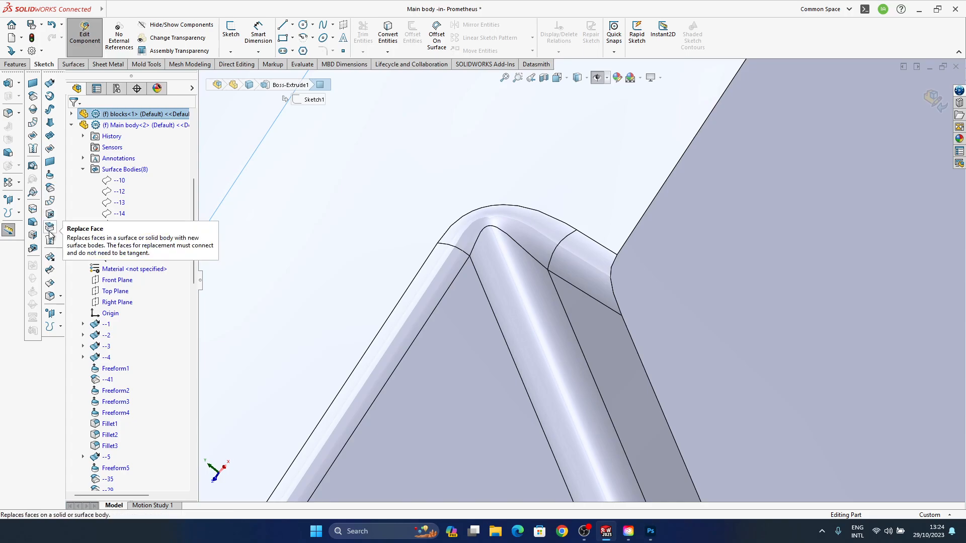
pyautogui.click(49, 174)
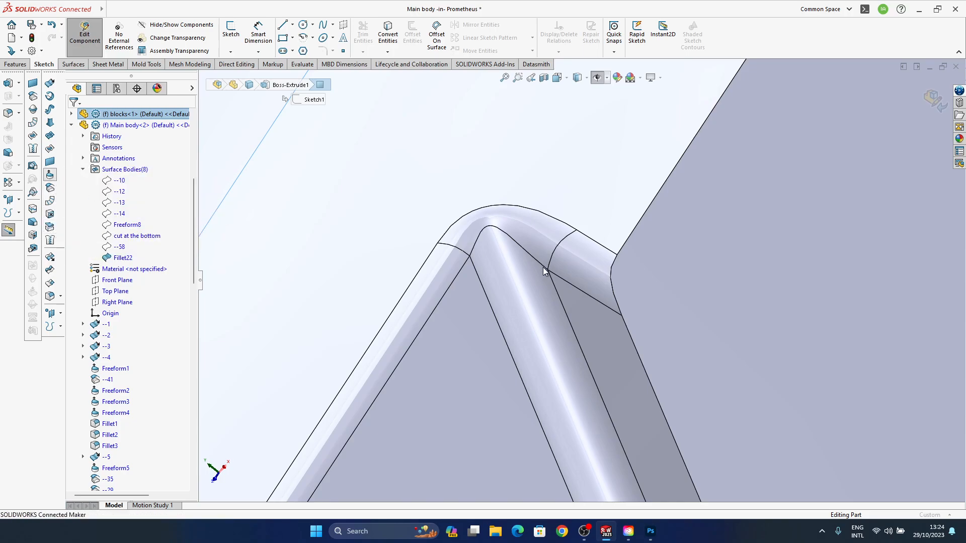
pyautogui.click(519, 228)
pyautogui.moveTo(515, 269); pyautogui.dragTo(511, 241, button='middle')
pyautogui.scroll(-3, 516, 246)
pyautogui.click(540, 239)
pyautogui.click(710, 248)
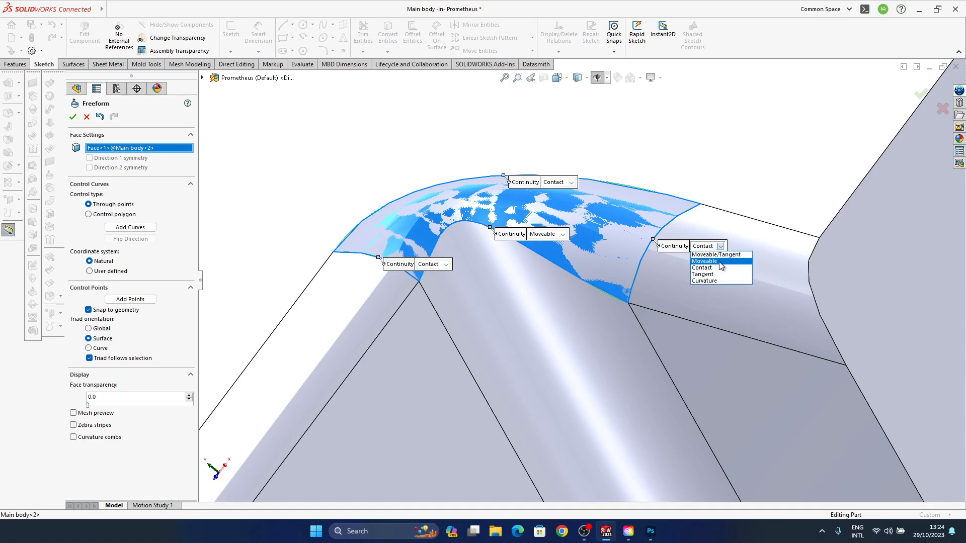
pyautogui.click(720, 281)
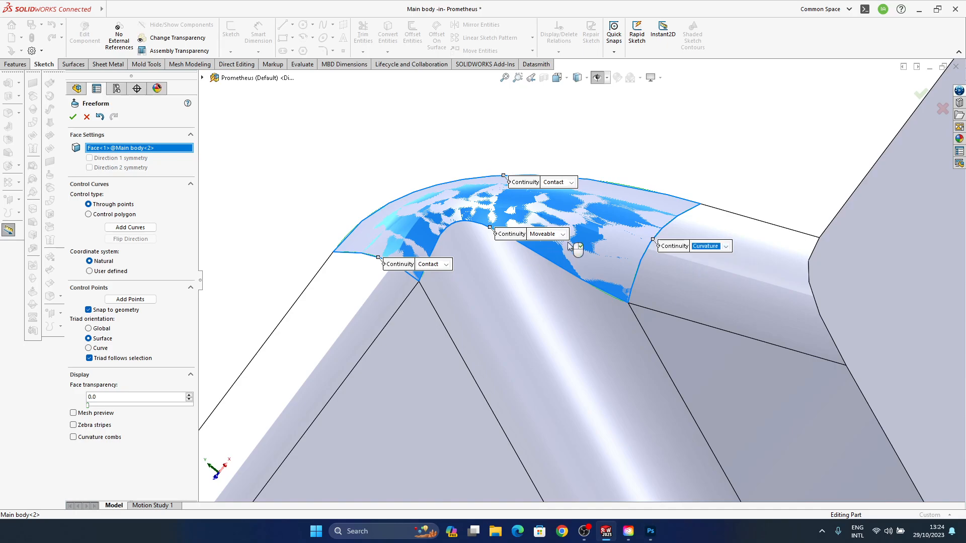
pyautogui.click(430, 265)
pyautogui.click(444, 299)
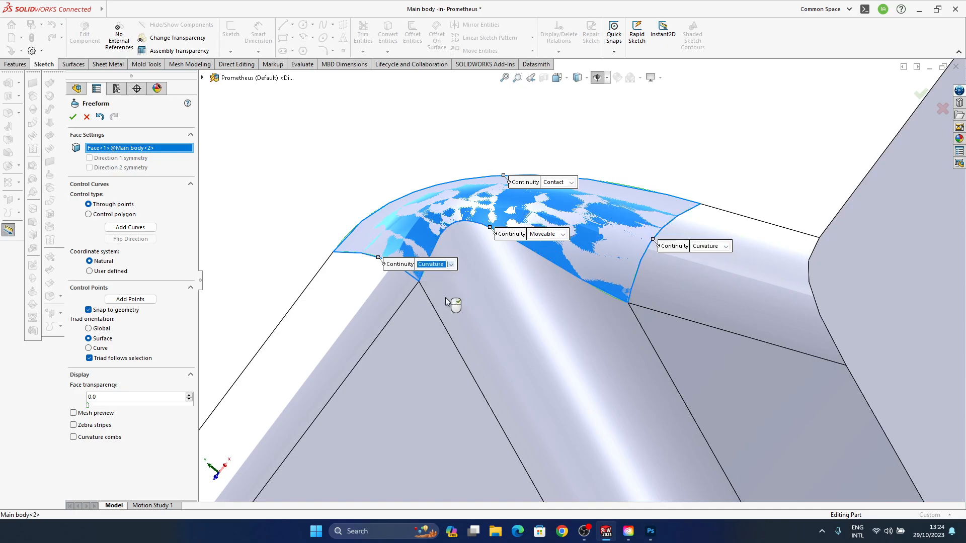
pyautogui.click(557, 220)
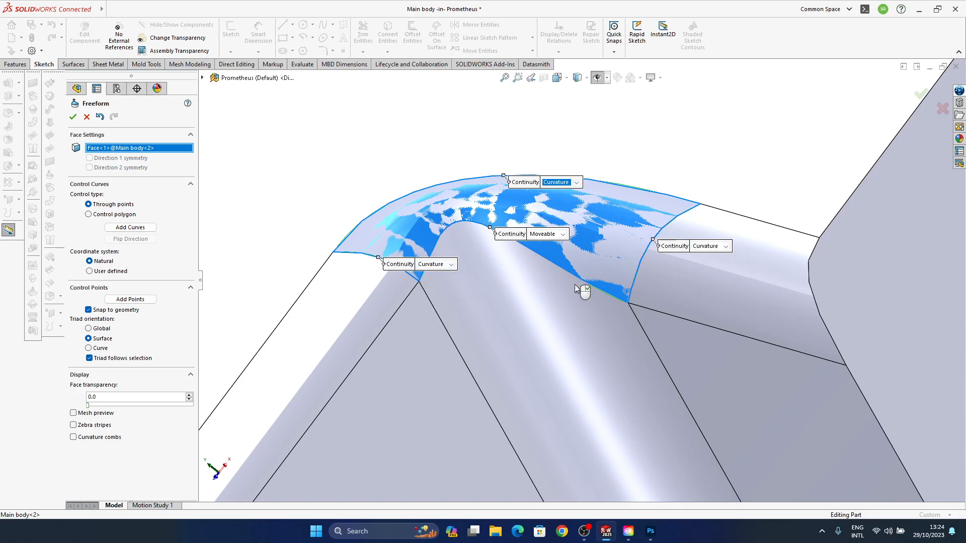
# Set both side boundaries of the Freeform face to Moveable and pull its inner edge down over the adjoining fillet
pyautogui.moveTo(494, 306); pyautogui.dragTo(634, 259, button='middle')
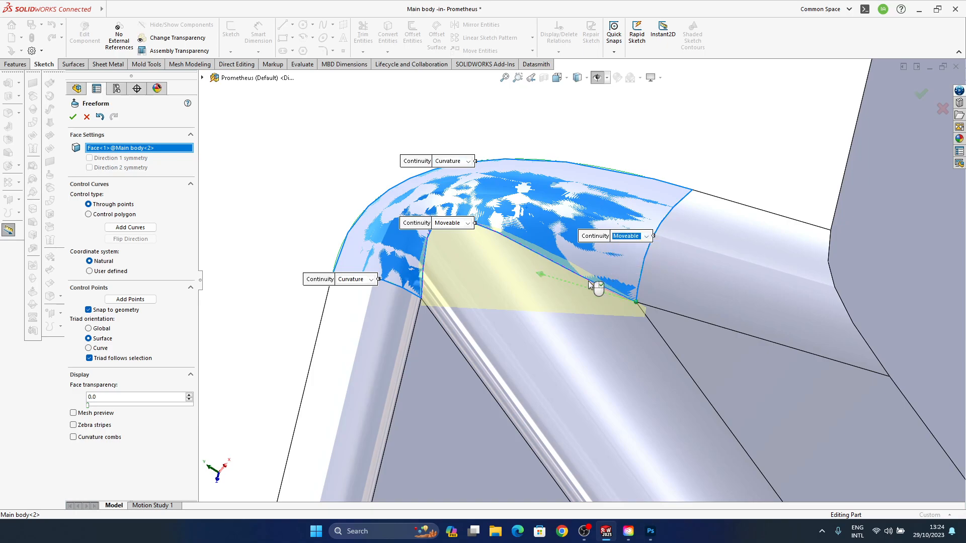
pyautogui.click(354, 285)
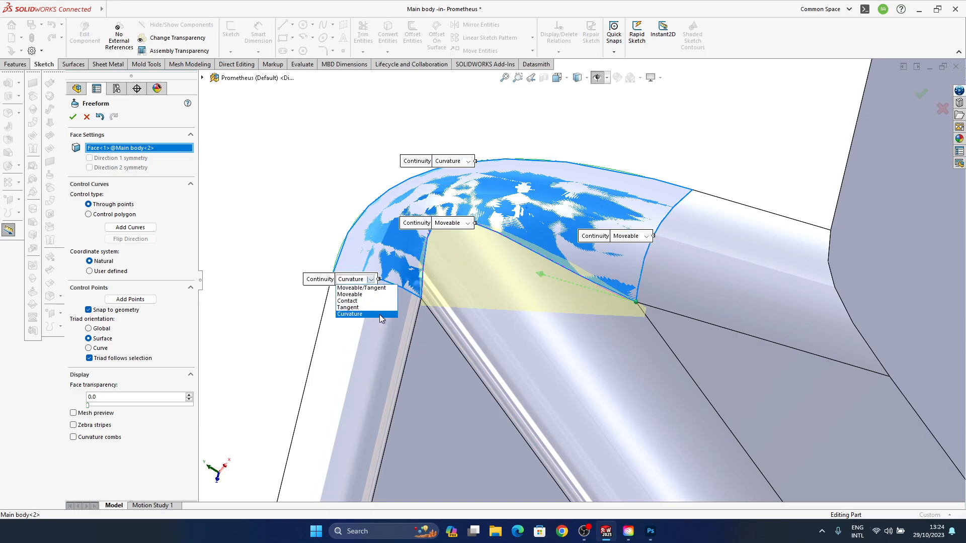
pyautogui.moveTo(452, 282); pyautogui.dragTo(451, 230, button='middle')
pyautogui.click(450, 221)
pyautogui.moveTo(458, 300); pyautogui.dragTo(455, 238, button='middle')
pyautogui.moveTo(450, 213); pyautogui.dragTo(482, 351)
pyautogui.click(511, 263)
pyautogui.moveTo(486, 267); pyautogui.dragTo(569, 311)
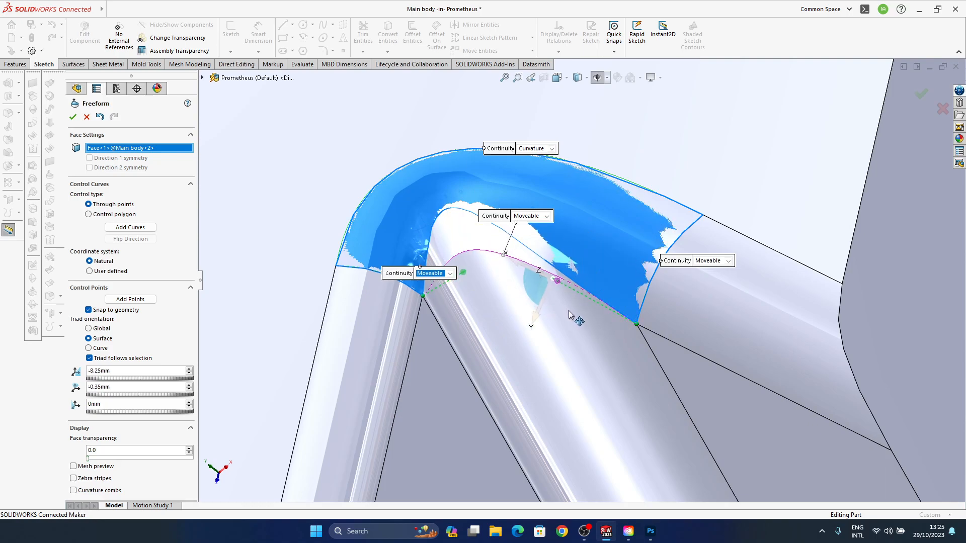
# Reposition the inner edge's tangent handle to 4.13, 14.65 and 2.17 mm and accept the Freeform
pyautogui.moveTo(534, 322); pyautogui.dragTo(486, 309, button='middle')
pyautogui.click(485, 318)
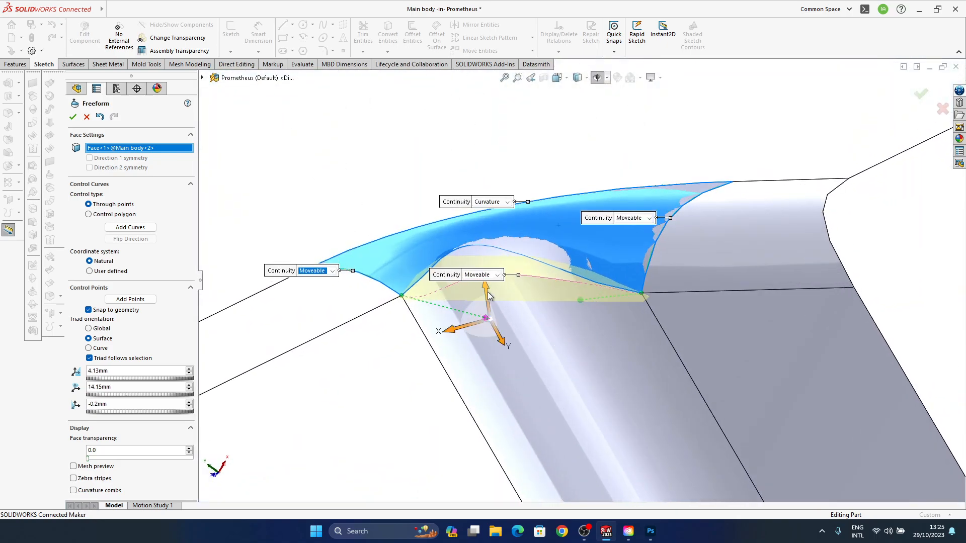
pyautogui.moveTo(487, 290); pyautogui.dragTo(476, 240)
pyautogui.moveTo(586, 345); pyautogui.dragTo(469, 279, button='middle')
pyautogui.moveTo(474, 273); pyautogui.dragTo(478, 311)
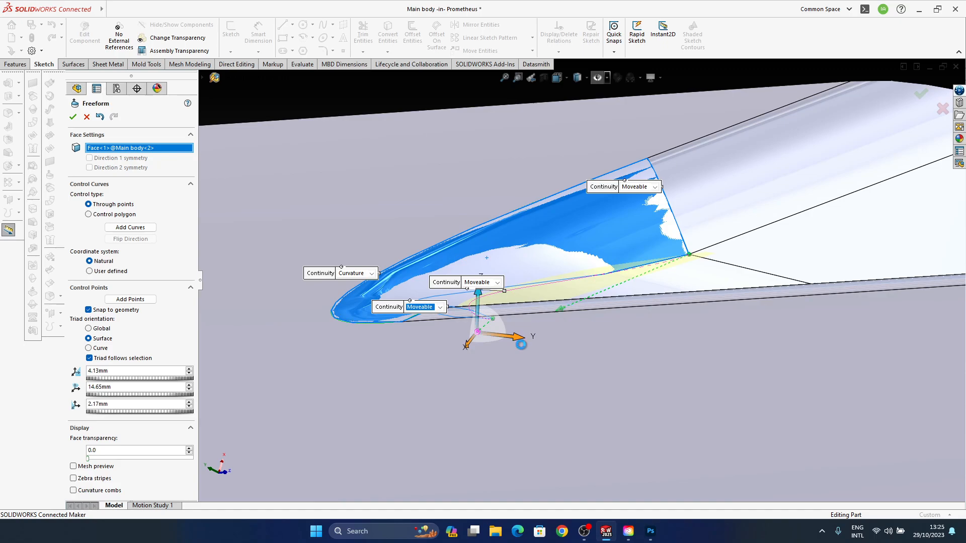
pyautogui.rightClick(519, 346)
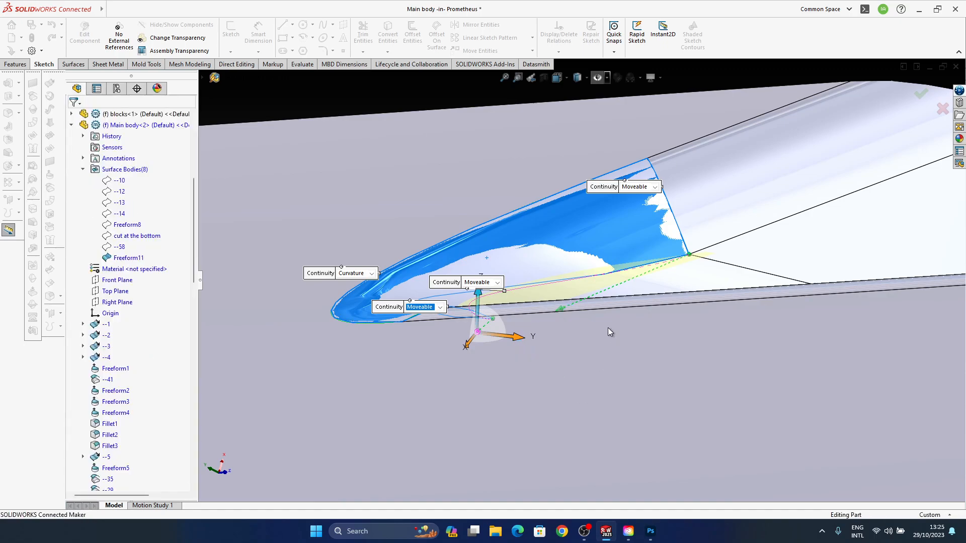
# Check the reshaped corner and delete the Freeform11 feature
pyautogui.moveTo(623, 328); pyautogui.dragTo(607, 338, button='middle')
pyautogui.scroll(5, 627, 313)
pyautogui.moveTo(718, 254); pyautogui.dragTo(759, 319, button='middle')
pyautogui.moveTo(683, 304); pyautogui.dragTo(540, 284, button='middle')
pyautogui.click(539, 283)
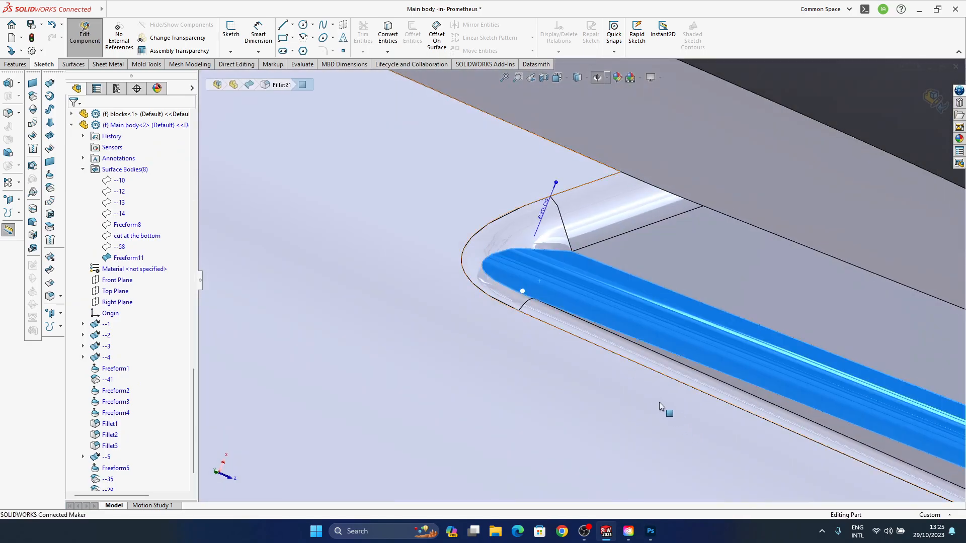
pyautogui.click(115, 468)
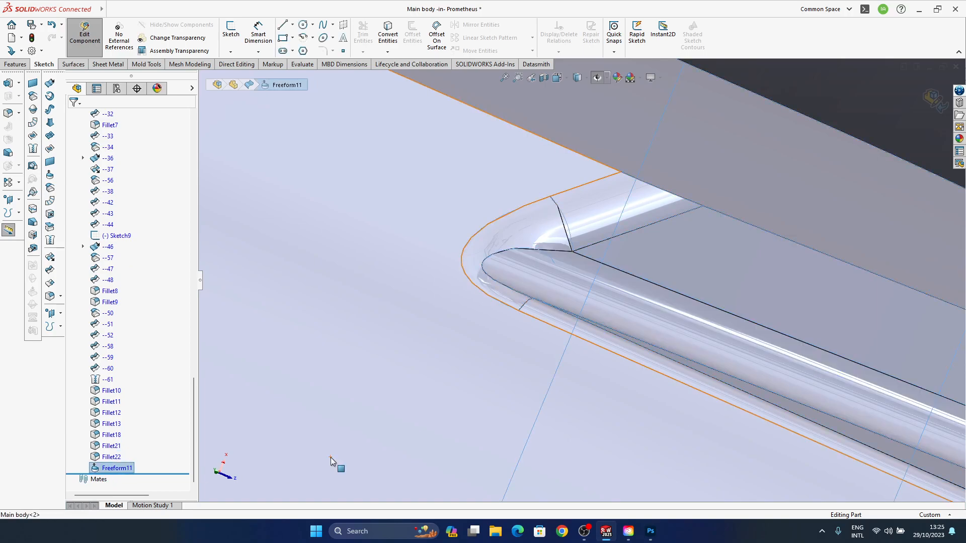
pyautogui.press('Delete')
pyautogui.press('Return')
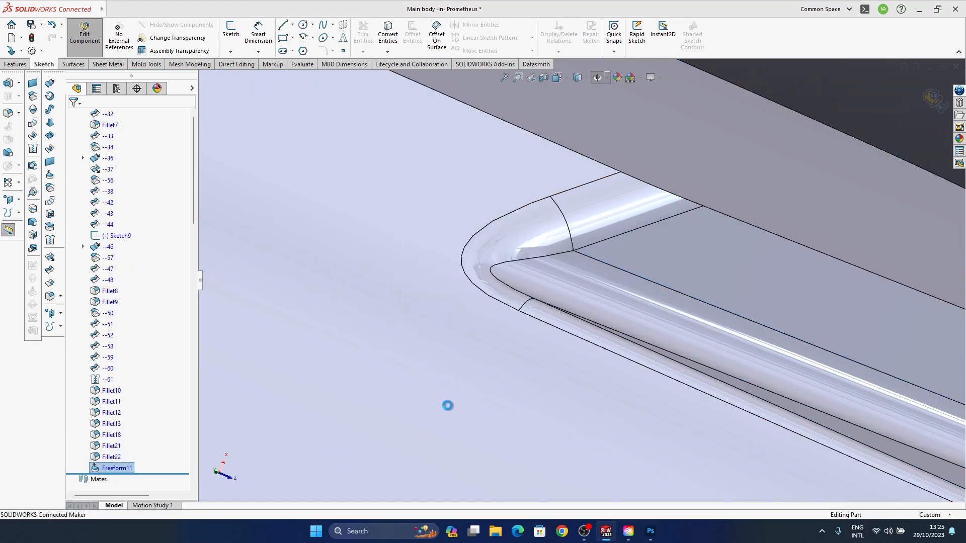
# Examine the filleted recess and the front side of the body from several angles
pyautogui.moveTo(646, 361); pyautogui.dragTo(453, 328, button='middle')
pyautogui.scroll(-5, 504, 309)
pyautogui.moveTo(504, 310); pyautogui.dragTo(552, 302, button='middle')
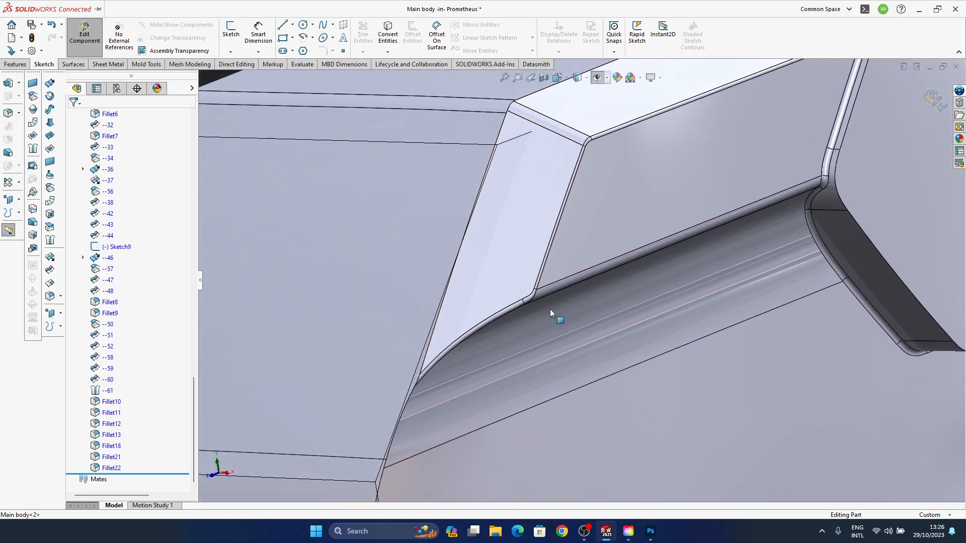
pyautogui.moveTo(569, 346); pyautogui.dragTo(426, 330, button='middle')
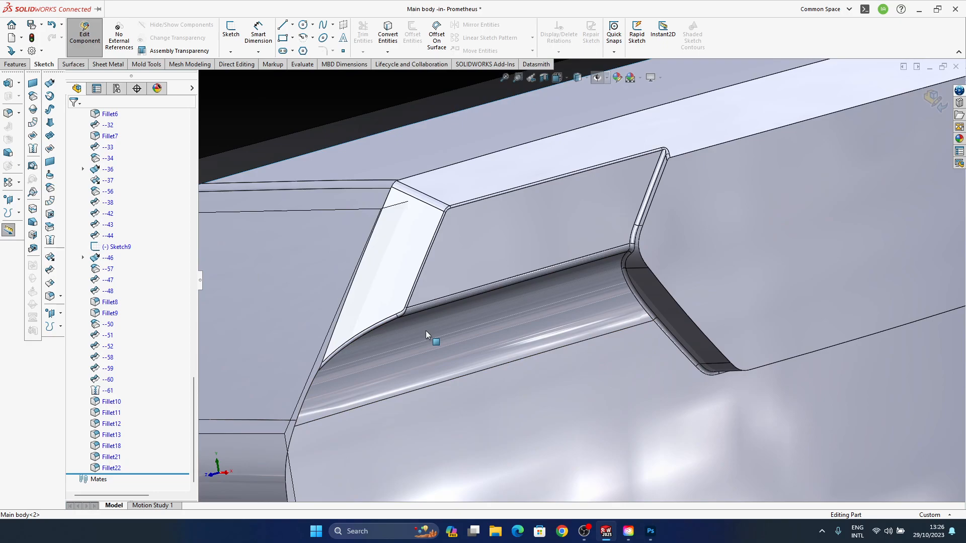
pyautogui.scroll(4, 551, 253)
pyautogui.moveTo(501, 272); pyautogui.dragTo(484, 334, button='middle')
pyautogui.moveTo(487, 285); pyautogui.dragTo(470, 205, button='middle')
pyautogui.scroll(-4, 391, 315)
pyautogui.scroll(2, 498, 345)
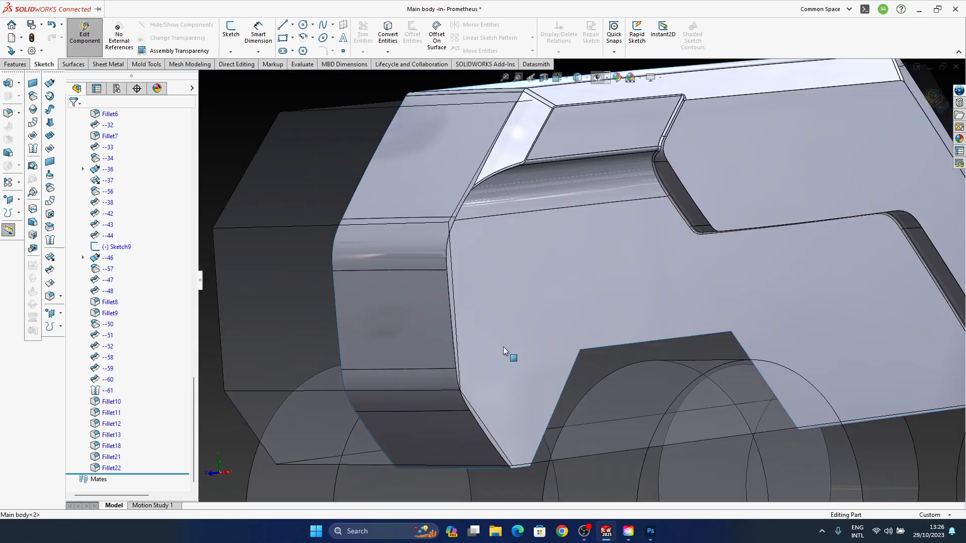
# Start a Curvature Continuous fillet on the body's side outline edge and set its radius to 100 mm
pyautogui.keyDown('ctrl'); pyautogui.moveTo(499, 344); pyautogui.dragTo(498, 291, button='middle'); pyautogui.keyUp('ctrl')
pyautogui.keyDown('ctrl'); pyautogui.moveTo(377, 399); pyautogui.dragTo(552, 376, button='middle'); pyautogui.keyUp('ctrl')
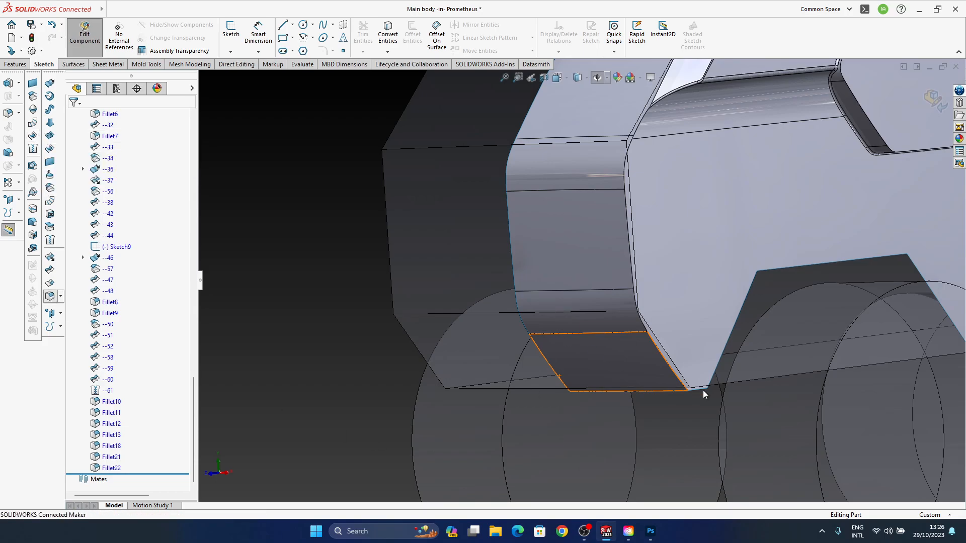
pyautogui.keyDown('ctrl'); pyautogui.moveTo(611, 274); pyautogui.dragTo(518, 292, button='middle'); pyautogui.keyUp('ctrl')
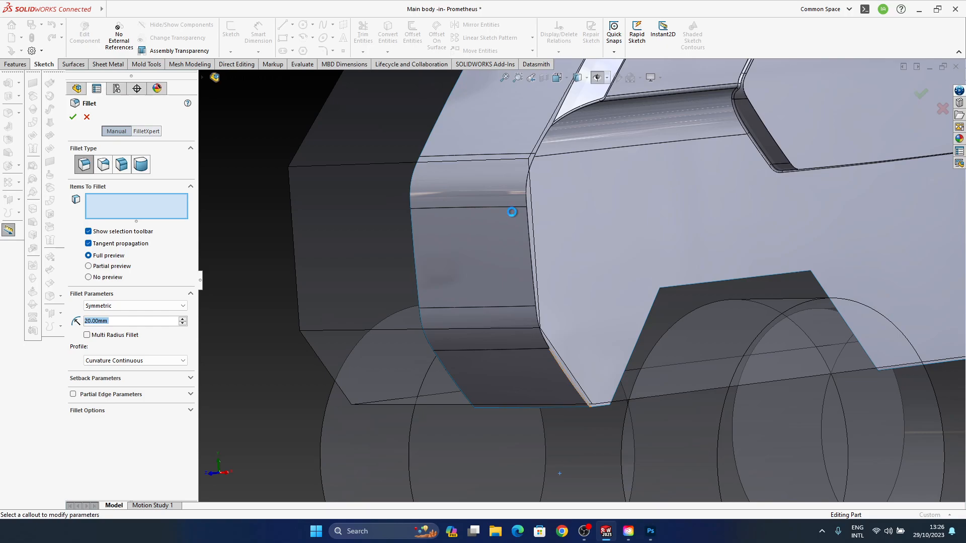
pyautogui.click(558, 135)
pyautogui.moveTo(567, 204); pyautogui.dragTo(478, 318, button='middle')
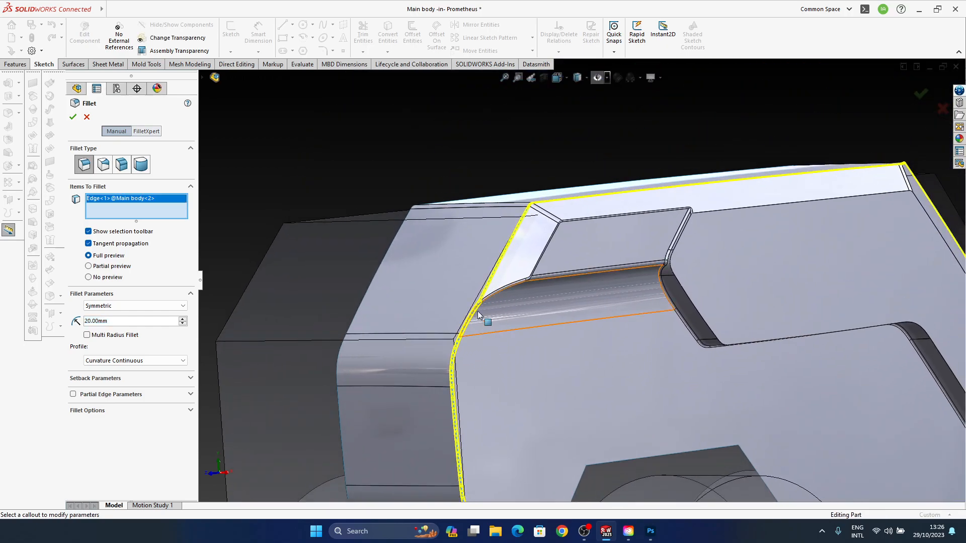
pyautogui.keyDown('ctrl'); pyautogui.moveTo(812, 264); pyautogui.dragTo(599, 317, button='middle'); pyautogui.keyUp('ctrl')
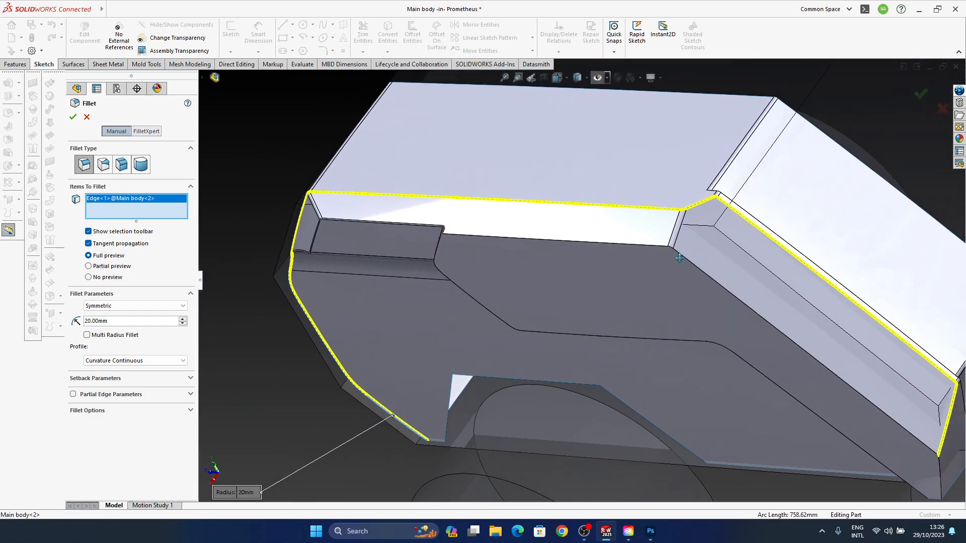
pyautogui.scroll(-2, 698, 209)
pyautogui.keyDown('ctrl'); pyautogui.moveTo(498, 252); pyautogui.dragTo(781, 209, button='middle'); pyautogui.keyUp('ctrl')
pyautogui.moveTo(504, 272); pyautogui.dragTo(604, 183, button='middle')
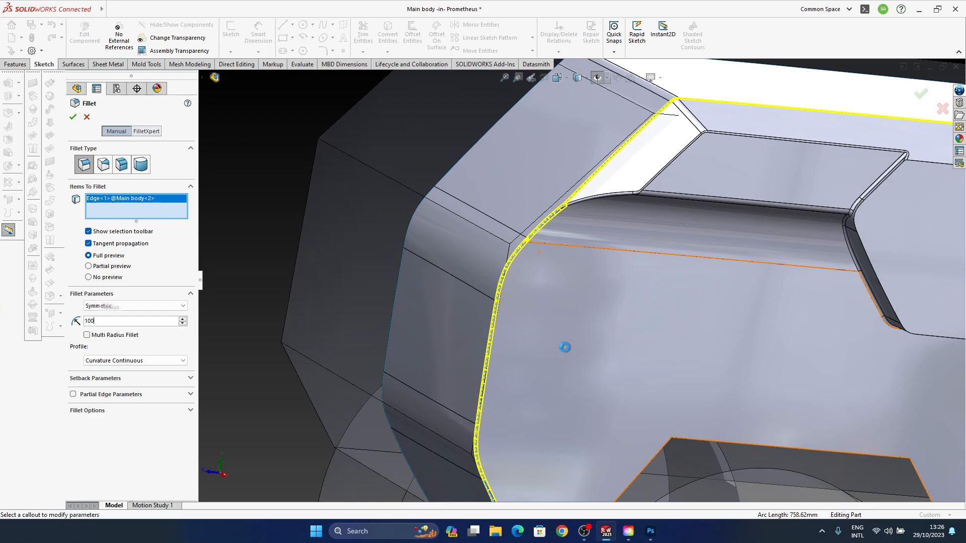
# Compare the body's side outline with the vehicle concept image in Photoshop and return to SOLIDWORKS
pyautogui.scroll(3, 624, 332)
pyautogui.keyDown('ctrl'); pyautogui.moveTo(754, 289); pyautogui.dragTo(679, 219, button='middle'); pyautogui.keyUp('ctrl')
pyautogui.moveTo(533, 285); pyautogui.dragTo(501, 297, button='middle')
pyautogui.keyDown('ctrl'); pyautogui.moveTo(502, 297); pyautogui.dragTo(526, 277, button='middle'); pyautogui.keyUp('ctrl')
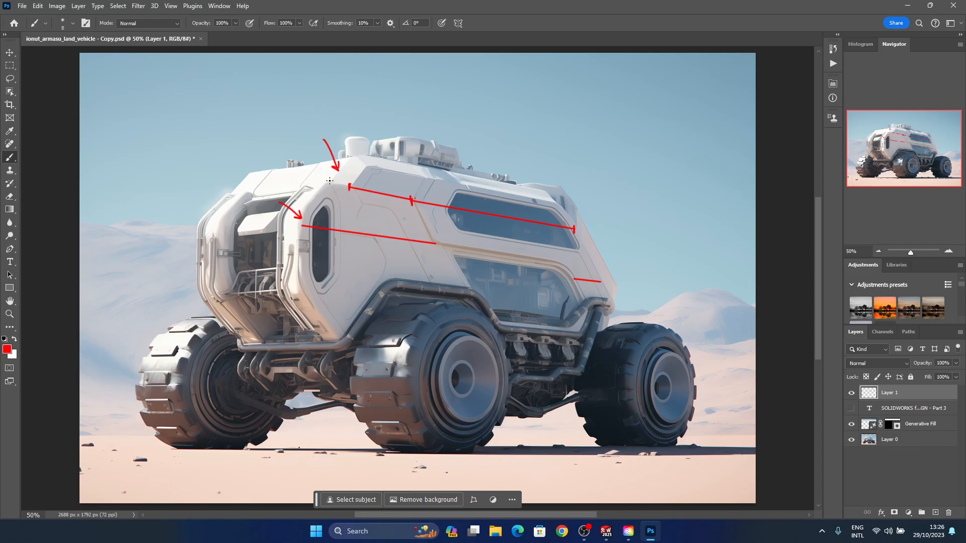
pyautogui.click(908, 5)
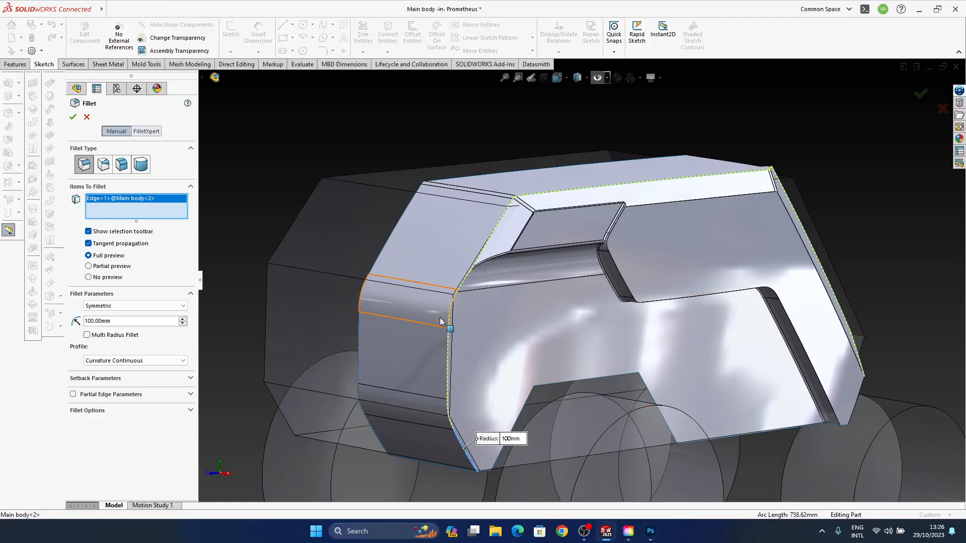
# Enable multi-radius filleting and add the two short outline edges at the recess's front corner to the fillet selection
pyautogui.scroll(-3, 442, 319)
pyautogui.scroll(2, 418, 311)
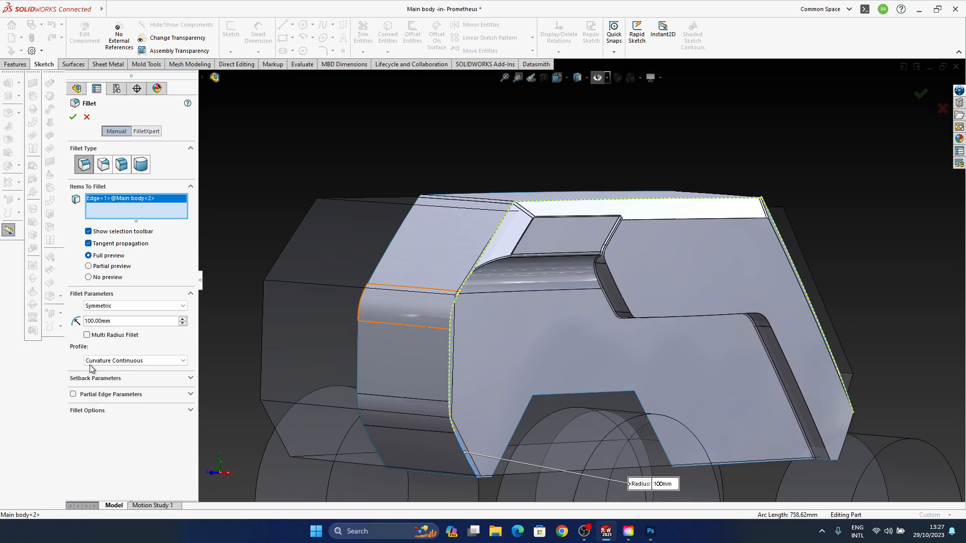
pyautogui.click(94, 337)
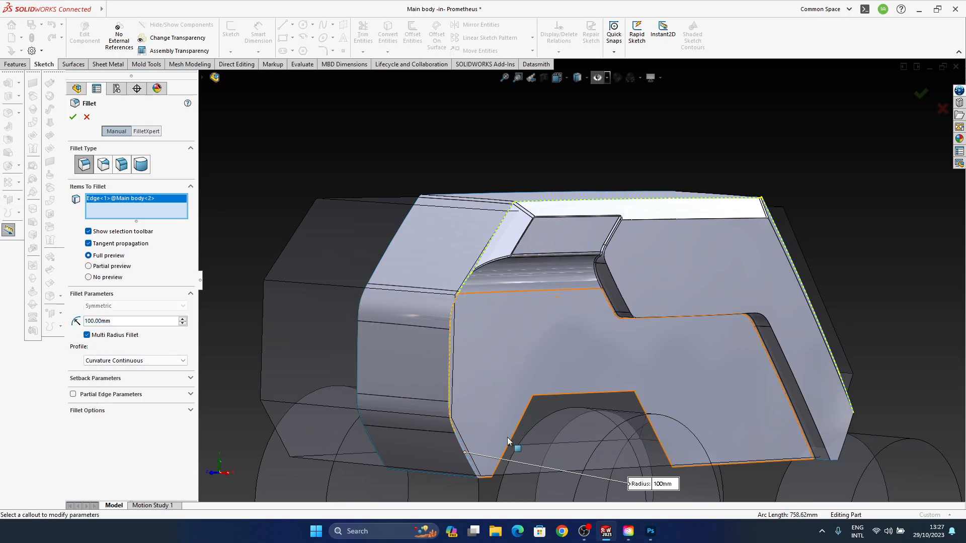
pyautogui.scroll(-3, 461, 289)
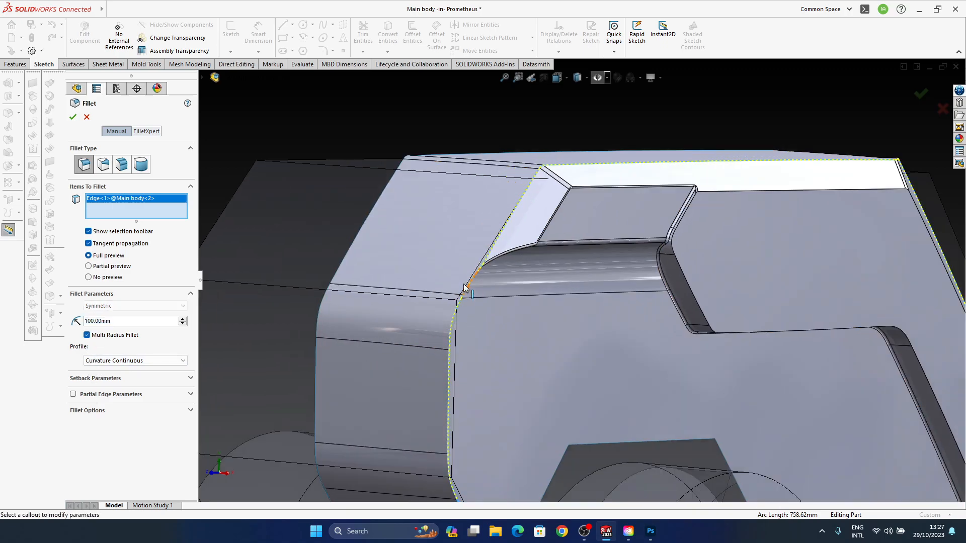
pyautogui.click(451, 332)
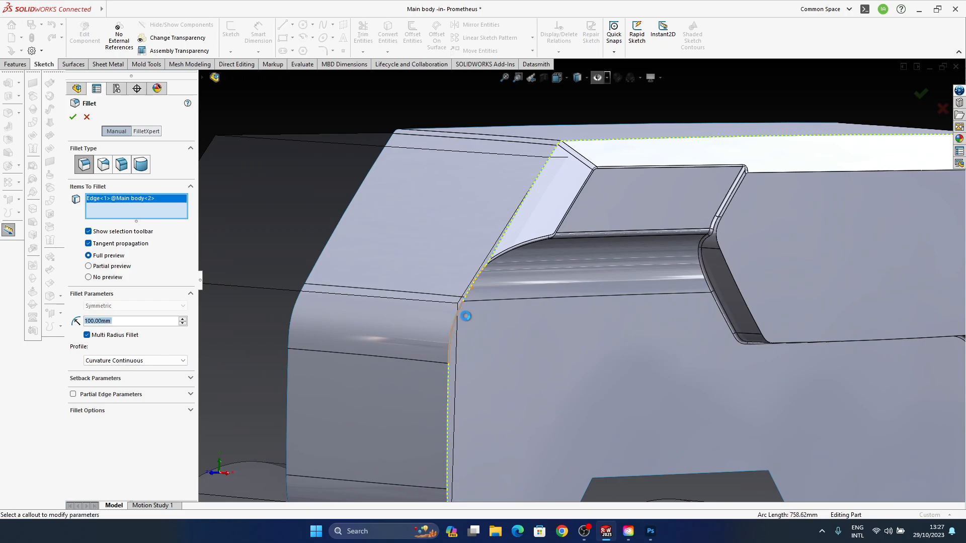
pyautogui.click(466, 316)
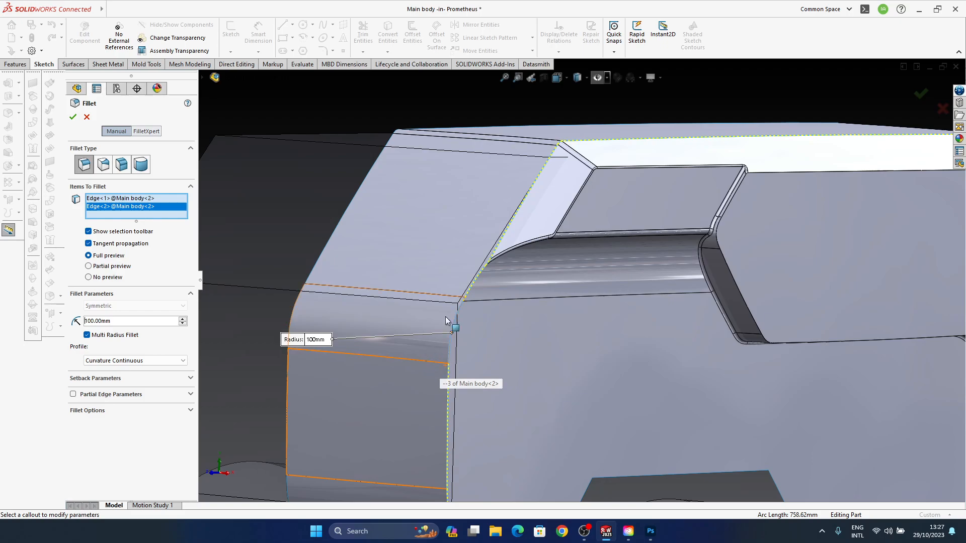
pyautogui.click(476, 282)
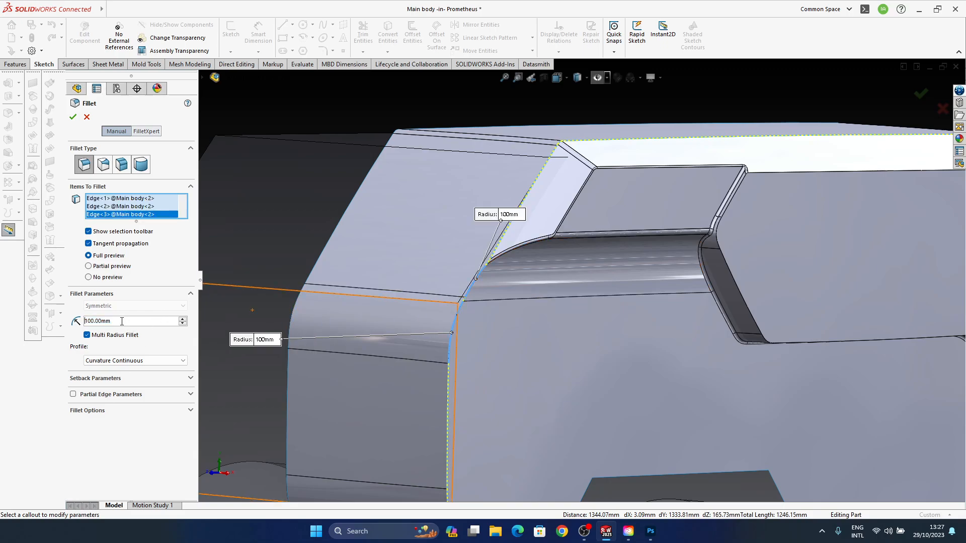
# Set the third edge's radius to 20 mm, add the slanted outline edge above it, and try to apply the fillet
pyautogui.write('20')
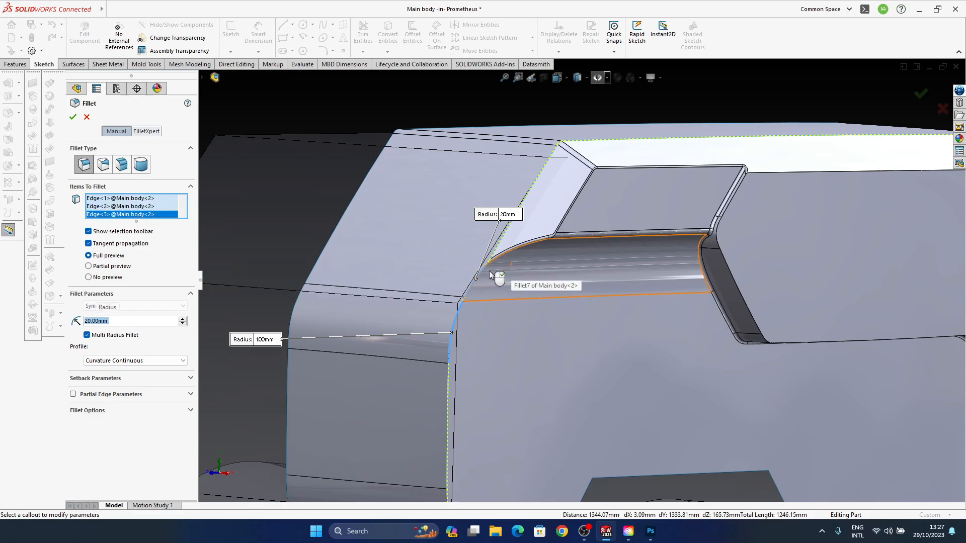
pyautogui.moveTo(514, 279); pyautogui.dragTo(539, 216, button='middle')
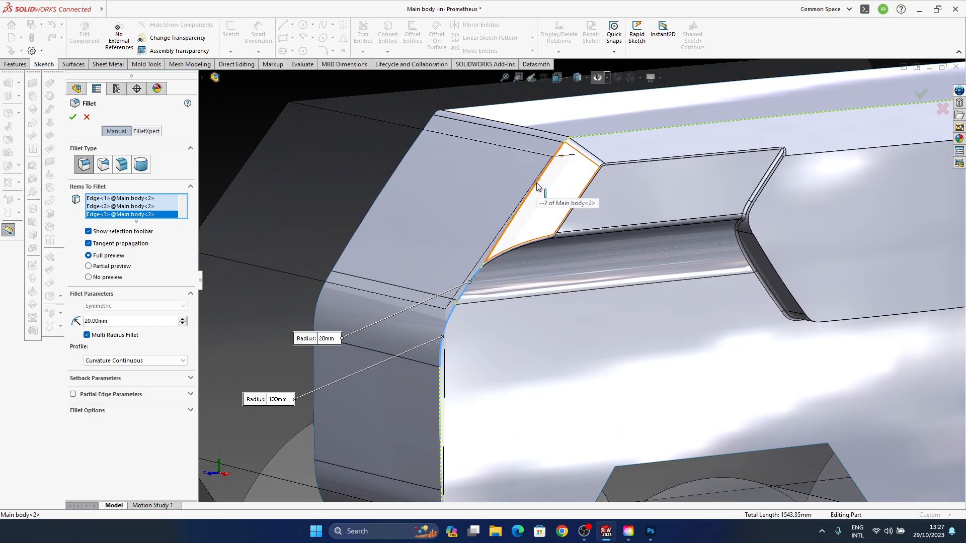
pyautogui.click(537, 191)
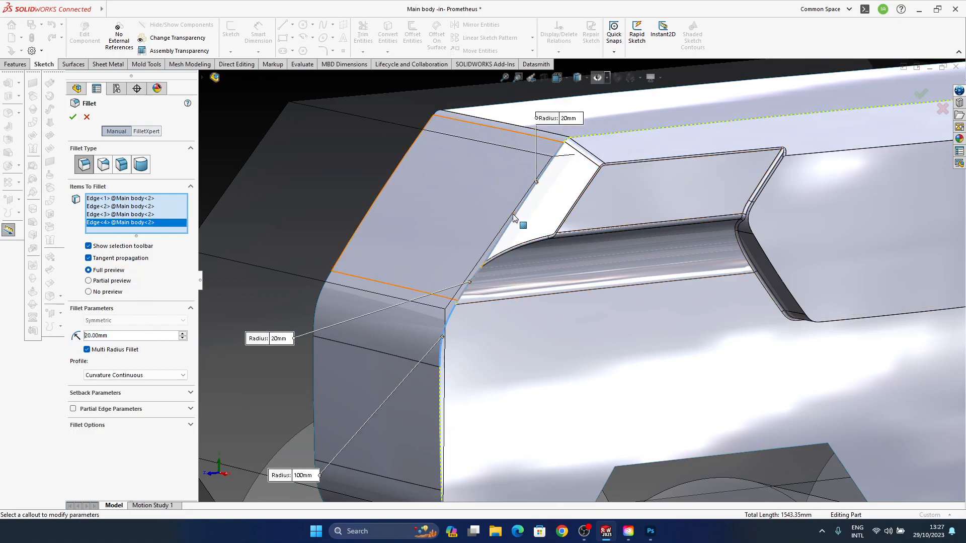
pyautogui.scroll(2, 510, 222)
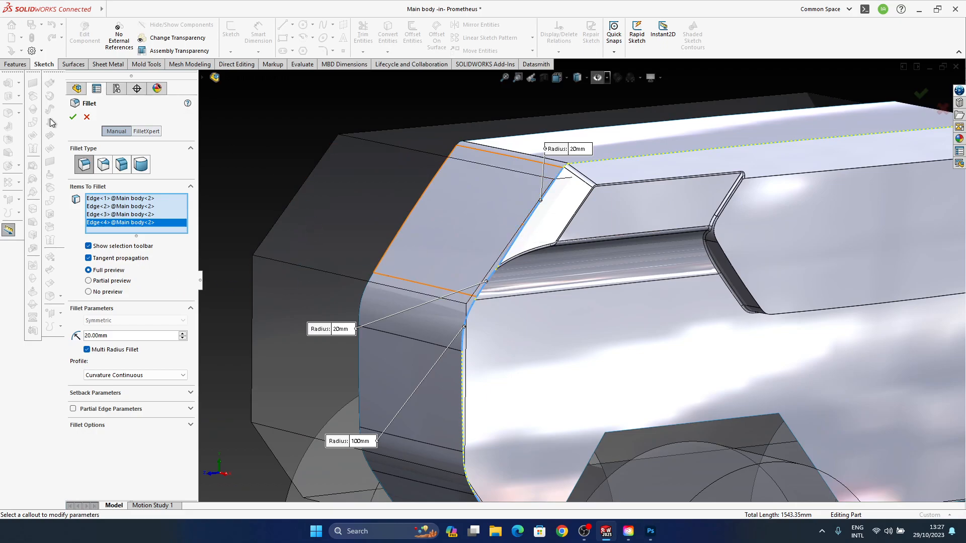
pyautogui.click(72, 117)
# Inspect the body outline and the recess's rear upper corner around the selected edges, and leave the Fillet command
pyautogui.moveTo(547, 279); pyautogui.dragTo(514, 340, button='middle')
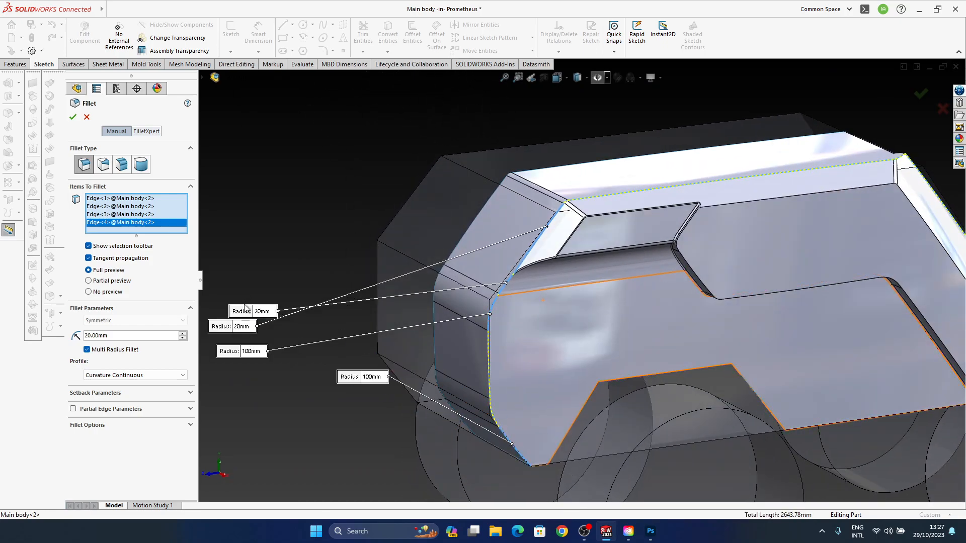
pyautogui.moveTo(855, 230); pyautogui.dragTo(465, 240, button='middle')
pyautogui.scroll(3, 484, 302)
pyautogui.keyDown('ctrl'); pyautogui.moveTo(715, 336); pyautogui.dragTo(545, 322, button='middle'); pyautogui.keyUp('ctrl')
pyautogui.scroll(-5, 612, 324)
pyautogui.scroll(5, 582, 300)
pyautogui.scroll(-8, 569, 265)
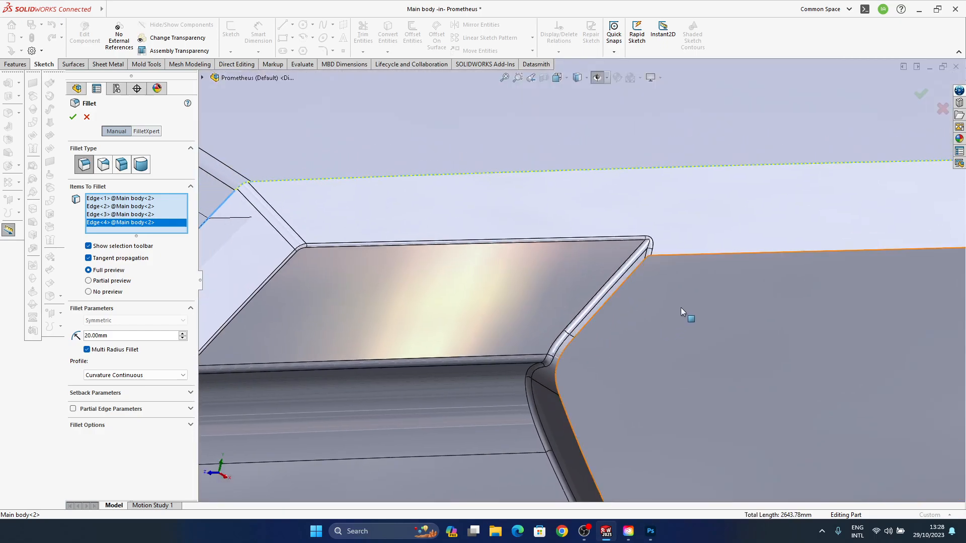
pyautogui.moveTo(681, 309); pyautogui.dragTo(686, 270, button='middle')
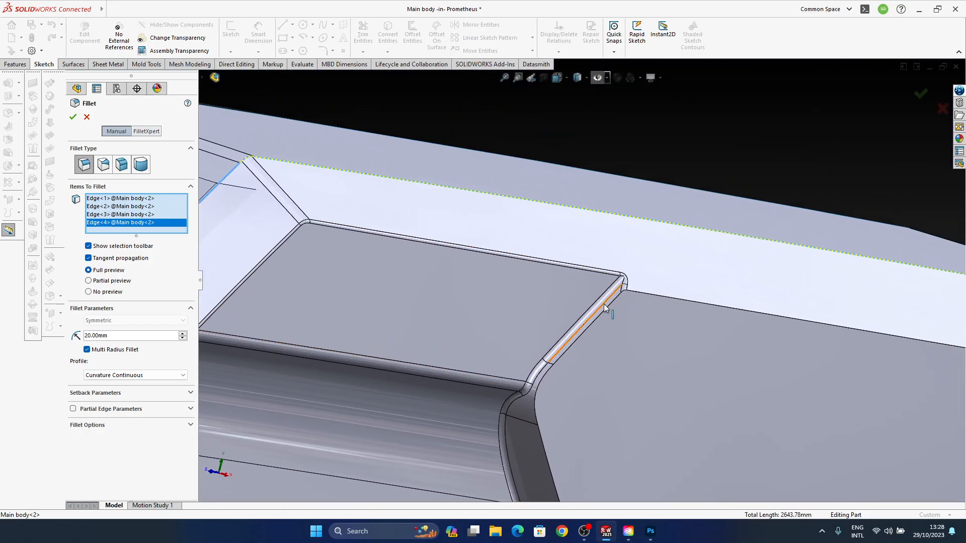
pyautogui.scroll(-4, 604, 304)
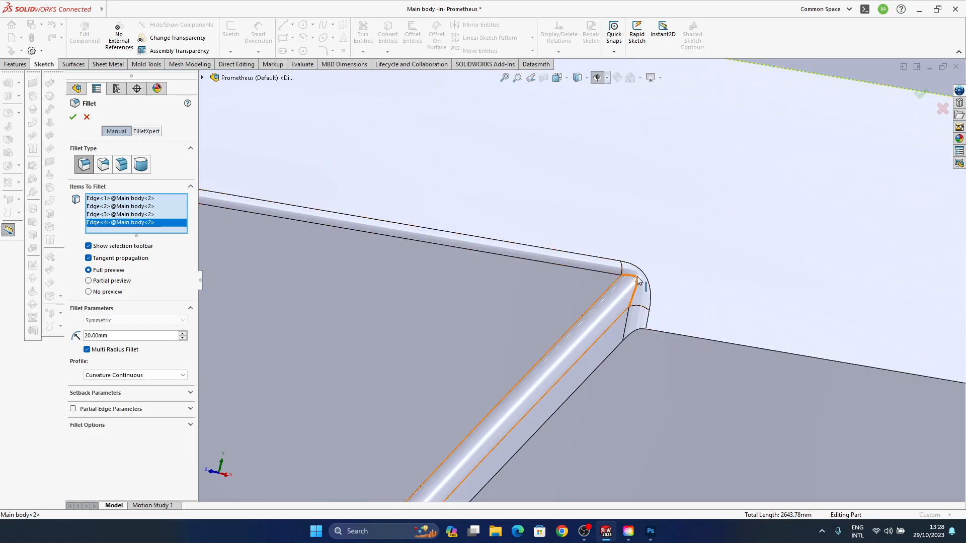
pyautogui.moveTo(640, 296); pyautogui.dragTo(604, 312, button='middle')
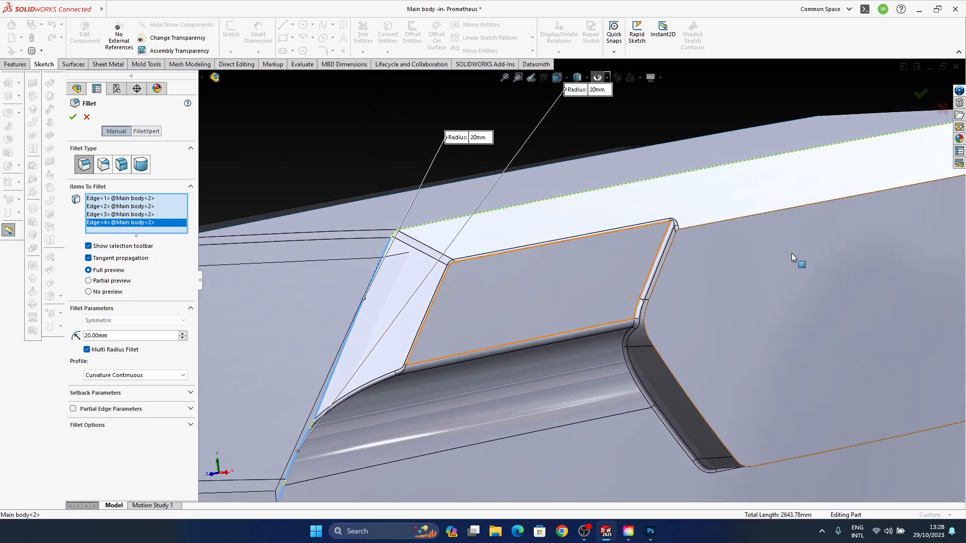
pyautogui.press('Return')
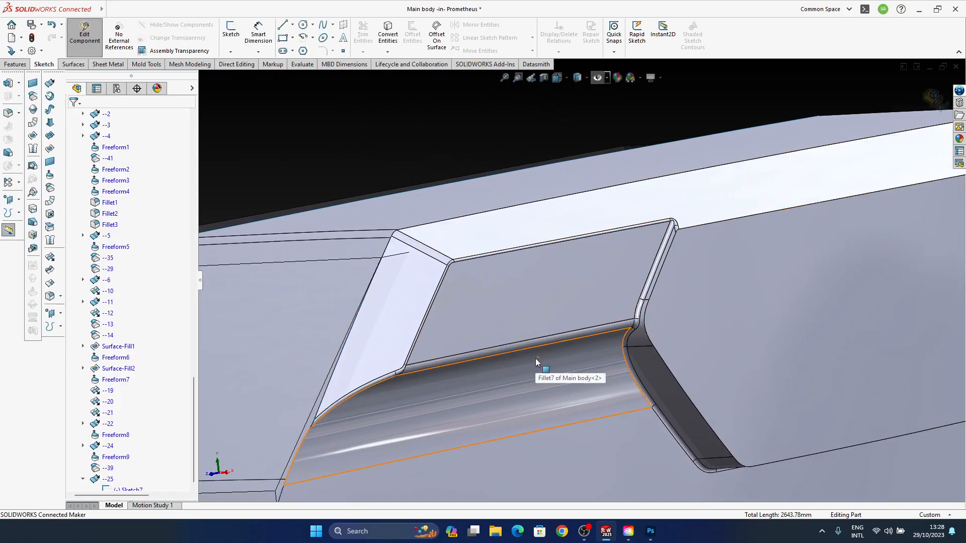
# Review the whole body from several angles, and switch to Photoshop to enlarge the concept image's upper front side corner
pyautogui.moveTo(536, 362); pyautogui.dragTo(407, 373, button='middle')
pyautogui.keyDown('ctrl'); pyautogui.moveTo(493, 449); pyautogui.dragTo(495, 414, button='middle'); pyautogui.keyUp('ctrl')
pyautogui.moveTo(567, 456); pyautogui.dragTo(594, 402, button='middle')
pyautogui.scroll(8, 529, 334)
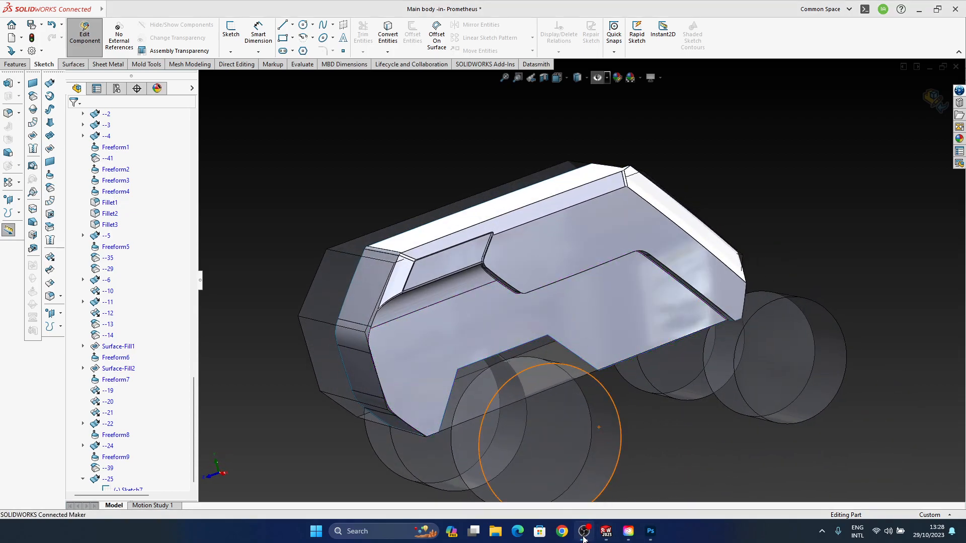
pyautogui.moveTo(679, 119); pyautogui.dragTo(491, 366, button='middle')
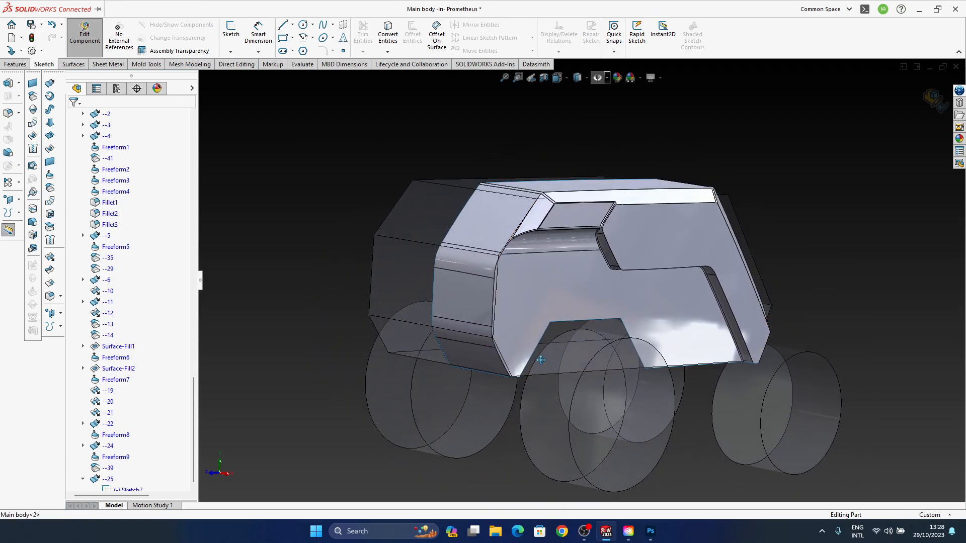
pyautogui.click(651, 531)
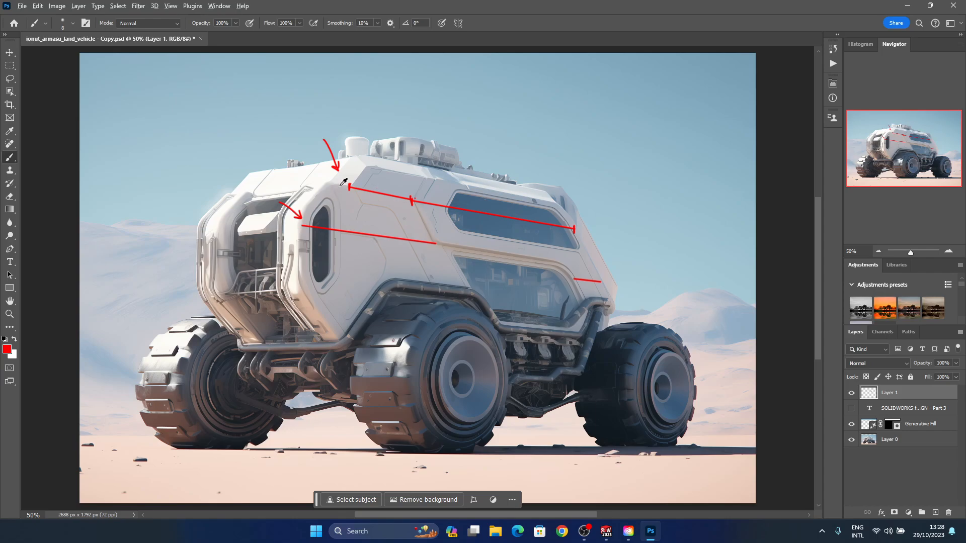
pyautogui.keyDown('alt'); pyautogui.scroll(8, 344, 184); pyautogui.keyUp('alt')
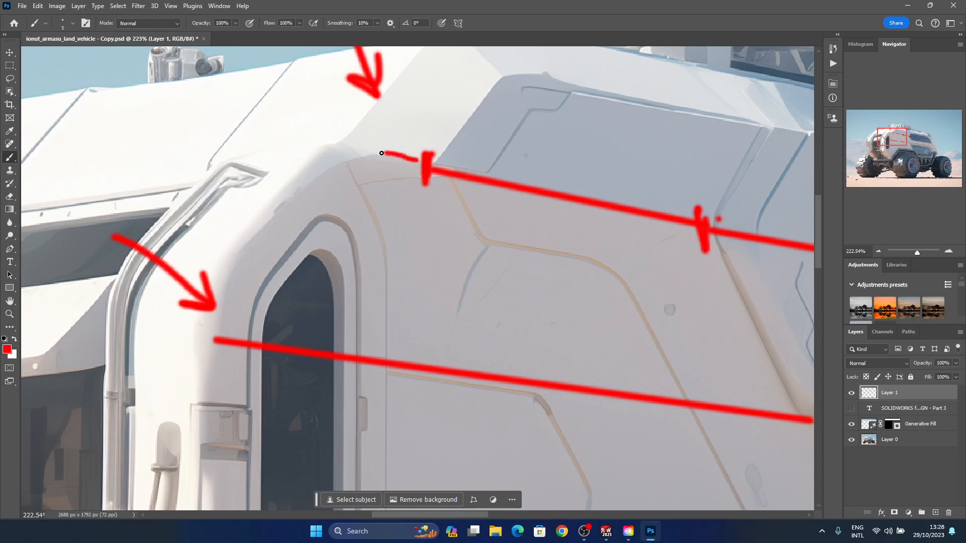
# Sketch red brush marks along the curved front corner above the door in the concept image and undo them
pyautogui.moveTo(279, 204); pyautogui.dragTo(212, 290)
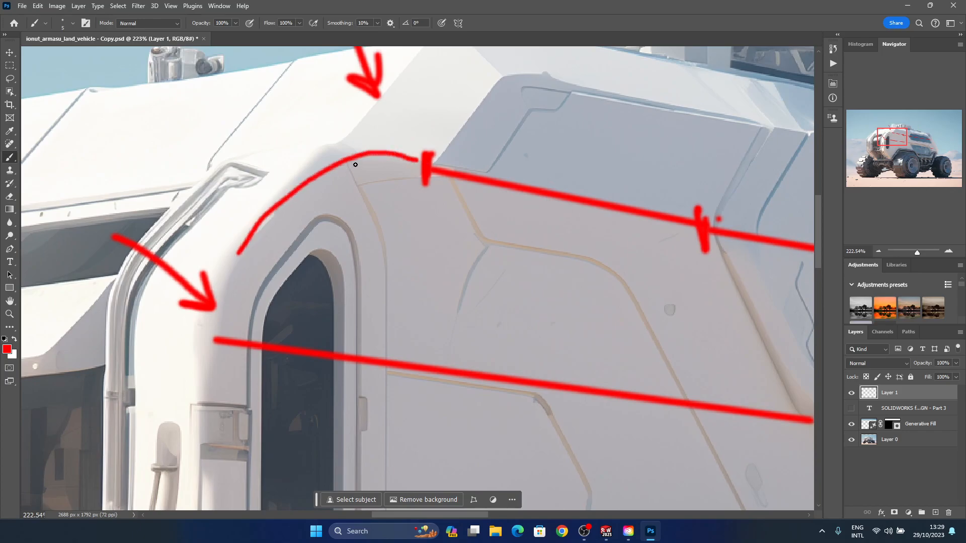
pyautogui.hotkey('ctrl', 'z')
pyautogui.moveTo(420, 162)
pyautogui.mouseDown()
pyautogui.moveTo(338, 164)
pyautogui.moveTo(270, 225)
pyautogui.moveTo(304, 215)
pyautogui.moveTo(215, 258)
pyautogui.moveTo(242, 288)
pyautogui.mouseUp()
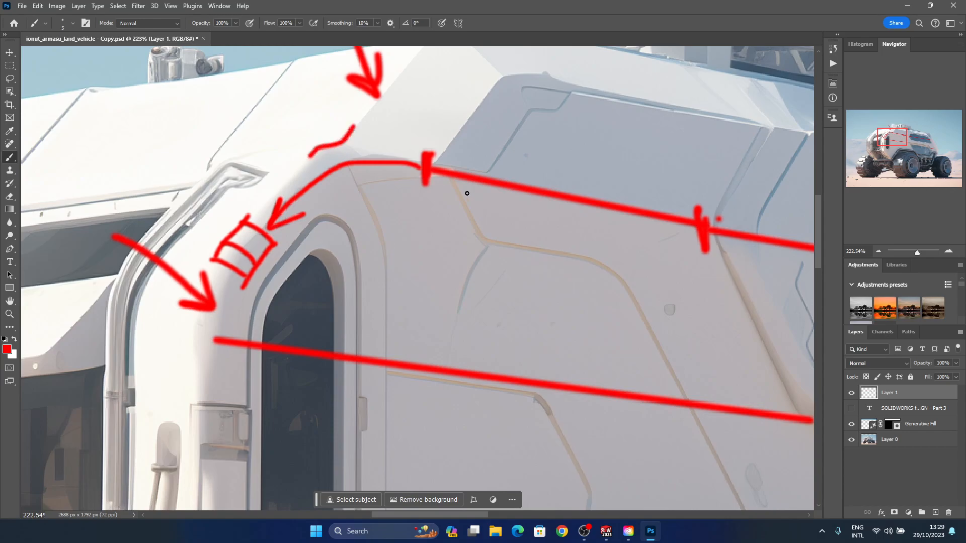
pyautogui.hotkey('ctrl', 'z')
pyautogui.hotkey('ctrl', 'z')
pyautogui.hotkey('ctrl', 'z')
pyautogui.hotkey('ctrl', 'z')
pyautogui.hotkey('ctrl', 'z')
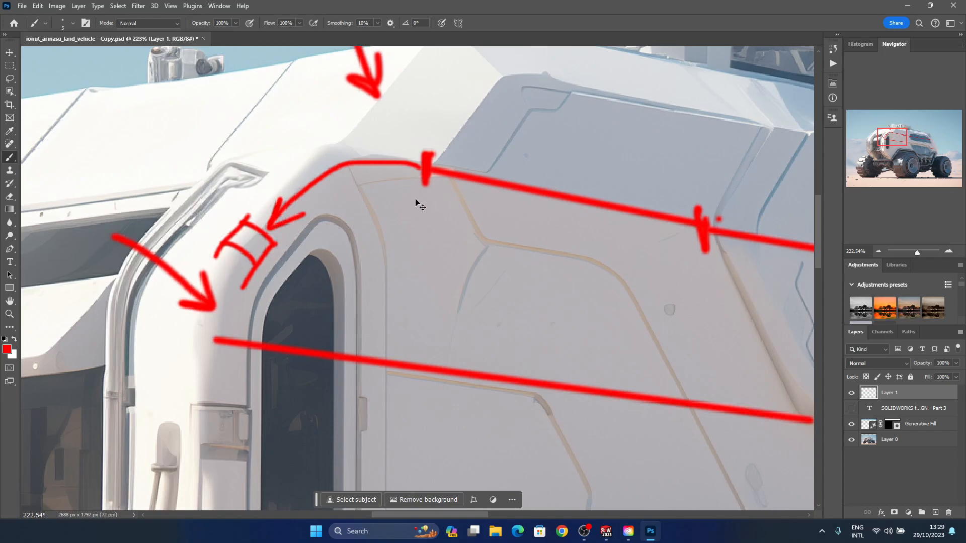
pyautogui.hotkey('ctrl', 'z')
pyautogui.hotkey('ctrl', 'z')
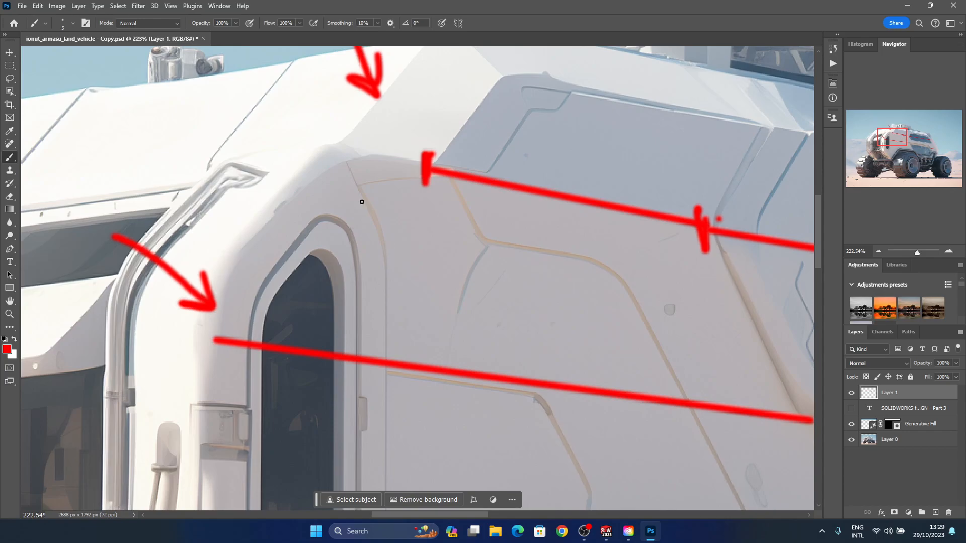
# Return to SOLIDWORKS and examine the body's front side corner and the recess's meeting edges from several angles
pyautogui.click(907, 6)
pyautogui.moveTo(513, 300); pyautogui.dragTo(481, 254, button='middle')
pyautogui.scroll(-8, 482, 254)
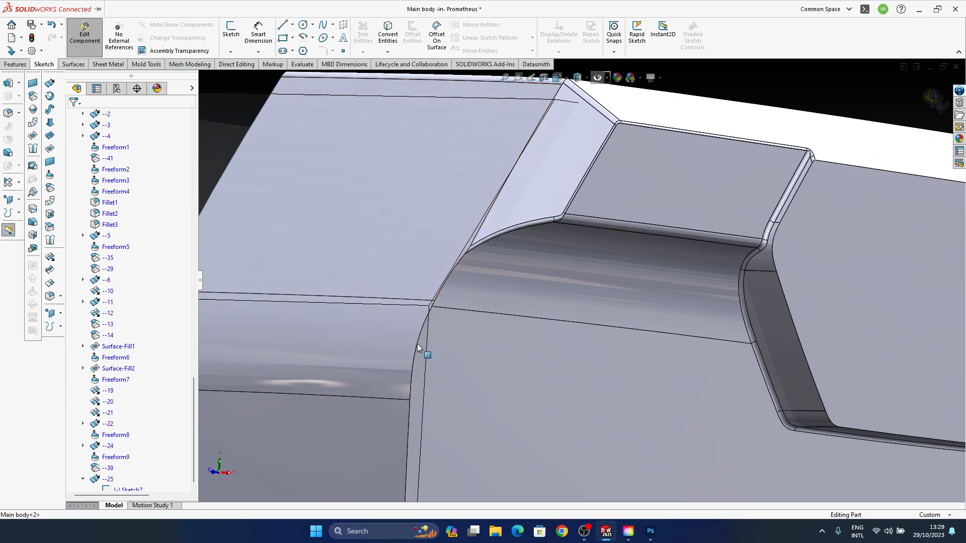
pyautogui.keyDown('ctrl'); pyautogui.moveTo(473, 327); pyautogui.dragTo(473, 291, button='middle'); pyautogui.keyUp('ctrl')
pyautogui.moveTo(501, 223); pyautogui.dragTo(494, 319, button='middle')
pyautogui.scroll(-5, 493, 327)
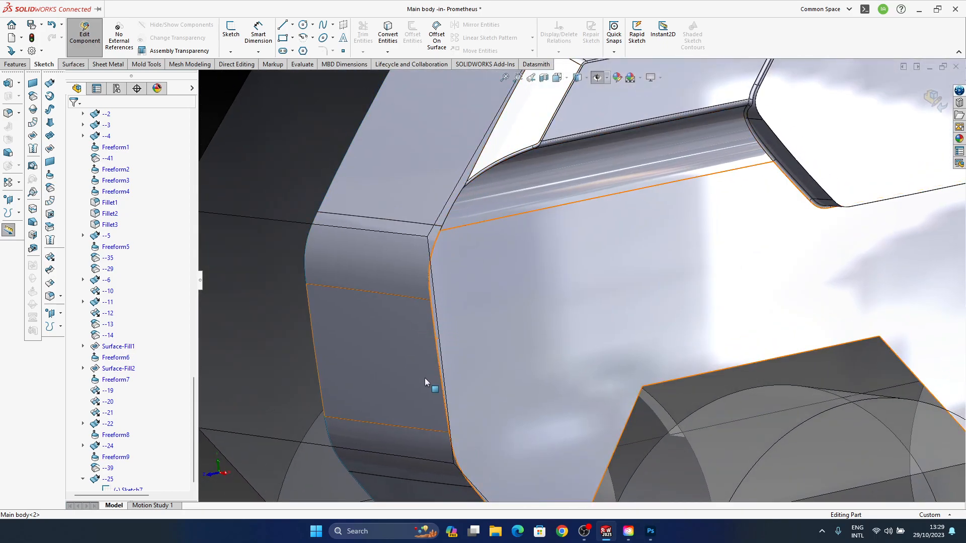
pyautogui.keyDown('ctrl'); pyautogui.moveTo(601, 288); pyautogui.dragTo(531, 283, button='middle'); pyautogui.keyUp('ctrl')
pyautogui.scroll(2, 509, 288)
pyautogui.keyDown('ctrl'); pyautogui.moveTo(483, 236); pyautogui.dragTo(447, 256, button='middle'); pyautogui.keyUp('ctrl')
pyautogui.scroll(3, 447, 257)
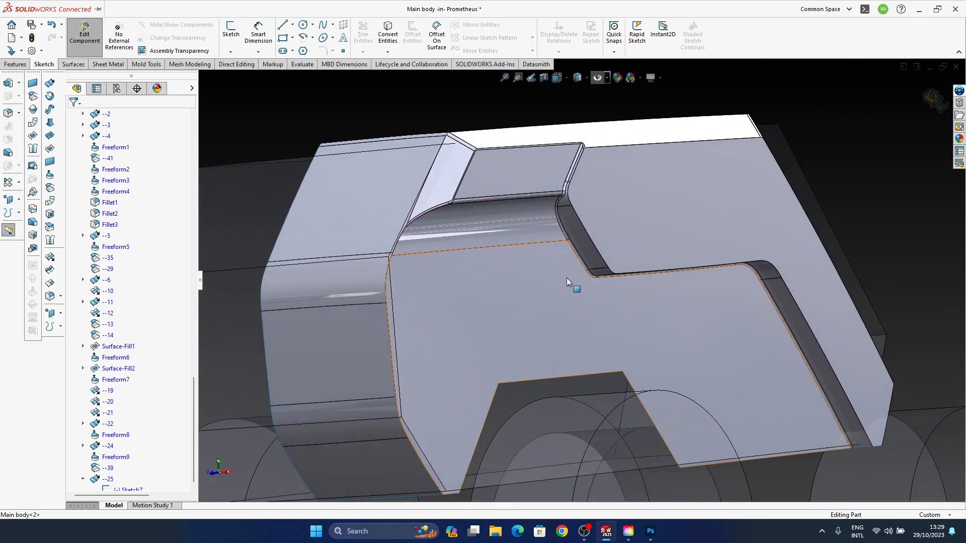
pyautogui.moveTo(533, 305); pyautogui.dragTo(517, 283, button='middle')
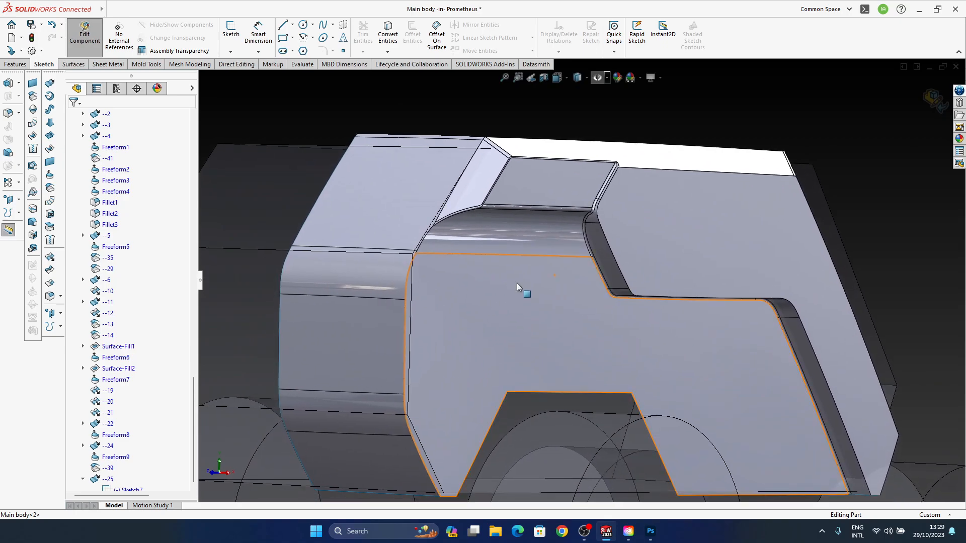
pyautogui.keyDown('ctrl'); pyautogui.moveTo(517, 252); pyautogui.dragTo(520, 302, button='middle'); pyautogui.keyUp('ctrl')
pyautogui.moveTo(528, 235); pyautogui.dragTo(569, 289, button='middle')
pyautogui.moveTo(508, 357); pyautogui.dragTo(544, 257, button='middle')
pyautogui.keyDown('ctrl'); pyautogui.moveTo(599, 346); pyautogui.dragTo(575, 330, button='middle'); pyautogui.keyUp('ctrl')
pyautogui.keyDown('ctrl'); pyautogui.moveTo(406, 331); pyautogui.dragTo(533, 294, button='middle'); pyautogui.keyUp('ctrl')
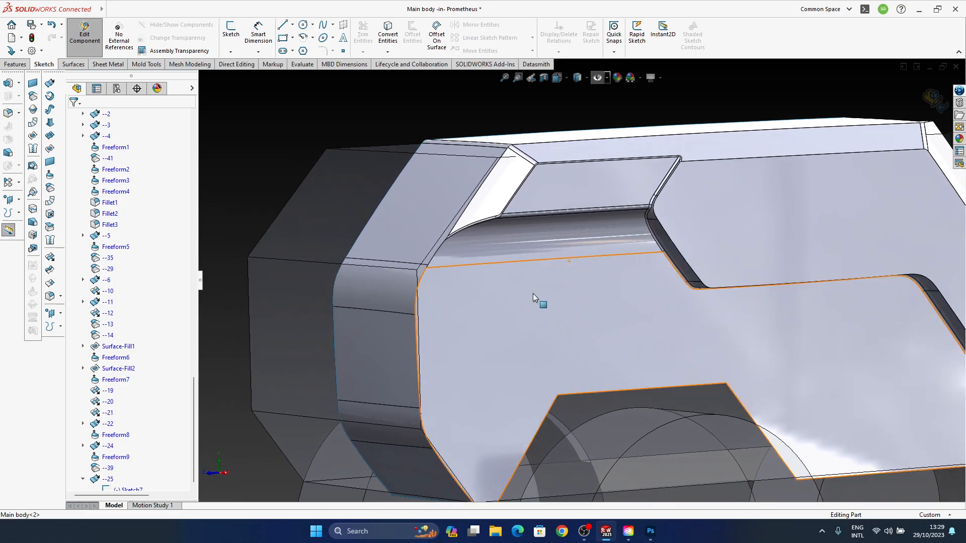
# Compare the front side corner with a wider view of the concept image in Photoshop and return to SOLIDWORKS
pyautogui.click(651, 532)
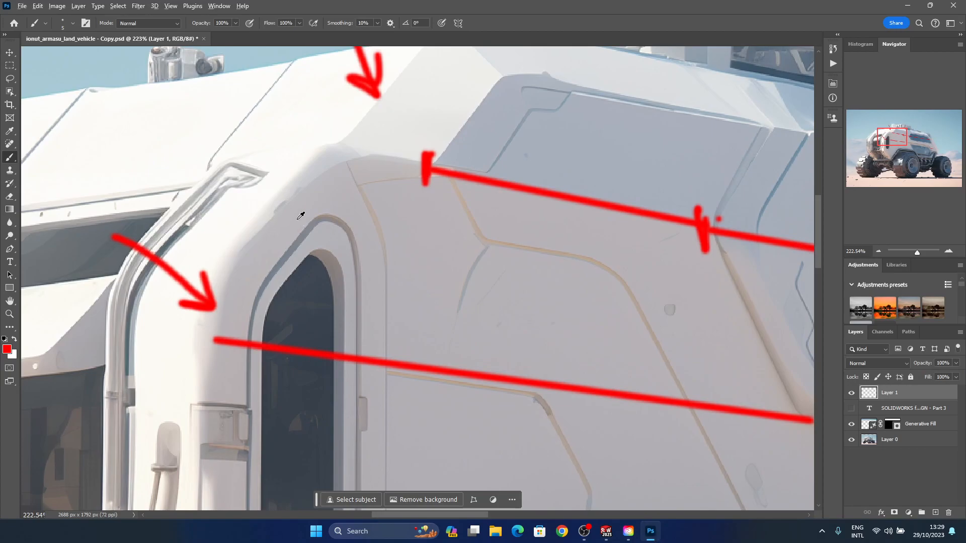
pyautogui.keyDown('alt'); pyautogui.scroll(-5, 301, 215); pyautogui.keyUp('alt')
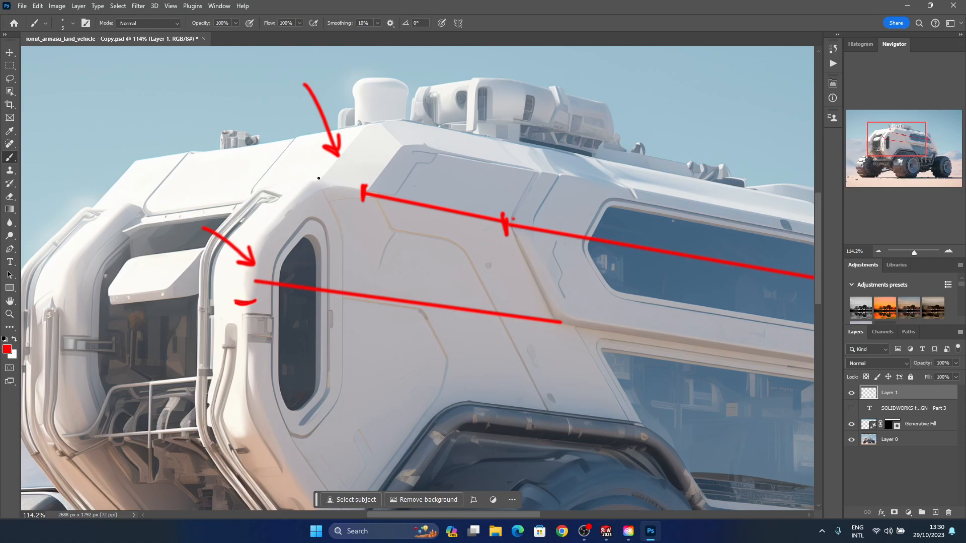
pyautogui.click(651, 533)
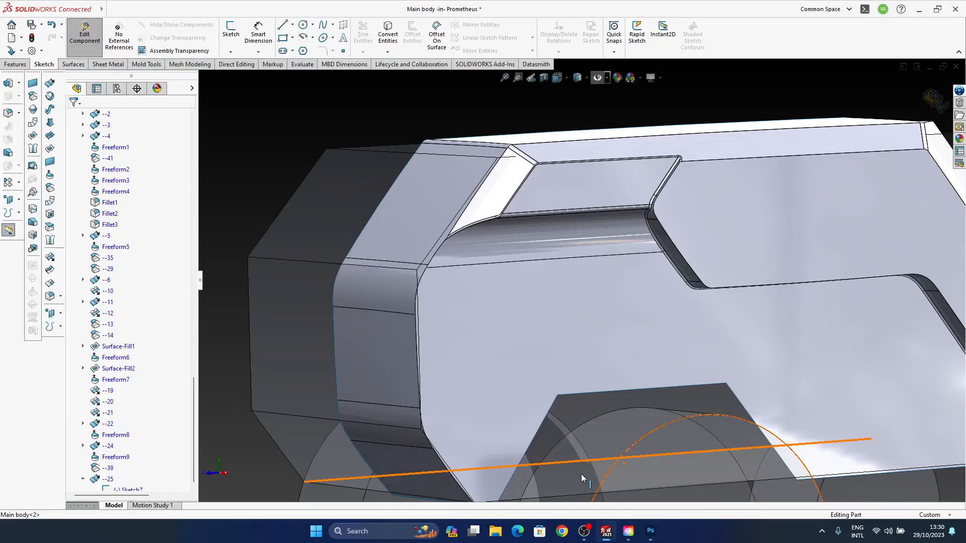
# Examine the recess's curved lower surface where it meets the front side outline and the slanted face
pyautogui.moveTo(470, 209); pyautogui.dragTo(465, 221, button='middle')
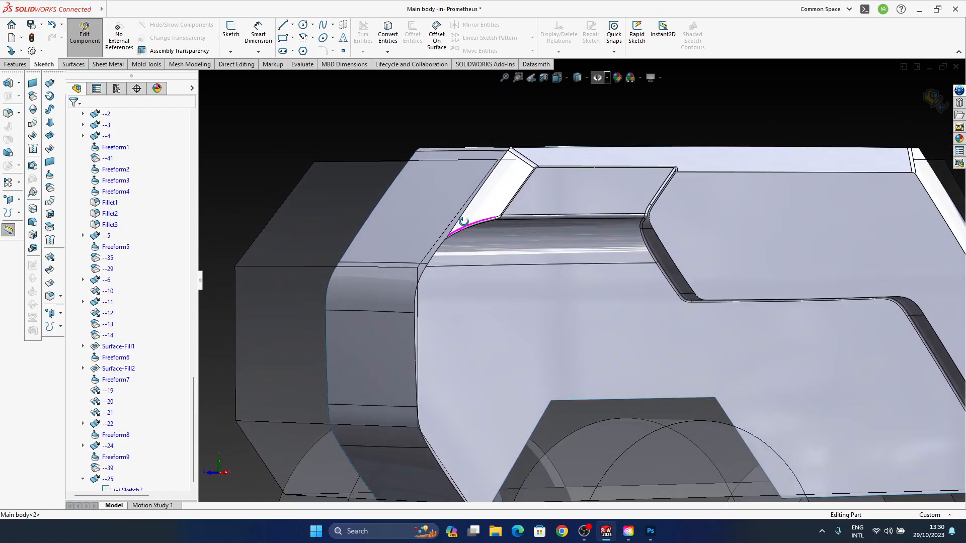
pyautogui.scroll(-5, 454, 237)
pyautogui.click(480, 274)
pyautogui.moveTo(480, 273); pyautogui.dragTo(479, 249, button='middle')
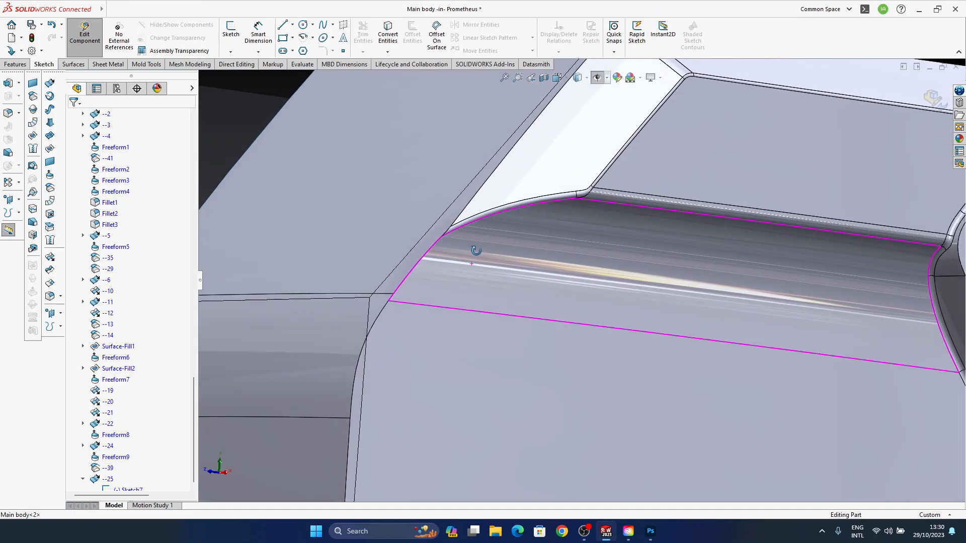
pyautogui.scroll(3, 479, 249)
pyautogui.keyDown('ctrl'); pyautogui.moveTo(517, 279); pyautogui.dragTo(461, 237, button='middle'); pyautogui.keyUp('ctrl')
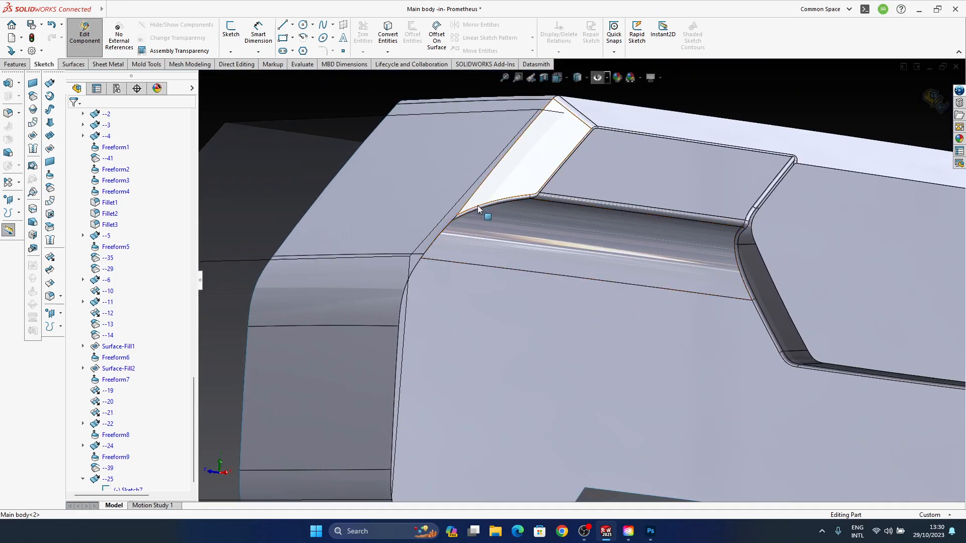
# Delete the fillet along the curved edge where the recess meets the slanted front corner face
pyautogui.scroll(-5, 490, 237)
pyautogui.click(524, 239)
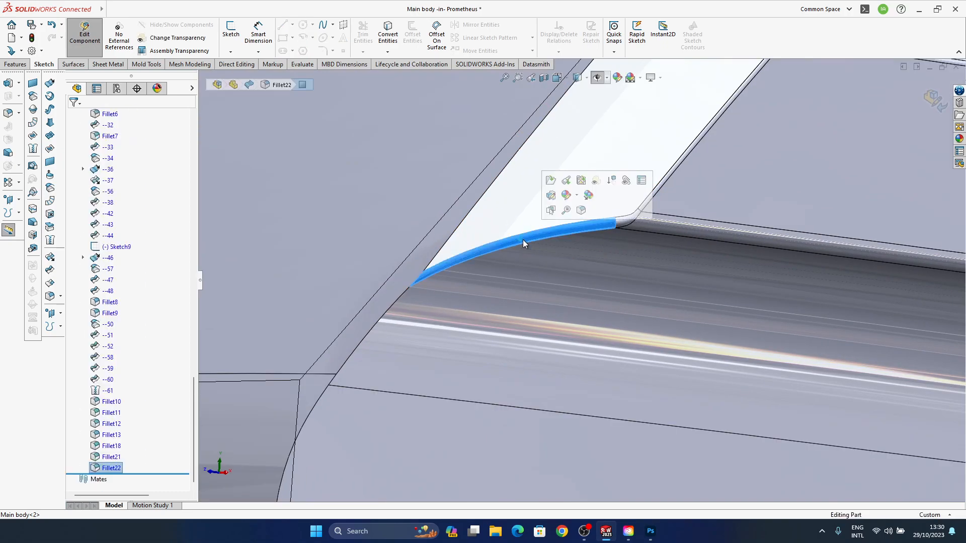
pyautogui.press('Delete')
pyautogui.press('Return')
# Examine the recess's front corner without its edge fillet and the overall body side from several angles
pyautogui.keyDown('ctrl'); pyautogui.moveTo(654, 230); pyautogui.dragTo(488, 303, button='middle'); pyautogui.keyUp('ctrl')
pyautogui.scroll(4, 485, 274)
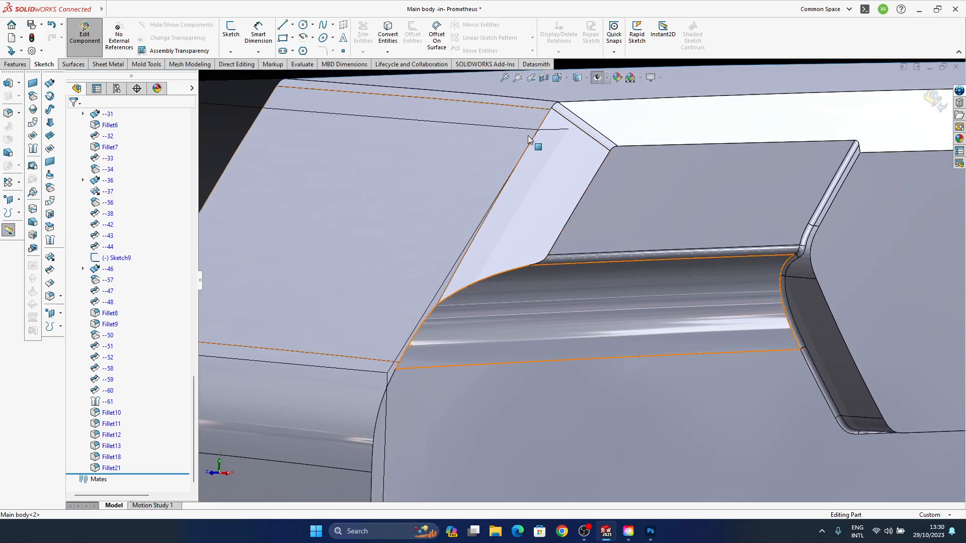
pyautogui.keyDown('ctrl'); pyautogui.moveTo(551, 189); pyautogui.dragTo(572, 195, button='middle'); pyautogui.keyUp('ctrl')
pyautogui.moveTo(455, 303); pyautogui.dragTo(545, 259, button='middle')
pyautogui.moveTo(524, 196); pyautogui.dragTo(505, 284, button='middle')
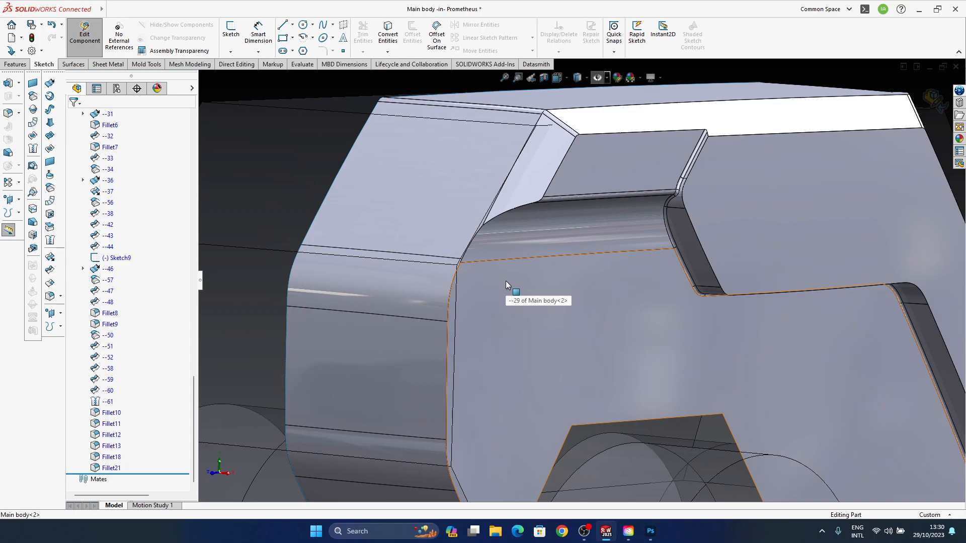
pyautogui.moveTo(496, 260); pyautogui.dragTo(526, 325, button='middle')
pyautogui.scroll(3, 527, 325)
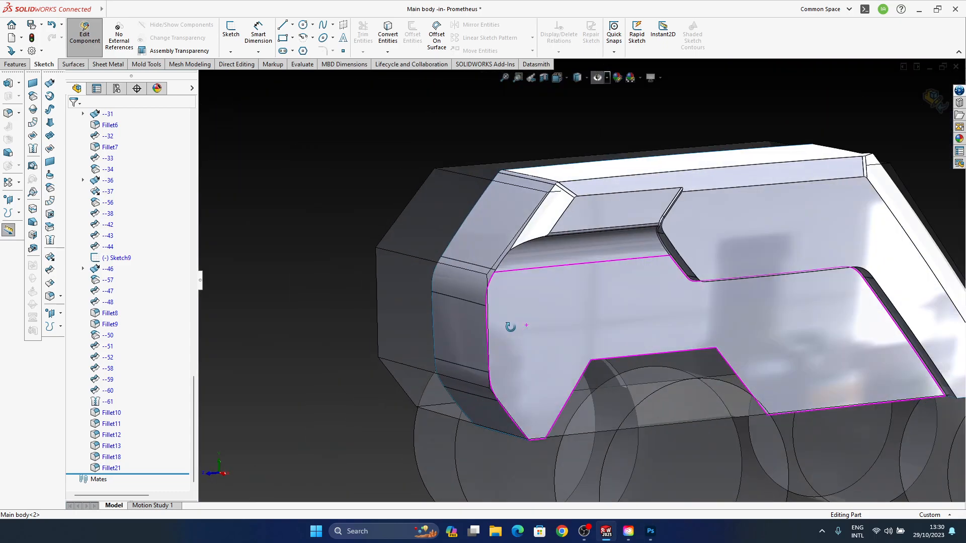
pyautogui.scroll(3, 508, 328)
pyautogui.moveTo(593, 352); pyautogui.dragTo(458, 340, button='middle')
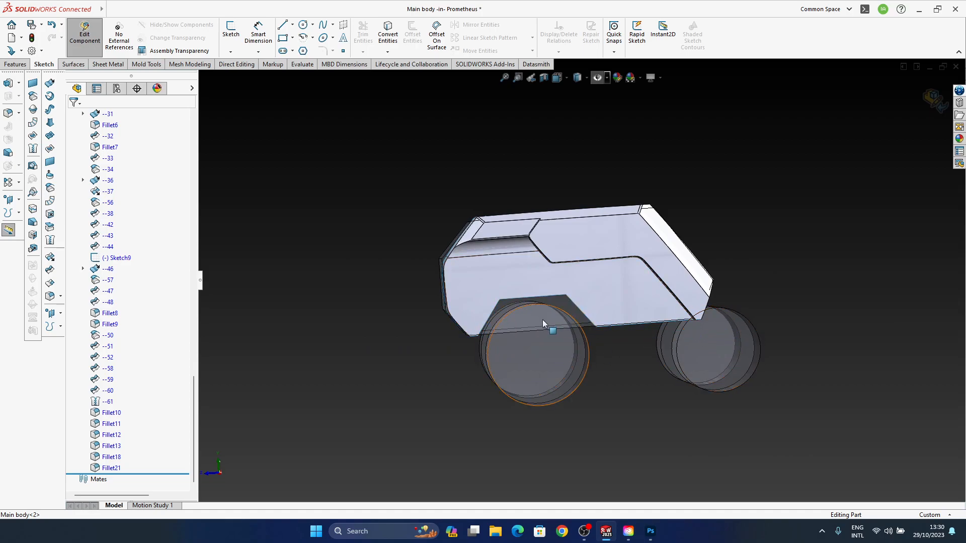
pyautogui.moveTo(543, 319); pyautogui.dragTo(559, 321, button='middle')
# Locate the "cut at the bottom" feature in the model history and reveal its sketch
pyautogui.scroll(15, 141, 365)
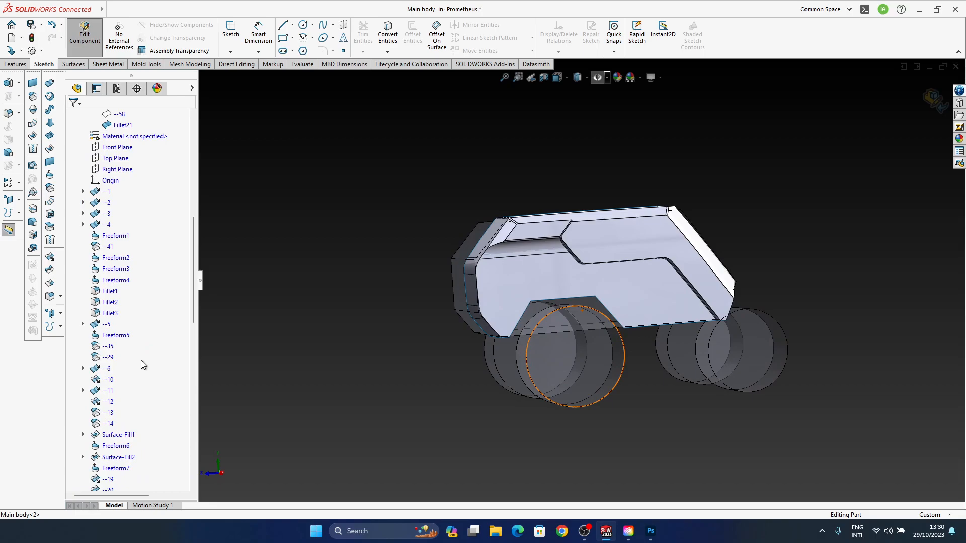
pyautogui.scroll(2, 135, 355)
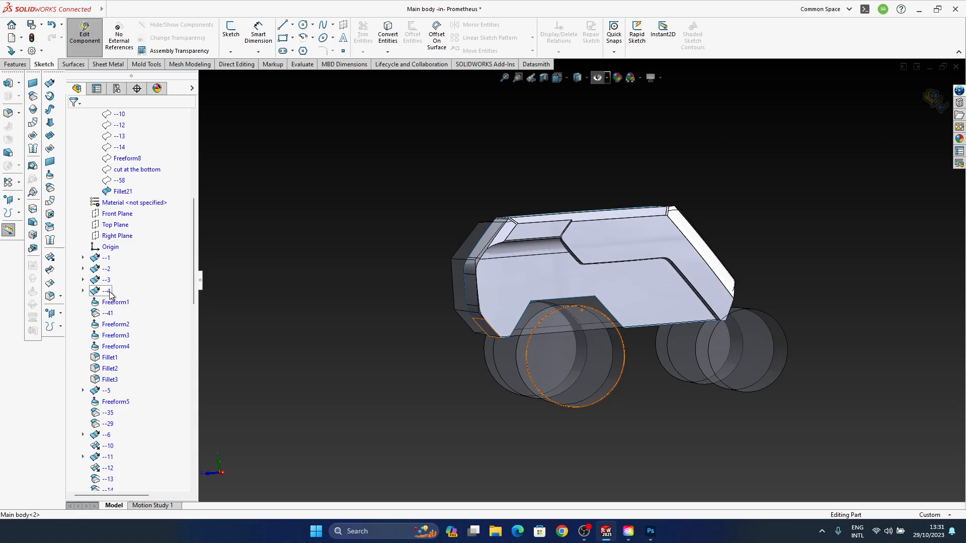
pyautogui.scroll(-4, 121, 320)
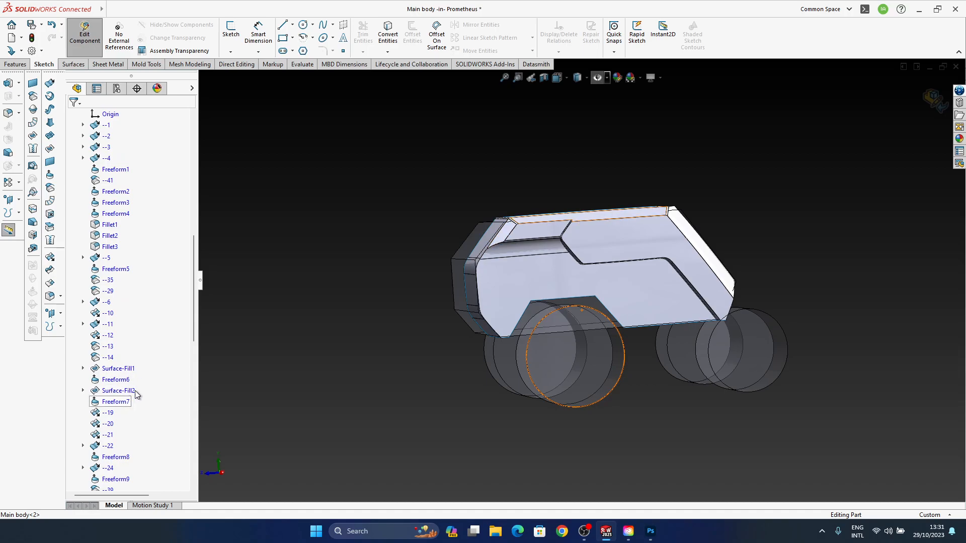
pyautogui.scroll(3, 149, 321)
pyautogui.scroll(-7, 149, 322)
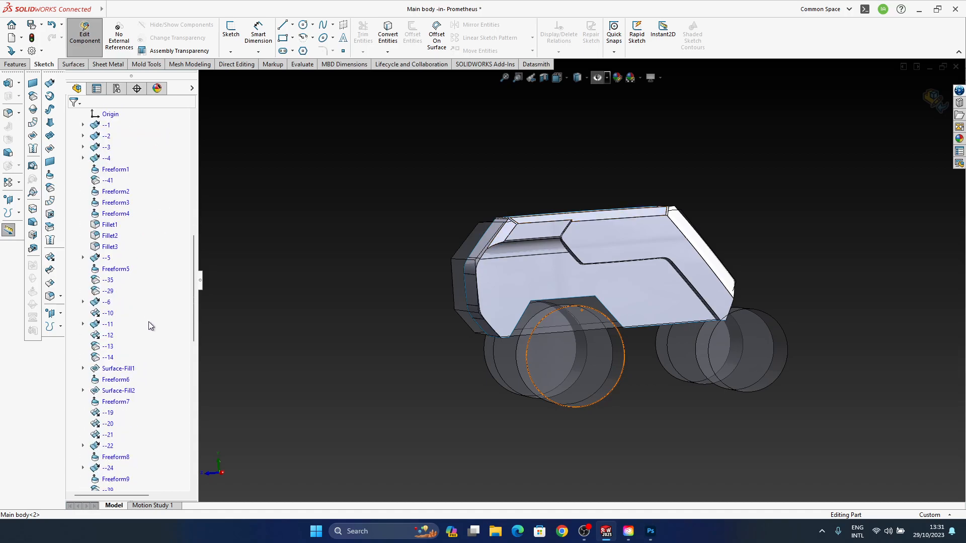
pyautogui.scroll(-3, 149, 321)
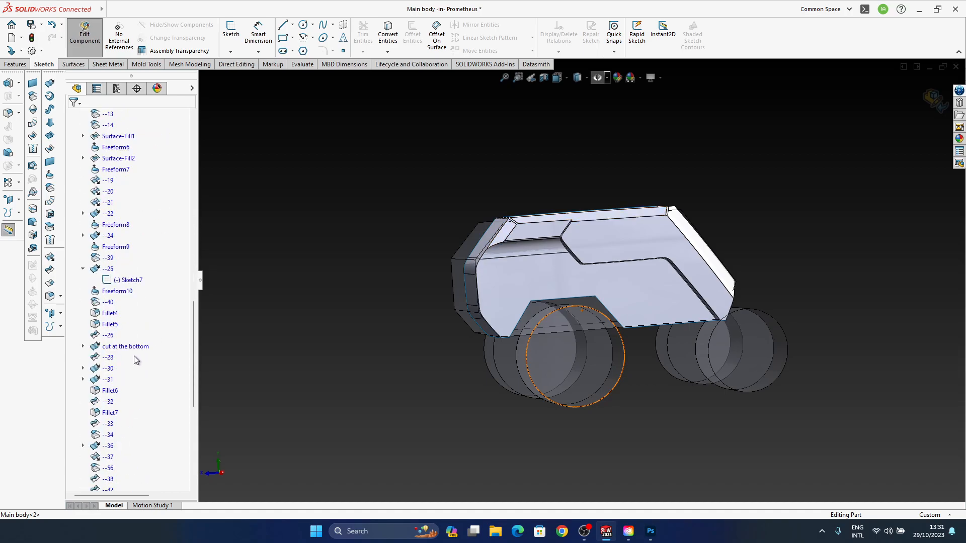
pyautogui.click(128, 347)
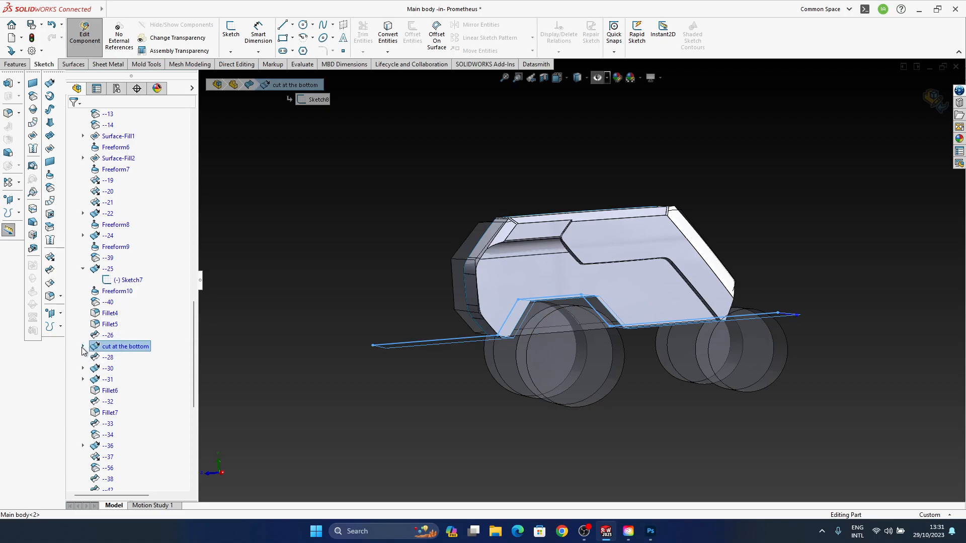
pyautogui.click(83, 347)
pyautogui.click(132, 360)
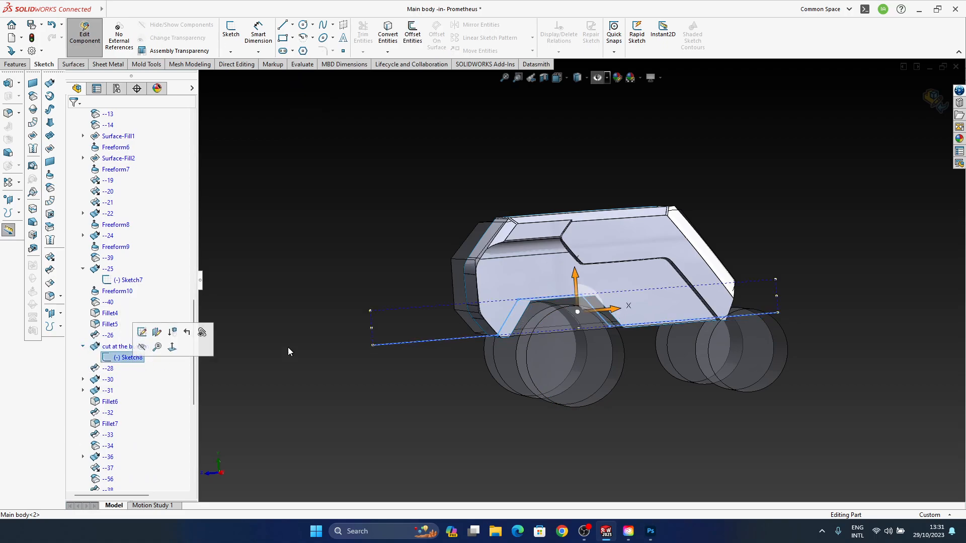
pyautogui.click(307, 325)
# Show the hidden reference sketches and blueprint image, and view the vehicle squarely from its right side
pyautogui.click(596, 78)
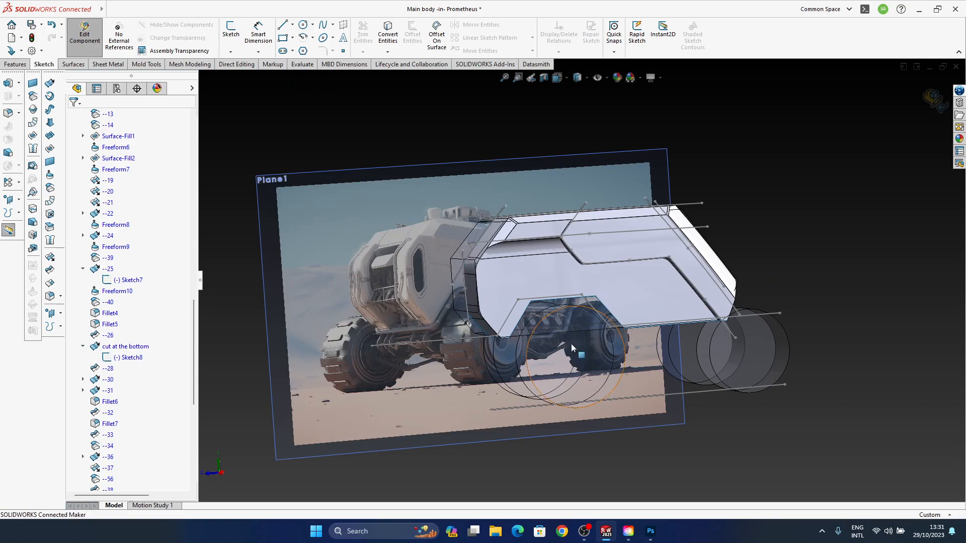
pyautogui.moveTo(571, 343); pyautogui.dragTo(557, 352, button='middle')
pyautogui.press('space')
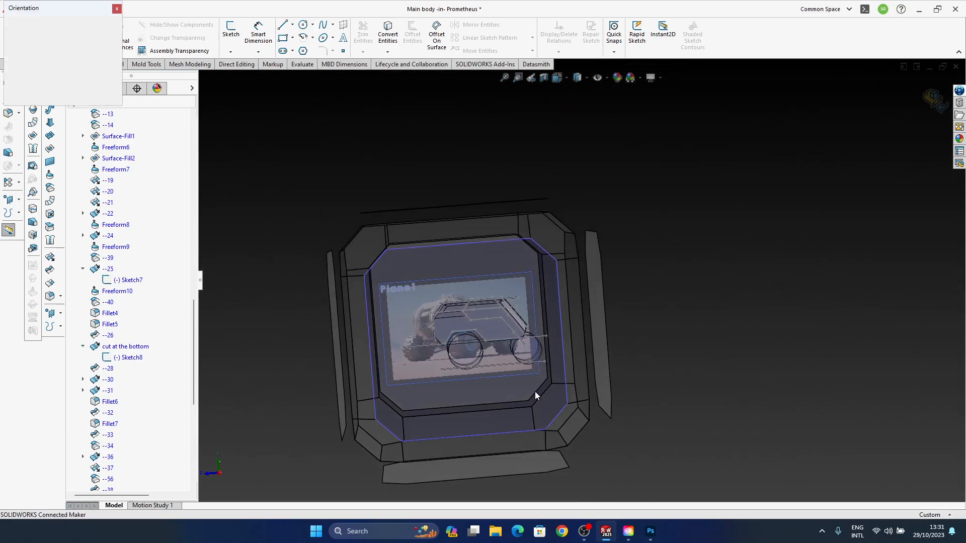
pyautogui.click(505, 400)
pyautogui.scroll(-6, 569, 294)
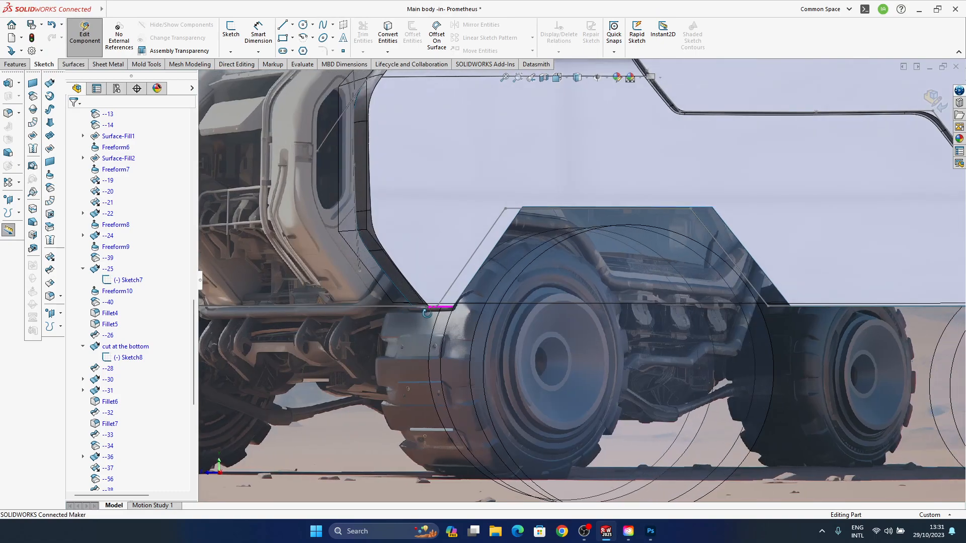
pyautogui.moveTo(427, 314); pyautogui.dragTo(428, 313, button='middle')
pyautogui.press('space')
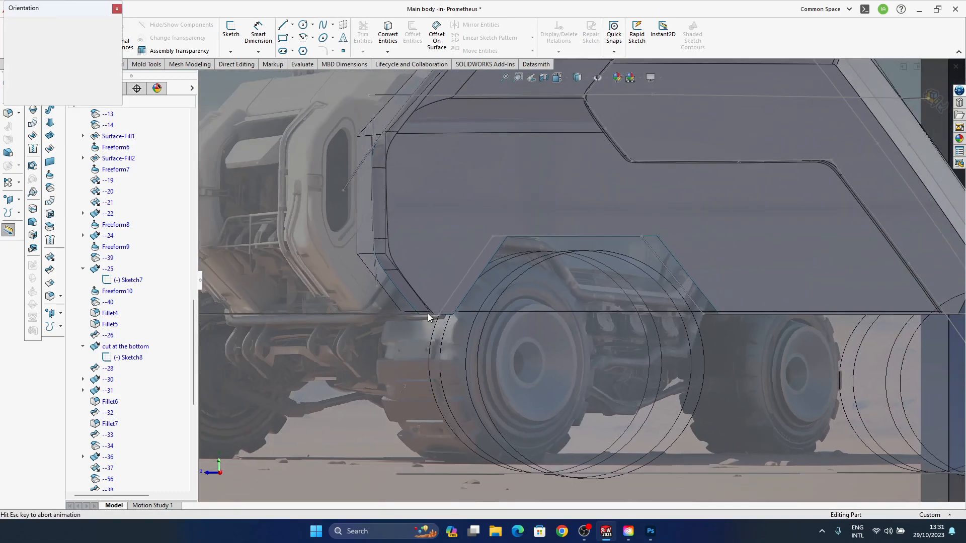
pyautogui.click(454, 335)
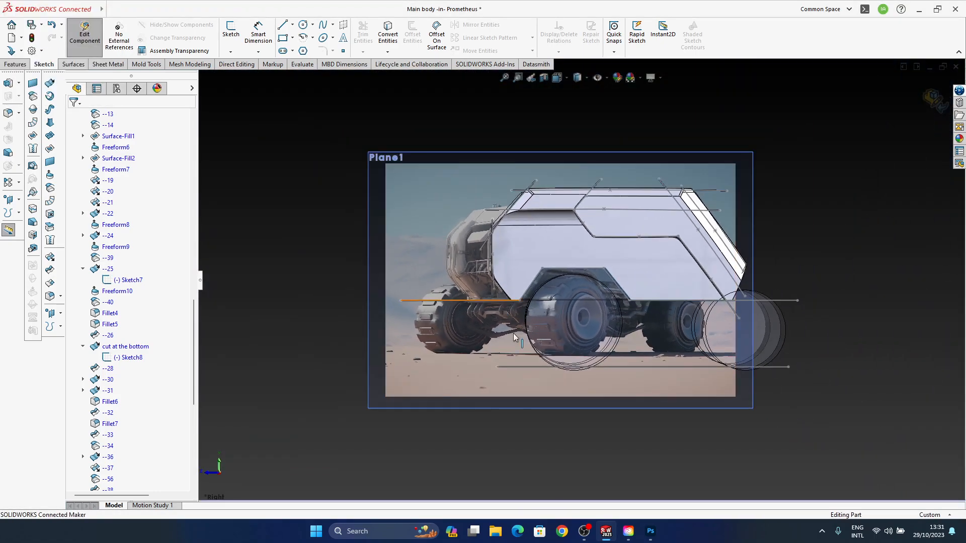
# Lower the horizontal lines ahead of and behind the wheel cutout in the bottom cut sketch
pyautogui.scroll(-5, 563, 342)
pyautogui.keyDown('ctrl'); pyautogui.moveTo(563, 342); pyautogui.dragTo(498, 310, button='middle'); pyautogui.keyUp('ctrl')
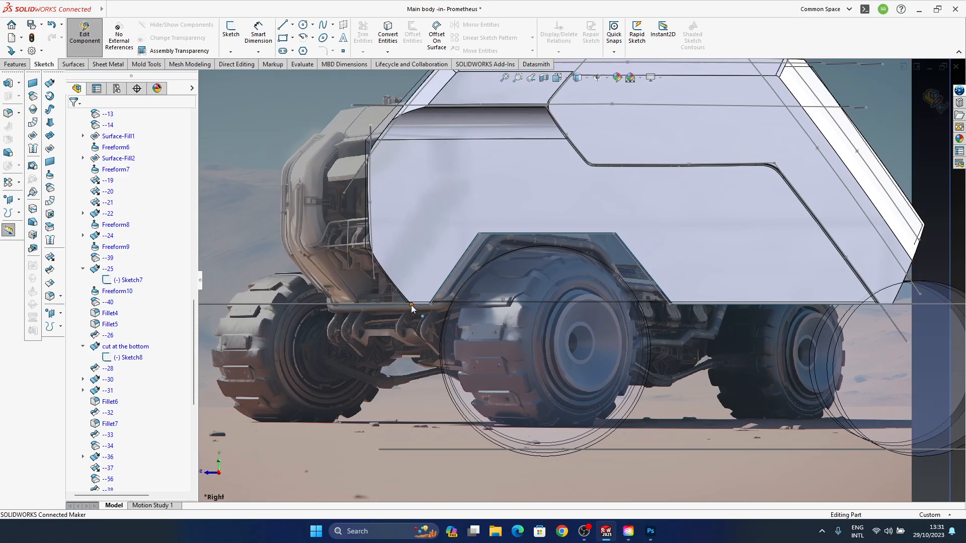
pyautogui.moveTo(383, 303); pyautogui.dragTo(384, 310)
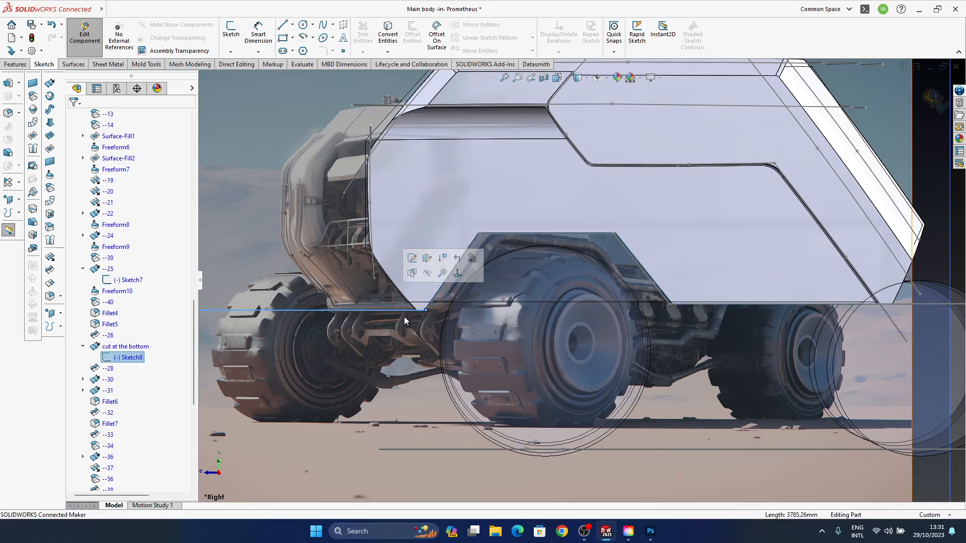
pyautogui.keyDown('ctrl'); pyautogui.moveTo(733, 312); pyautogui.dragTo(650, 304, button='middle'); pyautogui.keyUp('ctrl')
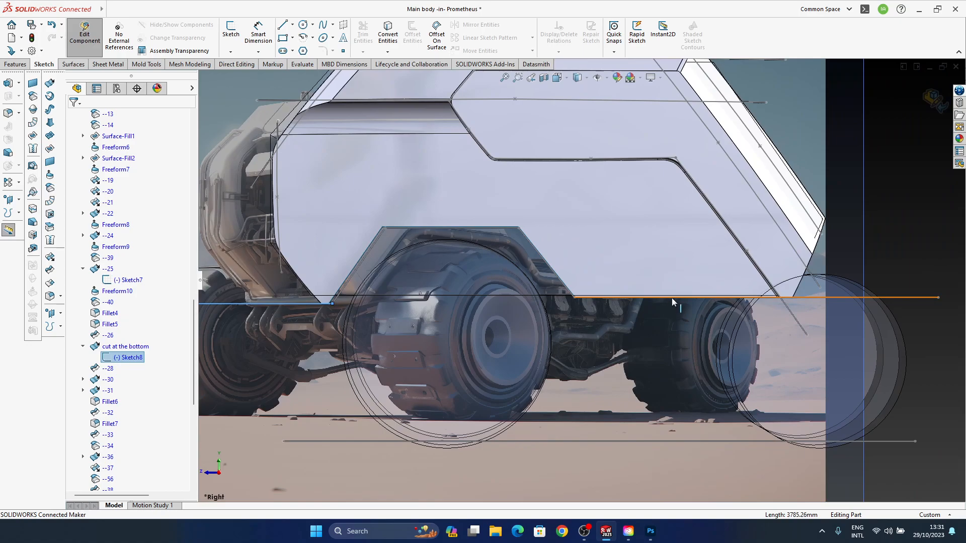
pyautogui.moveTo(673, 299)
pyautogui.mouseDown()
pyautogui.moveTo(681, 314)
pyautogui.moveTo(677, 306)
pyautogui.mouseUp()
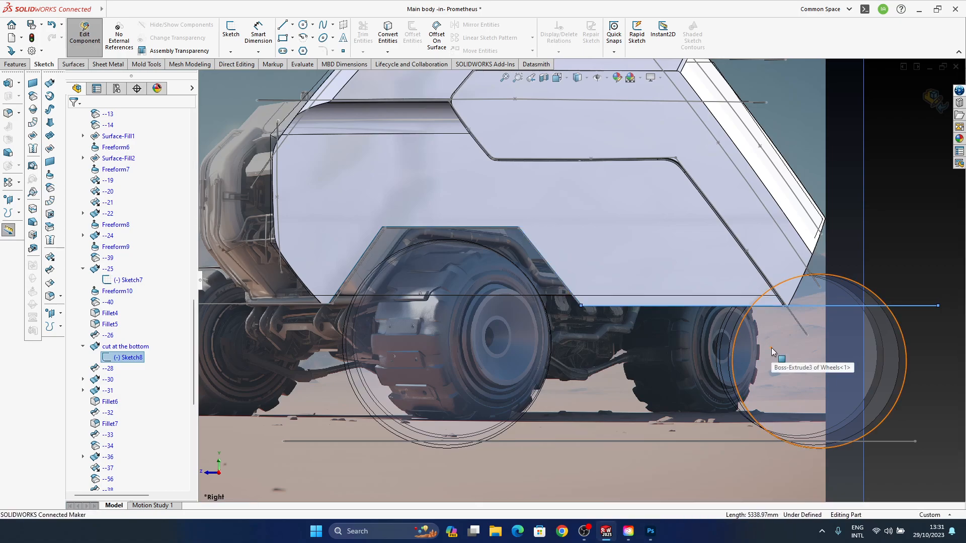
# Inspect the body's lowered bottom edge and its cut feature against the wheels from several angles
pyautogui.keyDown('ctrl'); pyautogui.moveTo(571, 287); pyautogui.dragTo(618, 333, button='middle'); pyautogui.keyUp('ctrl')
pyautogui.moveTo(515, 331)
pyautogui.mouseDown(button='middle')
pyautogui.moveTo(499, 315)
pyautogui.moveTo(511, 328)
pyautogui.moveTo(558, 317)
pyautogui.moveTo(538, 313)
pyautogui.moveTo(602, 311)
pyautogui.mouseUp(button='middle')
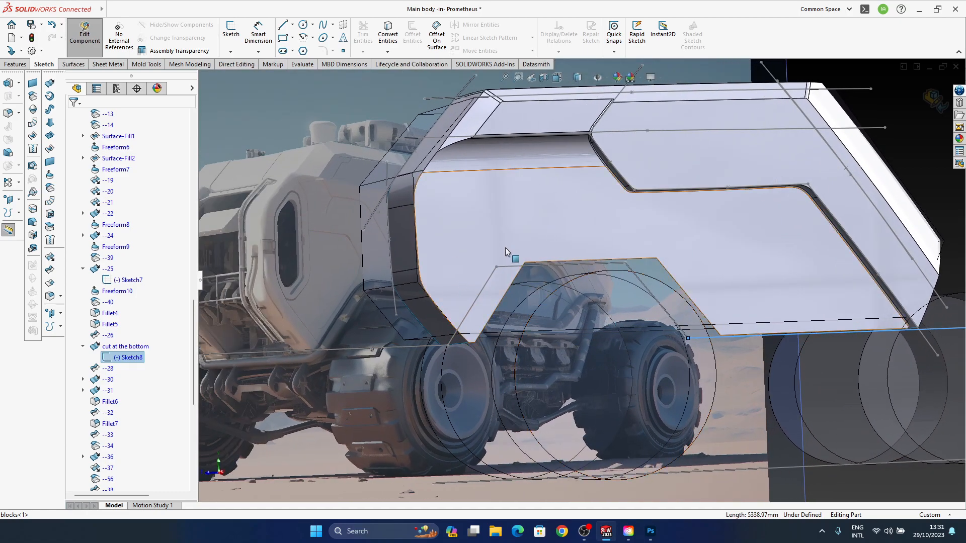
pyautogui.click(374, 348)
pyautogui.moveTo(527, 304); pyautogui.dragTo(511, 281, button='middle')
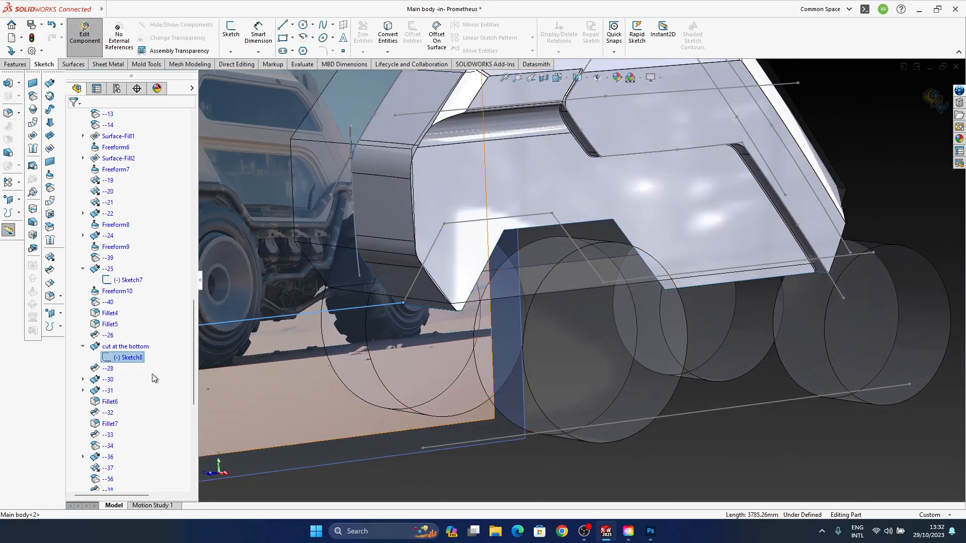
pyautogui.click(122, 347)
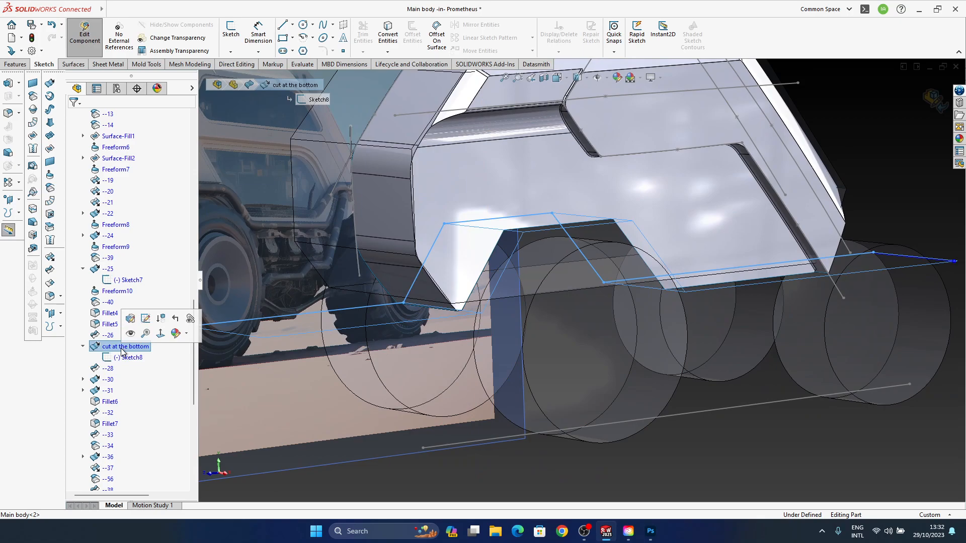
pyautogui.click(747, 446)
# Save all modified documents to this PC
pyautogui.click(41, 24)
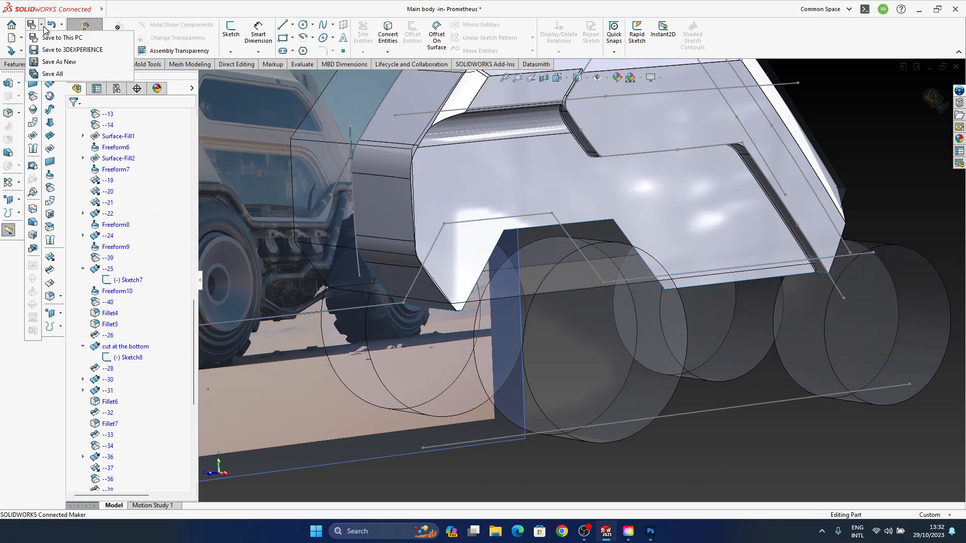
pyautogui.click(53, 65)
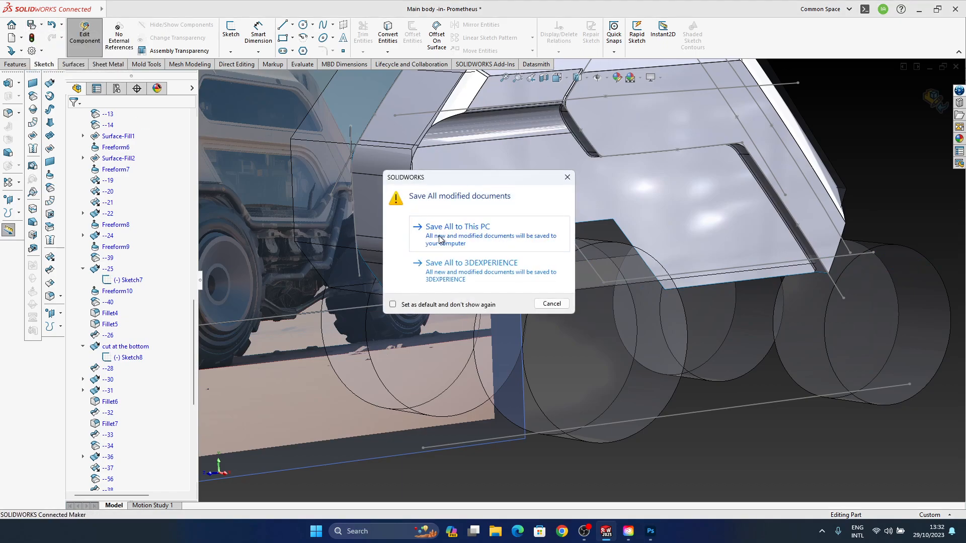
pyautogui.click(477, 244)
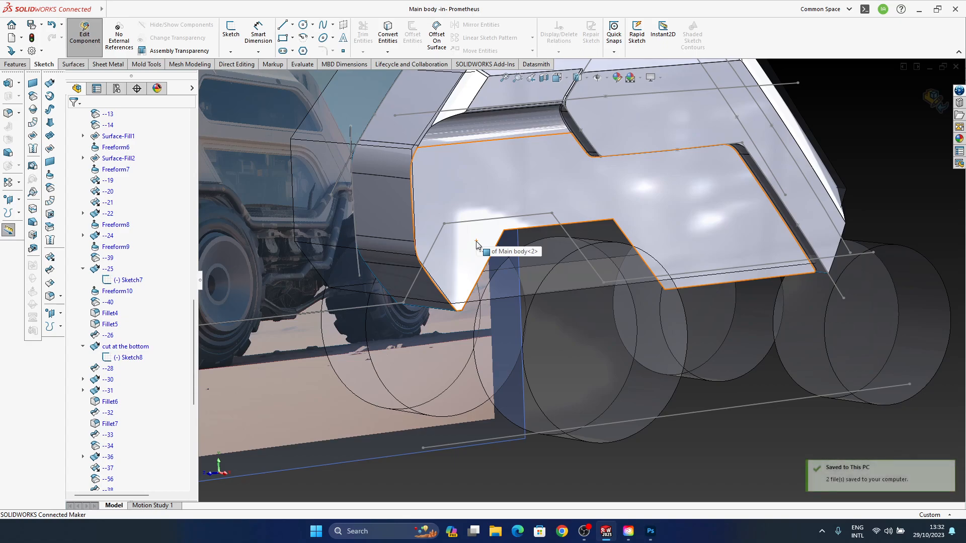
pyautogui.click(122, 348)
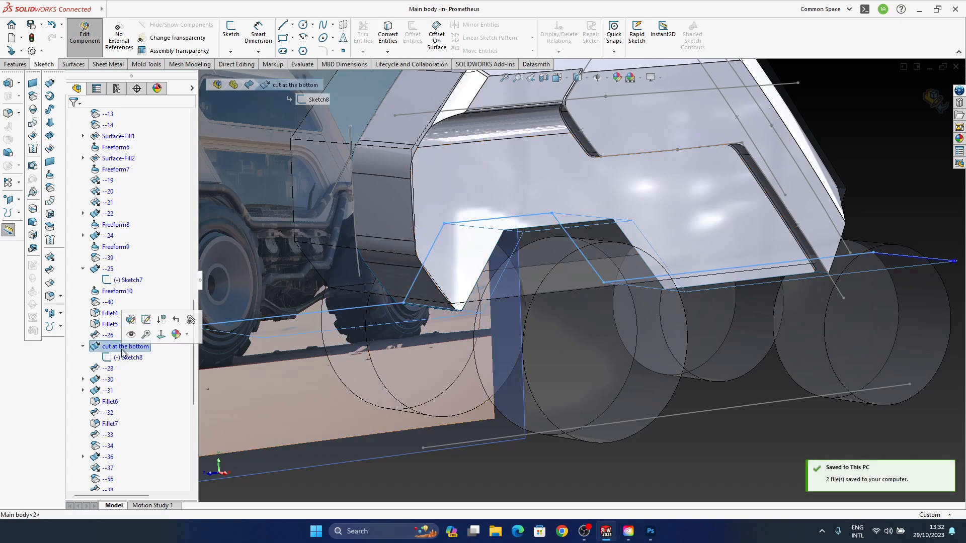
pyautogui.press('Delete')
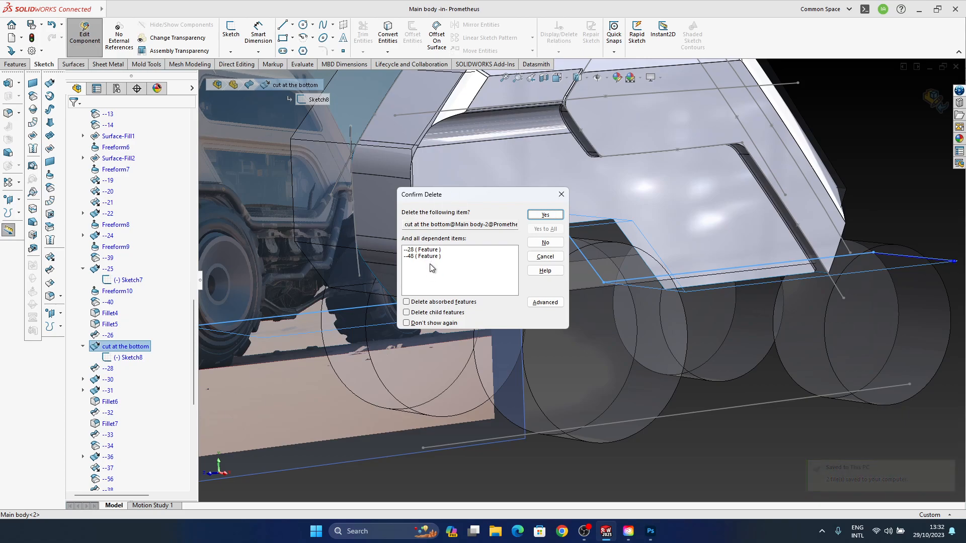
pyautogui.click(545, 257)
# Lower the horizontal top line of the wheel cutout in the bottom cut sketch
pyautogui.moveTo(727, 434)
pyautogui.mouseDown(button='middle')
pyautogui.moveTo(455, 275)
pyautogui.moveTo(524, 220)
pyautogui.mouseUp(button='middle')
pyautogui.doubleClick(526, 216)
pyautogui.moveTo(536, 246); pyautogui.dragTo(539, 259)
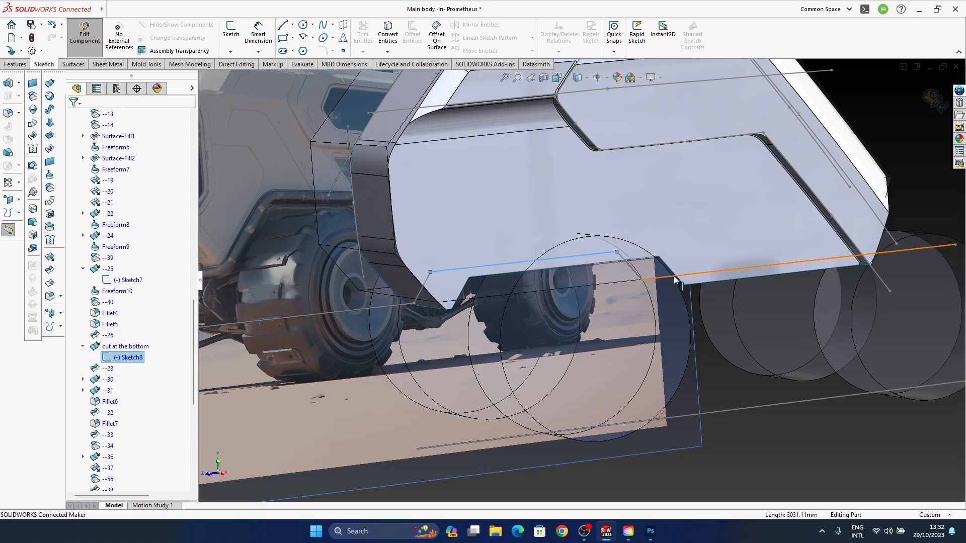
# Shift the wheel cutout's slanted front edge rearward over the tyre, working in the right side view
pyautogui.moveTo(523, 302); pyautogui.dragTo(539, 342, button='middle')
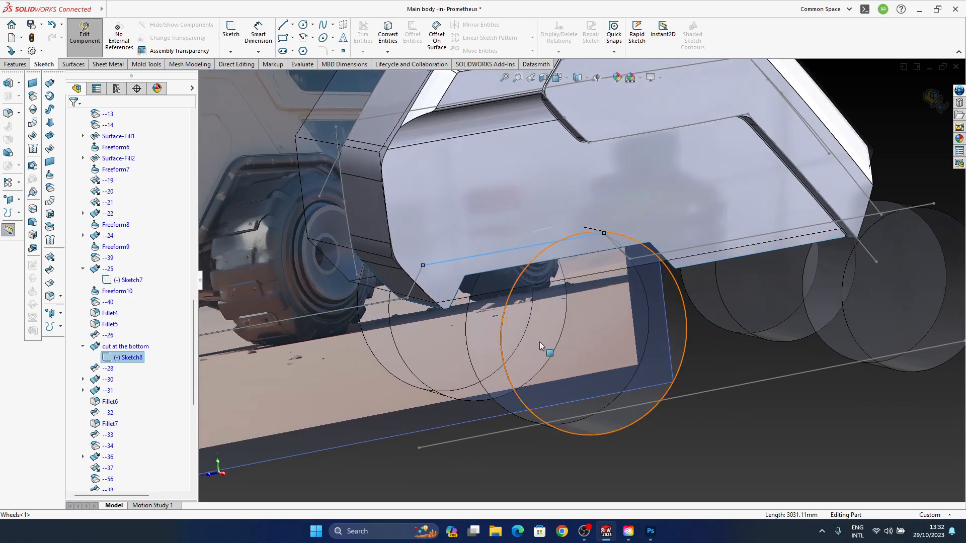
pyautogui.press('space')
pyautogui.click(541, 287)
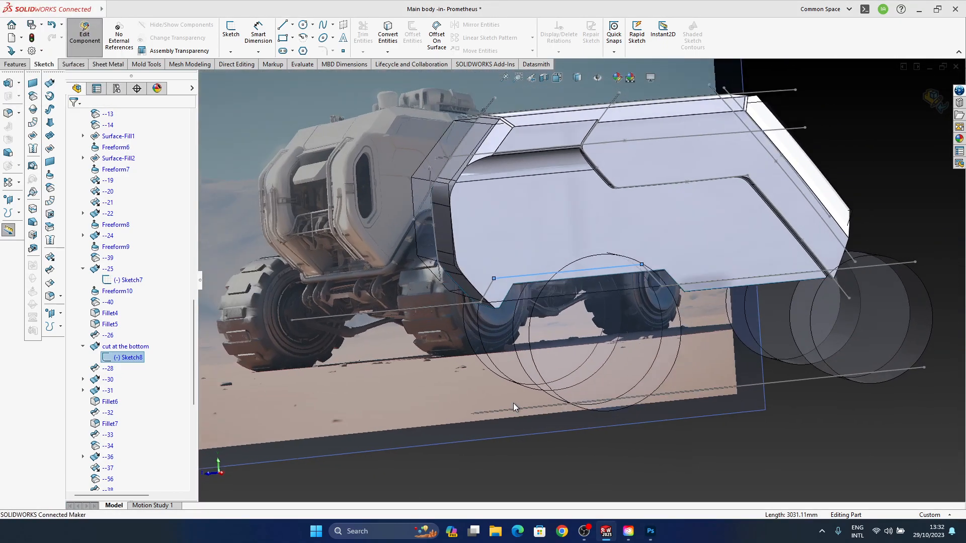
pyautogui.scroll(-8, 443, 320)
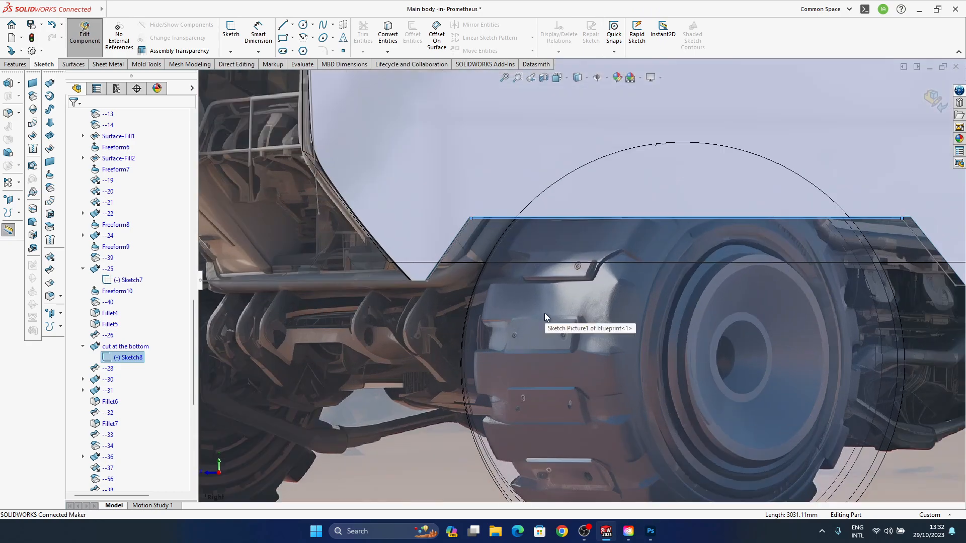
pyautogui.moveTo(441, 268)
pyautogui.mouseDown()
pyautogui.moveTo(538, 268)
pyautogui.moveTo(523, 272)
pyautogui.mouseUp()
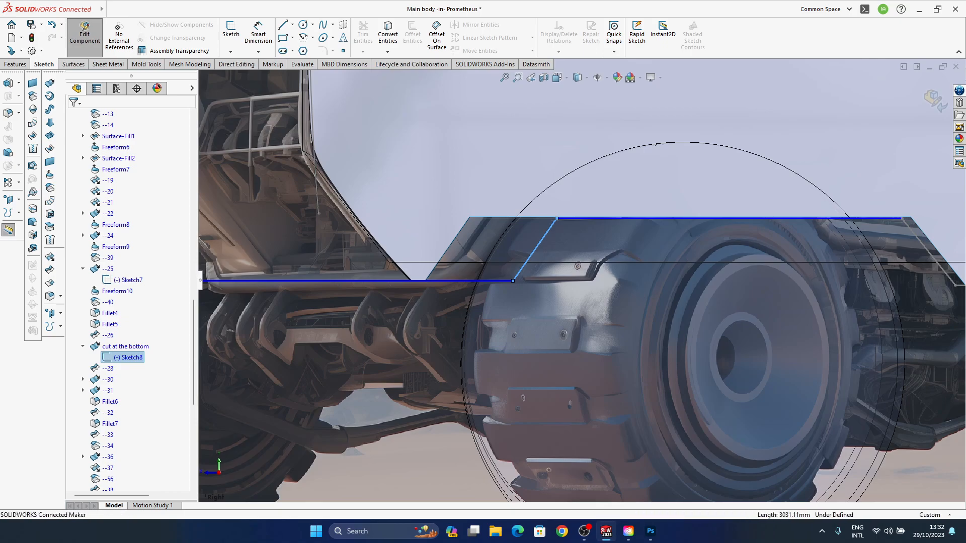
pyautogui.keyDown('ctrl'); pyautogui.moveTo(776, 268); pyautogui.dragTo(591, 278, button='middle'); pyautogui.keyUp('ctrl')
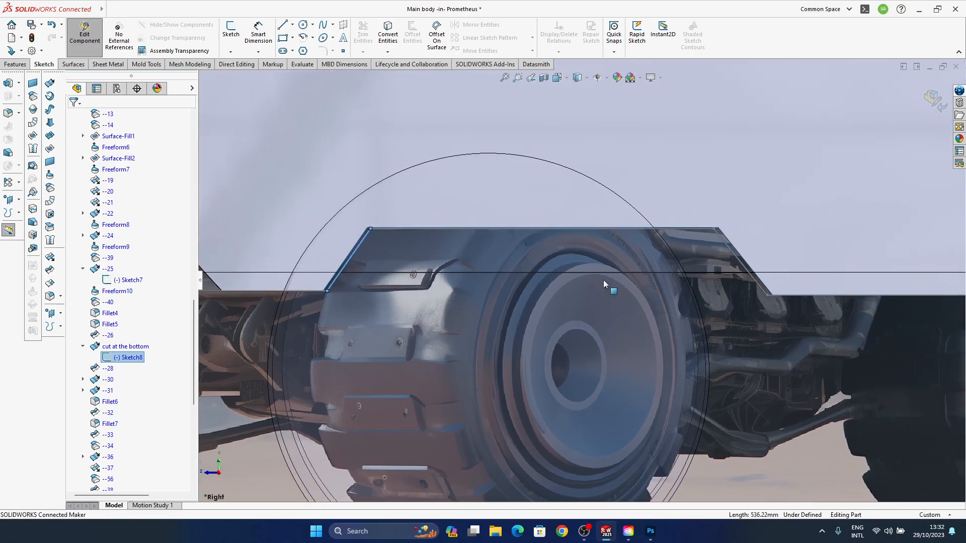
# Shift the wheel cutout's slanted rear edge forward over the tyre in the bottom cut sketch
pyautogui.moveTo(747, 272); pyautogui.dragTo(681, 274)
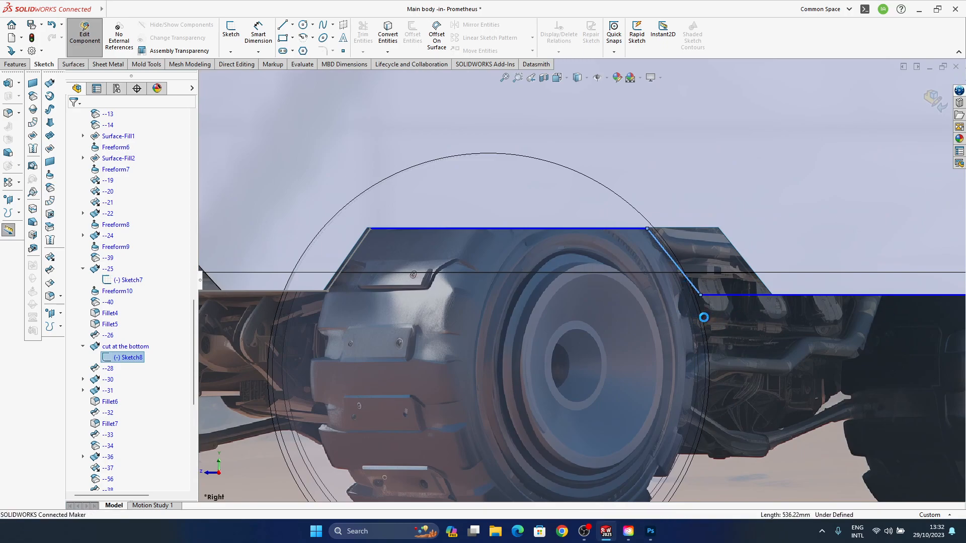
pyautogui.scroll(5, 625, 285)
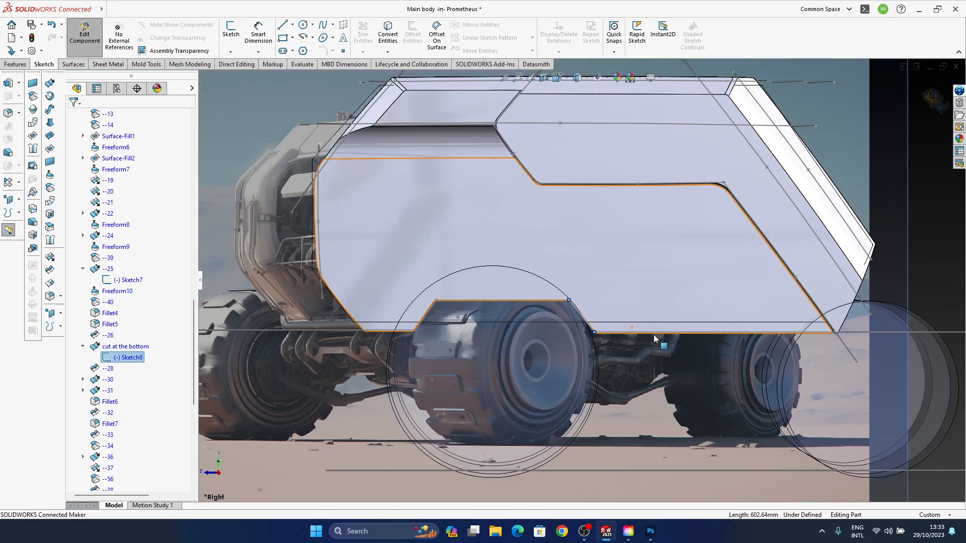
pyautogui.moveTo(482, 340); pyautogui.dragTo(673, 373, button='middle')
pyautogui.keyDown('ctrl'); pyautogui.moveTo(579, 309); pyautogui.dragTo(575, 276, button='middle'); pyautogui.keyUp('ctrl')
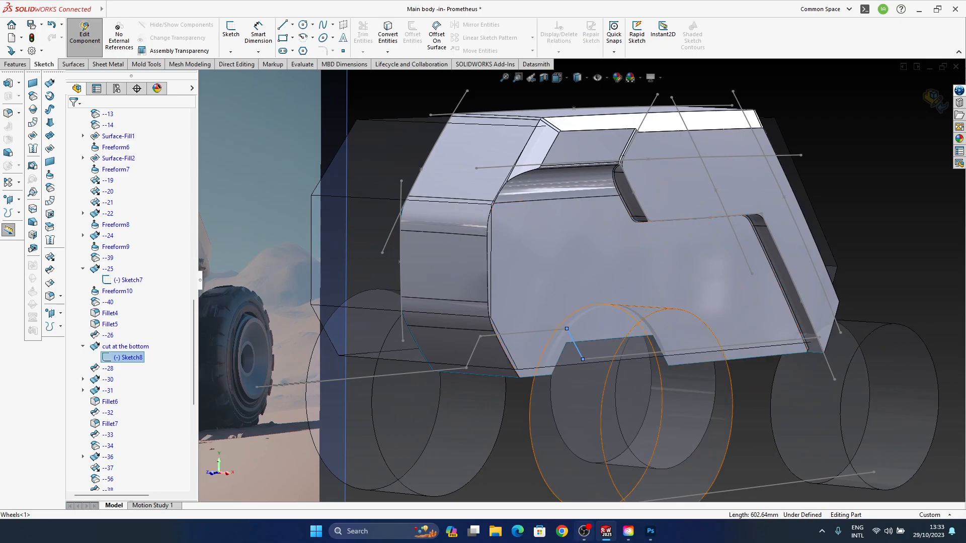
pyautogui.click(584, 532)
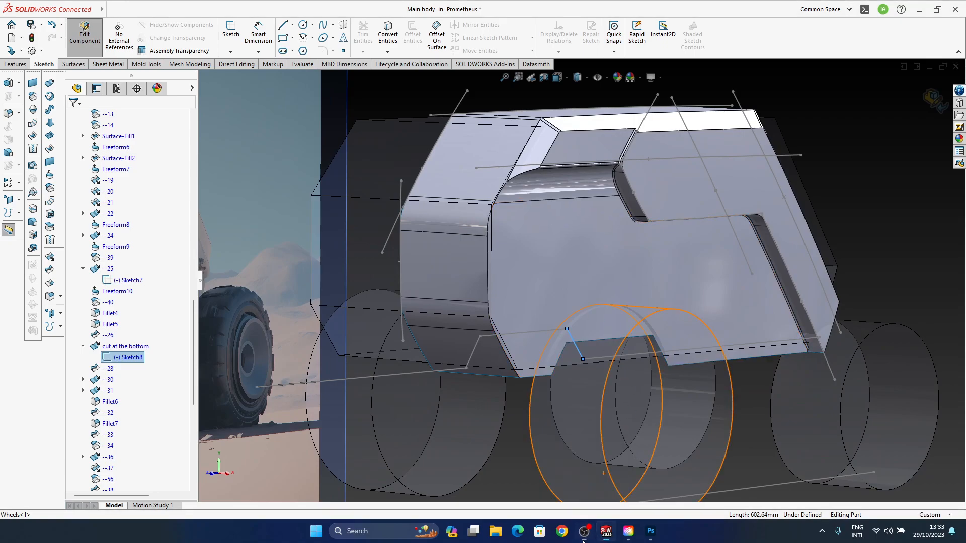
pyautogui.moveTo(566, 300); pyautogui.dragTo(573, 398, button='middle')
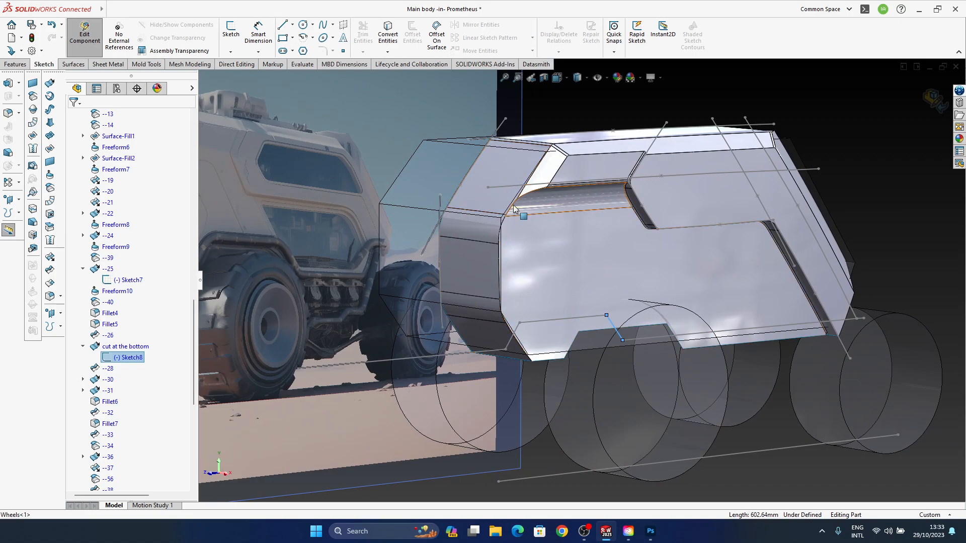
# Try a curvature-continuous fillet with a 100 mm radius along the edge between the body's front and side faces
pyautogui.scroll(-5, 546, 188)
pyautogui.moveTo(514, 231); pyautogui.dragTo(527, 230, button='middle')
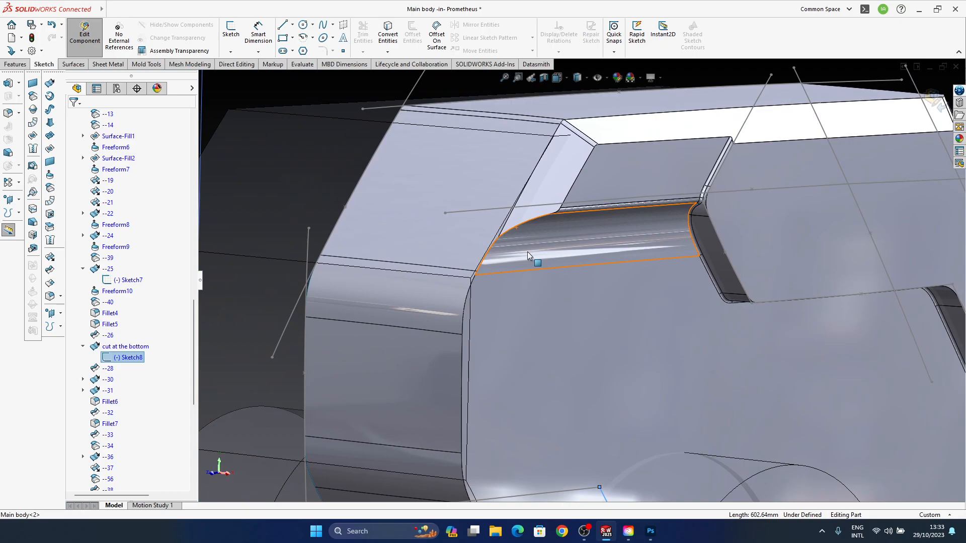
pyautogui.moveTo(528, 252); pyautogui.dragTo(533, 359, button='middle')
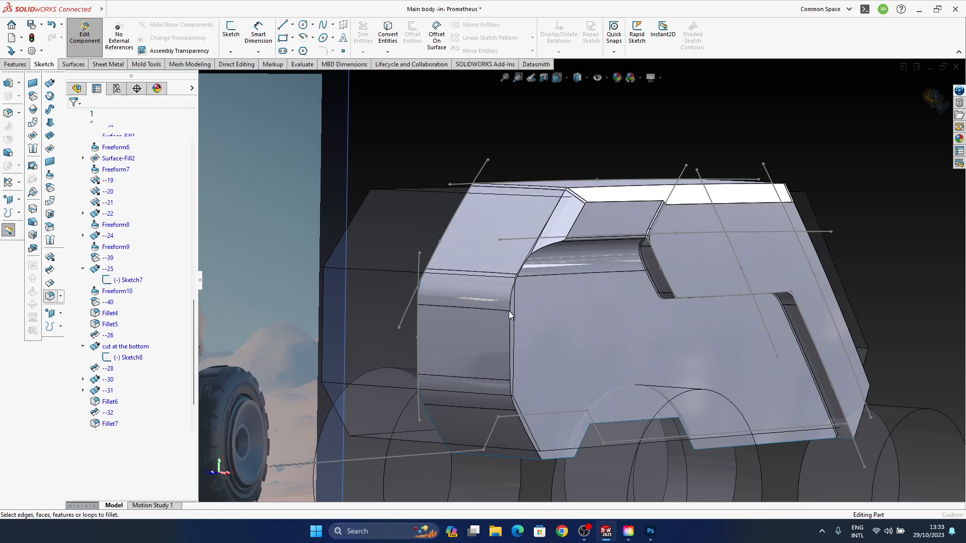
pyautogui.click(511, 330)
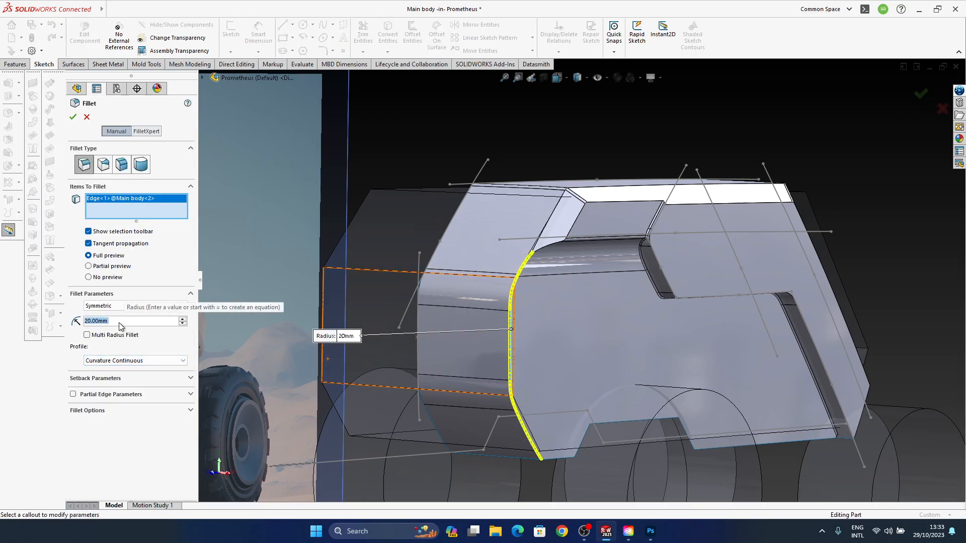
pyautogui.write('100')
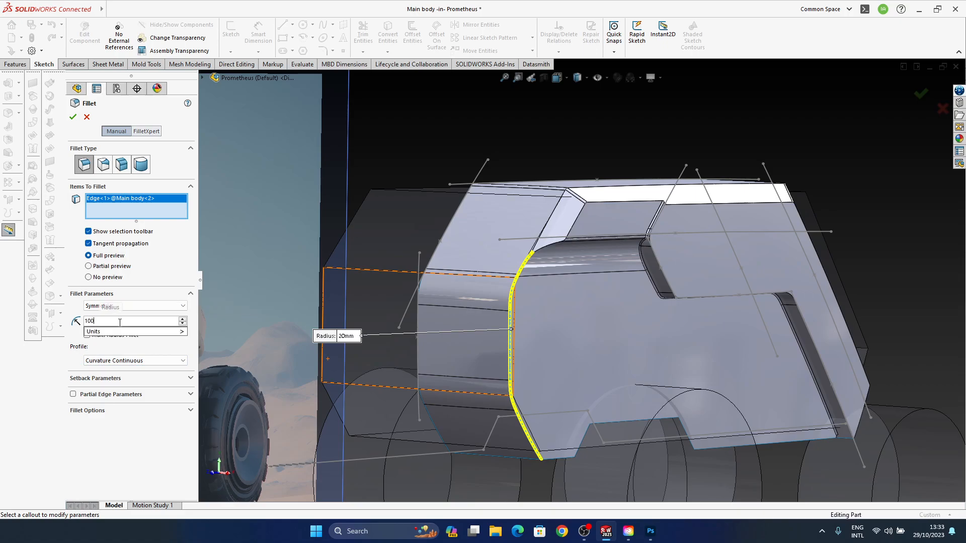
pyautogui.press('Return')
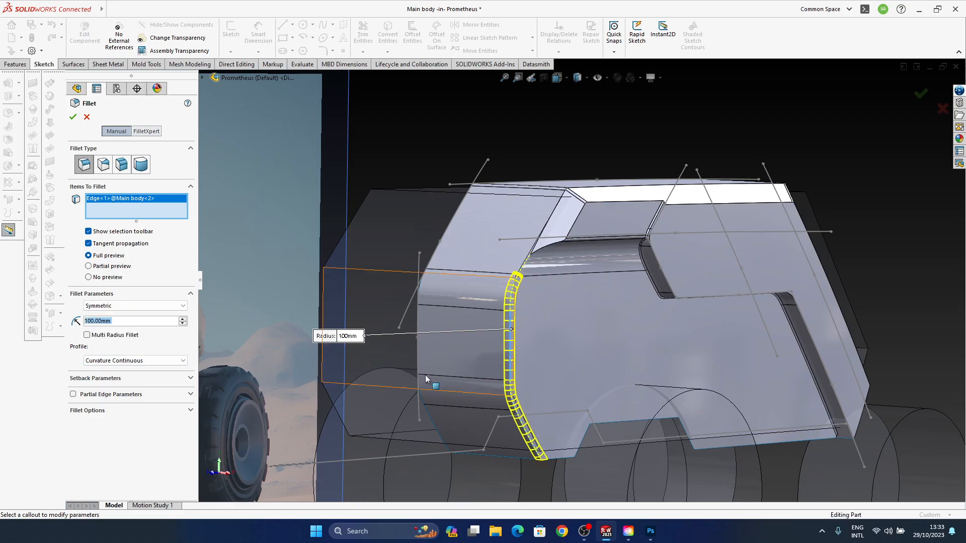
# Raise the front side edge fillet's radius to 150 mm and apply it
pyautogui.moveTo(610, 334); pyautogui.dragTo(610, 351, button='middle')
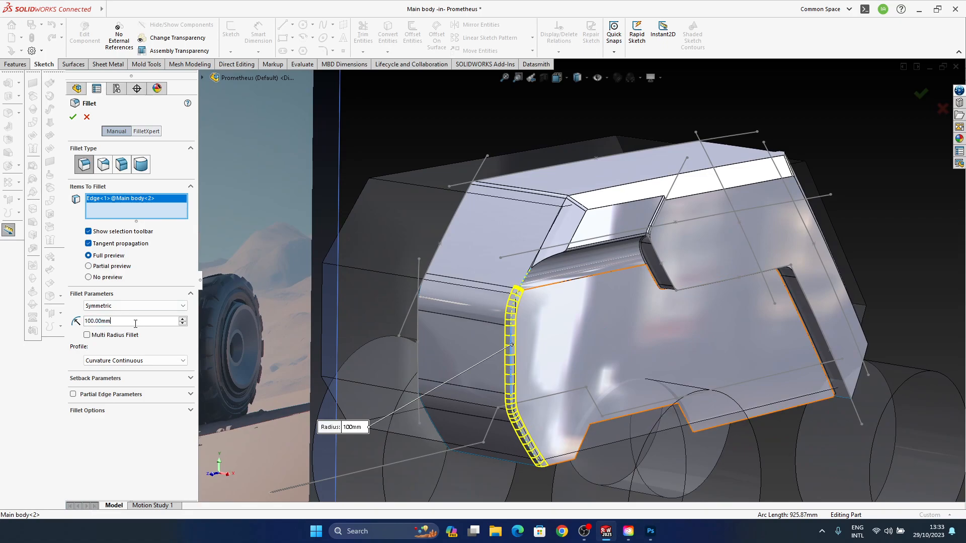
pyautogui.press('Return')
pyautogui.scroll(-6, 529, 285)
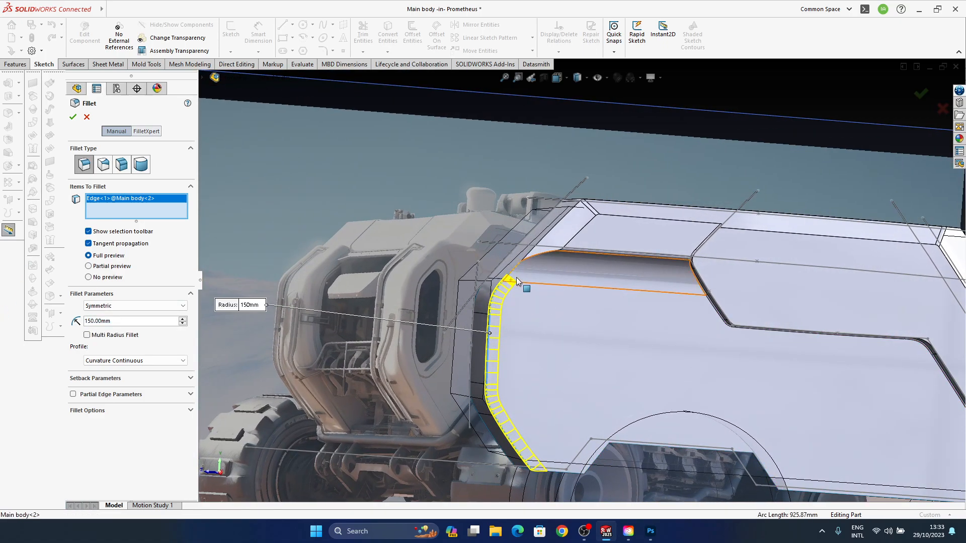
pyautogui.scroll(-2, 517, 281)
pyautogui.moveTo(519, 282); pyautogui.dragTo(941, 131, button='middle')
pyautogui.scroll(3, 530, 316)
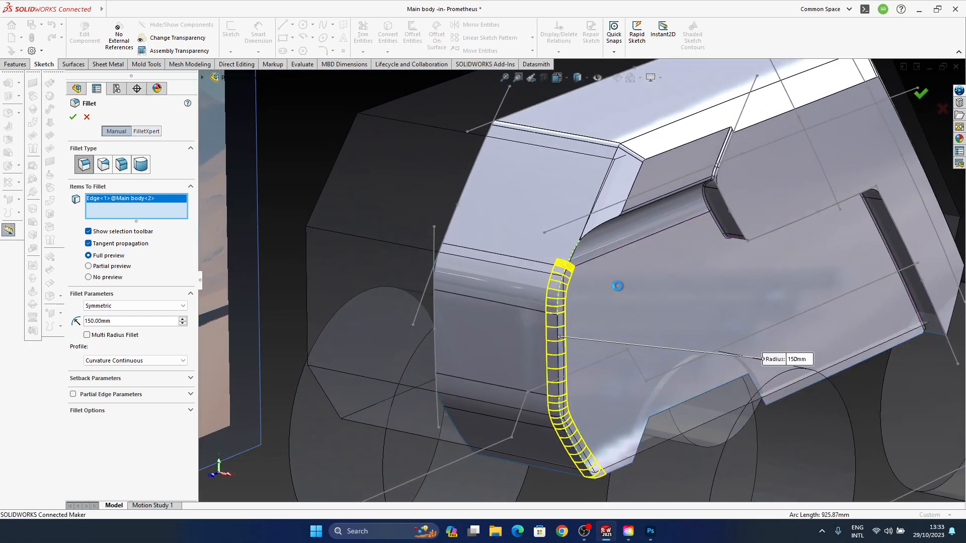
pyautogui.middleClick(563, 288)
pyautogui.moveTo(564, 288)
pyautogui.mouseDown(button='middle')
pyautogui.moveTo(535, 206)
pyautogui.moveTo(560, 211)
pyautogui.moveTo(580, 281)
pyautogui.moveTo(519, 229)
pyautogui.moveTo(509, 183)
pyautogui.moveTo(515, 162)
pyautogui.moveTo(513, 198)
pyautogui.moveTo(554, 291)
pyautogui.mouseUp(button='middle')
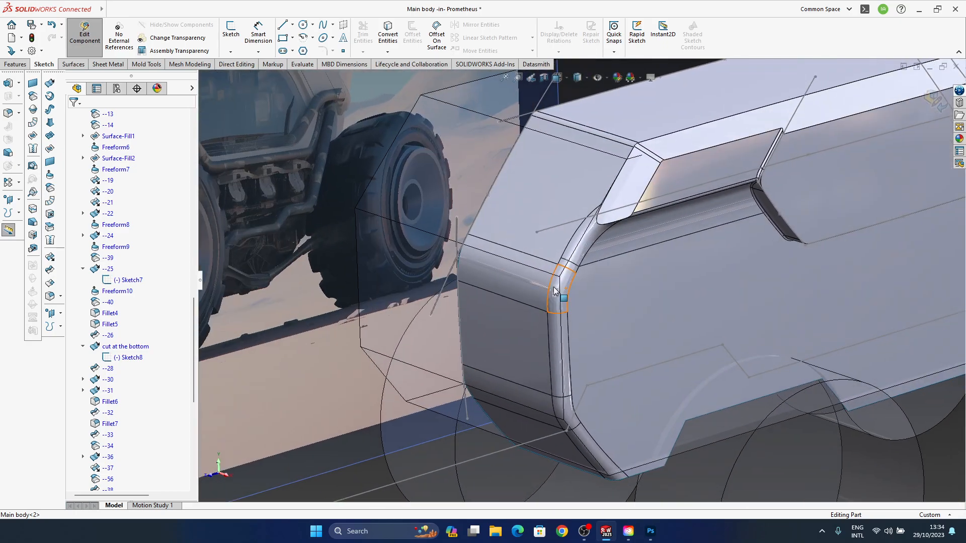
# Check how the new front edge fillet runs into the recess corner, and undo the fillet
pyautogui.moveTo(612, 280); pyautogui.dragTo(560, 326, button='middle')
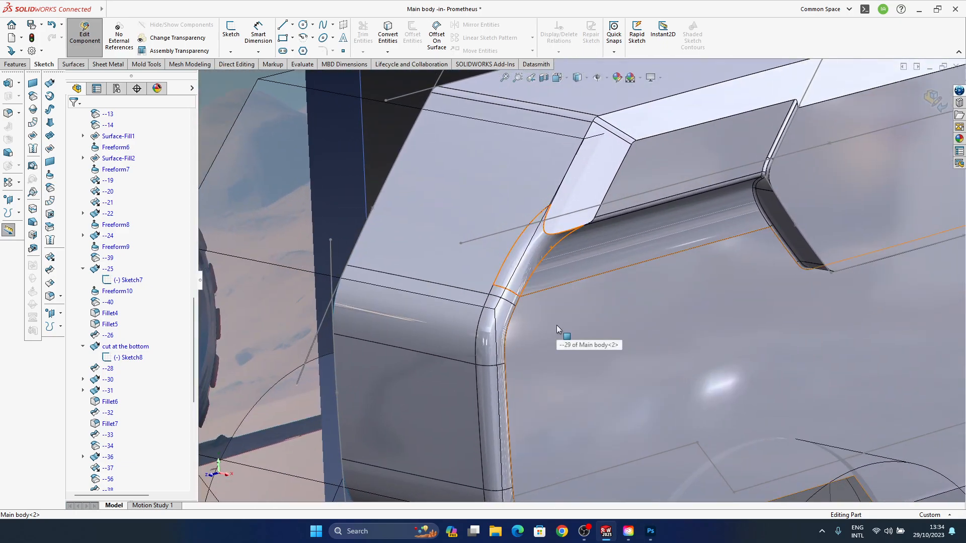
pyautogui.moveTo(500, 280); pyautogui.dragTo(573, 176, button='middle')
pyautogui.scroll(-3, 573, 177)
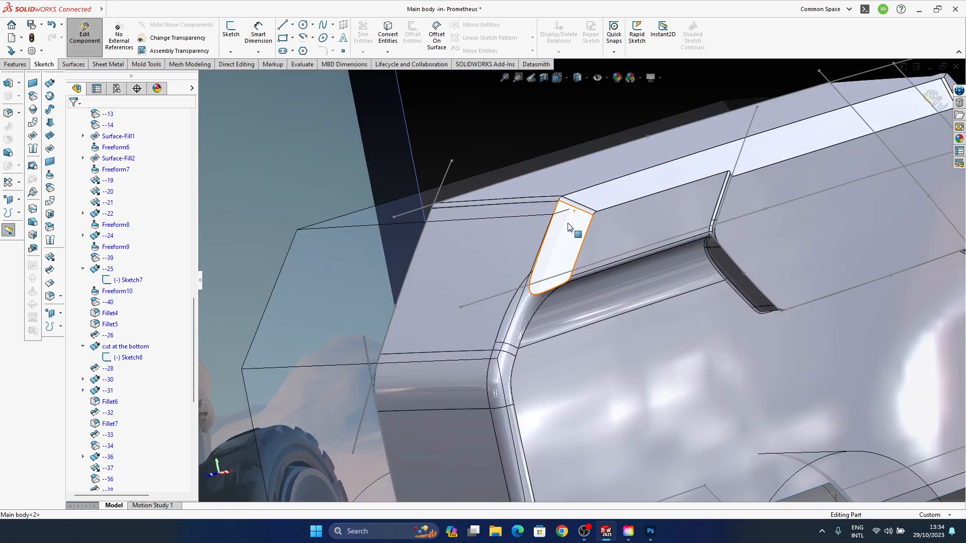
pyautogui.scroll(1, 568, 279)
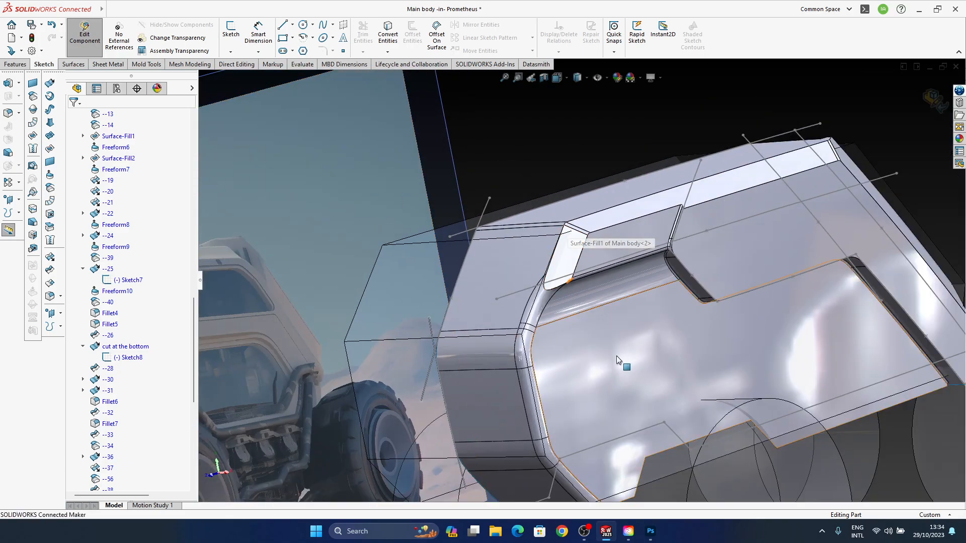
pyautogui.moveTo(526, 395); pyautogui.dragTo(519, 378, button='middle')
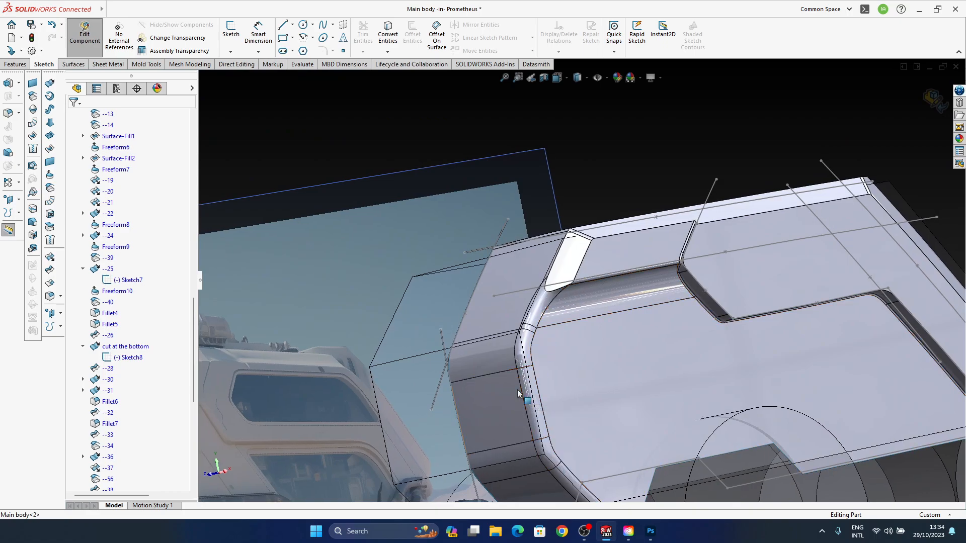
pyautogui.moveTo(518, 390); pyautogui.dragTo(517, 389, button='middle')
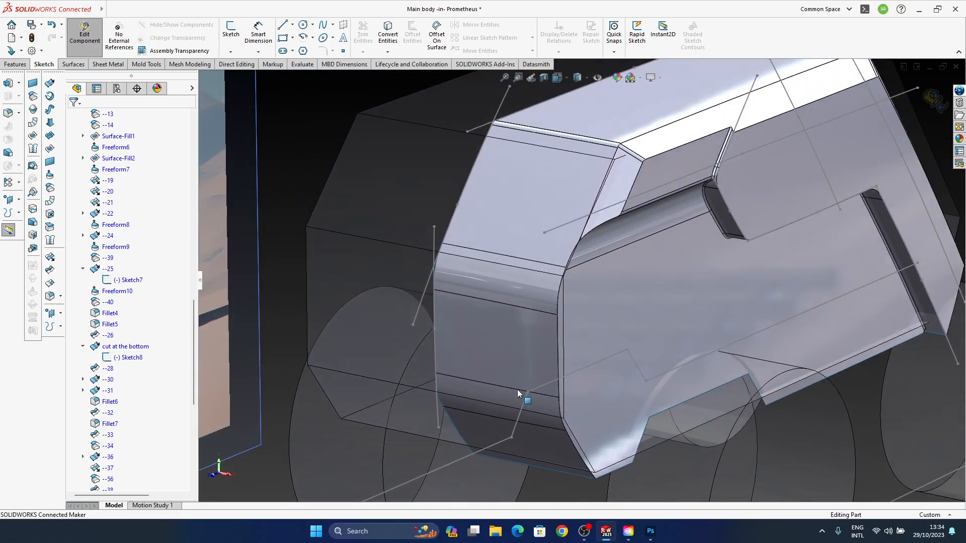
# Examine the unfilleted front side edge where it meets the recess and the slanted corner face
pyautogui.keyDown('ctrl'); pyautogui.moveTo(564, 360); pyautogui.dragTo(470, 305, button='middle'); pyautogui.keyUp('ctrl')
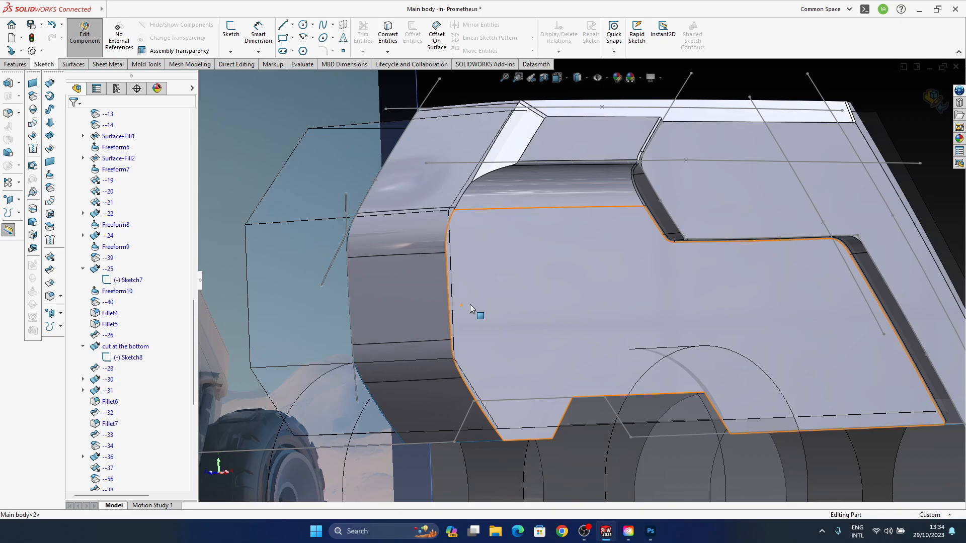
pyautogui.moveTo(503, 258); pyautogui.dragTo(505, 174, button='middle')
pyautogui.scroll(-2, 491, 196)
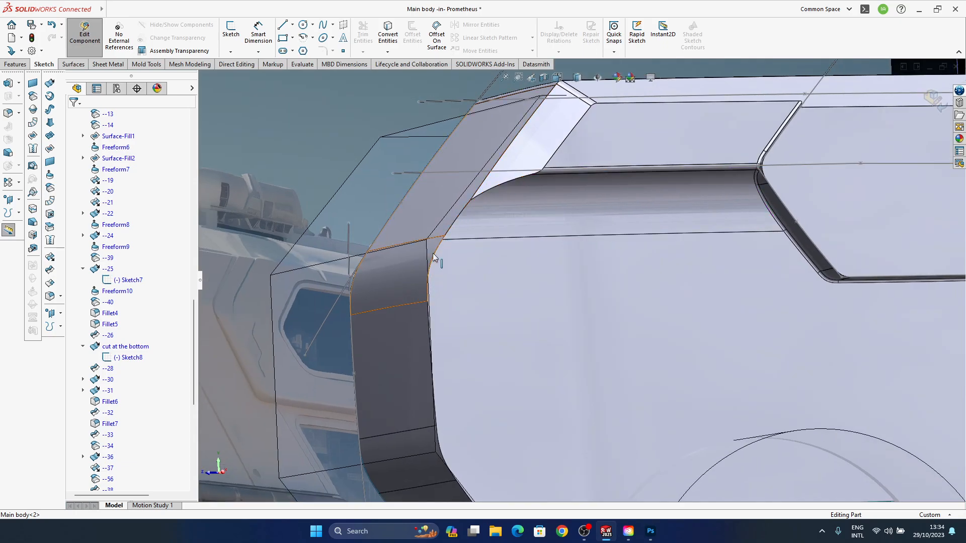
pyautogui.moveTo(443, 251); pyautogui.dragTo(516, 145, button='middle')
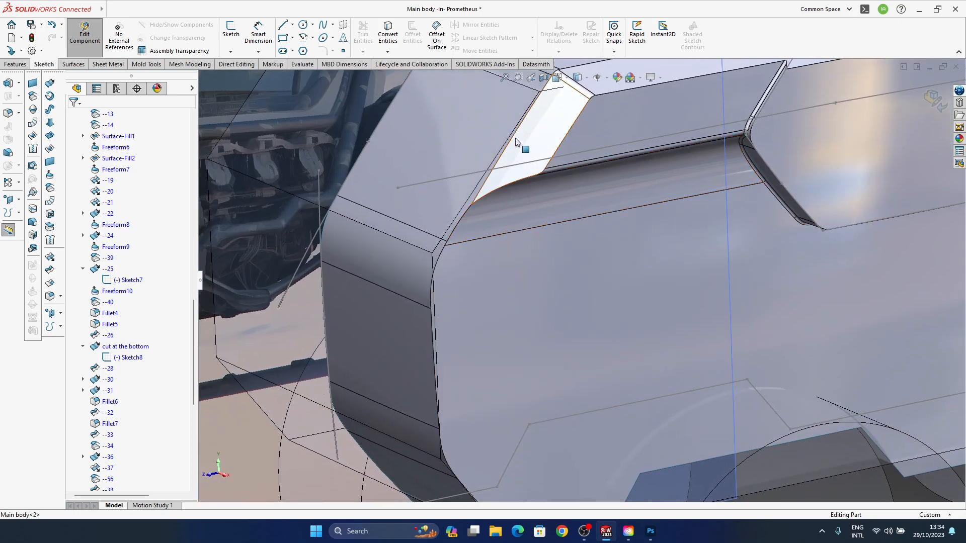
pyautogui.moveTo(463, 221); pyautogui.dragTo(473, 282, button='middle')
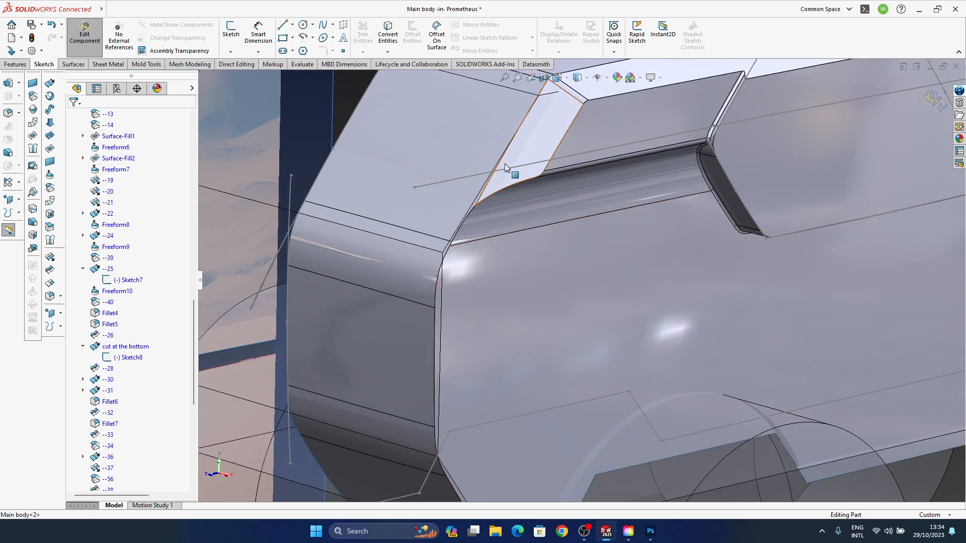
pyautogui.moveTo(524, 252); pyautogui.dragTo(498, 302, button='middle')
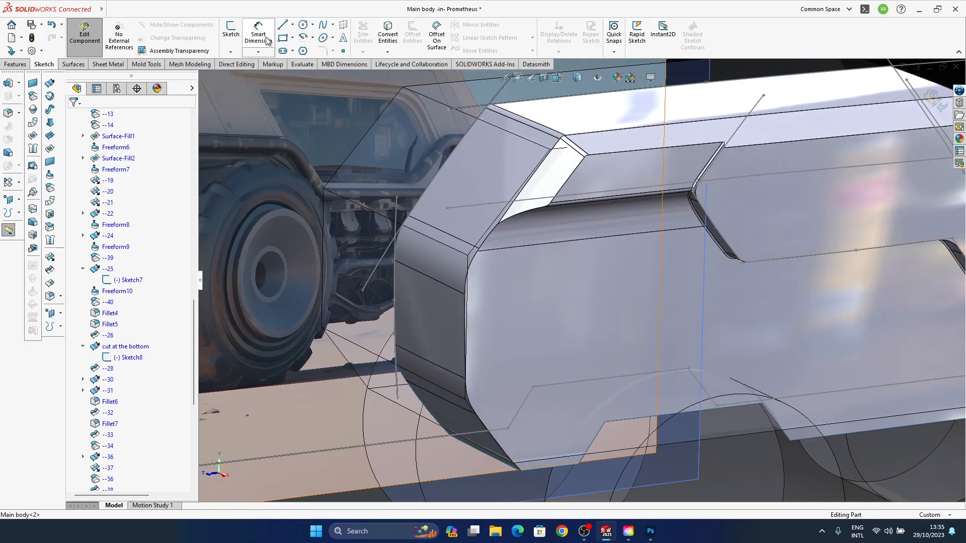
# Start a 3D sketch and convert the connected edges between the body's front and side faces, up to the recess corner, into sketch entities
pyautogui.click(233, 53)
pyautogui.click(247, 76)
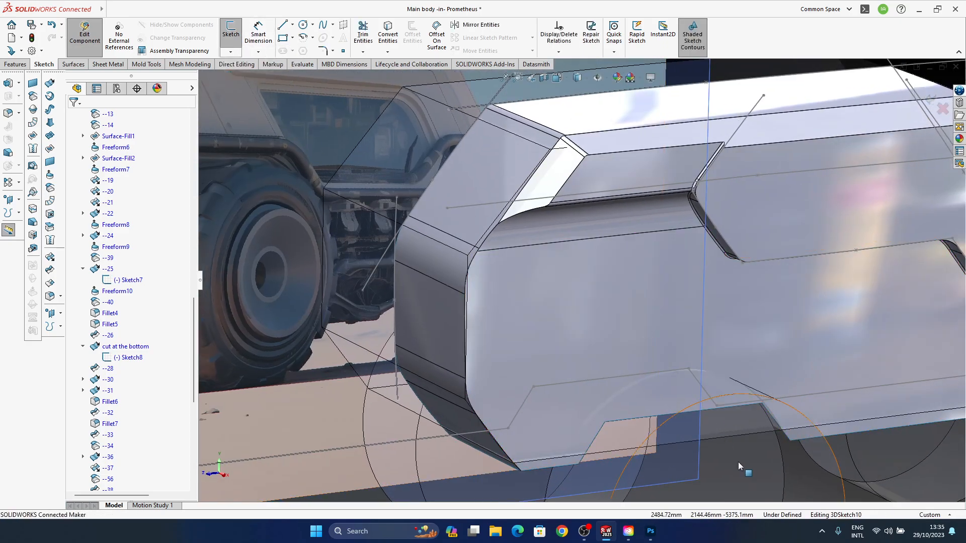
pyautogui.moveTo(777, 479); pyautogui.dragTo(498, 330, button='middle')
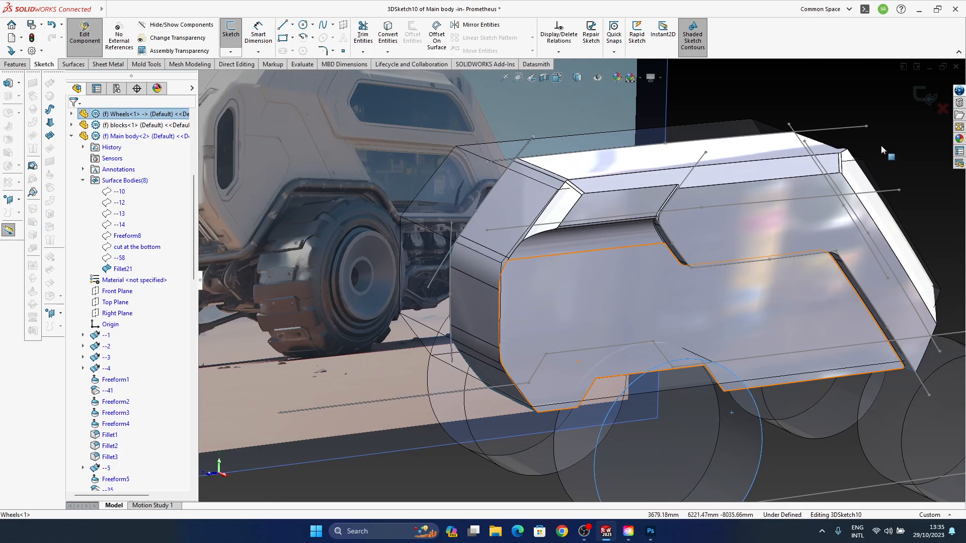
pyautogui.click(874, 101)
pyautogui.moveTo(519, 384); pyautogui.dragTo(448, 334, button='middle')
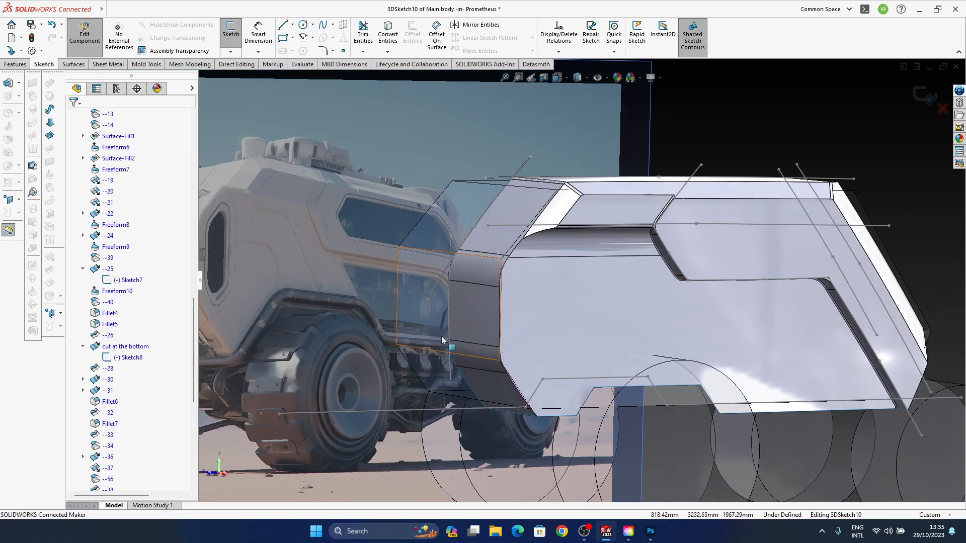
pyautogui.scroll(-3, 520, 393)
pyautogui.scroll(-3, 474, 302)
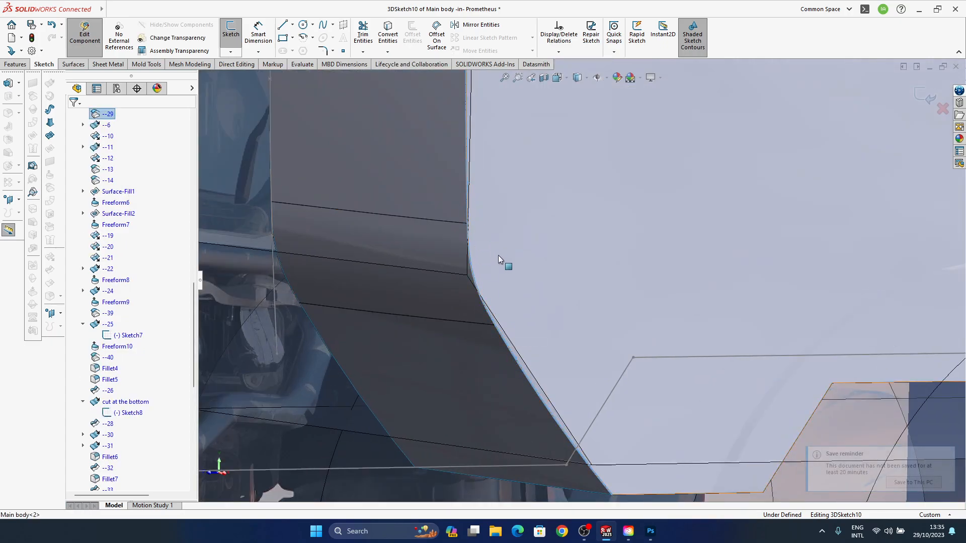
pyautogui.scroll(3, 495, 250)
pyautogui.scroll(-2, 558, 194)
pyautogui.click(512, 223)
pyautogui.scroll(-3, 519, 209)
pyautogui.click(542, 226)
pyautogui.click(553, 212)
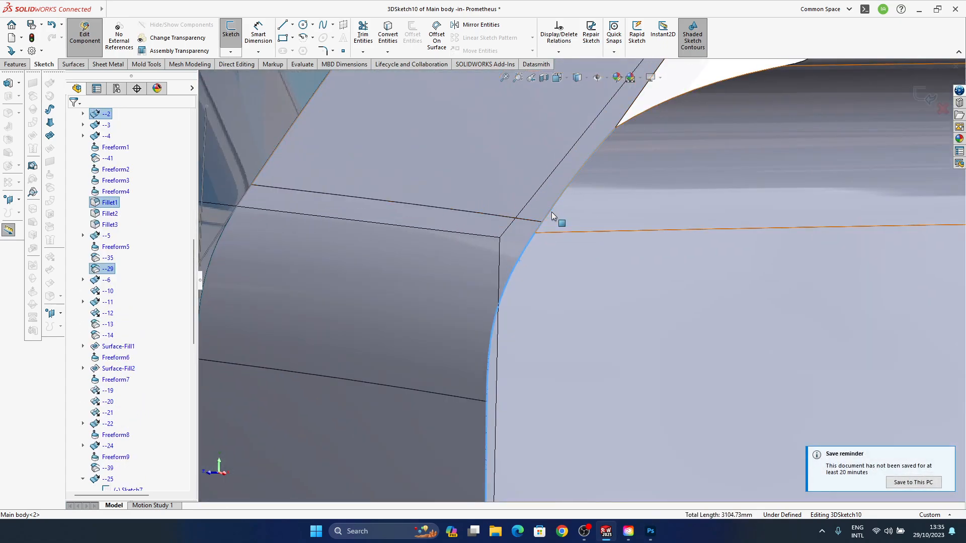
pyautogui.scroll(3, 585, 264)
pyautogui.click(397, 43)
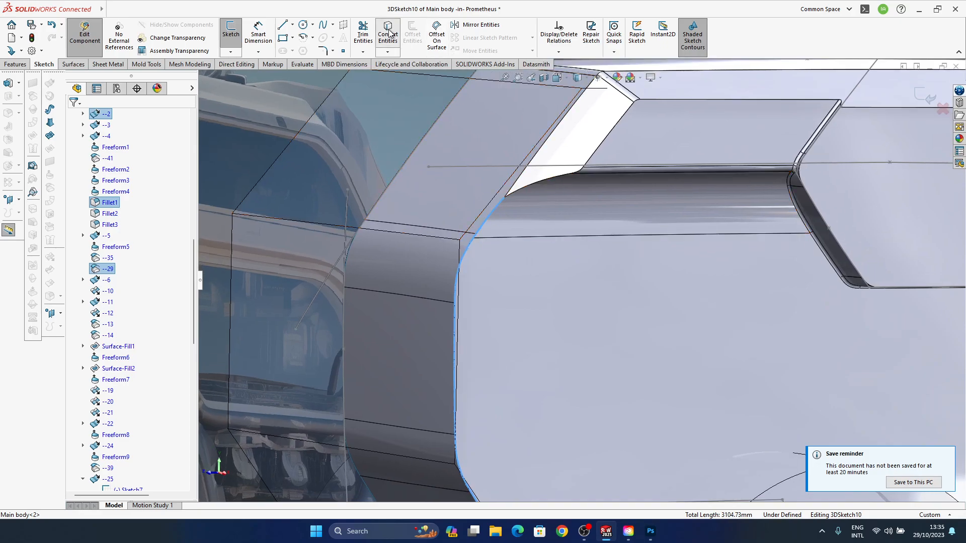
# Examine the converted edge curve and its segments around the recess corner from several angles
pyautogui.scroll(5, 513, 251)
pyautogui.moveTo(511, 253); pyautogui.dragTo(485, 249, button='middle')
pyautogui.scroll(-5, 506, 251)
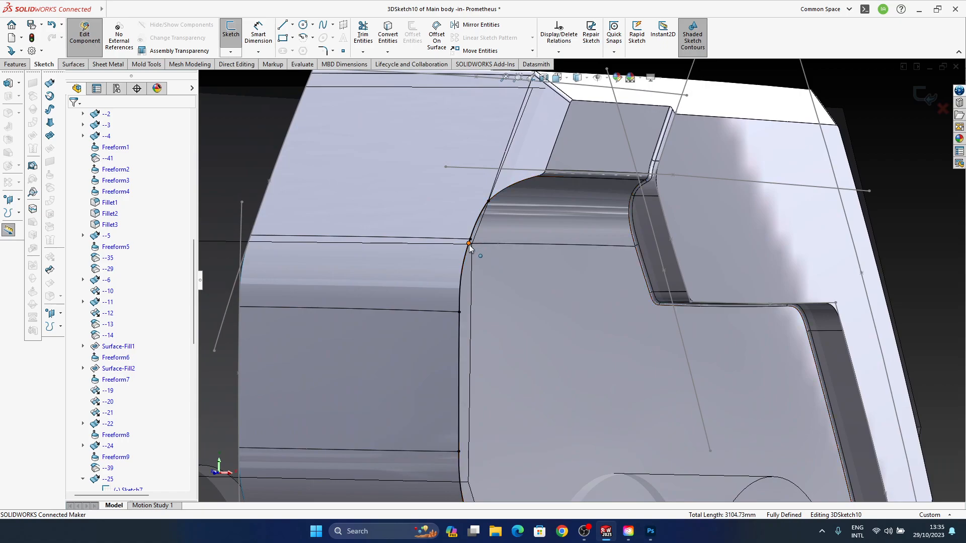
pyautogui.moveTo(503, 171); pyautogui.dragTo(442, 336, button='middle')
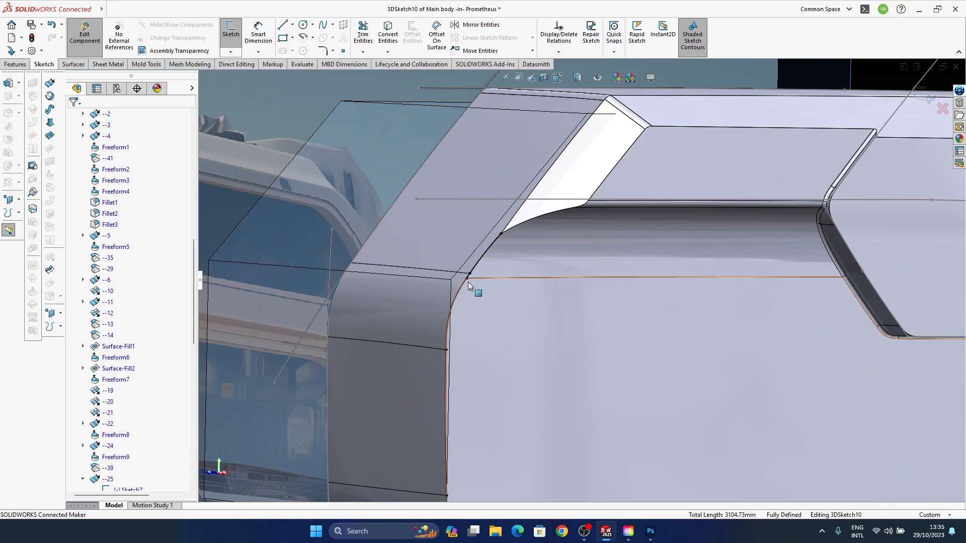
pyautogui.moveTo(518, 231); pyautogui.dragTo(490, 273, button='middle')
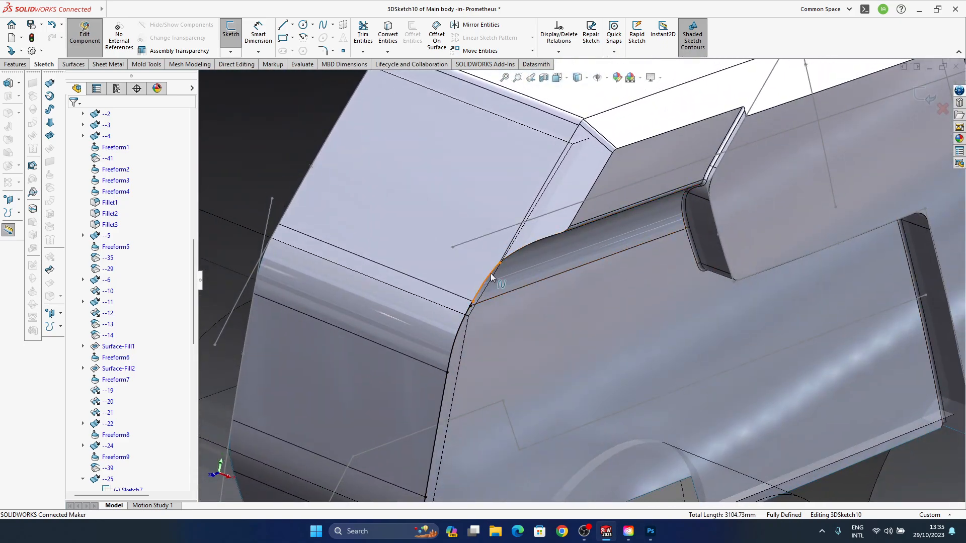
pyautogui.click(668, 384)
pyautogui.press('Escape')
# Draw a three-point spline from the converted edge curve's upper end at the recess corner, up along the slanted front face
pyautogui.moveTo(535, 330); pyautogui.dragTo(396, 285, button='middle')
pyautogui.scroll(-3, 481, 276)
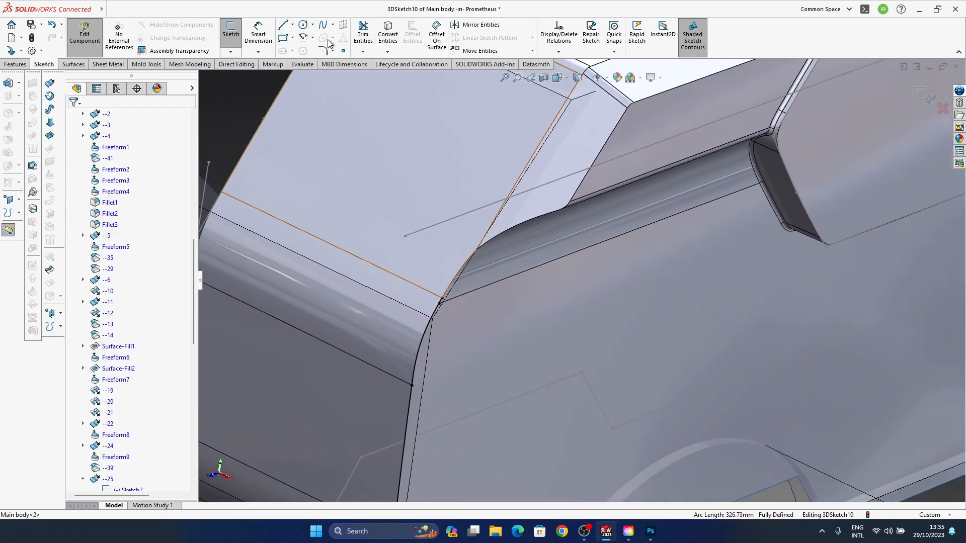
pyautogui.click(333, 25)
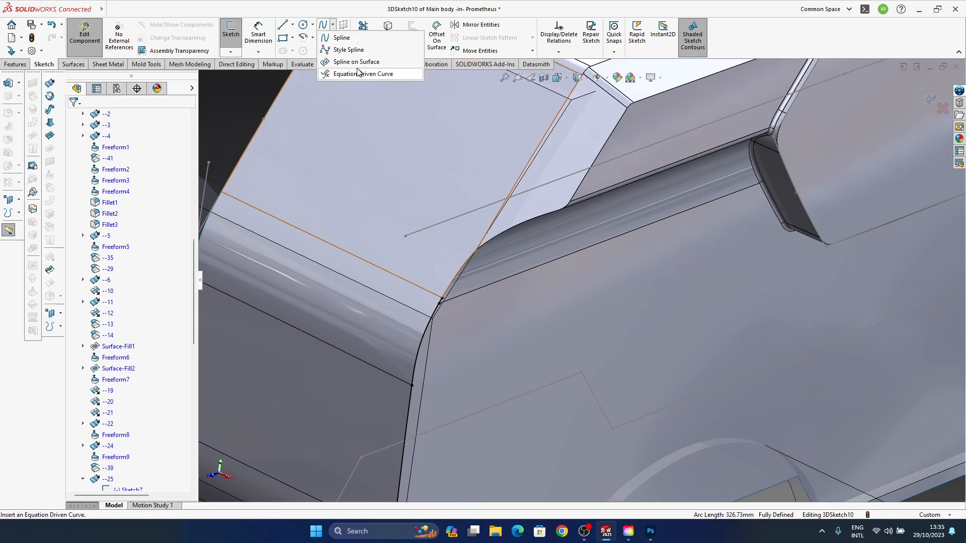
pyautogui.click(342, 37)
pyautogui.click(442, 298)
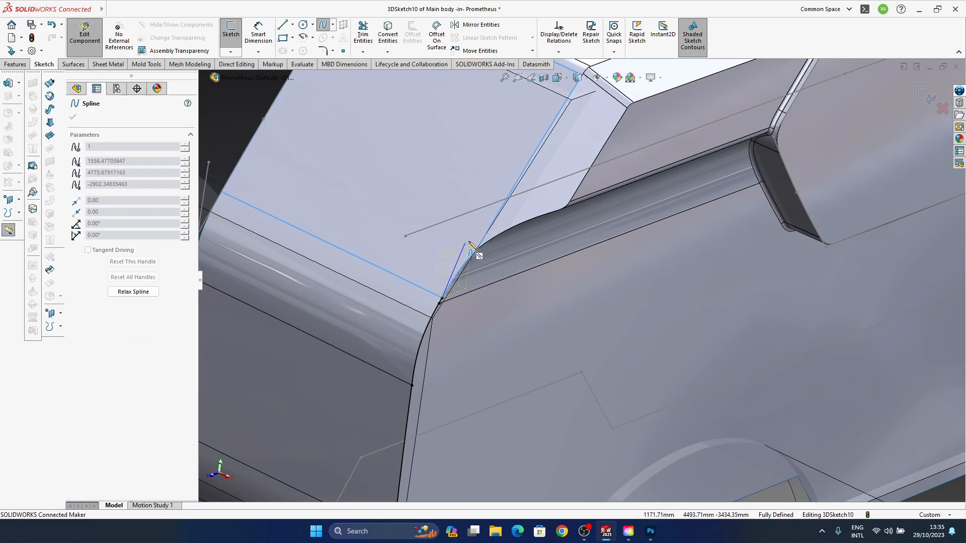
pyautogui.click(529, 132)
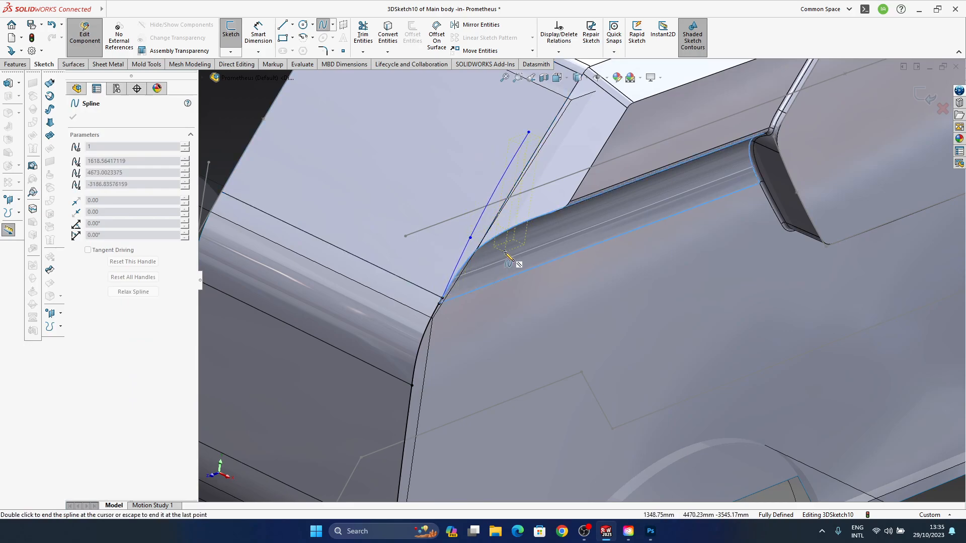
pyautogui.press('Escape')
# Make the new spline tangent to the adjoining converted edge segment at the recess corner
pyautogui.moveTo(442, 263); pyautogui.dragTo(491, 240, button='middle')
pyautogui.scroll(-3, 463, 260)
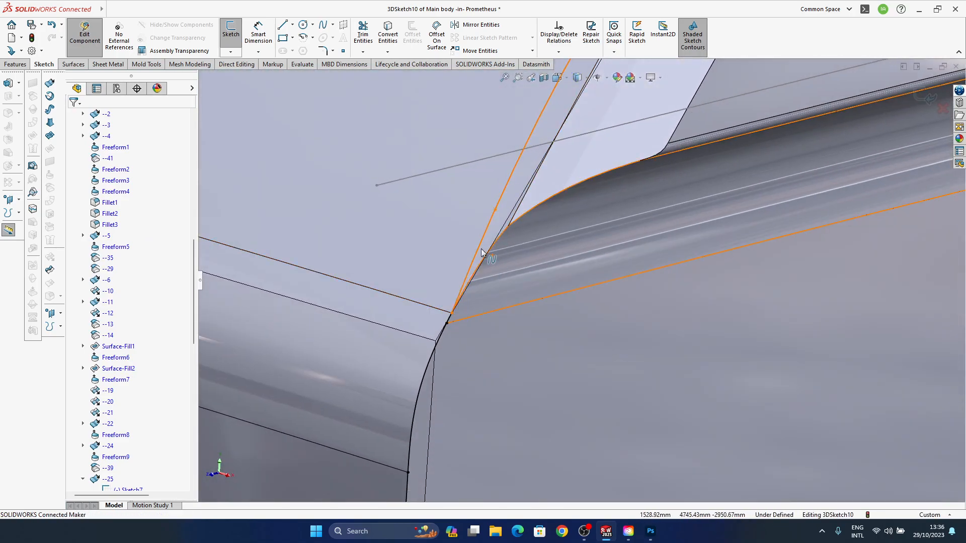
pyautogui.click(443, 329)
pyautogui.keyDown('ctrl'); pyautogui.click(451, 318); pyautogui.keyUp('ctrl')
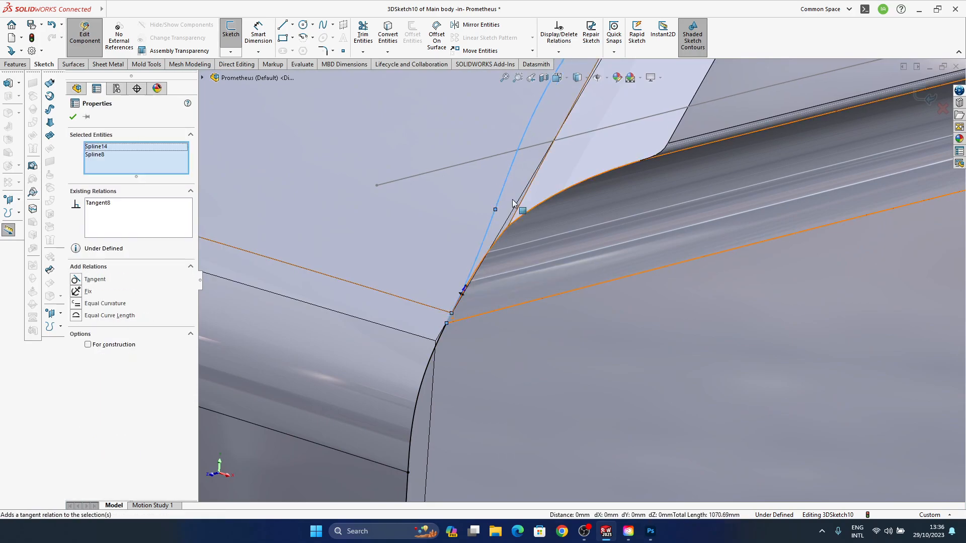
pyautogui.scroll(4, 473, 272)
pyautogui.press('Escape')
# Reposition the spline's upper end and middle points so the curve runs straighter alongside the front face's side edge
pyautogui.moveTo(502, 290); pyautogui.dragTo(524, 176, button='middle')
pyautogui.moveTo(524, 171); pyautogui.dragTo(524, 200)
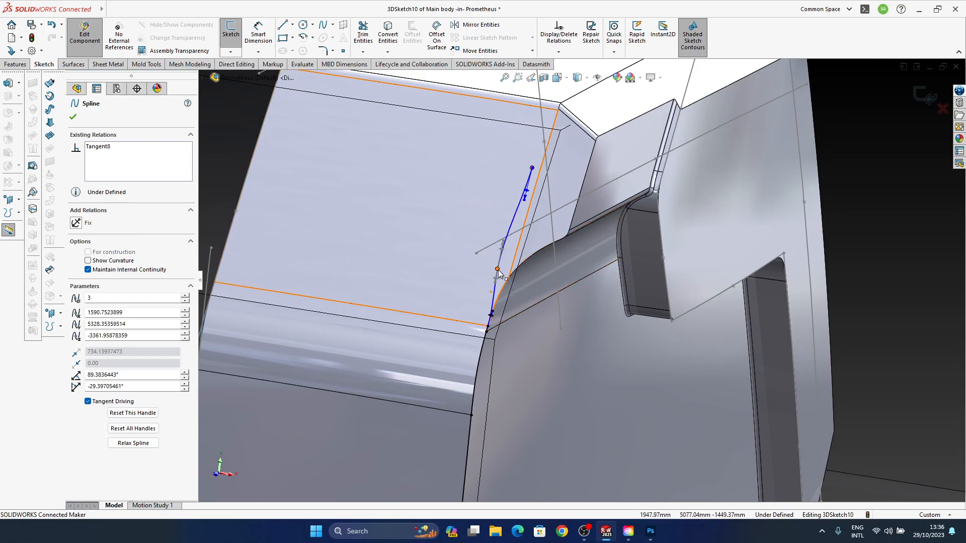
pyautogui.click(497, 270)
pyautogui.moveTo(498, 269)
pyautogui.mouseDown()
pyautogui.moveTo(507, 250)
pyautogui.moveTo(504, 279)
pyautogui.mouseUp()
pyautogui.scroll(-4, 503, 275)
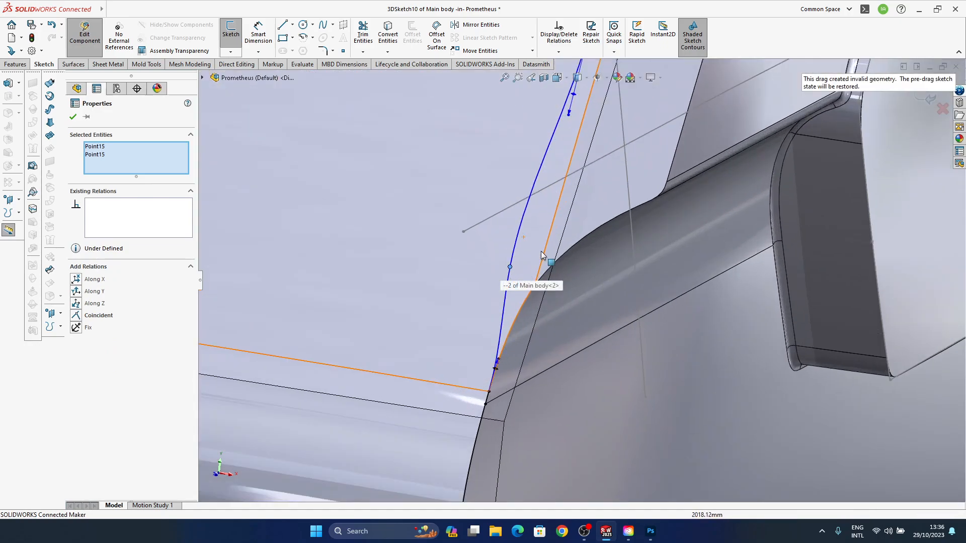
pyautogui.moveTo(477, 303); pyautogui.dragTo(504, 255)
pyautogui.moveTo(502, 263); pyautogui.dragTo(454, 264, button='middle')
pyautogui.scroll(-3, 455, 259)
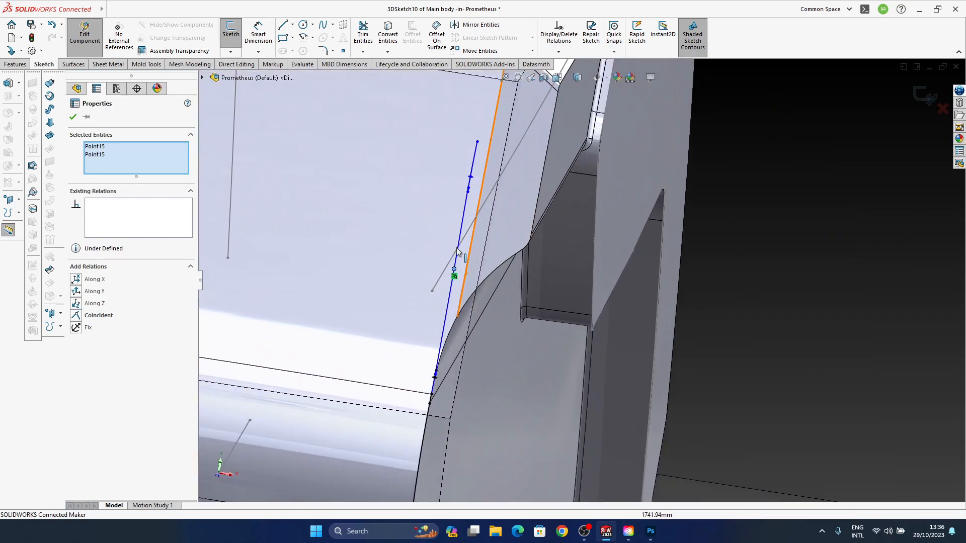
# Reset all handles of the spline and deselect it
pyautogui.click(464, 216)
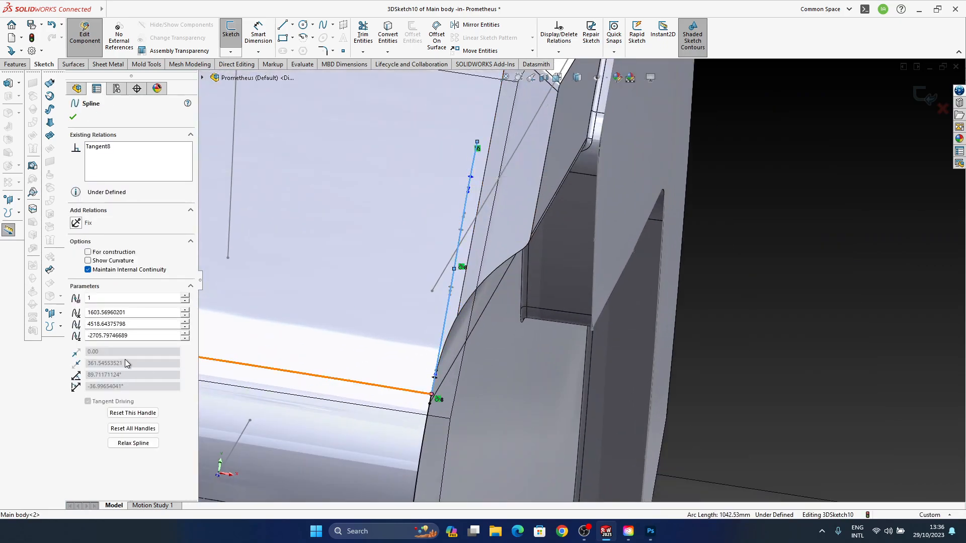
pyautogui.click(144, 432)
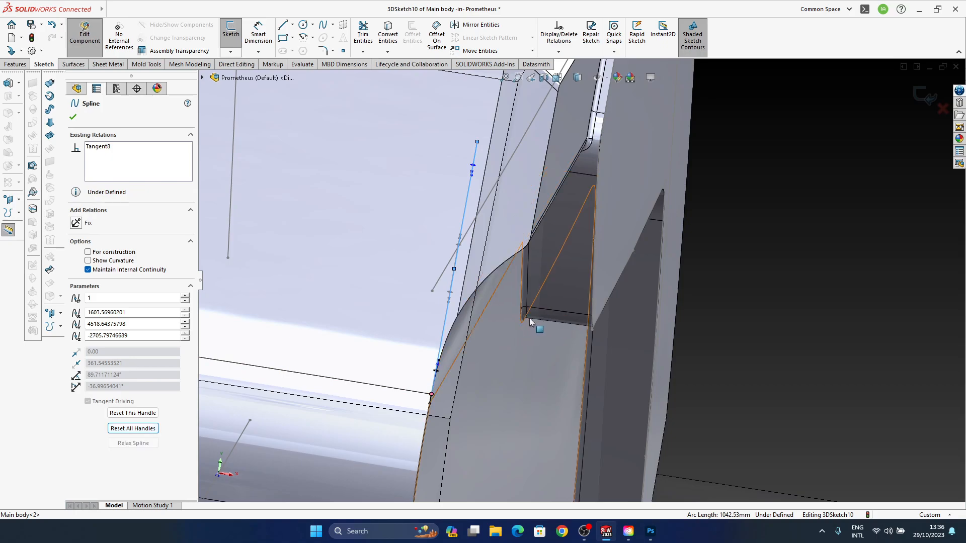
pyautogui.moveTo(476, 262); pyautogui.dragTo(451, 302, button='middle')
pyautogui.scroll(3, 452, 302)
pyautogui.keyDown('ctrl'); pyautogui.moveTo(644, 309); pyautogui.dragTo(559, 259, button='middle'); pyautogui.keyUp('ctrl')
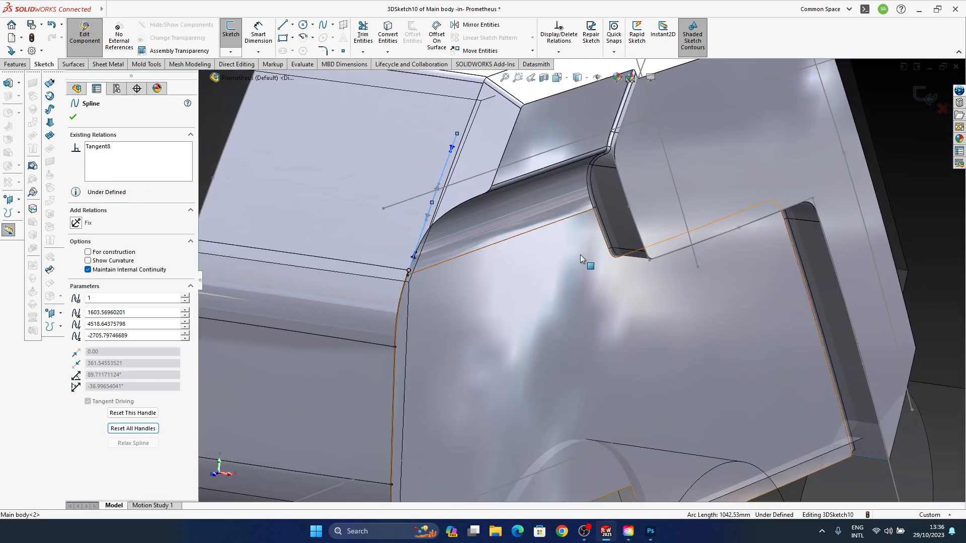
pyautogui.scroll(2, 558, 260)
pyautogui.click(858, 189)
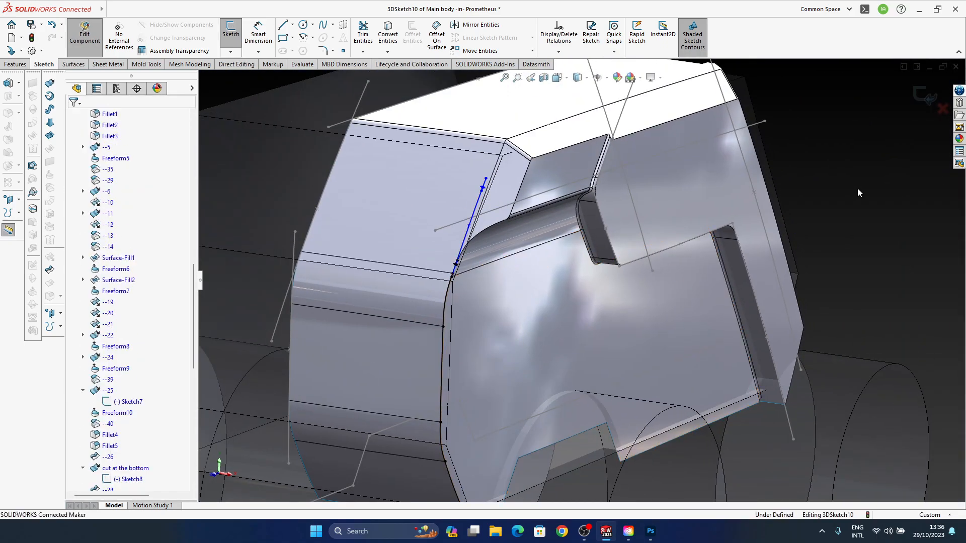
# Shorten the spline by moving its upper end point down along the front face, close to the recess corner
pyautogui.moveTo(557, 234); pyautogui.dragTo(469, 228, button='middle')
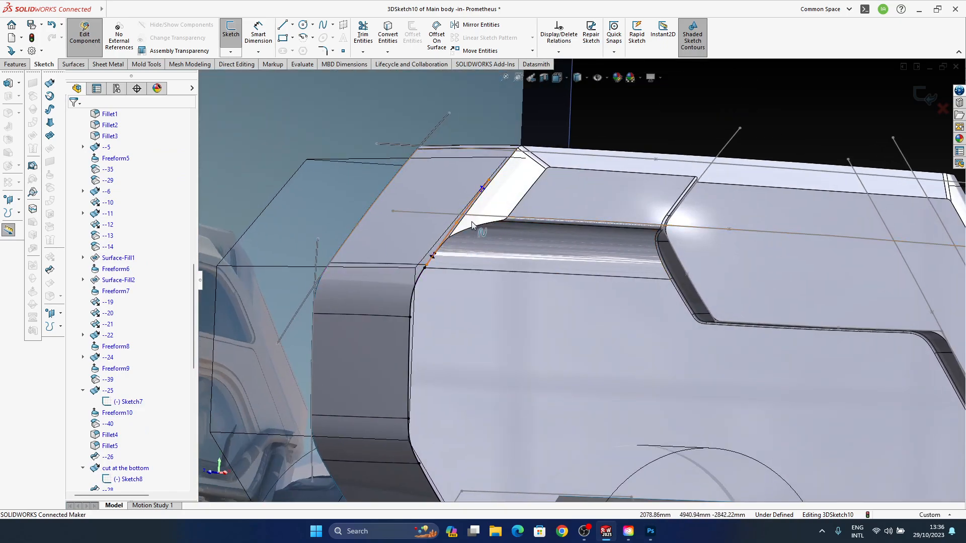
pyautogui.moveTo(491, 189)
pyautogui.mouseDown(button='middle')
pyautogui.moveTo(470, 233)
pyautogui.moveTo(468, 216)
pyautogui.mouseUp(button='middle')
pyautogui.scroll(-4, 470, 232)
pyautogui.moveTo(458, 222); pyautogui.dragTo(451, 237)
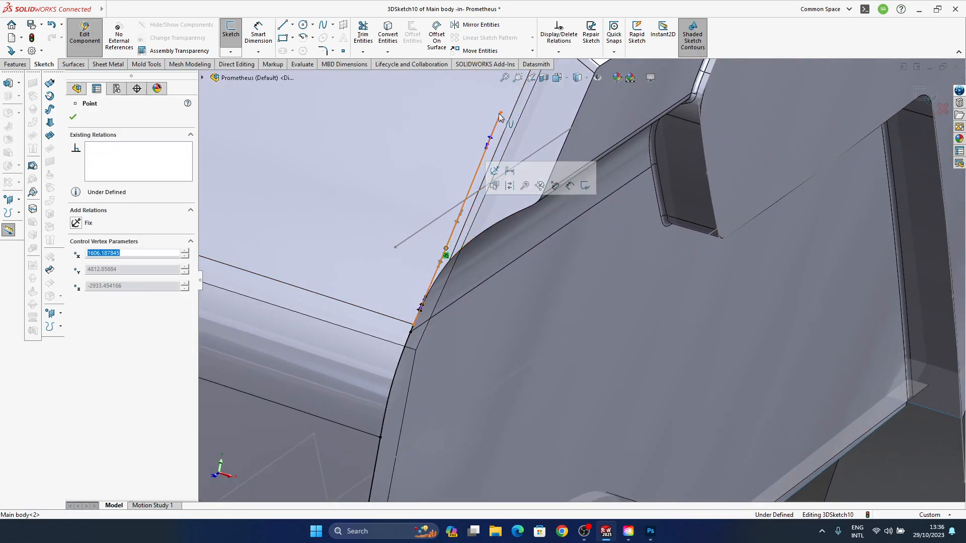
pyautogui.click(502, 116)
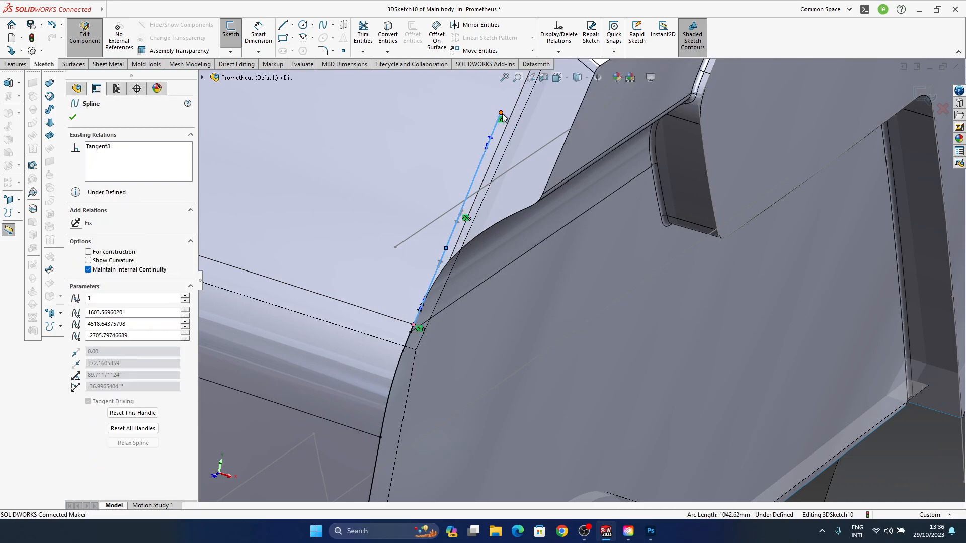
pyautogui.moveTo(503, 115); pyautogui.dragTo(482, 176)
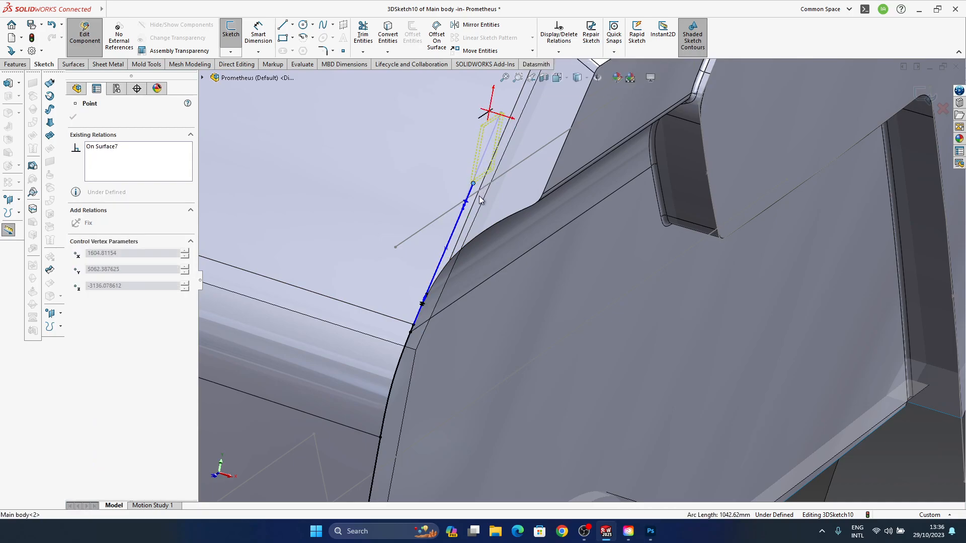
pyautogui.moveTo(480, 198); pyautogui.dragTo(522, 210)
pyautogui.moveTo(522, 209); pyautogui.dragTo(497, 136, button='middle')
pyautogui.moveTo(500, 115); pyautogui.dragTo(464, 209)
# Fine-tune the middle and upper end points of the shortened spline, leaving it about 577 mm long
pyautogui.moveTo(470, 246)
pyautogui.mouseDown(button='middle')
pyautogui.moveTo(452, 218)
pyautogui.moveTo(447, 255)
pyautogui.moveTo(477, 259)
pyautogui.mouseUp(button='middle')
pyautogui.scroll(-4, 447, 255)
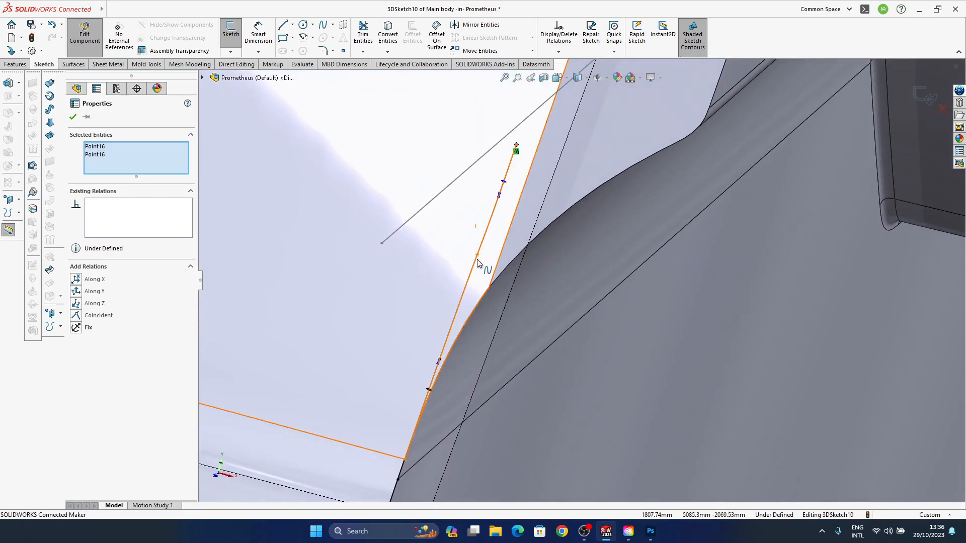
pyautogui.moveTo(477, 255); pyautogui.dragTo(475, 257)
pyautogui.moveTo(517, 146); pyautogui.dragTo(513, 145)
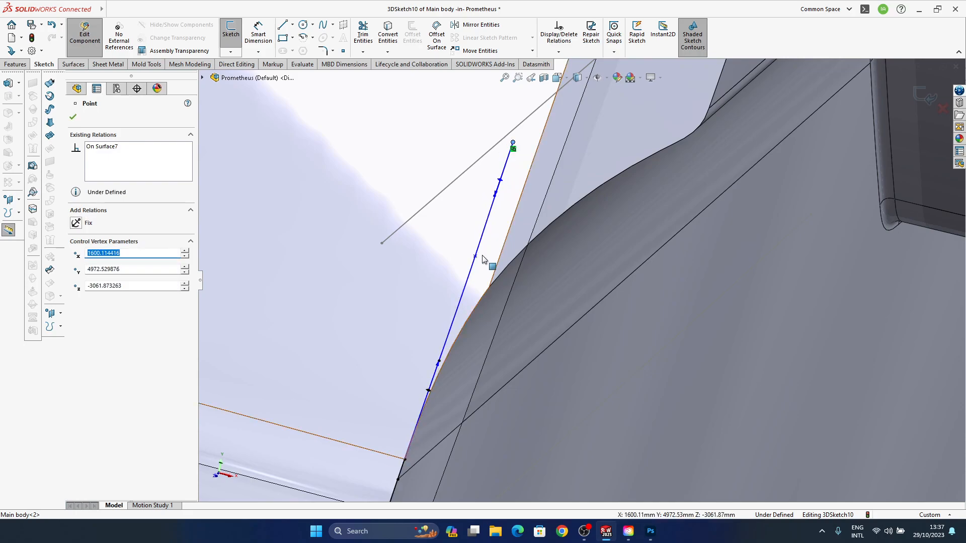
pyautogui.moveTo(476, 258); pyautogui.dragTo(470, 267)
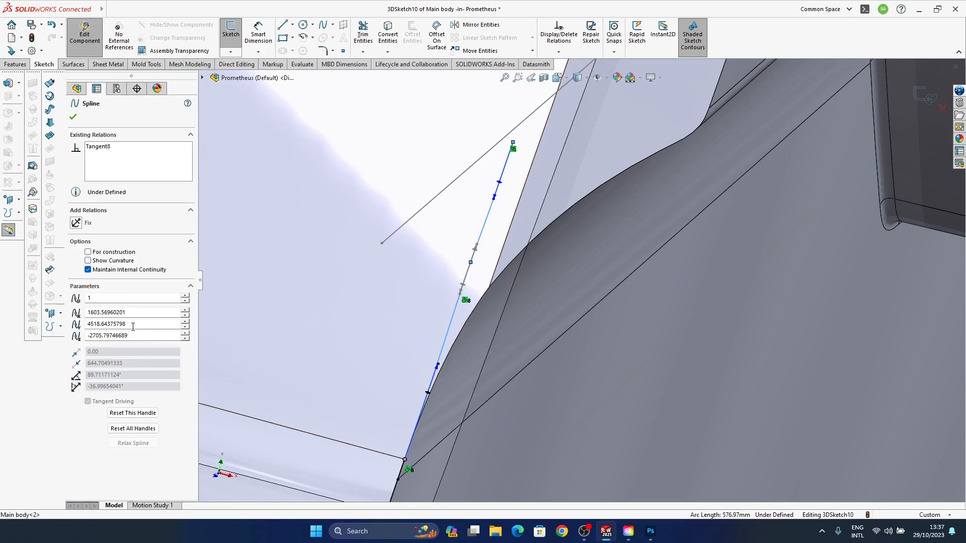
# Reset all handles of the shortened spline and exit the 3D sketch
pyautogui.click(157, 431)
pyautogui.moveTo(528, 217)
pyautogui.mouseDown(button='middle')
pyautogui.moveTo(496, 201)
pyautogui.moveTo(517, 182)
pyautogui.moveTo(517, 210)
pyautogui.mouseUp(button='middle')
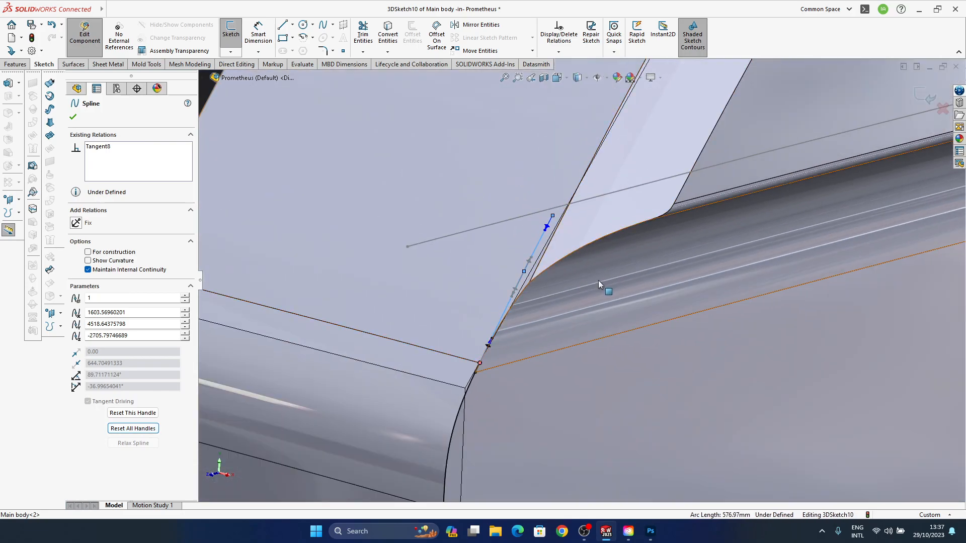
pyautogui.press('Escape')
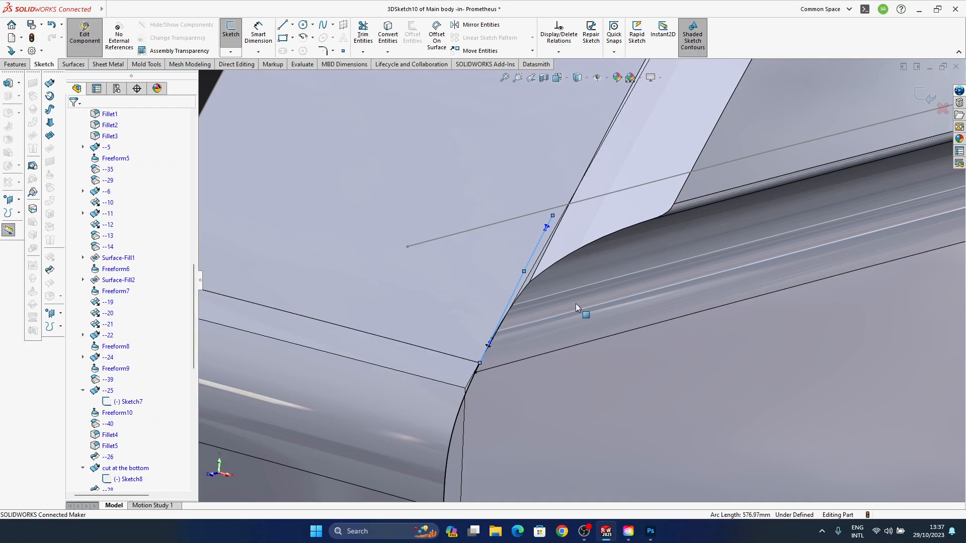
pyautogui.scroll(4, 575, 304)
pyautogui.hotkey('ctrl', 'b')
pyautogui.moveTo(527, 296); pyautogui.dragTo(499, 280, button='middle')
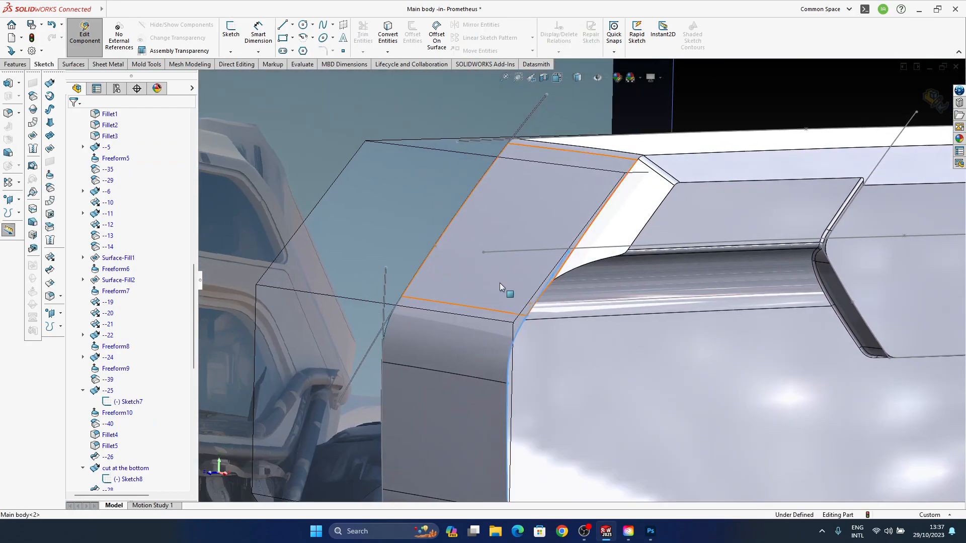
# Start a circular-profile surface sweep with the open loop of the front edge curve and its spline extension as the path
pyautogui.keyDown('ctrl'); pyautogui.moveTo(553, 308); pyautogui.dragTo(513, 211, button='middle'); pyautogui.keyUp('ctrl')
pyautogui.scroll(4, 548, 289)
pyautogui.keyDown('ctrl'); pyautogui.moveTo(522, 372); pyautogui.dragTo(531, 207, button='middle'); pyautogui.keyUp('ctrl')
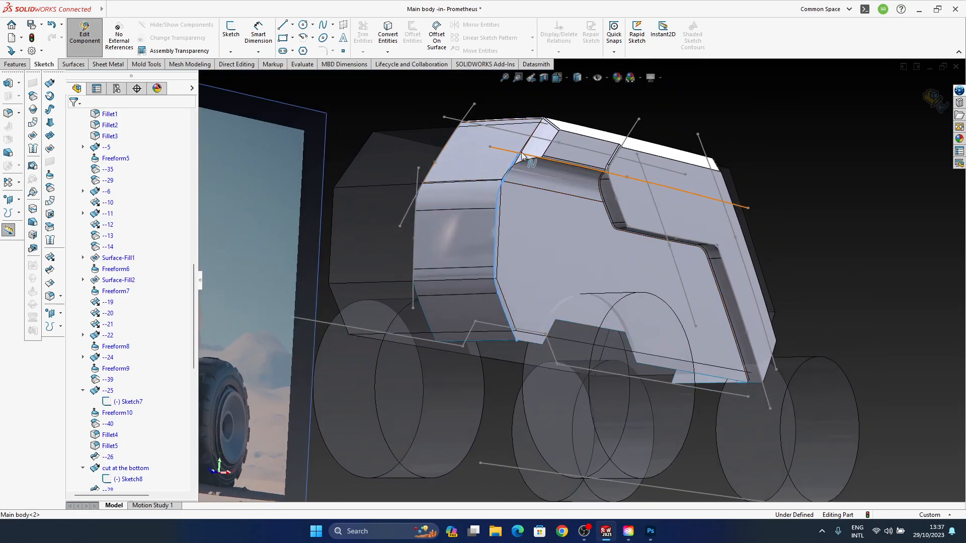
pyautogui.keyDown('ctrl'); pyautogui.moveTo(610, 318); pyautogui.dragTo(587, 325, button='middle'); pyautogui.keyUp('ctrl')
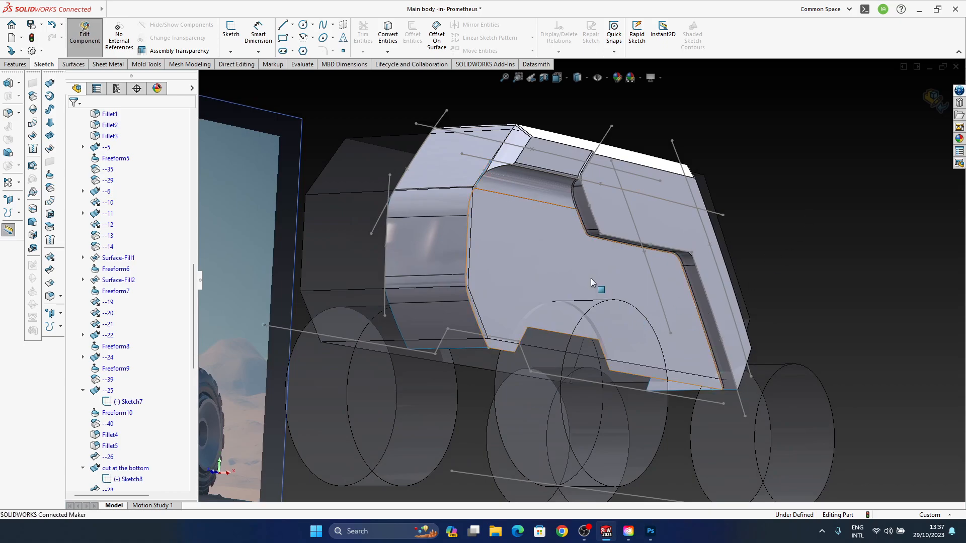
pyautogui.keyDown('ctrl'); pyautogui.moveTo(598, 287); pyautogui.dragTo(612, 299, button='middle'); pyautogui.keyUp('ctrl')
pyautogui.moveTo(519, 272); pyautogui.dragTo(514, 339, button='middle')
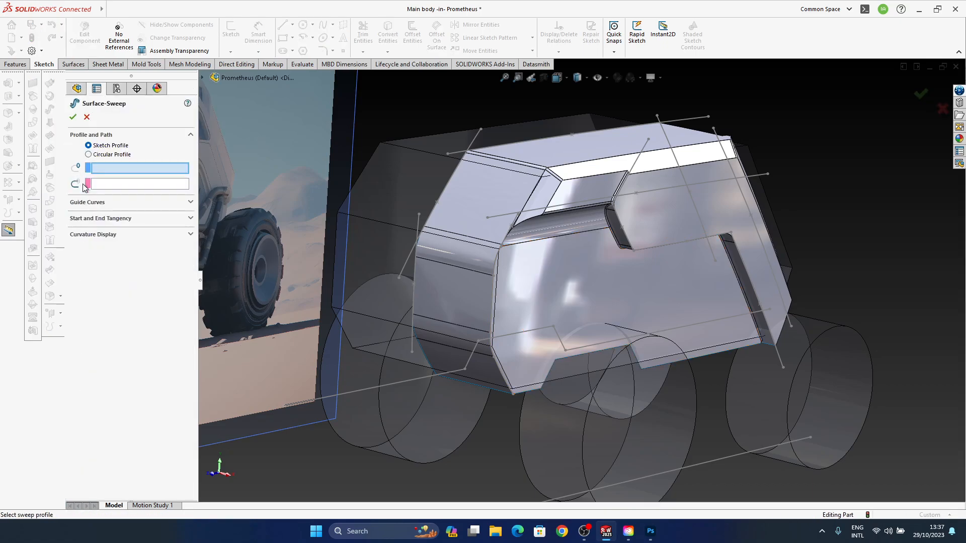
pyautogui.click(106, 157)
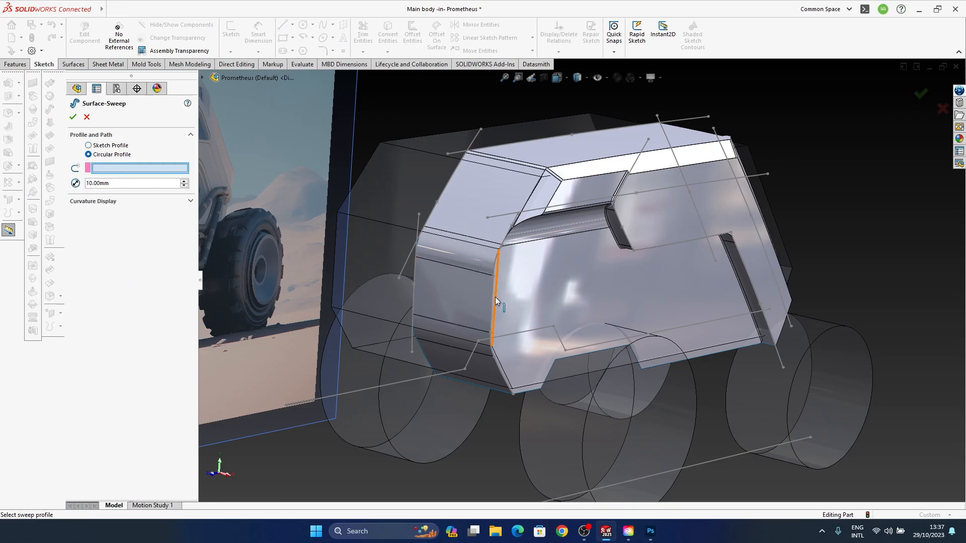
pyautogui.scroll(-4, 517, 250)
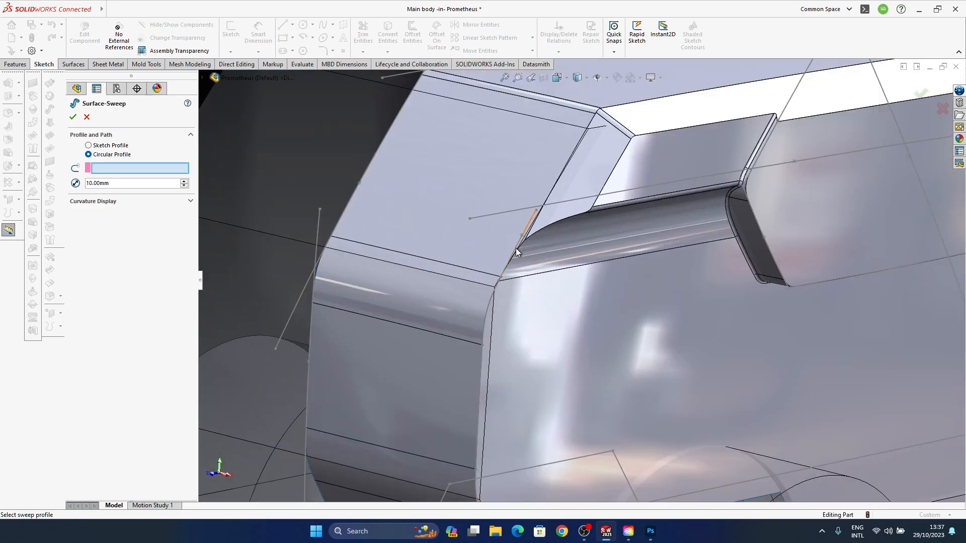
pyautogui.click(511, 266)
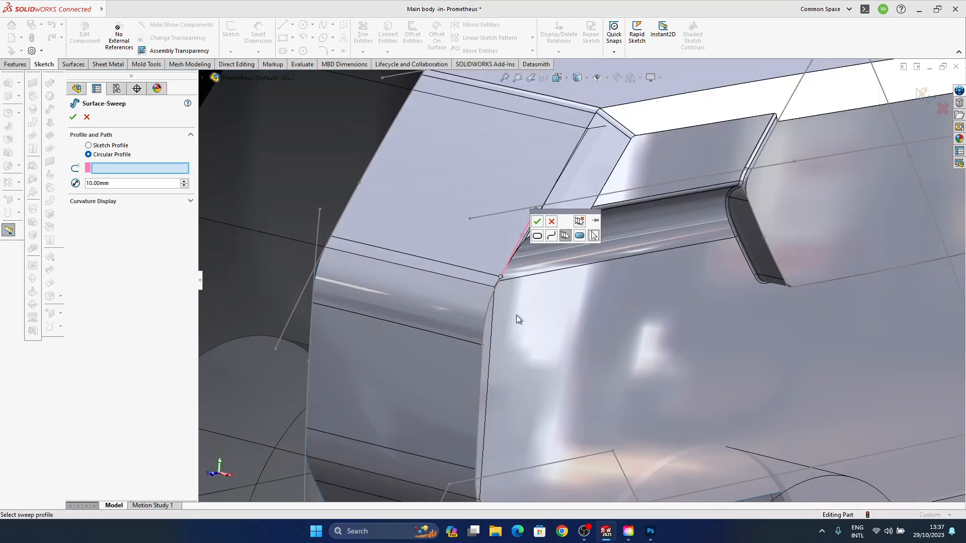
pyautogui.click(552, 236)
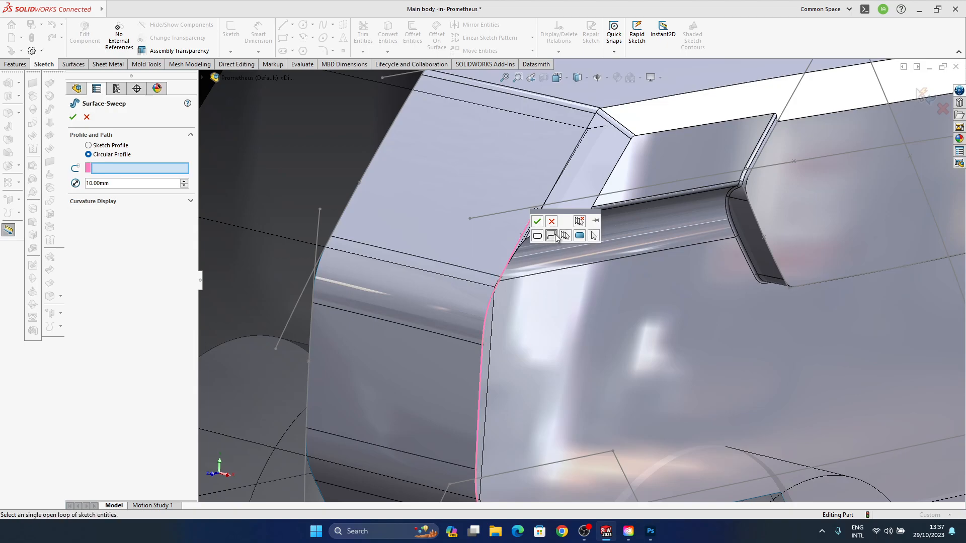
pyautogui.click(120, 165)
pyautogui.click(537, 222)
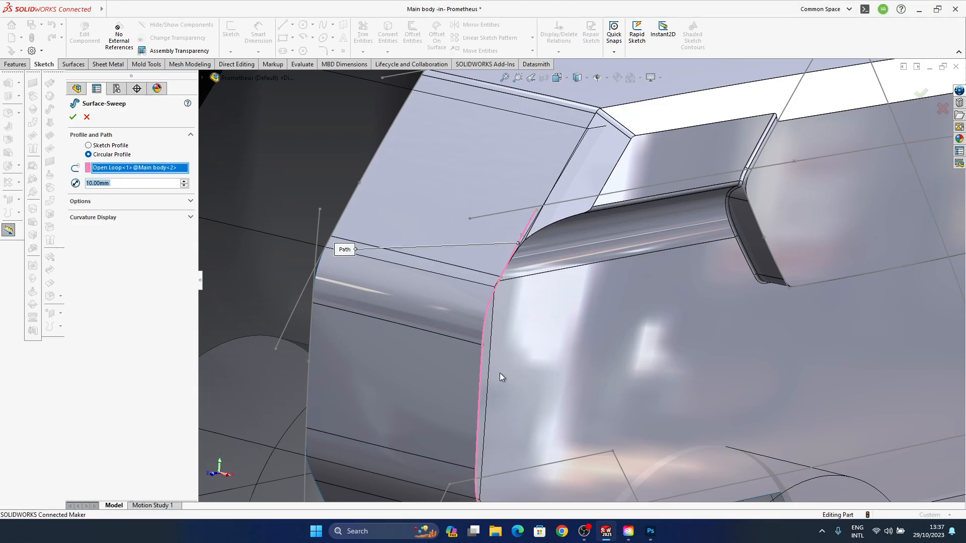
# Set the circular profile's diameter to 300 mm and create the swept surface along the front side edge
pyautogui.scroll(2, 498, 373)
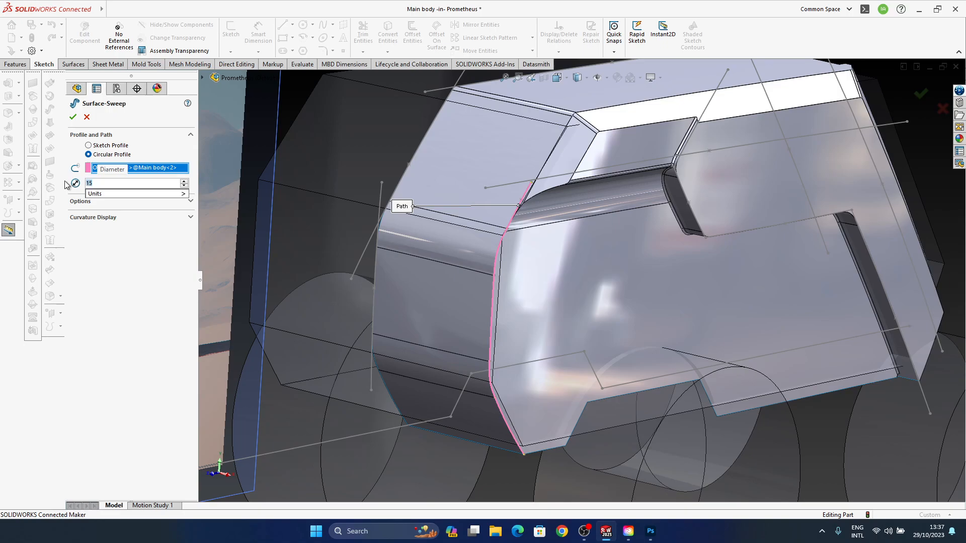
pyautogui.write('300')
pyautogui.press('Return')
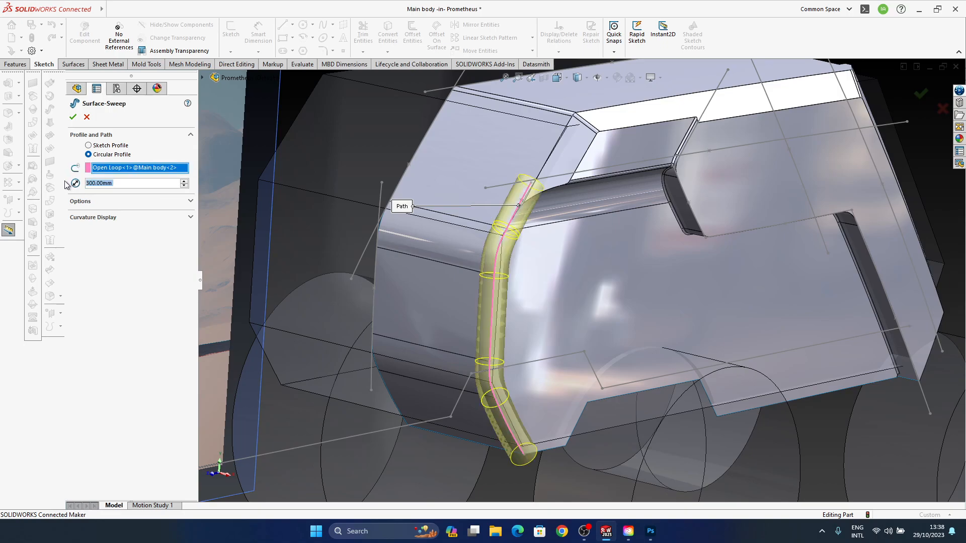
pyautogui.moveTo(631, 282); pyautogui.dragTo(532, 342, button='middle')
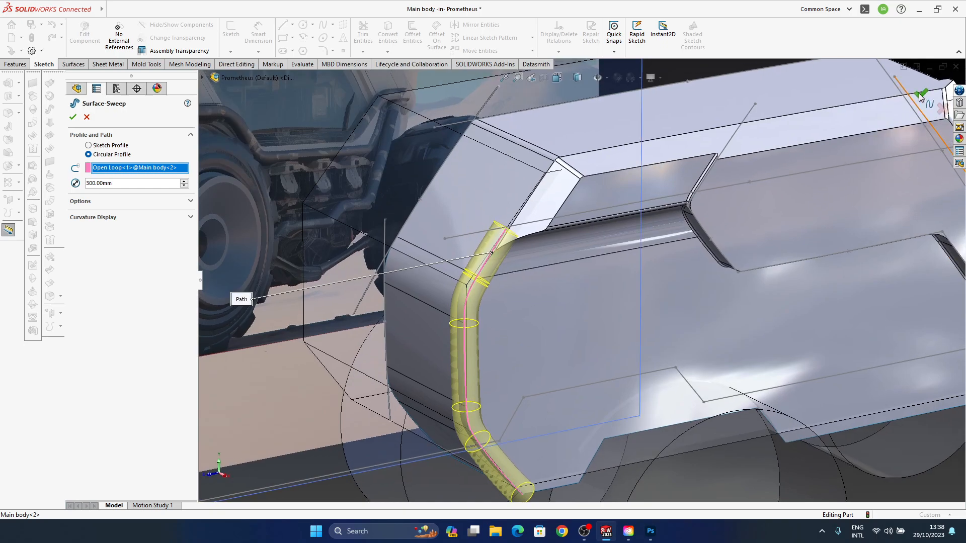
pyautogui.press('Return')
pyautogui.moveTo(487, 342); pyautogui.dragTo(512, 236, button='middle')
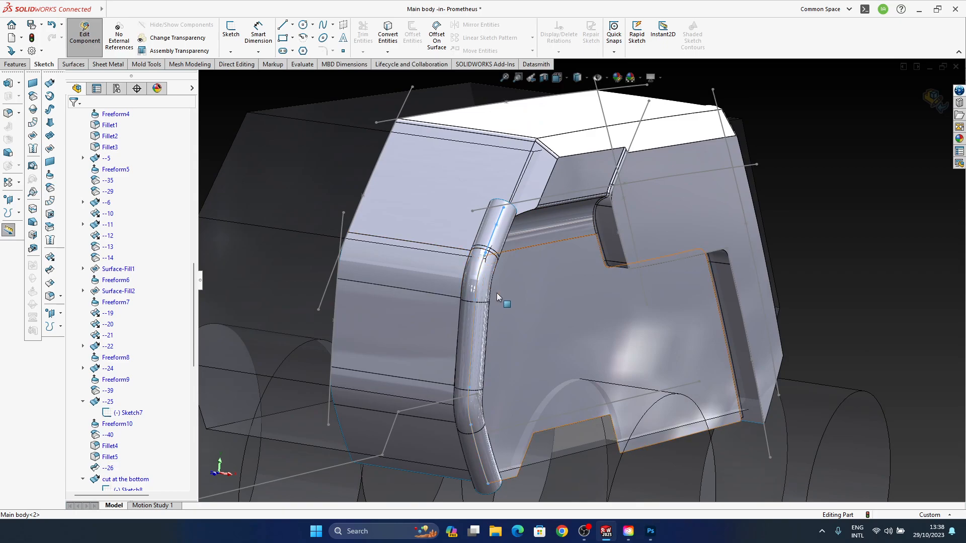
# Examine how the swept tube's upper end meets the recess corner from several viewing angles
pyautogui.moveTo(495, 291); pyautogui.dragTo(521, 280, button='middle')
pyautogui.moveTo(558, 351); pyautogui.dragTo(465, 350, button='middle')
pyautogui.keyDown('ctrl'); pyautogui.moveTo(470, 206); pyautogui.dragTo(442, 279, button='middle'); pyautogui.keyUp('ctrl')
pyautogui.scroll(-5, 459, 280)
pyautogui.middleClick(458, 296)
pyautogui.keyDown('ctrl'); pyautogui.moveTo(442, 279); pyautogui.dragTo(531, 272, button='middle'); pyautogui.keyUp('ctrl')
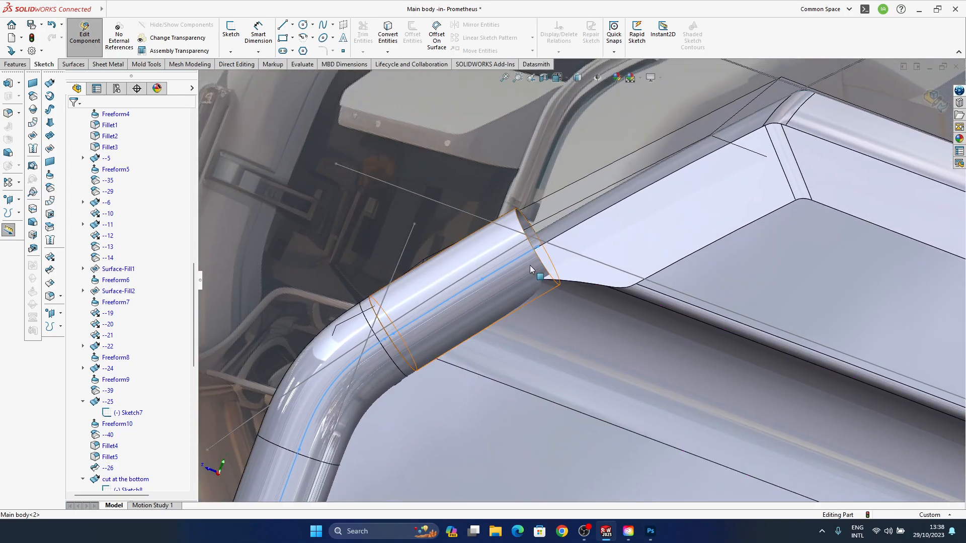
pyautogui.click(528, 258)
pyautogui.moveTo(553, 322); pyautogui.dragTo(524, 297, button='middle')
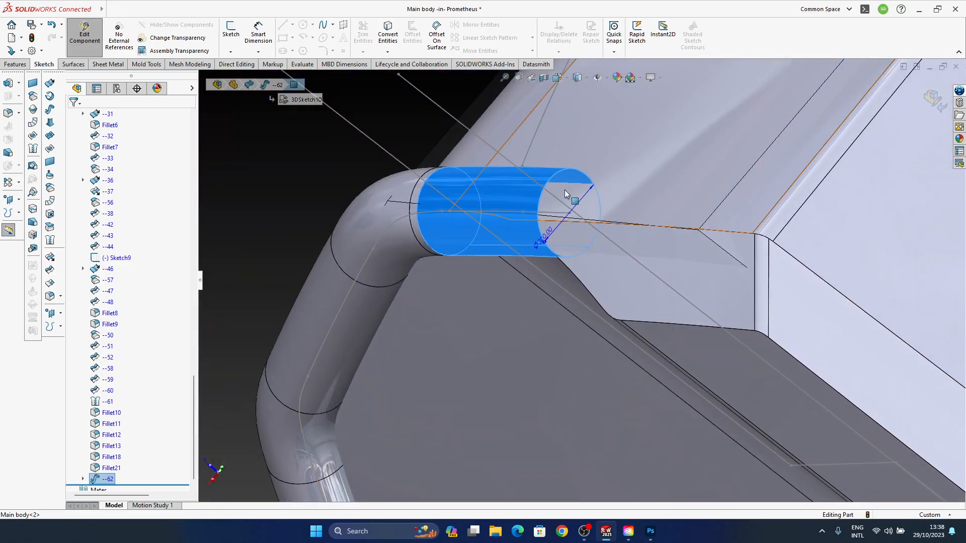
pyautogui.moveTo(604, 164); pyautogui.dragTo(560, 289, button='middle')
pyautogui.moveTo(536, 321); pyautogui.dragTo(587, 322, button='middle')
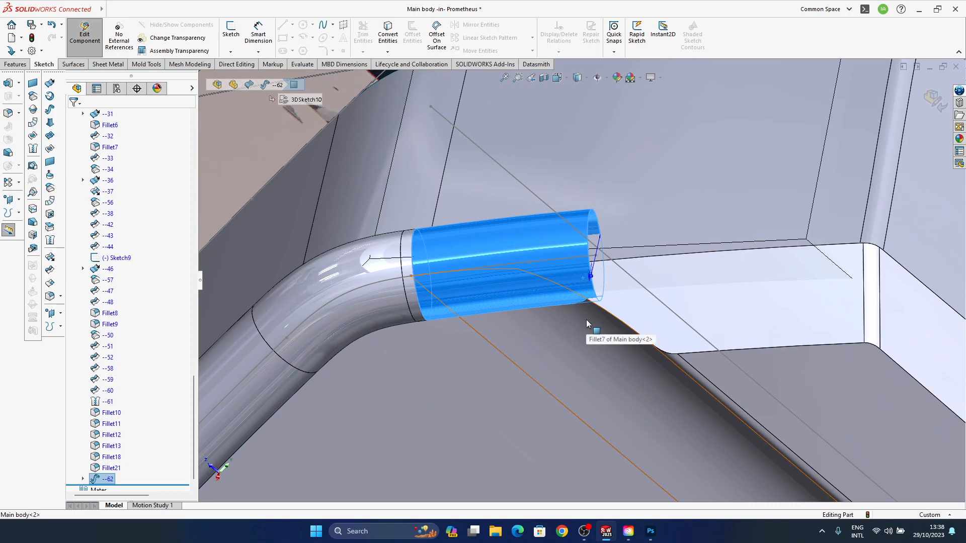
pyautogui.moveTo(587, 319); pyautogui.dragTo(704, 226, button='middle')
pyautogui.moveTo(378, 189); pyautogui.dragTo(577, 337, button='middle')
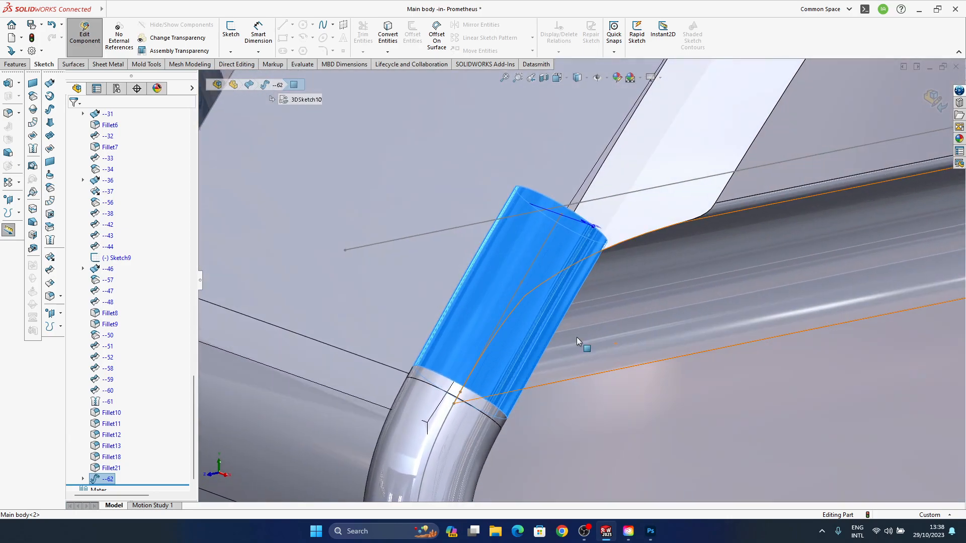
pyautogui.moveTo(551, 318); pyautogui.dragTo(500, 434, button='middle')
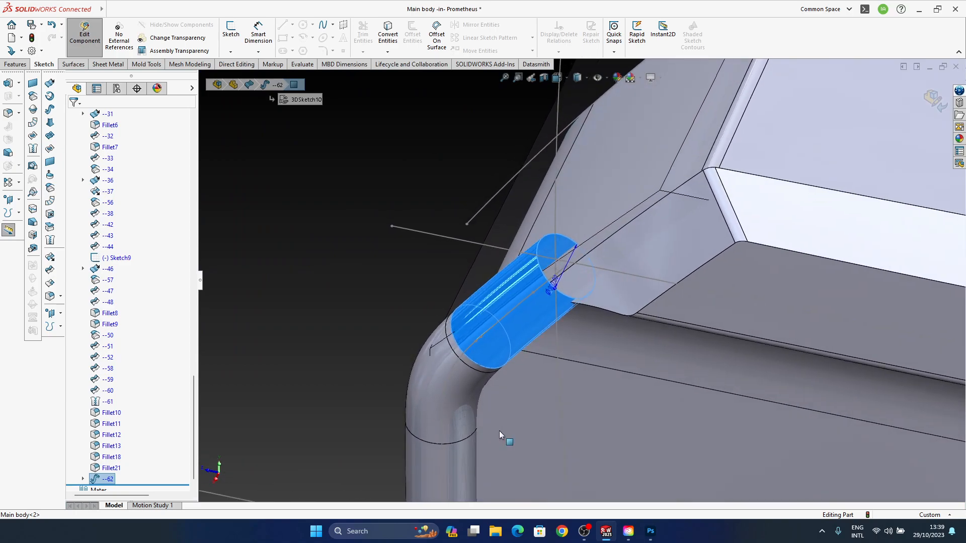
pyautogui.moveTo(544, 319)
pyautogui.mouseDown(button='middle')
pyautogui.moveTo(551, 282)
pyautogui.moveTo(575, 277)
pyautogui.moveTo(583, 307)
pyautogui.mouseUp(button='middle')
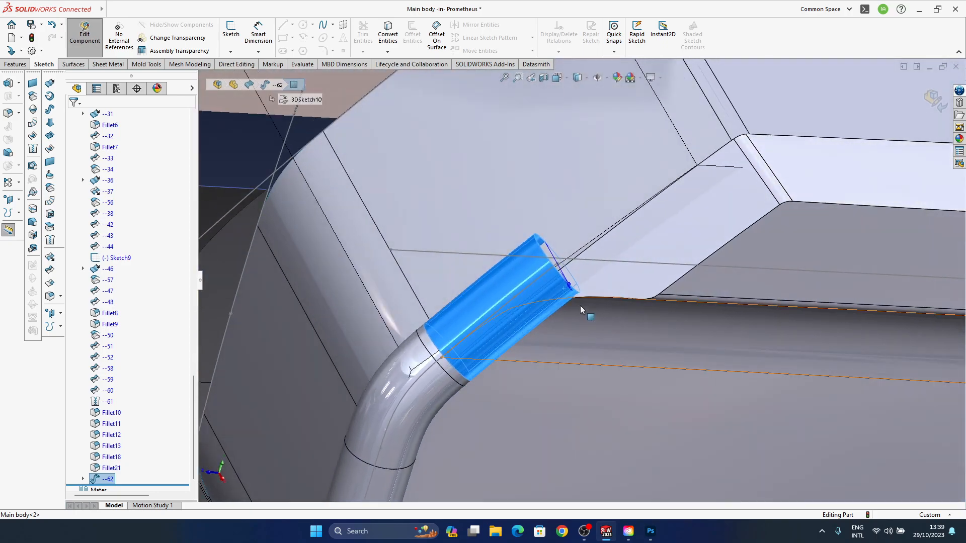
# Edit the swept tube's path sketch by moving the spline's upper end point closer to the recess edge and adjusting its end handle
pyautogui.click(529, 286)
pyautogui.click(559, 240)
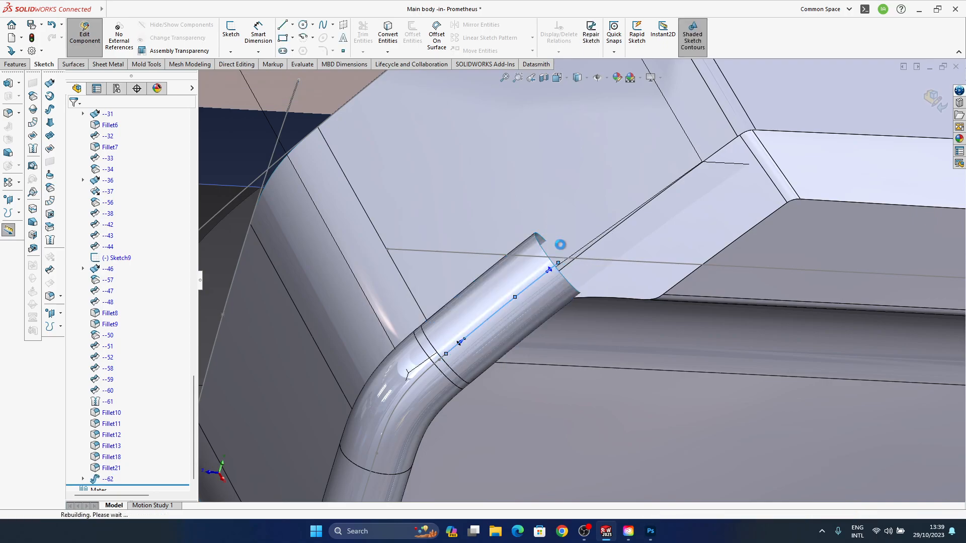
pyautogui.moveTo(533, 300); pyautogui.dragTo(548, 298, button='middle')
pyautogui.scroll(-3, 547, 299)
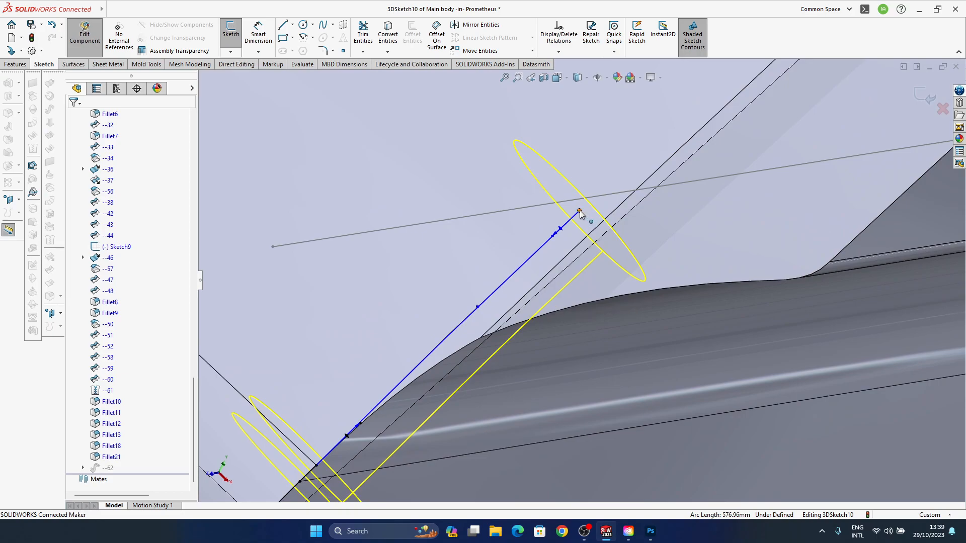
pyautogui.moveTo(580, 213); pyautogui.dragTo(594, 233)
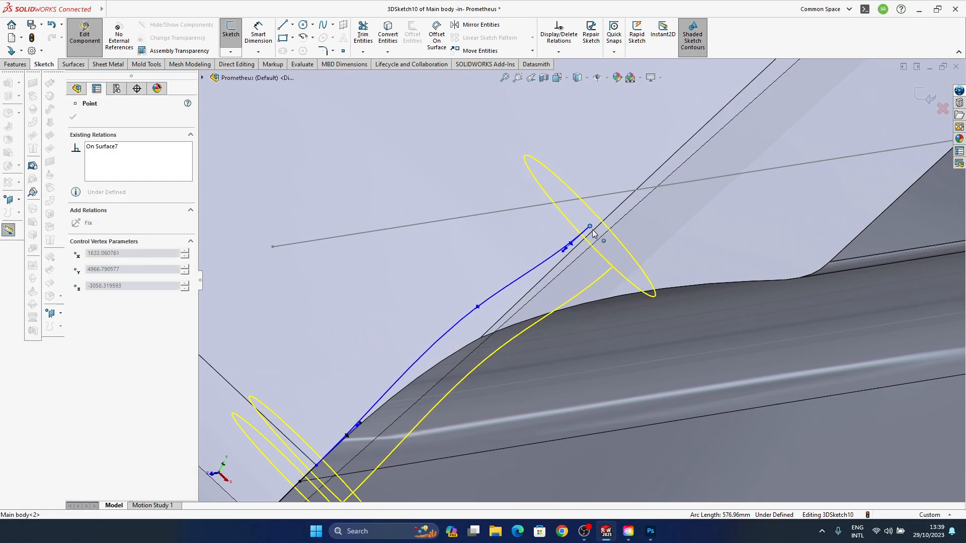
pyautogui.click(567, 238)
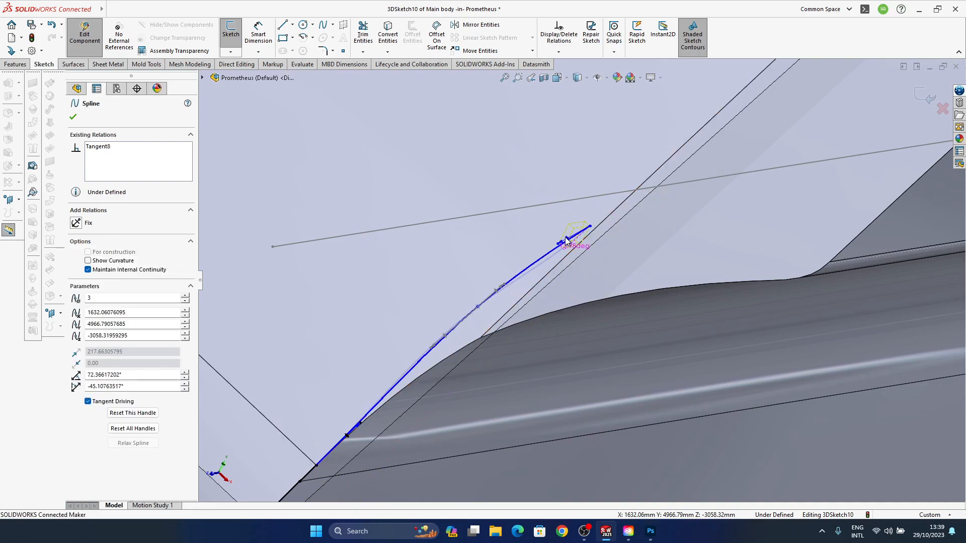
pyautogui.moveTo(569, 243); pyautogui.dragTo(569, 243)
pyautogui.press('Escape')
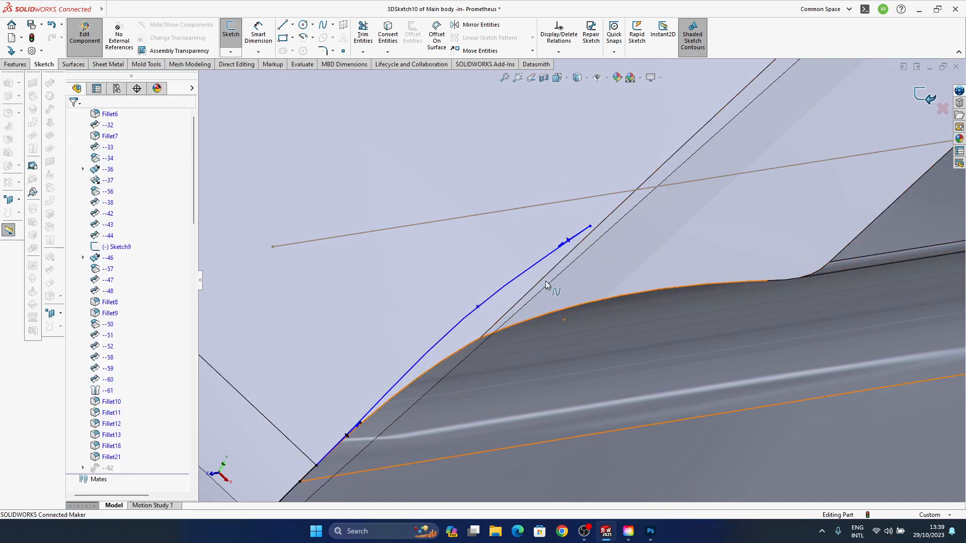
pyautogui.moveTo(536, 317)
pyautogui.mouseDown(button='middle')
pyautogui.moveTo(447, 330)
pyautogui.moveTo(453, 368)
pyautogui.moveTo(593, 358)
pyautogui.moveTo(634, 332)
pyautogui.moveTo(635, 322)
pyautogui.moveTo(588, 340)
pyautogui.moveTo(553, 414)
pyautogui.moveTo(496, 453)
pyautogui.moveTo(512, 458)
pyautogui.moveTo(563, 401)
pyautogui.moveTo(539, 307)
pyautogui.moveTo(525, 348)
pyautogui.mouseUp(button='middle')
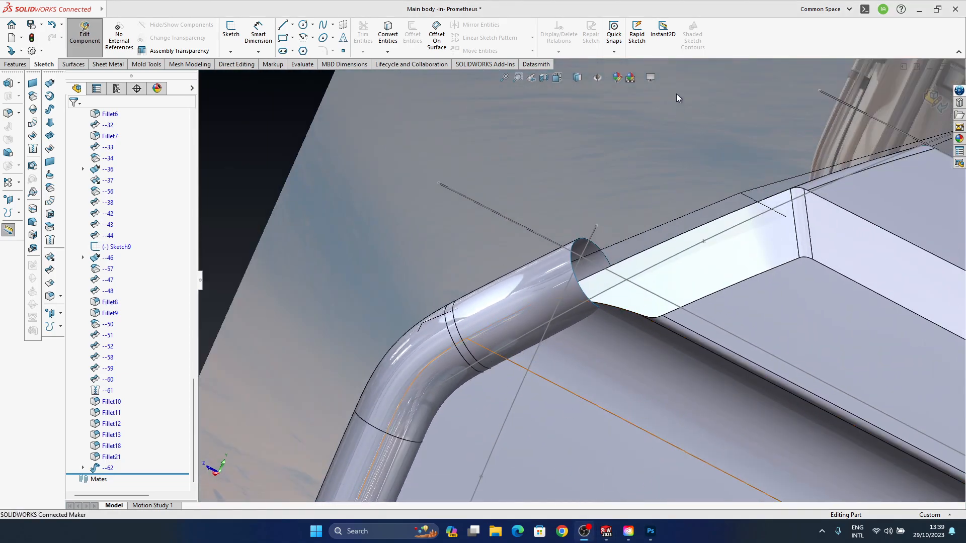
# Close the tube's open upper end with a Fill Surface patch on its circular edge, using Contact curvature
pyautogui.moveTo(635, 195); pyautogui.dragTo(286, 217, button='middle')
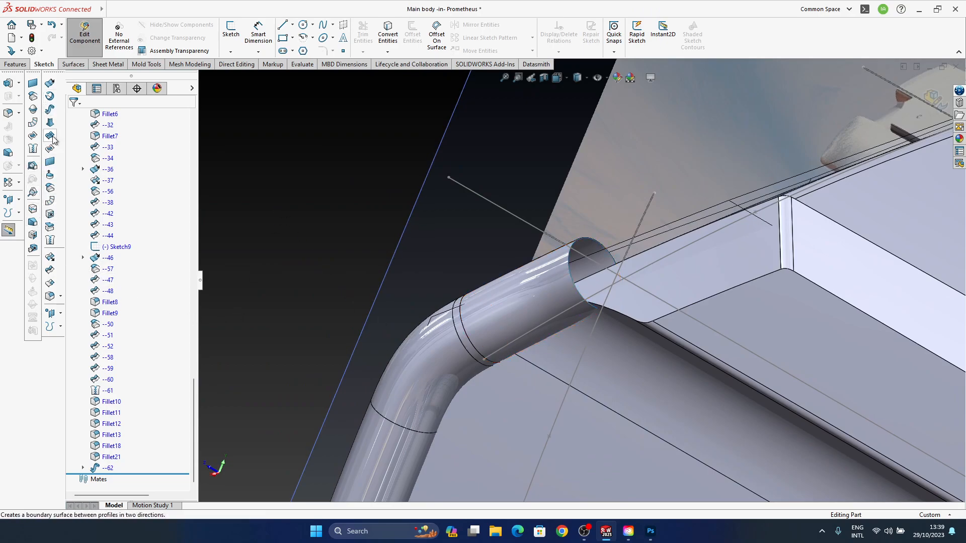
pyautogui.click(576, 284)
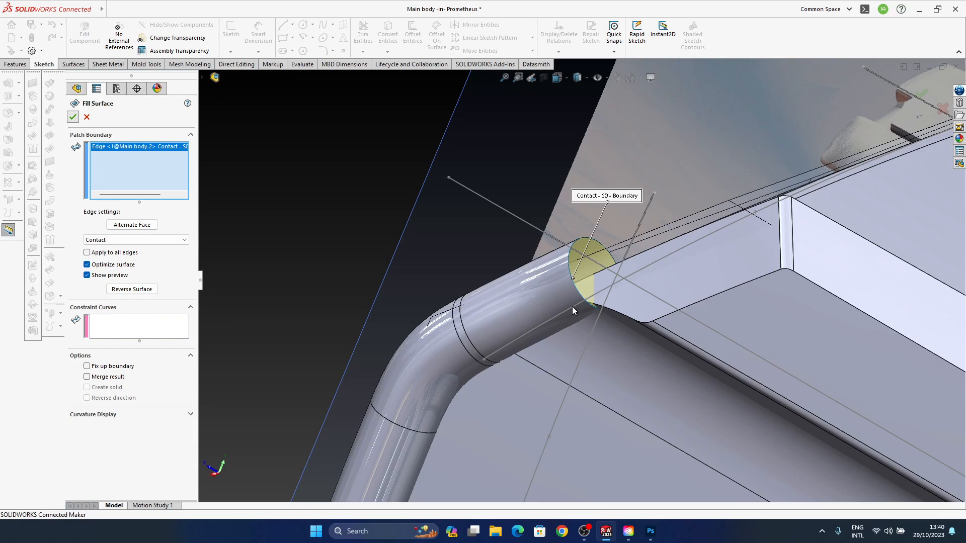
pyautogui.press('Return')
# Extend the tube's lower end edge by 839 mm with the Same surface extension type
pyautogui.moveTo(577, 302); pyautogui.dragTo(593, 342, button='middle')
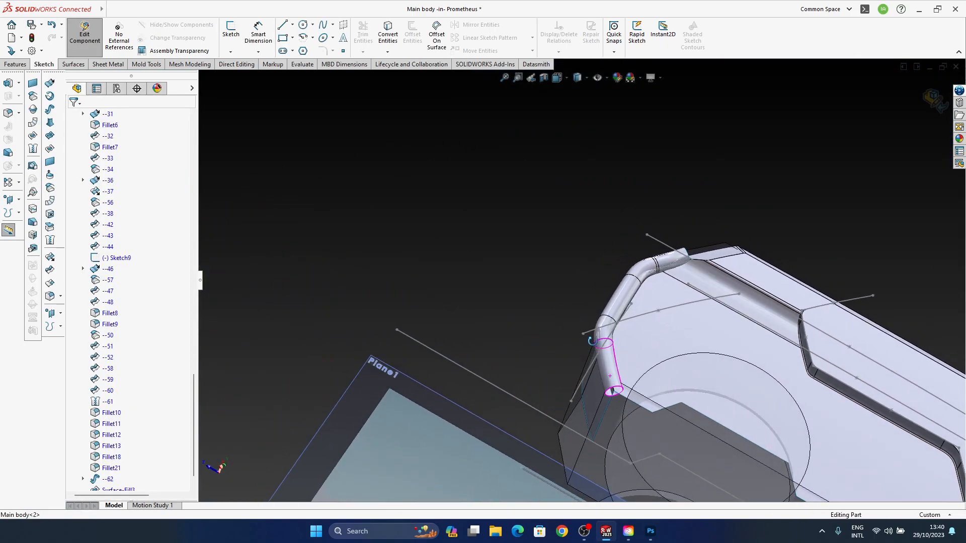
pyautogui.scroll(-8, 645, 395)
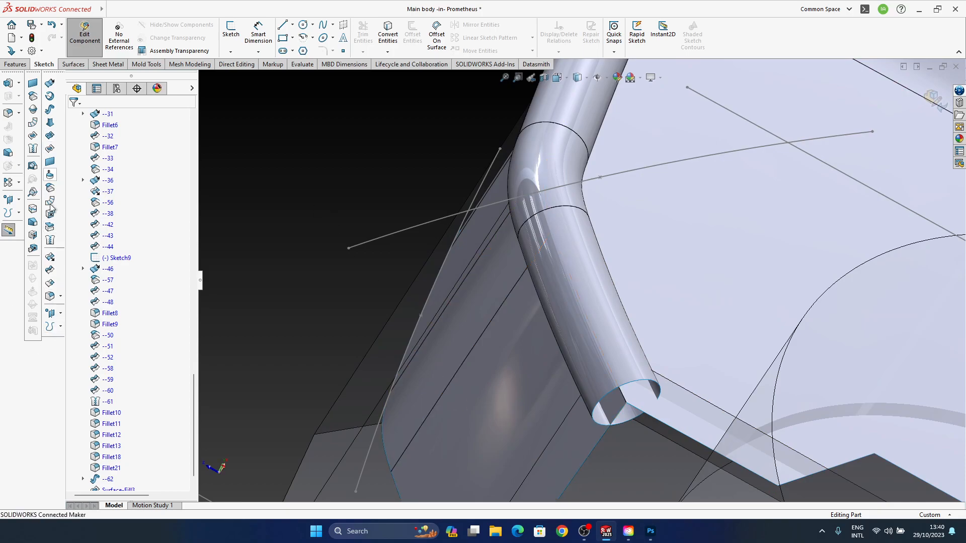
pyautogui.click(50, 259)
pyautogui.click(661, 394)
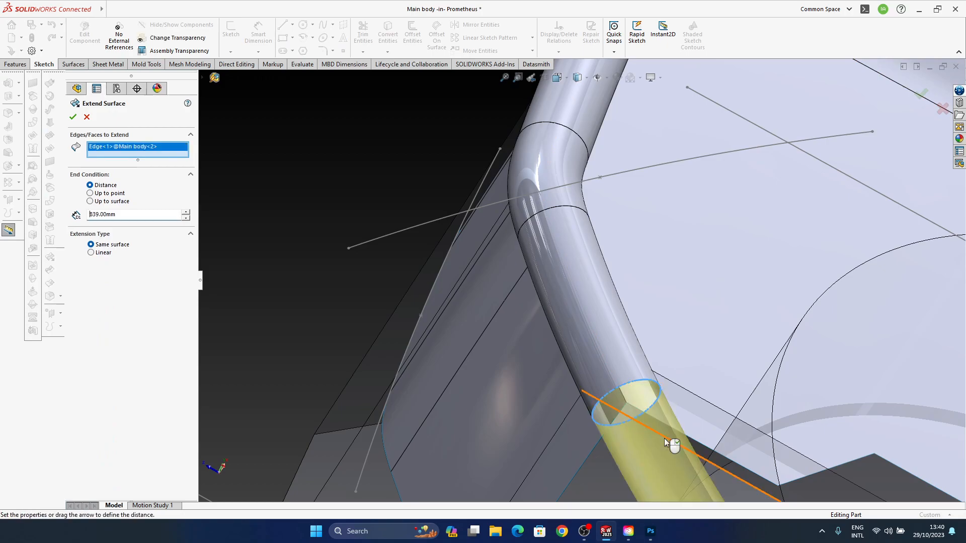
pyautogui.scroll(4, 576, 342)
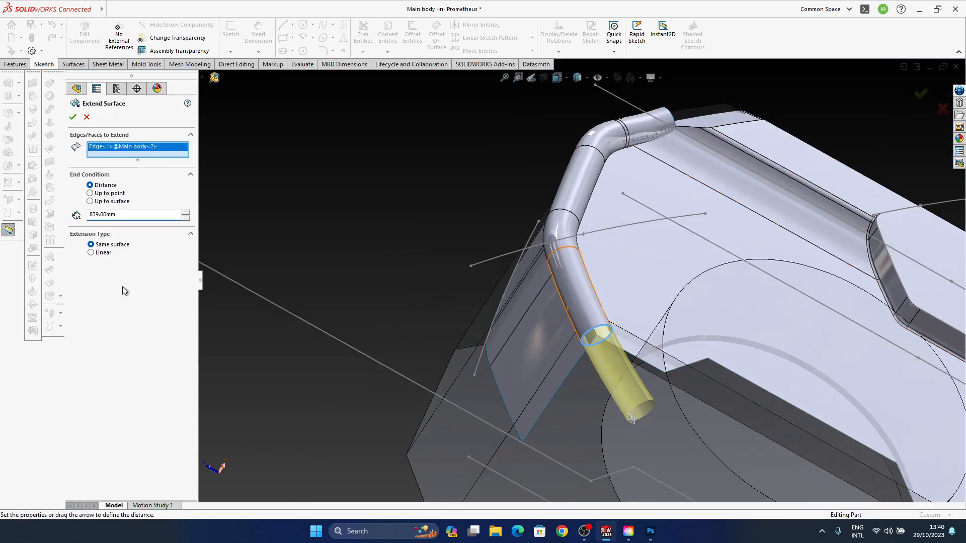
pyautogui.click(930, 100)
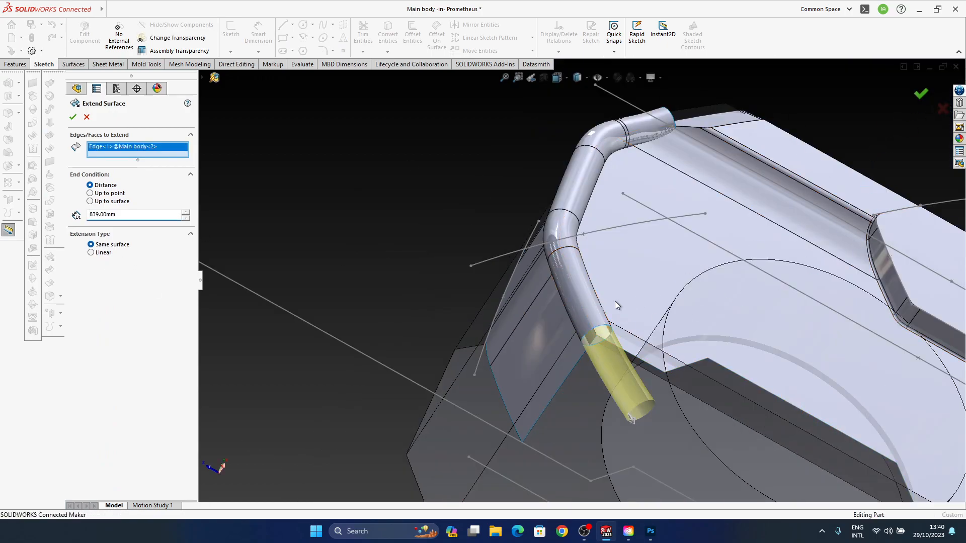
# Knit the extended tube surface and its upper end cap into one surface with a 0.04 mm knitting tolerance
pyautogui.scroll(-3, 583, 231)
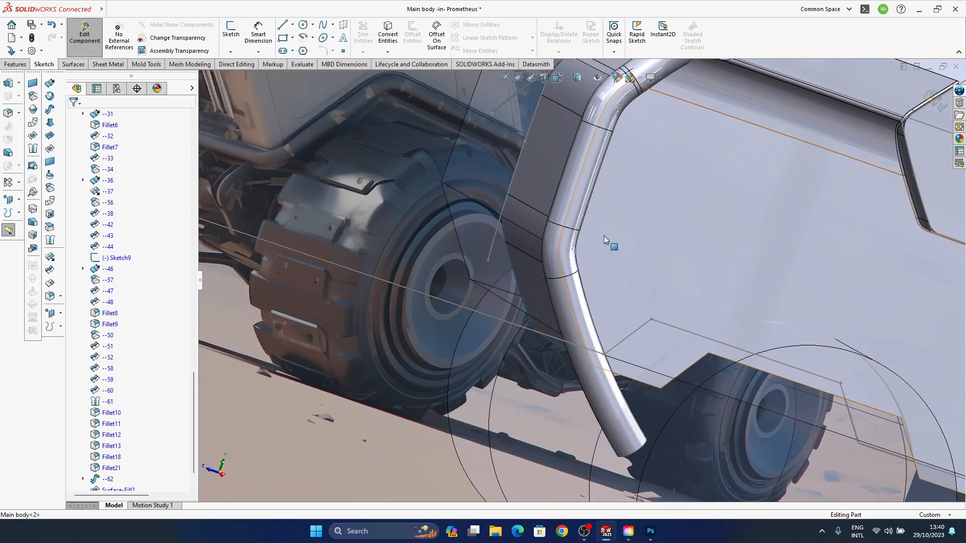
pyautogui.moveTo(610, 254); pyautogui.dragTo(551, 264, button='middle')
pyautogui.scroll(-5, 551, 264)
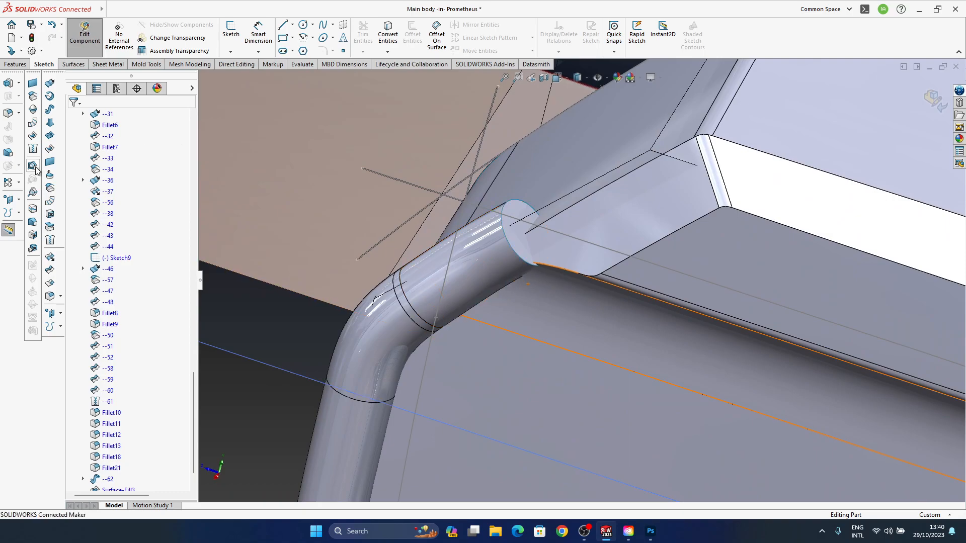
pyautogui.click(50, 241)
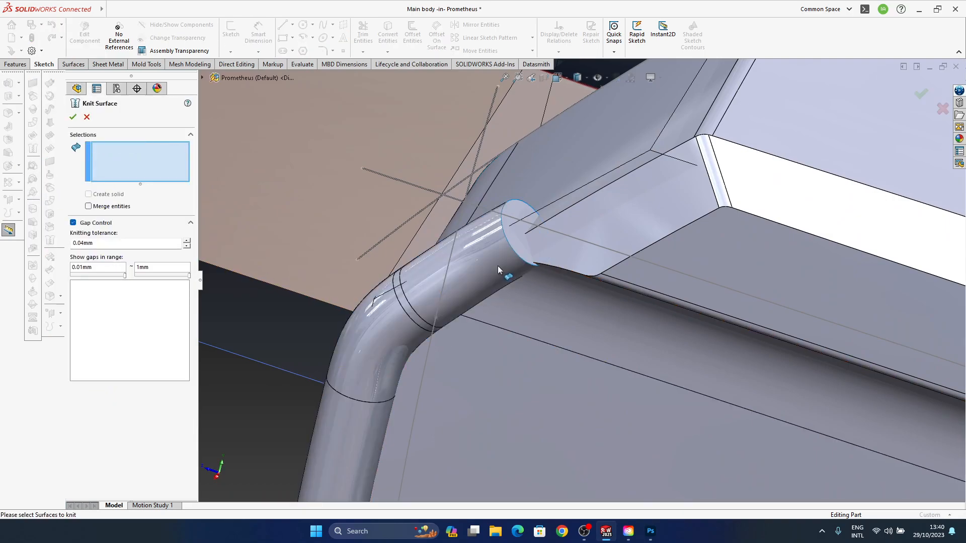
pyautogui.click(519, 276)
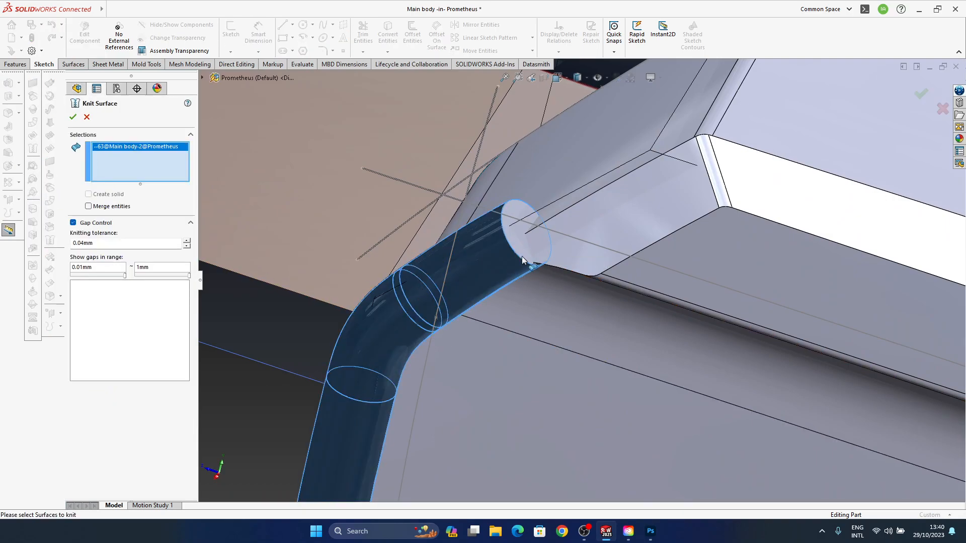
pyautogui.click(521, 258)
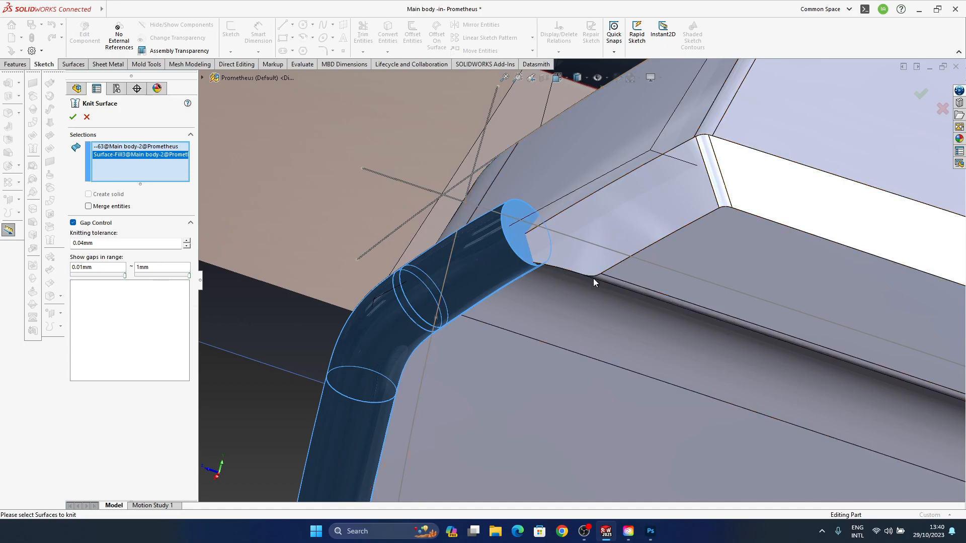
pyautogui.press('Return')
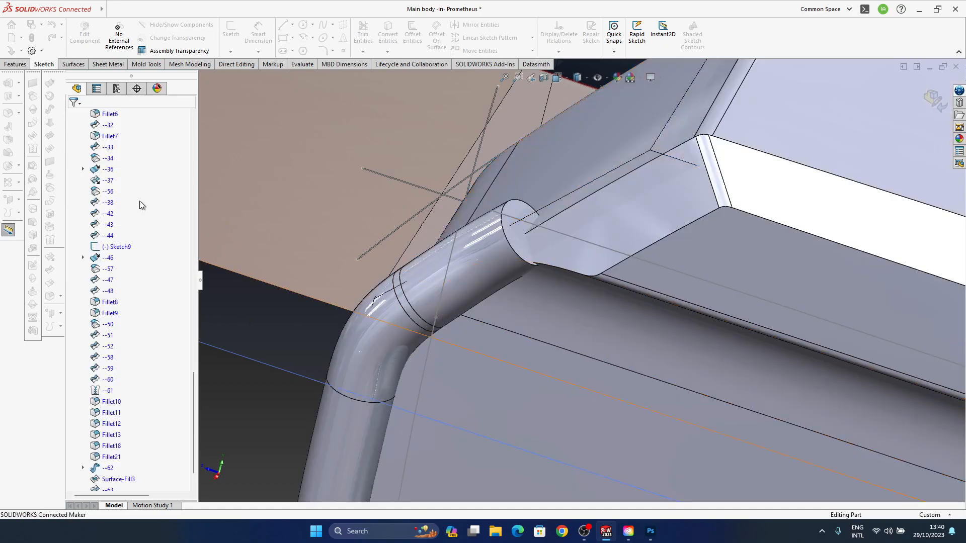
pyautogui.click(369, 346)
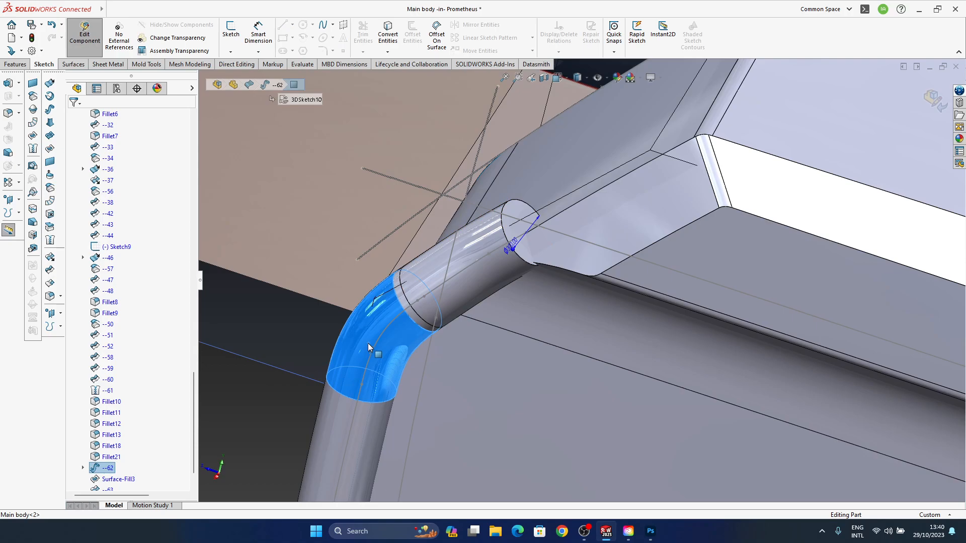
pyautogui.scroll(-1, 143, 381)
pyautogui.click(109, 436)
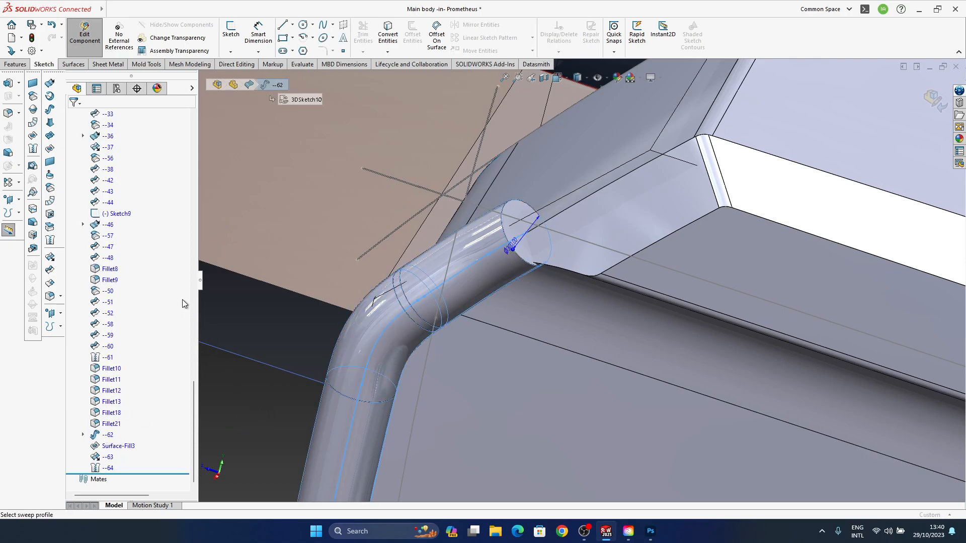
pyautogui.click(191, 201)
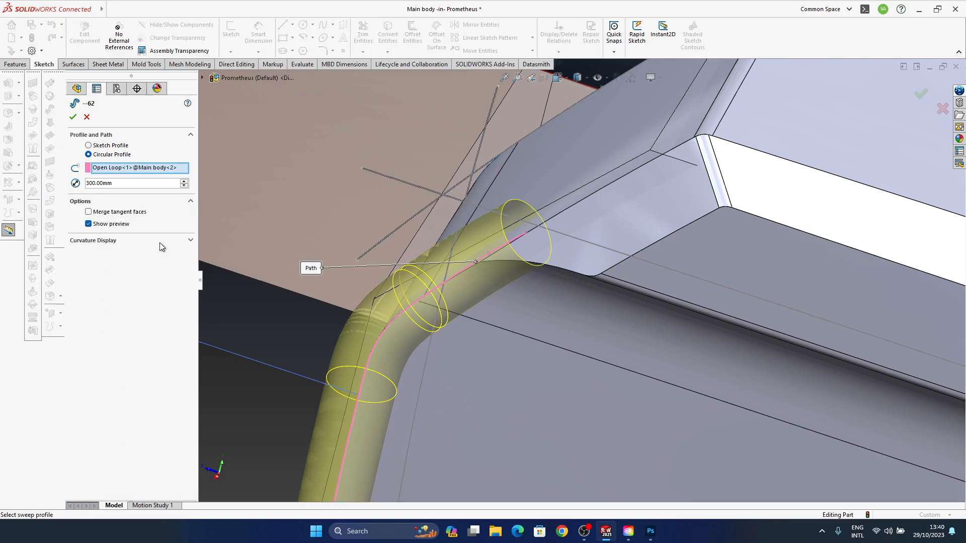
pyautogui.click(87, 117)
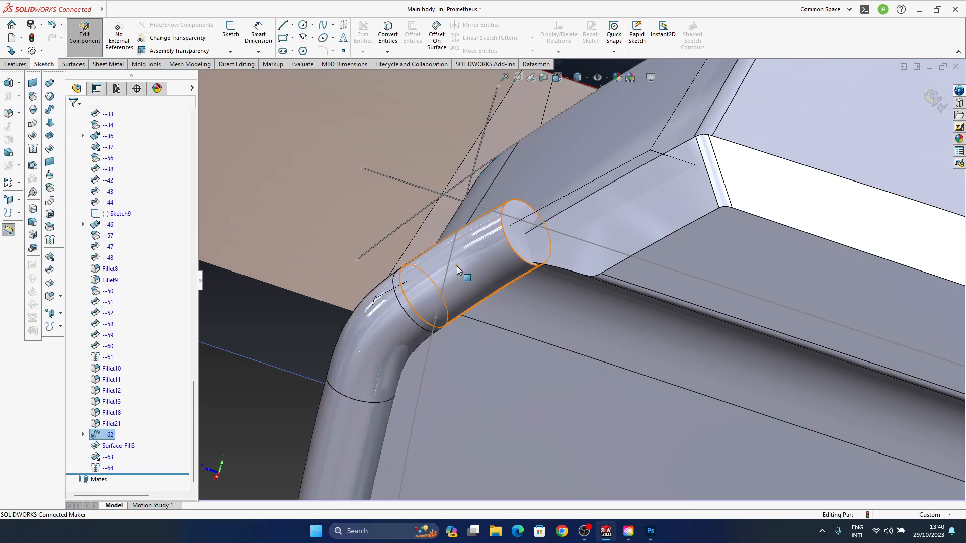
# Trim the main body surface with the knitted tube as the trim tool, keeping the body portion outside the tube
pyautogui.click(168, 329)
pyautogui.click(50, 215)
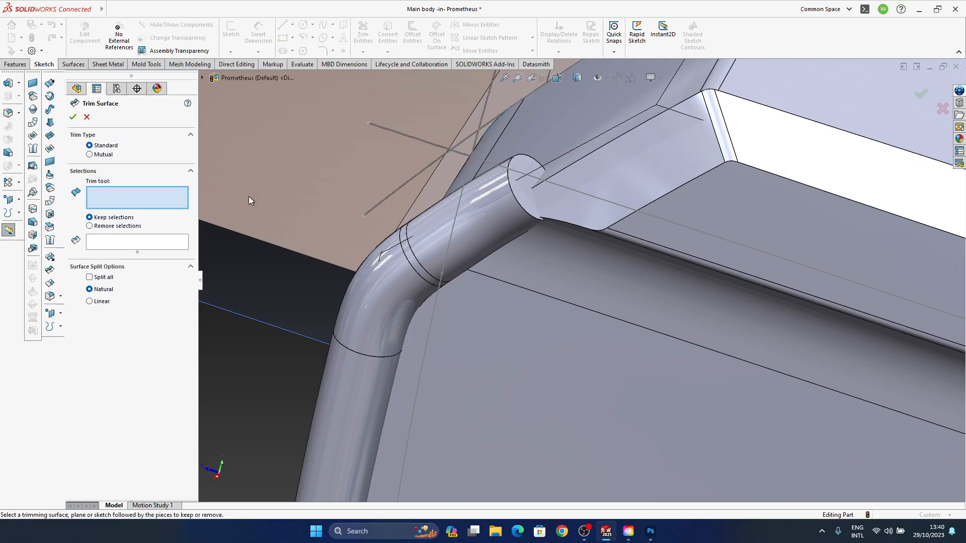
pyautogui.click(497, 232)
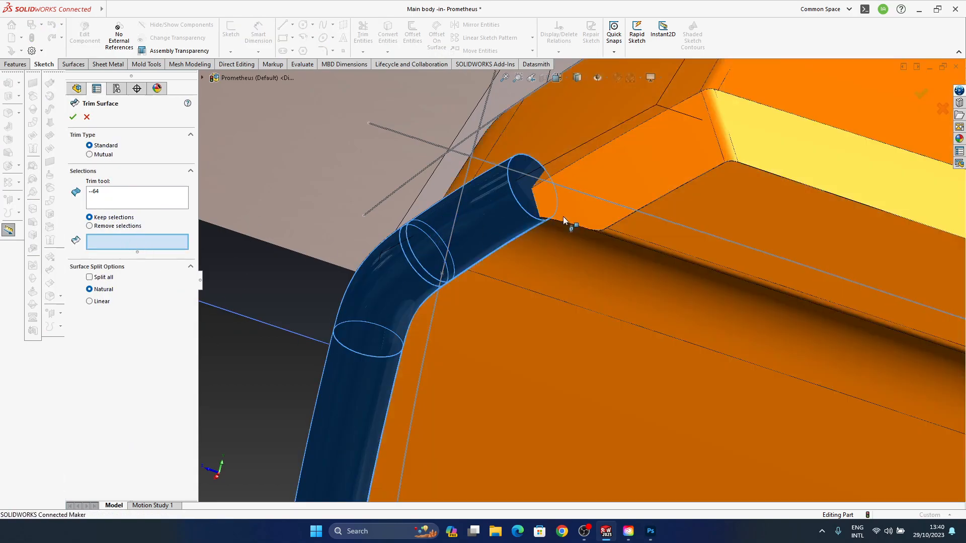
pyautogui.click(624, 179)
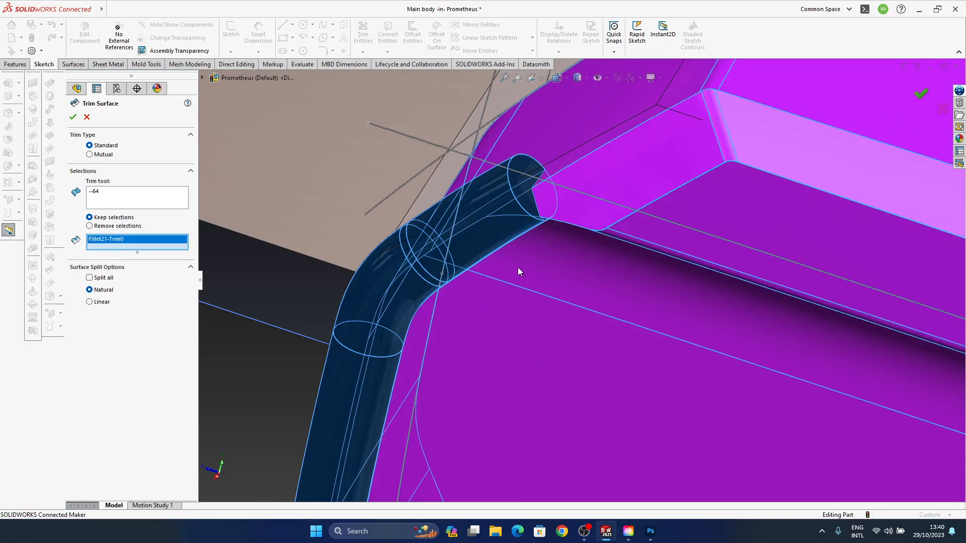
pyautogui.press('Return')
# Hide the knitted tube surface body used to trim the main body
pyautogui.click(478, 238)
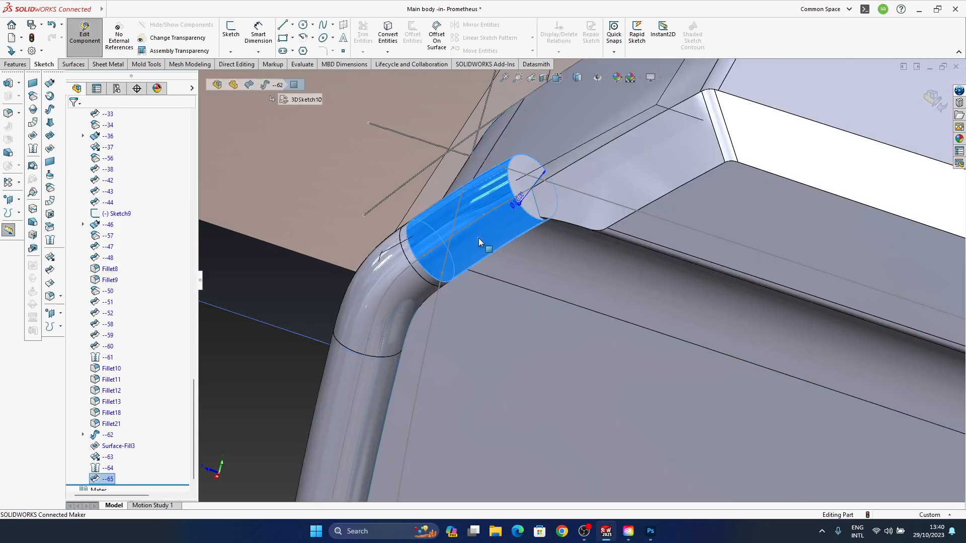
pyautogui.click(109, 432)
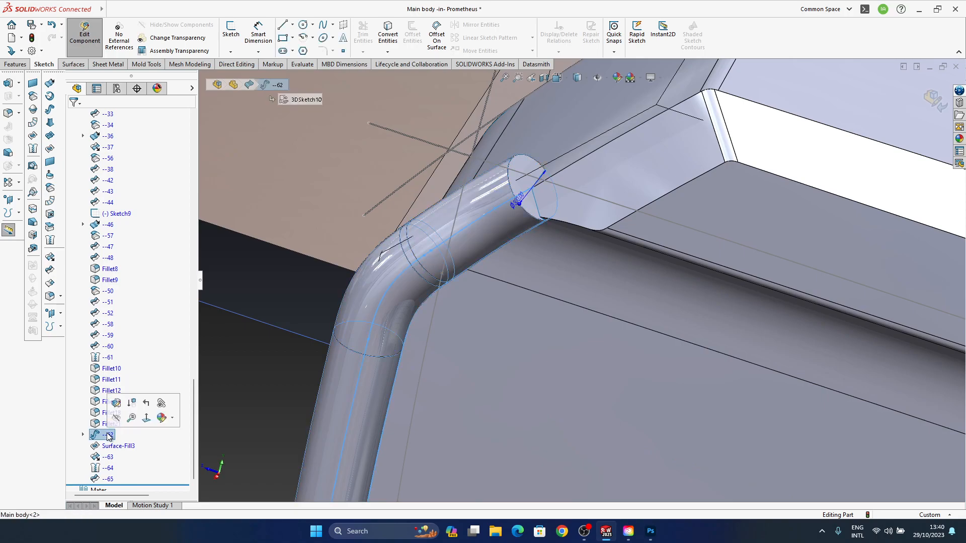
pyautogui.click(108, 469)
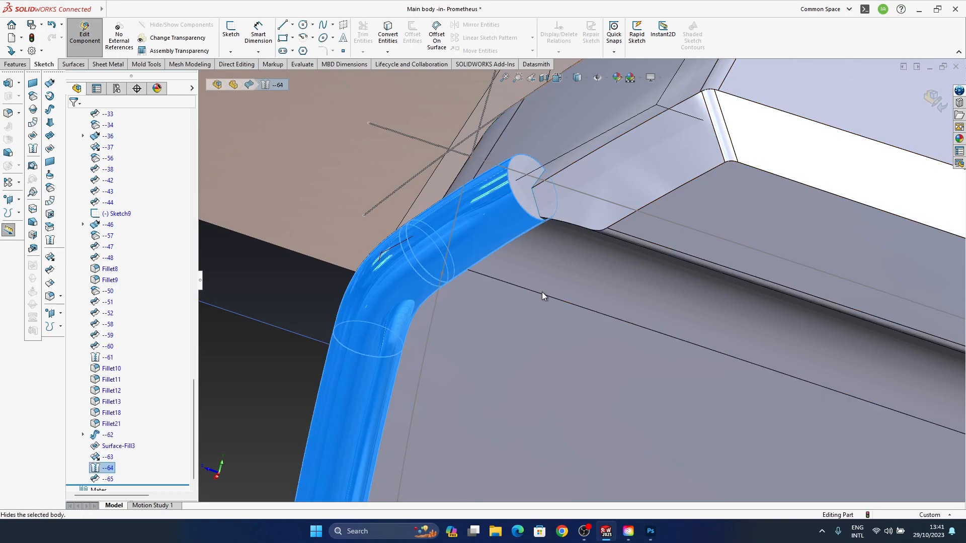
# Examine the trimmed gap along the main body's front side edge, from its lower end up to the recess corner
pyautogui.moveTo(509, 306); pyautogui.dragTo(545, 302, button='middle')
pyautogui.moveTo(479, 283); pyautogui.dragTo(644, 317, button='middle')
pyautogui.scroll(1, 416, 336)
pyautogui.moveTo(457, 334); pyautogui.dragTo(539, 276, button='middle')
pyautogui.moveTo(520, 334)
pyautogui.mouseDown(button='middle')
pyautogui.moveTo(533, 291)
pyautogui.moveTo(536, 343)
pyautogui.mouseUp(button='middle')
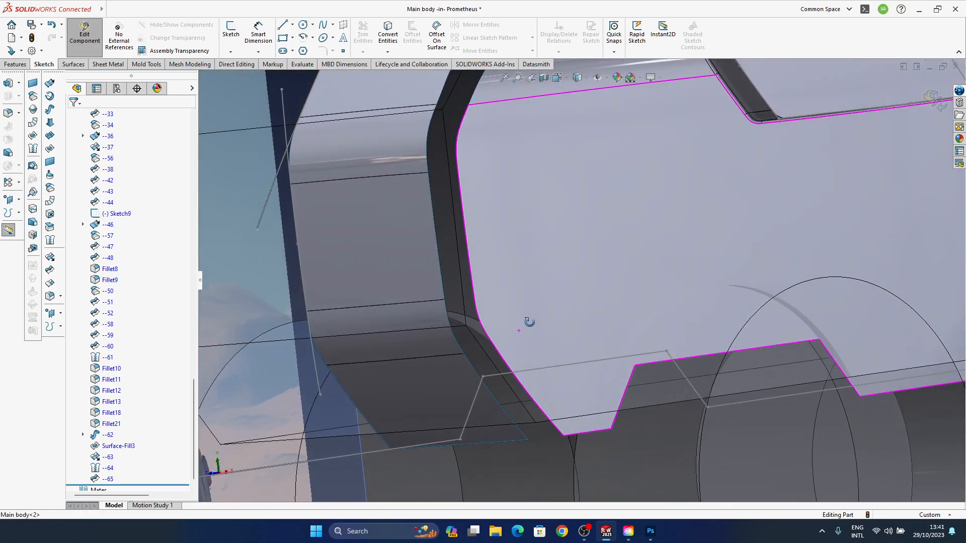
pyautogui.keyDown('ctrl'); pyautogui.moveTo(523, 242); pyautogui.dragTo(530, 403, button='middle'); pyautogui.keyUp('ctrl')
pyautogui.scroll(-6, 531, 404)
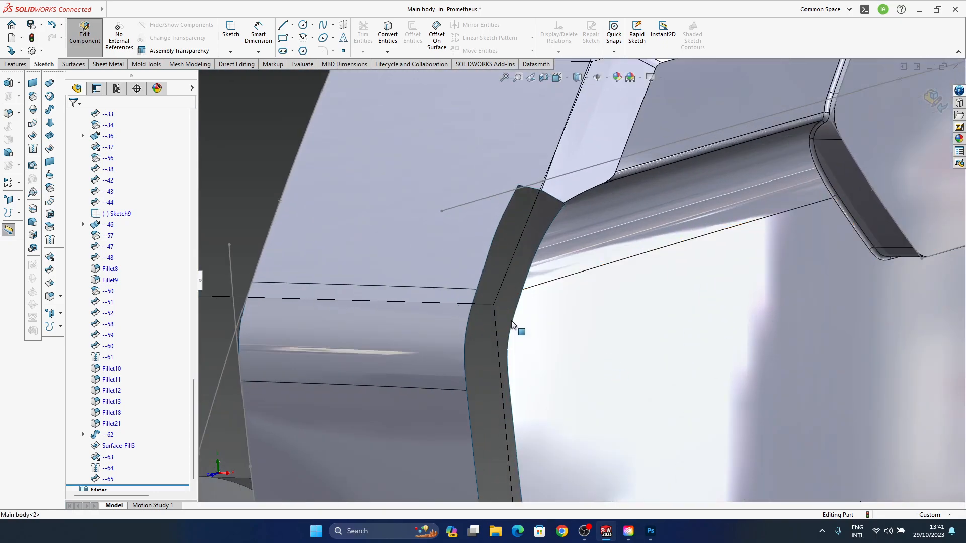
pyautogui.keyDown('ctrl'); pyautogui.moveTo(532, 367); pyautogui.dragTo(524, 348, button='middle'); pyautogui.keyUp('ctrl')
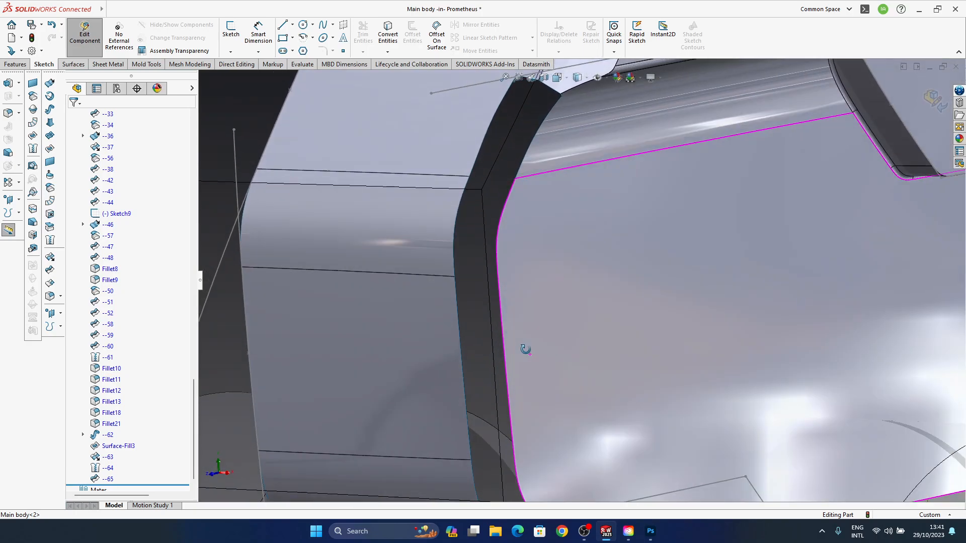
pyautogui.keyDown('ctrl'); pyautogui.moveTo(525, 253); pyautogui.dragTo(507, 339, button='middle'); pyautogui.keyUp('ctrl')
pyautogui.keyDown('ctrl'); pyautogui.moveTo(506, 297); pyautogui.dragTo(518, 307, button='middle'); pyautogui.keyUp('ctrl')
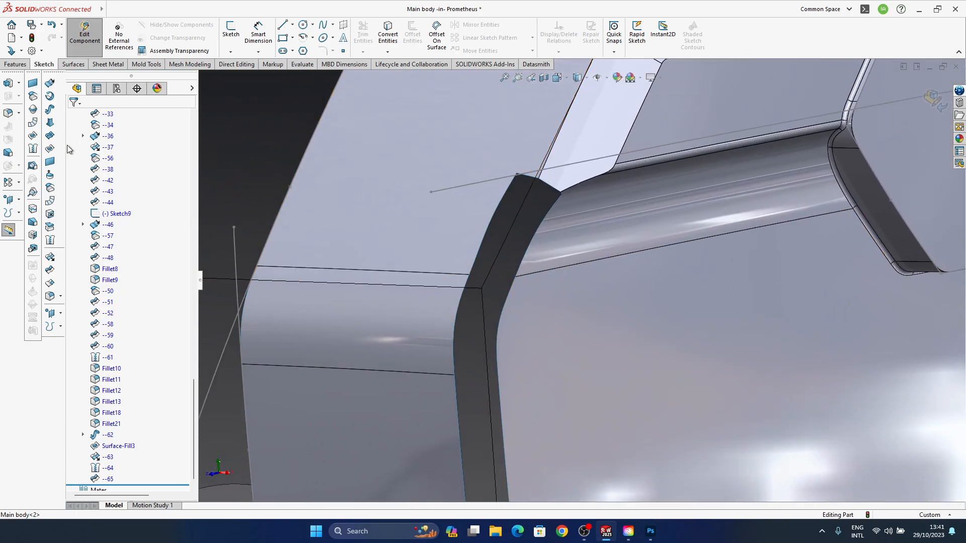
pyautogui.click(51, 136)
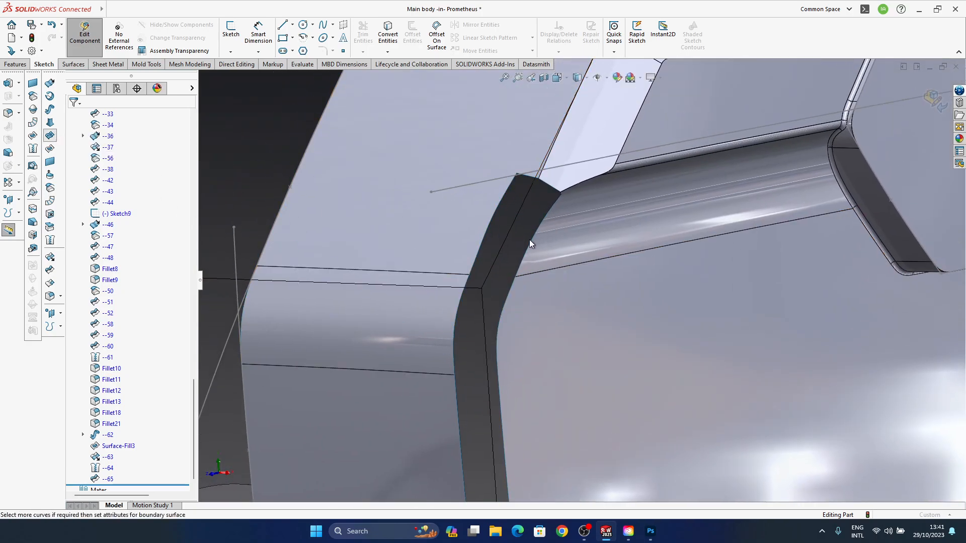
pyautogui.keyDown('ctrl'); pyautogui.moveTo(513, 276); pyautogui.dragTo(475, 292, button='middle'); pyautogui.keyUp('ctrl')
pyautogui.press('Escape')
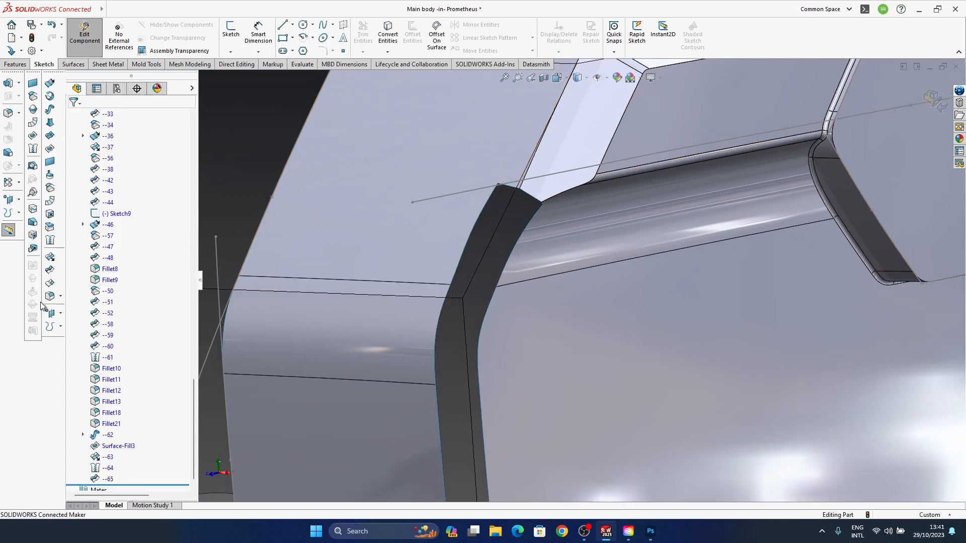
# Fillet the edge between the front panel and the recess corner patch with a 50 mm curvature-continuous radius, including tangent edges
pyautogui.keyDown('ctrl'); pyautogui.moveTo(555, 240); pyautogui.dragTo(519, 337, button='middle'); pyautogui.keyUp('ctrl')
pyautogui.click(490, 276)
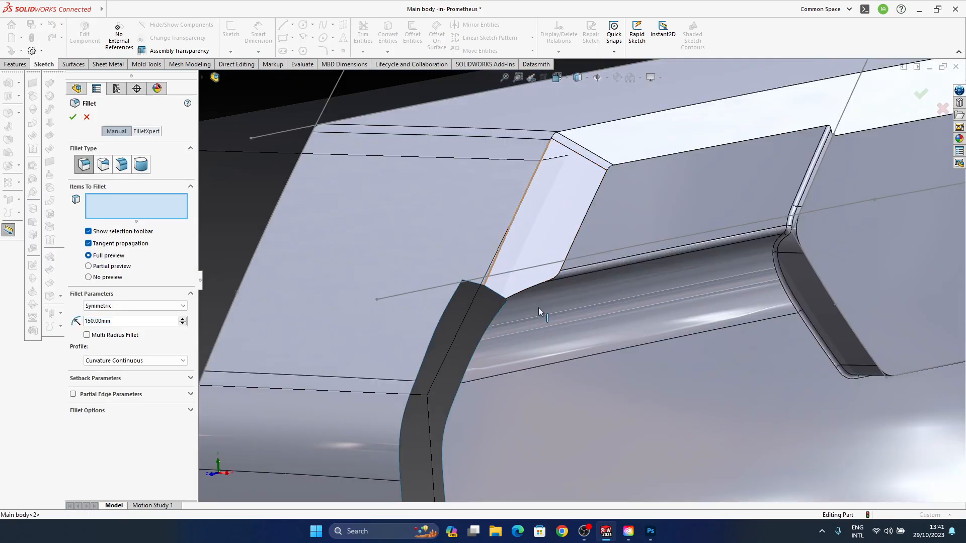
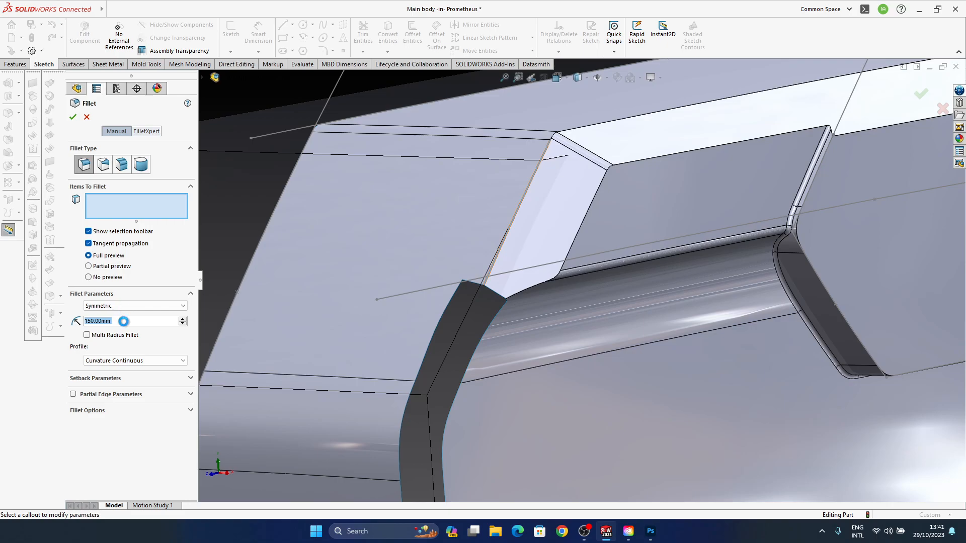
pyautogui.write('20')
pyautogui.press('Return')
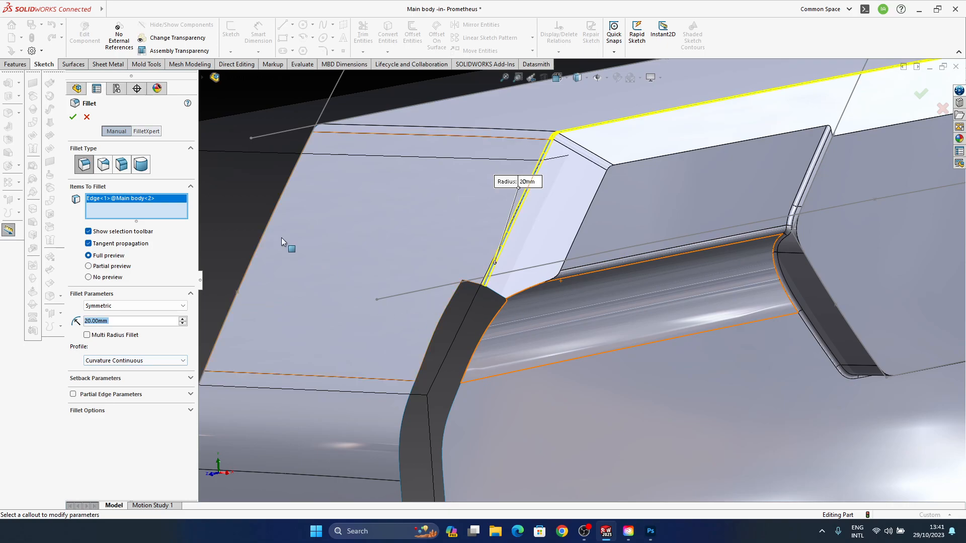
pyautogui.write('50')
pyautogui.press('Return')
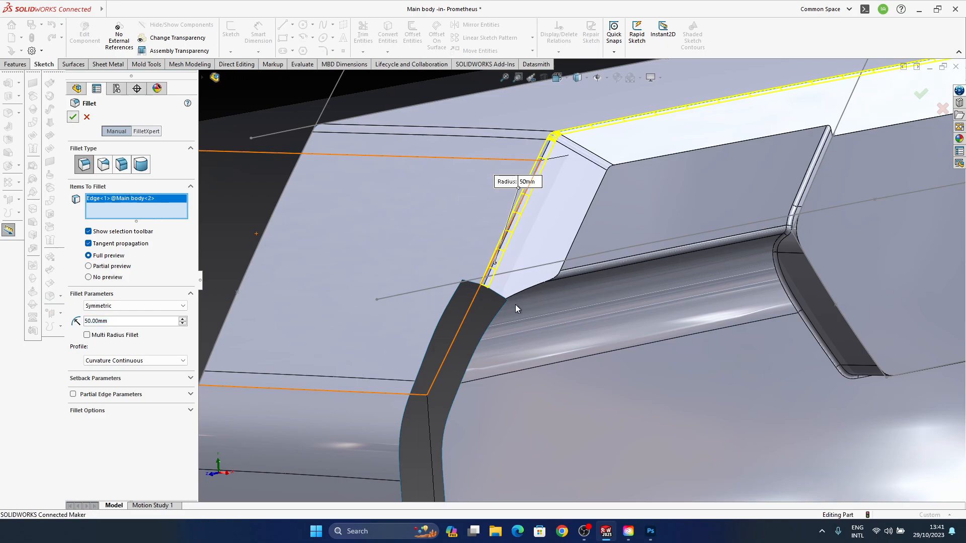
# Fillet the corner patch's lower edge along the recess with a 30 mm curvature-continuous radius, including tangent edges
pyautogui.scroll(1, 519, 305)
pyautogui.moveTo(518, 305); pyautogui.dragTo(528, 244, button='middle')
pyautogui.scroll(-4, 528, 254)
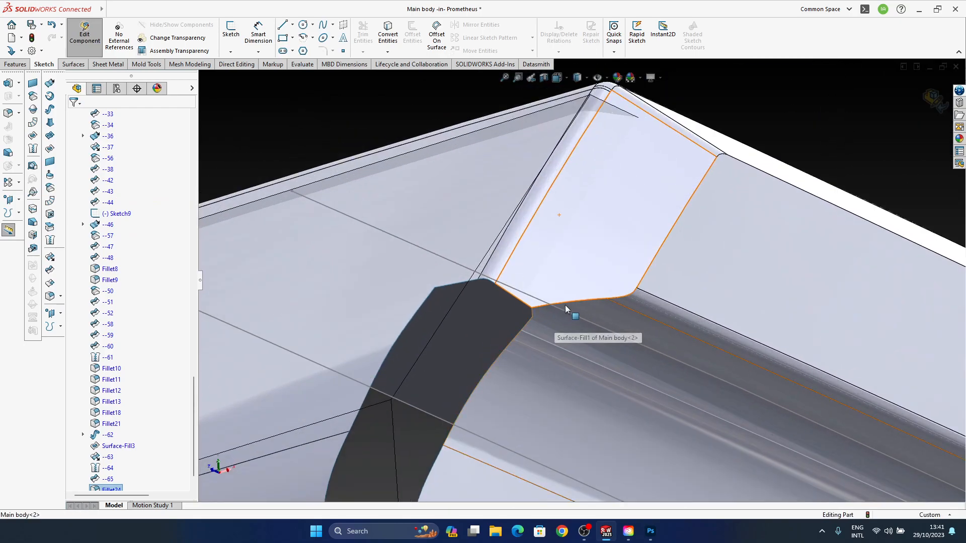
pyautogui.click(568, 303)
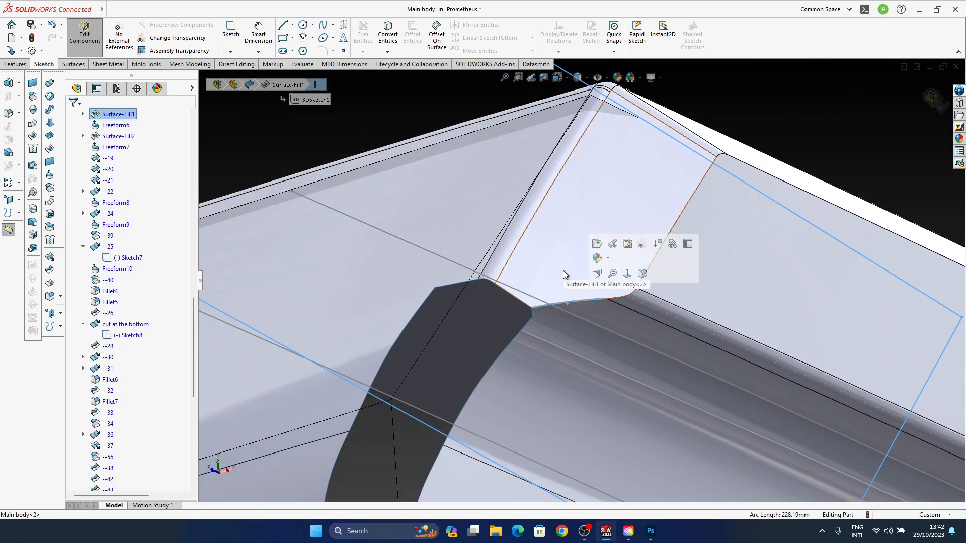
pyautogui.click(51, 297)
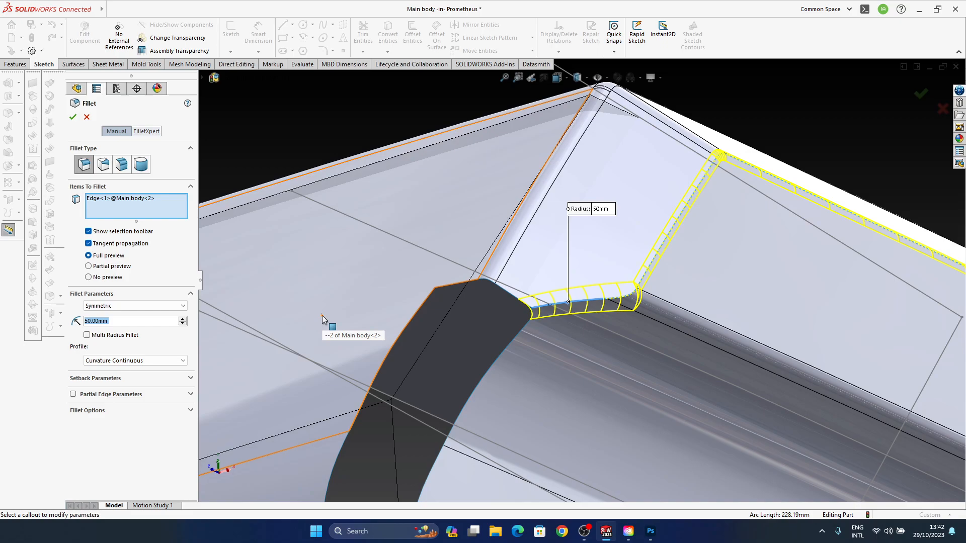
pyautogui.moveTo(624, 299)
pyautogui.mouseDown(button='middle')
pyautogui.moveTo(590, 299)
pyautogui.moveTo(640, 273)
pyautogui.moveTo(611, 292)
pyautogui.moveTo(638, 295)
pyautogui.mouseUp(button='middle')
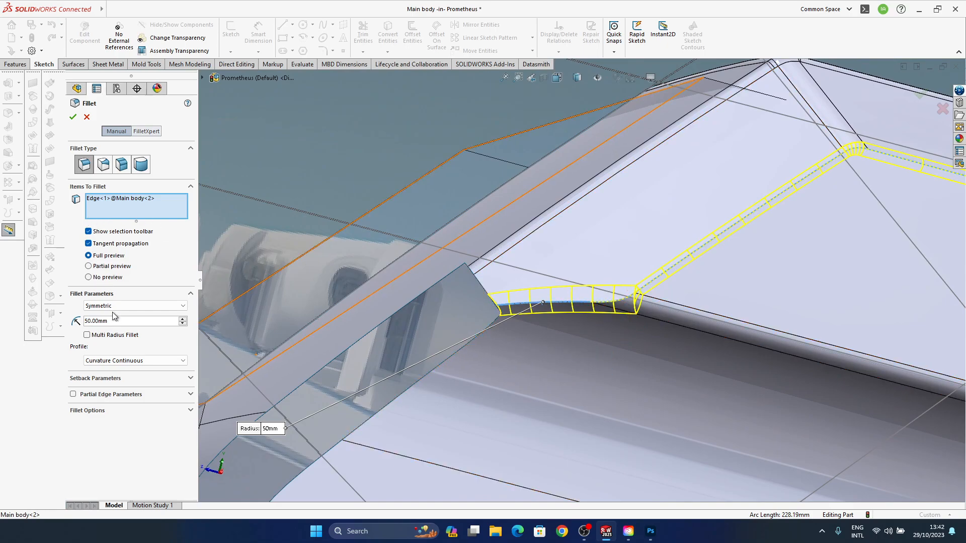
pyautogui.write('30')
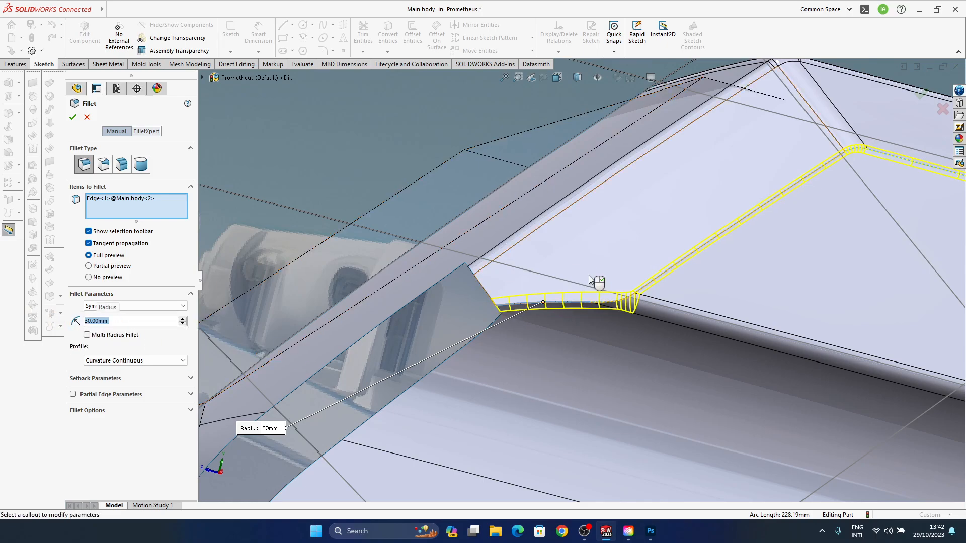
pyautogui.moveTo(638, 317); pyautogui.dragTo(644, 308, button='middle')
pyautogui.click(921, 93)
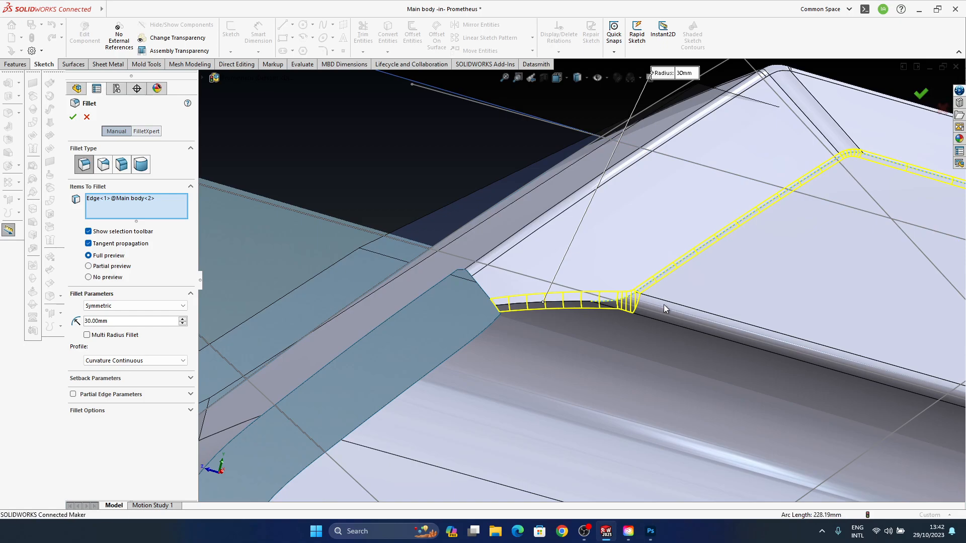
# Start a Boundary Surface across the upper part of the gap from its two opposite side edges, both set to Curvature To Face
pyautogui.moveTo(654, 323); pyautogui.dragTo(504, 317, button='middle')
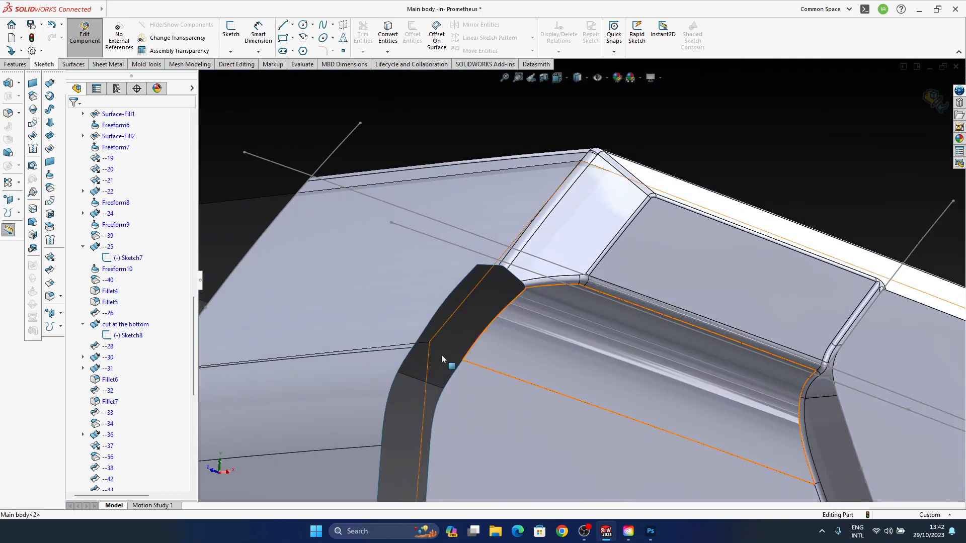
pyautogui.moveTo(489, 381)
pyautogui.mouseDown(button='middle')
pyautogui.moveTo(468, 416)
pyautogui.moveTo(468, 367)
pyautogui.moveTo(479, 376)
pyautogui.mouseUp(button='middle')
pyautogui.moveTo(496, 312)
pyautogui.mouseDown(button='middle')
pyautogui.moveTo(502, 333)
pyautogui.moveTo(494, 324)
pyautogui.moveTo(428, 340)
pyautogui.moveTo(443, 326)
pyautogui.mouseUp(button='middle')
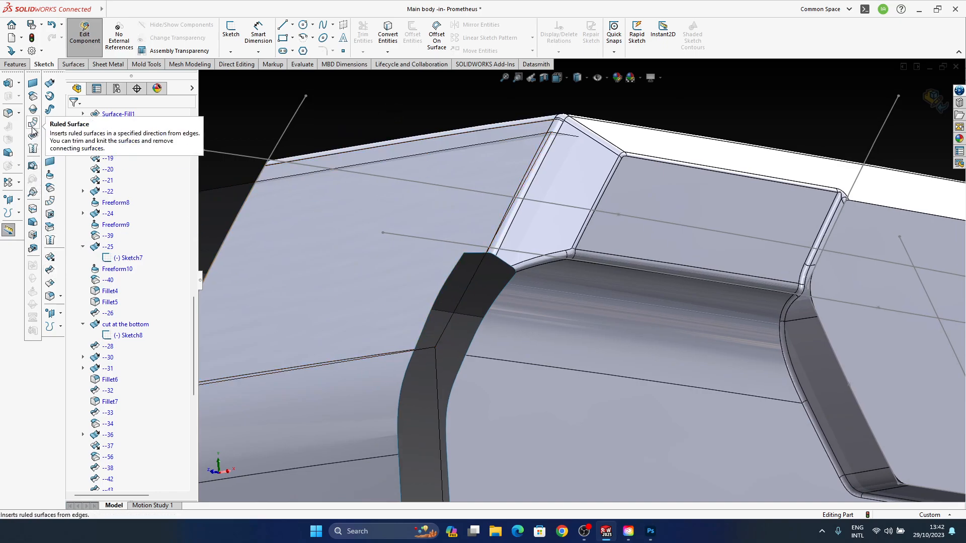
pyautogui.click(50, 137)
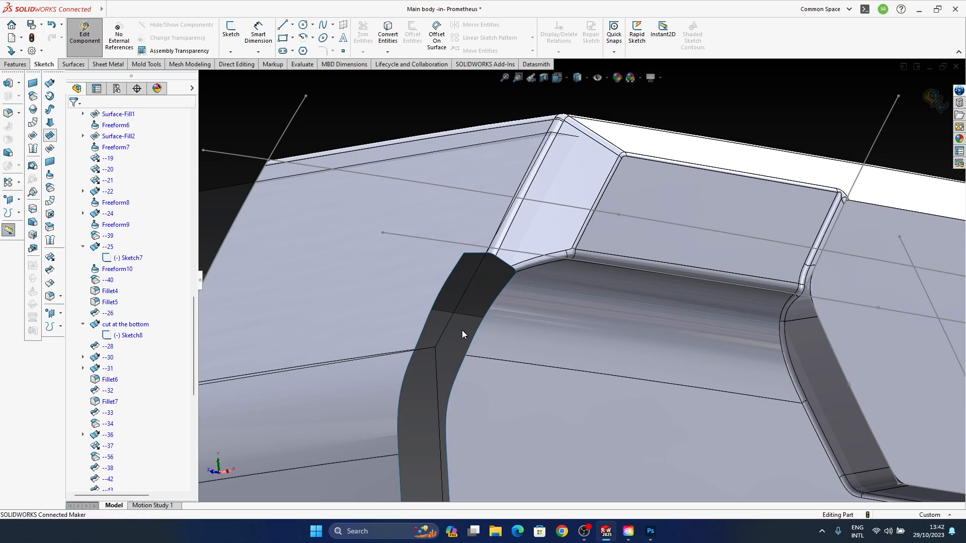
pyautogui.click(482, 322)
pyautogui.moveTo(505, 343); pyautogui.dragTo(459, 319, button='middle')
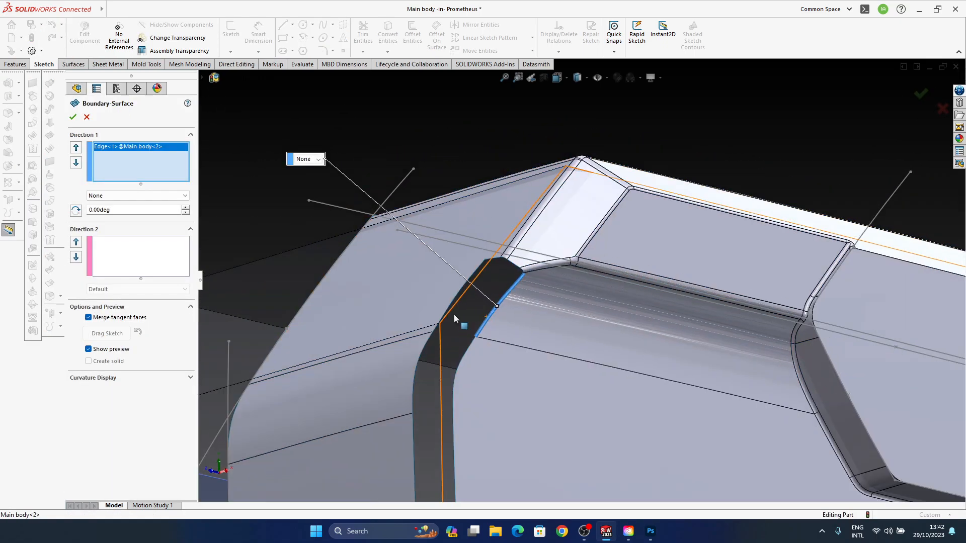
pyautogui.click(318, 160)
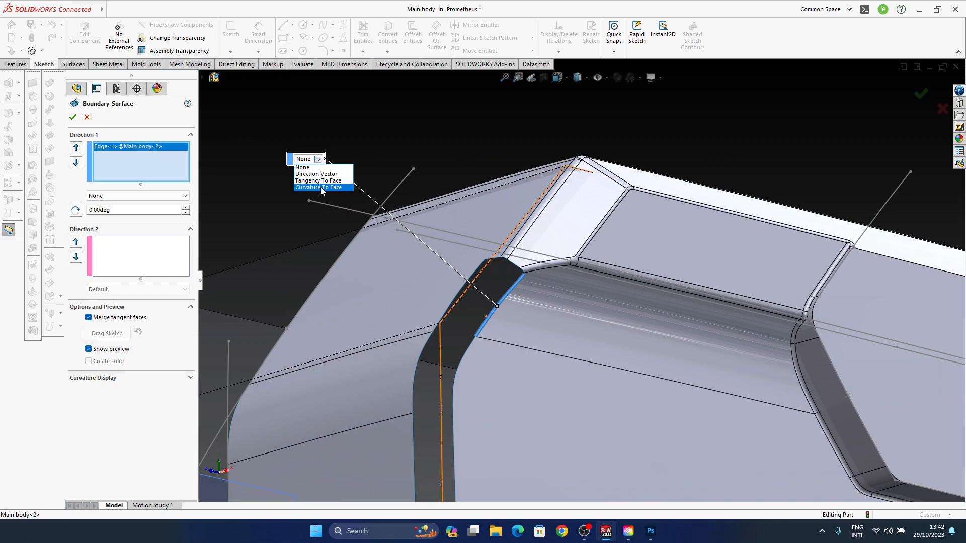
pyautogui.click(321, 188)
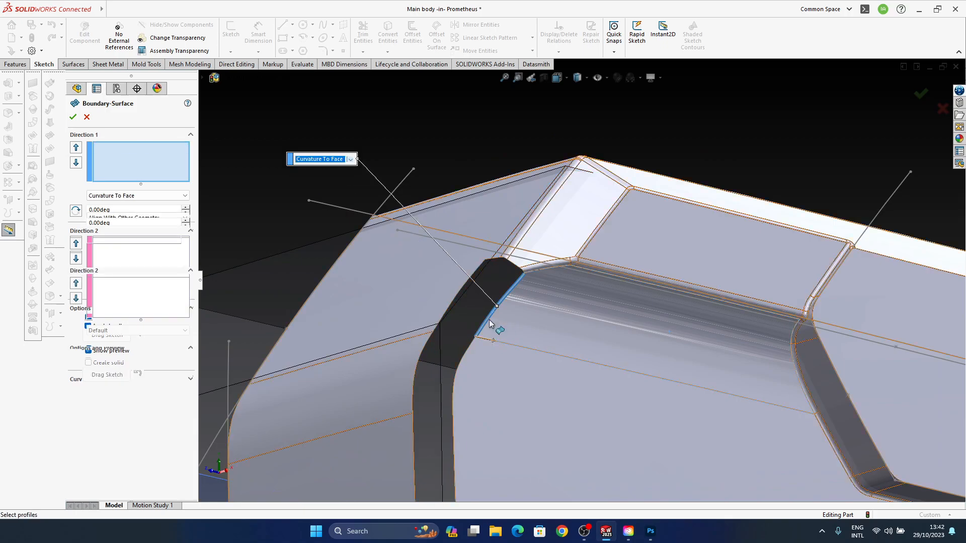
pyautogui.click(451, 312)
pyautogui.click(476, 215)
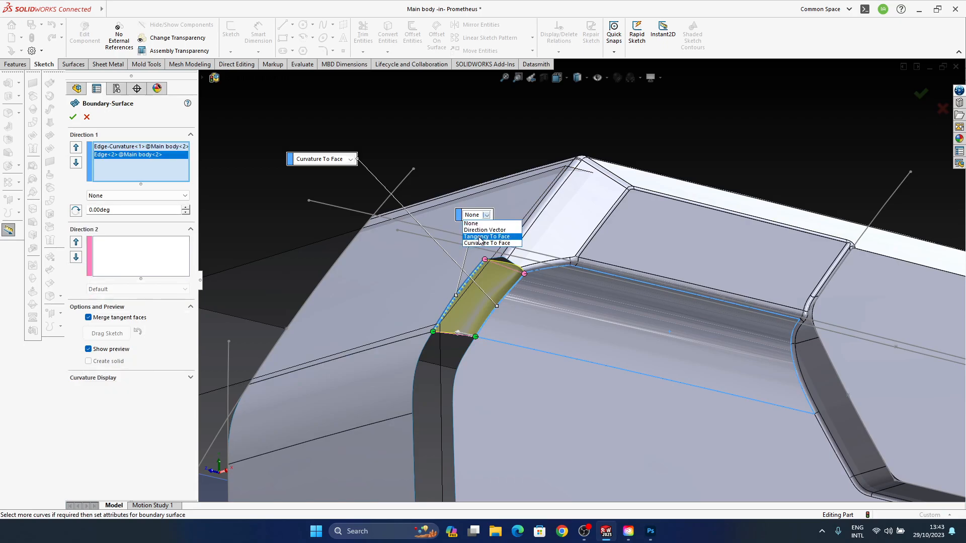
pyautogui.click(484, 243)
# Increase the tangent length on the boundary surface's recess-side edge to about 1.62
pyautogui.moveTo(530, 307); pyautogui.dragTo(580, 293, button='middle')
pyautogui.scroll(-5, 519, 307)
pyautogui.moveTo(527, 341); pyautogui.dragTo(565, 205, button='middle')
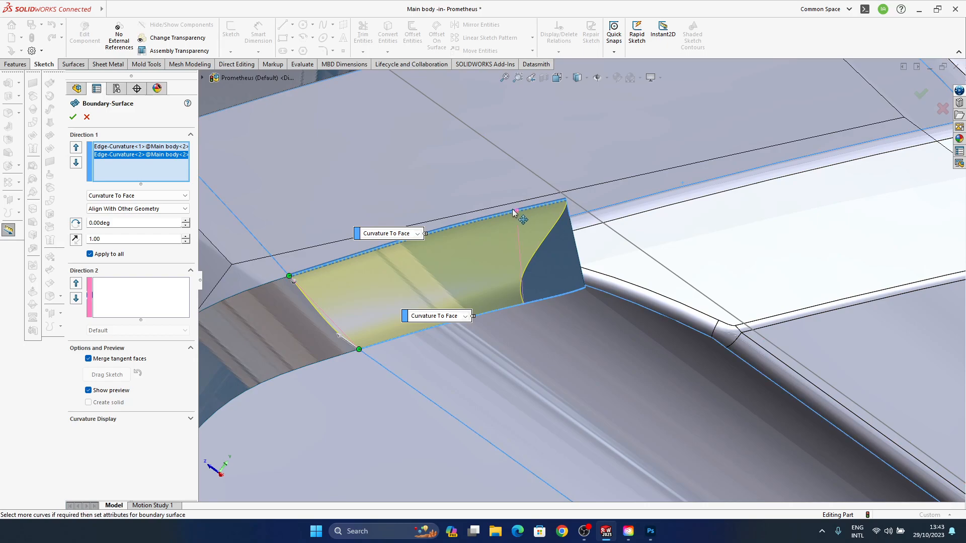
pyautogui.moveTo(507, 216); pyautogui.dragTo(545, 315, button='middle')
pyautogui.moveTo(547, 318)
pyautogui.mouseDown()
pyautogui.moveTo(531, 295)
pyautogui.moveTo(544, 309)
pyautogui.mouseUp()
pyautogui.moveTo(545, 311); pyautogui.dragTo(279, 388, button='middle')
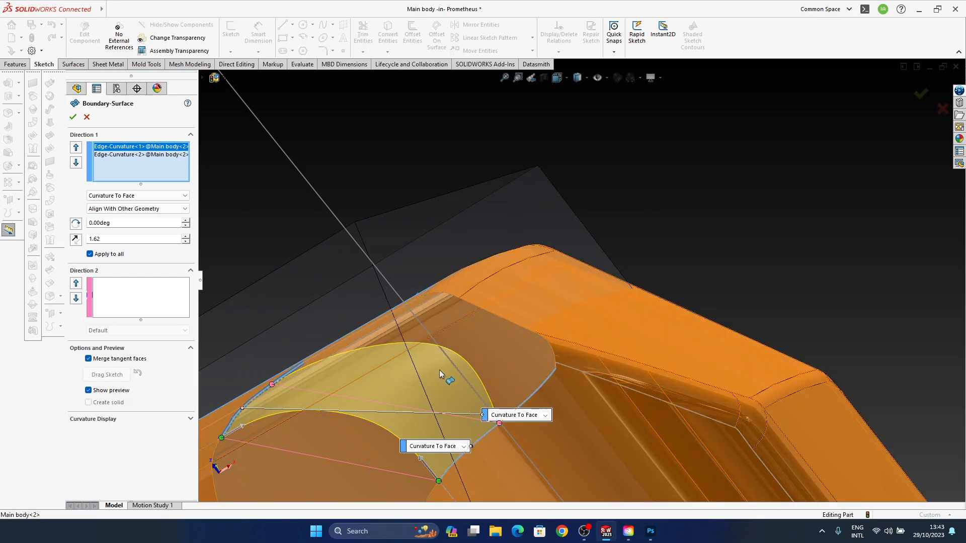
pyautogui.scroll(2, 440, 374)
pyautogui.moveTo(456, 385); pyautogui.dragTo(543, 392, button='middle')
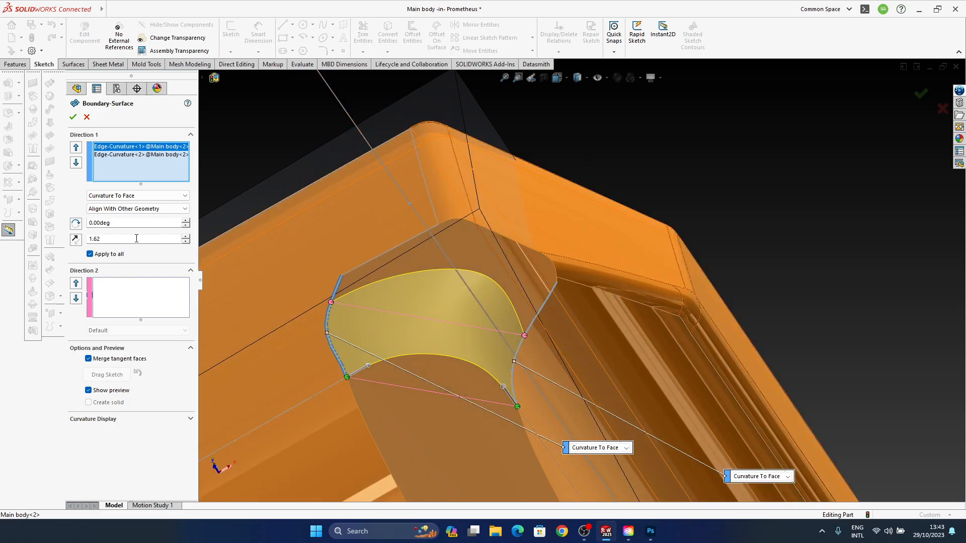
# Stop applying tangent lengths to the whole edge and shorten the upper tangent on the boundary surface's recess-side edge to about 1.22
pyautogui.click(125, 210)
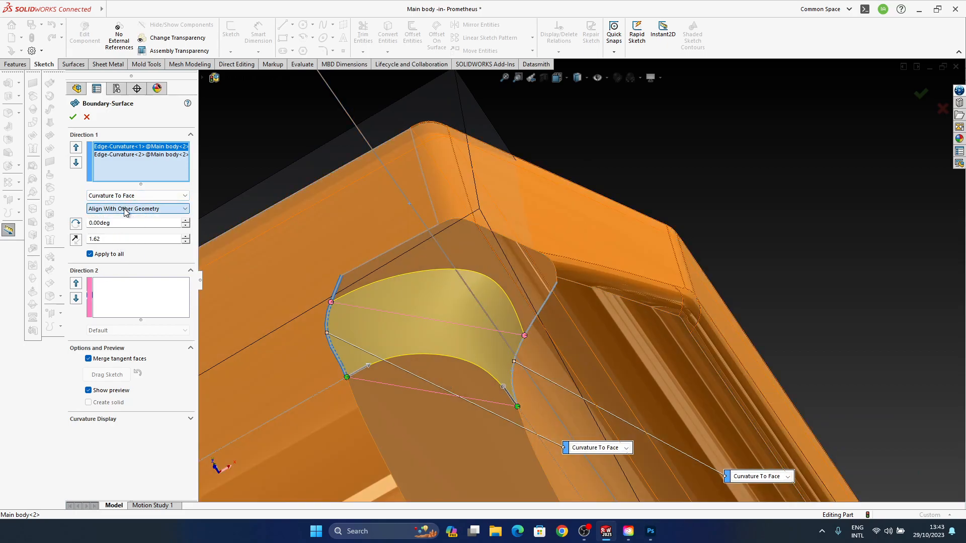
pyautogui.click(90, 254)
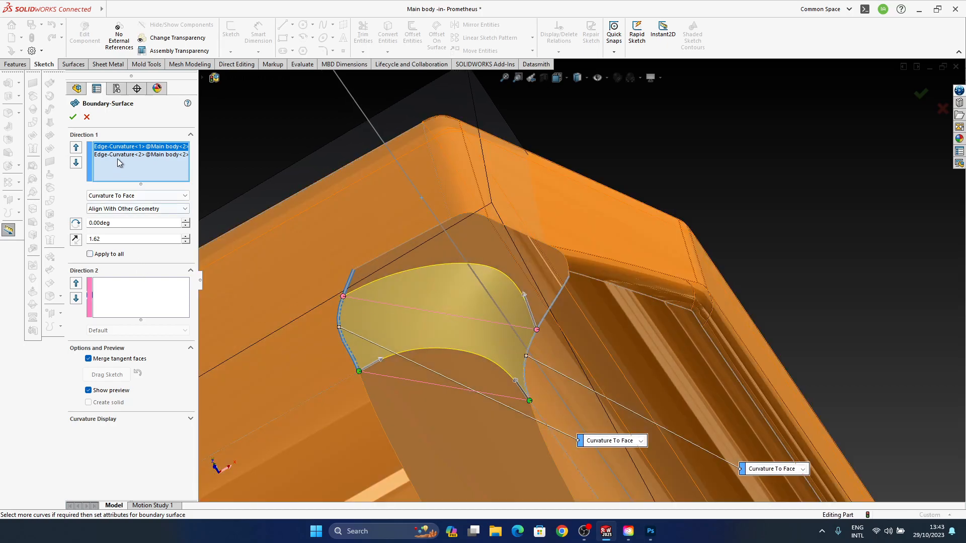
pyautogui.click(120, 155)
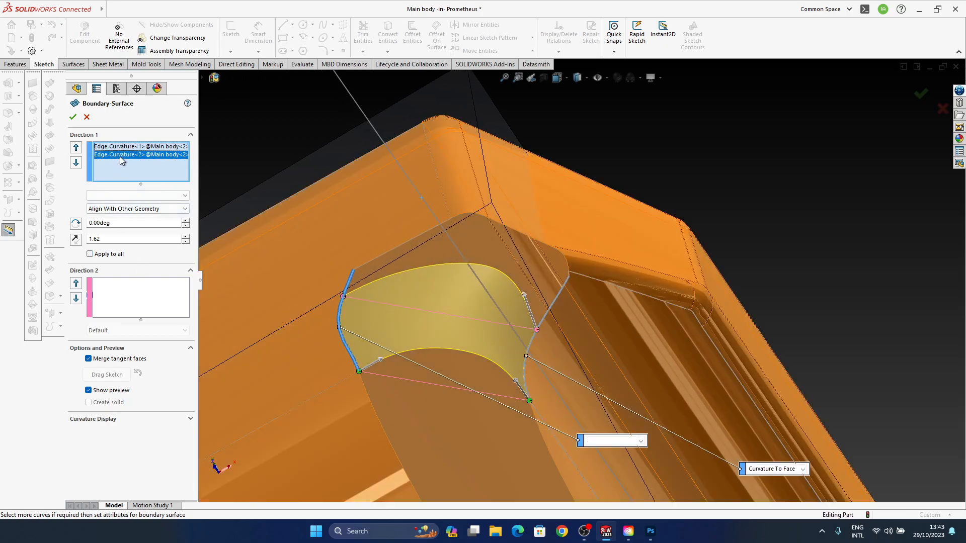
pyautogui.keyDown('ctrl'); pyautogui.moveTo(415, 293); pyautogui.dragTo(423, 291, button='middle'); pyautogui.keyUp('ctrl')
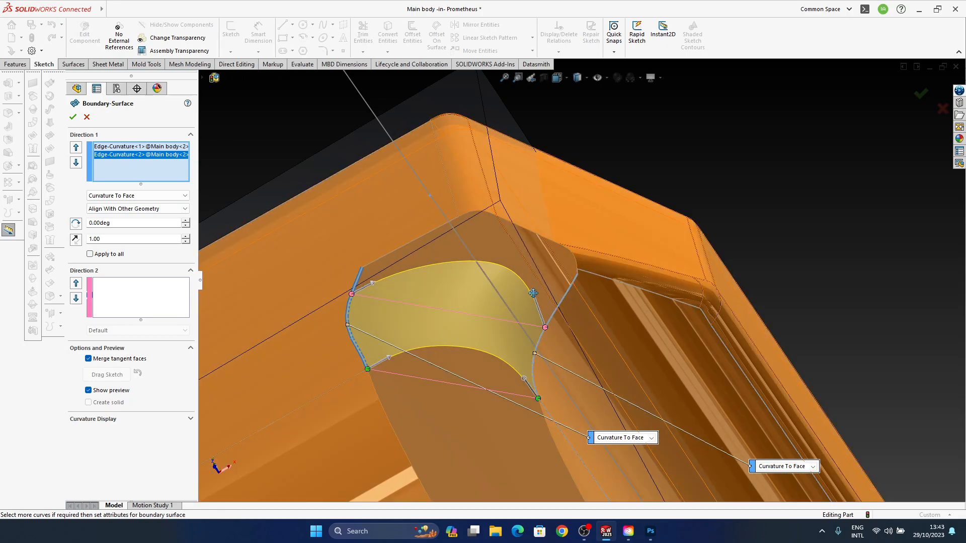
pyautogui.moveTo(533, 294); pyautogui.dragTo(542, 314)
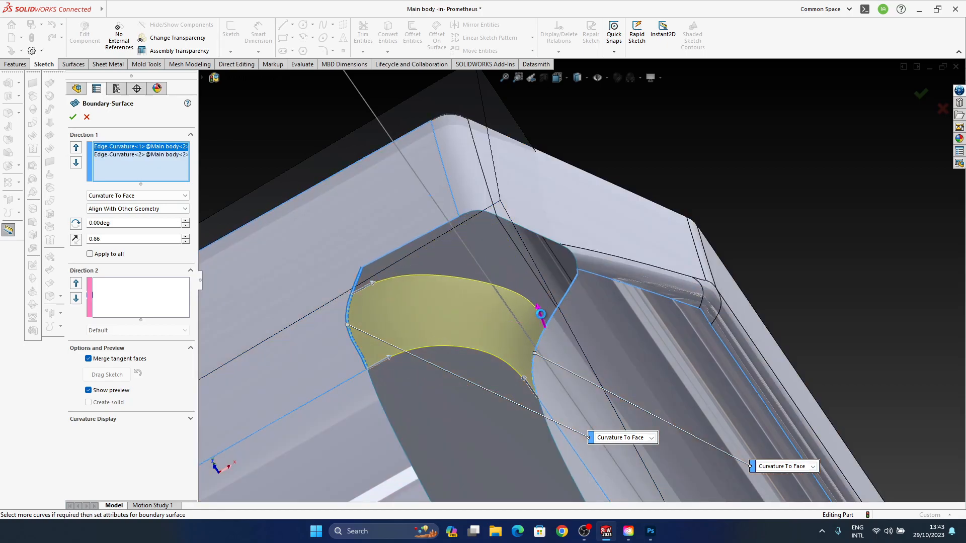
pyautogui.moveTo(539, 310); pyautogui.dragTo(541, 314)
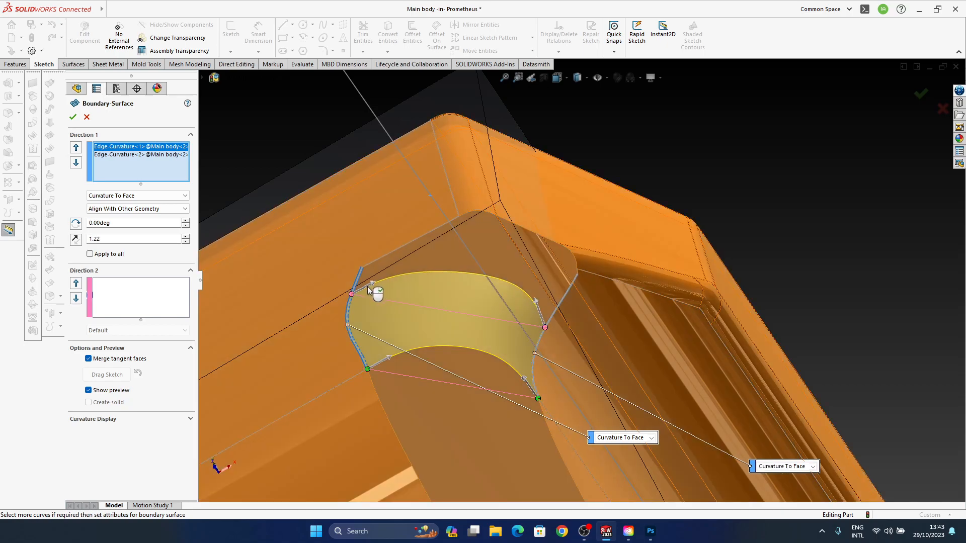
# Adjust the upper tangent on the boundary surface's opposite edge to about 1.91 and accept the surface
pyautogui.click(372, 283)
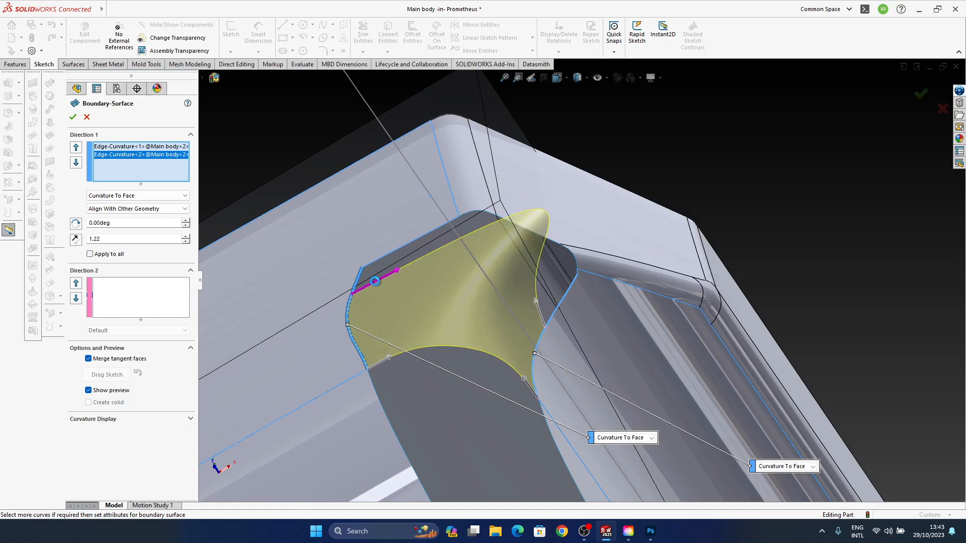
pyautogui.moveTo(394, 272); pyautogui.dragTo(354, 292)
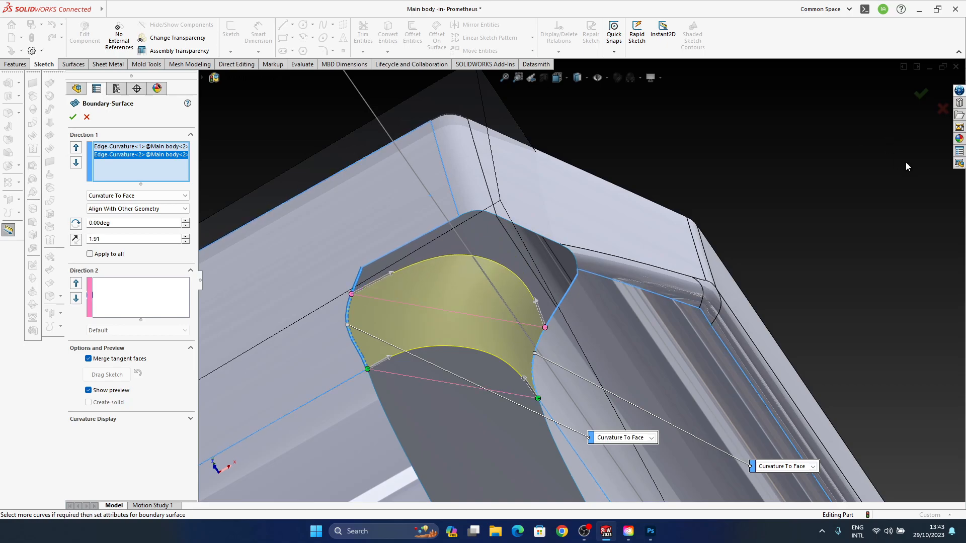
pyautogui.click(918, 98)
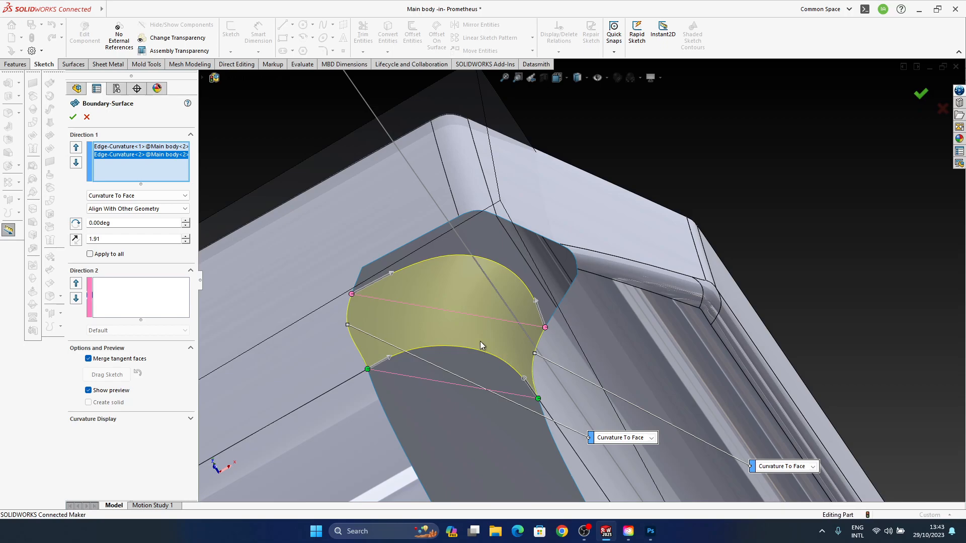
# Inspect the new boundary surface's shape and reflections from several angles, reopening its definition to check the edge settings
pyautogui.moveTo(475, 299); pyautogui.dragTo(502, 332, button='middle')
pyautogui.scroll(5, 547, 313)
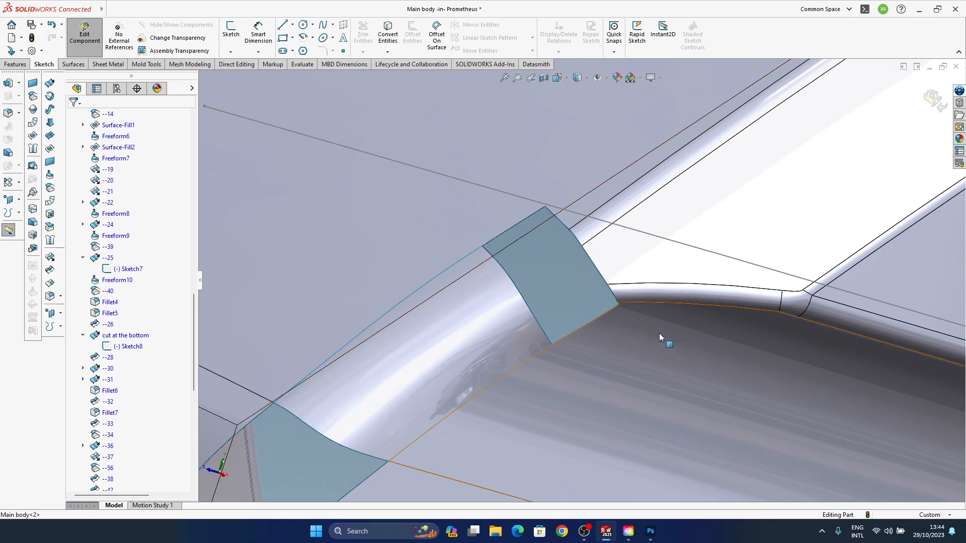
pyautogui.click(516, 327)
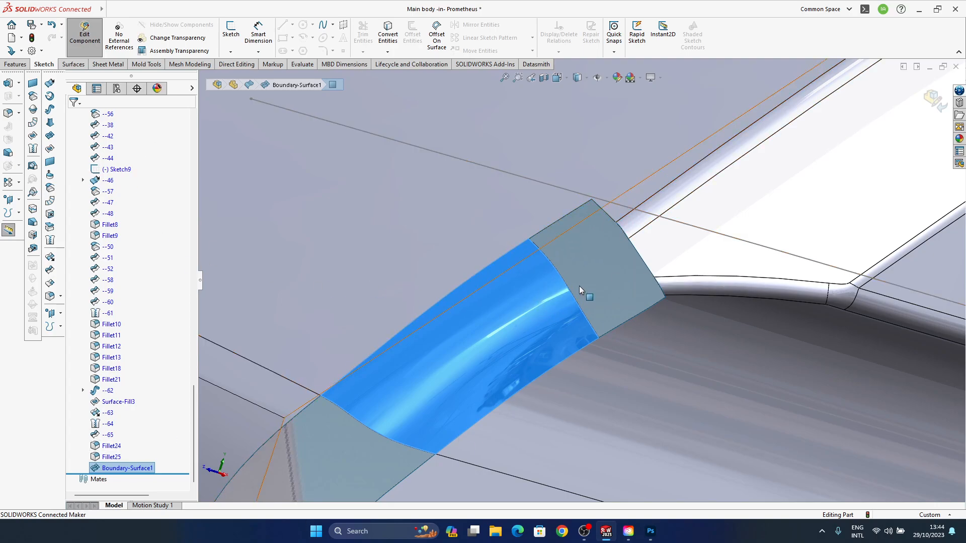
pyautogui.keyDown('ctrl'); pyautogui.moveTo(508, 320); pyautogui.dragTo(456, 334, button='middle'); pyautogui.keyUp('ctrl')
pyautogui.press('Escape')
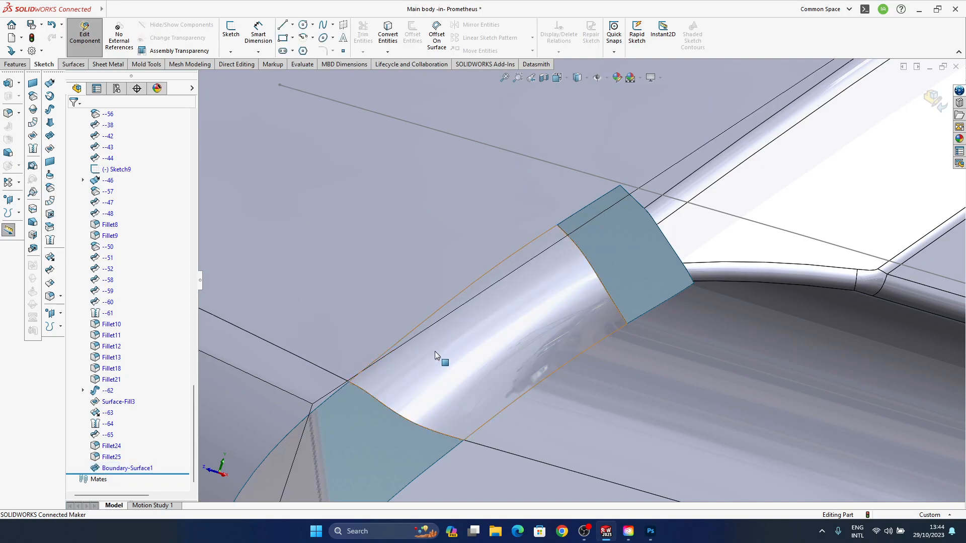
pyautogui.click(565, 300)
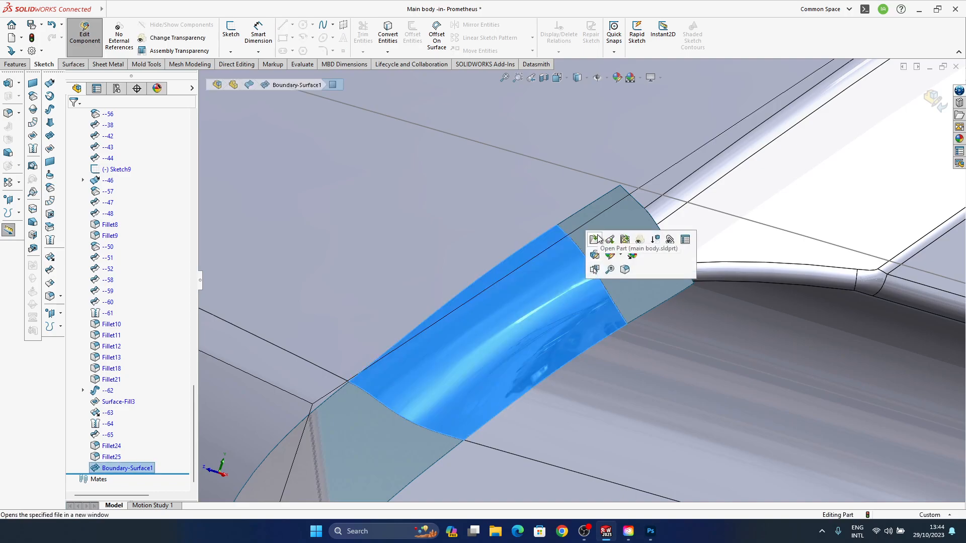
pyautogui.click(570, 288)
pyautogui.click(599, 243)
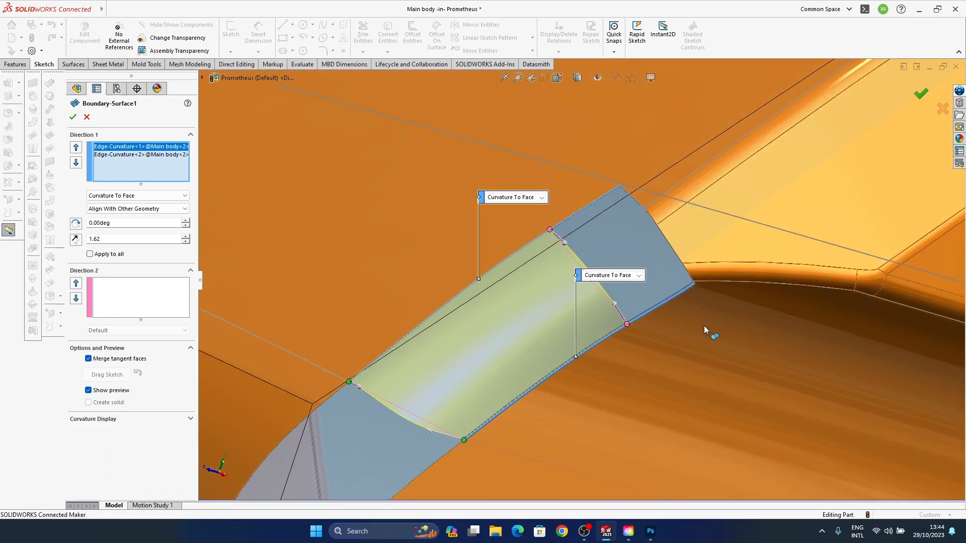
pyautogui.press('Return')
pyautogui.moveTo(587, 304); pyautogui.dragTo(569, 359, button='middle')
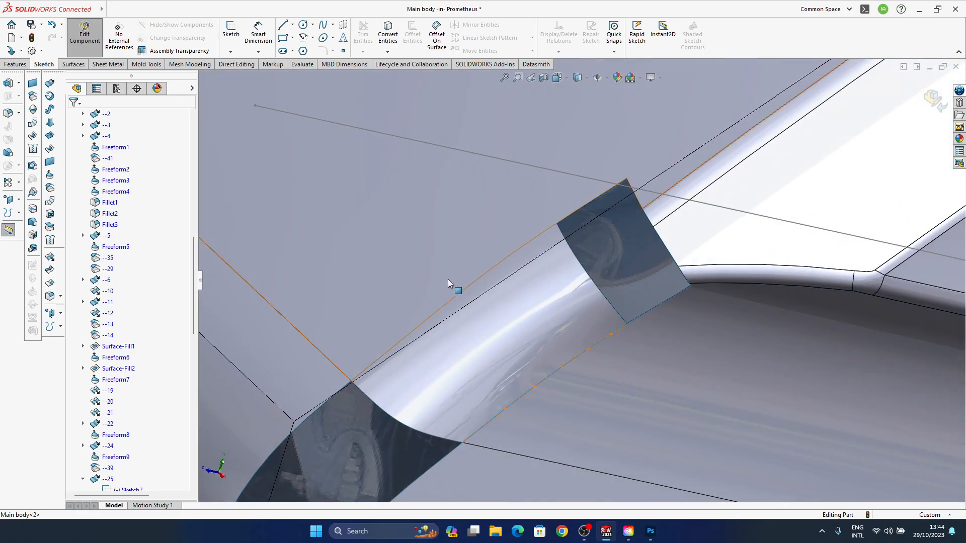
pyautogui.click(554, 390)
pyautogui.moveTo(641, 339); pyautogui.dragTo(470, 373, button='middle')
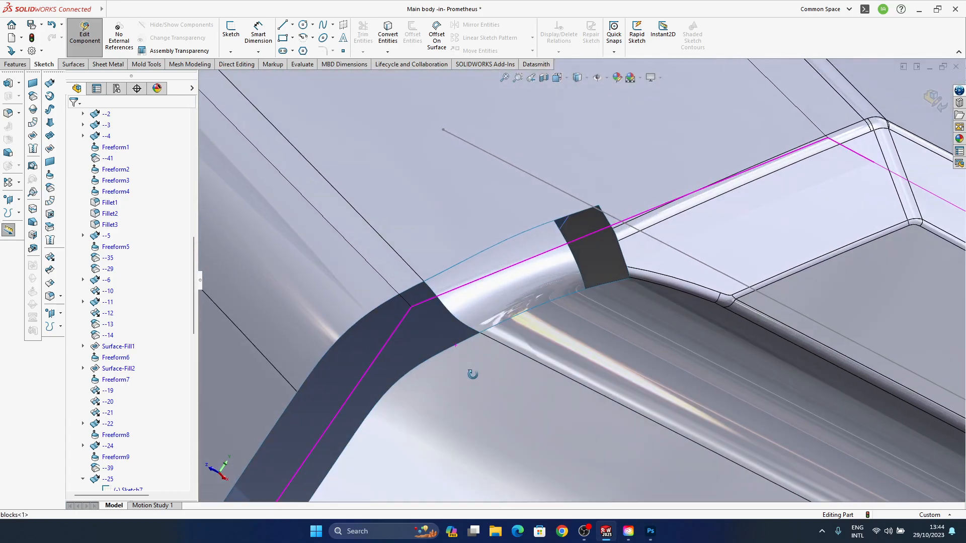
# Edit the boundary surface, pulling its upper ends back along both side edges so it spans only the lower part of the gap
pyautogui.click(549, 283)
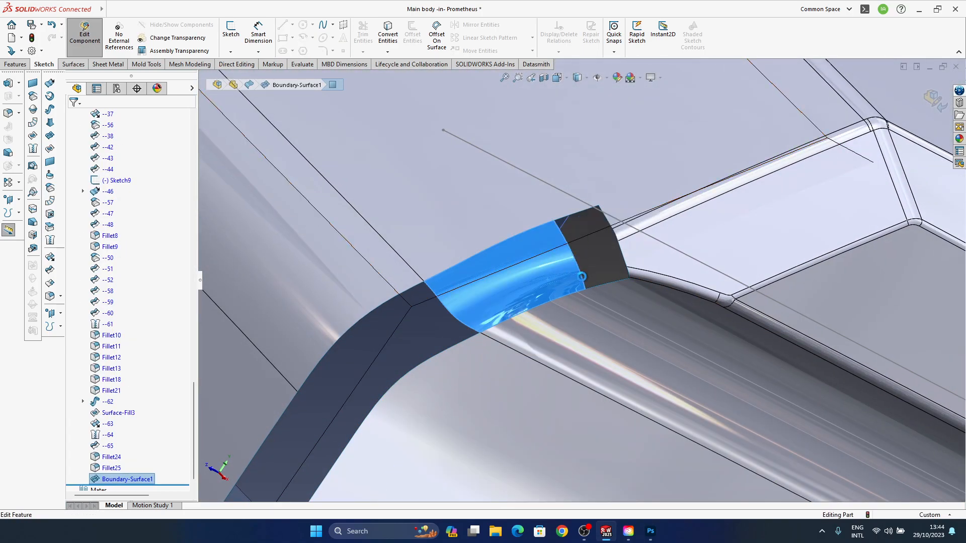
pyautogui.click(619, 226)
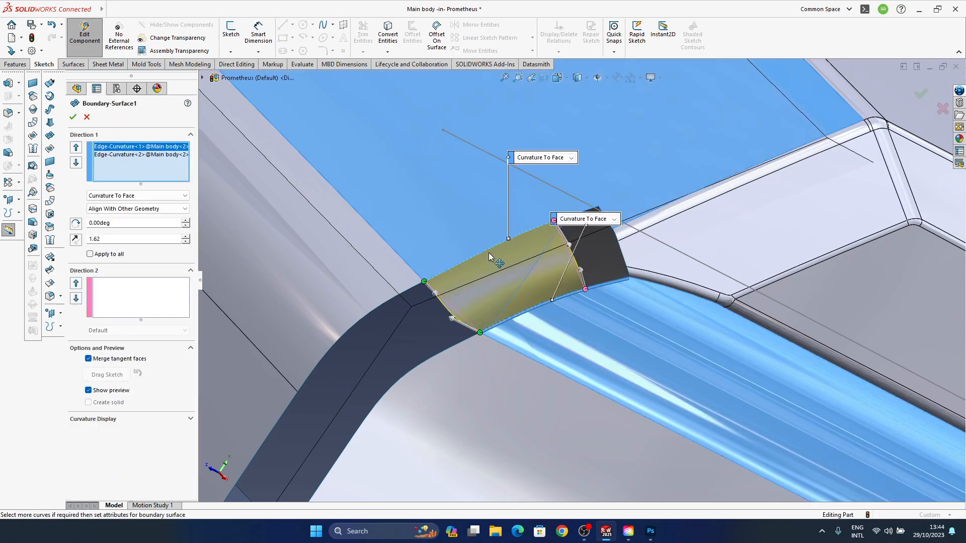
pyautogui.moveTo(485, 259); pyautogui.dragTo(515, 367)
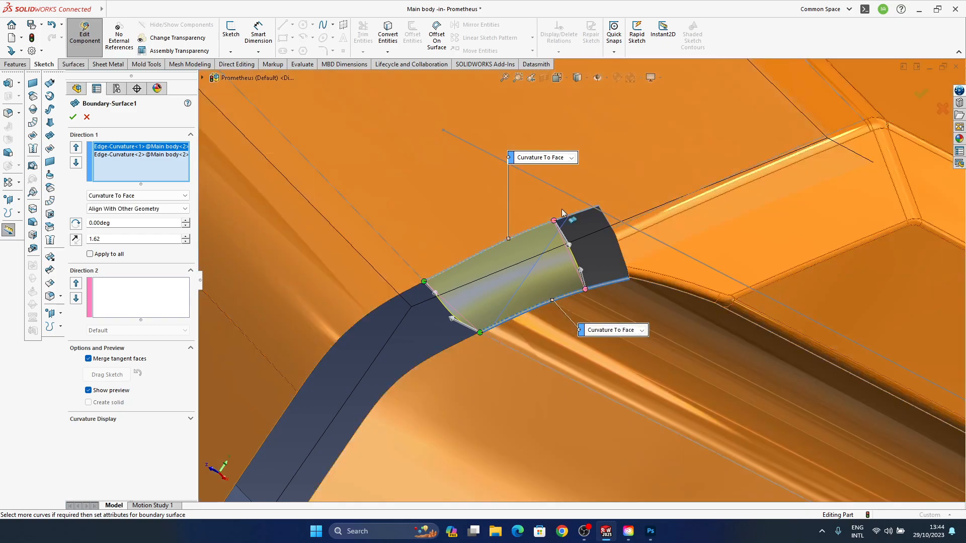
pyautogui.moveTo(554, 222); pyautogui.dragTo(536, 231)
pyautogui.moveTo(488, 252); pyautogui.dragTo(586, 306)
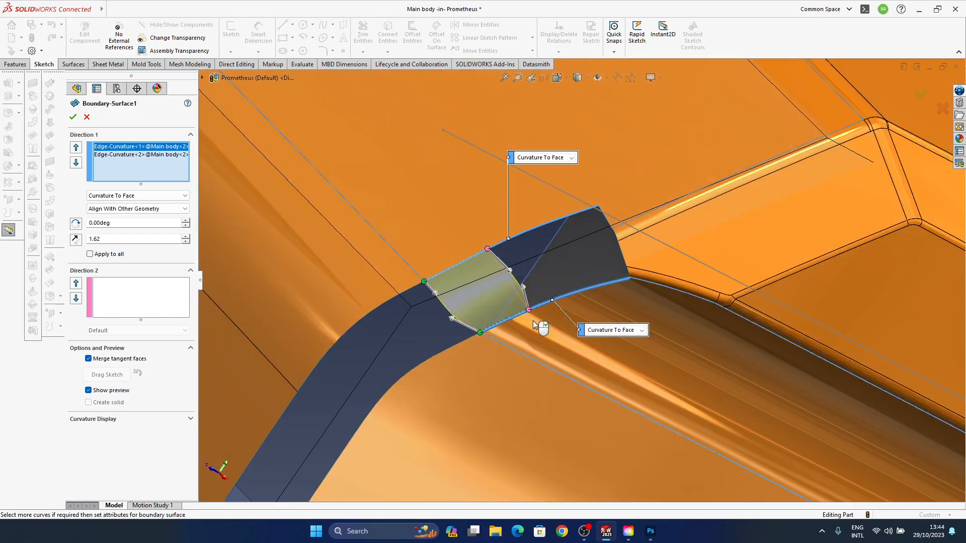
pyautogui.moveTo(530, 320); pyautogui.dragTo(514, 313, button='middle')
pyautogui.scroll(-3, 515, 313)
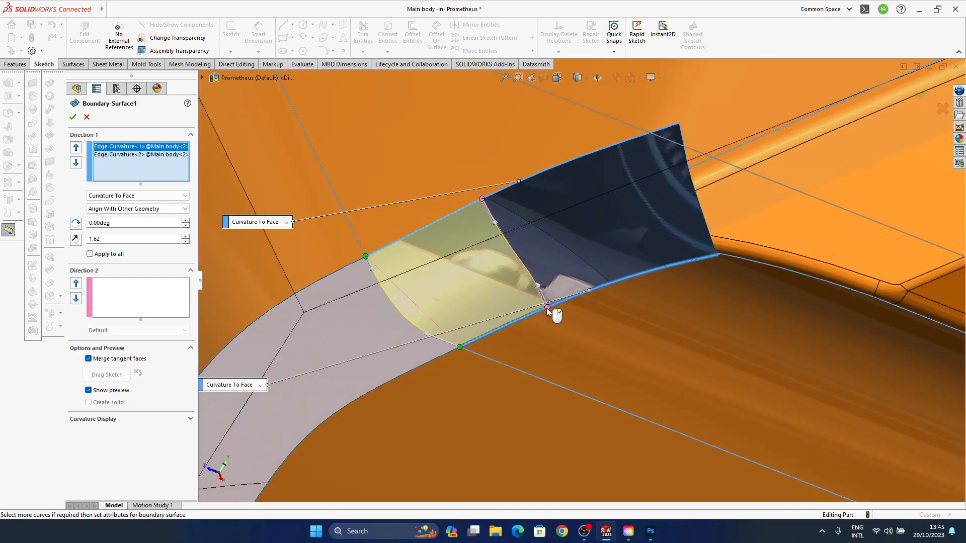
pyautogui.click(540, 315)
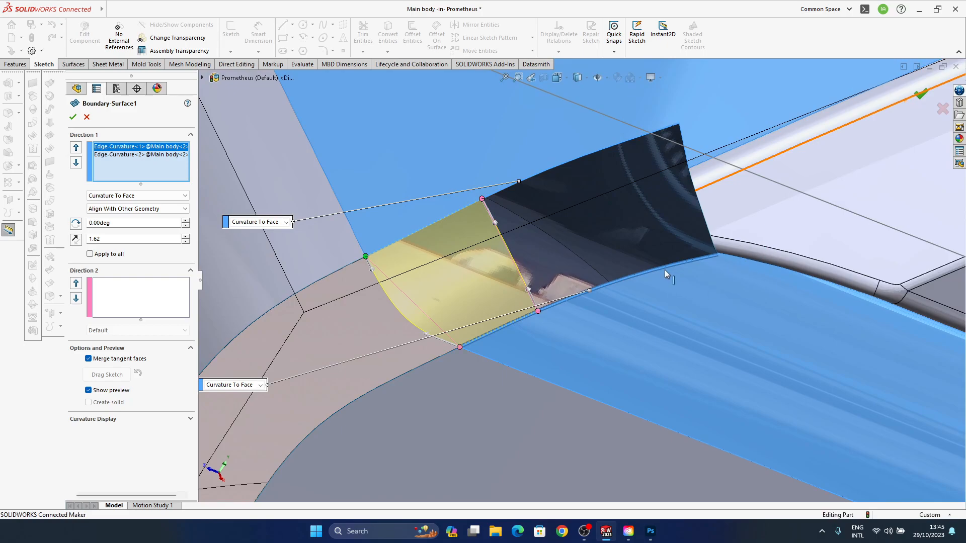
pyautogui.moveTo(672, 298); pyautogui.dragTo(686, 152, button='middle')
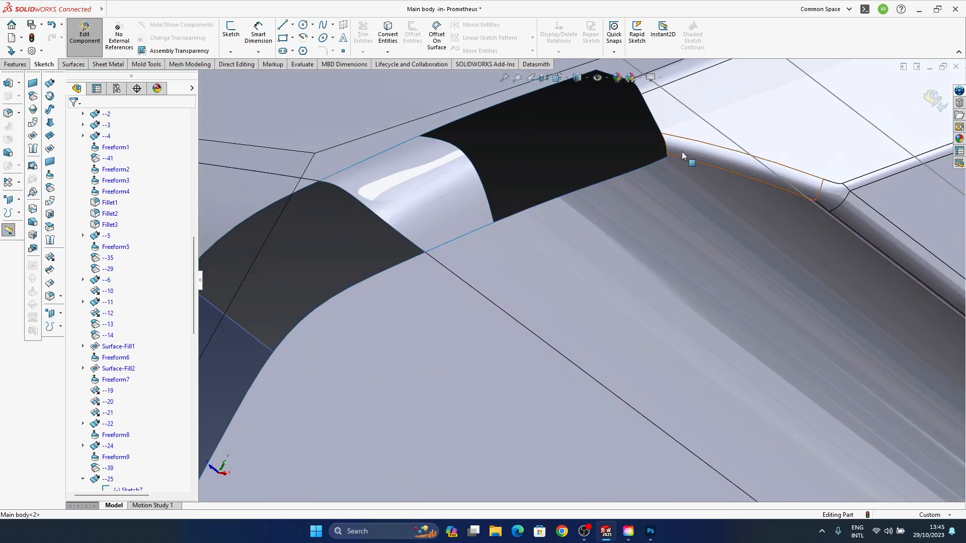
# Start a Boundary Surface from the narrow fillet's end edge to the shortened surface's upper edge, both set to Curvature To Face
pyautogui.moveTo(460, 252); pyautogui.dragTo(450, 205, button='middle')
pyautogui.keyDown('ctrl'); pyautogui.moveTo(773, 201); pyautogui.dragTo(662, 174, button='middle'); pyautogui.keyUp('ctrl')
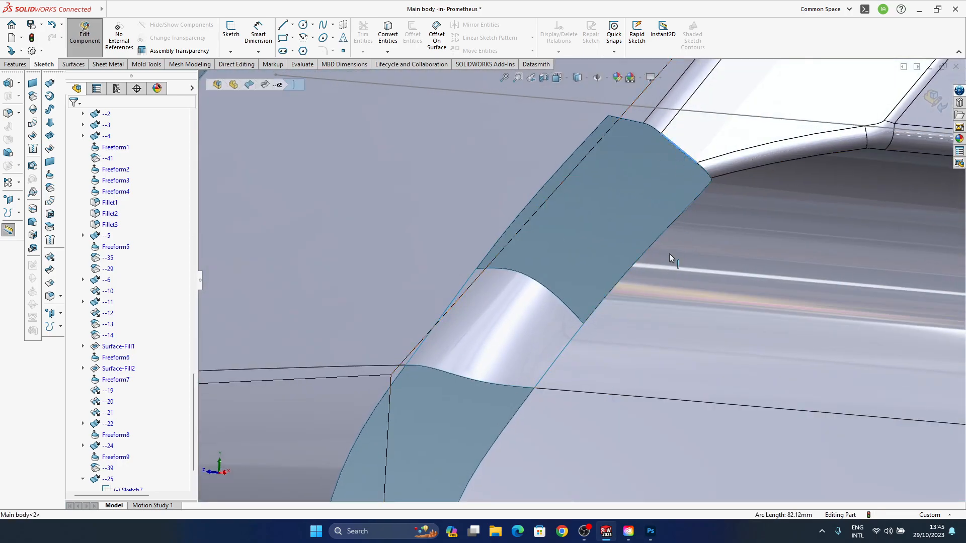
pyautogui.click(633, 119)
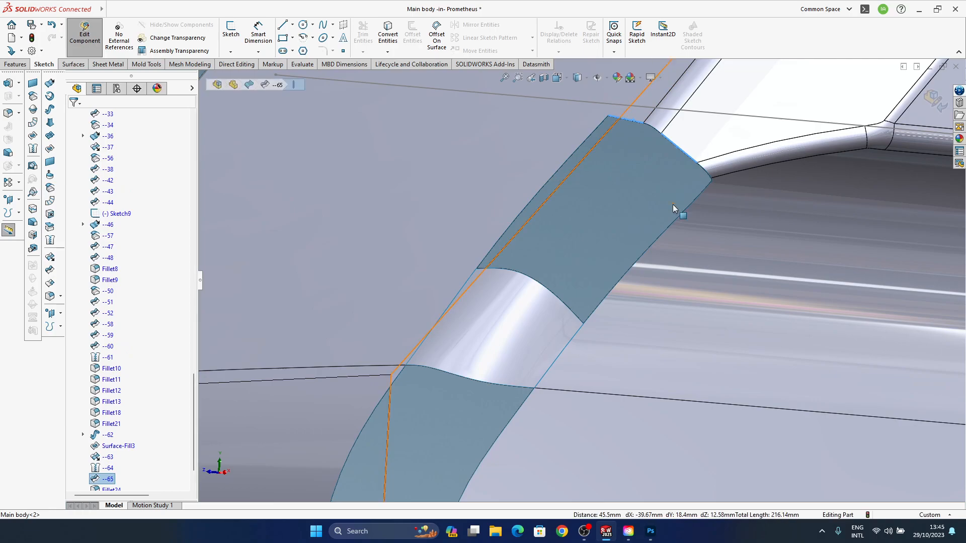
pyautogui.press('Escape')
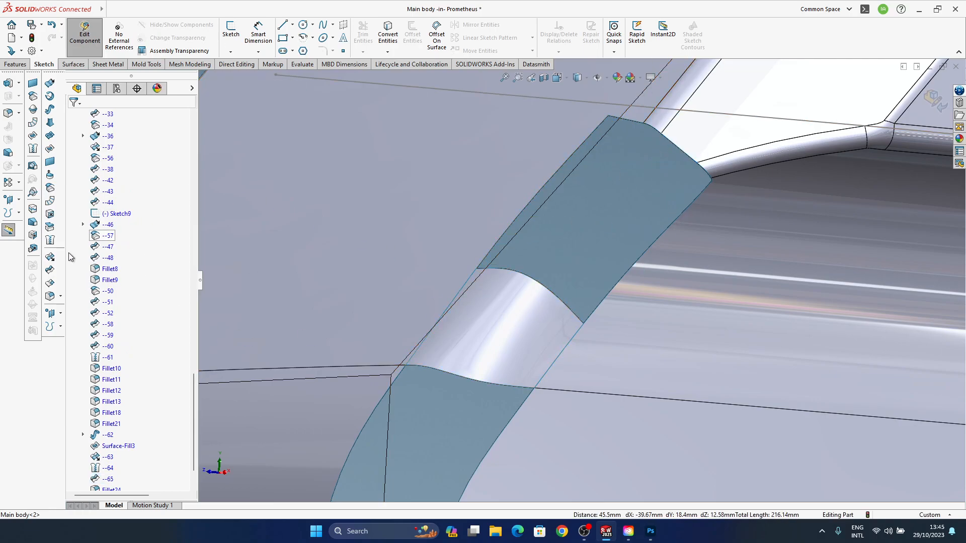
pyautogui.click(651, 127)
pyautogui.keyDown('ctrl'); pyautogui.moveTo(680, 197); pyautogui.dragTo(635, 293, button='middle'); pyautogui.keyUp('ctrl')
pyautogui.click(626, 196)
pyautogui.click(641, 225)
pyautogui.keyDown('ctrl'); pyautogui.moveTo(520, 369); pyautogui.dragTo(541, 338, button='middle'); pyautogui.keyUp('ctrl')
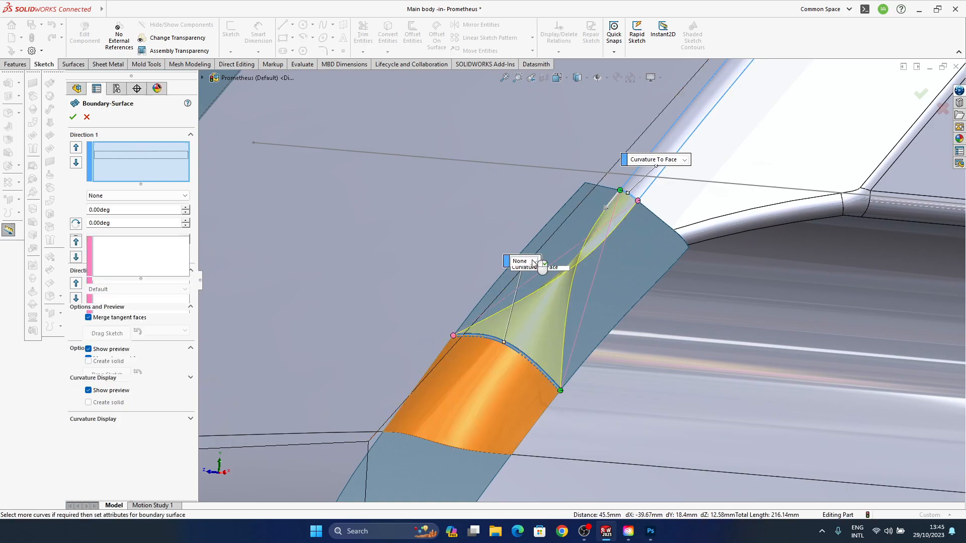
pyautogui.click(533, 261)
pyautogui.click(535, 290)
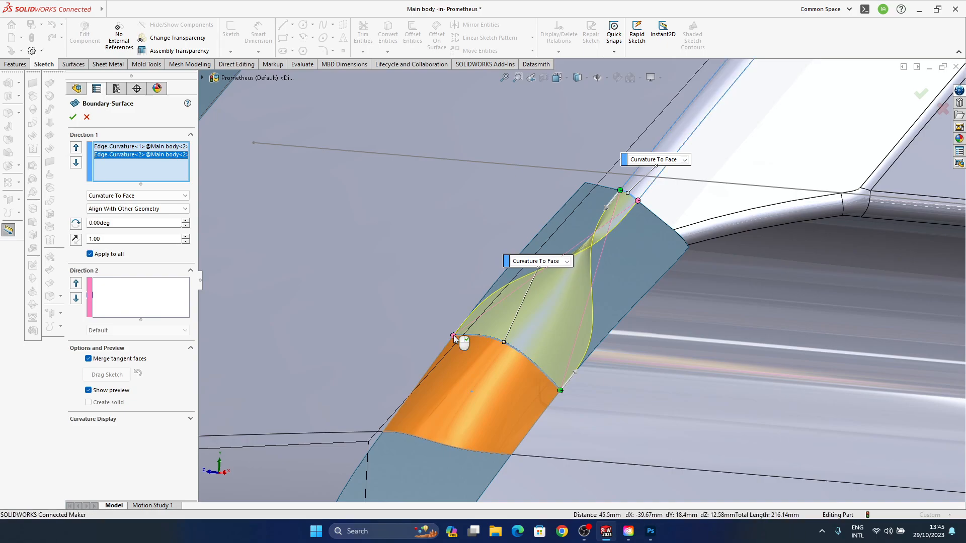
# Untwist the new boundary surface by flipping its connectors, narrow its lower end to a strip continuing the fillet, and accept it
pyautogui.rightClick(560, 391)
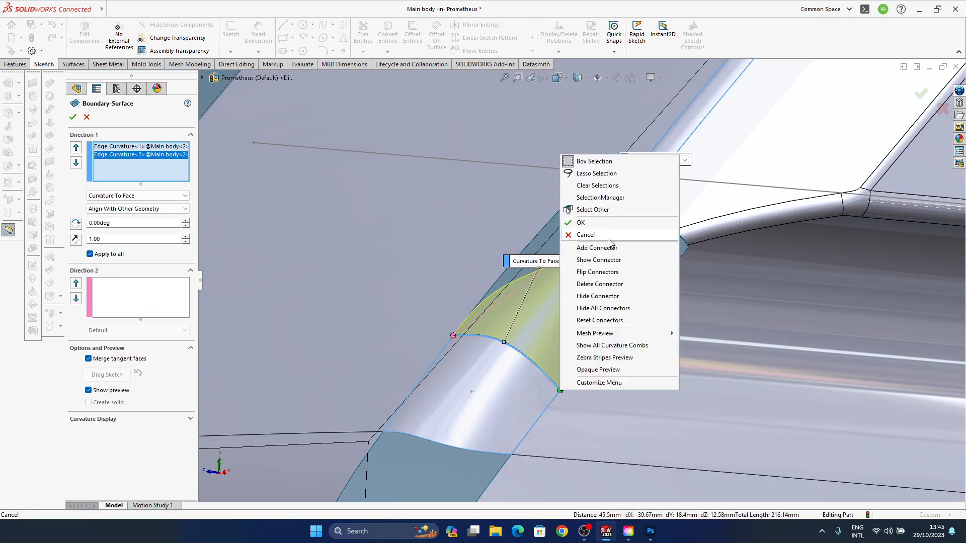
pyautogui.click(599, 272)
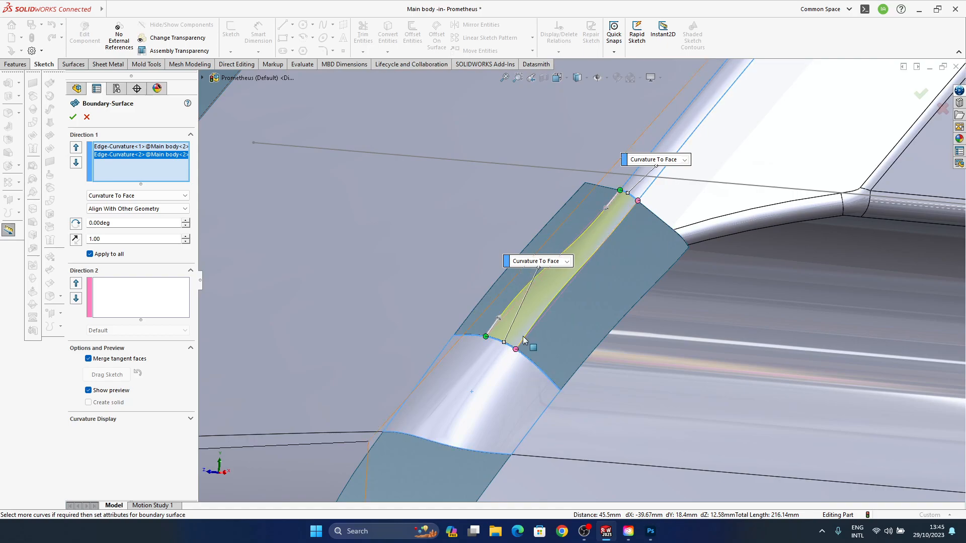
pyautogui.moveTo(511, 362)
pyautogui.mouseDown(button='middle')
pyautogui.moveTo(524, 384)
pyautogui.moveTo(500, 362)
pyautogui.mouseUp(button='middle')
pyautogui.moveTo(500, 341); pyautogui.dragTo(488, 336)
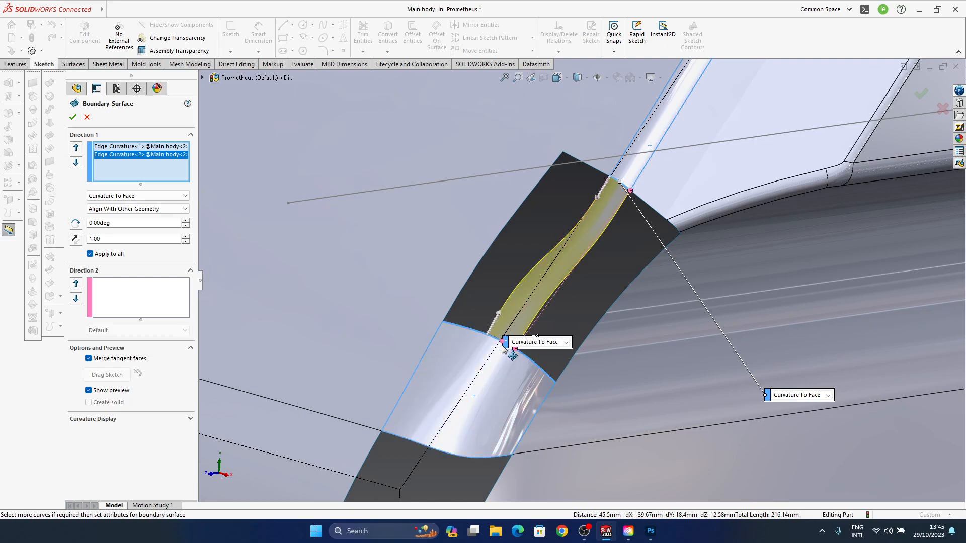
pyautogui.moveTo(506, 351); pyautogui.dragTo(519, 358, button='middle')
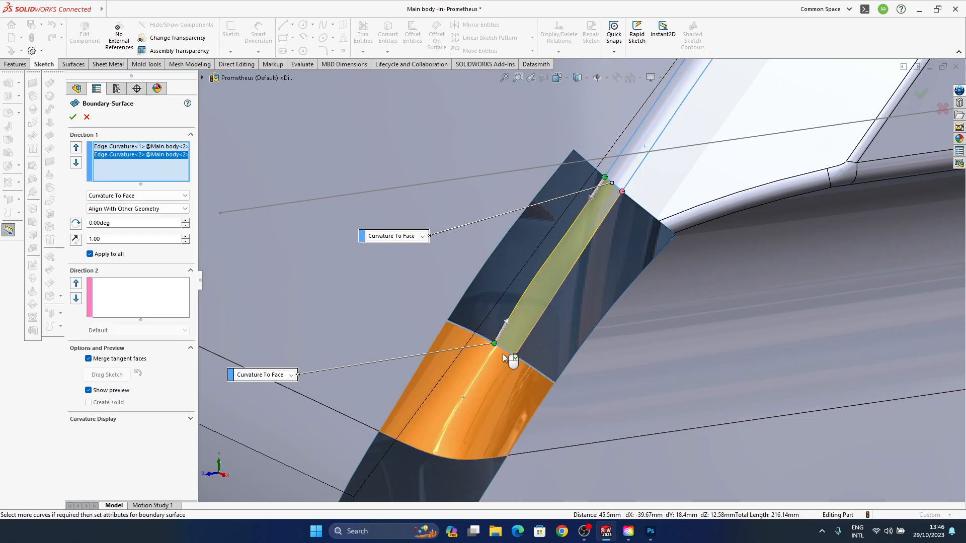
pyautogui.moveTo(508, 388); pyautogui.dragTo(482, 272, button='middle')
pyautogui.click(921, 96)
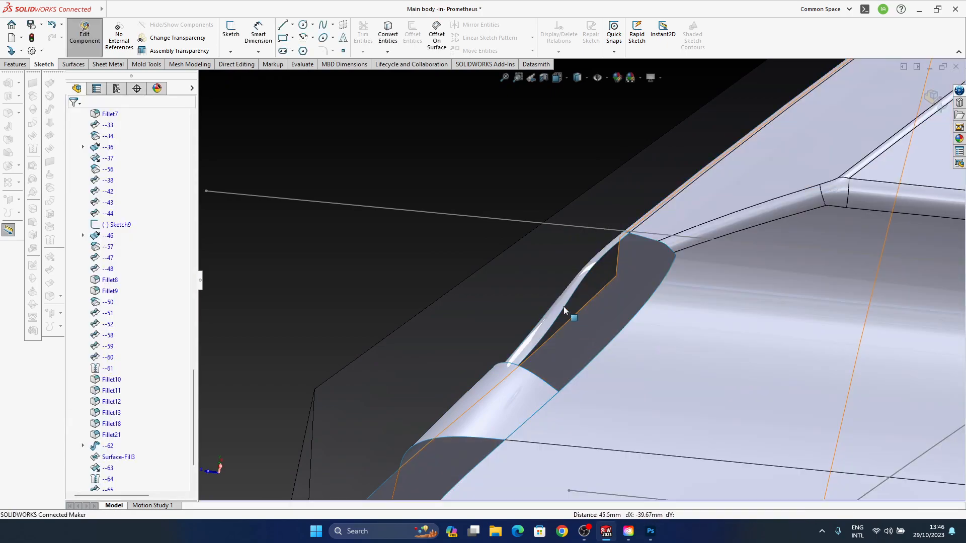
# Examine from several angles how the narrow strip meets the lower boundary surface and the surrounding body faces
pyautogui.moveTo(563, 308); pyautogui.dragTo(585, 371, button='middle')
pyautogui.keyDown('ctrl'); pyautogui.moveTo(662, 338); pyautogui.dragTo(604, 252, button='middle'); pyautogui.keyUp('ctrl')
pyautogui.moveTo(589, 149); pyautogui.dragTo(553, 280, button='middle')
pyautogui.moveTo(514, 328); pyautogui.dragTo(575, 392, button='middle')
pyautogui.moveTo(552, 361); pyautogui.dragTo(508, 385, button='middle')
pyautogui.click(472, 373)
pyautogui.moveTo(508, 385); pyautogui.dragTo(560, 427, button='middle')
pyautogui.keyDown('ctrl'); pyautogui.moveTo(541, 363); pyautogui.dragTo(572, 382, button='middle'); pyautogui.keyUp('ctrl')
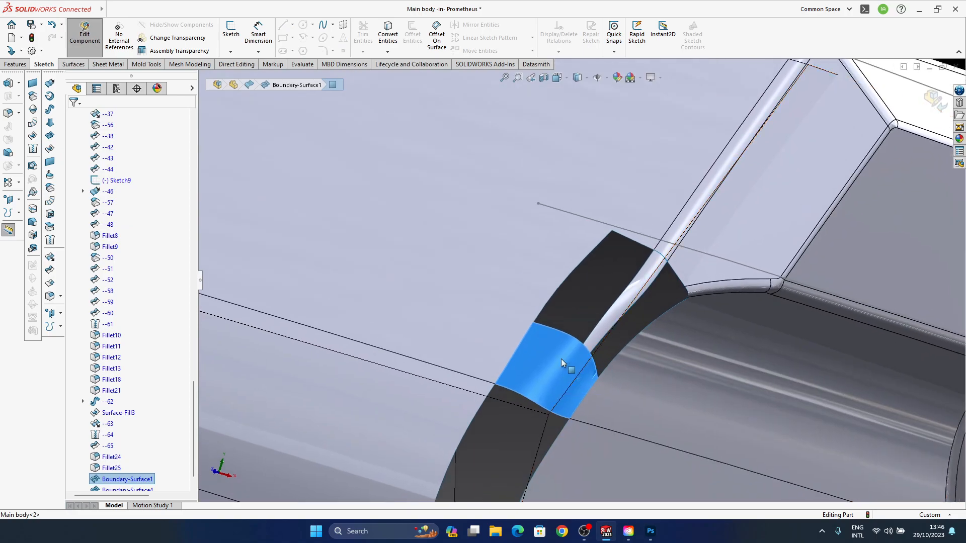
pyautogui.moveTo(635, 285); pyautogui.dragTo(565, 280, button='middle')
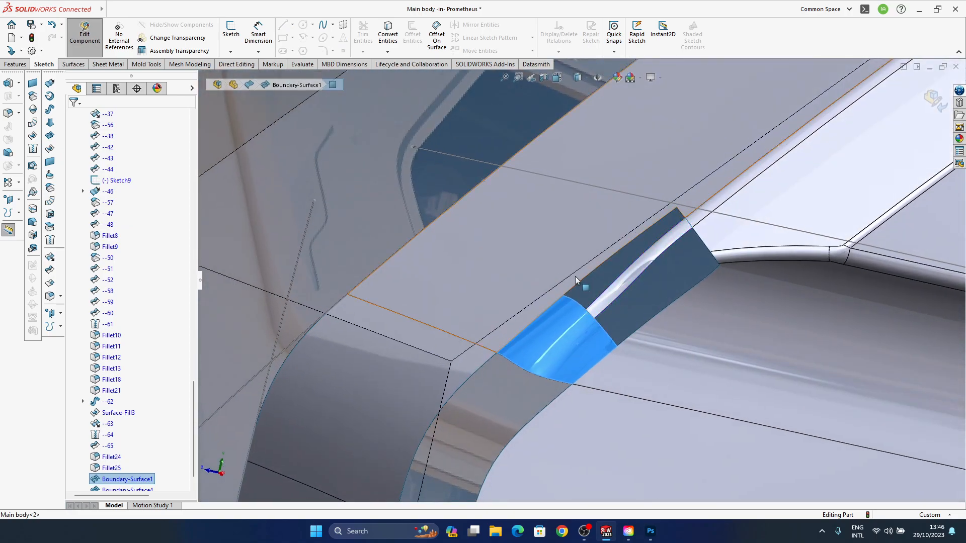
# Inspect the openings beside the narrow strip and follow the gap down the body's front side edge to its lower corner
pyautogui.keyDown('ctrl'); pyautogui.moveTo(491, 348); pyautogui.dragTo(557, 283, button='middle'); pyautogui.keyUp('ctrl')
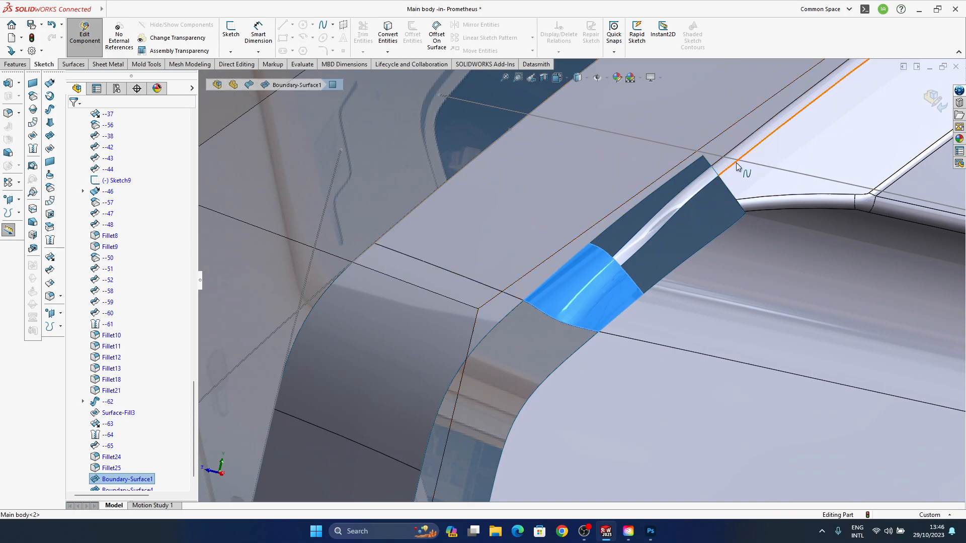
pyautogui.moveTo(644, 290); pyautogui.dragTo(696, 196, button='middle')
pyautogui.keyDown('ctrl'); pyautogui.moveTo(556, 338); pyautogui.dragTo(506, 388, button='middle'); pyautogui.keyUp('ctrl')
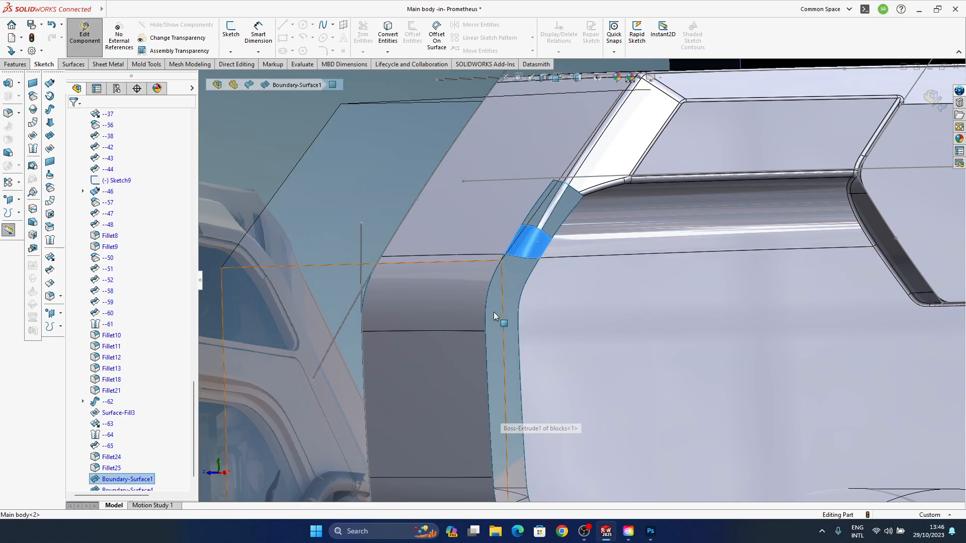
pyautogui.keyDown('ctrl'); pyautogui.moveTo(506, 412); pyautogui.dragTo(468, 334, button='middle'); pyautogui.keyUp('ctrl')
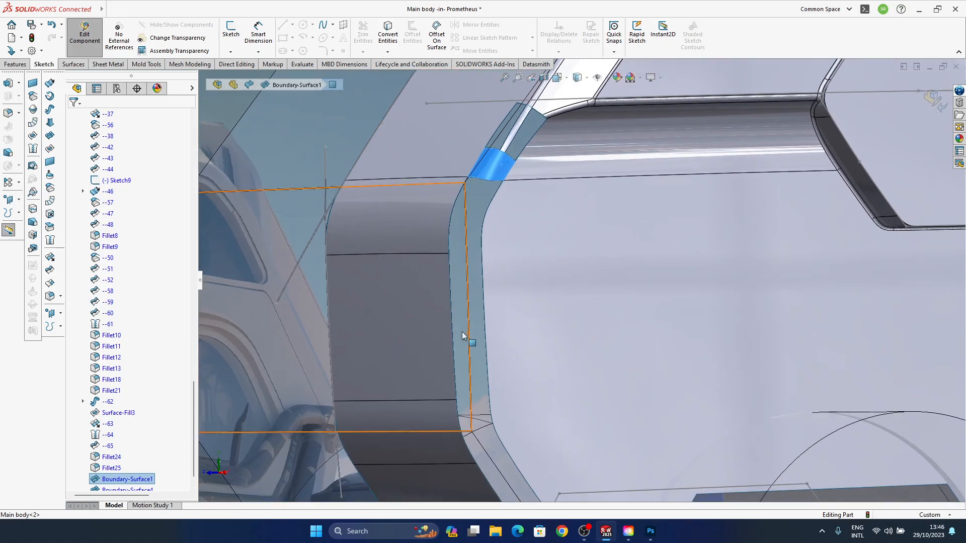
pyautogui.scroll(2, 468, 335)
pyautogui.keyDown('ctrl'); pyautogui.moveTo(569, 412); pyautogui.dragTo(552, 395, button='middle'); pyautogui.keyUp('ctrl')
pyautogui.keyDown('ctrl'); pyautogui.moveTo(538, 306); pyautogui.dragTo(546, 344, button='middle'); pyautogui.keyUp('ctrl')
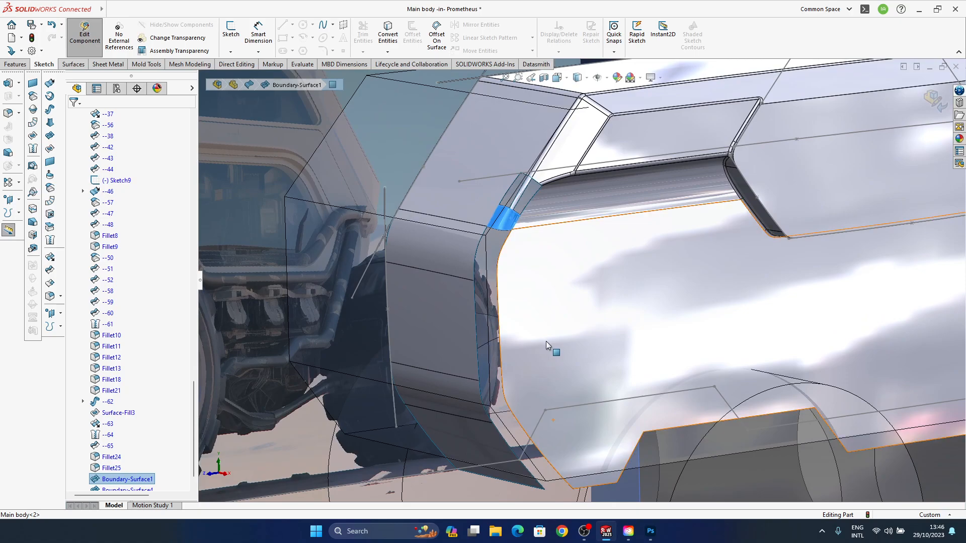
# Review the whole main body from the side, comparing the front edge surfaces with the surrounding panels and recesses
pyautogui.keyDown('ctrl'); pyautogui.moveTo(602, 267); pyautogui.dragTo(490, 328, button='middle'); pyautogui.keyUp('ctrl')
pyautogui.moveTo(643, 328); pyautogui.dragTo(528, 360, button='middle')
pyautogui.scroll(2, 527, 360)
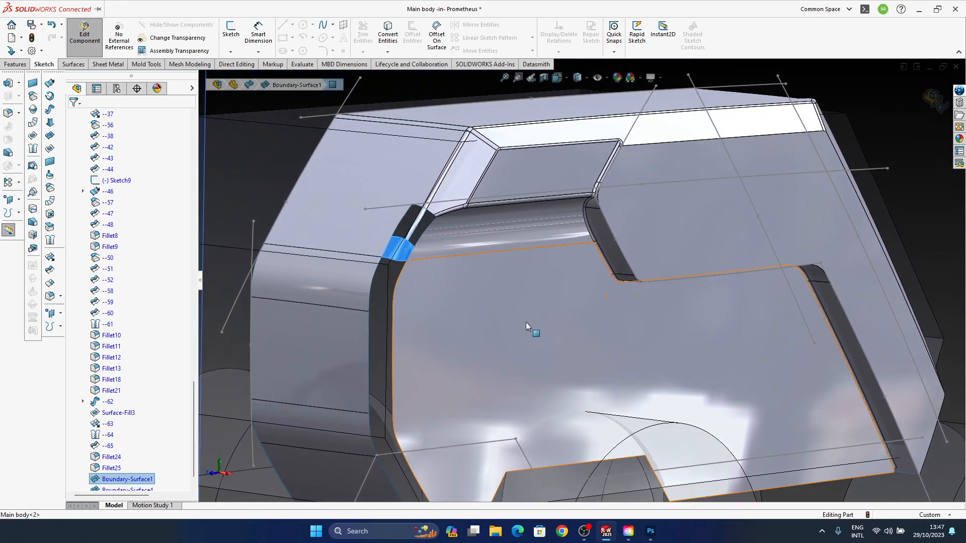
pyautogui.moveTo(527, 327); pyautogui.dragTo(526, 358, button='middle')
pyautogui.scroll(4, 543, 337)
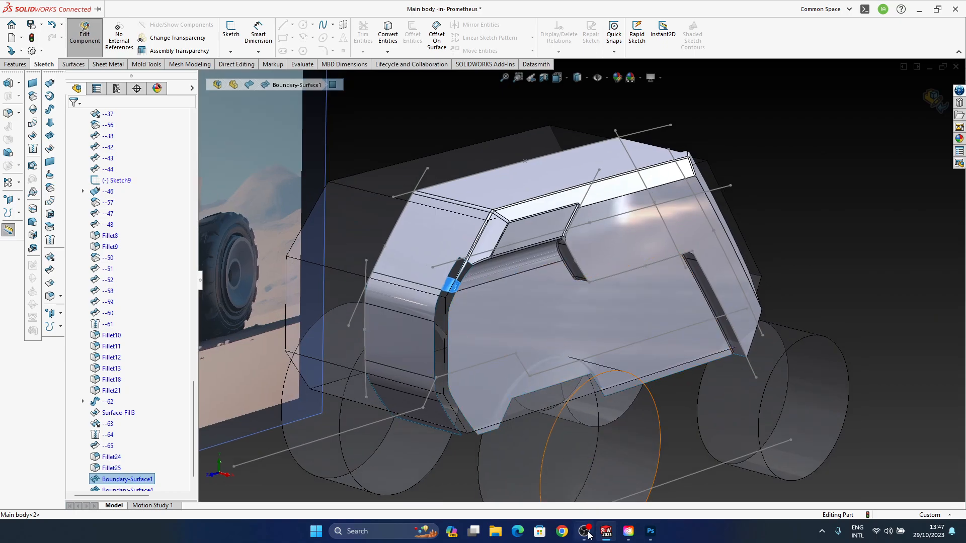
pyautogui.keyDown('ctrl'); pyautogui.moveTo(546, 312); pyautogui.dragTo(580, 342, button='middle'); pyautogui.keyUp('ctrl')
pyautogui.scroll(-2, 128, 406)
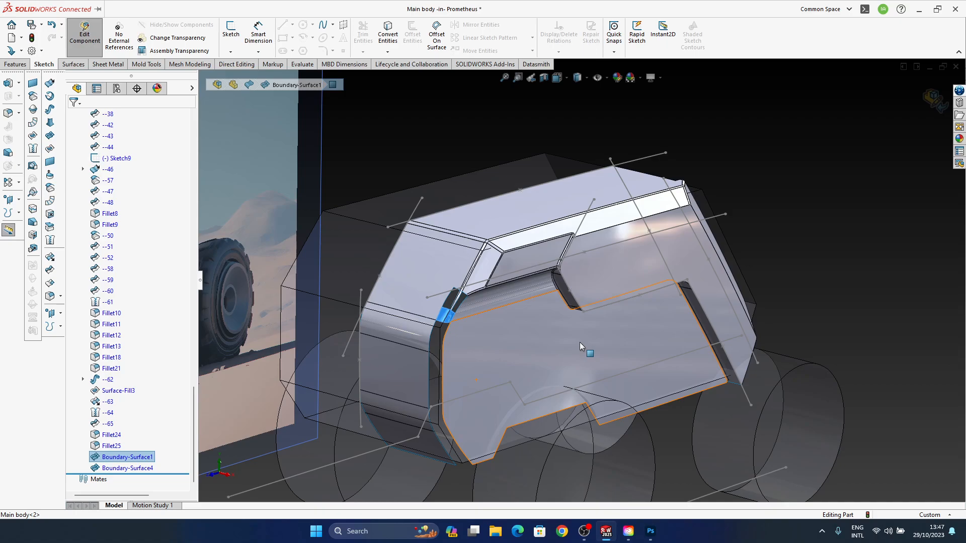
pyautogui.click(584, 532)
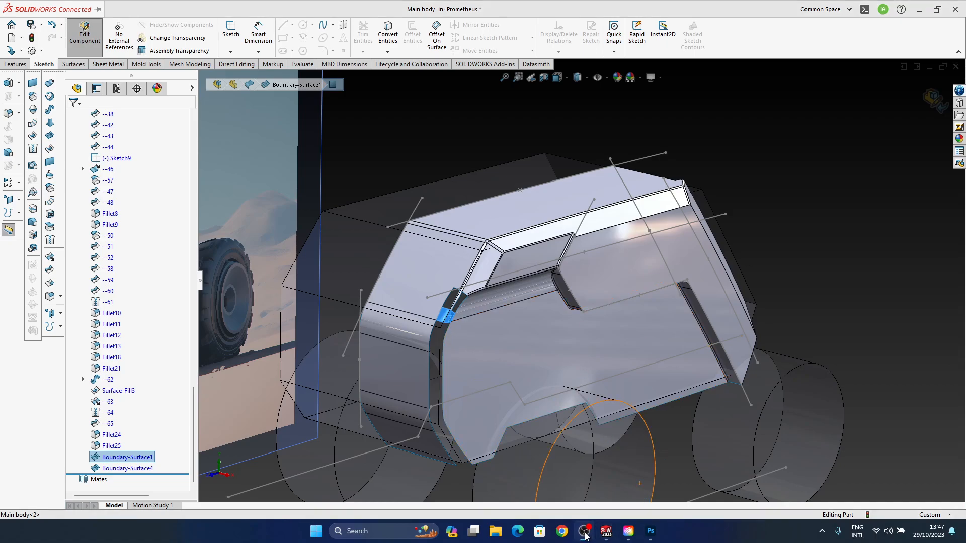